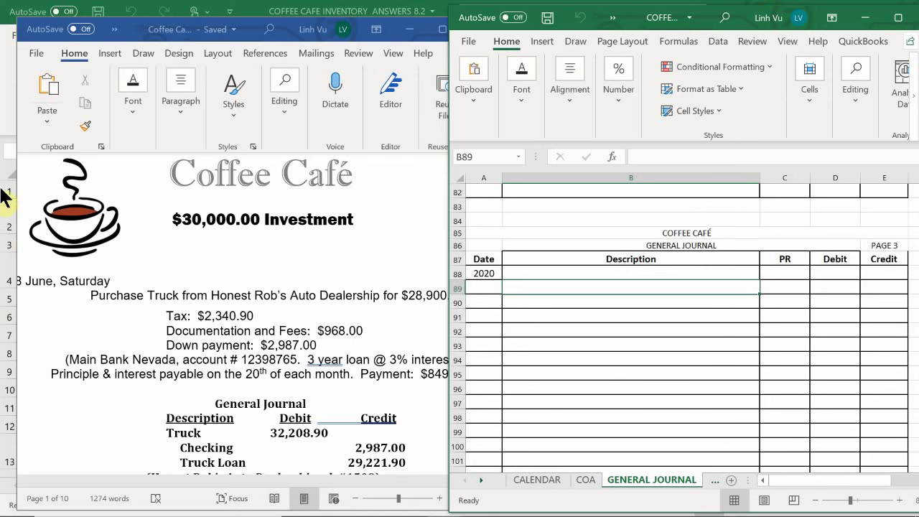
# Step: Bring the Word task document forward and scroll to the truck purchase details
pyautogui.click(526, 317)
pyautogui.scroll(4, 527, 317)
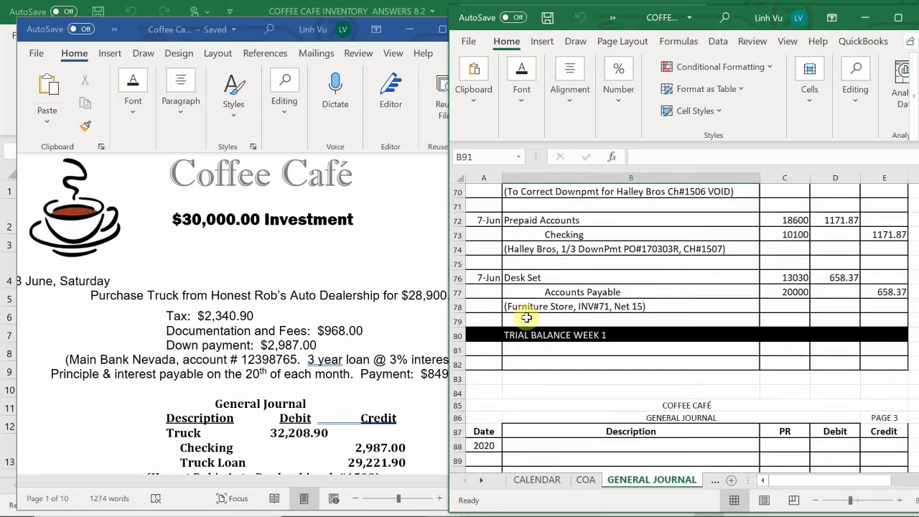
pyautogui.scroll(-5, 528, 318)
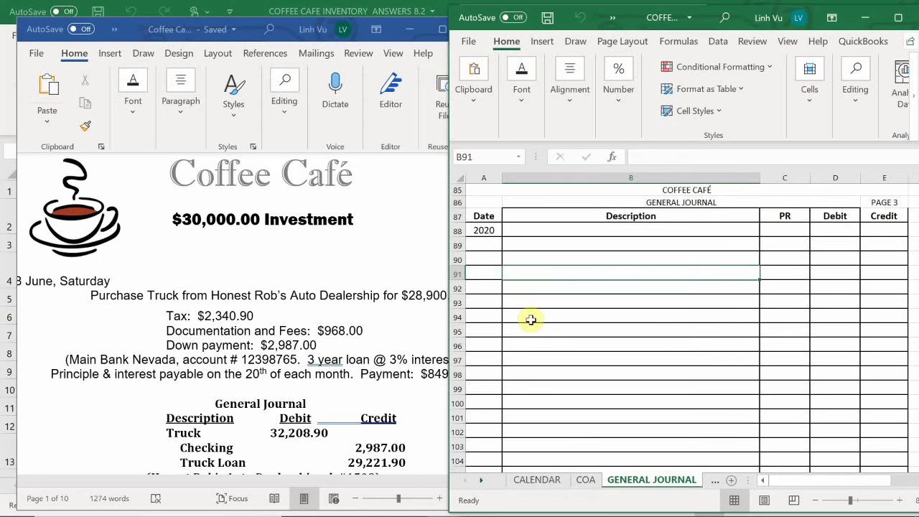
pyautogui.click(132, 318)
pyautogui.scroll(-3, 133, 319)
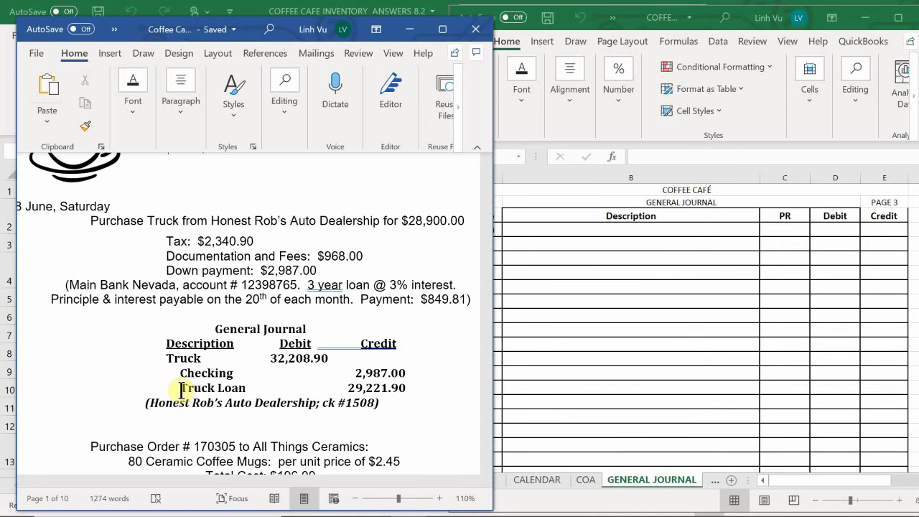
# Step: Enter the date 6/8/20 (8-Jun) in General Journal cell A89
pyautogui.click(572, 259)
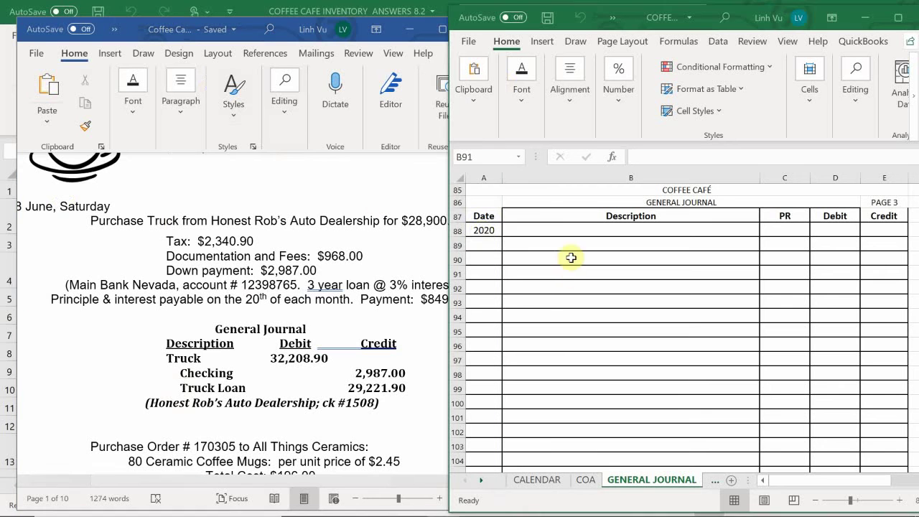
pyautogui.click(484, 247)
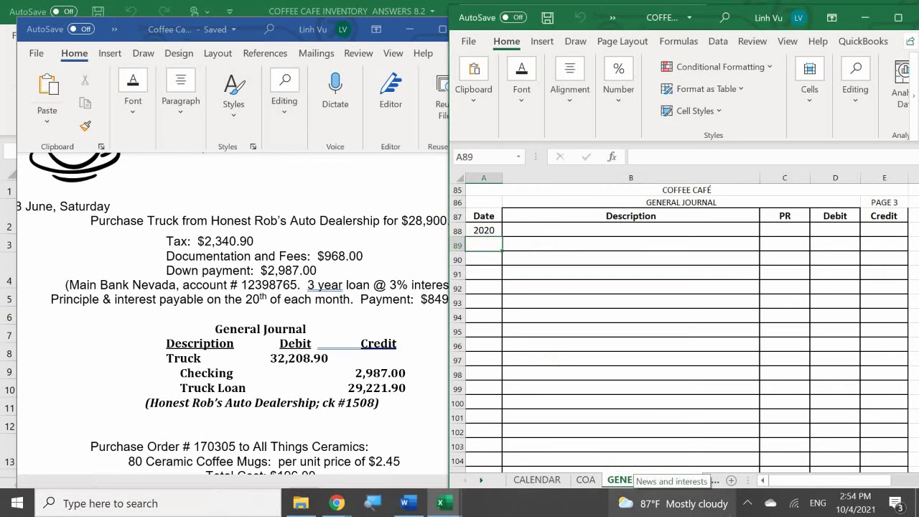
pyautogui.write('6')
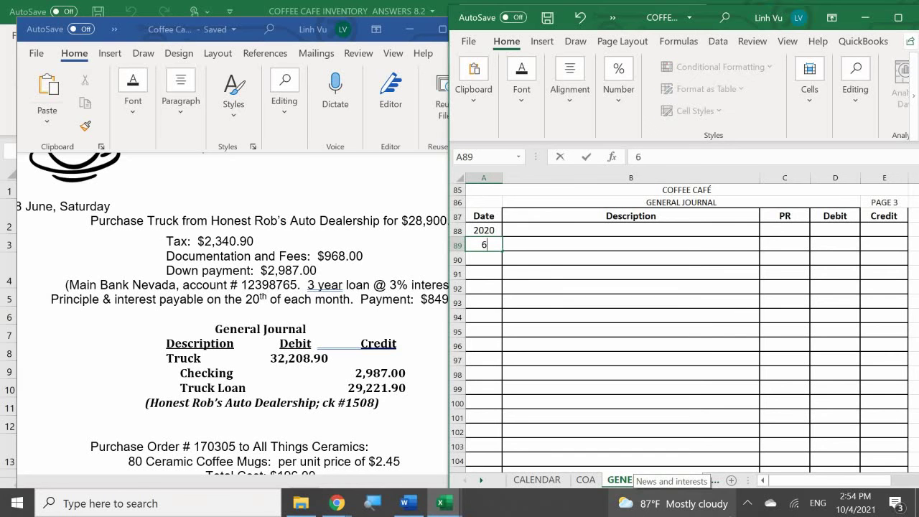
pyautogui.write('/8/20')
pyautogui.press('Return')
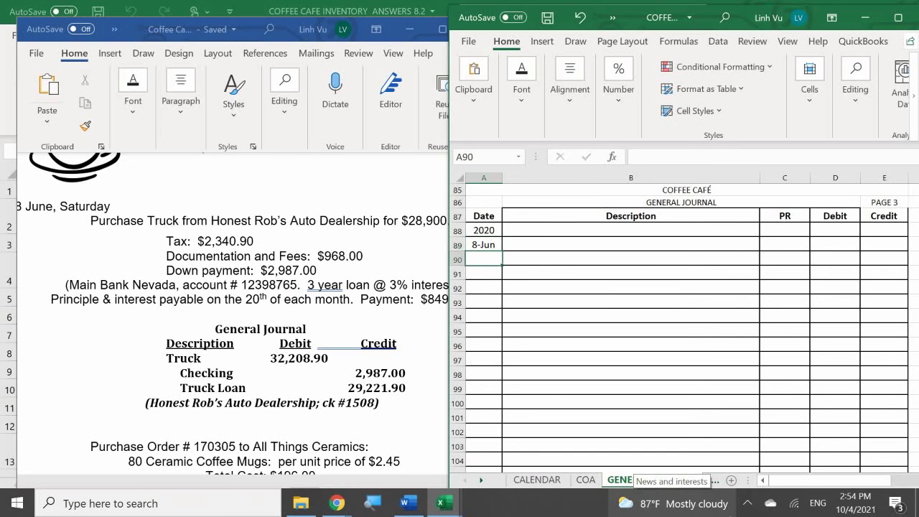
pyautogui.click(630, 244)
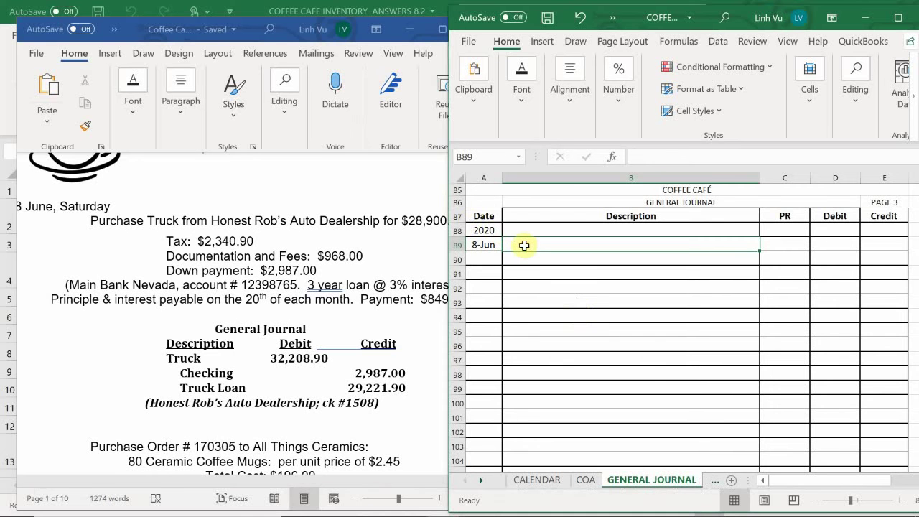
# Step: Enter the description Truck with PR account 17010 in row 89
pyautogui.write('tR')
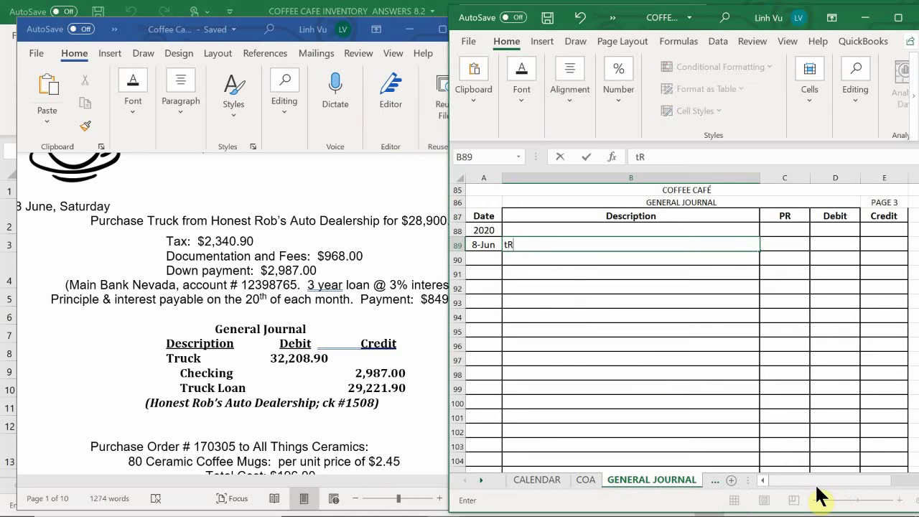
pyautogui.write('UCK')
pyautogui.press('BackSpace')
pyautogui.press('BackSpace')
pyautogui.press('BackSpace')
pyautogui.write('Truck')
pyautogui.press('Tab')
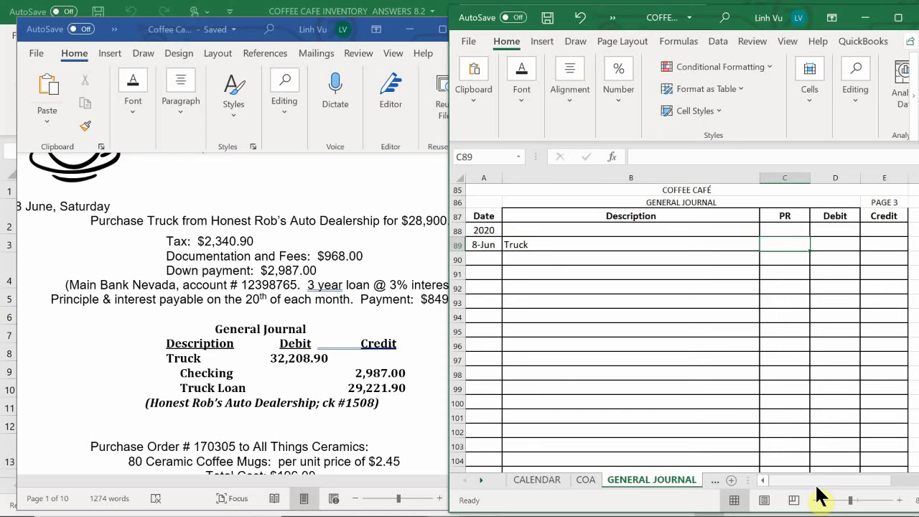
pyautogui.write('17010')
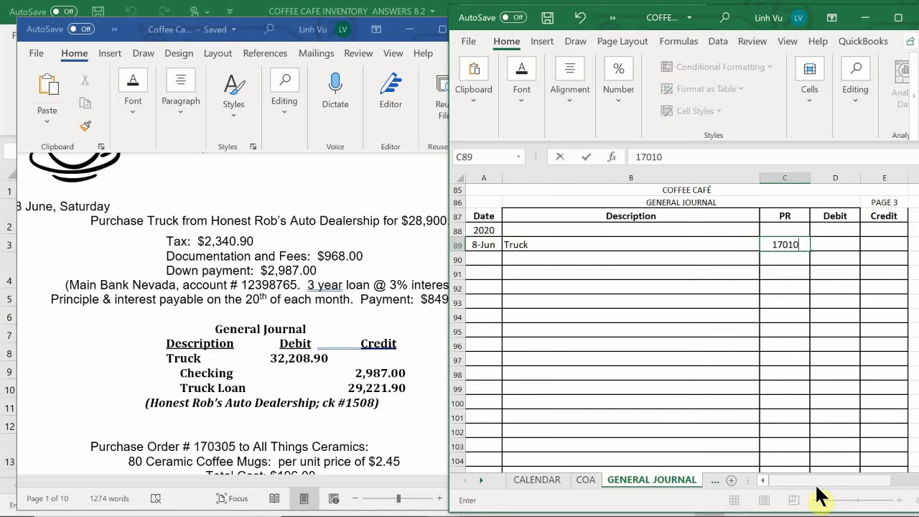
pyautogui.press('Return')
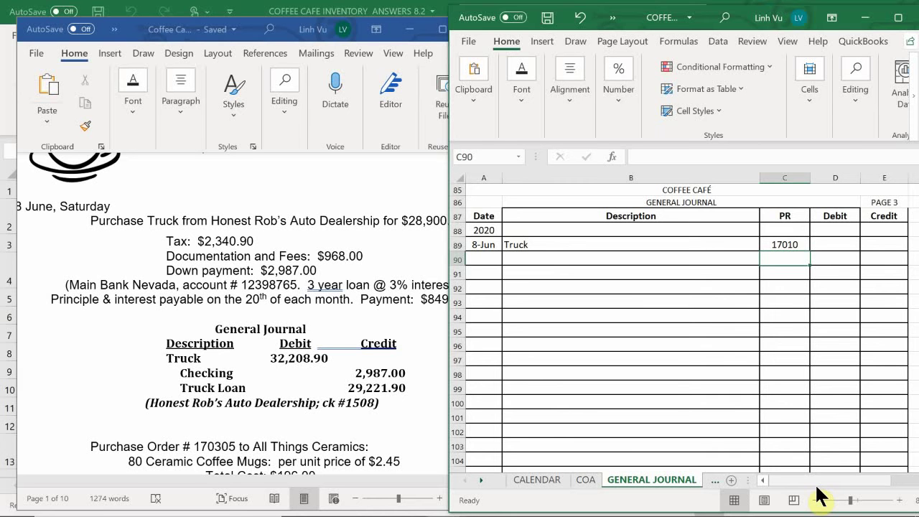
# Step: Enter the truck debit in D89 as =28900+2340.90+968
pyautogui.press('Right')
pyautogui.press('Up')
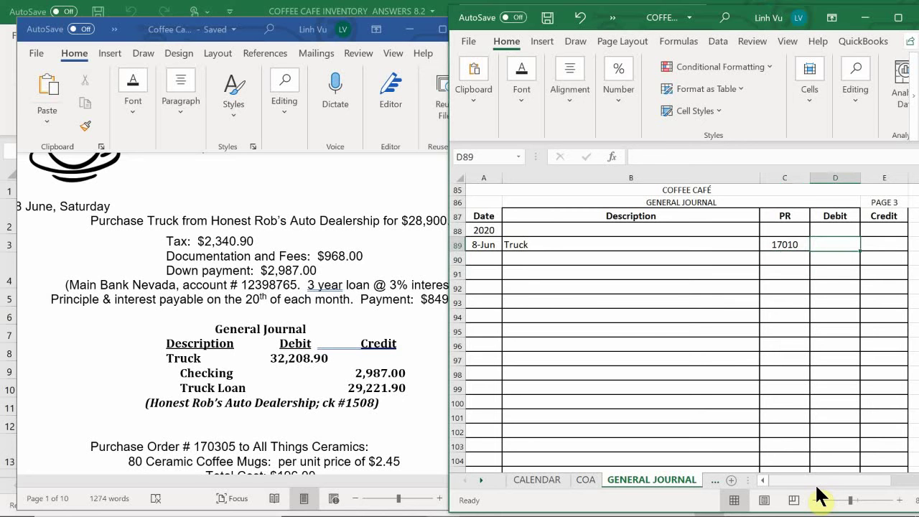
pyautogui.write('=')
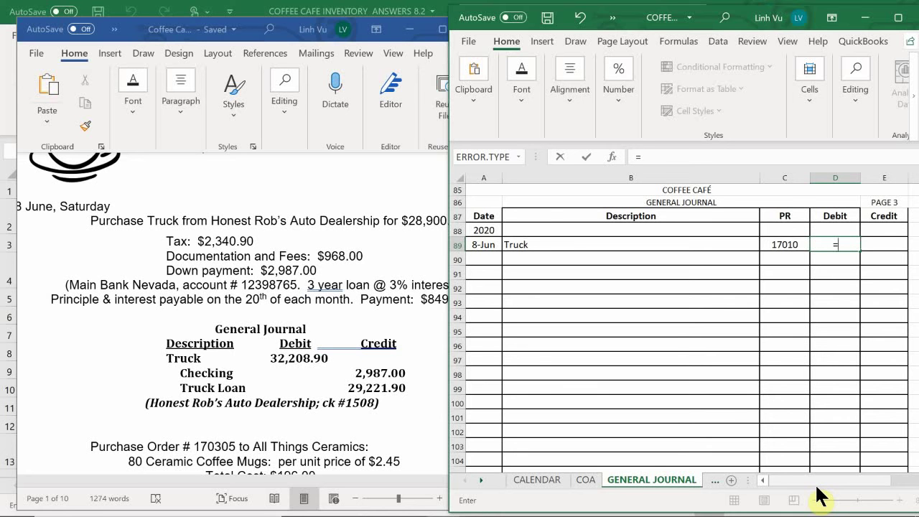
pyautogui.write('28900+2340.90')
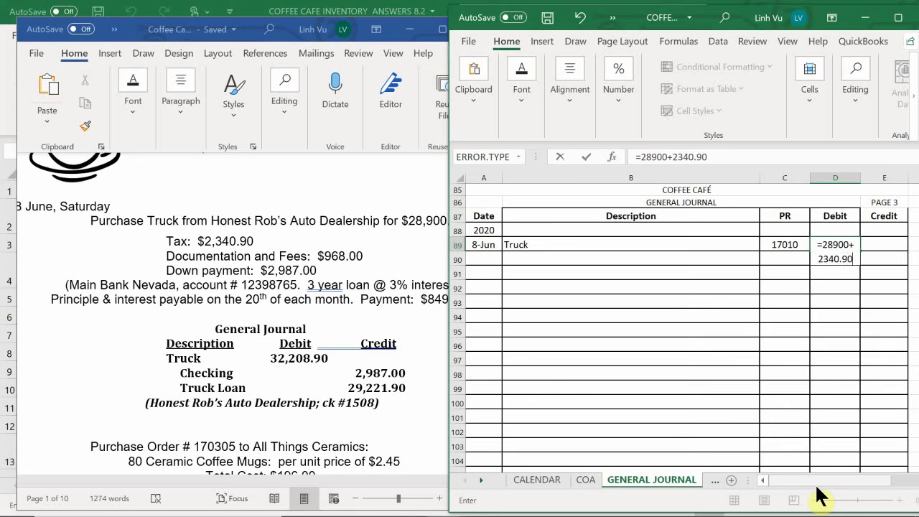
pyautogui.write('+9')
pyautogui.press('BackSpace')
pyautogui.write('968')
pyautogui.press('Return')
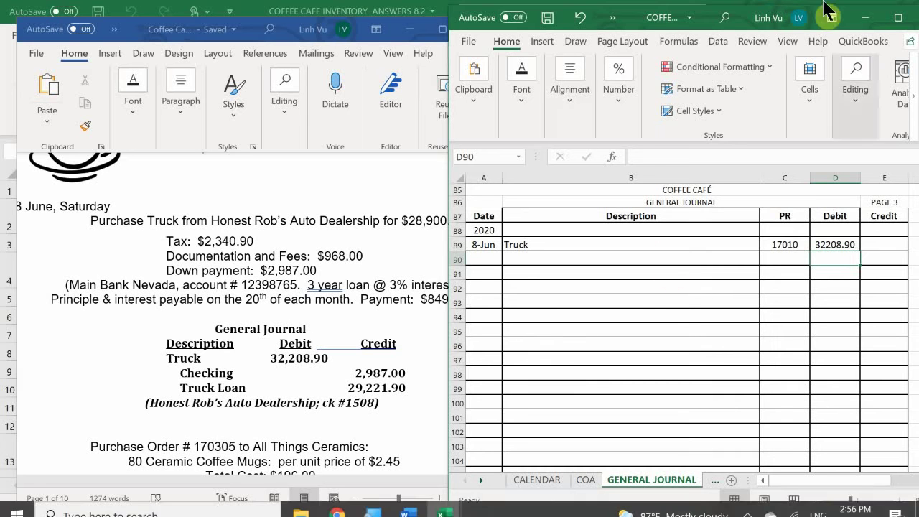
# Step: Enter the credit descriptions Checking in B90 and Truck Loan in B91
pyautogui.click(544, 259)
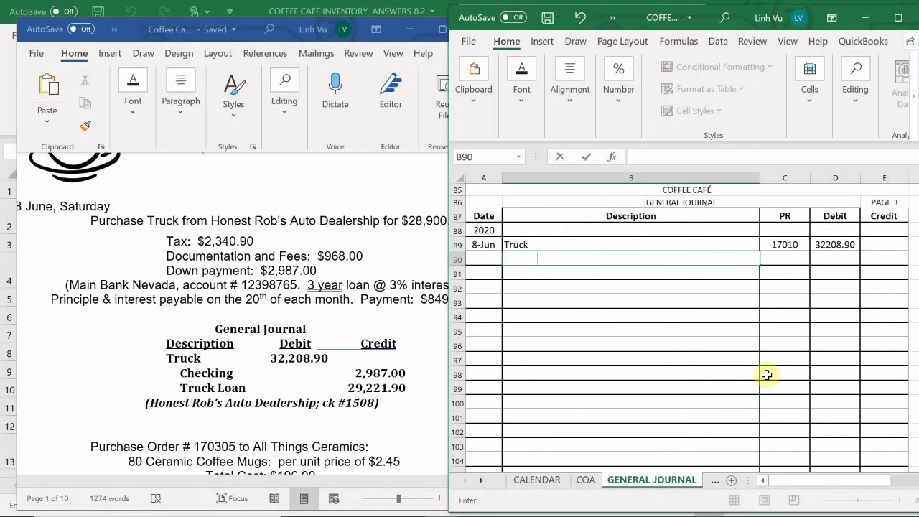
pyautogui.write('Checking')
pyautogui.press('Return')
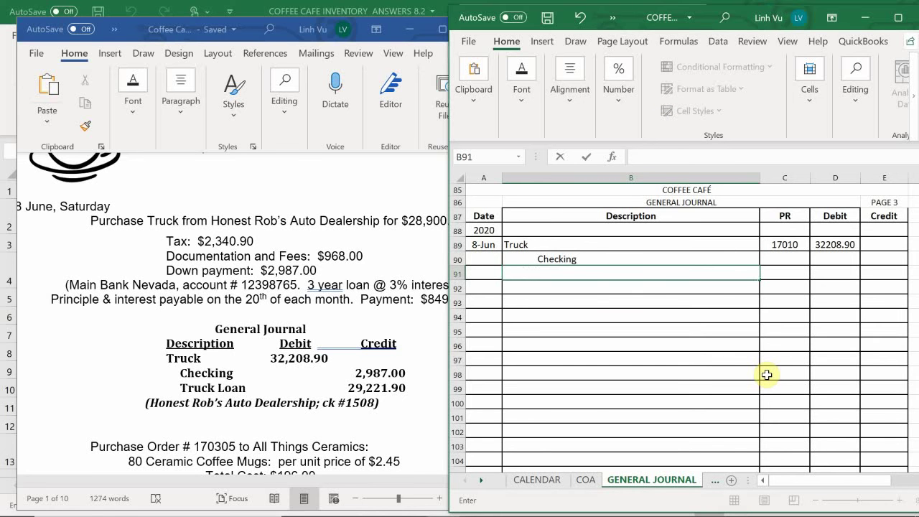
pyautogui.write('Truck Loan')
pyautogui.press('Tab')
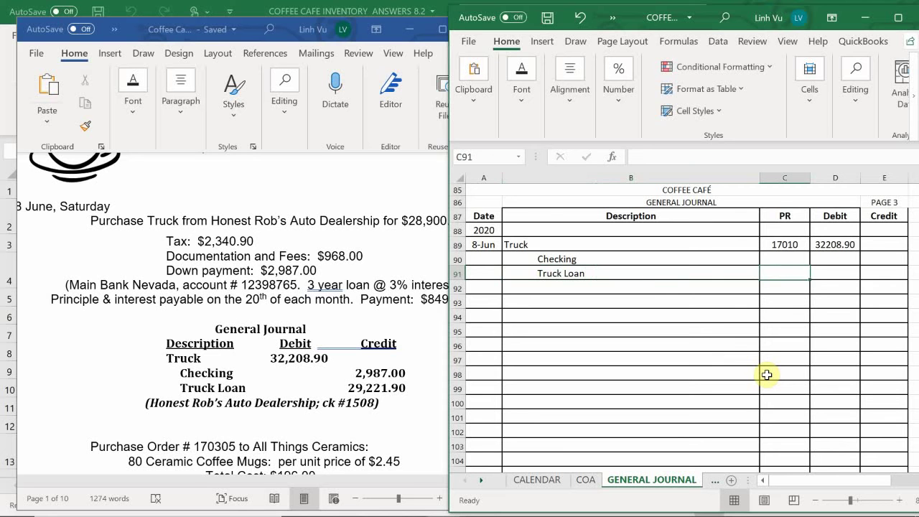
# Step: Give the Checking line PR 10100 and a 2987 credit
pyautogui.press('Up')
pyautogui.write('10100')
pyautogui.press('Return')
pyautogui.press('Right')
pyautogui.press('Right')
pyautogui.press('Up')
pyautogui.write('2987')
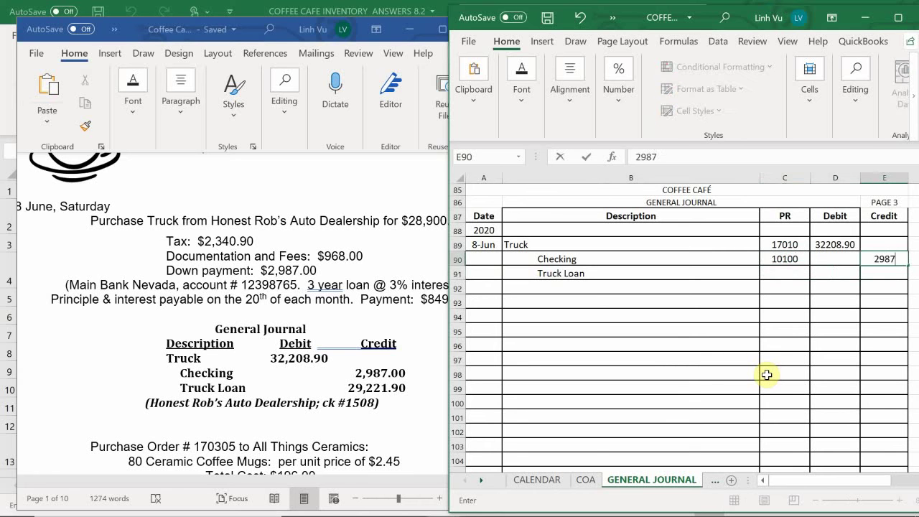
pyautogui.press('Return')
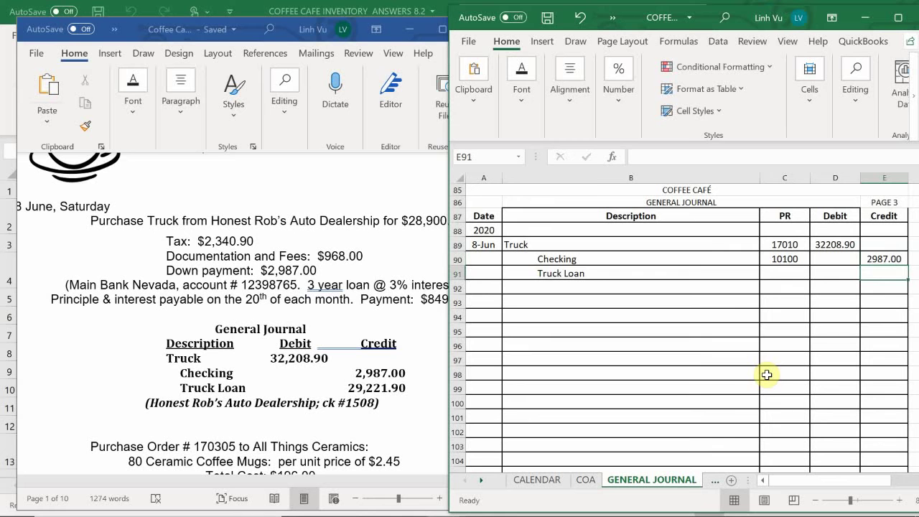
# Step: Set the Truck Loan credit in E91 to =D89-E90 (29221.90)
pyautogui.press('Left')
pyautogui.press('Left')
pyautogui.press('Left')
pyautogui.press('Up')
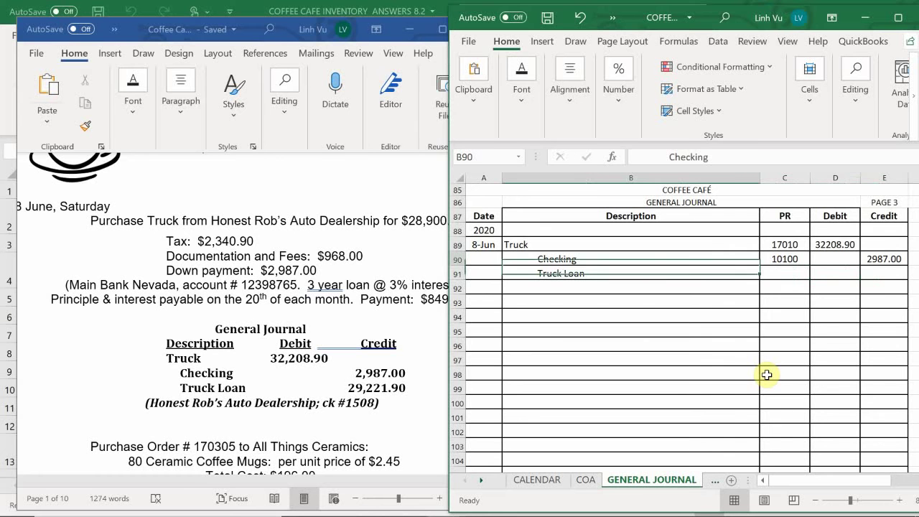
pyautogui.press('Right')
pyautogui.press('Down')
pyautogui.press('Right')
pyautogui.press('Right')
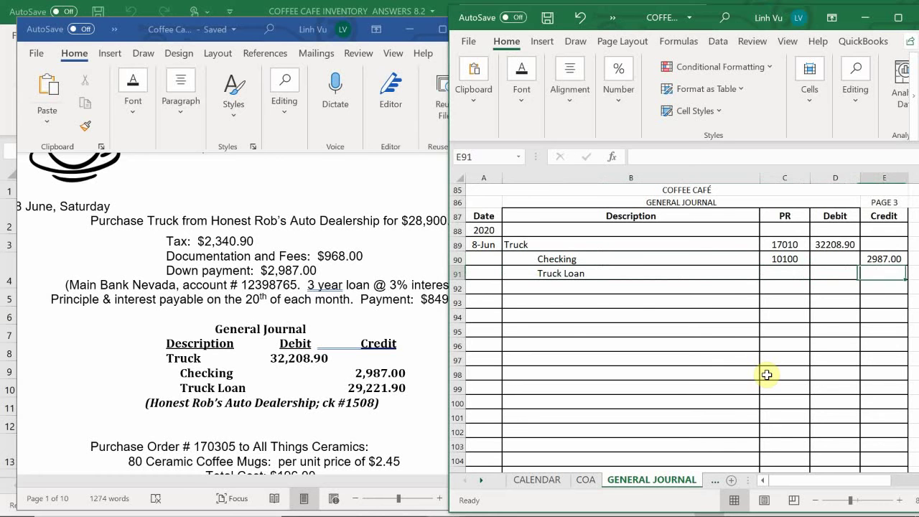
pyautogui.write('=')
pyautogui.press('Left')
pyautogui.press('Up')
pyautogui.press('Up')
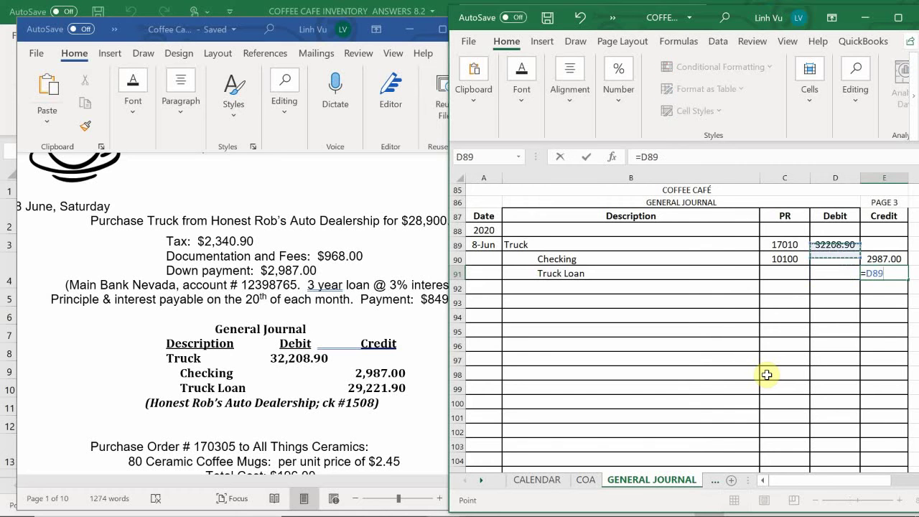
pyautogui.write('-')
pyautogui.press('Right')
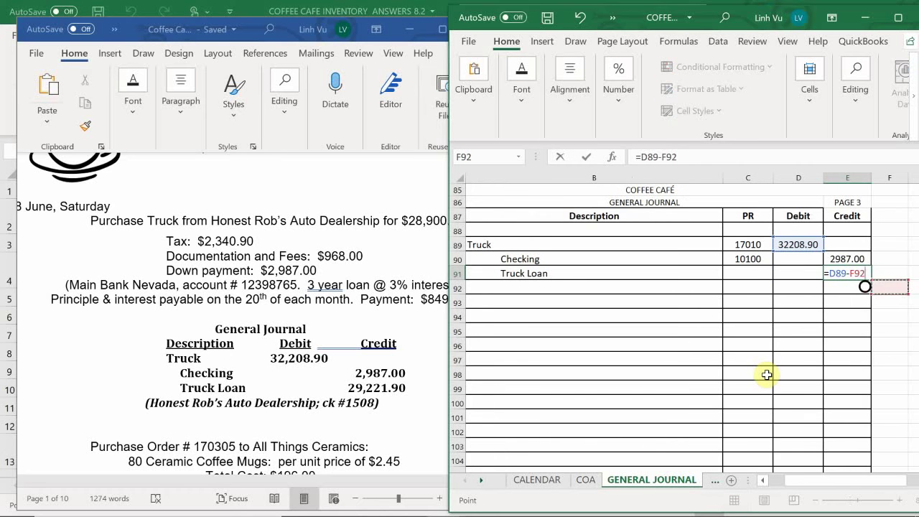
pyautogui.press('Left')
pyautogui.press('Up')
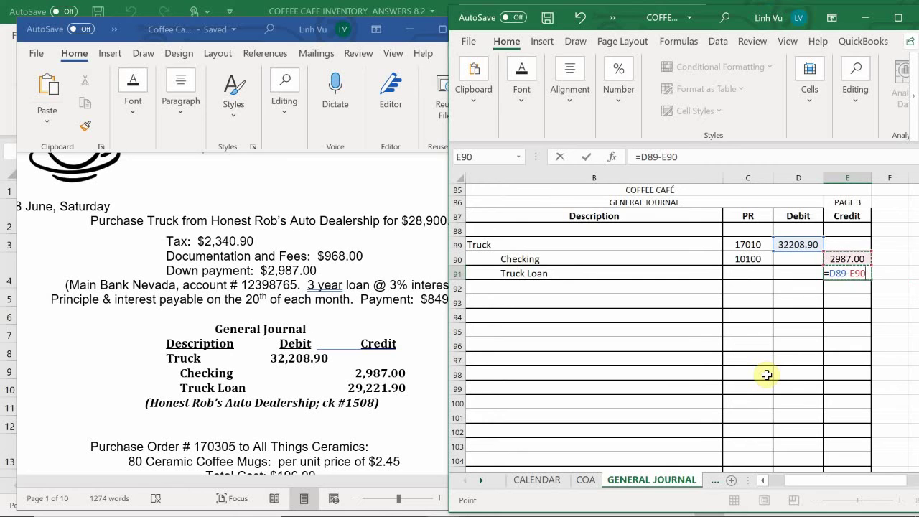
pyautogui.press('Return')
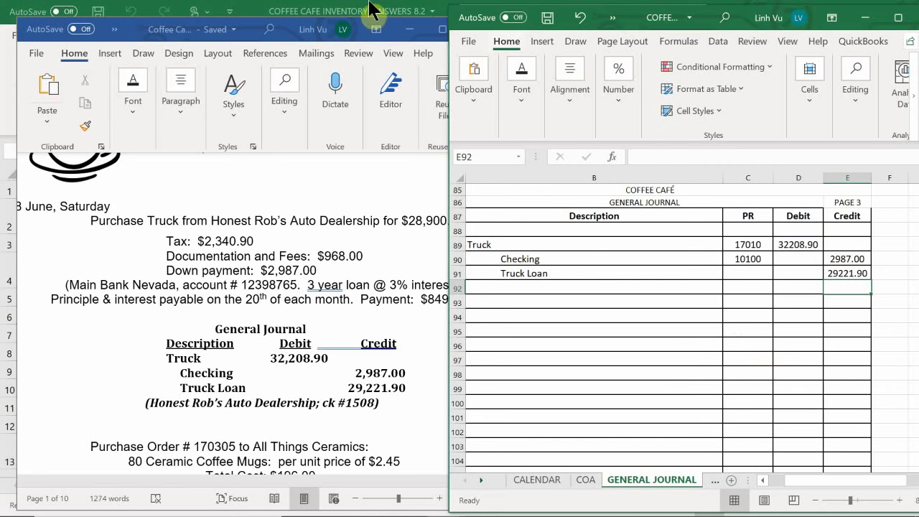
# Step: Give the Truck Loan line PR account 28020
pyautogui.click(750, 271)
pyautogui.write('28020')
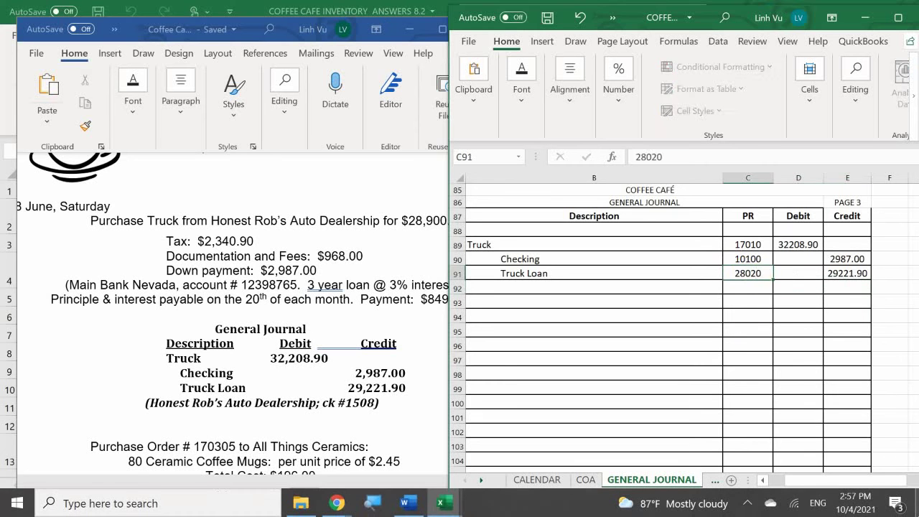
pyautogui.press('Return')
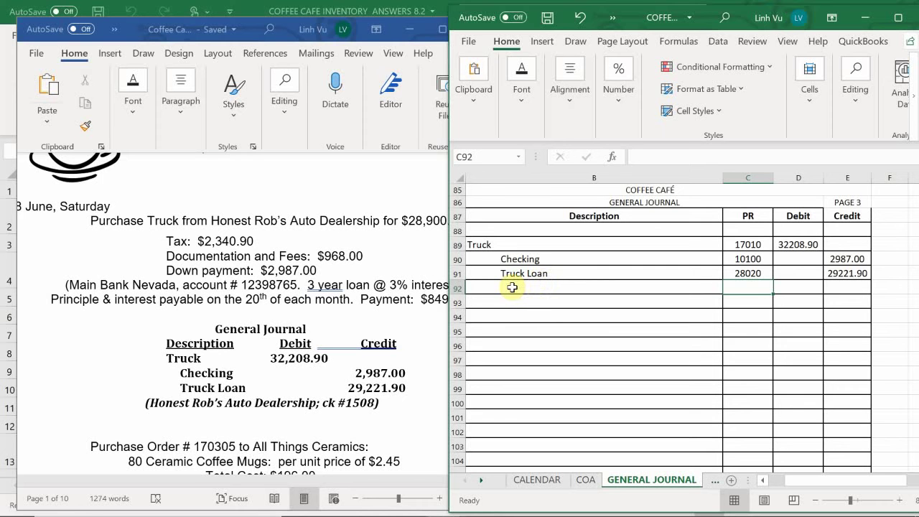
# Step: Start the explanation line in B92 with an opening parenthesis
pyautogui.click(512, 287)
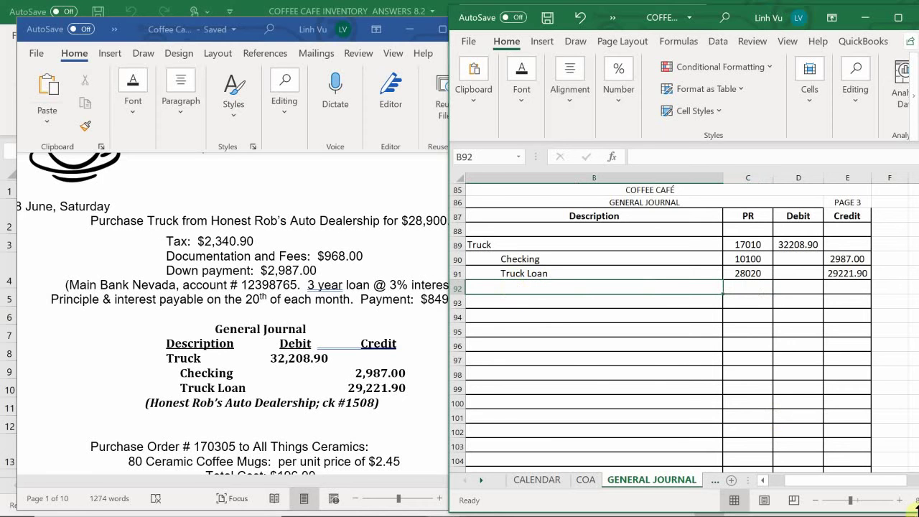
pyautogui.press('Left')
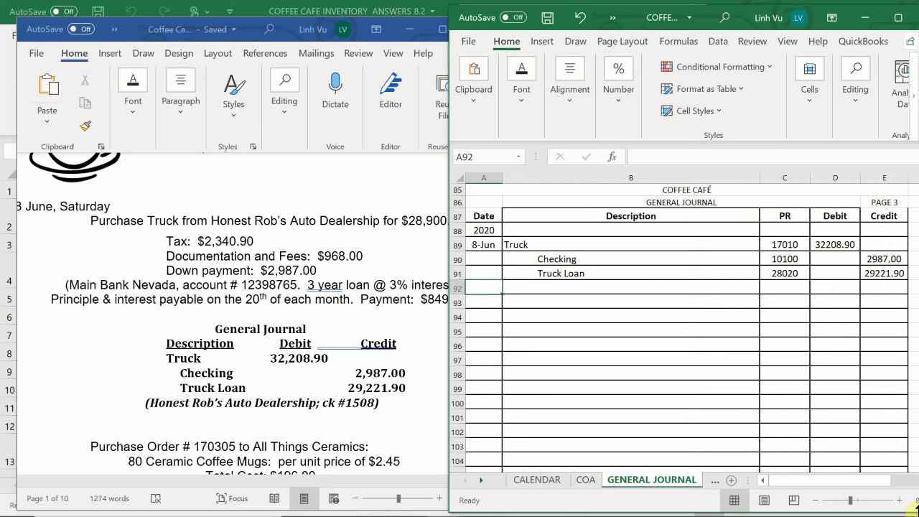
pyautogui.click(524, 283)
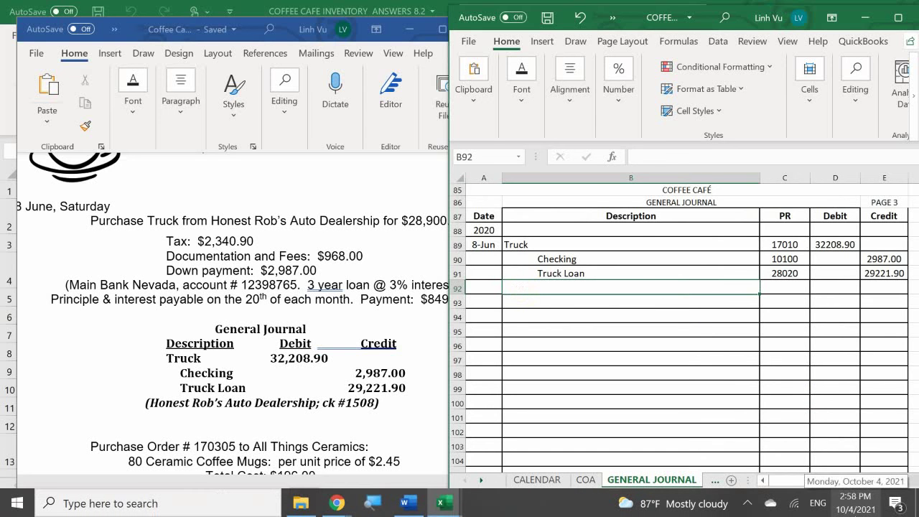
pyautogui.write('(')
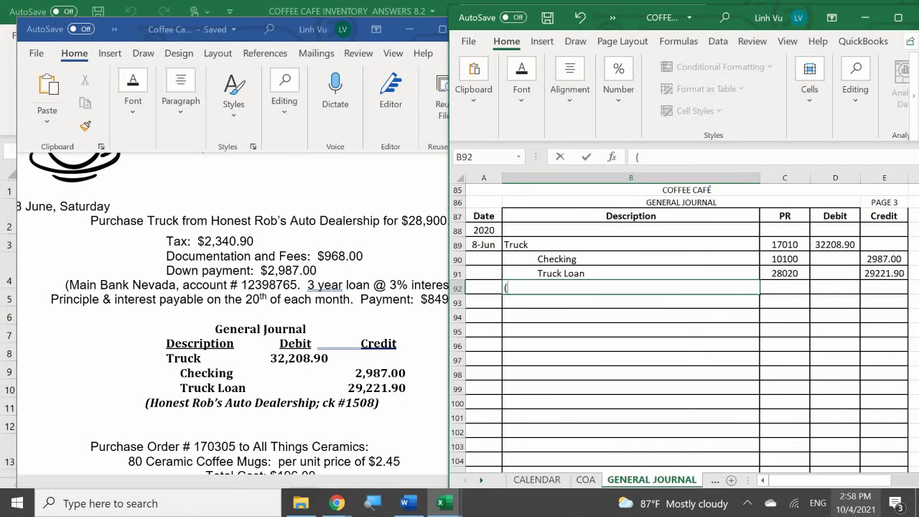
# Step: Complete B92 as (Honest rob's Auto Dealership, Ch#1508)
pyautogui.write("Honest rob's ")
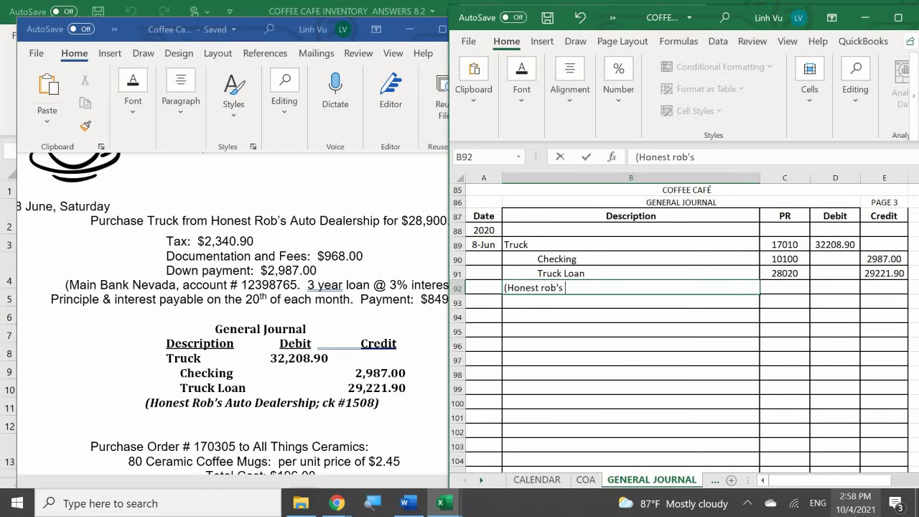
pyautogui.write('Auto Dealershi')
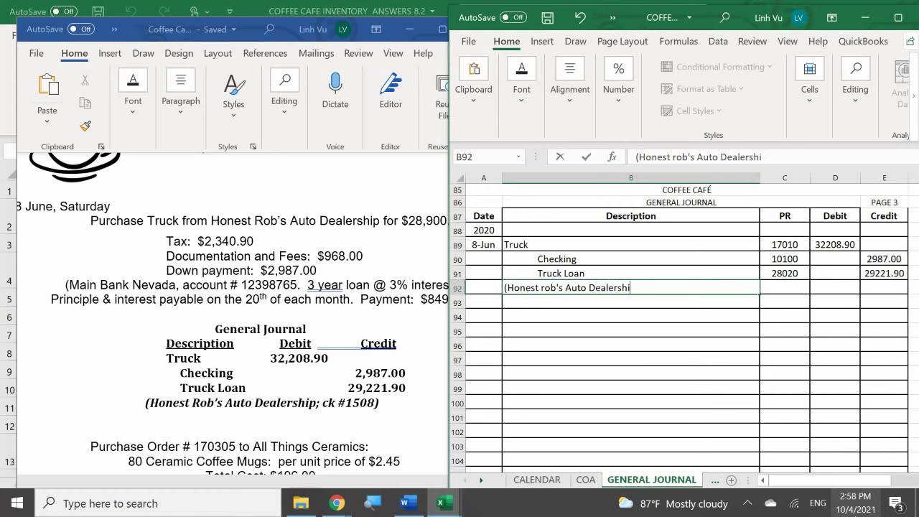
pyautogui.write('p, Ch#1508')
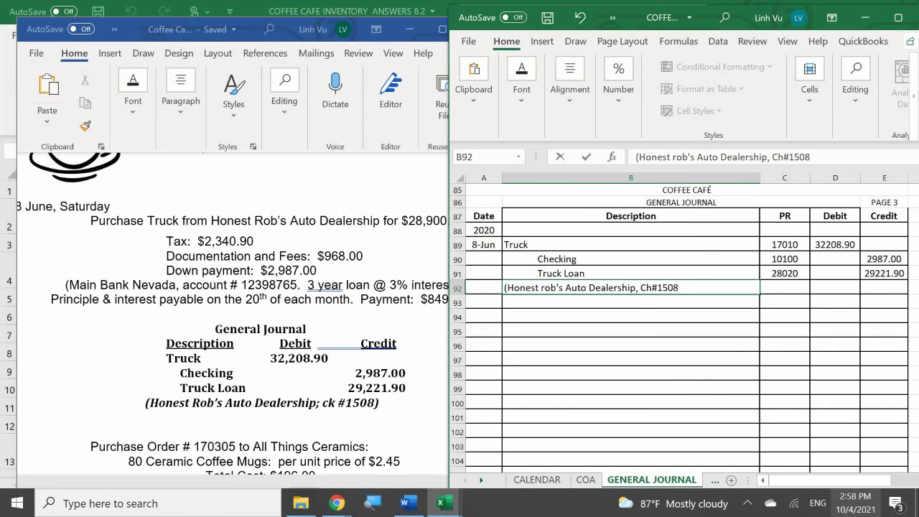
pyautogui.write(')')
pyautogui.press('Return')
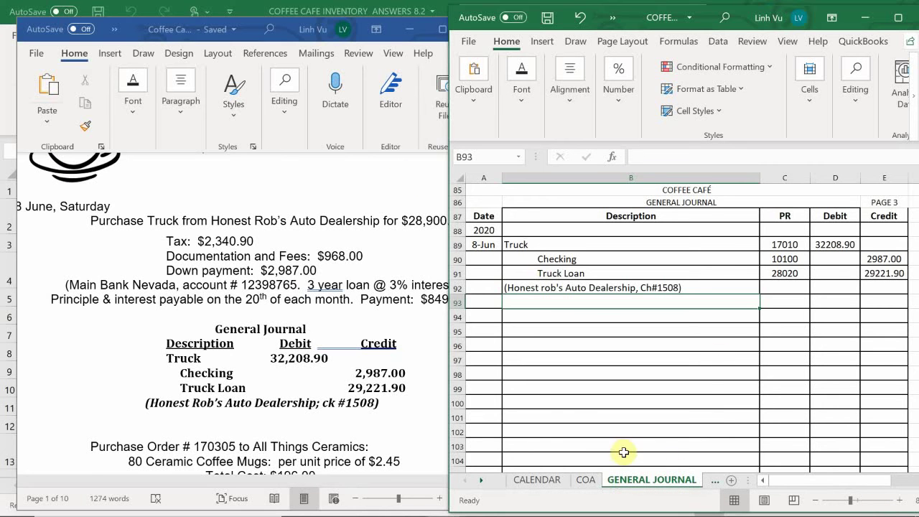
# Step: On the CH REG sheet, enter check 1508's date 6/8 and amount 2987
pyautogui.click(714, 481)
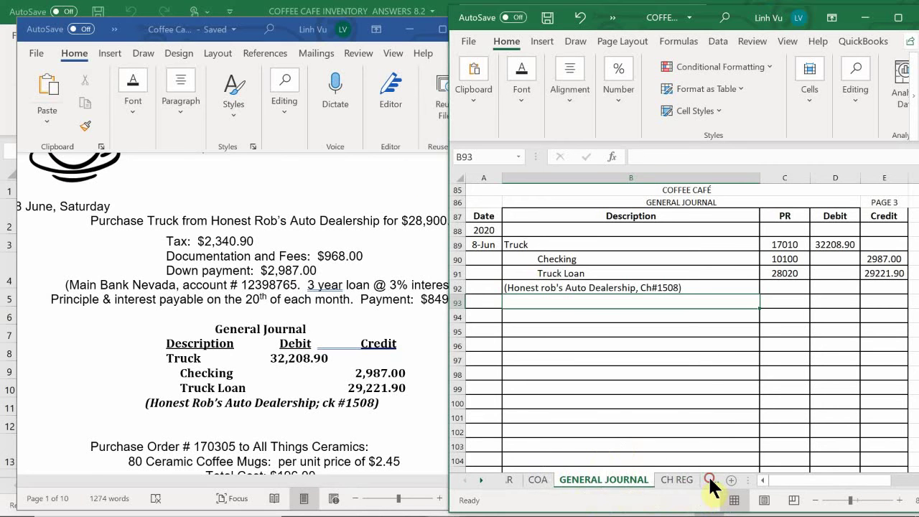
pyautogui.click(709, 482)
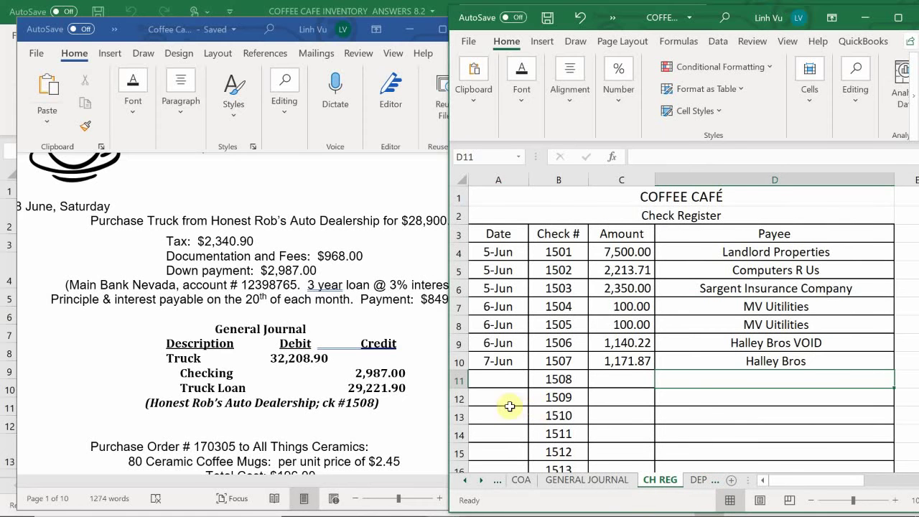
pyautogui.click(489, 378)
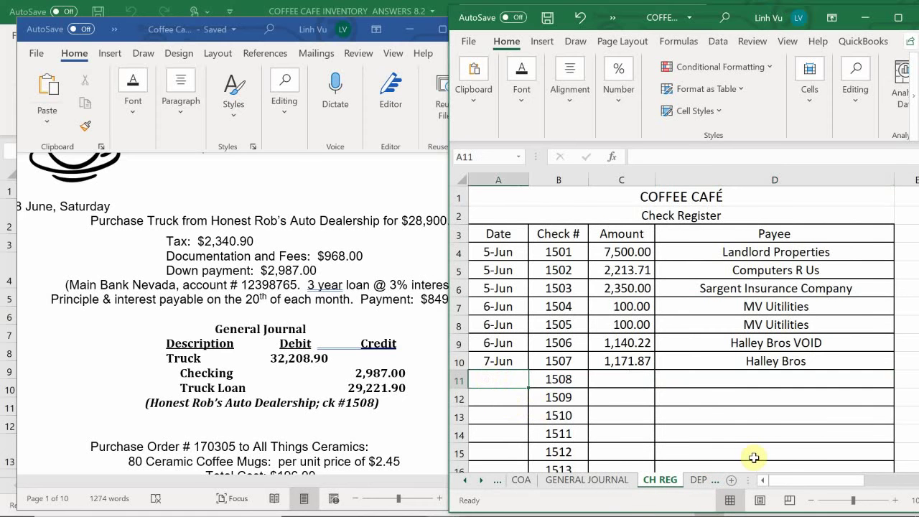
pyautogui.write('6/8')
pyautogui.press('Return')
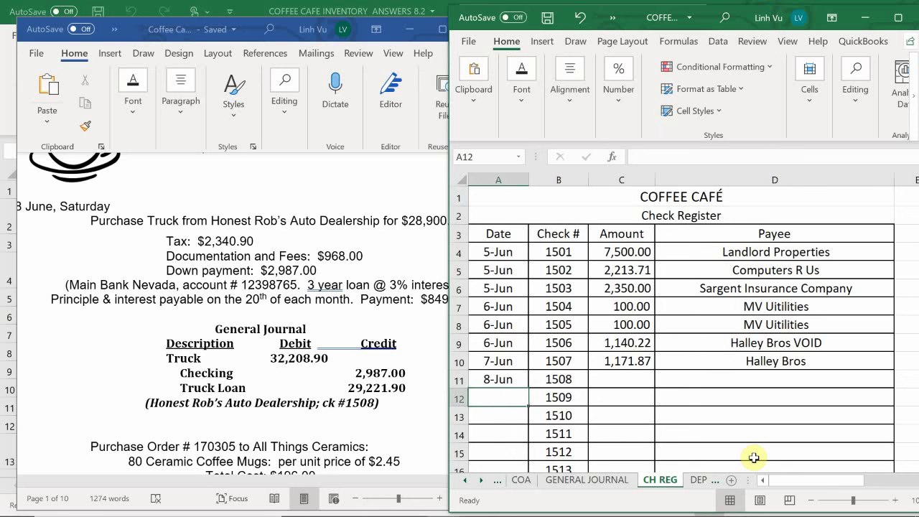
pyautogui.press('Right')
pyautogui.press('Right')
pyautogui.press('Up')
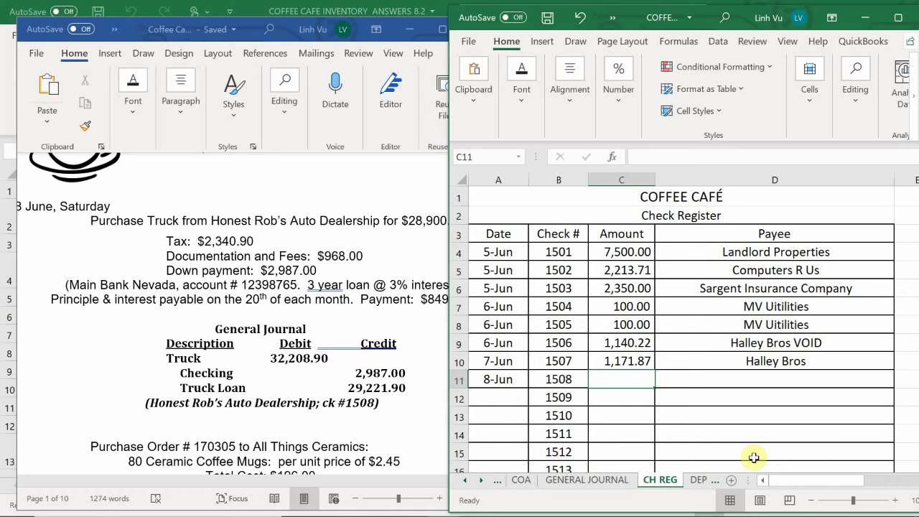
pyautogui.write('2987')
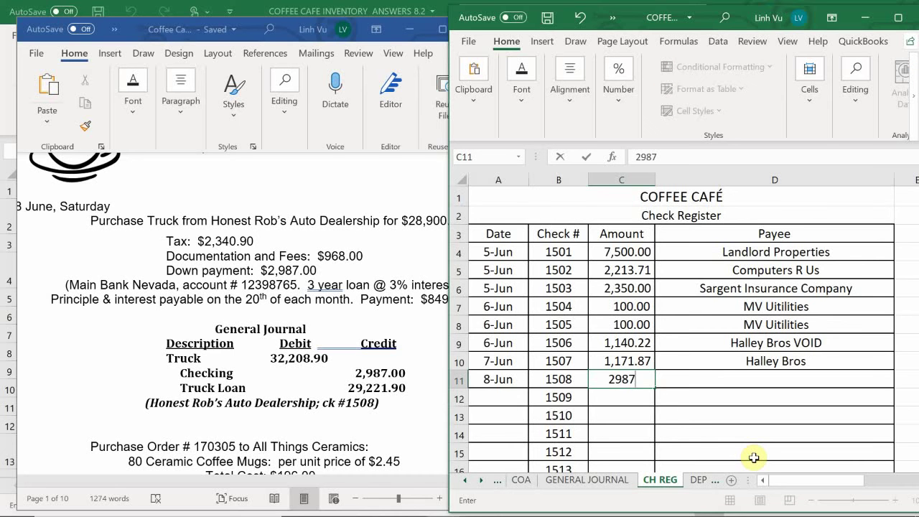
pyautogui.press('Return')
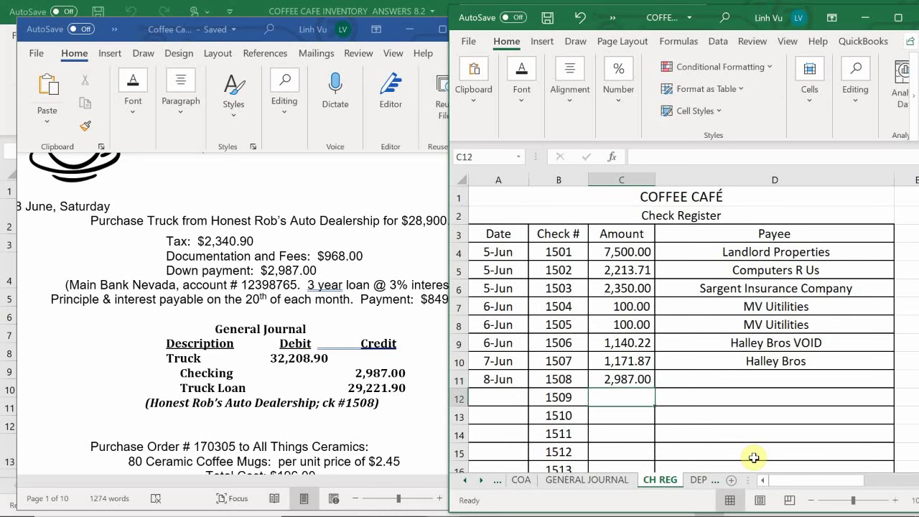
# Step: Enter the payee Honest Rob's Auto Dealership, correcting Suto to Auto
pyautogui.press('Right')
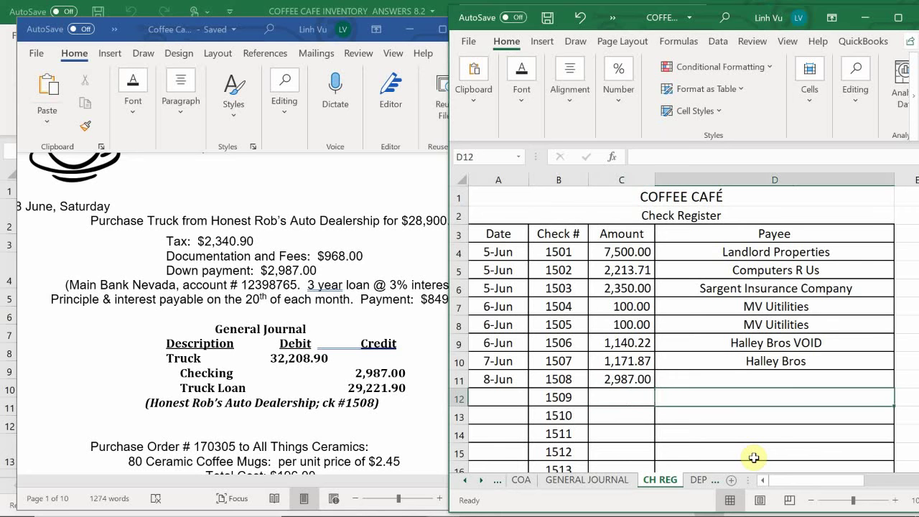
pyautogui.press('Up')
pyautogui.write('H')
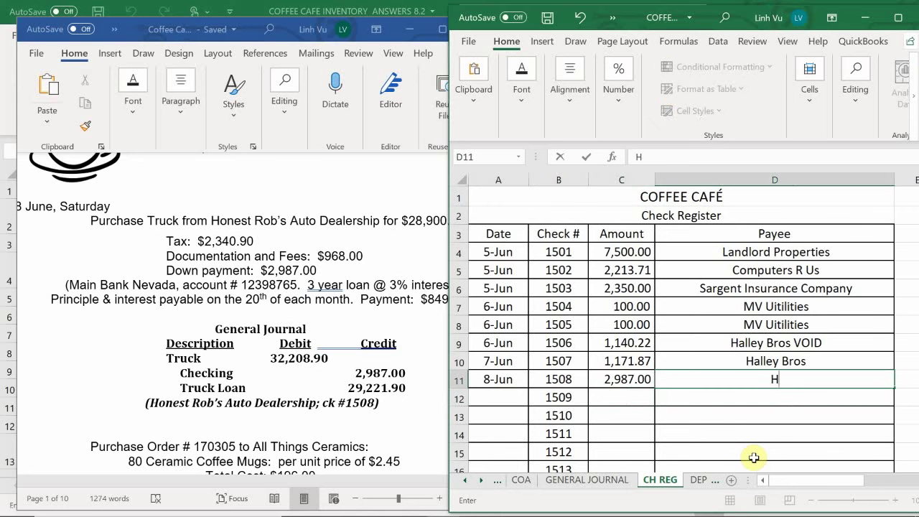
pyautogui.write('onest Rp')
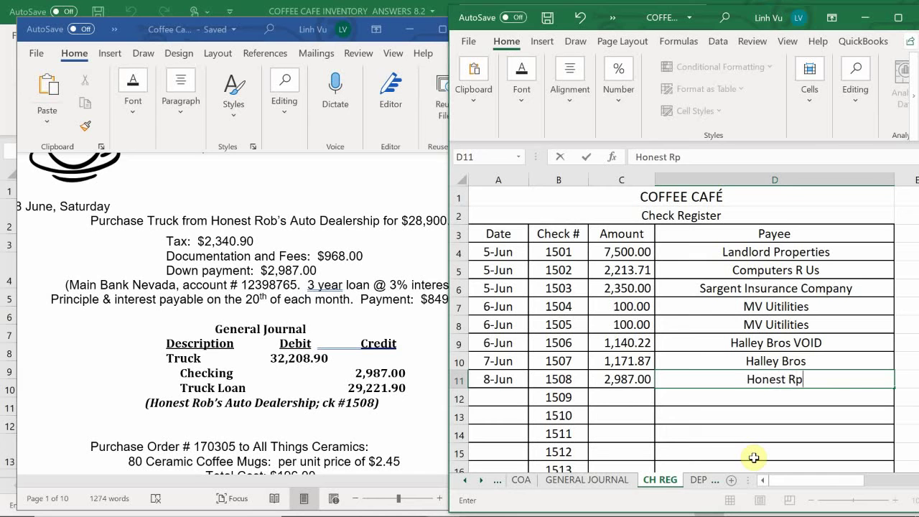
pyautogui.press('BackSpace')
pyautogui.write("ob's ")
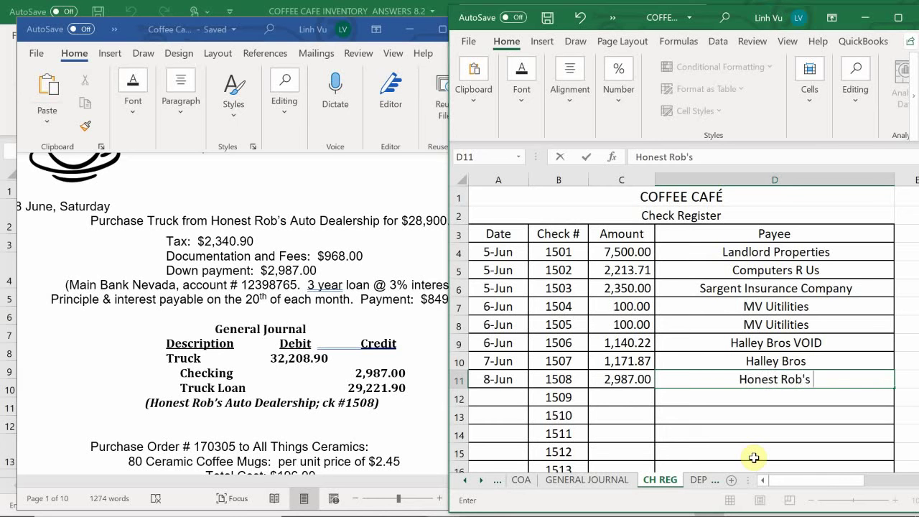
pyautogui.write('Suto Dealersg')
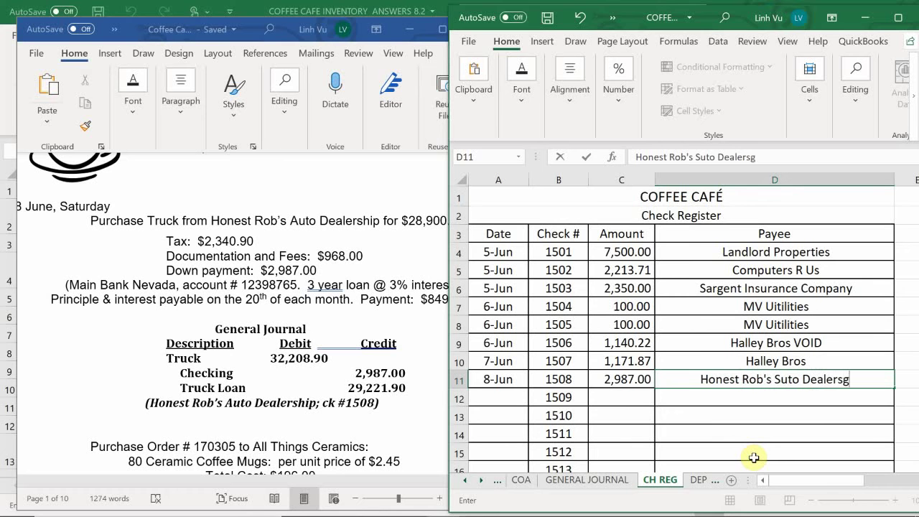
pyautogui.press('BackSpace')
pyautogui.write('hip')
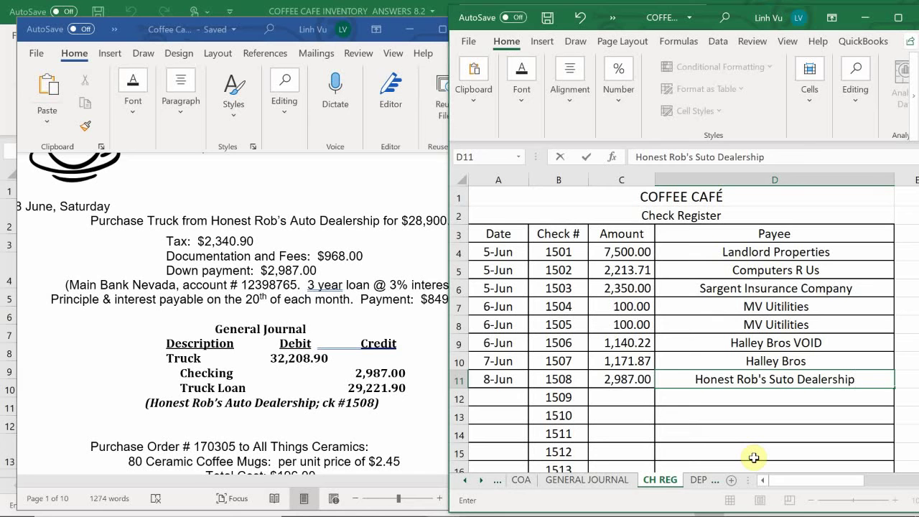
pyautogui.press('Left')
pyautogui.press('Left')
pyautogui.press('Left')
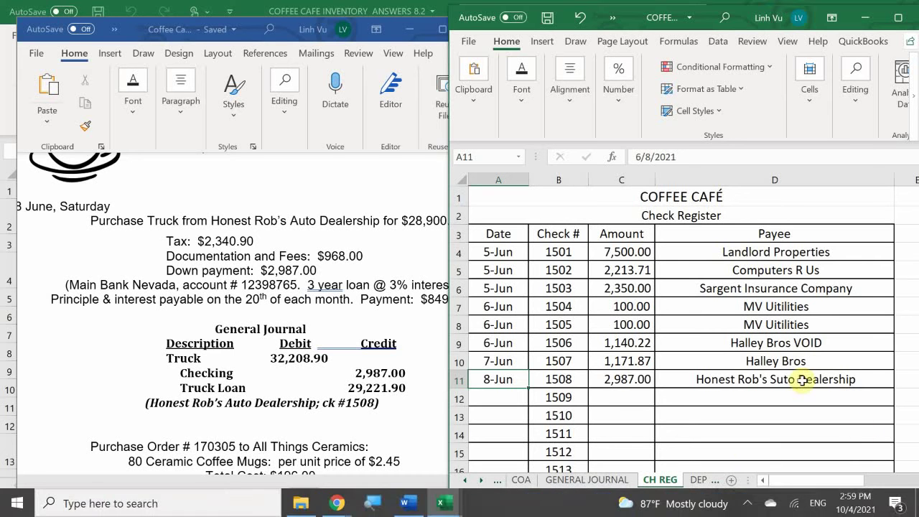
pyautogui.doubleClick(776, 380)
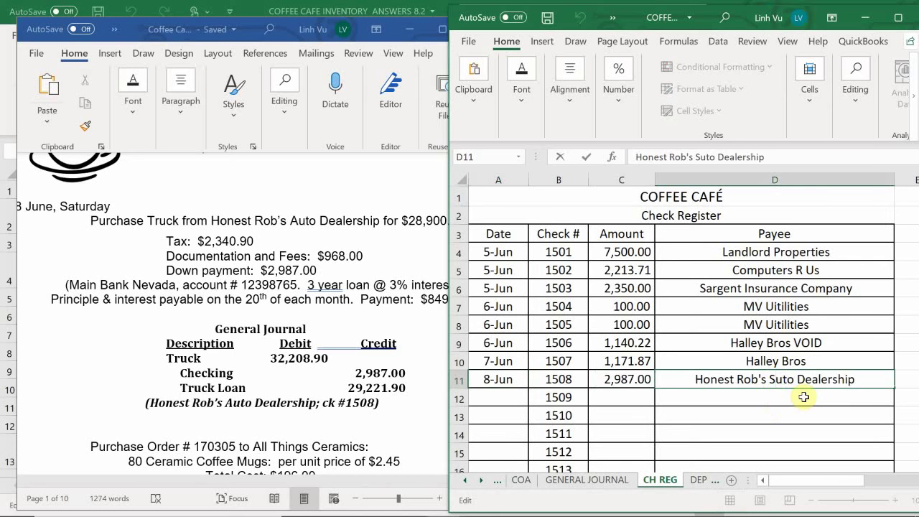
pyautogui.press('BackSpace')
pyautogui.write('A')
pyautogui.press('Return')
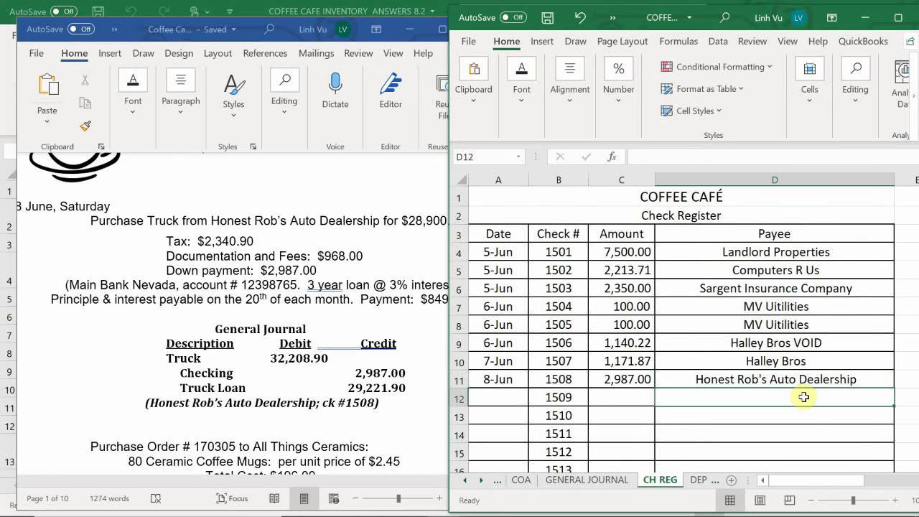
# Step: Return to the GENERAL JOURNAL sheet showing the completed truck entry
pyautogui.click(557, 485)
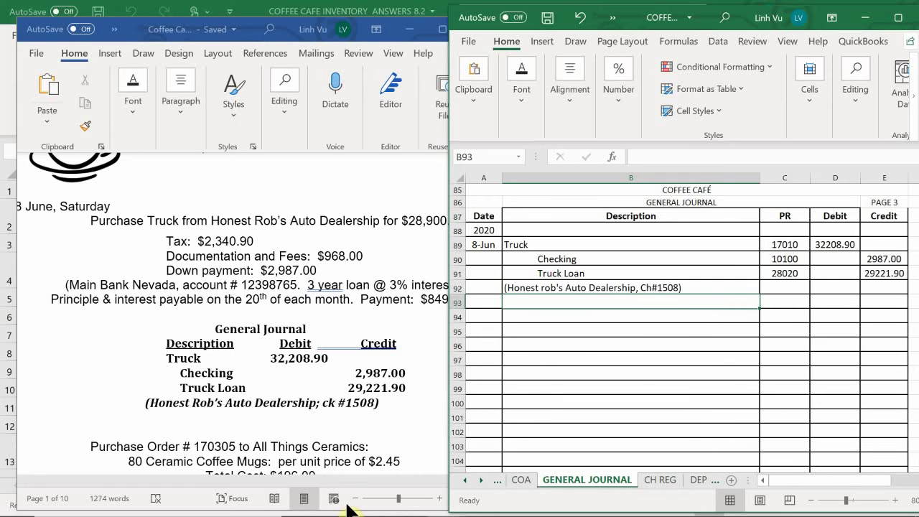
pyautogui.moveTo(359, 513)
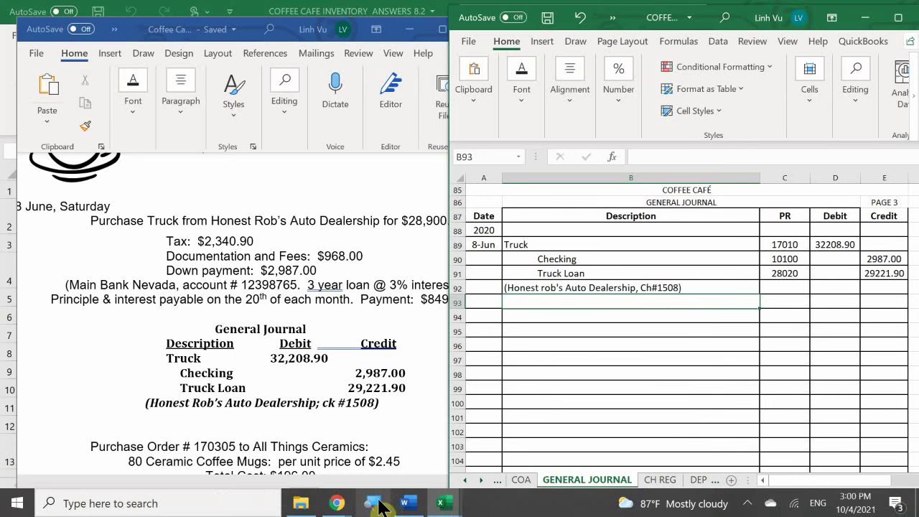
# Step: Bring the ledger workbook forward and show the ASSETS sheet's Truck 17010 table
pyautogui.moveTo(403, 507)
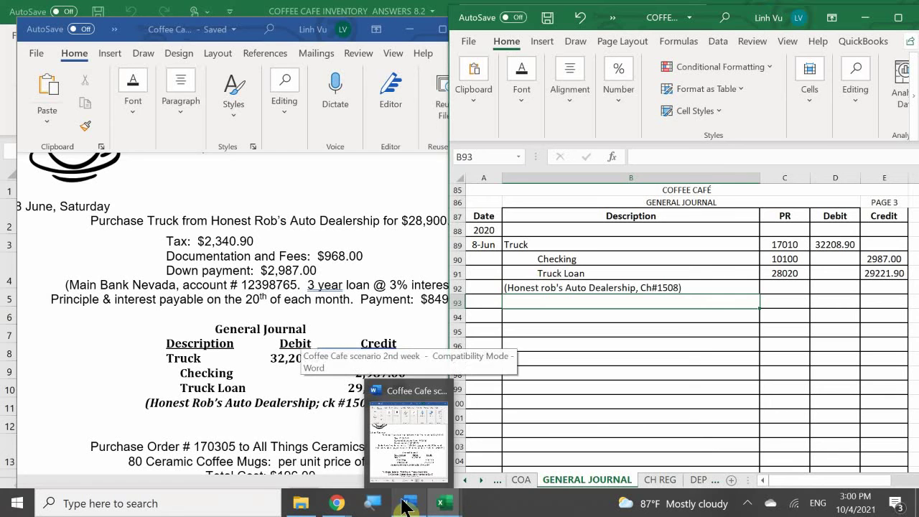
pyautogui.moveTo(441, 503)
pyautogui.click(349, 433)
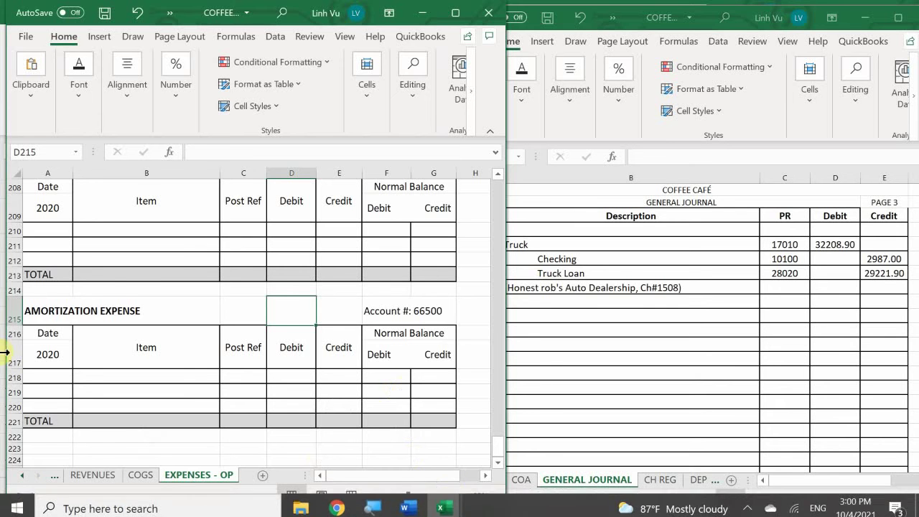
pyautogui.click(21, 475)
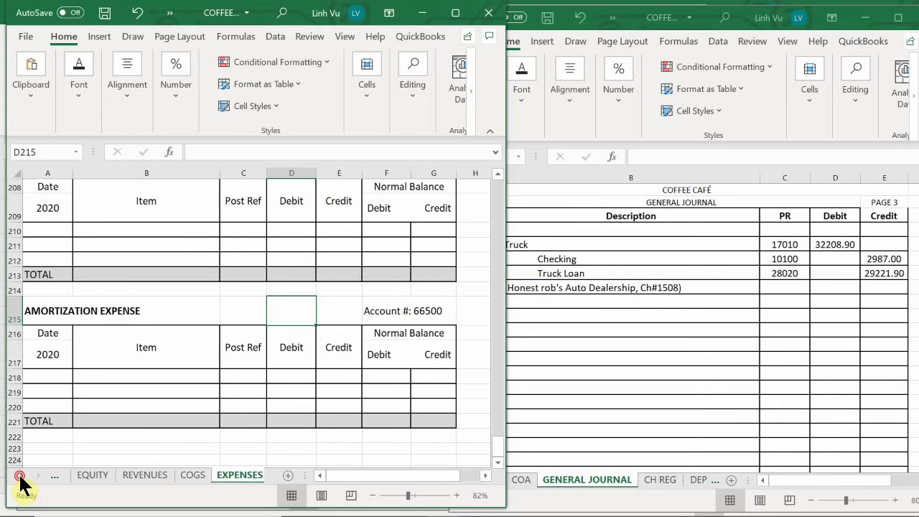
pyautogui.click(21, 475)
pyautogui.click(21, 475)
pyautogui.click(79, 475)
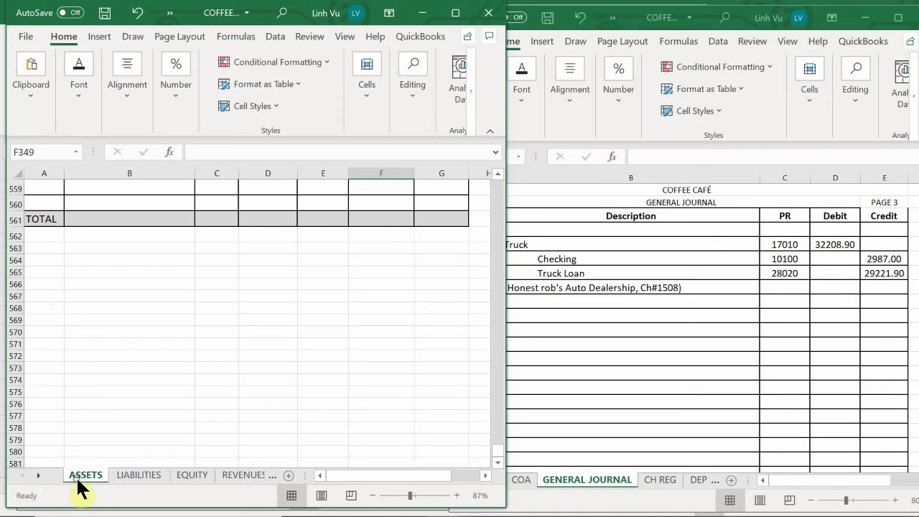
pyautogui.scroll(3, 46, 312)
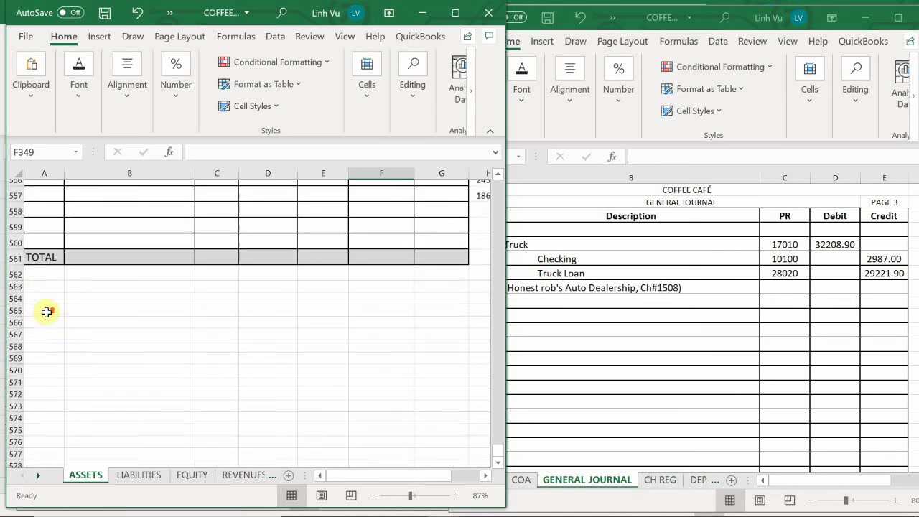
pyautogui.scroll(2, 46, 313)
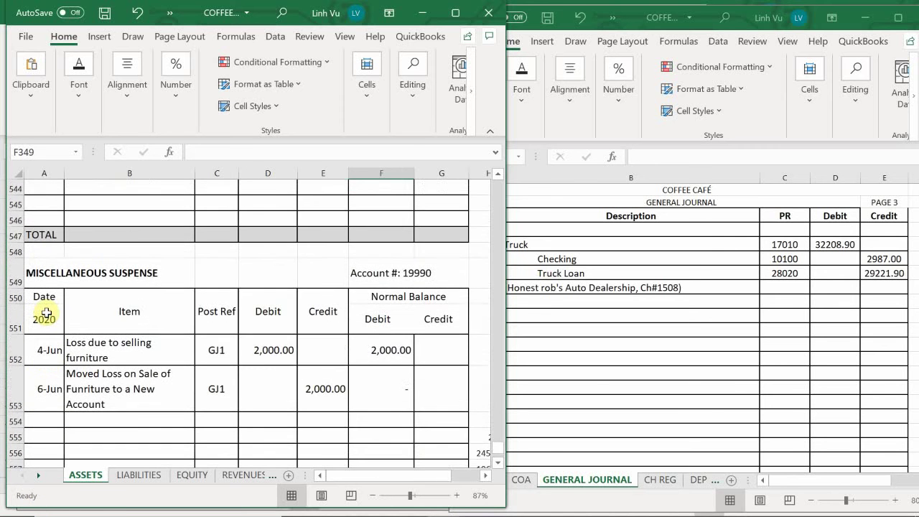
pyautogui.scroll(20, 46, 312)
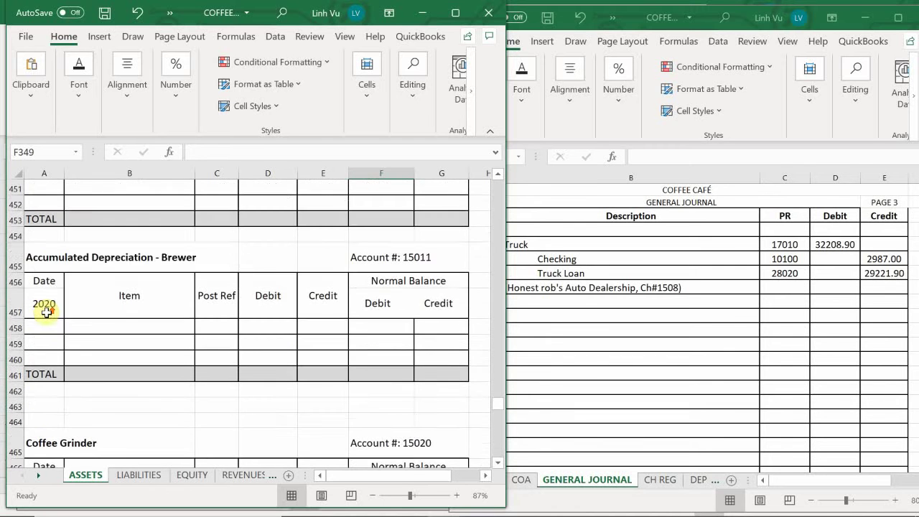
pyautogui.scroll(-4, 46, 312)
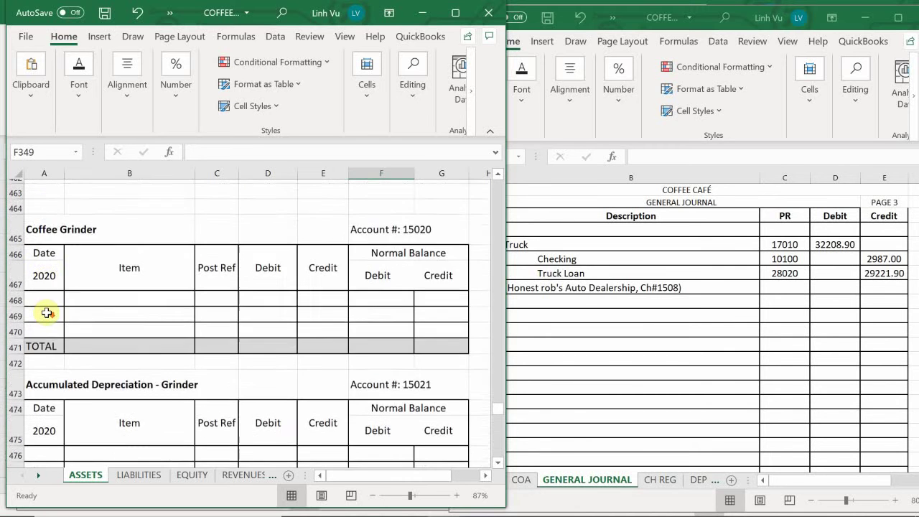
pyautogui.scroll(-1, 46, 312)
pyautogui.scroll(-2, 46, 312)
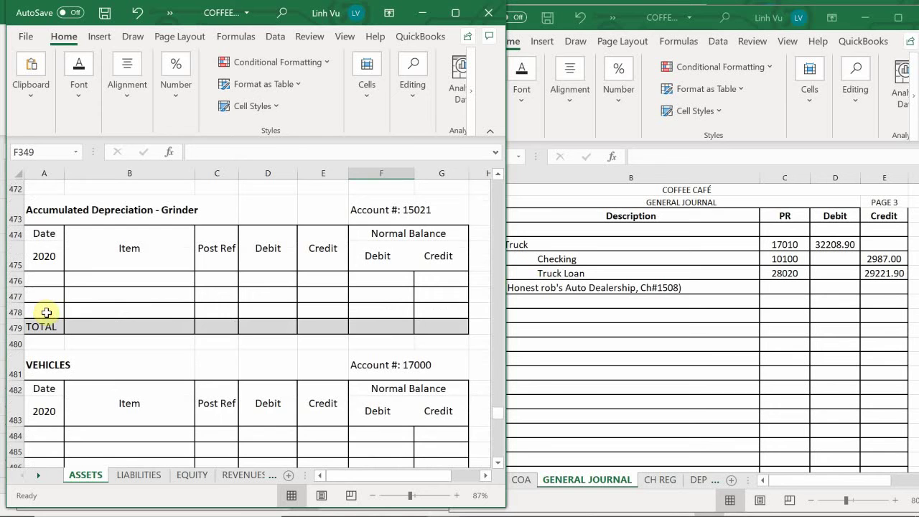
pyautogui.scroll(-4, 46, 313)
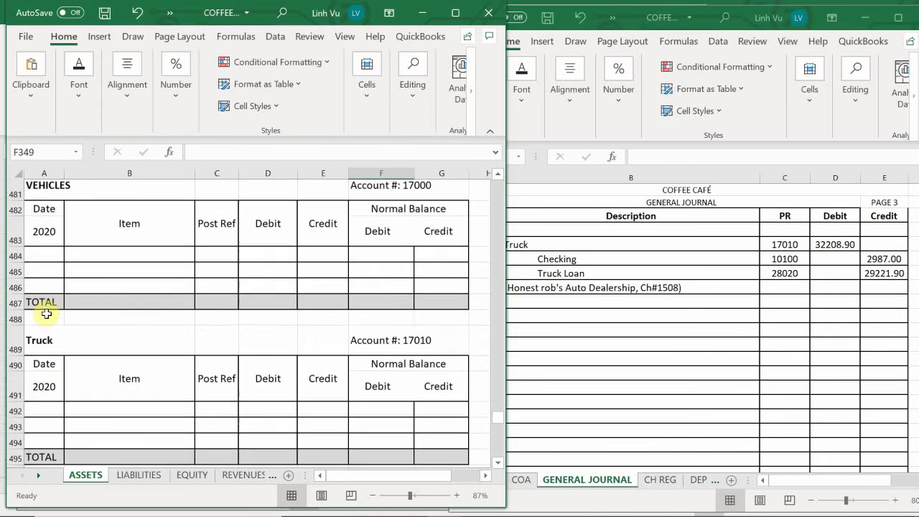
# Step: Enter date 6/7 and item '28900 + Tax + Docuymentation Fees' in row 492
pyautogui.click(43, 343)
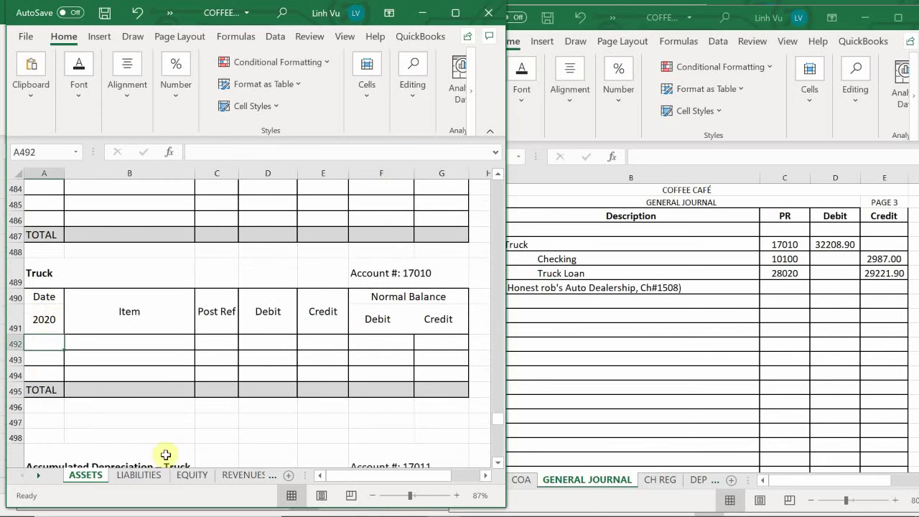
pyautogui.moveTo(501, 514)
pyautogui.write('6/')
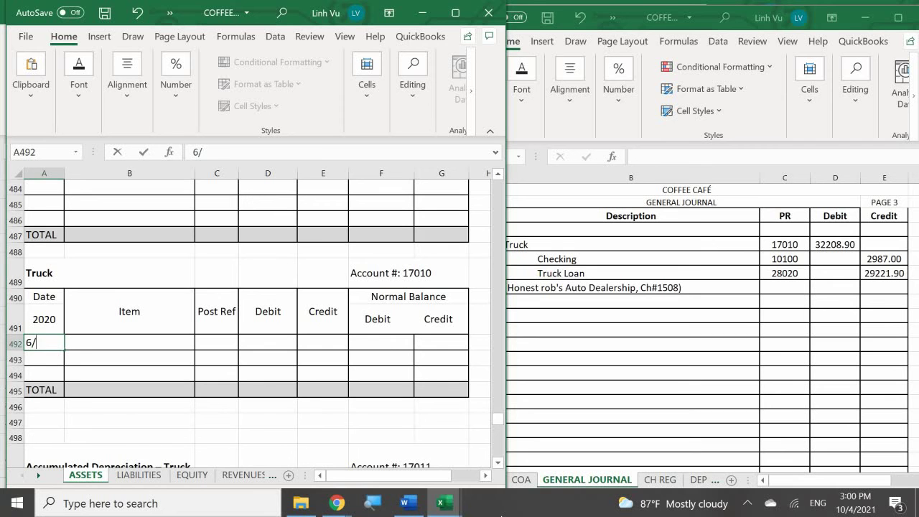
pyautogui.press('BackSpace')
pyautogui.press('BackSpace')
pyautogui.write('6/7')
pyautogui.press('Return')
pyautogui.press('Right')
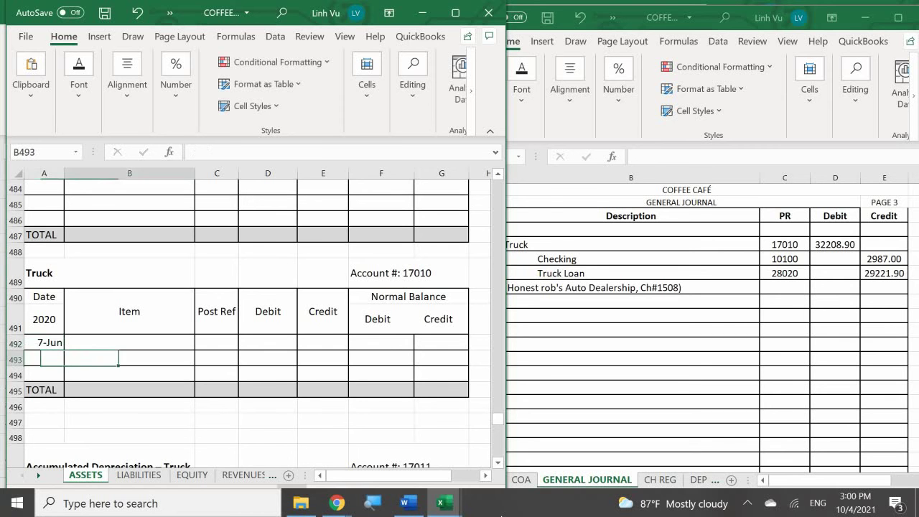
pyautogui.press('Up')
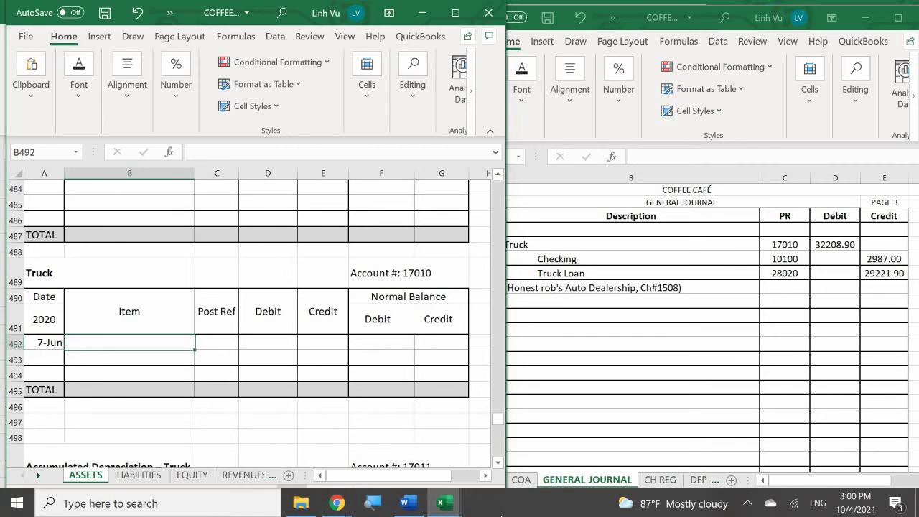
pyautogui.write('28900')
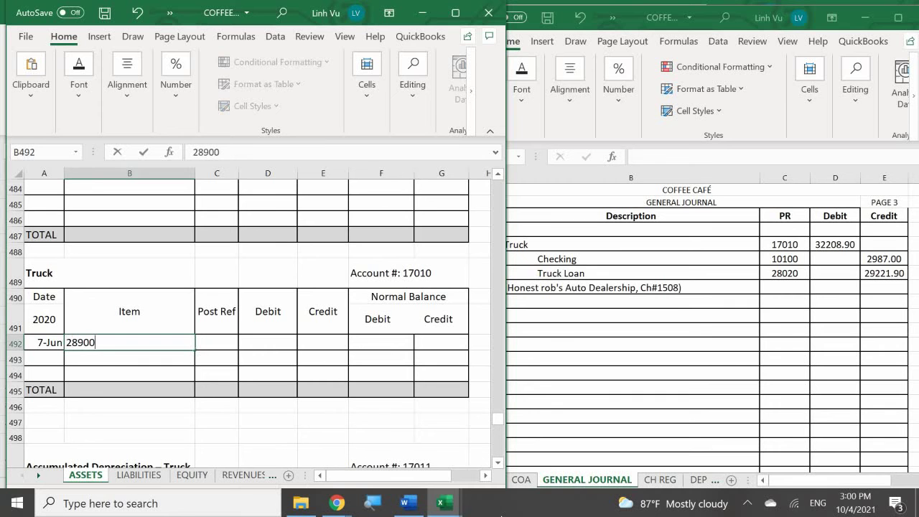
pyautogui.write(' + Tax + Docuy')
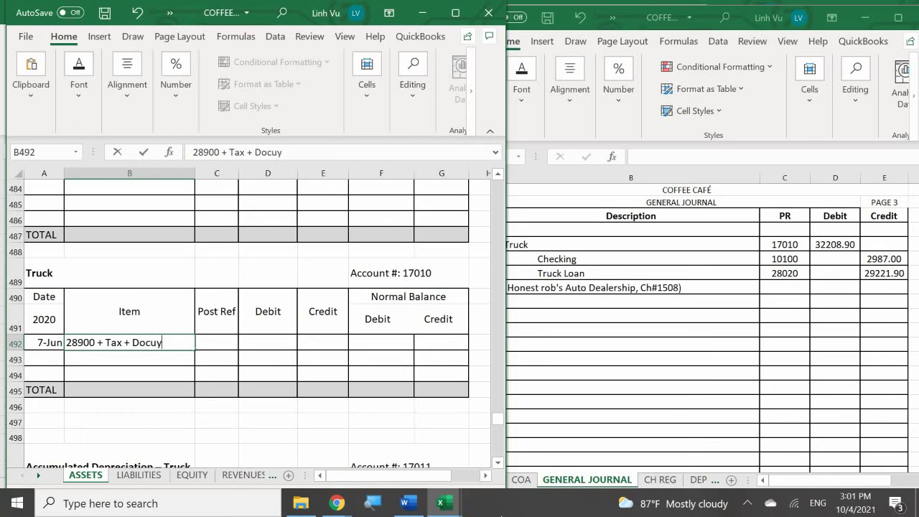
pyautogui.write('mentation')
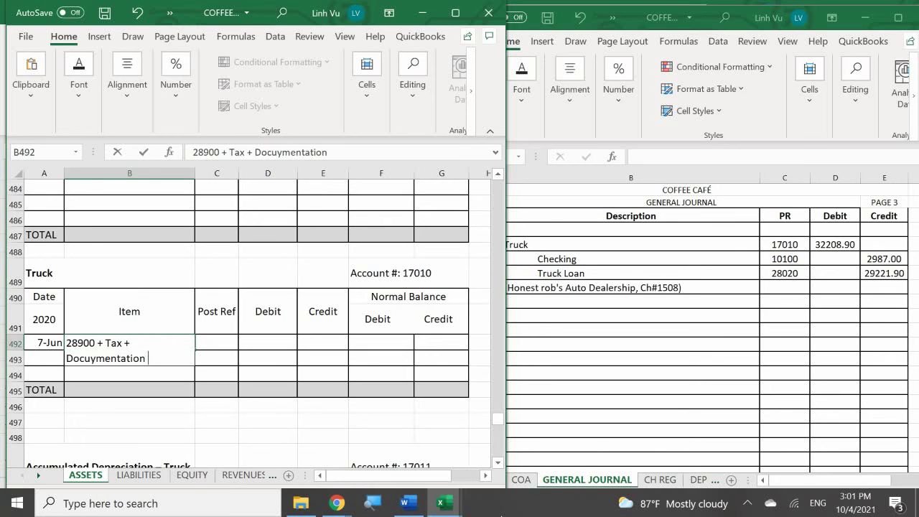
pyautogui.write(' Fees')
pyautogui.press('Return')
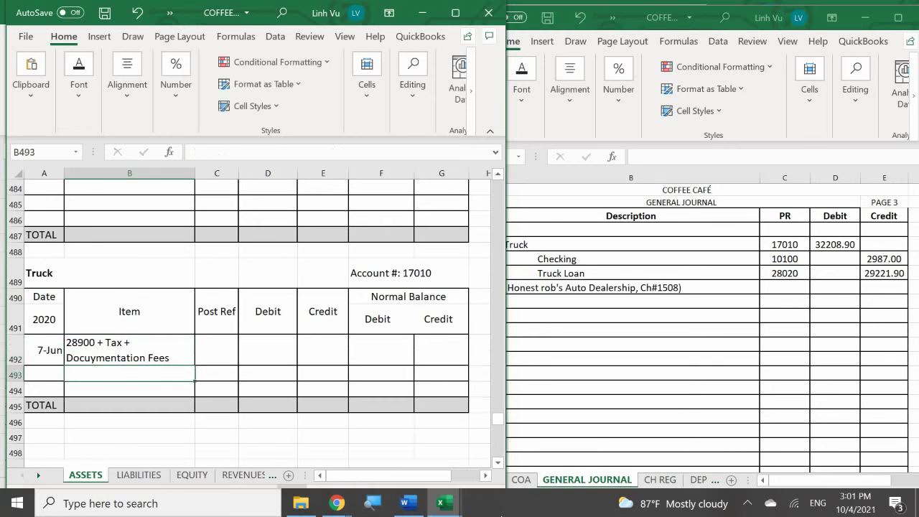
# Step: Record Post Ref GJ3 and a 32208.9 debit
pyautogui.press('Right')
pyautogui.press('Up')
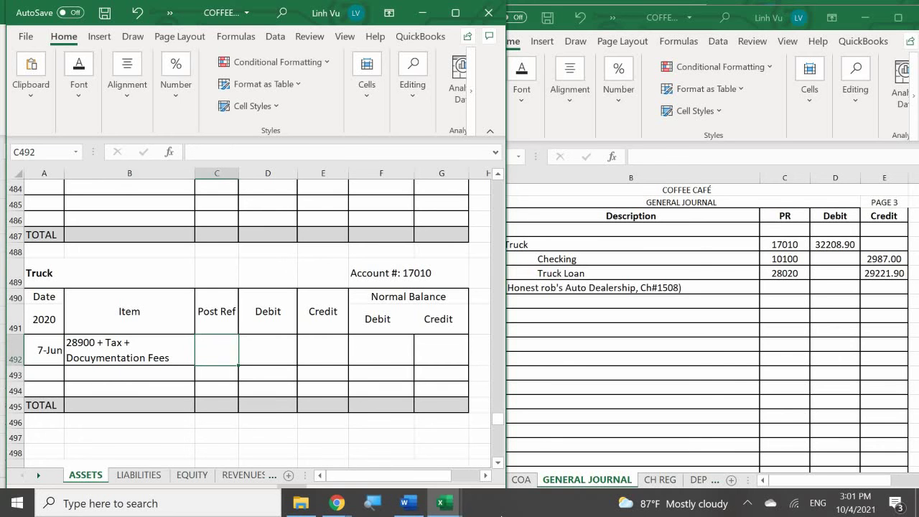
pyautogui.write('GJ')
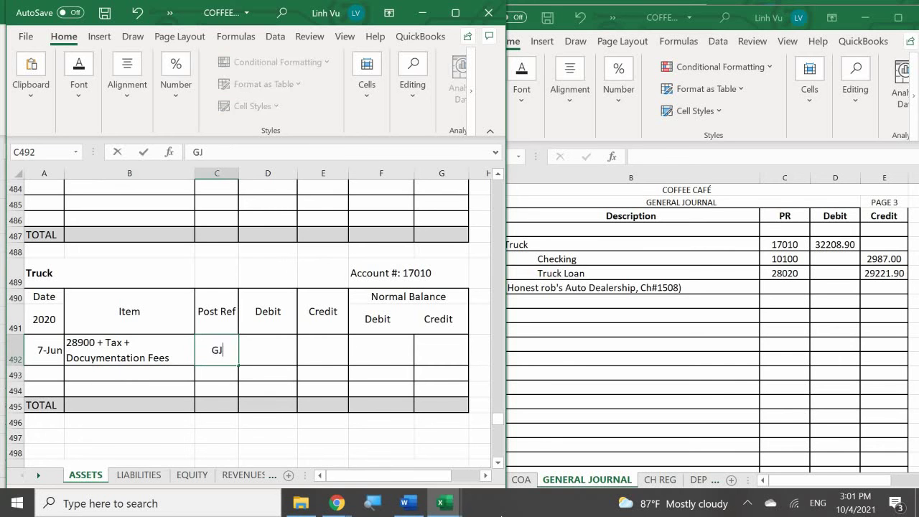
pyautogui.write('3')
pyautogui.press('Return')
pyautogui.press('Right')
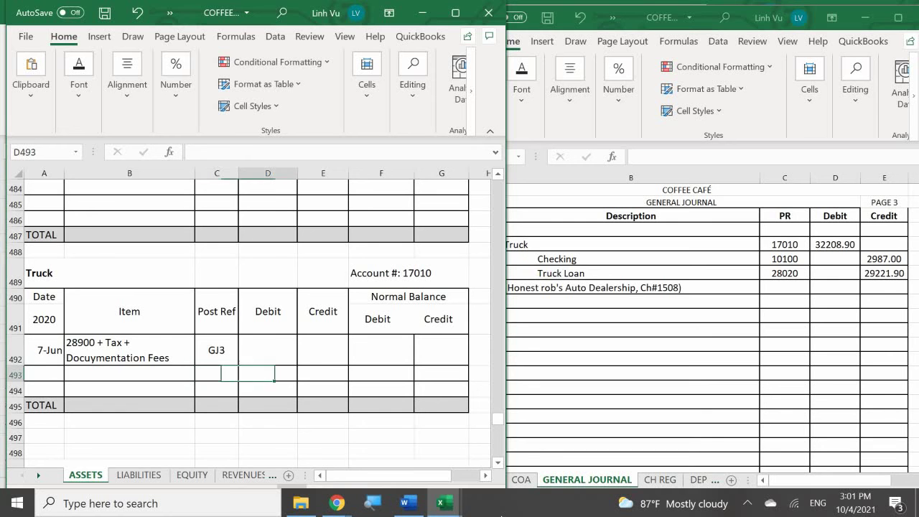
pyautogui.press('Up')
pyautogui.write('32208.9')
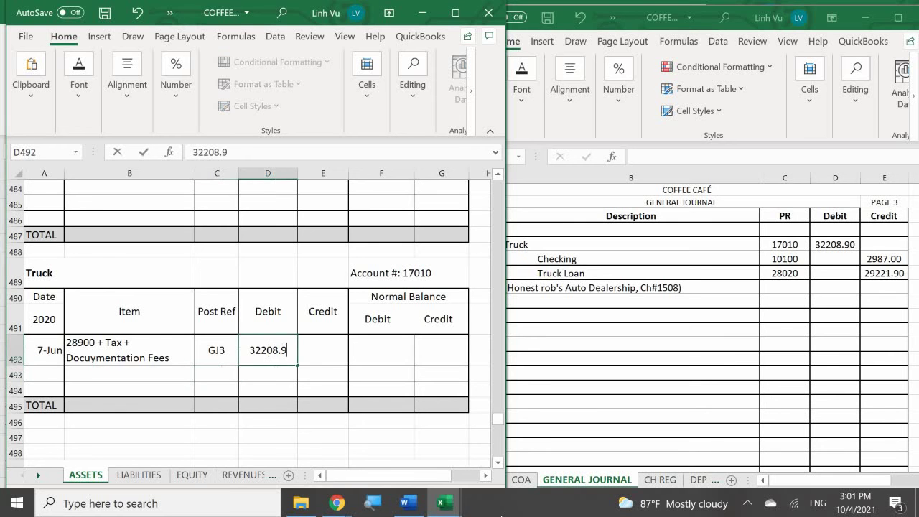
pyautogui.press('Return')
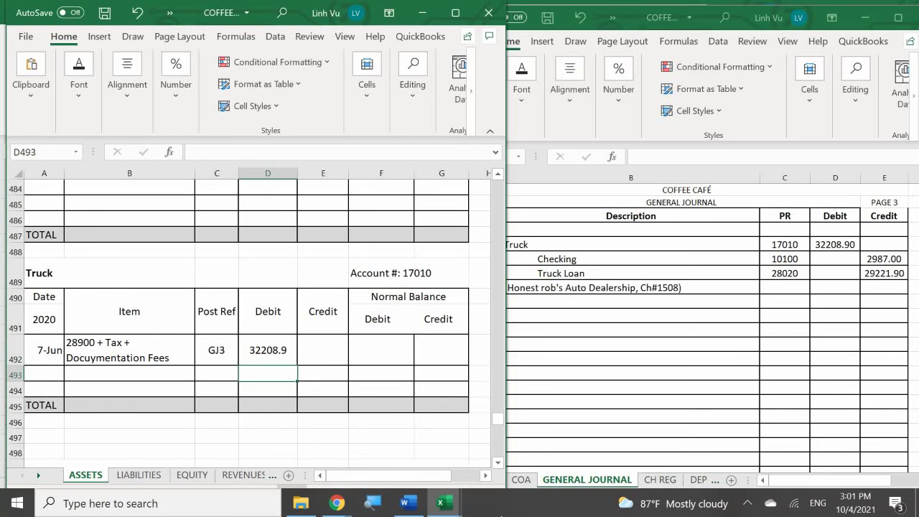
# Step: Set the Normal Balance Debit to =D492, showing 32208.9
pyautogui.press('Right')
pyautogui.press('Right')
pyautogui.press('Up')
pyautogui.press('F2')
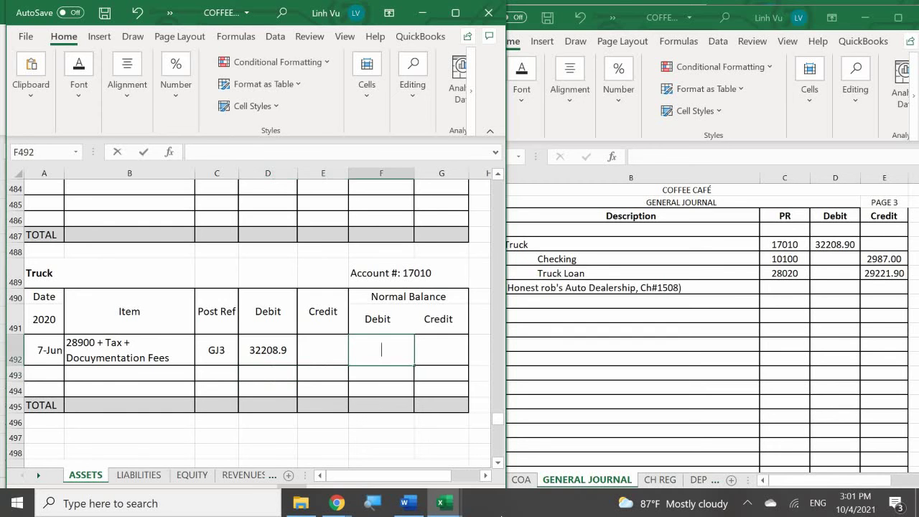
pyautogui.write('=')
pyautogui.press('Left')
pyautogui.press('Left')
pyautogui.press('Return')
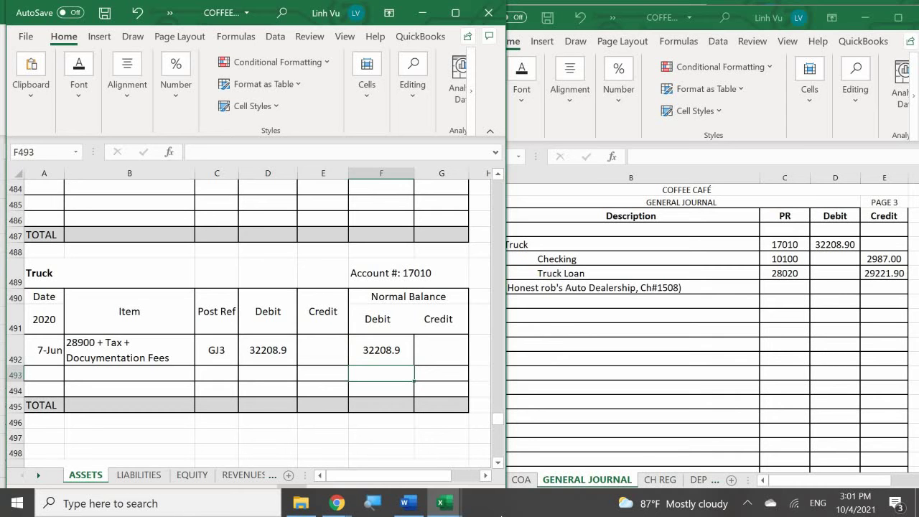
# Step: Start an 8-Jun CH#1508 line in row 25 of the Checking ledger
pyautogui.click(102, 373)
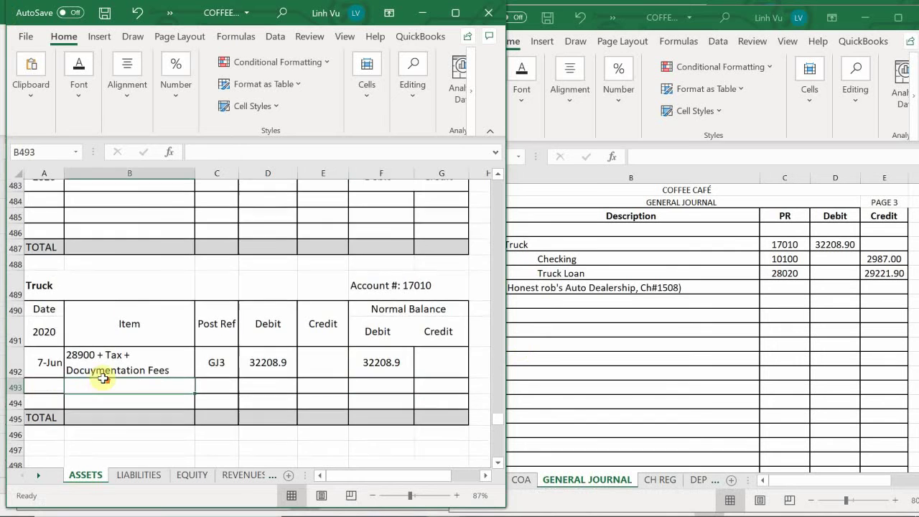
pyautogui.scroll(20, 103, 379)
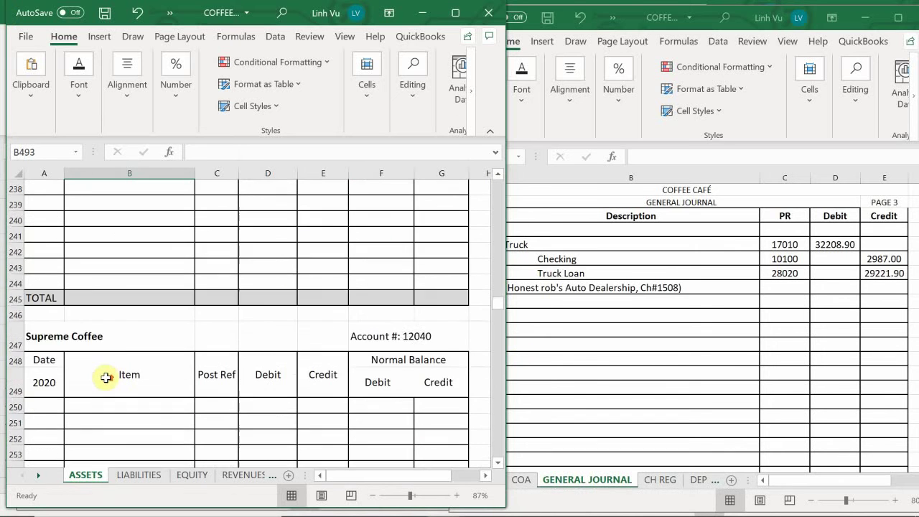
pyautogui.scroll(20, 106, 378)
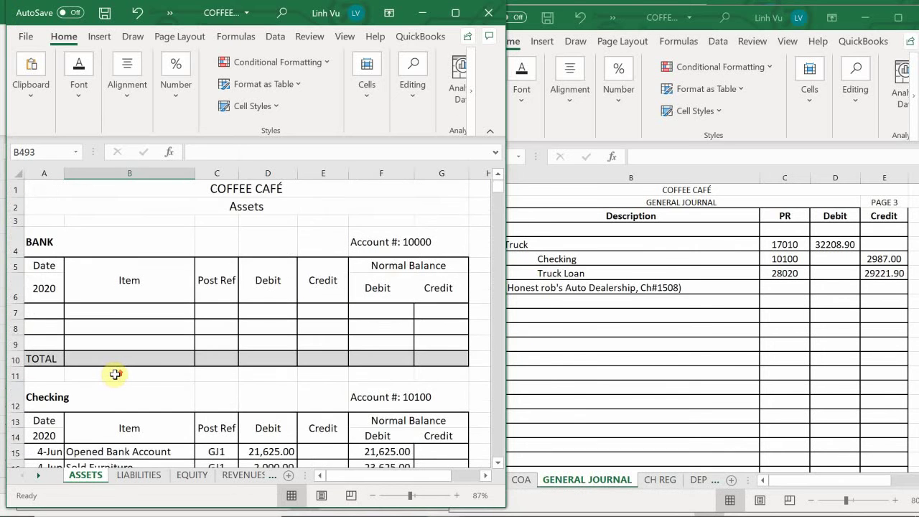
pyautogui.scroll(-4, 115, 374)
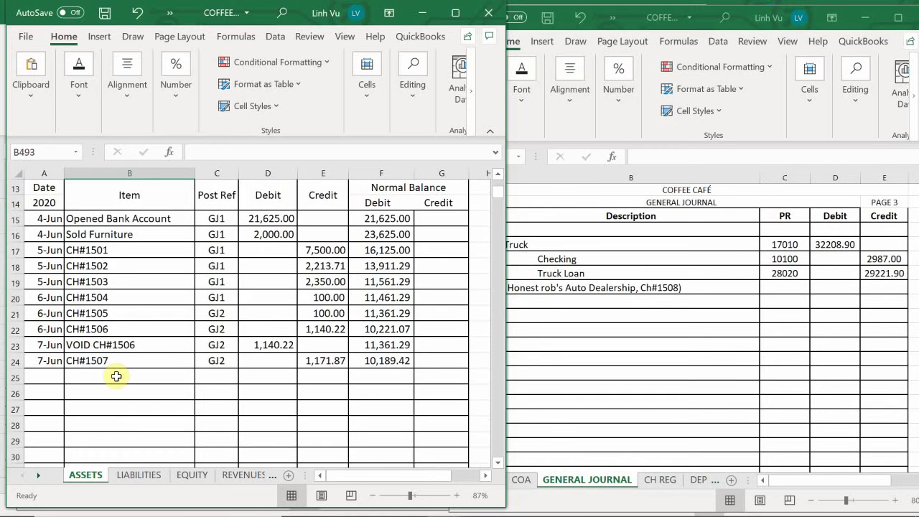
pyautogui.scroll(-1, 116, 376)
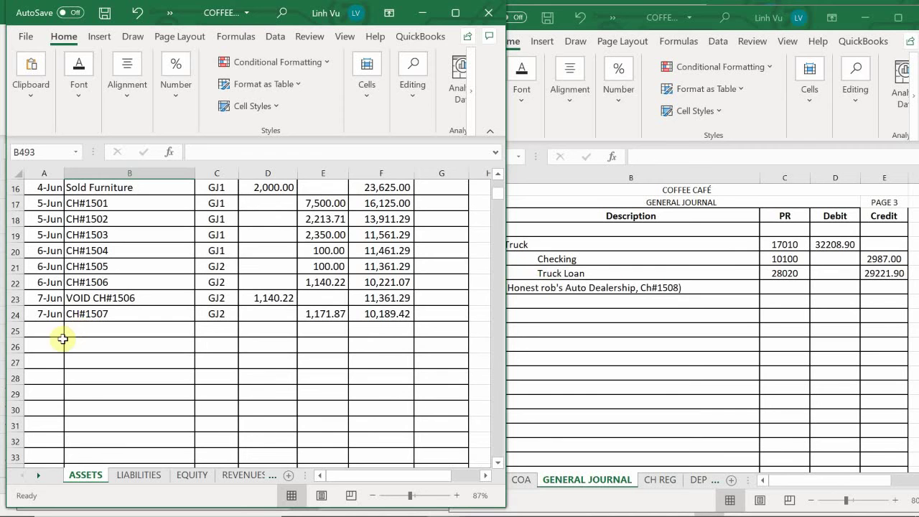
pyautogui.click(36, 330)
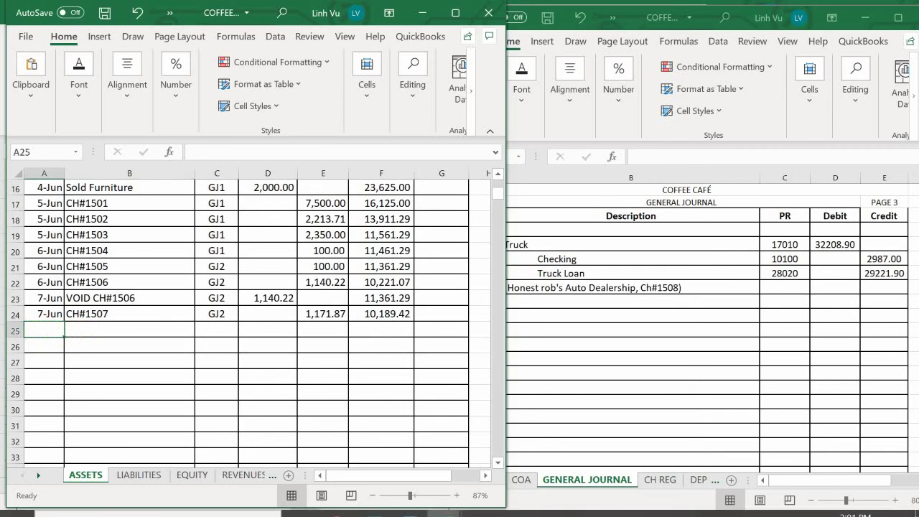
pyautogui.write('6')
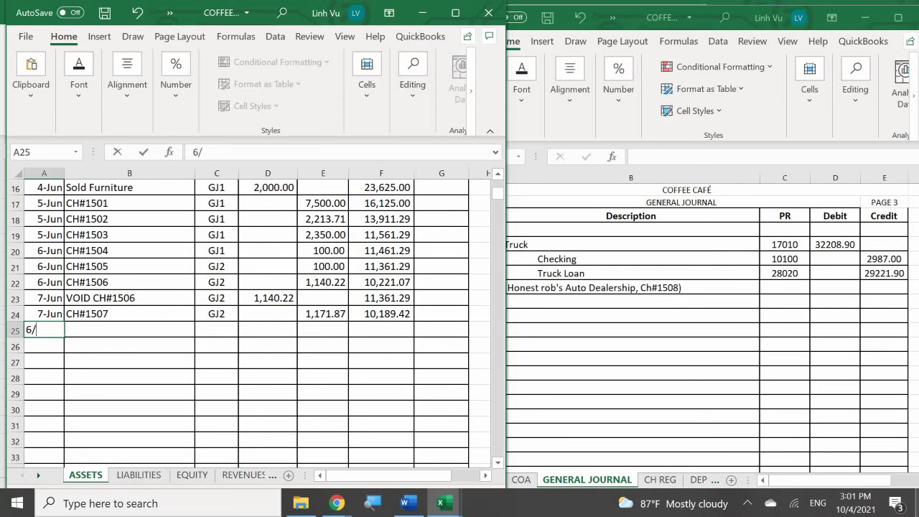
pyautogui.write('/8')
pyautogui.press('Return')
pyautogui.click(130, 329)
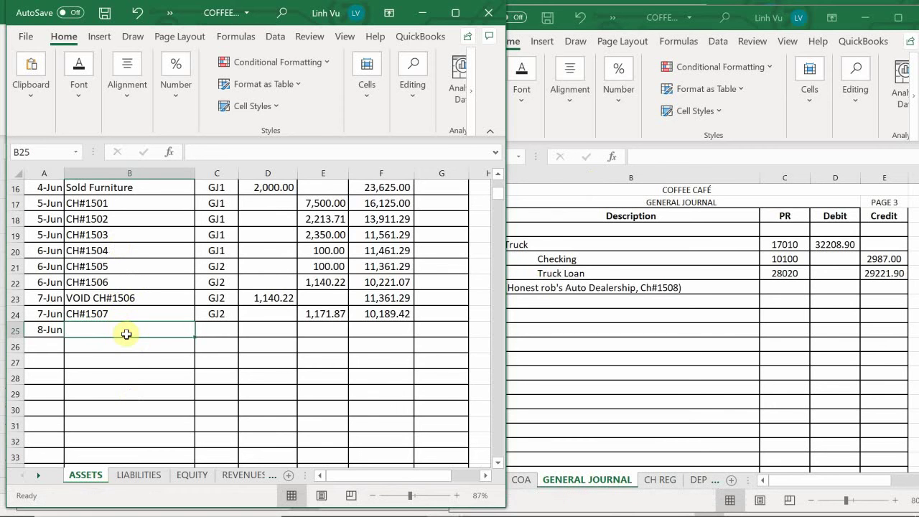
pyautogui.write('CH#')
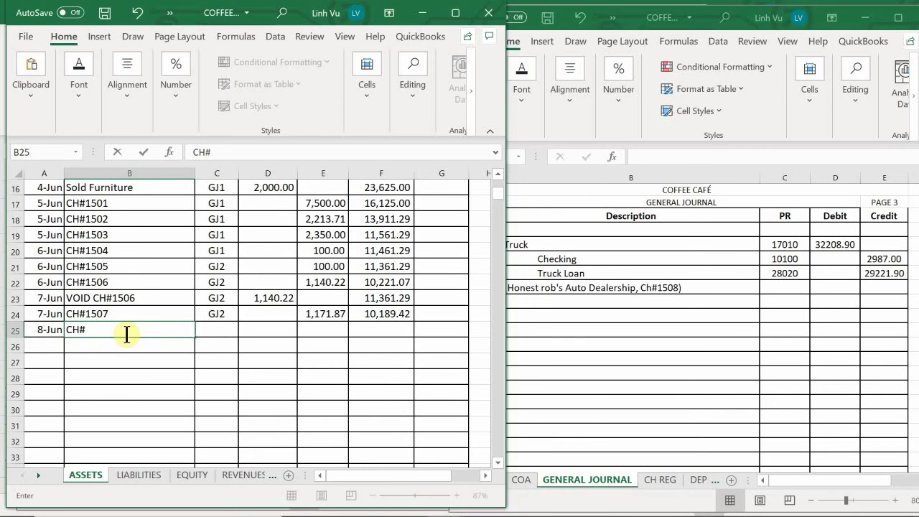
pyautogui.write('1508')
pyautogui.press('Tab')
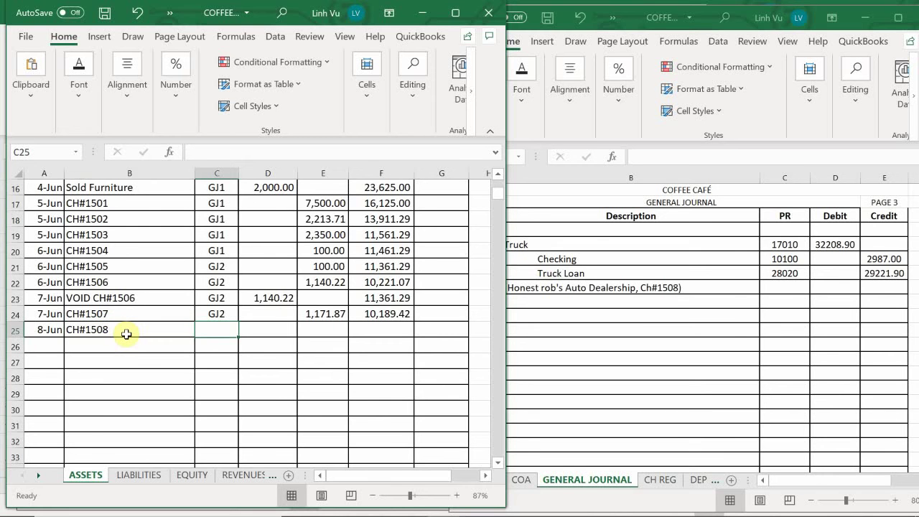
# Step: Give the CH#1508 line post reference GJ3 and a 2,987 credit in E25
pyautogui.write('GJ')
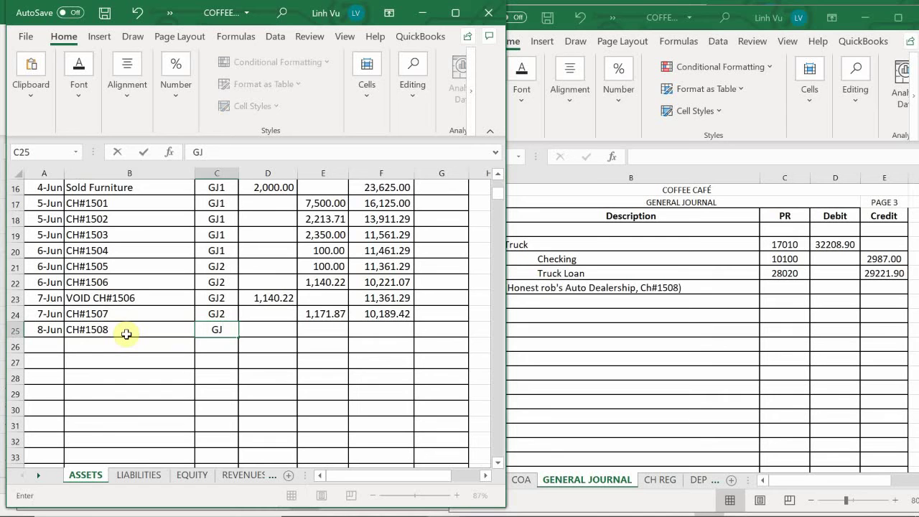
pyautogui.write('2')
pyautogui.press('Return')
pyautogui.press('Up')
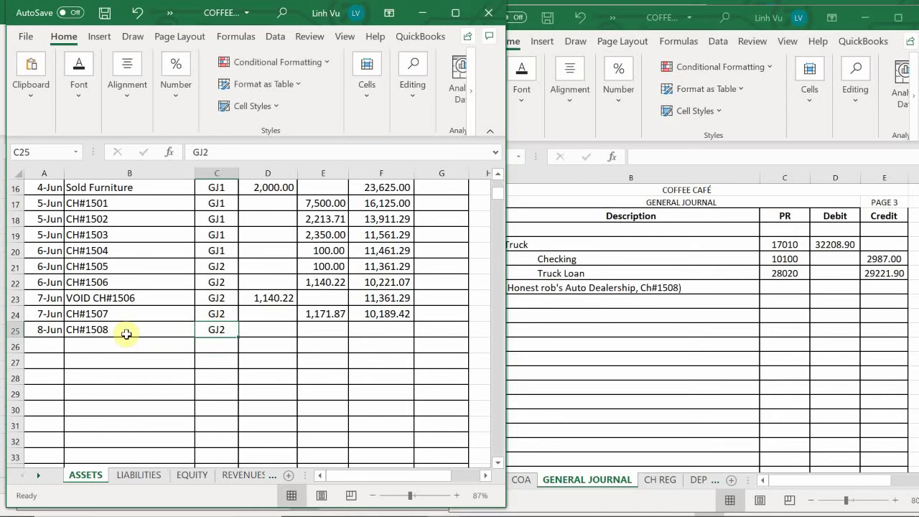
pyautogui.write('GJ3')
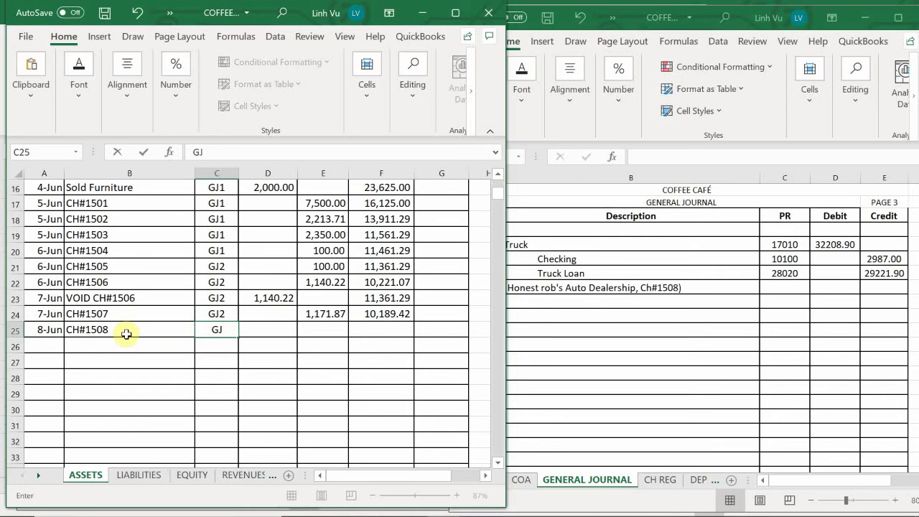
pyautogui.press('Return')
pyautogui.press('Right')
pyautogui.press('Up')
pyautogui.press('Right')
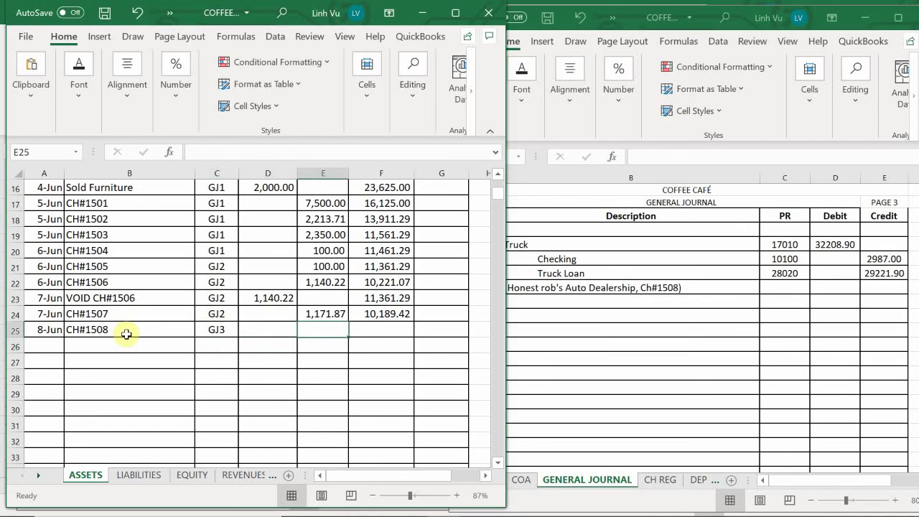
pyautogui.write('2')
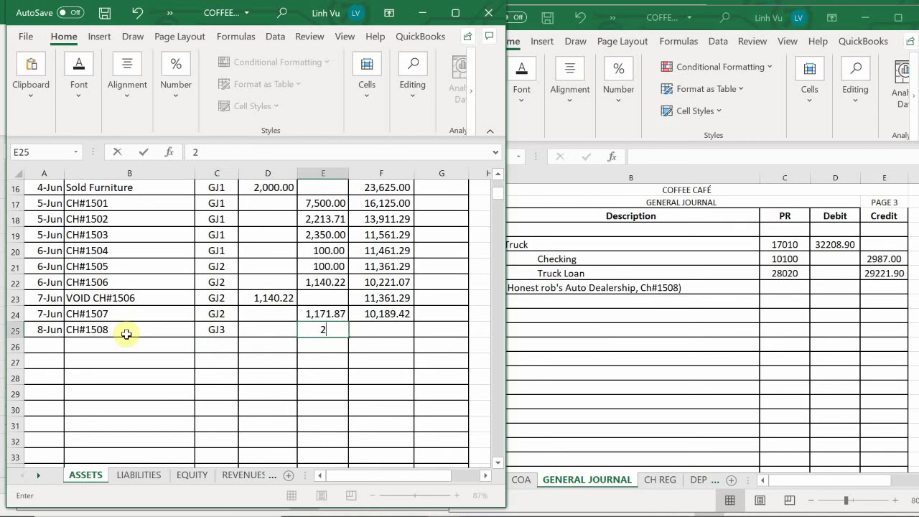
pyautogui.write(',987')
pyautogui.press('Return')
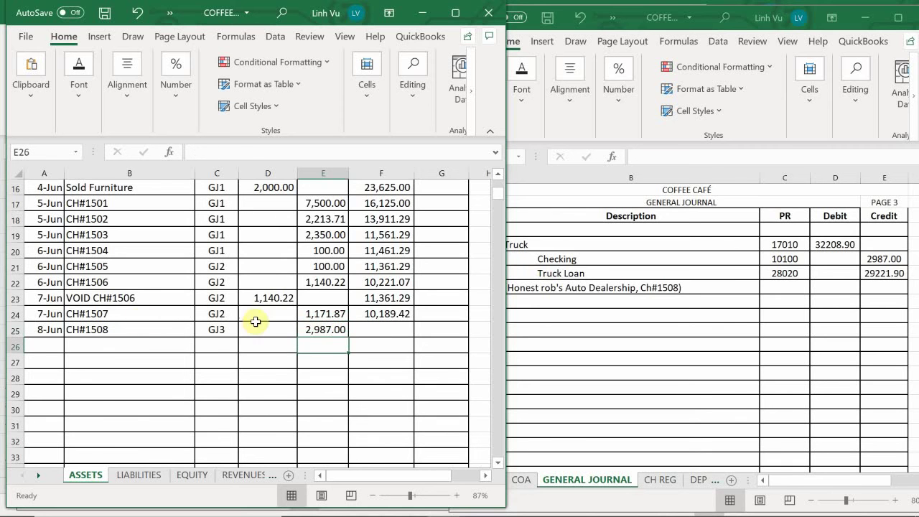
# Step: Fill the F24 balance formula down into F25, giving a 7,202.42 balance
pyautogui.click(384, 318)
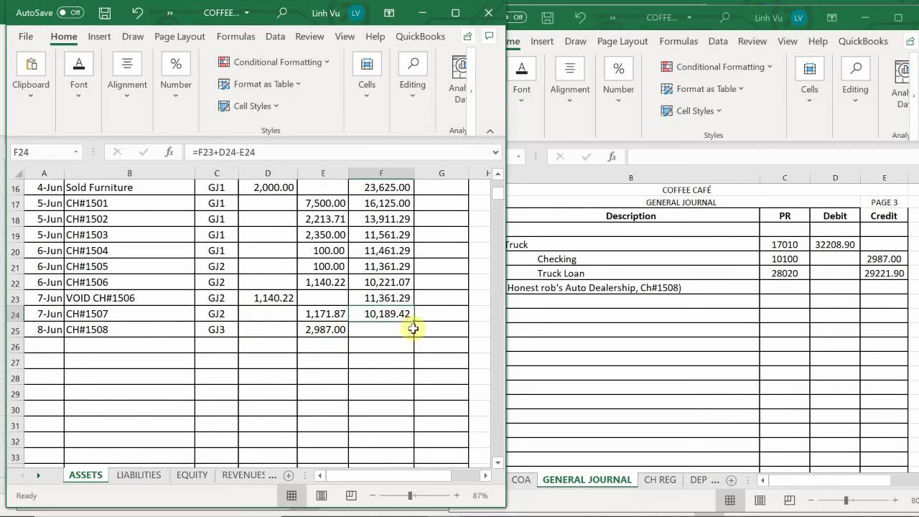
pyautogui.moveTo(414, 322); pyautogui.dragTo(416, 338)
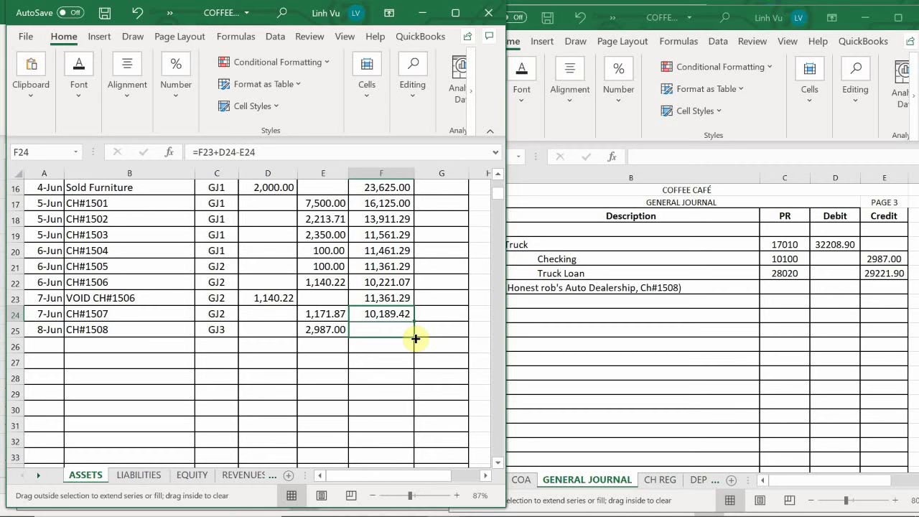
pyautogui.moveTo(415, 338); pyautogui.dragTo(415, 339)
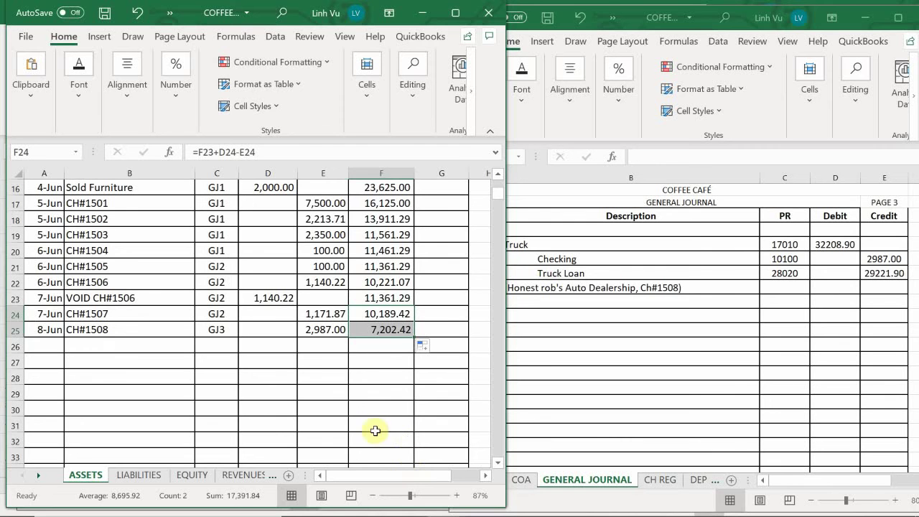
# Step: Switch to the LIABILITIES sheet and select A270 in the Truck Loan 28020 table
pyautogui.click(140, 474)
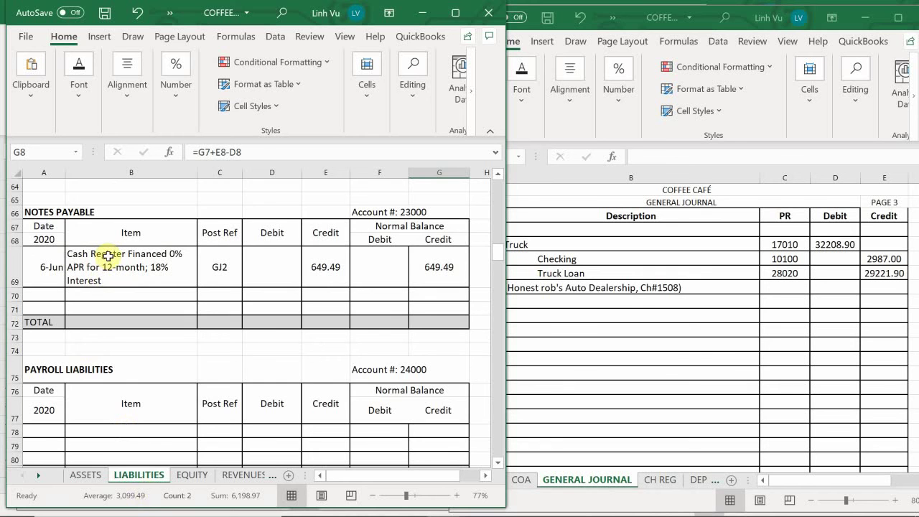
pyautogui.scroll(-20, 109, 258)
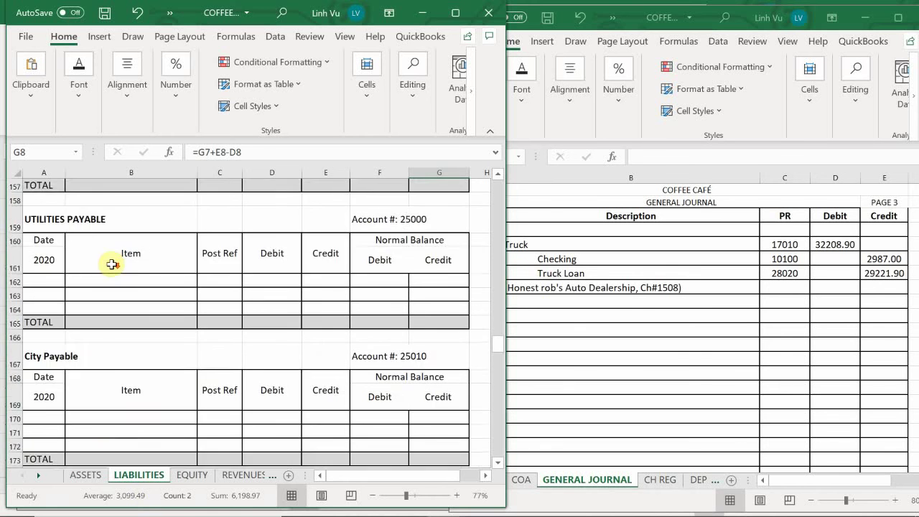
pyautogui.scroll(-20, 112, 264)
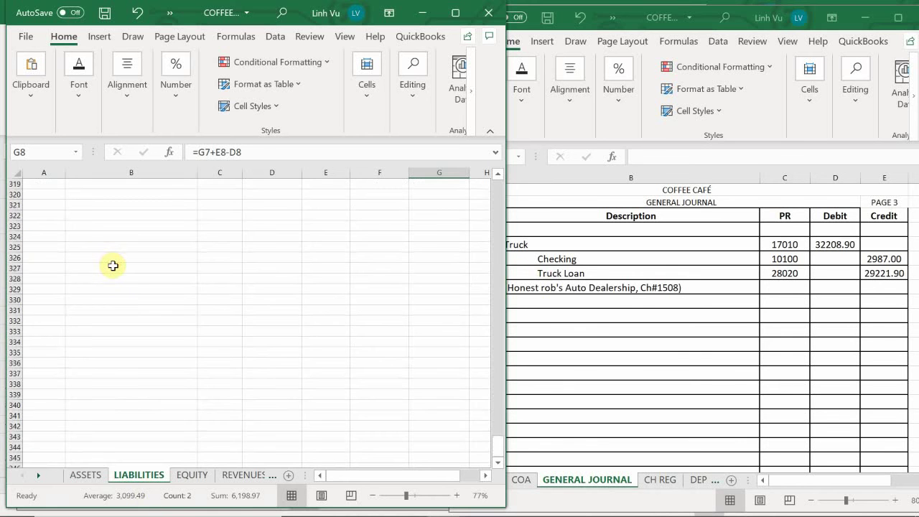
pyautogui.scroll(20, 113, 267)
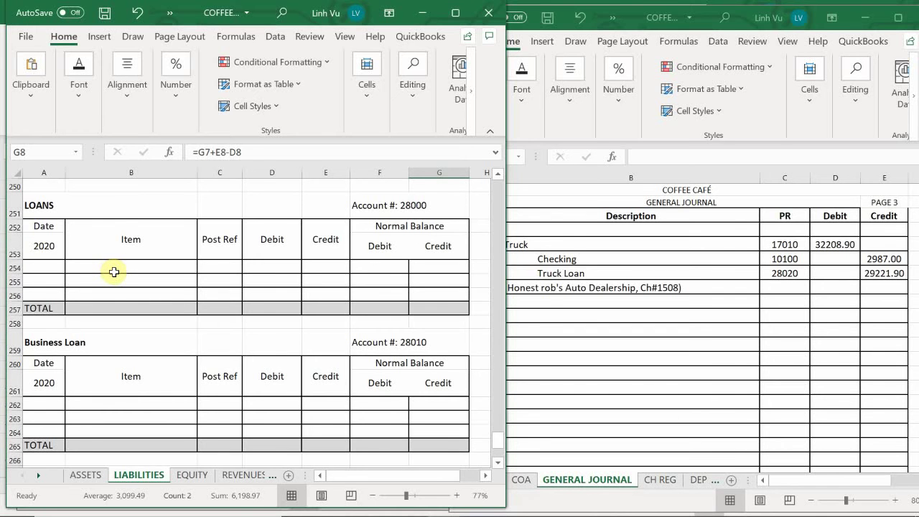
pyautogui.scroll(-4, 114, 272)
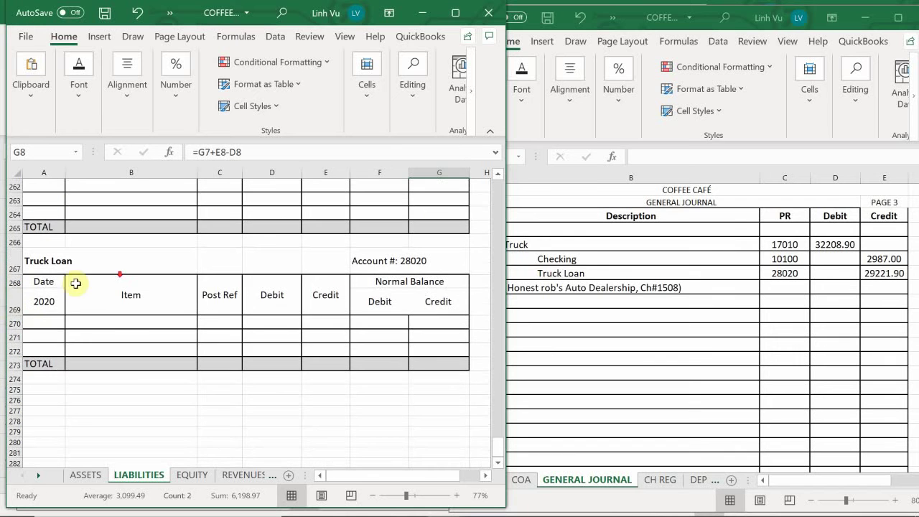
pyautogui.click(56, 331)
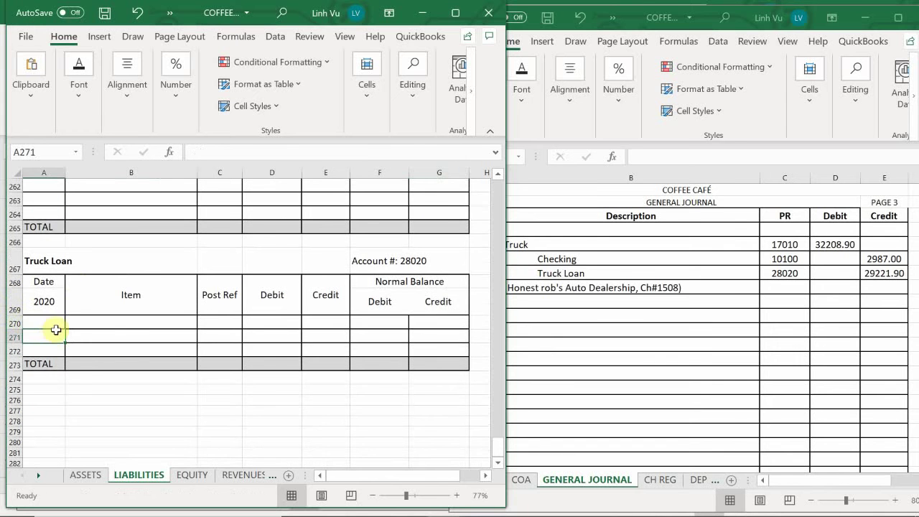
pyautogui.click(54, 325)
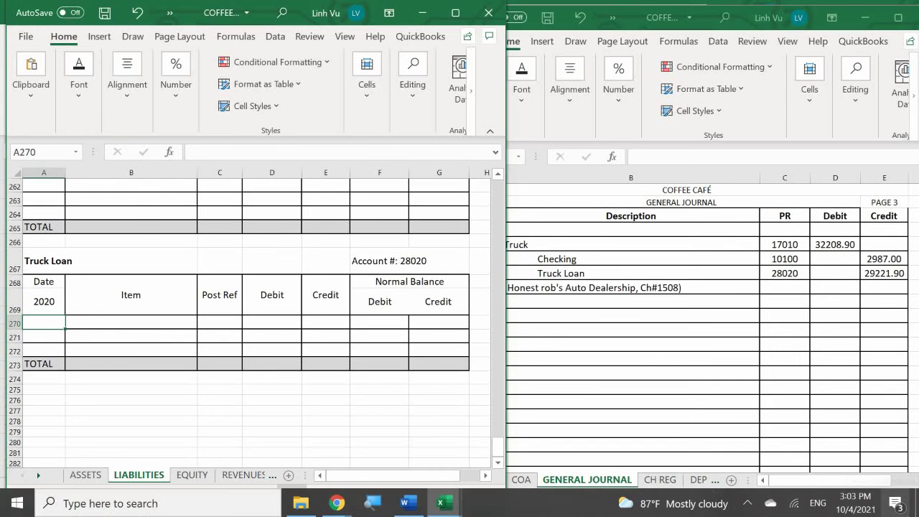
# Step: Enter date 8-Jun and the Main Bank of Nevada 3-year, $849.81/Mo PMT loan description in row 270
pyautogui.write('6/')
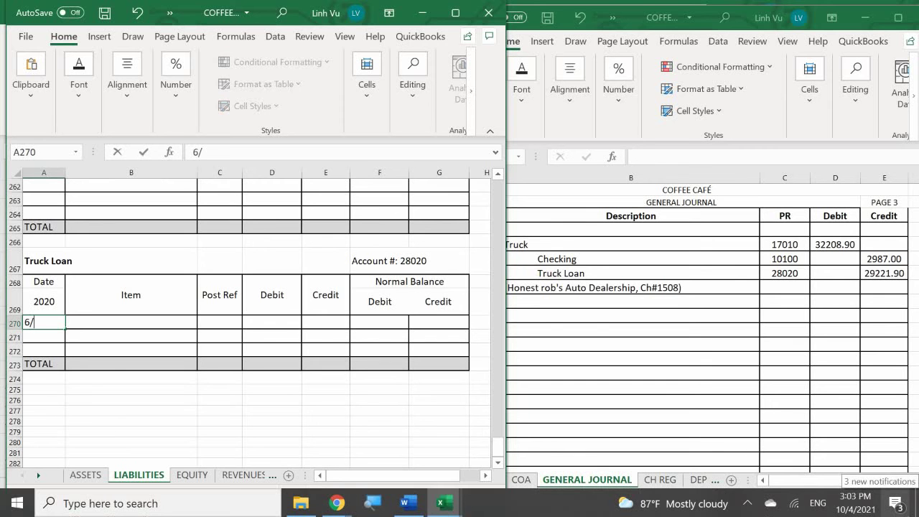
pyautogui.press('BackSpace')
pyautogui.press('BackSpace')
pyautogui.write('6/8')
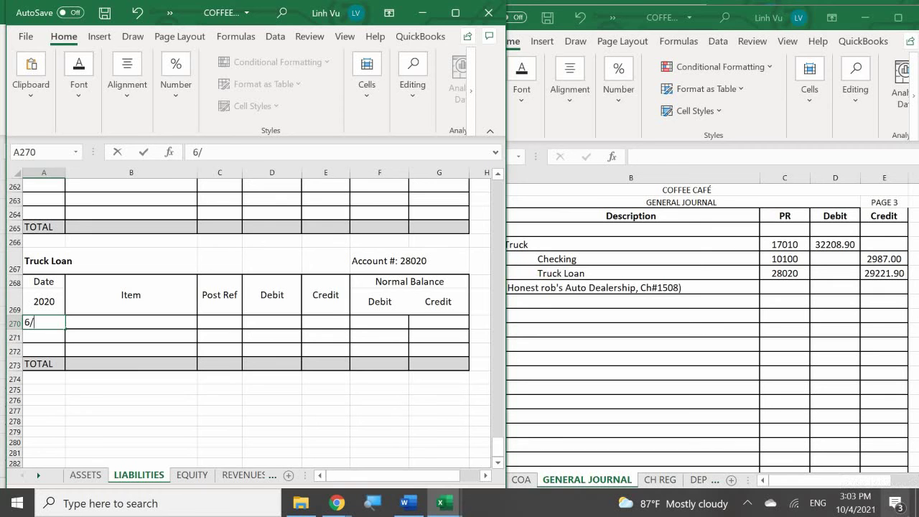
pyautogui.press('Return')
pyautogui.click(130, 336)
pyautogui.click(131, 322)
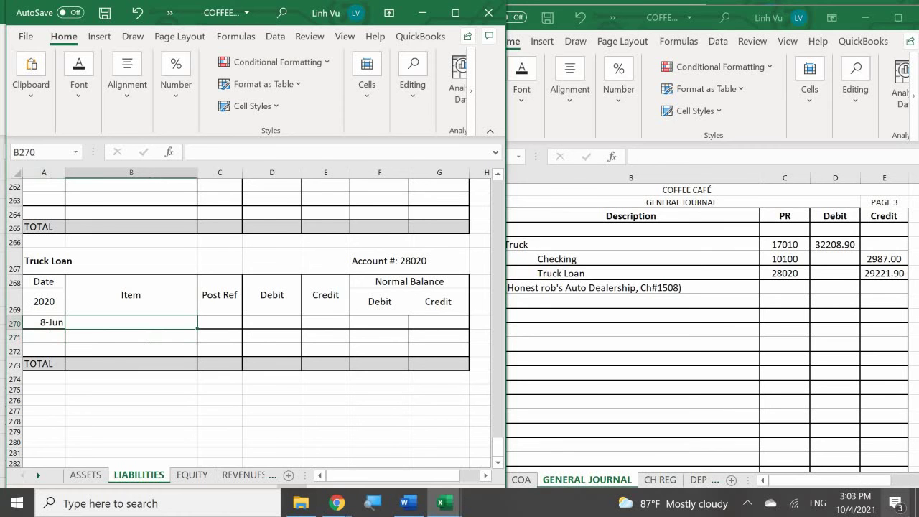
pyautogui.write('Mai')
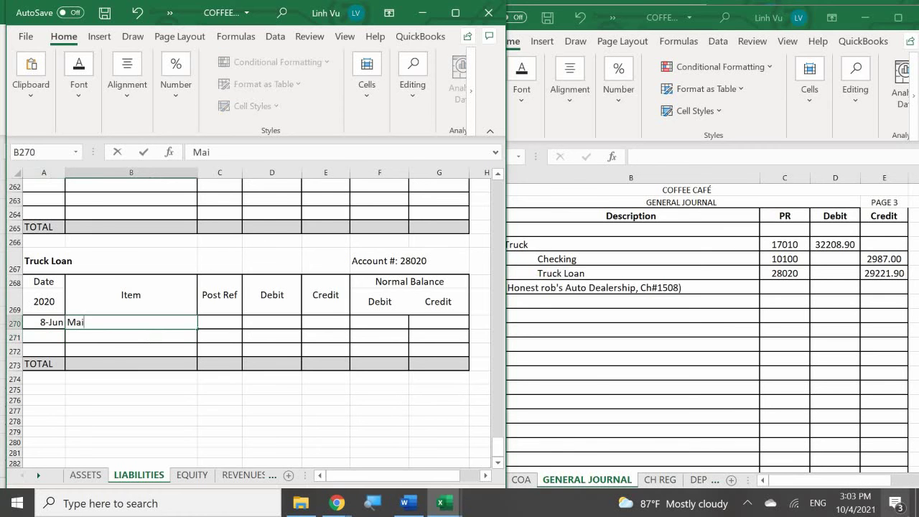
pyautogui.write('n Bank of Nevada')
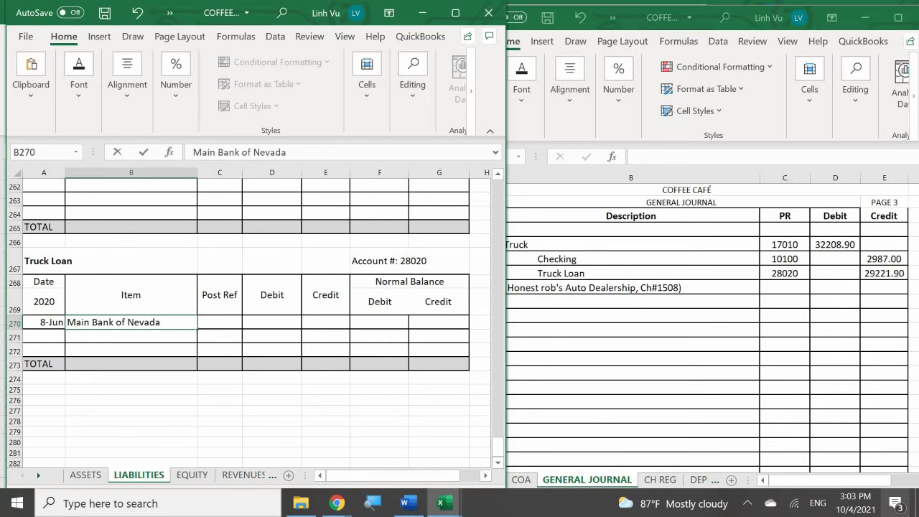
pyautogui.write(' 3 Years 3')
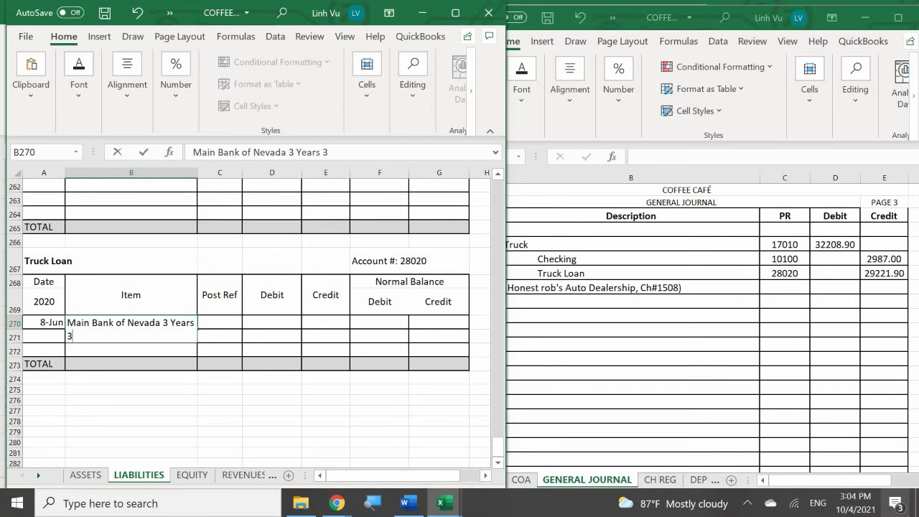
pyautogui.write('# Interest APR ')
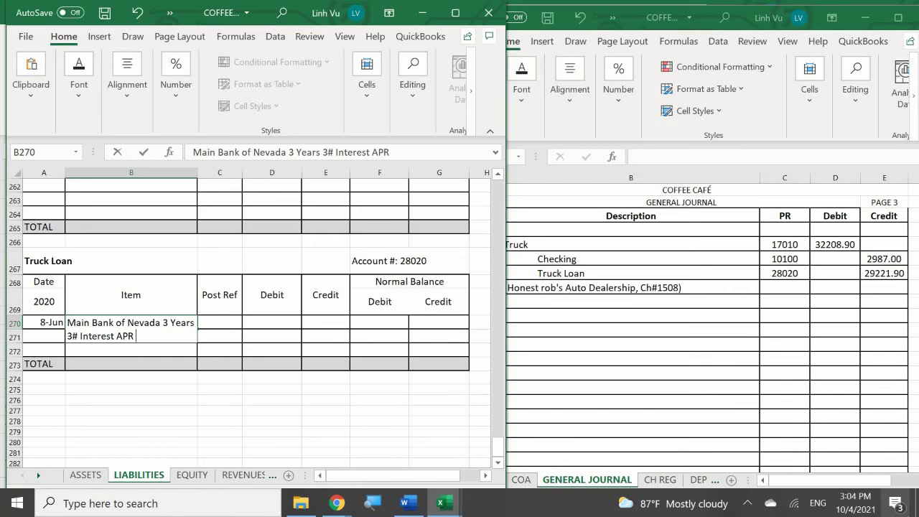
pyautogui.write('$849.81')
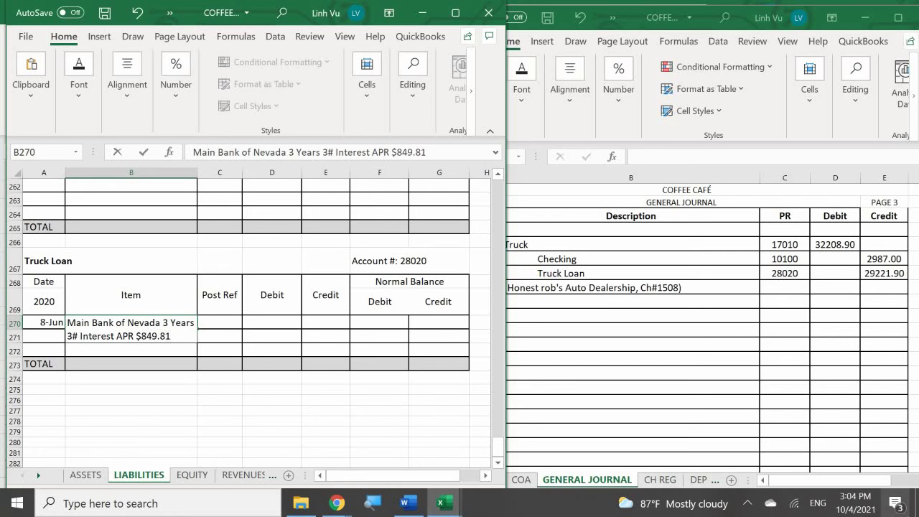
pyautogui.write('/Mo PMT')
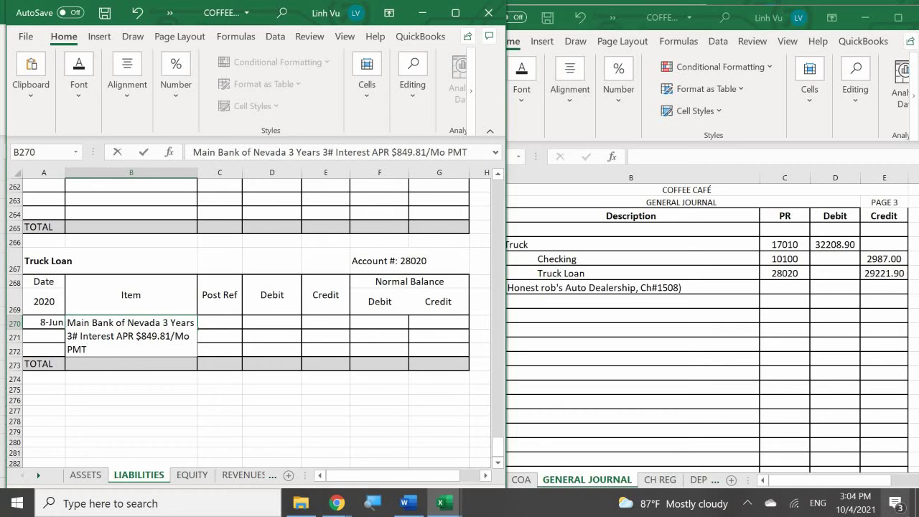
pyautogui.press('Return')
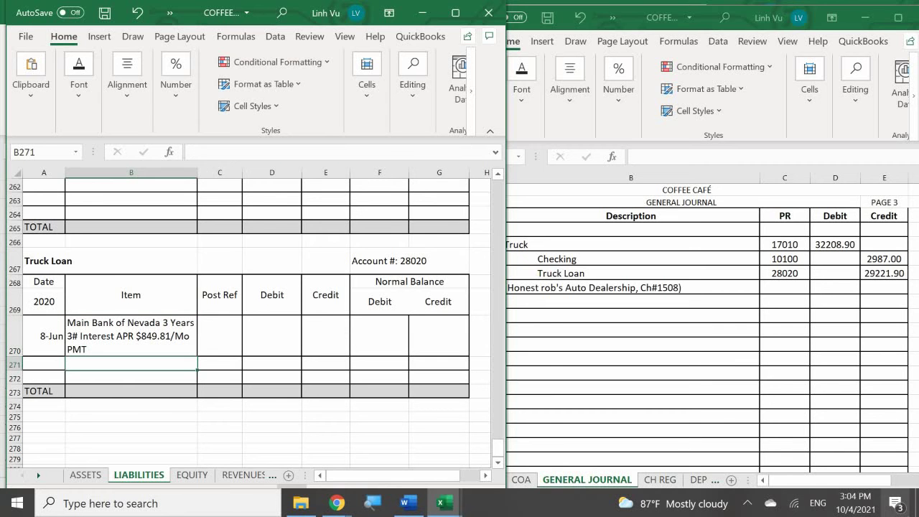
# Step: Set post reference GJ3 and a 29221.9 credit in E270
pyautogui.press('Right')
pyautogui.press('Up')
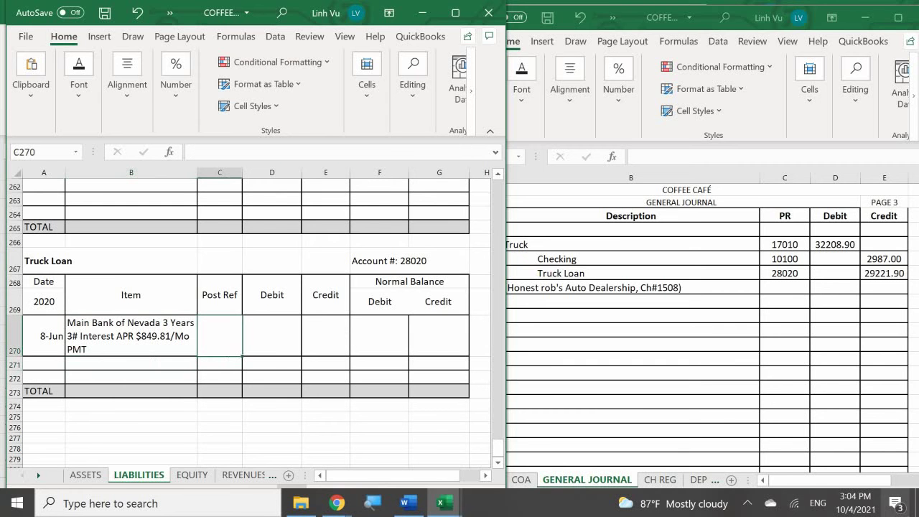
pyautogui.write('GJ3')
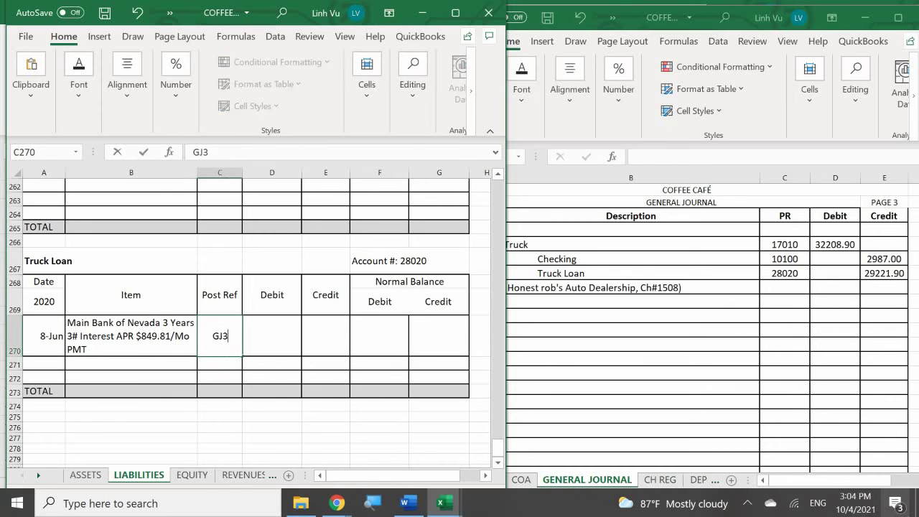
pyautogui.press('Return')
pyautogui.press('Right')
pyautogui.press('Up')
pyautogui.press('Right')
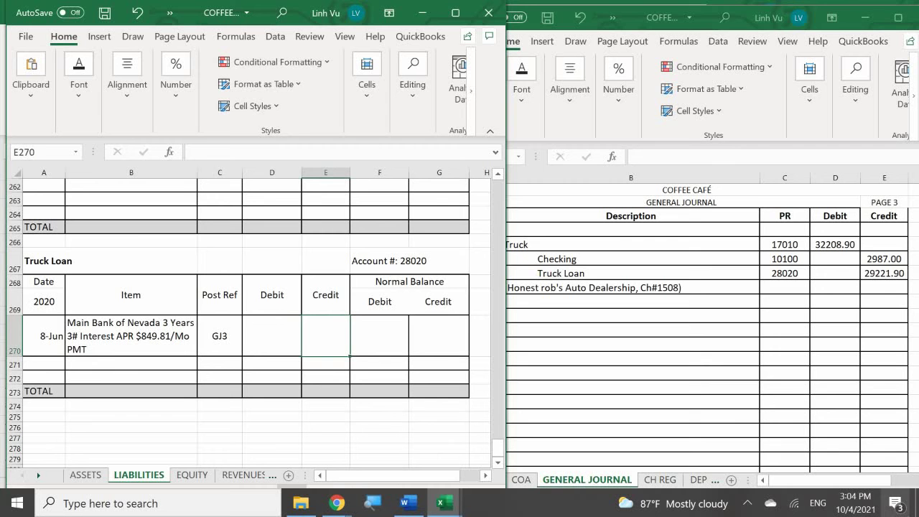
pyautogui.write('22')
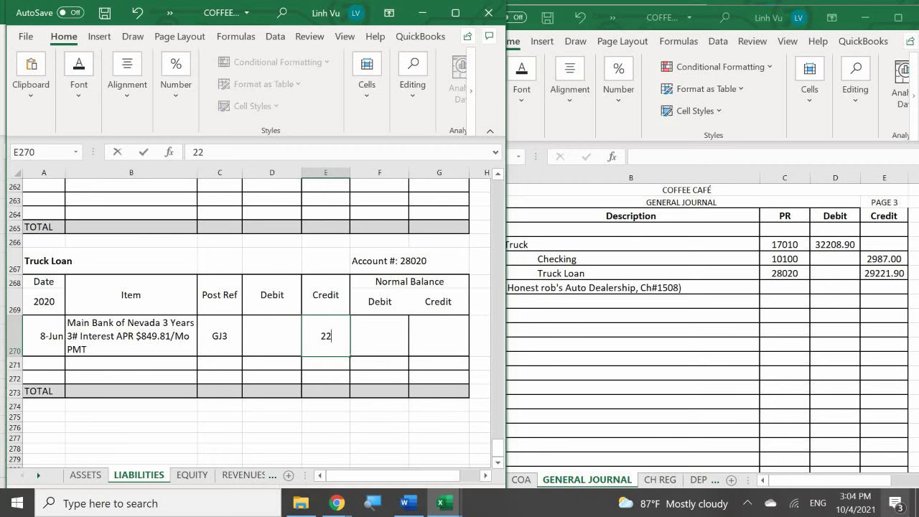
pyautogui.press('BackSpace')
pyautogui.write('9221.9')
pyautogui.press('Return')
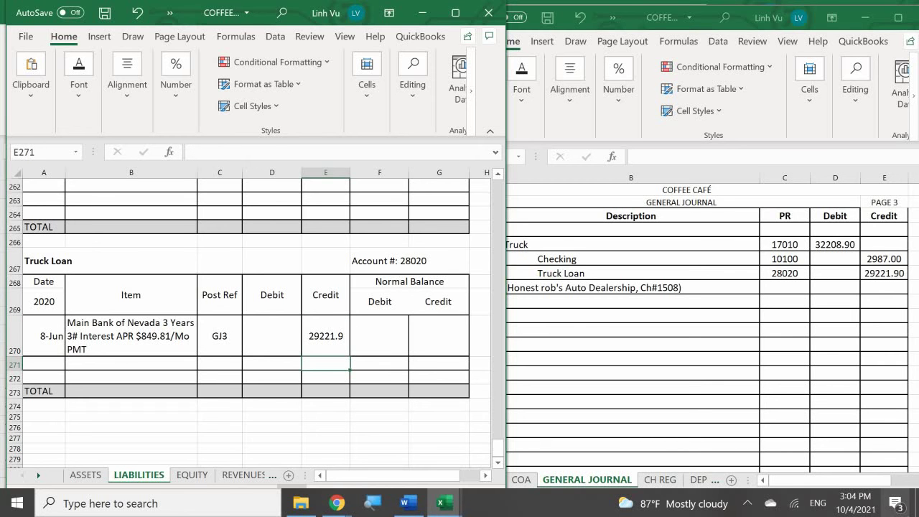
# Step: Make the G270 credit balance =E270, showing 29221.9
pyautogui.press('Right')
pyautogui.press('Right')
pyautogui.press('Up')
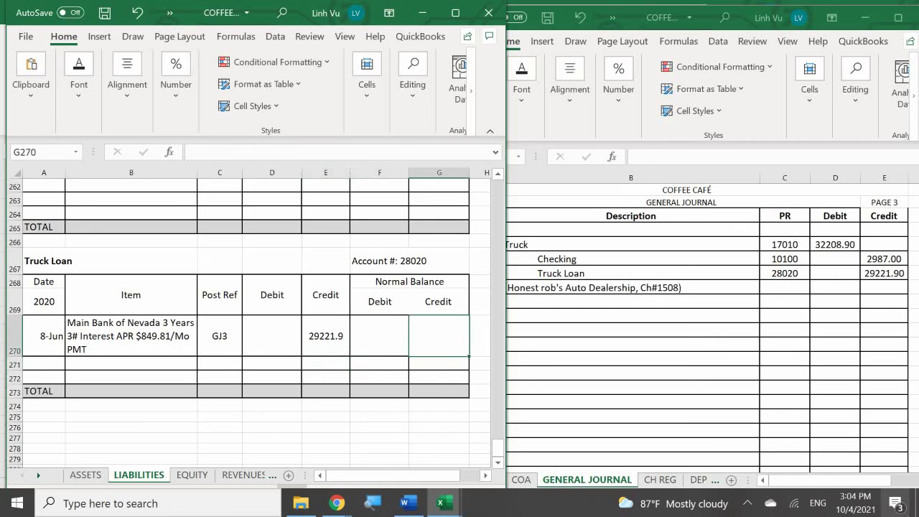
pyautogui.write('=')
pyautogui.press('Left')
pyautogui.press('Left')
pyautogui.press('Return')
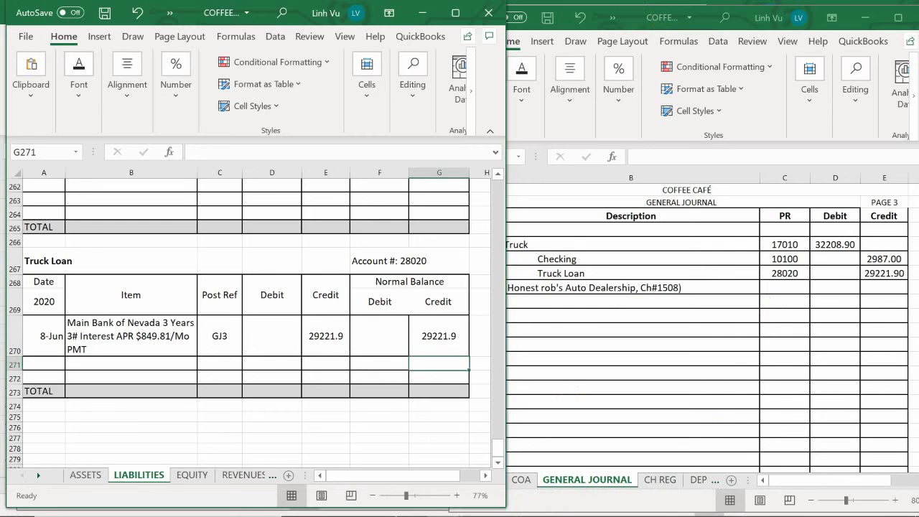
pyautogui.moveTo(420, 511)
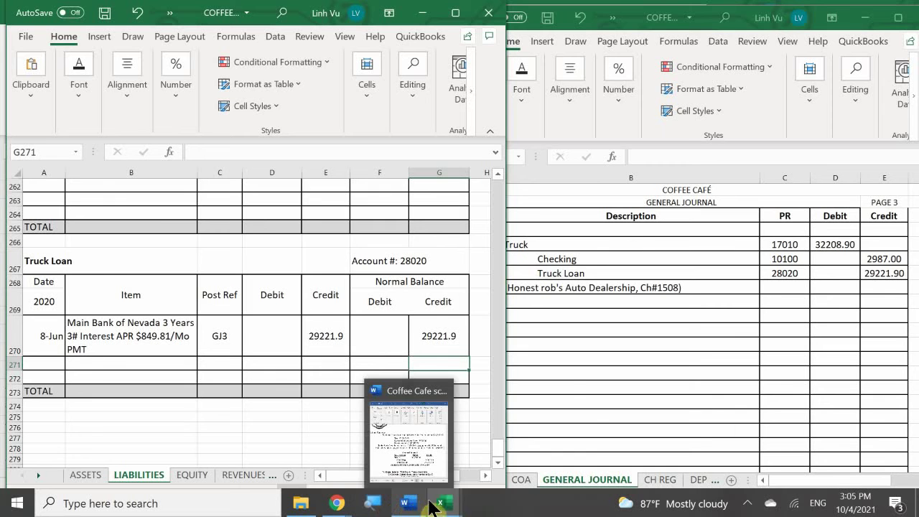
# Step: Bring the COFFEE CAFE SUBSIDIARY workbook forward and scroll VENDORS to Honest Rob's Auto Shop
pyautogui.click(437, 446)
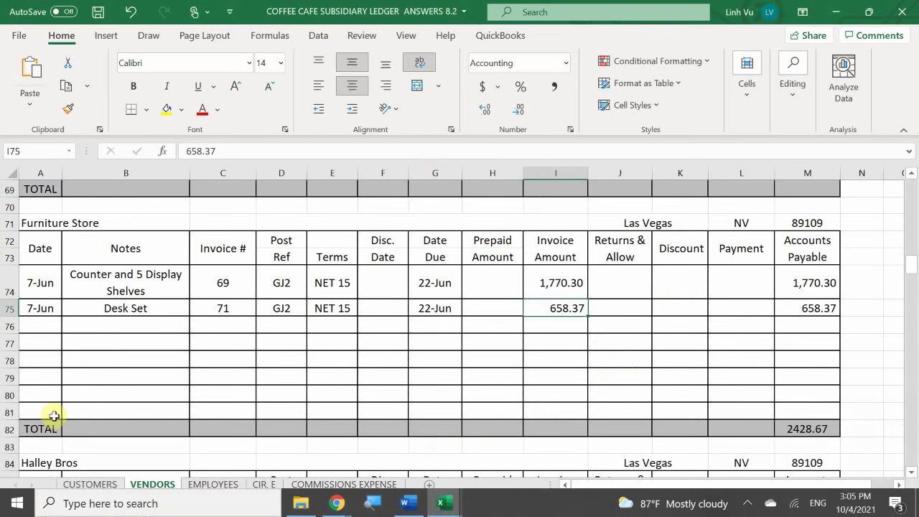
pyautogui.click(78, 342)
pyautogui.scroll(-3, 79, 344)
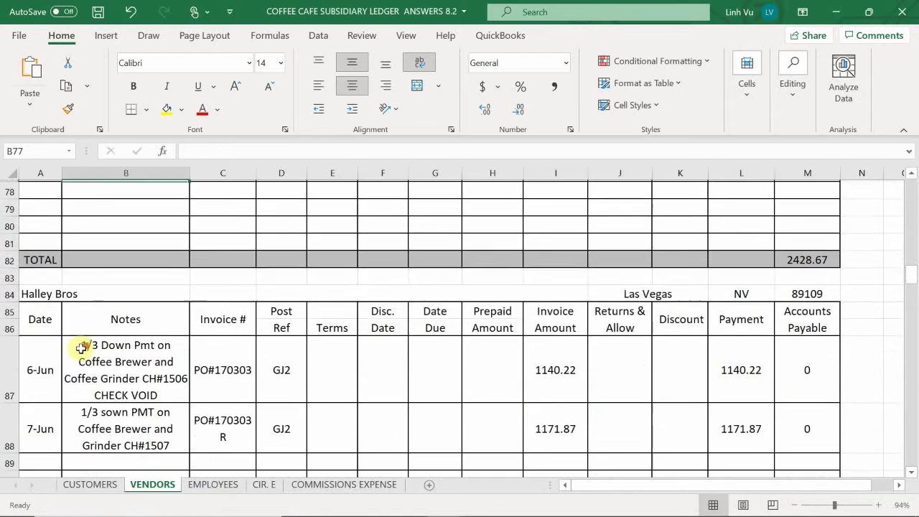
pyautogui.scroll(-6, 82, 347)
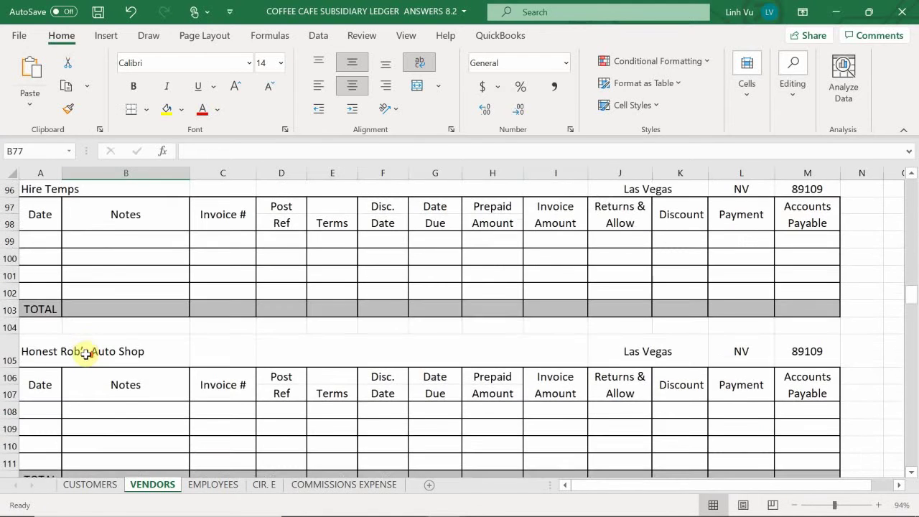
pyautogui.scroll(1, 85, 353)
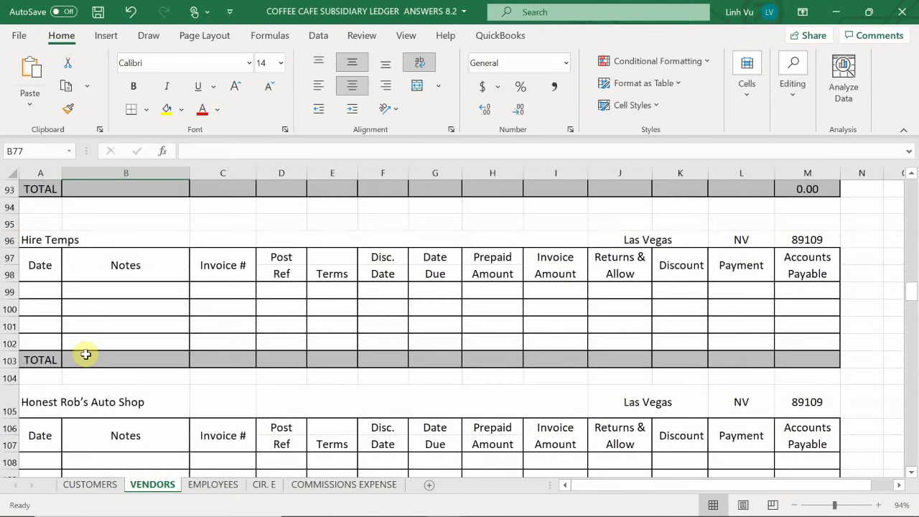
pyautogui.scroll(-3, 86, 354)
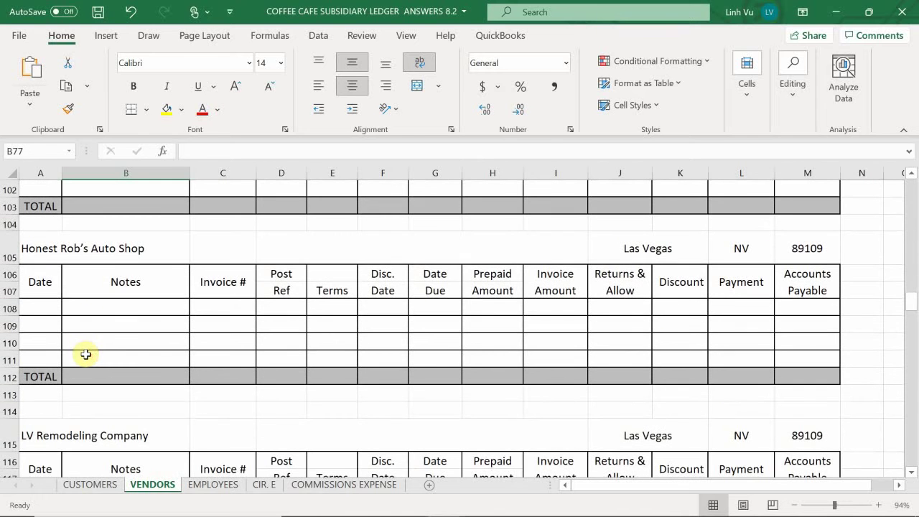
pyautogui.click(49, 307)
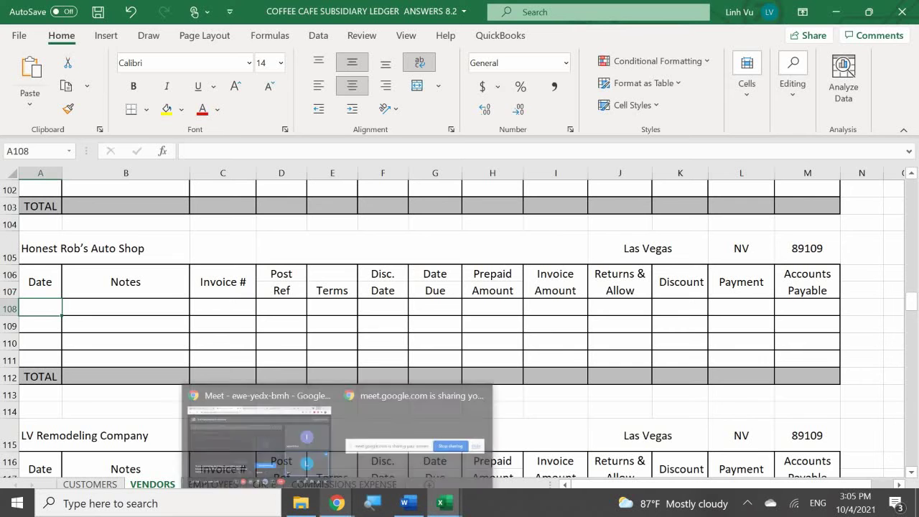
pyautogui.write('6/8')
pyautogui.press('Return')
pyautogui.press('Right')
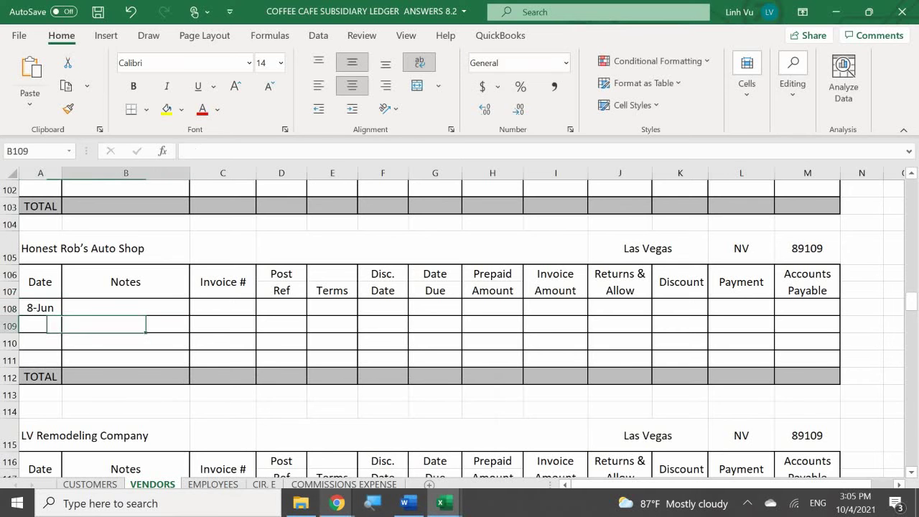
pyautogui.press('Up')
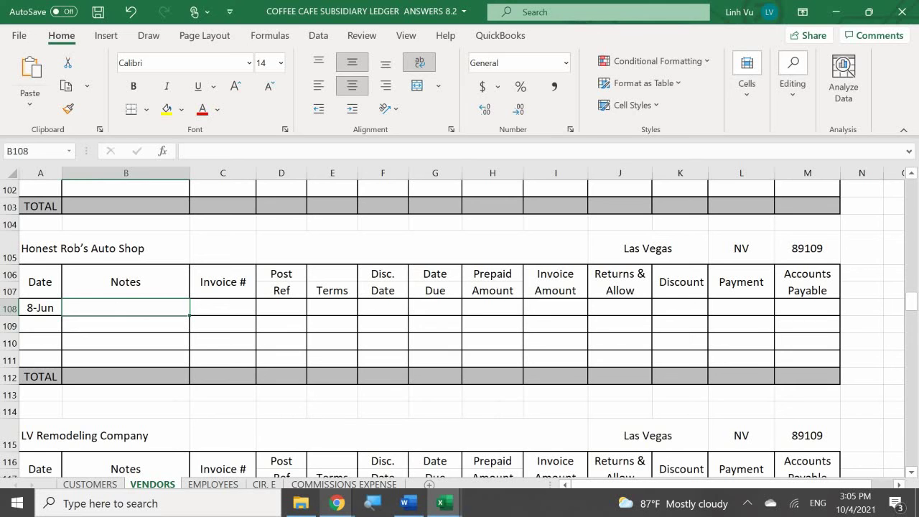
pyautogui.write('D')
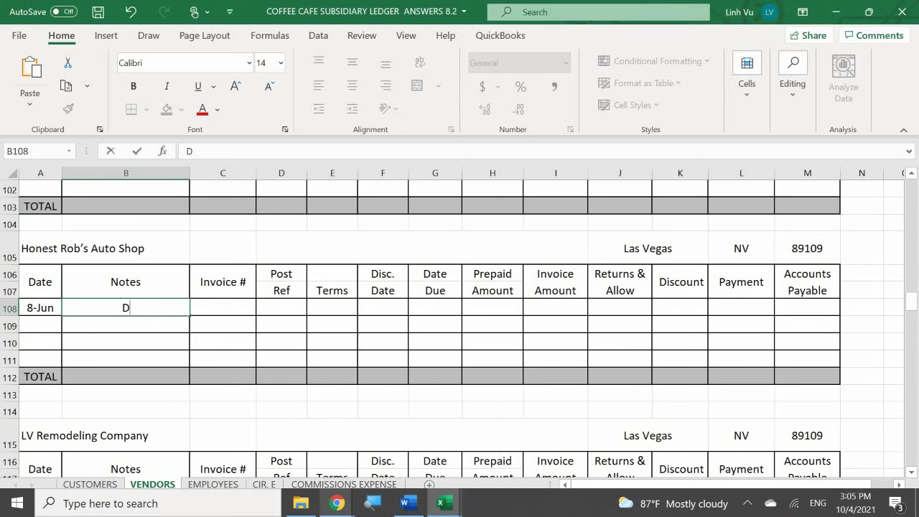
pyautogui.write('own')
pyautogui.write('PMT')
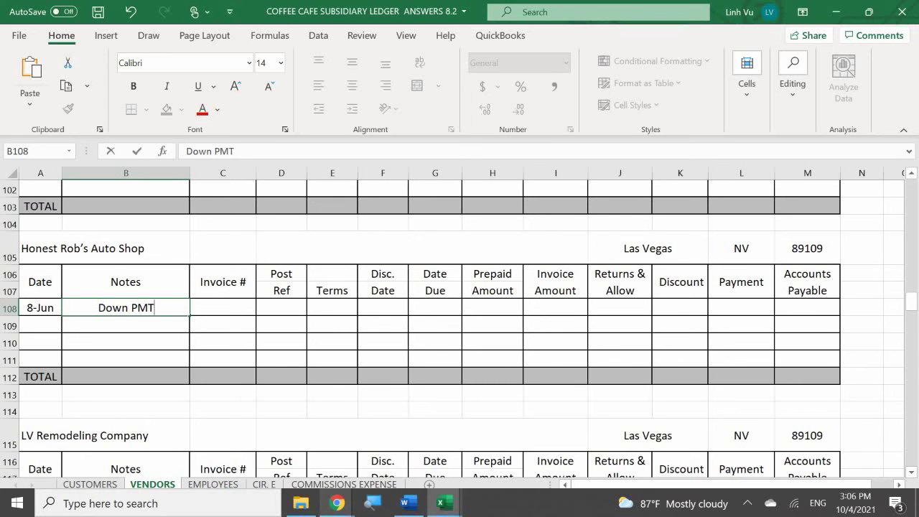
pyautogui.write(' on Tru')
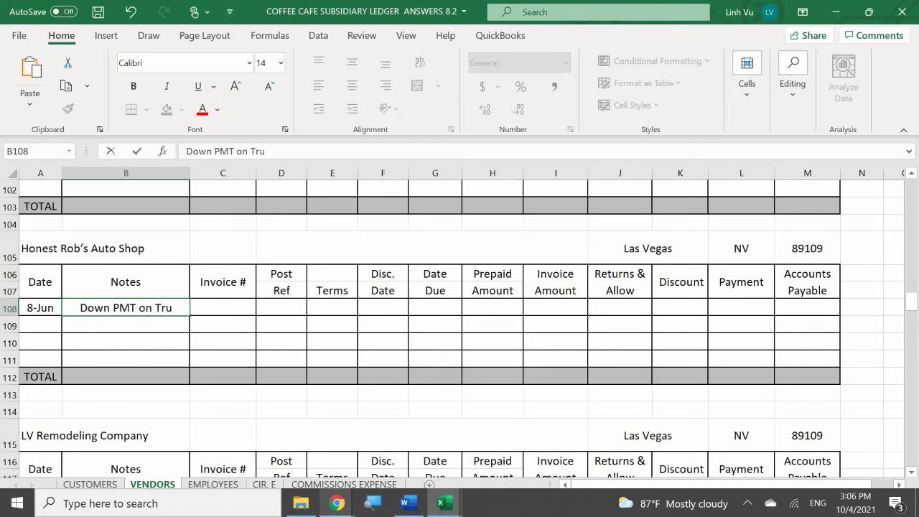
pyautogui.write('ck')
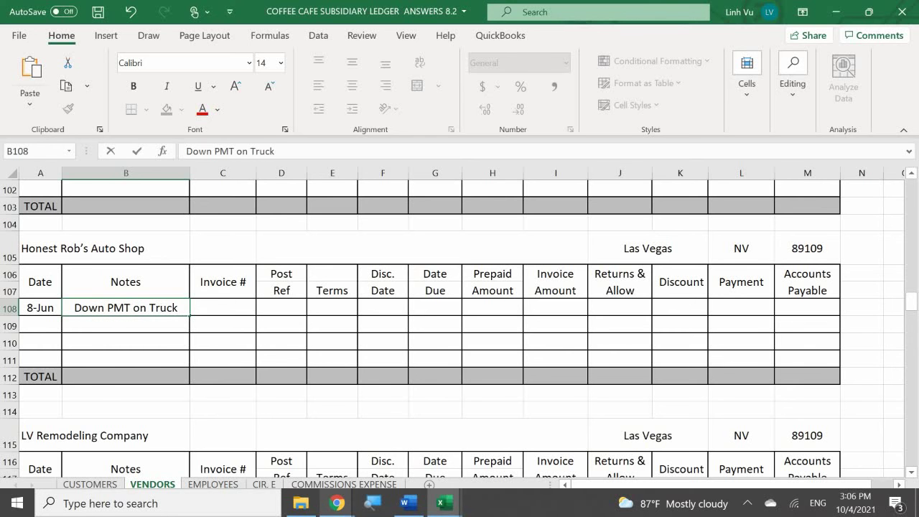
pyautogui.write('  CH')
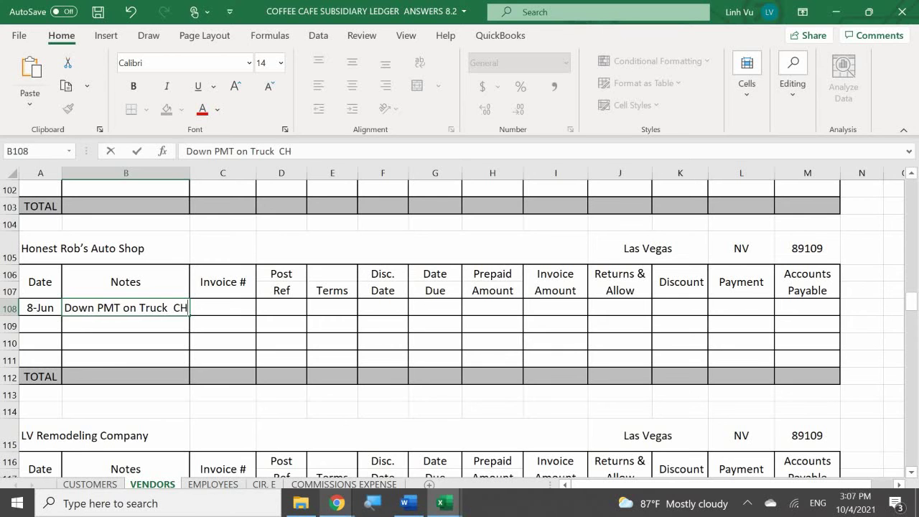
pyautogui.write('#1508')
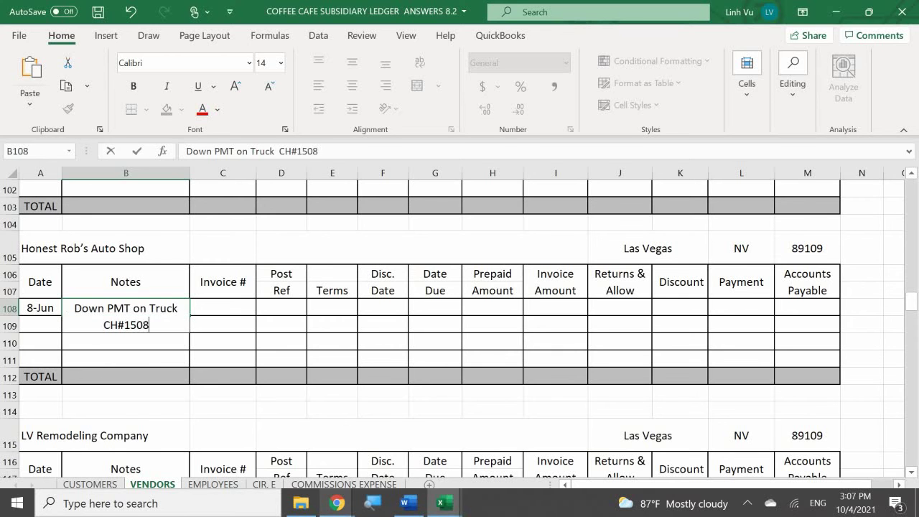
pyautogui.press('Return')
pyautogui.press('Tab')
pyautogui.click(222, 315)
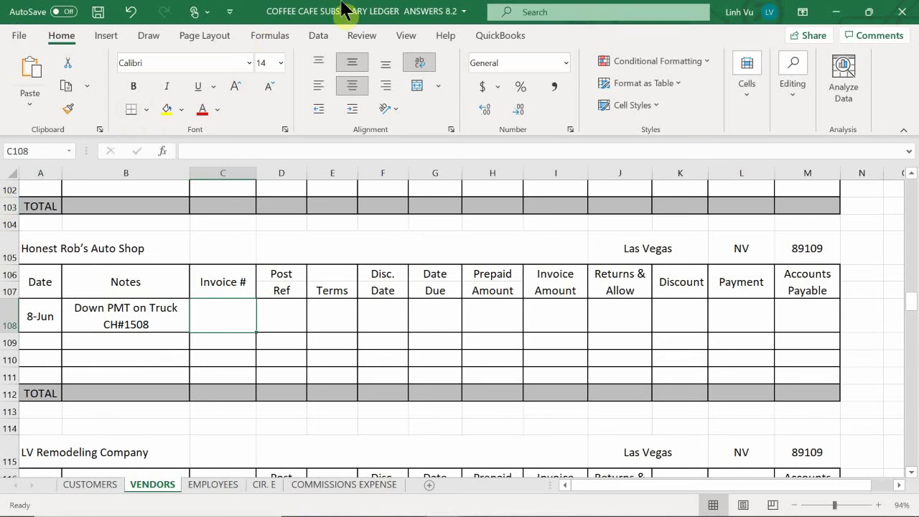
# Step: Enter post reference GJ3 in D108 and invoice amount 2987.00 in I108
pyautogui.click(277, 322)
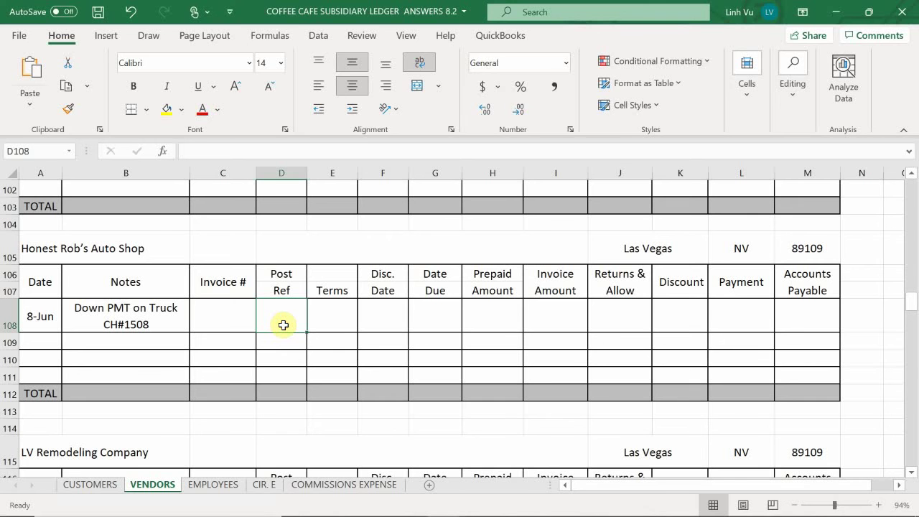
pyautogui.write('GJ')
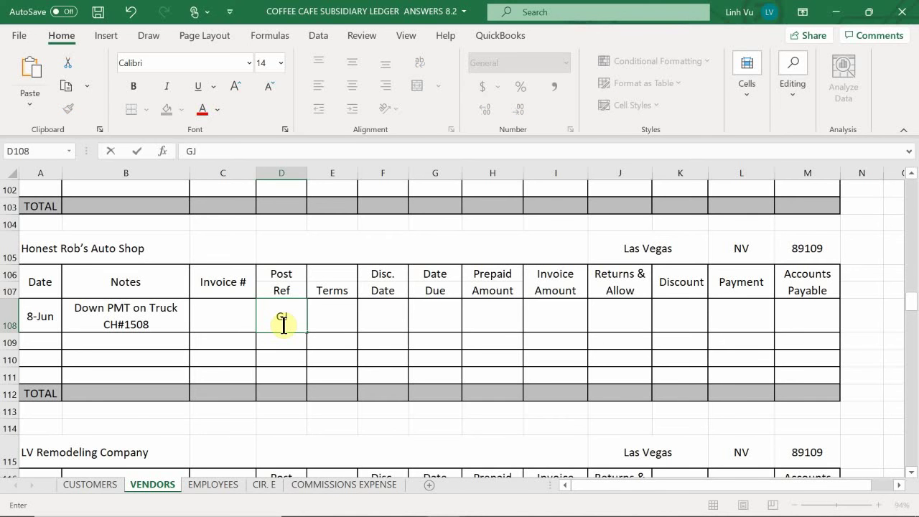
pyautogui.write('3')
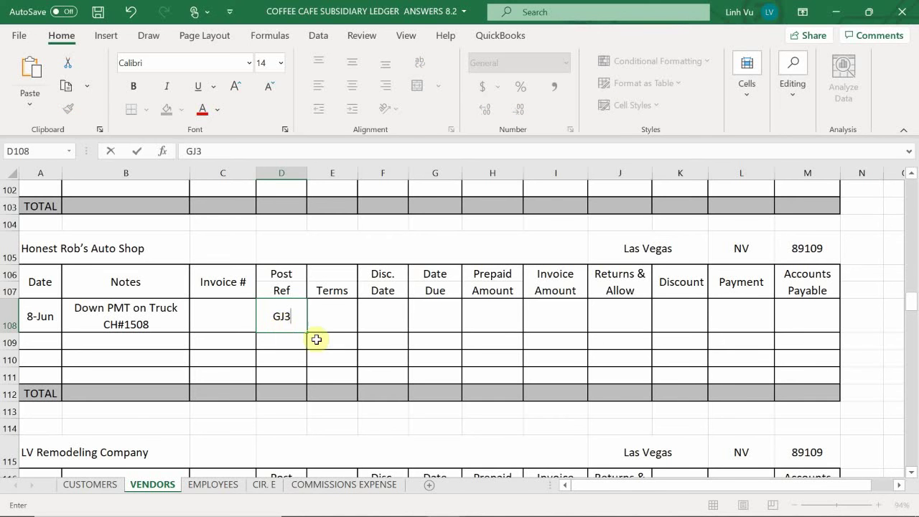
pyautogui.press('Return')
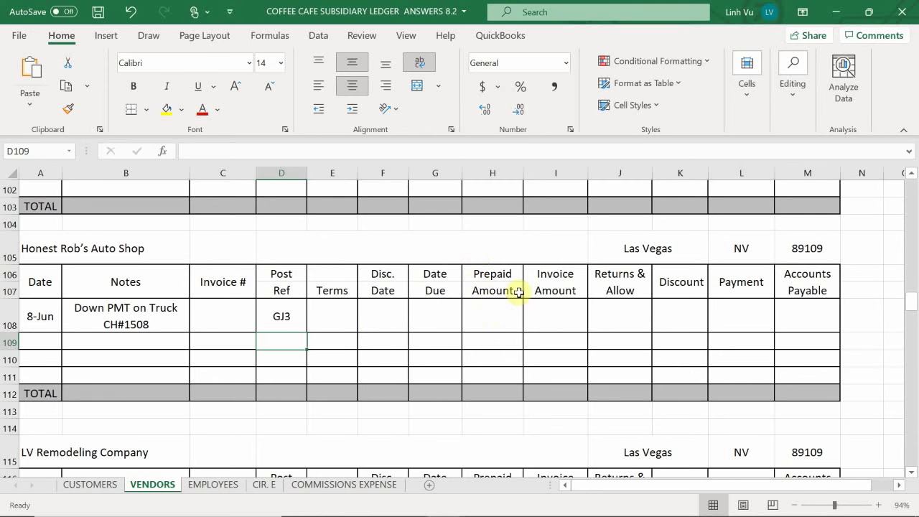
pyautogui.click(543, 322)
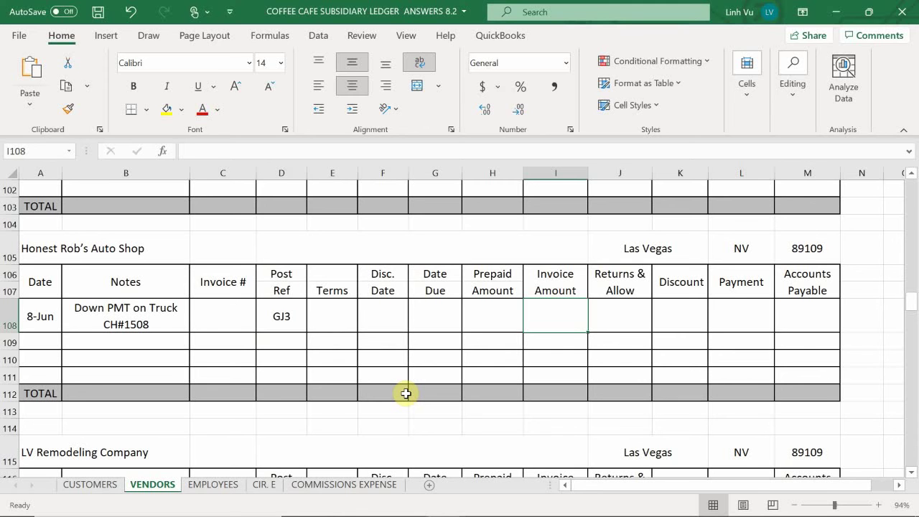
pyautogui.write('2987')
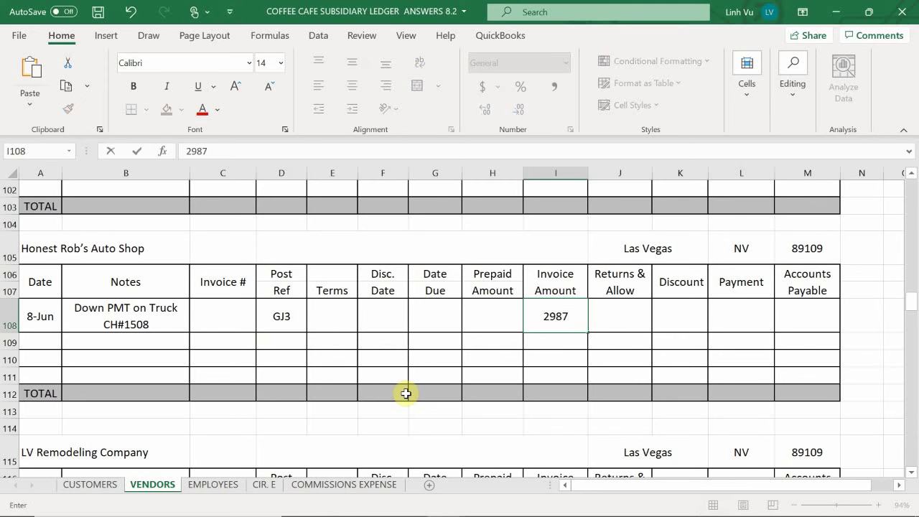
pyautogui.write('.00')
pyautogui.press('Return')
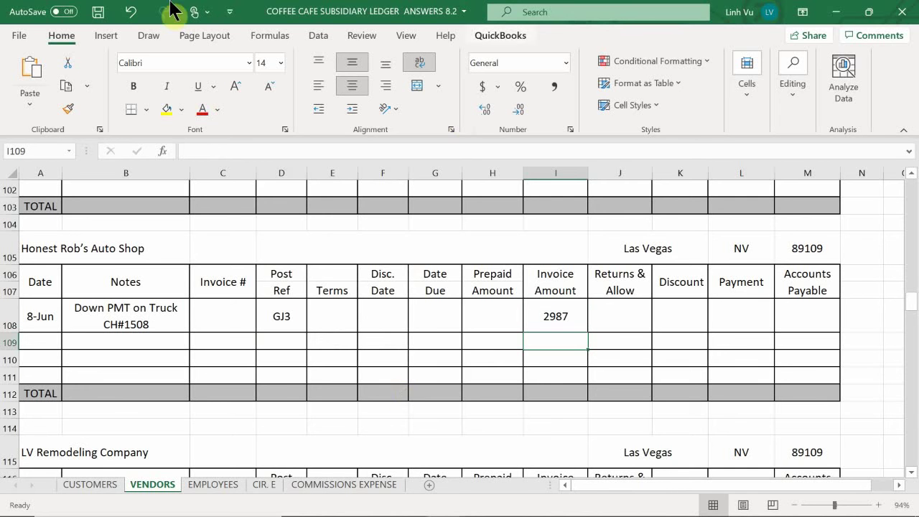
# Step: Set the L108 payment to reference the invoice amount, showing 2987
pyautogui.click(740, 310)
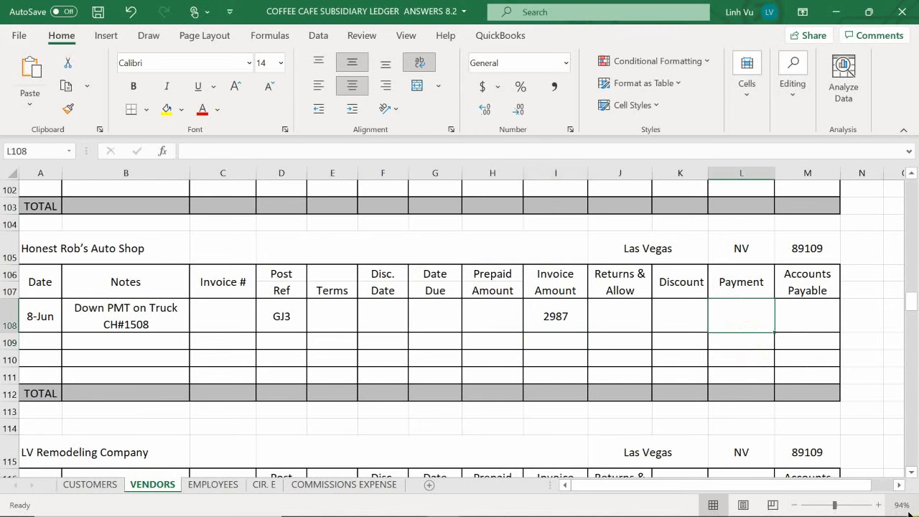
pyautogui.write('=')
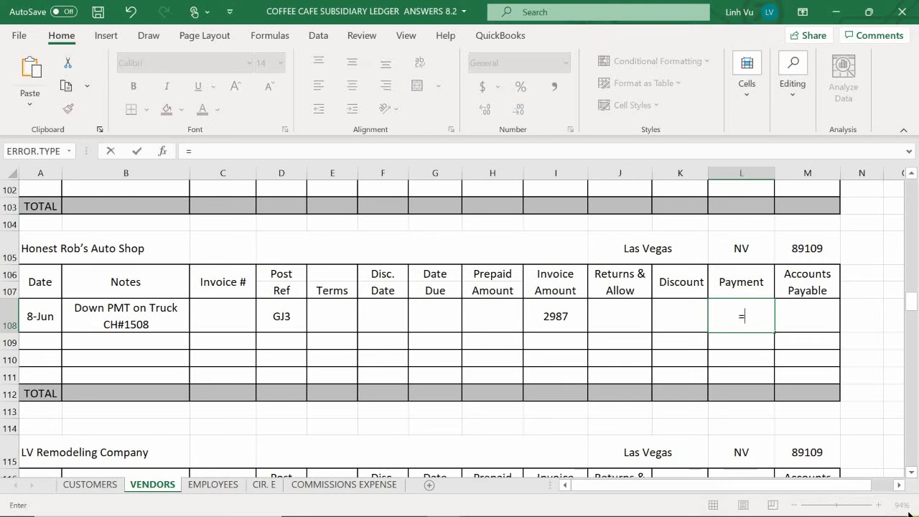
pyautogui.press('Left')
pyautogui.press('Left')
pyautogui.press('Left')
pyautogui.press('Return')
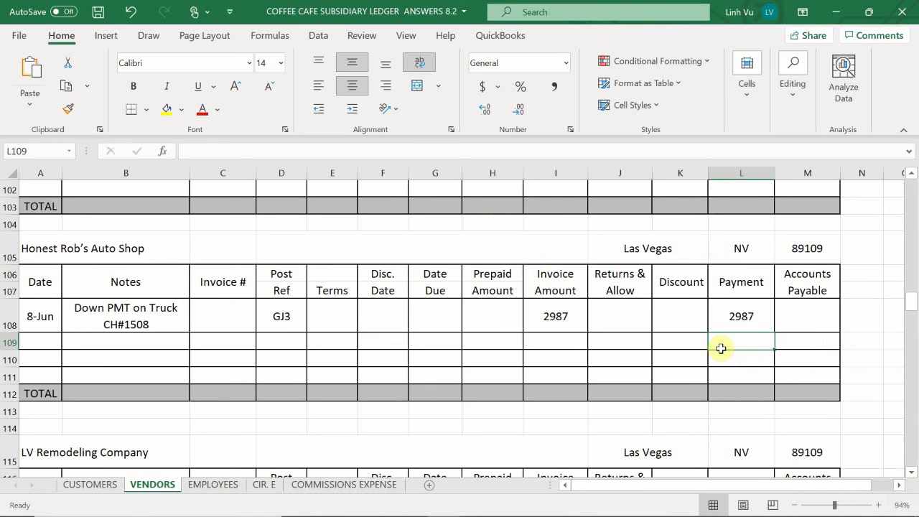
# Step: Enter =I108-H108-+J108-K108-L108 in M108 so accounts payable shows 0
pyautogui.click(788, 321)
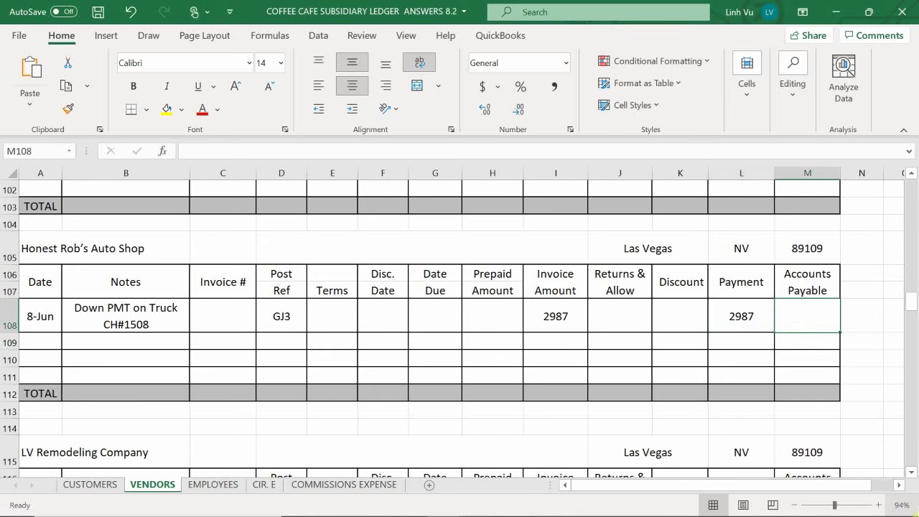
pyautogui.write('=')
pyautogui.press('Left')
pyautogui.press('Left')
pyautogui.press('Left')
pyautogui.press('Left')
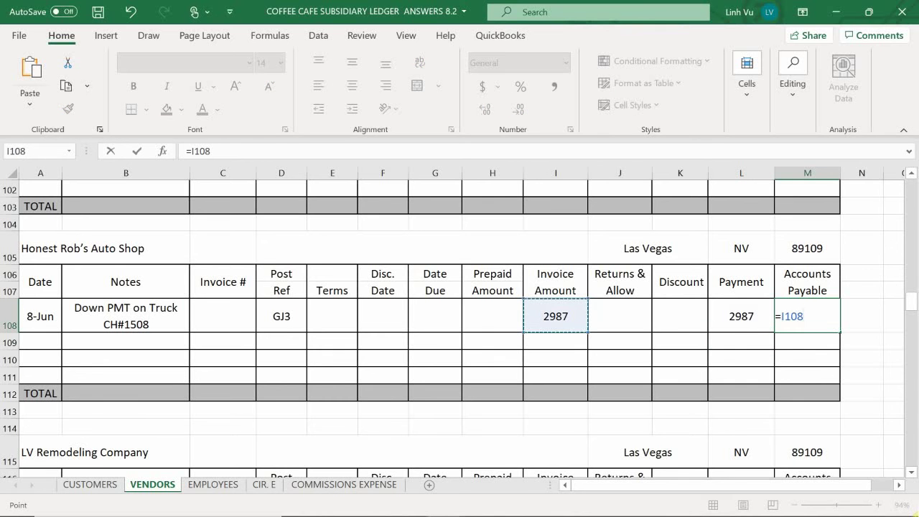
pyautogui.write('-')
pyautogui.press('Left')
pyautogui.press('Left')
pyautogui.press('Left')
pyautogui.press('Left')
pyautogui.press('Left')
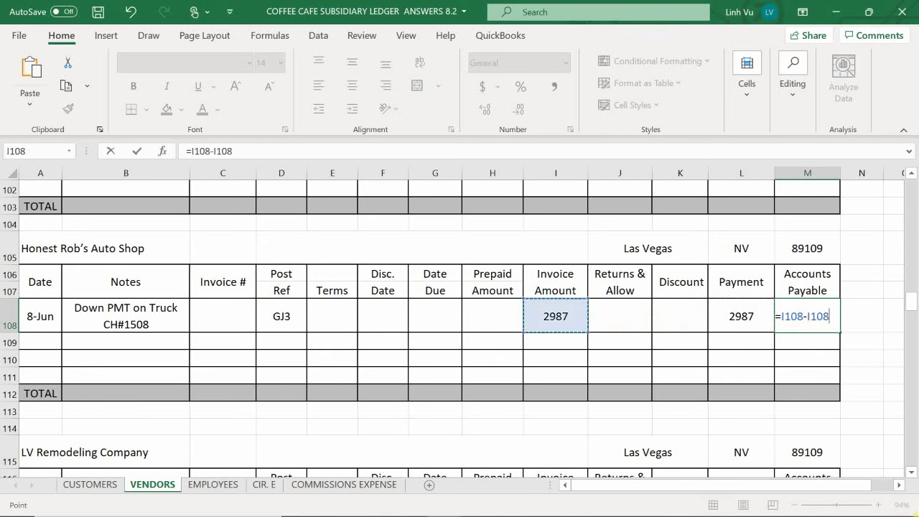
pyautogui.write('-+')
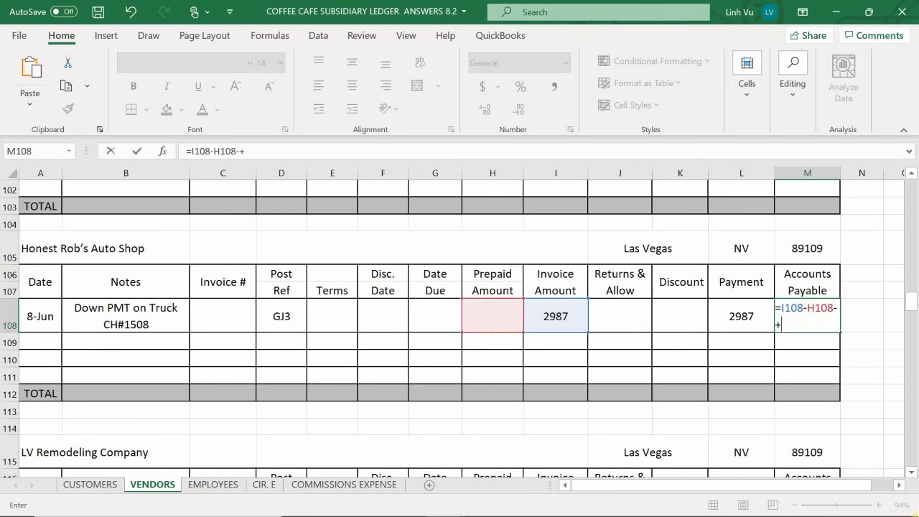
pyautogui.press('Left')
pyautogui.press('Left')
pyautogui.press('Left')
pyautogui.write('-')
pyautogui.press('Left')
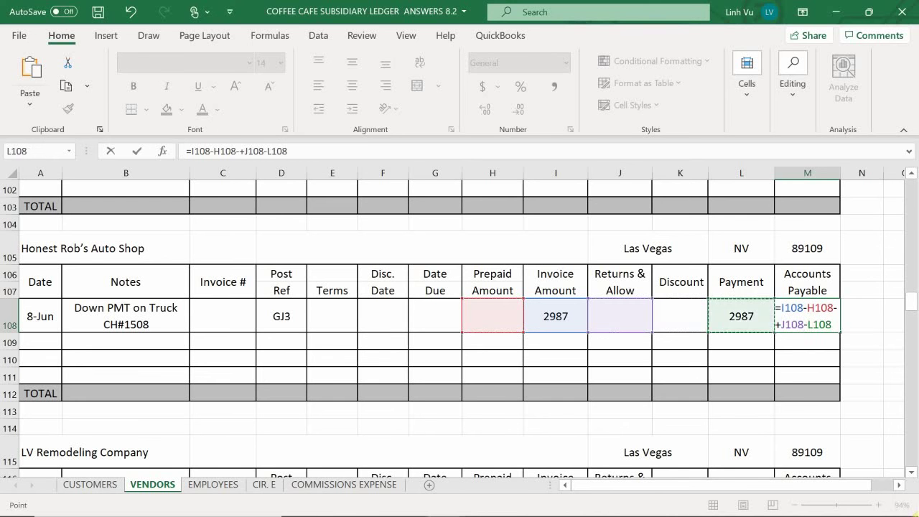
pyautogui.press('Left')
pyautogui.write('-')
pyautogui.press('Left')
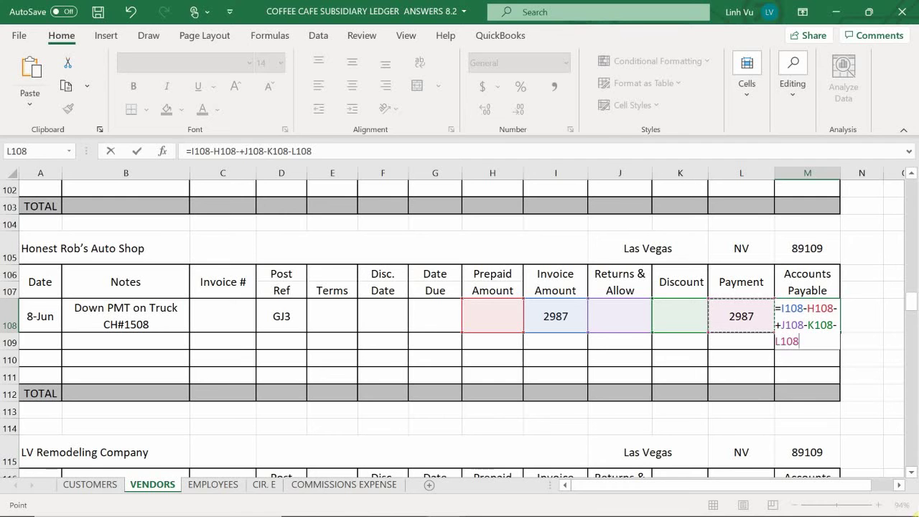
pyautogui.press('Return')
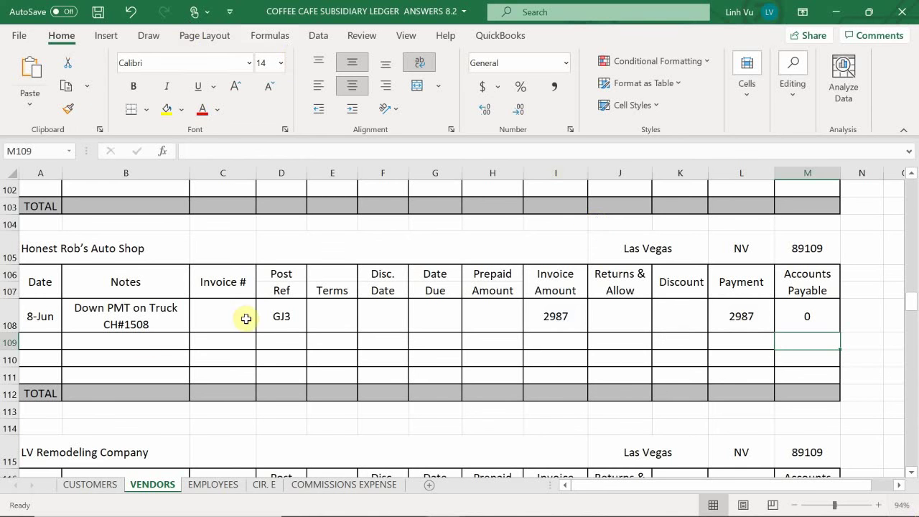
# Step: Scroll the VENDORS sheet down to the Main Bank of Nevada table's empty rows
pyautogui.scroll(-9, 254, 298)
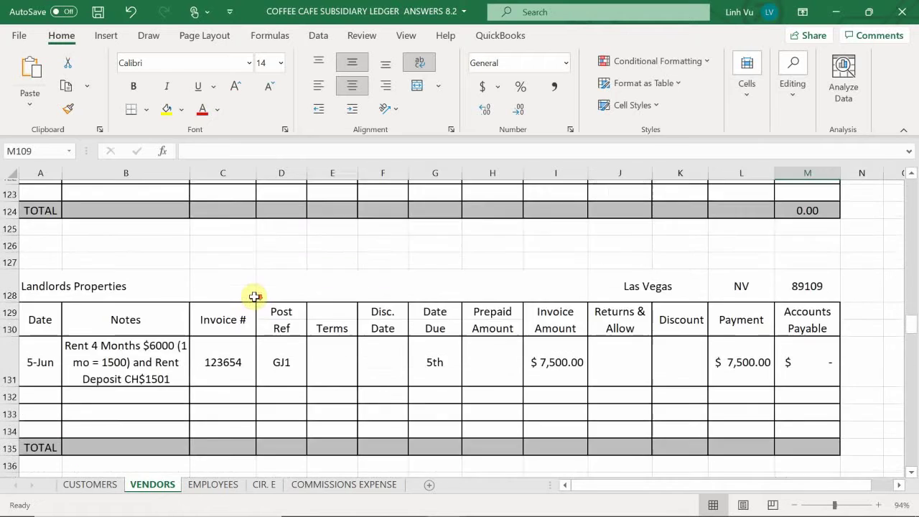
pyautogui.scroll(-4, 254, 298)
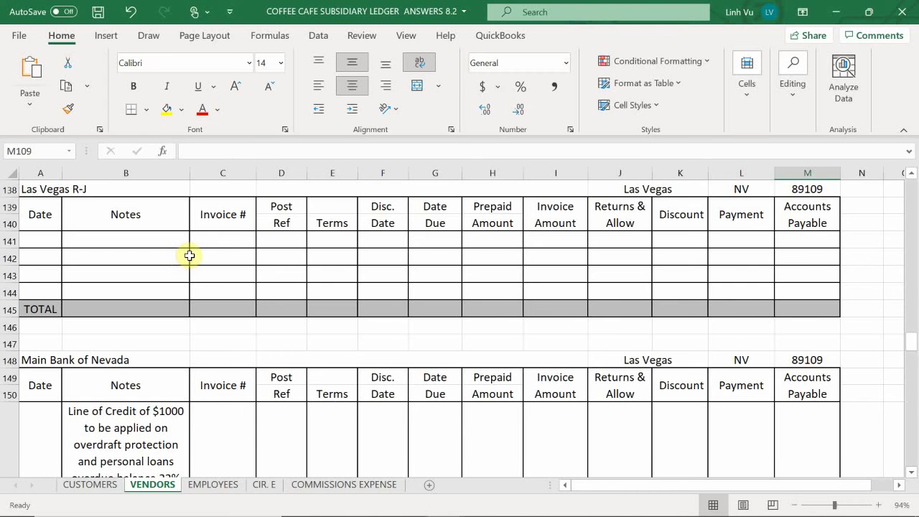
pyautogui.scroll(-3, 185, 255)
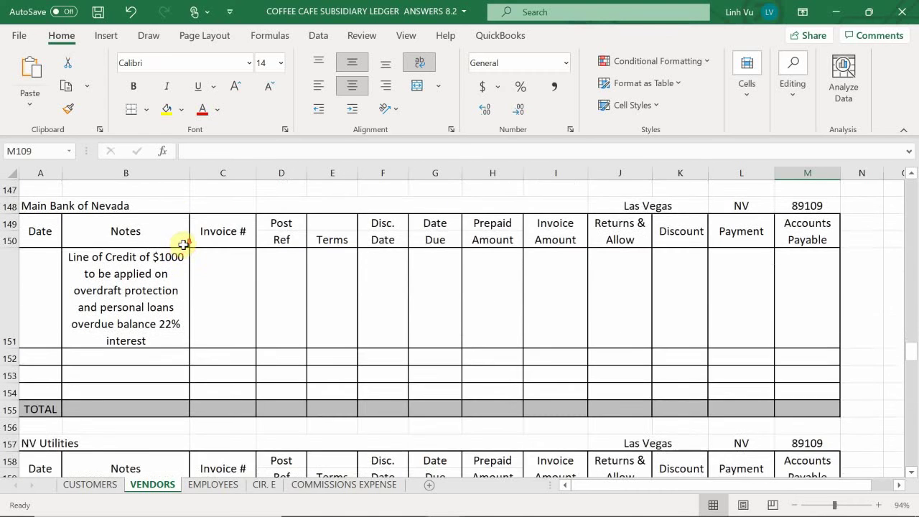
pyautogui.scroll(-2, 181, 246)
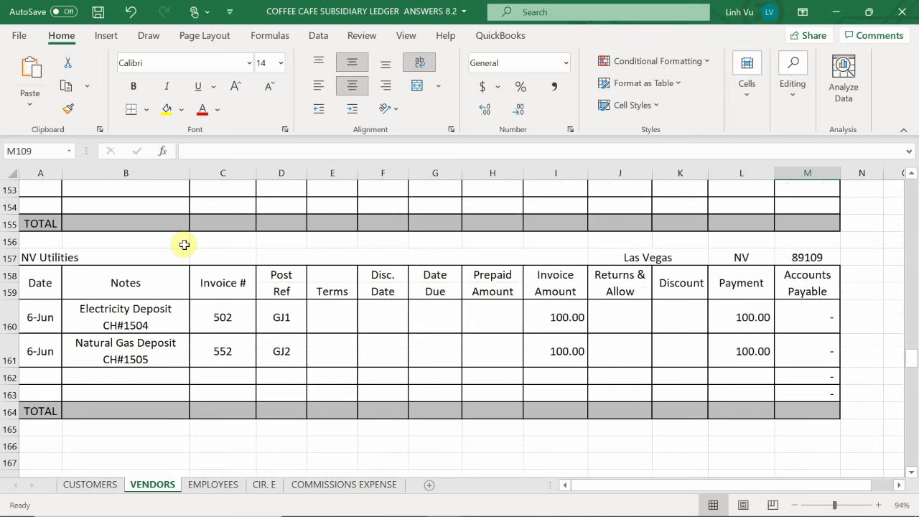
pyautogui.scroll(1, 185, 245)
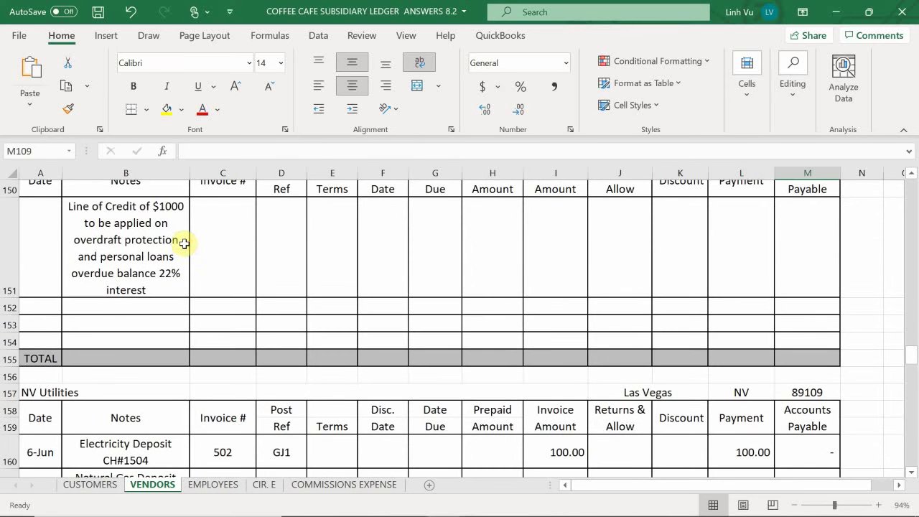
pyautogui.scroll(3, 191, 245)
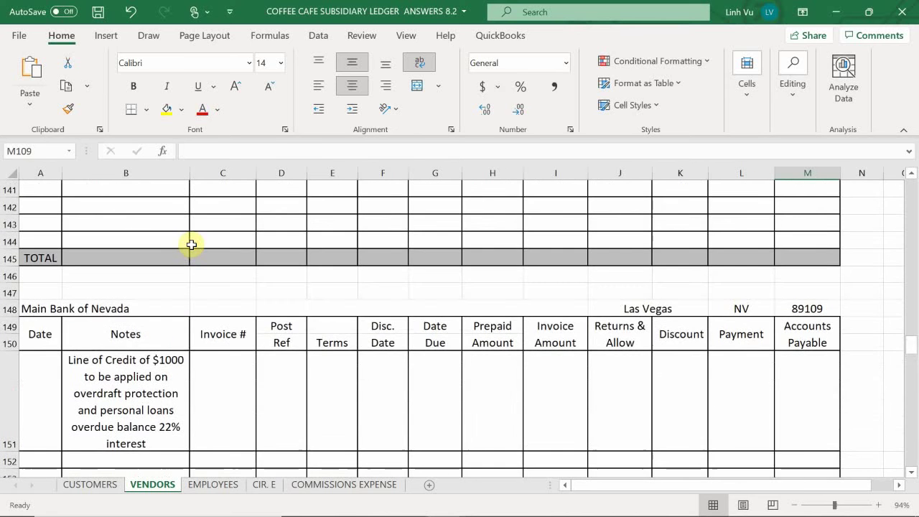
pyautogui.scroll(-2, 191, 244)
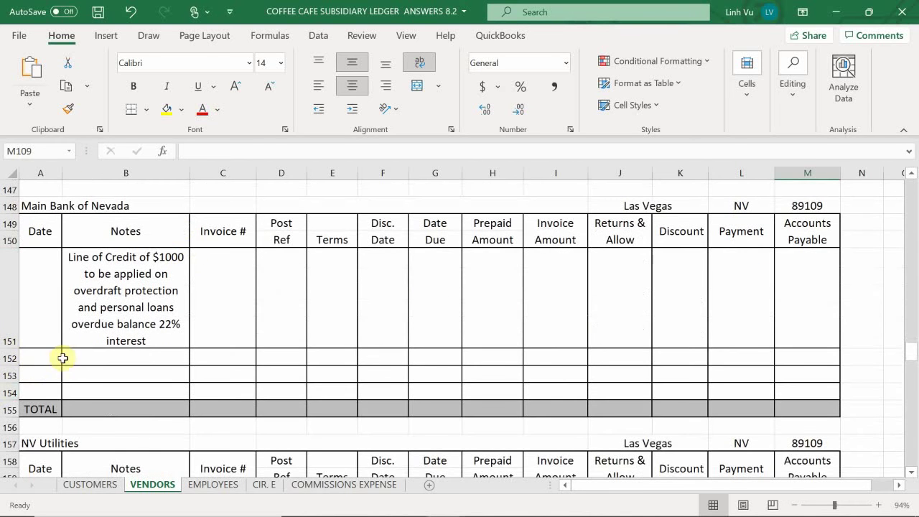
# Step: Date the new Main Bank of Nevada entry 8-Jun in A152
pyautogui.click(54, 359)
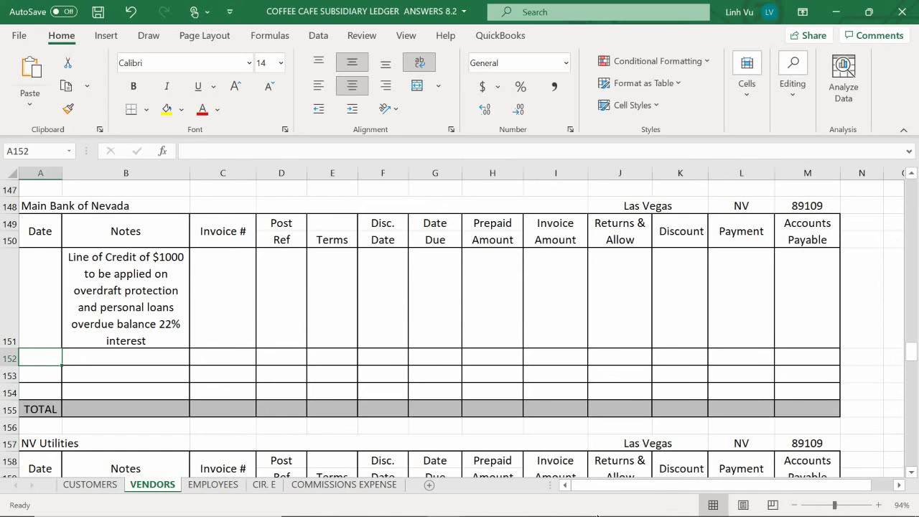
pyautogui.write('6/8')
pyautogui.press('Return')
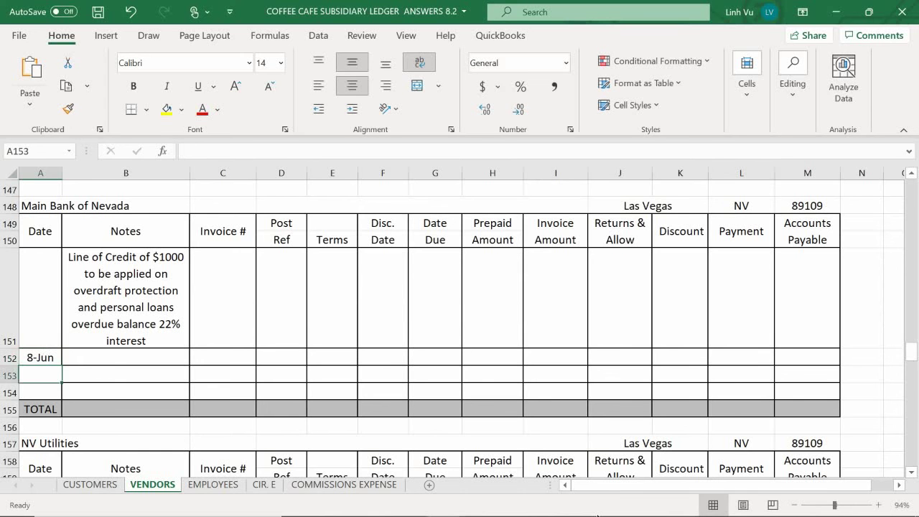
# Step: Enter the note 'Truck Loan 3 Year 3% Interest APR $849.81/mo Payment' in B152
pyautogui.press('Tab')
pyautogui.press('Up')
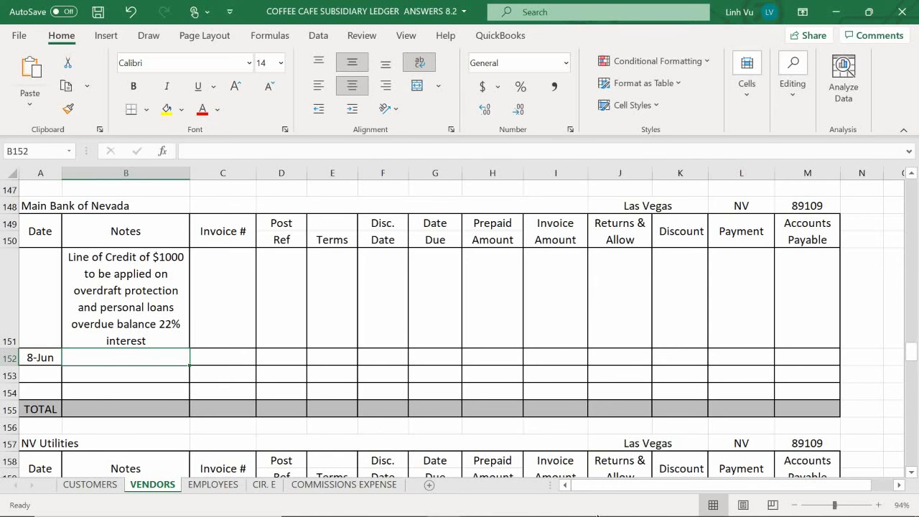
pyautogui.write('Truck Loan')
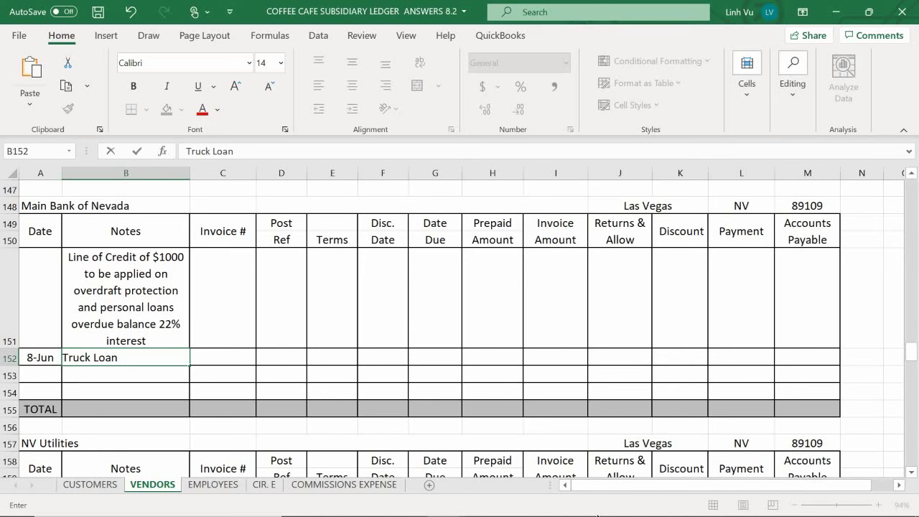
pyautogui.write('3 Year 3')
pyautogui.press('BackSpace')
pyautogui.write('3% Interest')
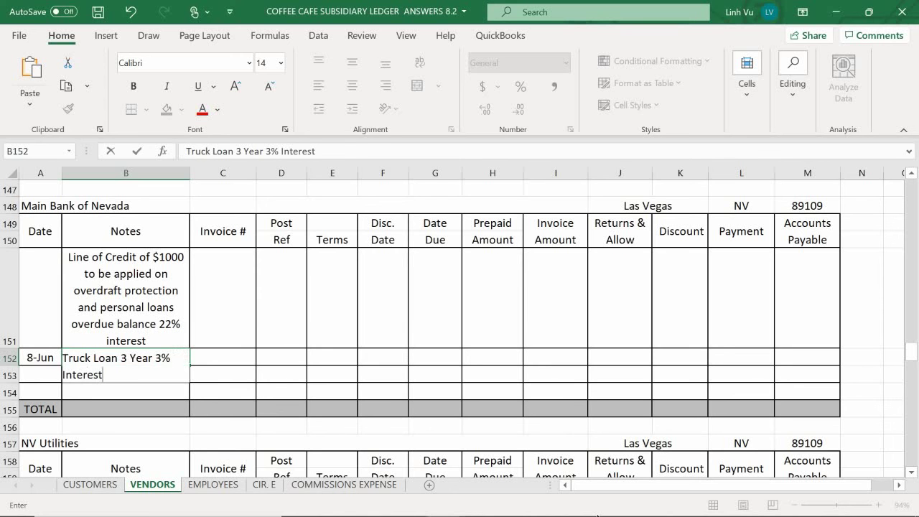
pyautogui.write(' APR $849.81')
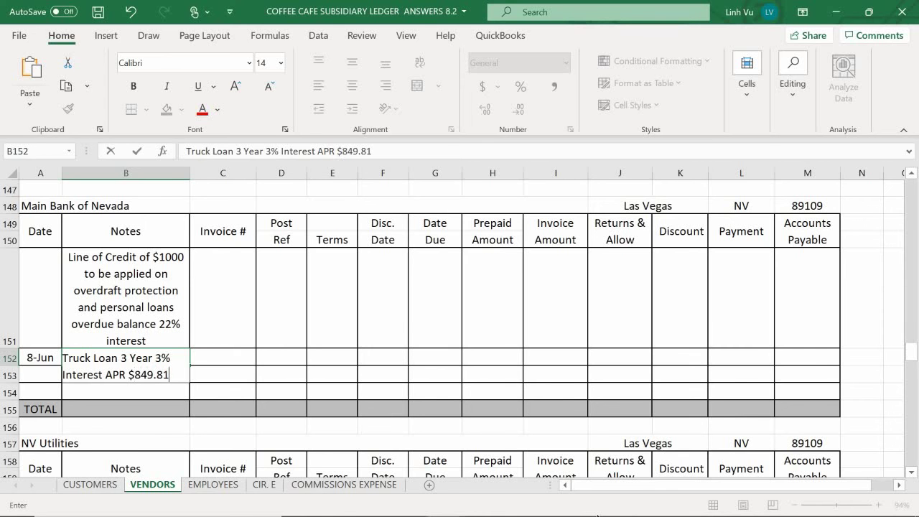
pyautogui.write('/mo ')
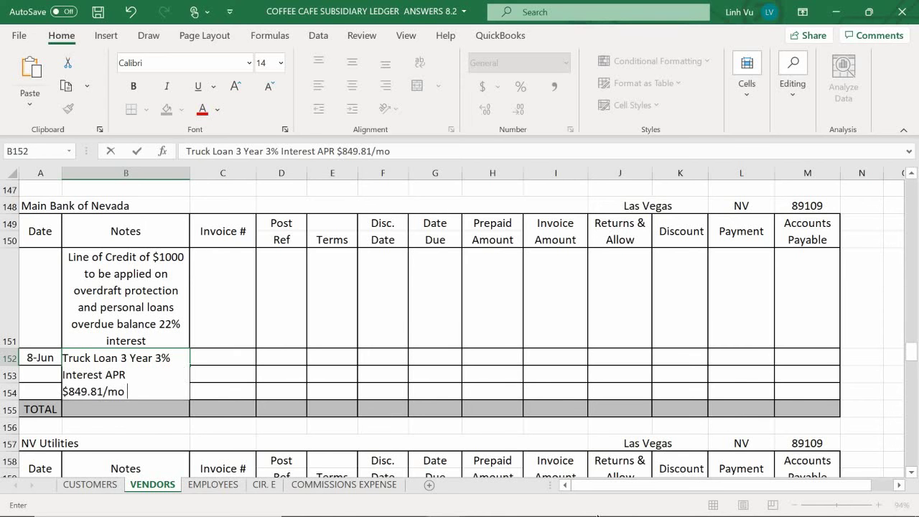
pyautogui.write('Payment')
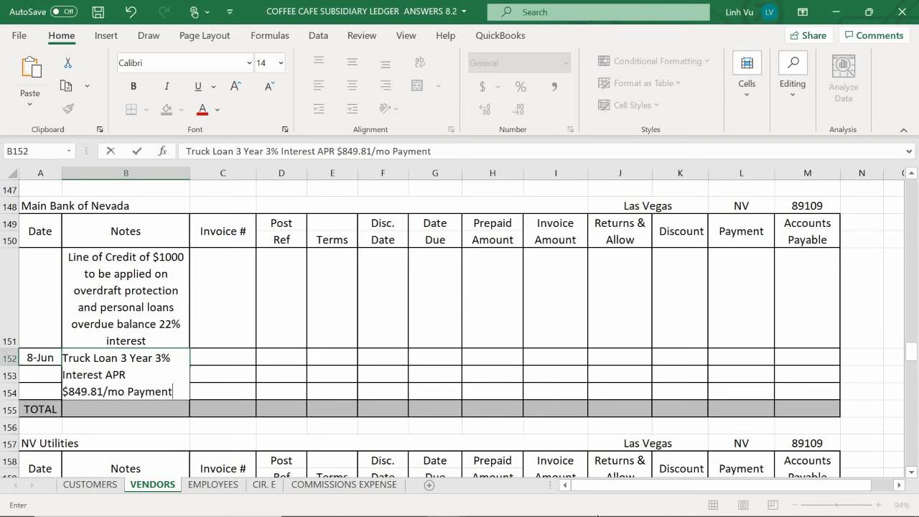
# Step: Commit the truck loan note and enter 29221.90 as the Prepaid Amount in H152
pyautogui.press('Return')
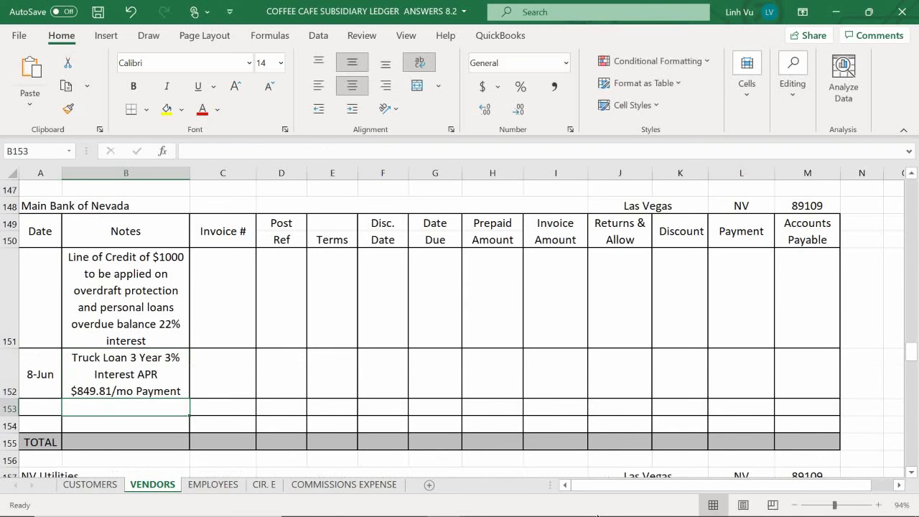
pyautogui.press('Right')
pyautogui.press('Up')
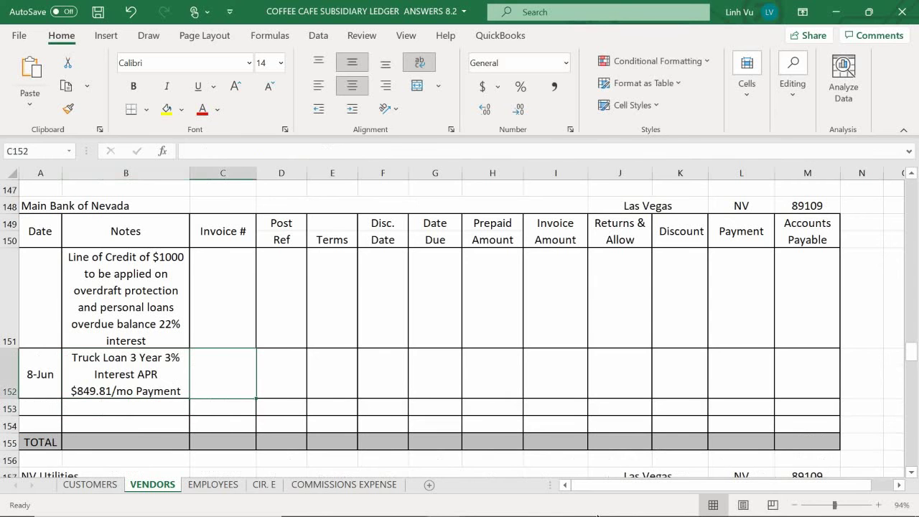
pyautogui.press('Right')
pyautogui.press('Left')
pyautogui.press('Right')
pyautogui.press('Right')
pyautogui.press('Right')
pyautogui.press('Right')
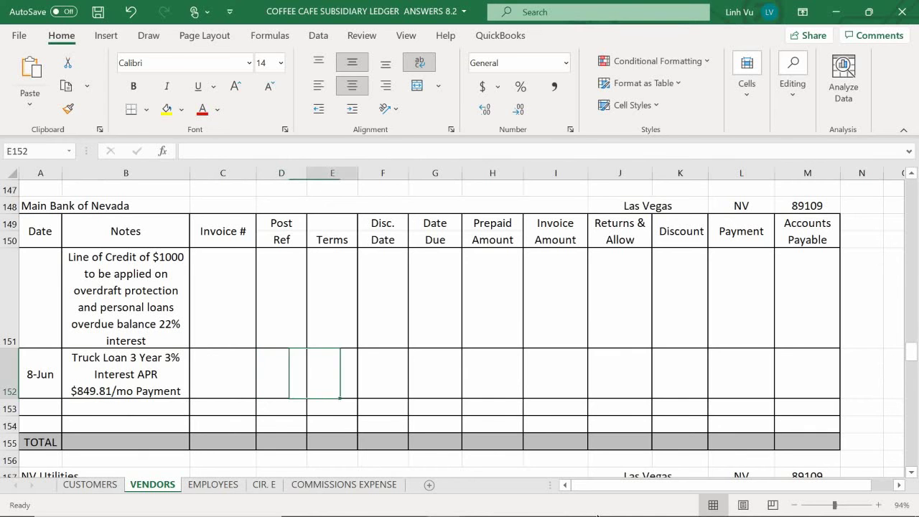
pyautogui.press('Right')
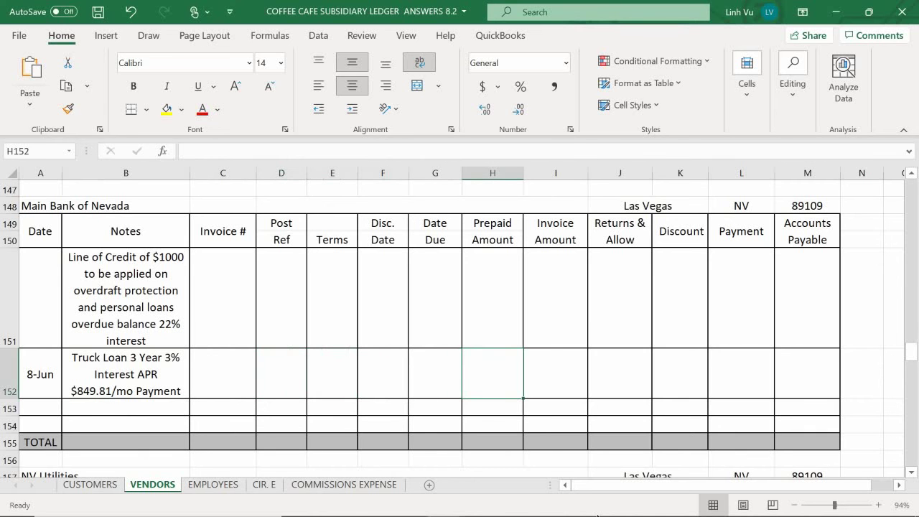
pyautogui.write('29')
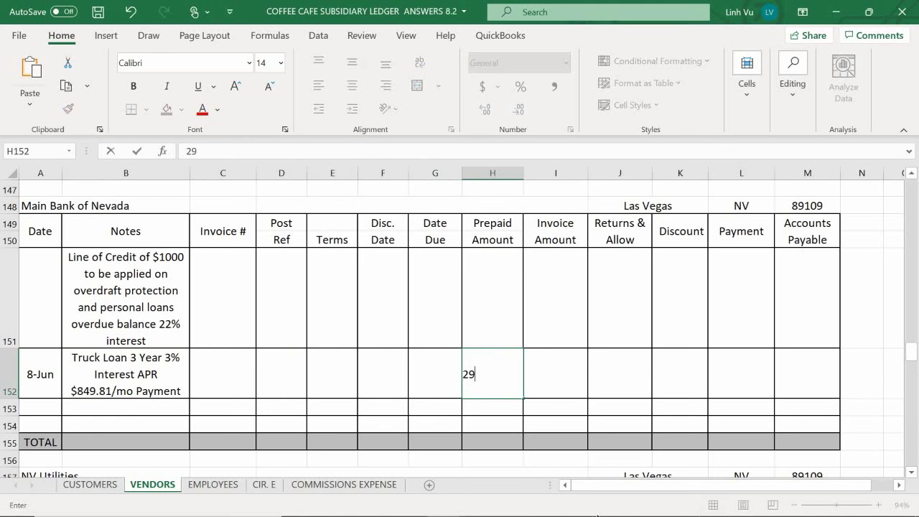
pyautogui.write('221.90')
pyautogui.press('Return')
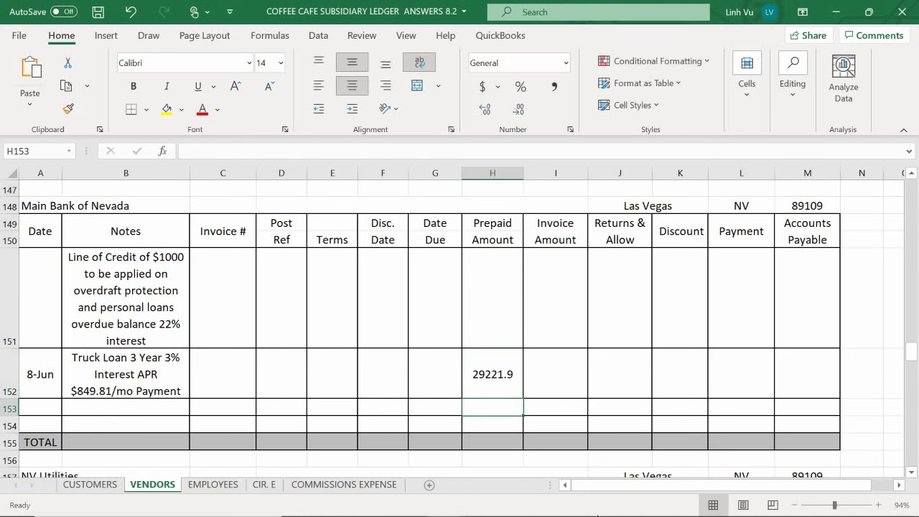
# Step: Give M152 the Accounts Payable formula =I152-H152-J152-K152-L152
pyautogui.press('Up')
pyautogui.press('Right')
pyautogui.press('Right')
pyautogui.press('Right')
pyautogui.press('Right')
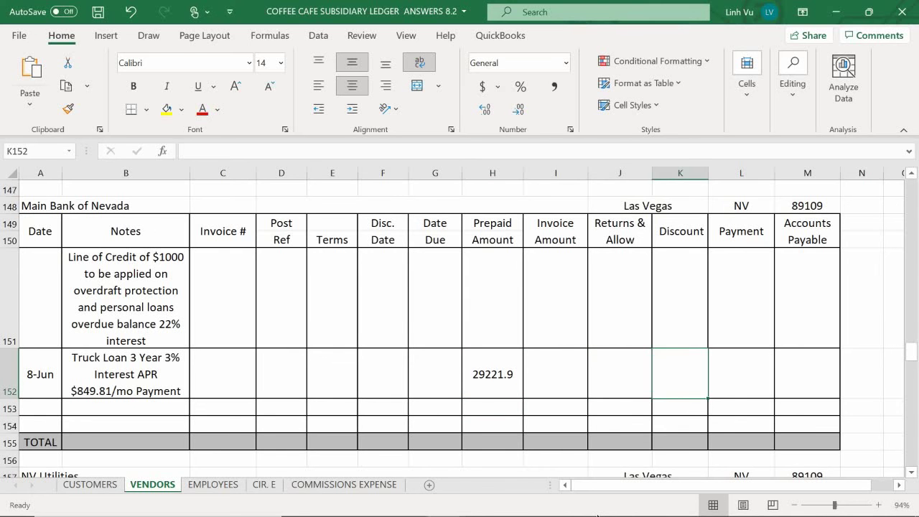
pyautogui.press('Right')
pyautogui.write('=')
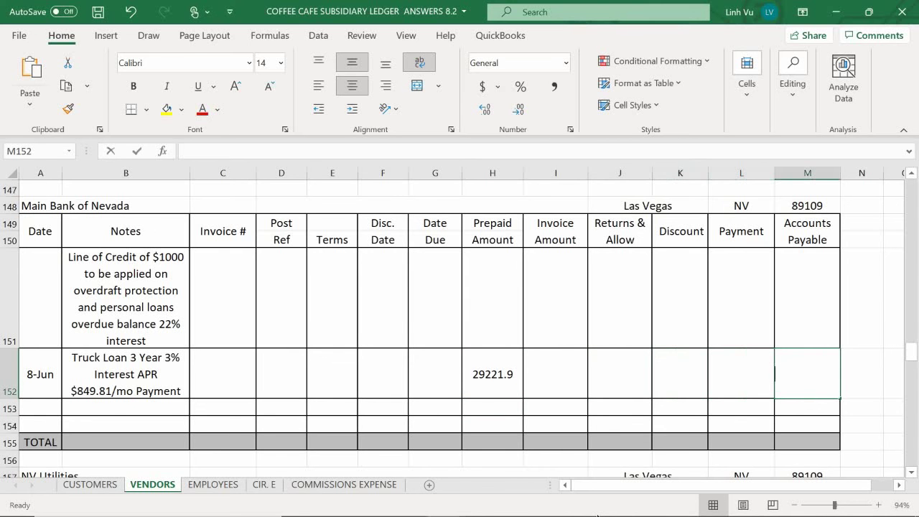
pyautogui.press('Left')
pyautogui.press('Left')
pyautogui.press('Left')
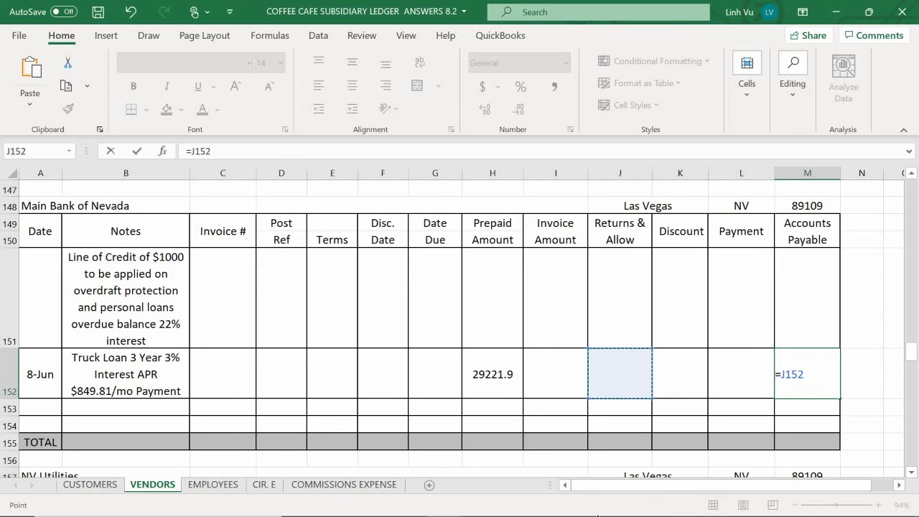
pyautogui.press('Left')
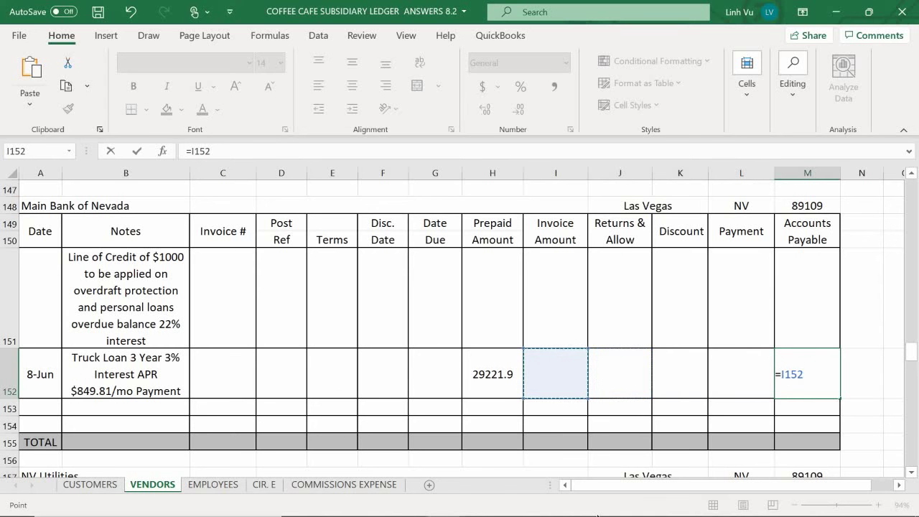
pyautogui.write('-')
pyautogui.press('Left')
pyautogui.press('Left')
pyautogui.press('Left')
pyautogui.press('Left')
pyautogui.press('Left')
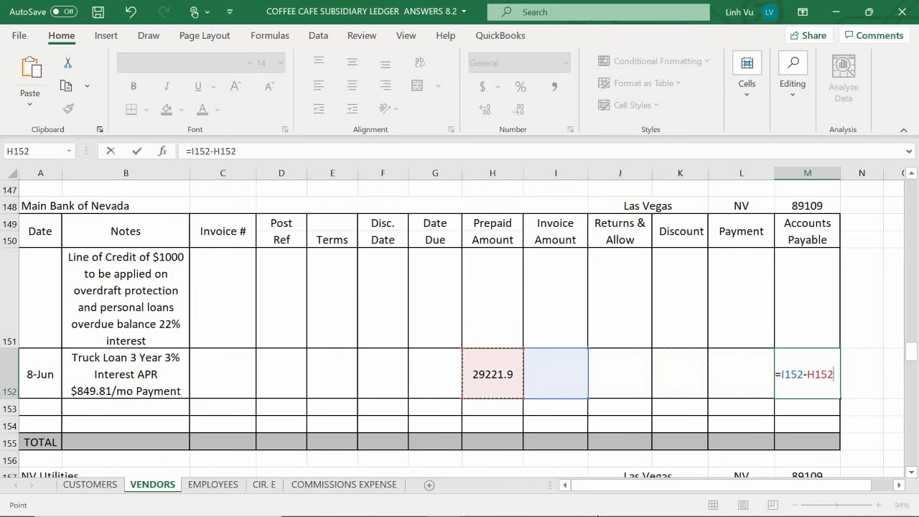
pyautogui.write('-')
pyautogui.press('Left')
pyautogui.press('Left')
pyautogui.press('Left')
pyautogui.press('Left')
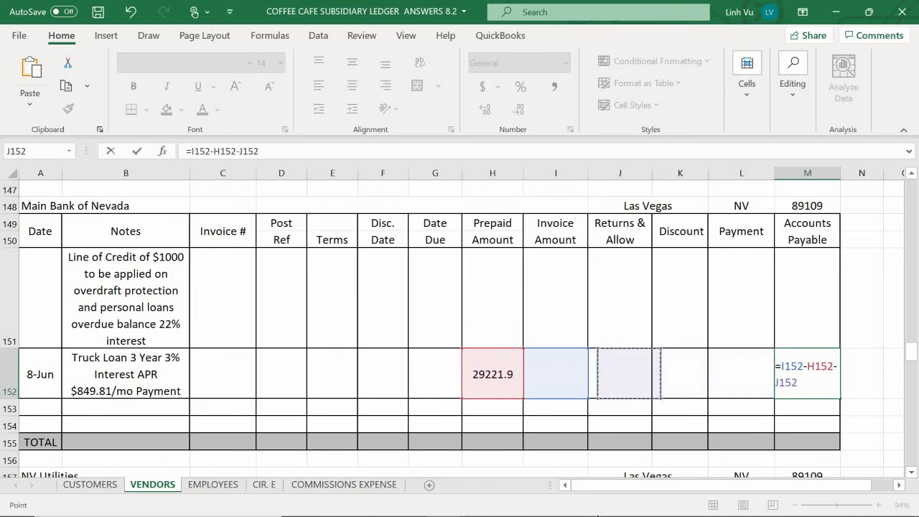
pyautogui.press('Right')
pyautogui.press('Left')
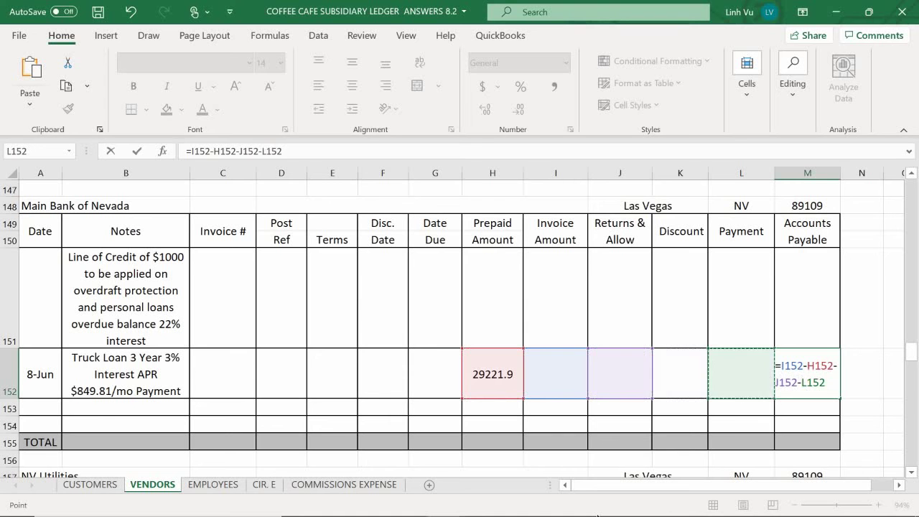
pyautogui.press('Left')
pyautogui.write('-')
pyautogui.press('Left')
pyautogui.press('Return')
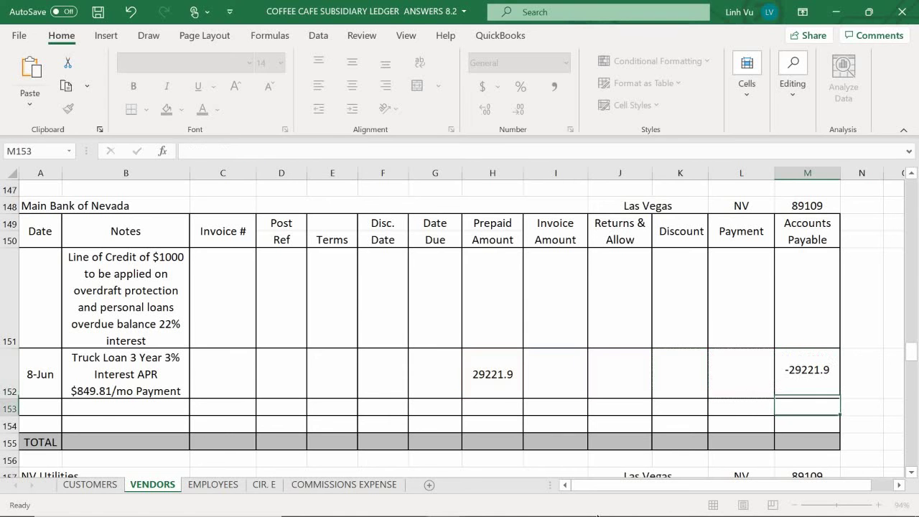
# Step: Clear the Prepaid Amount in H152 and enter 29221.9 as the Invoice Amount in I152
pyautogui.click(495, 374)
pyautogui.press('BackSpace')
pyautogui.press('Tab')
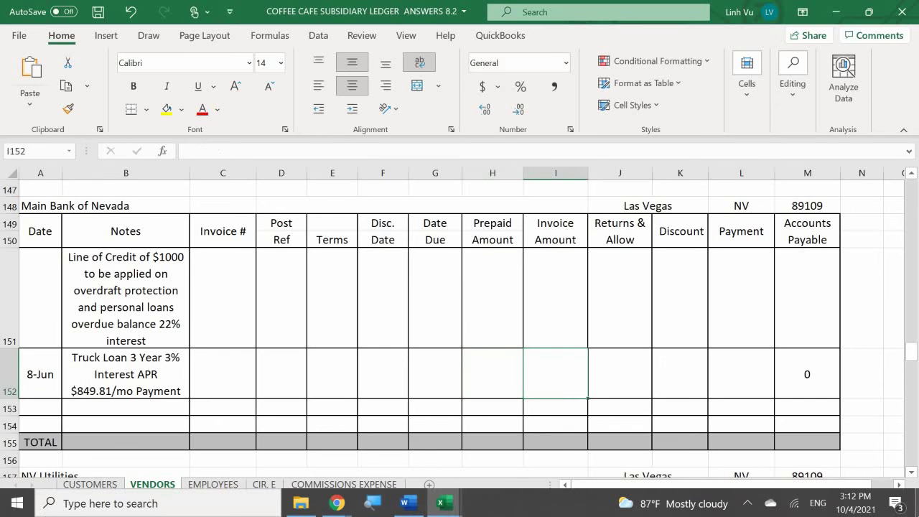
pyautogui.write('22')
pyautogui.press('BackSpace')
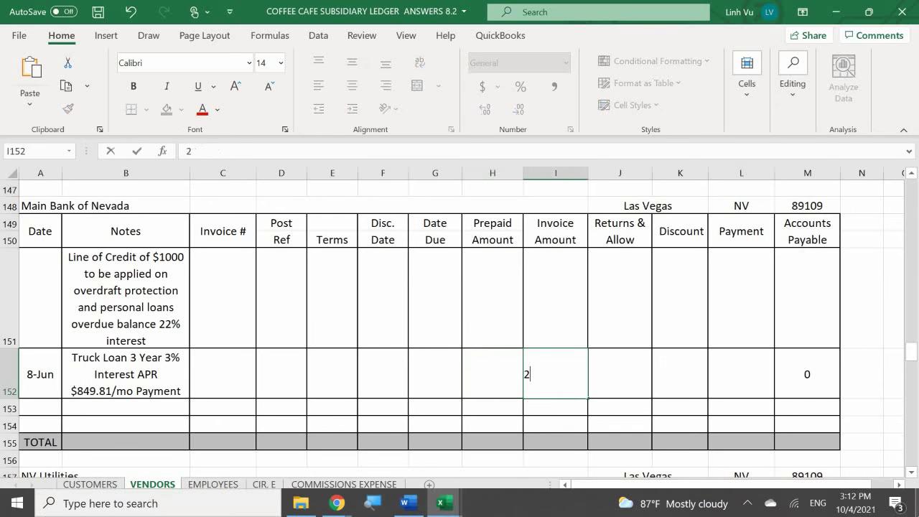
pyautogui.write('9221.9')
pyautogui.press('Return')
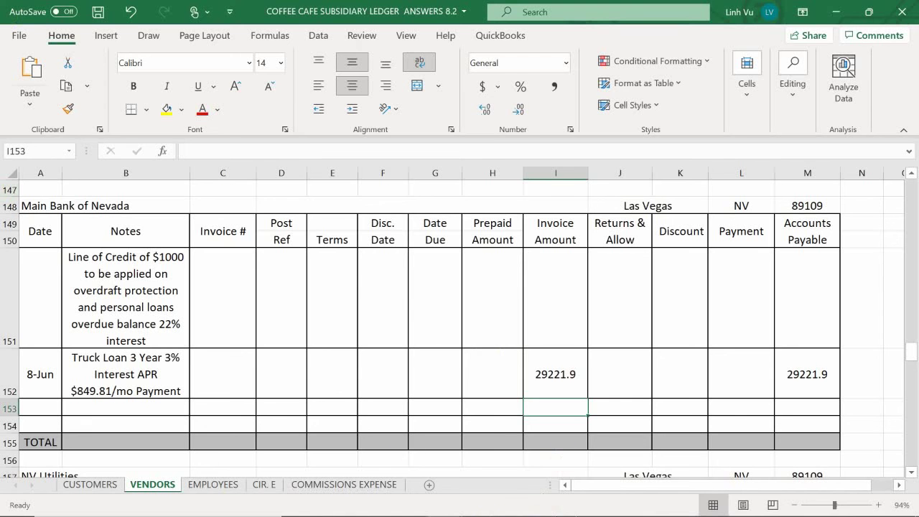
# Step: Bring up the Word source document, then the General Journal workbook window
pyautogui.click(407, 504)
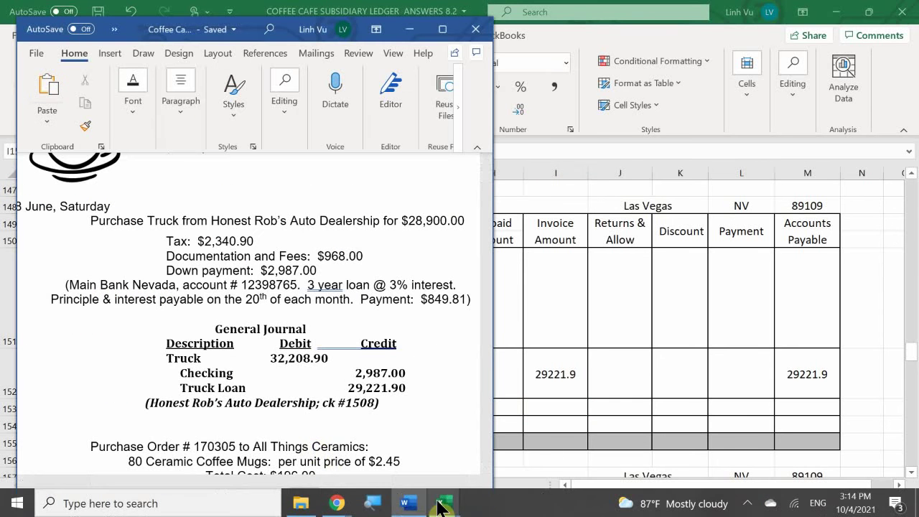
pyautogui.moveTo(409, 501)
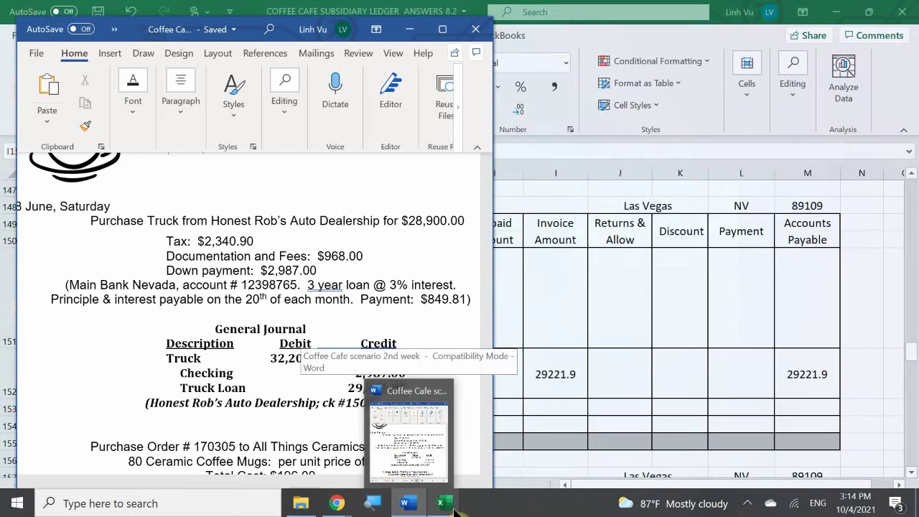
pyautogui.moveTo(438, 499)
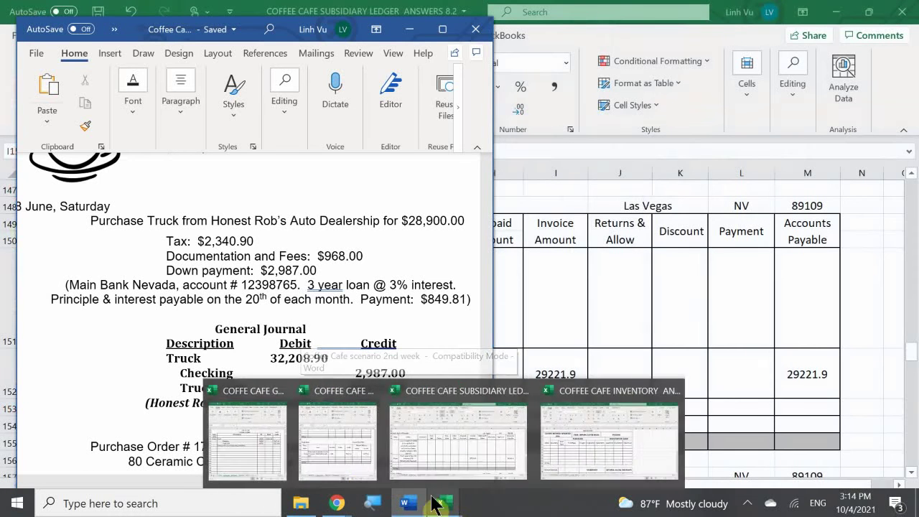
pyautogui.click(263, 444)
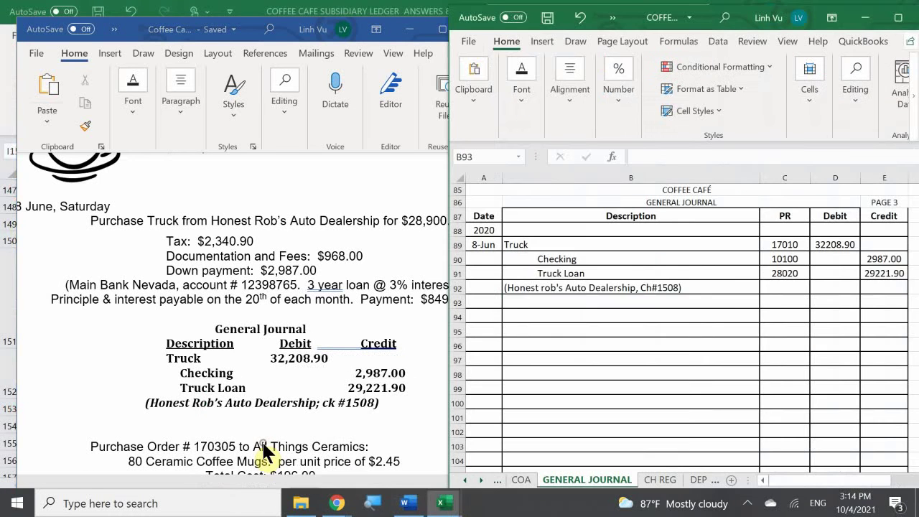
# Step: Return to Word and scroll to Purchase Order 170305's journal entry details
pyautogui.click(272, 313)
pyautogui.scroll(-3, 273, 306)
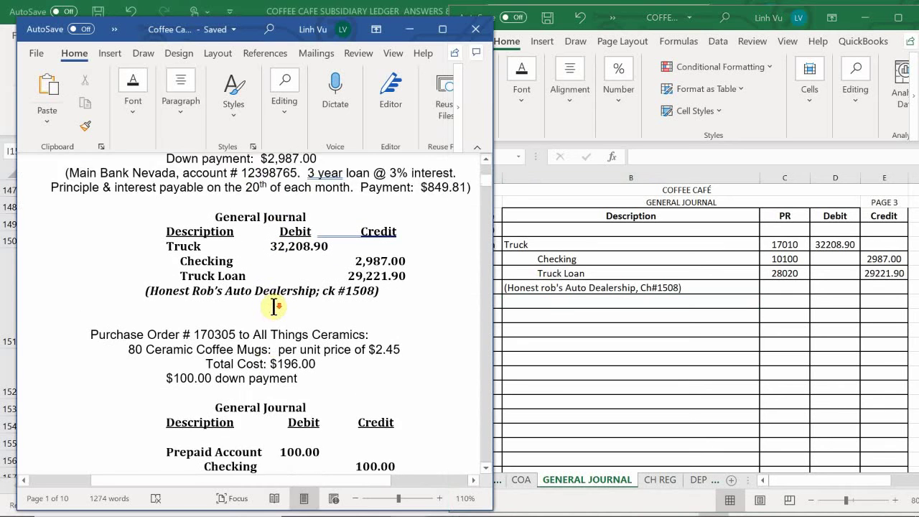
pyautogui.scroll(-2, 273, 307)
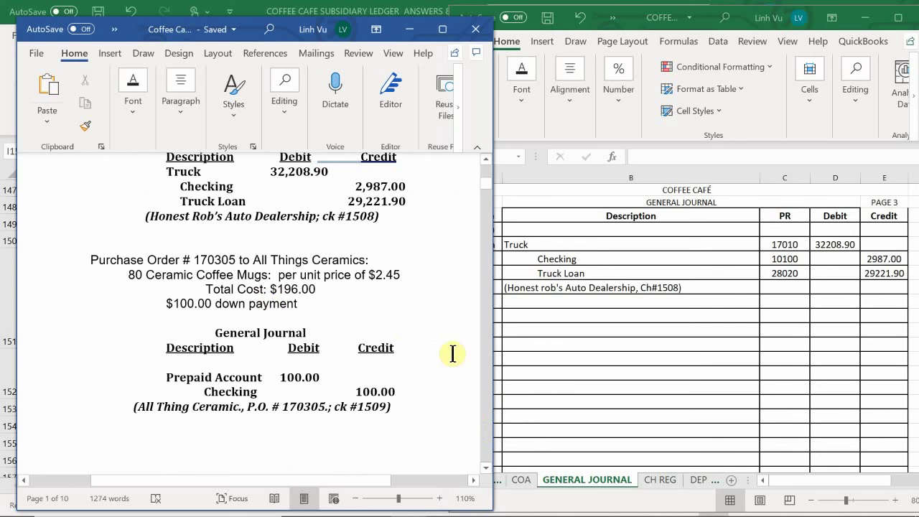
pyautogui.scroll(1, 451, 354)
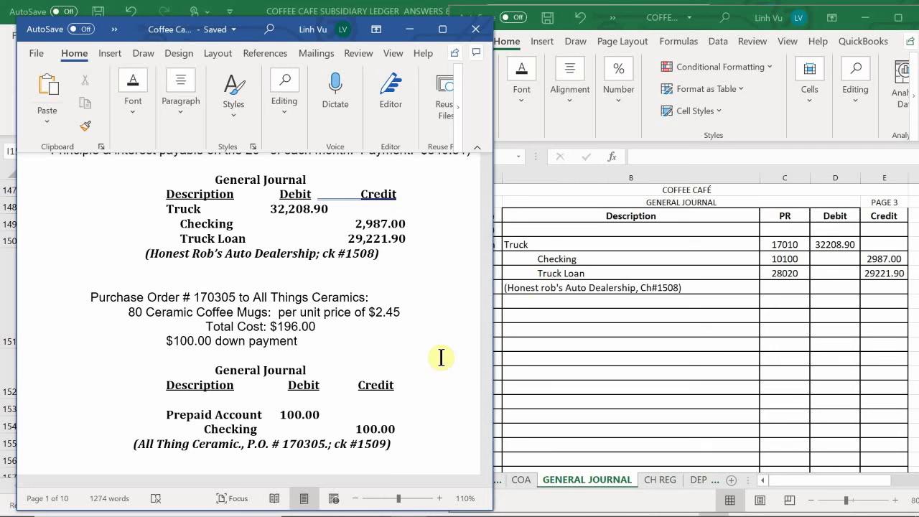
# Step: On the PO sheet, date purchase order 170305 8-Jun in A9
pyautogui.click(690, 481)
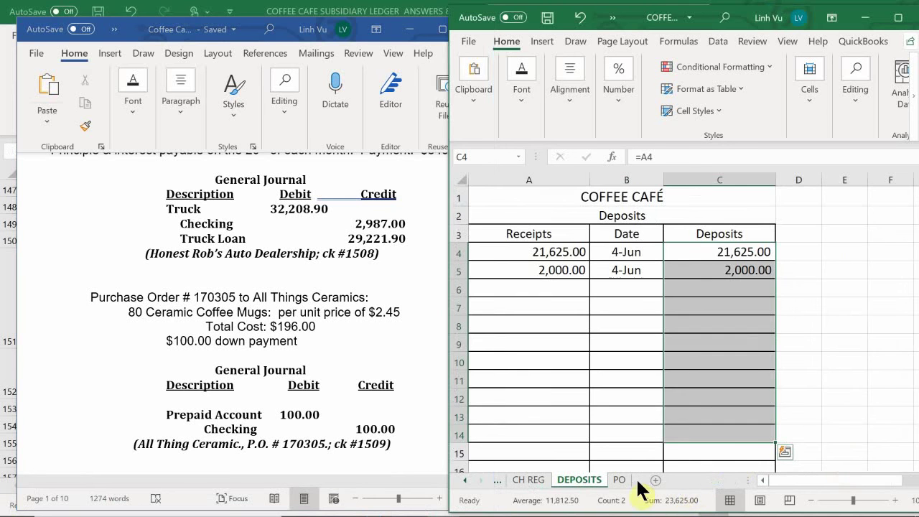
pyautogui.click(619, 480)
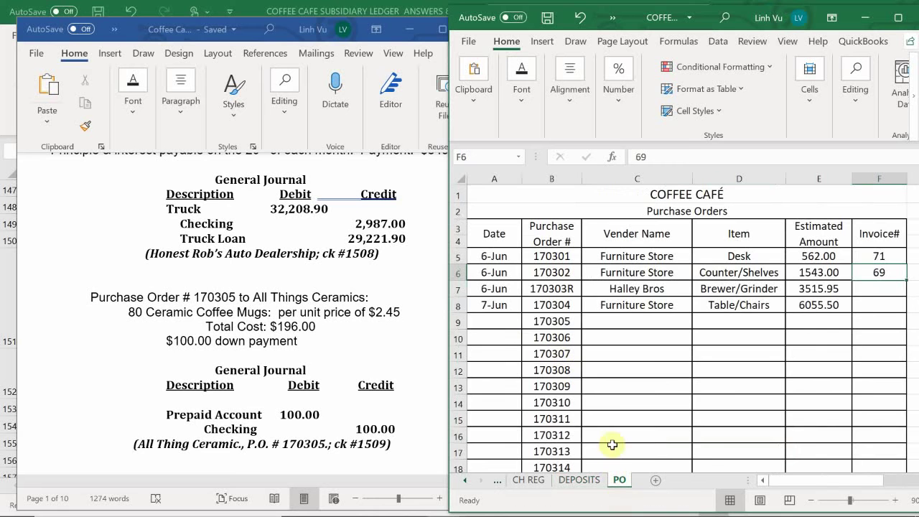
pyautogui.click(488, 324)
pyautogui.write('6')
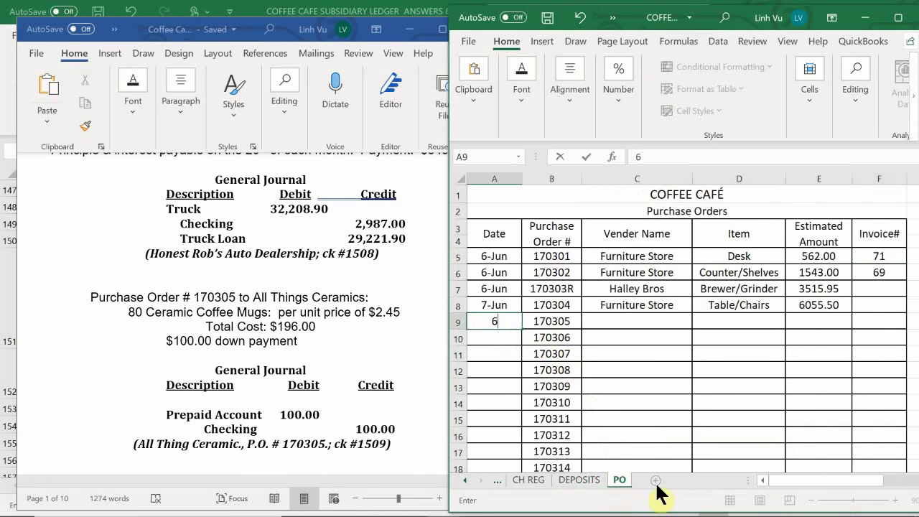
pyautogui.write('/')
pyautogui.write('8')
pyautogui.press('Return')
pyautogui.press('Right')
pyautogui.press('Right')
pyautogui.press('Up')
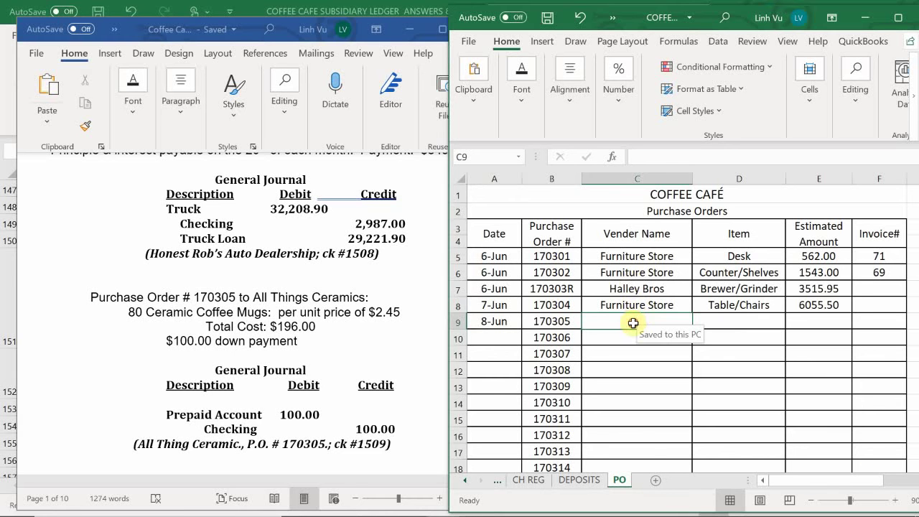
# Step: Fill in vendor All Things Ceramics, item 80 Mugs and estimated amount 196
pyautogui.write('A')
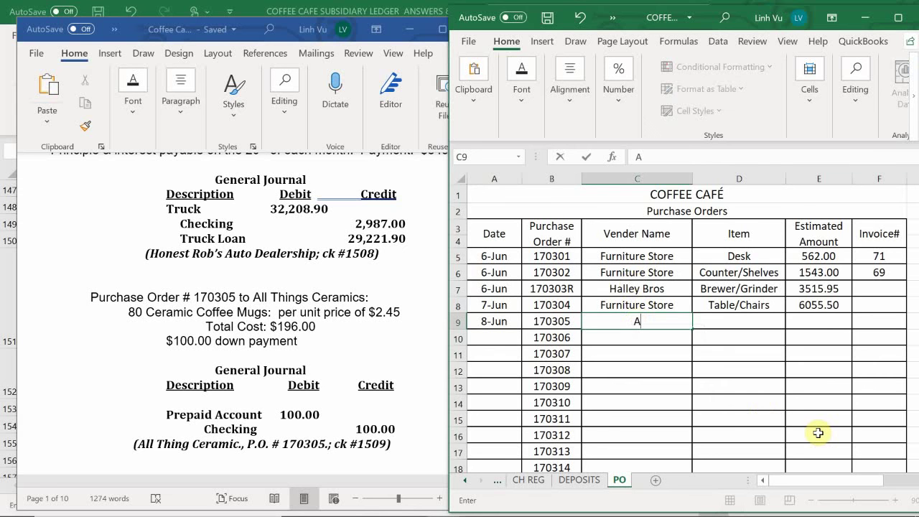
pyautogui.write('ll Things C')
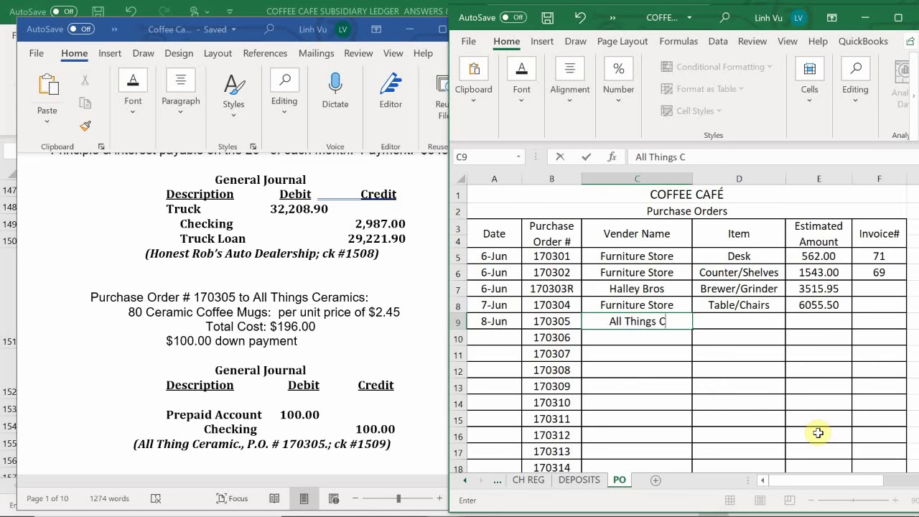
pyautogui.write('eramic')
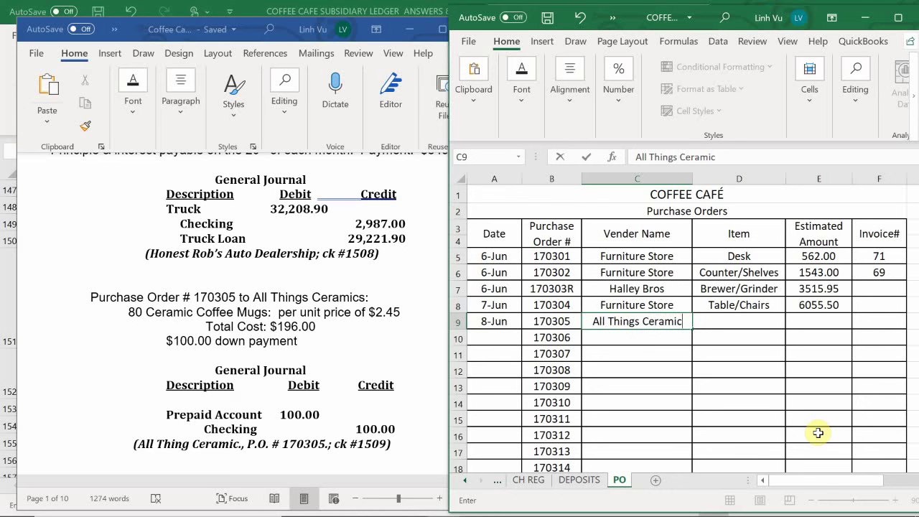
pyautogui.write('s')
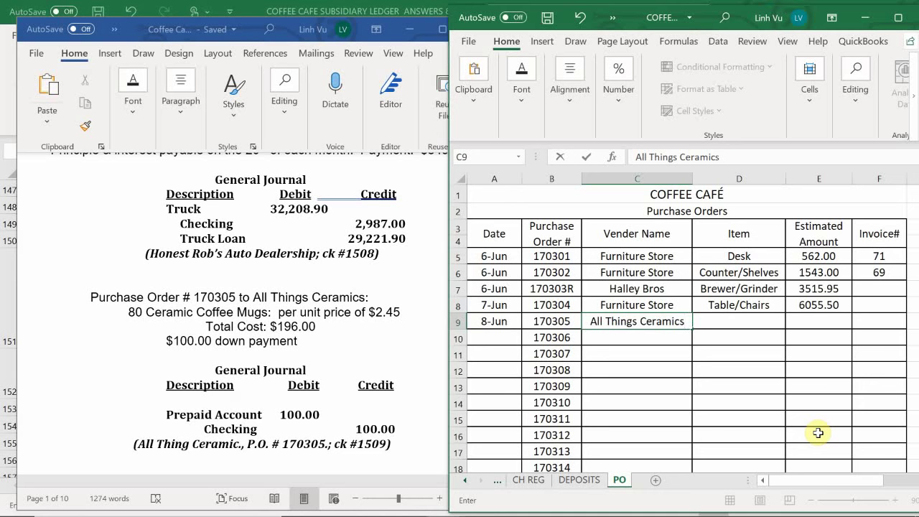
pyautogui.press('Tab')
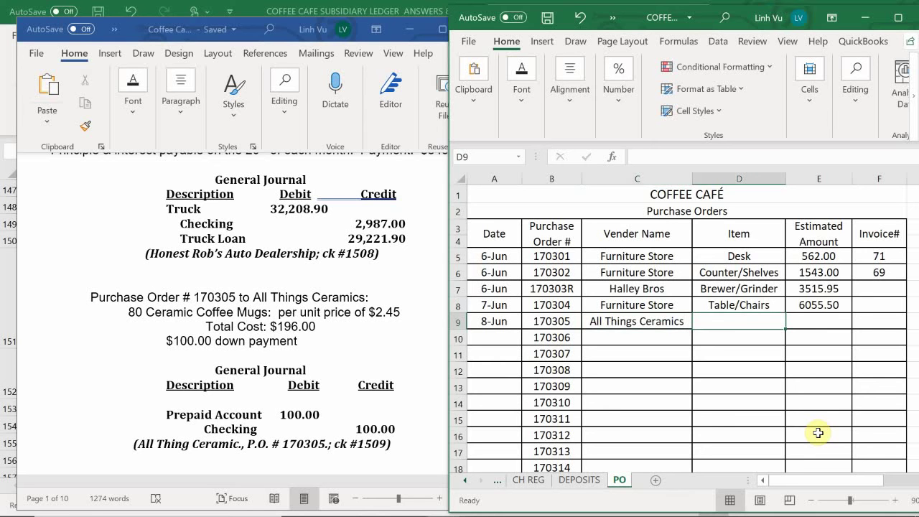
pyautogui.write('80 ')
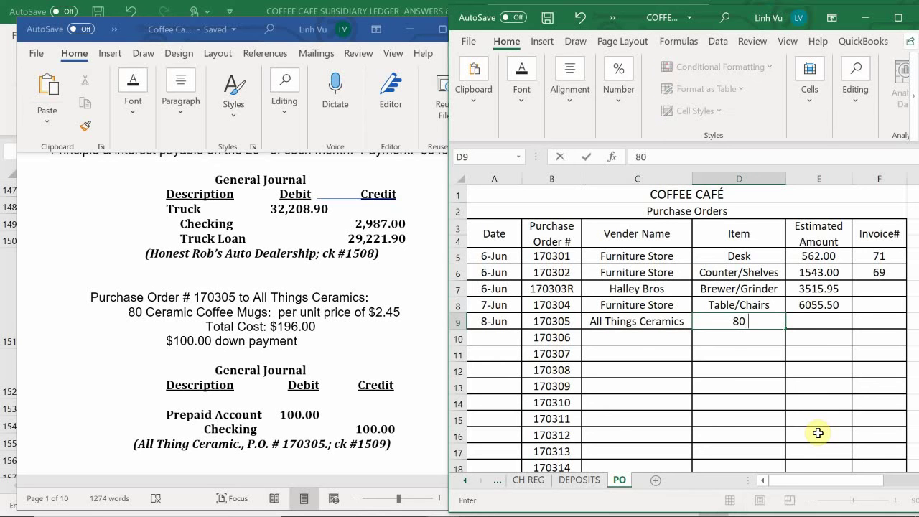
pyautogui.write('Mugs')
pyautogui.hotkey('ctrl', 'Return')
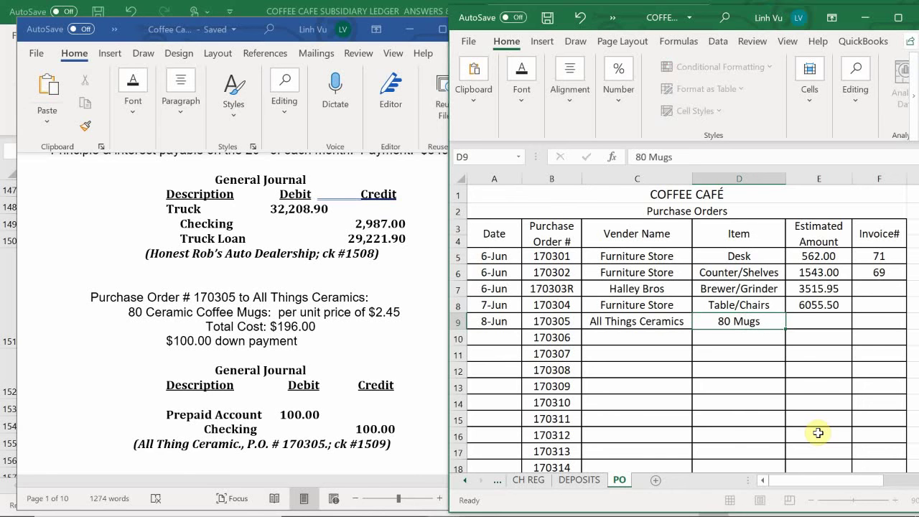
pyautogui.press('Tab')
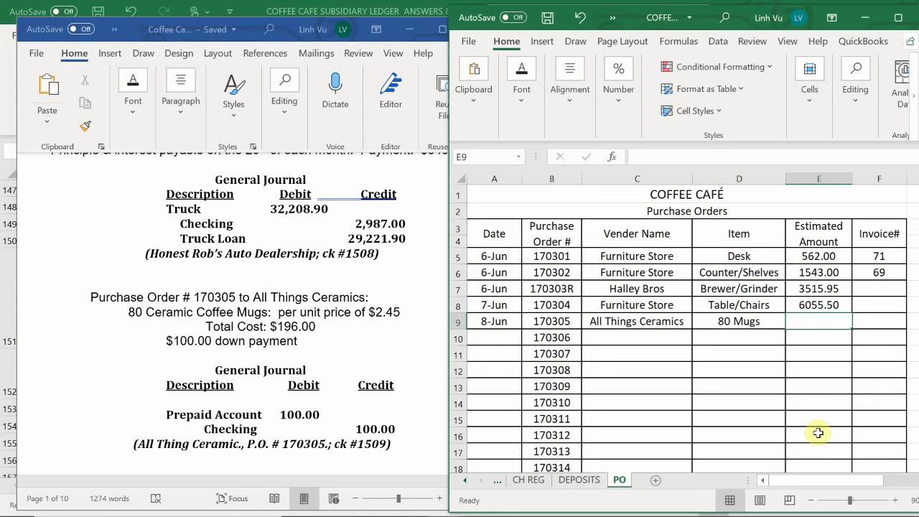
pyautogui.write('196')
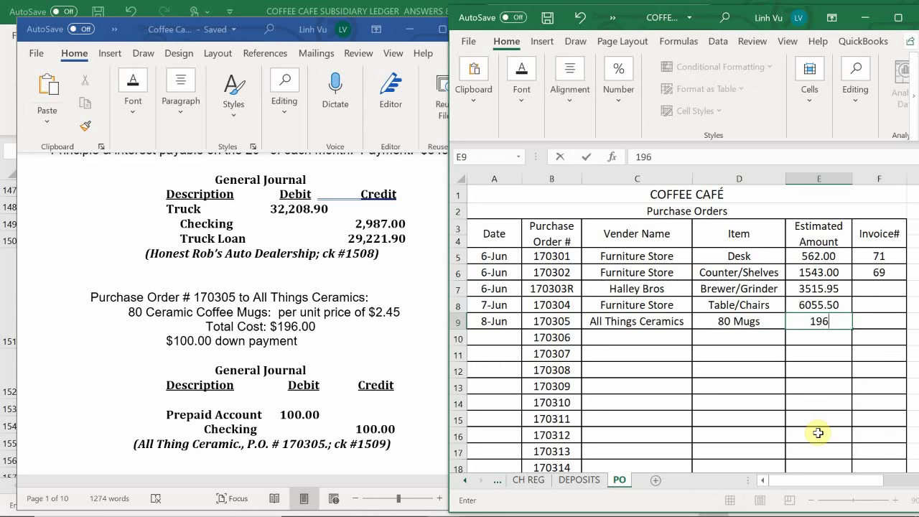
pyautogui.press('Return')
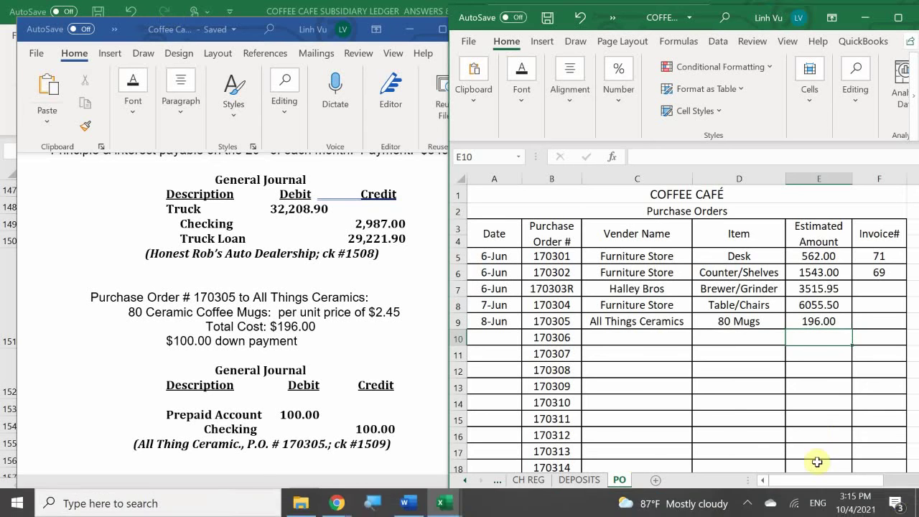
# Step: On the GENERAL JOURNAL sheet, enter 8-Jun in A94 for the next entry
pyautogui.click(530, 481)
pyautogui.click(464, 480)
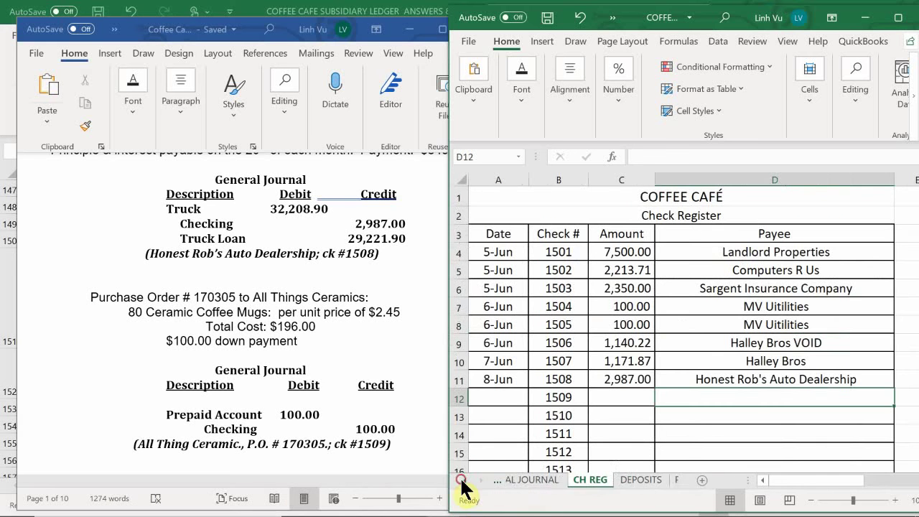
pyautogui.click(530, 480)
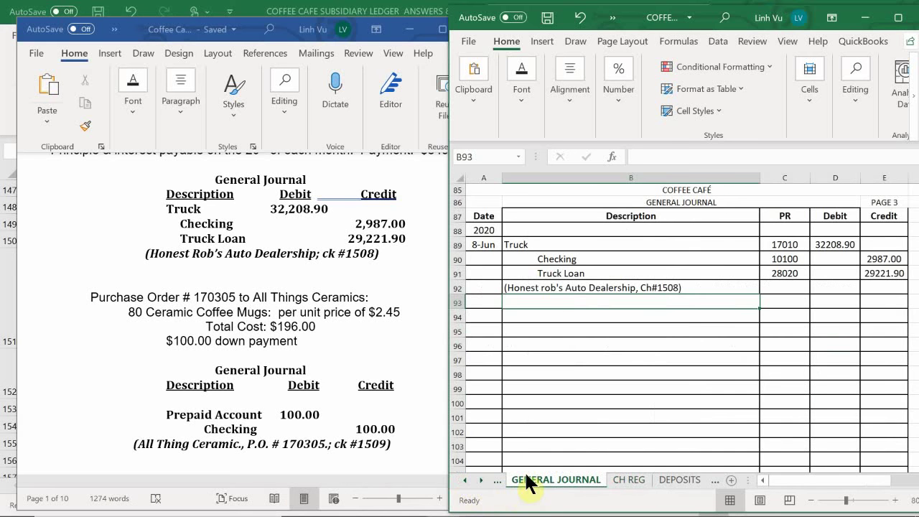
pyautogui.click(492, 316)
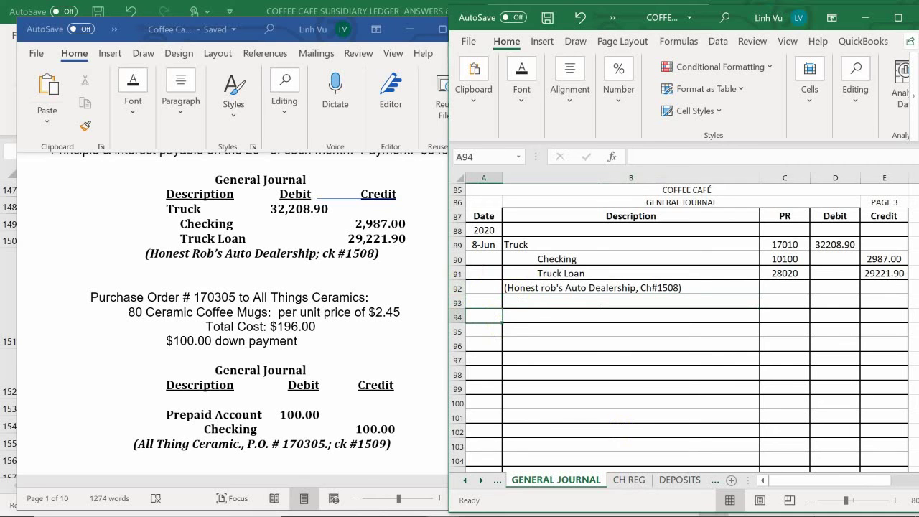
pyautogui.write('6/8')
pyautogui.press('Tab')
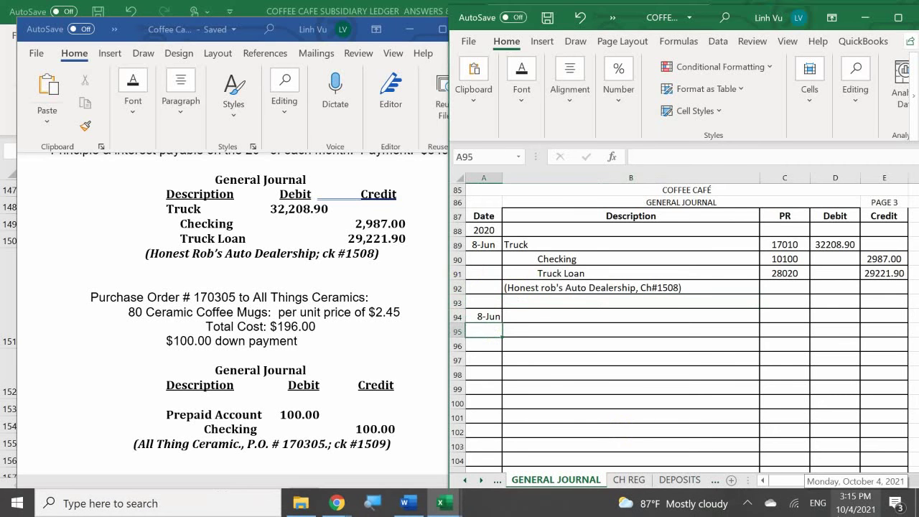
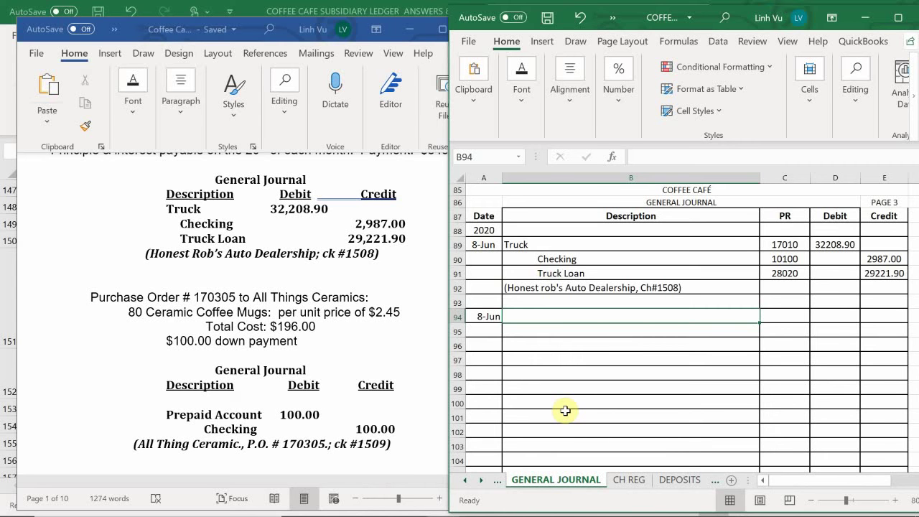
# Step: Enter the descriptions prepaid Accounts and Checking with PR 18600 and 10100
pyautogui.write('prepaid a')
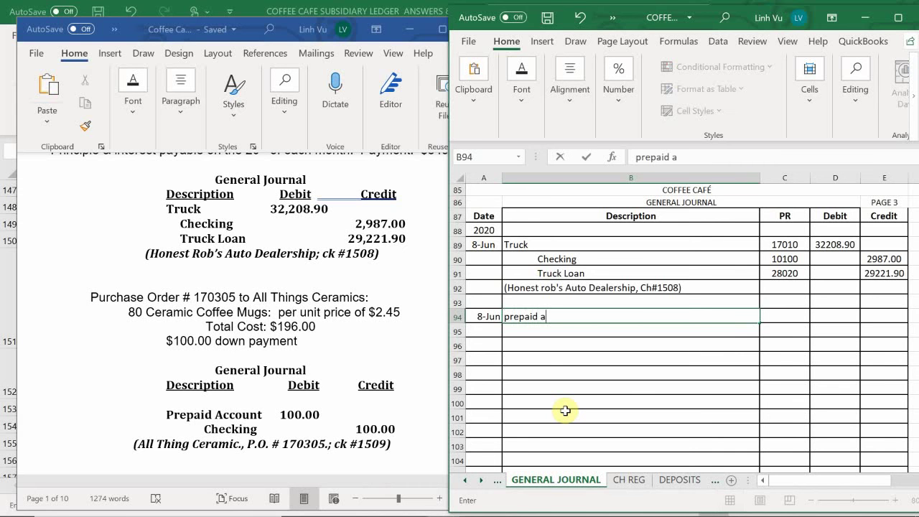
pyautogui.press('BackSpace')
pyautogui.write('Accounts')
pyautogui.press('Return')
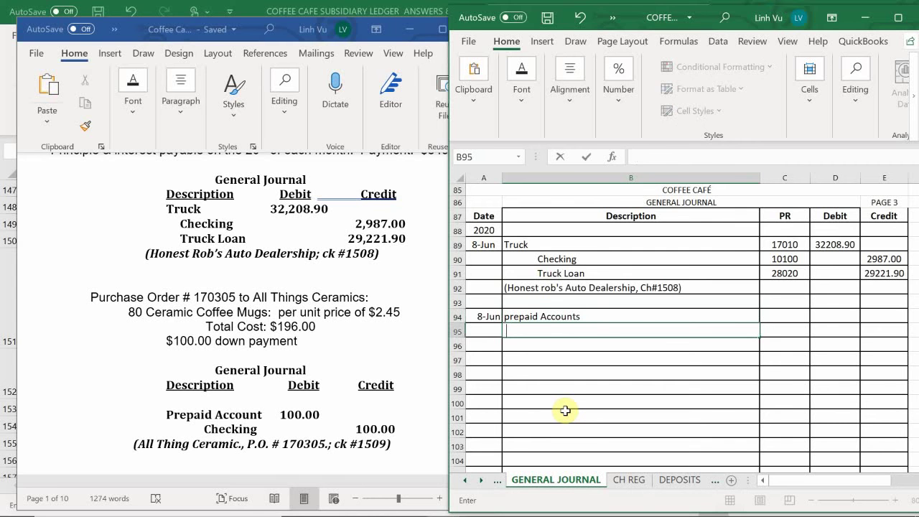
pyautogui.write('Checking')
pyautogui.press('Tab')
pyautogui.press('Up')
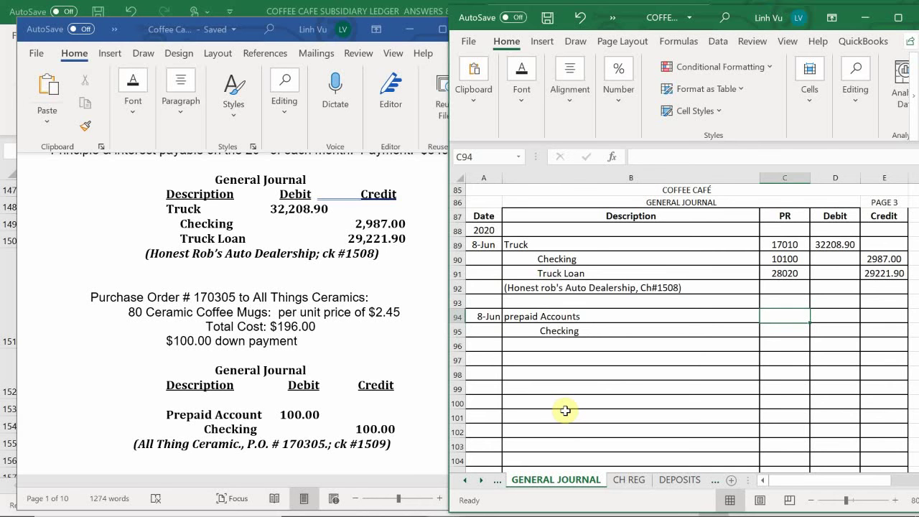
pyautogui.write('18600')
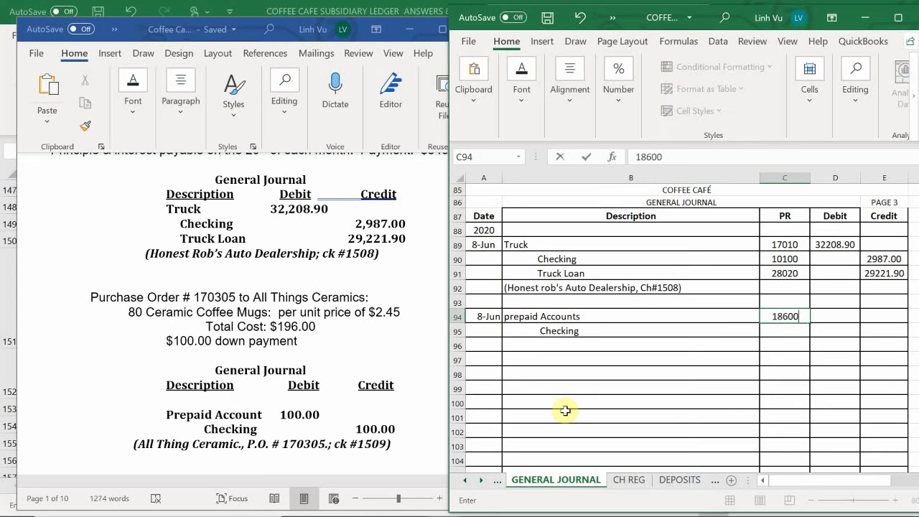
pyautogui.press('Return')
pyautogui.write('10100')
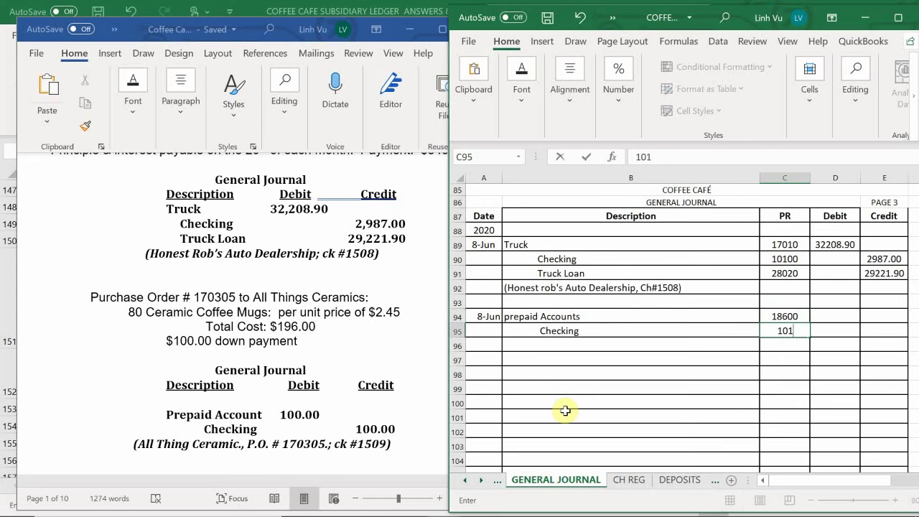
pyautogui.press('Return')
# Step: Debit 100 to prepaid Accounts in D94 and credit Checking with =D94 in E95
pyautogui.press('Right')
pyautogui.press('Up')
pyautogui.press('Up')
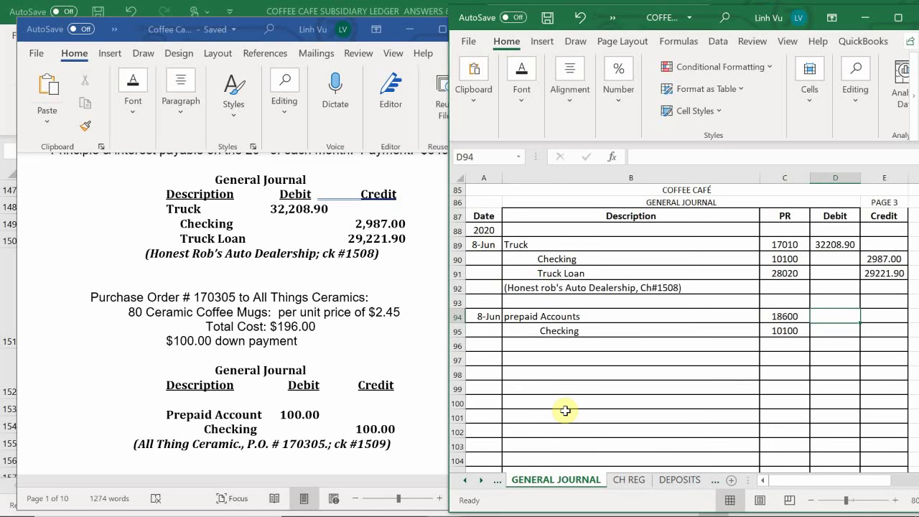
pyautogui.write('100')
pyautogui.press('Return')
pyautogui.press('Right')
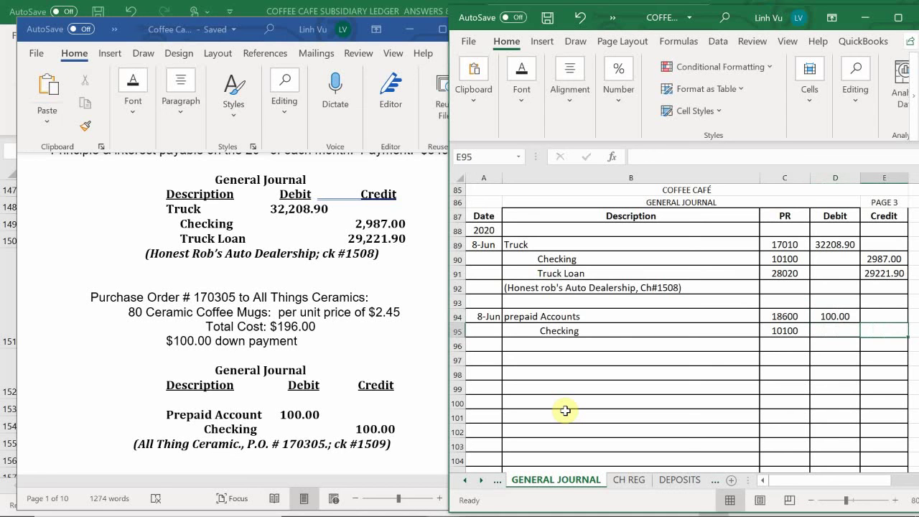
pyautogui.write('=')
pyautogui.press('Up')
pyautogui.press('Left')
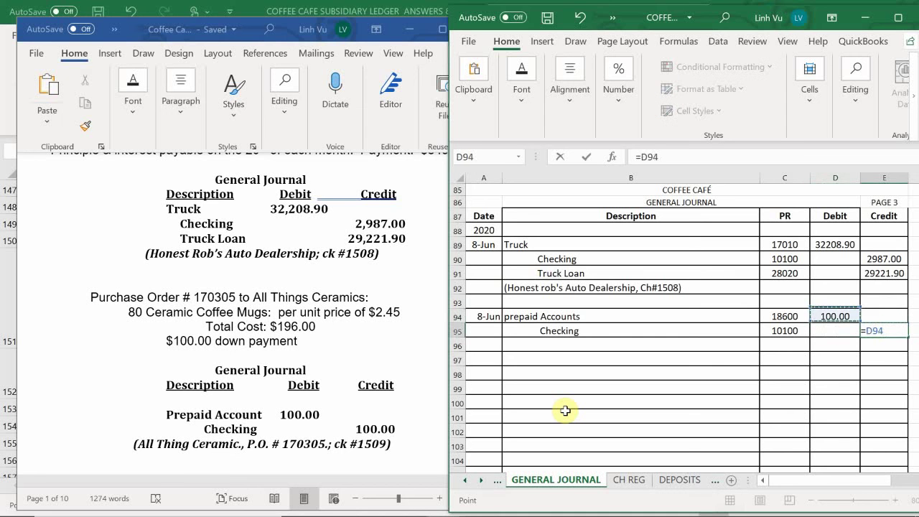
pyautogui.press('Return')
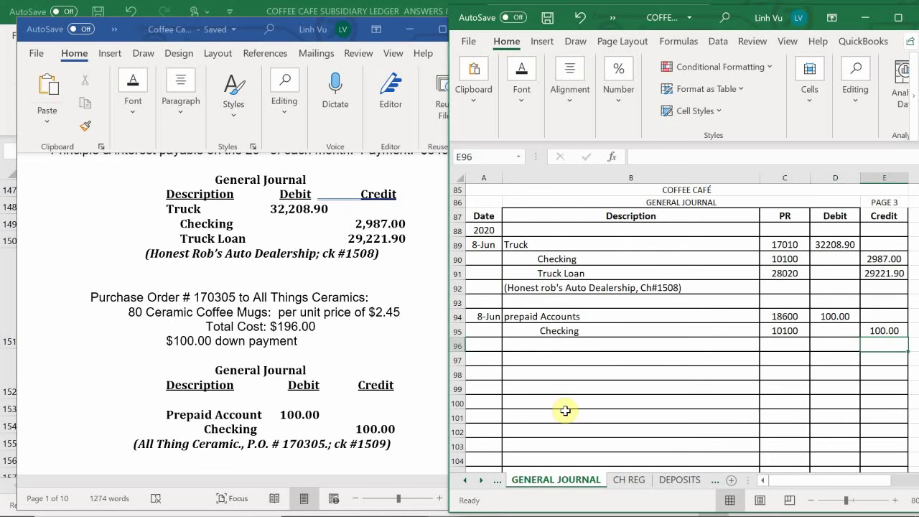
# Step: Type the explanation (All Things Ceramics, PO#170305, CH#1509) in B96
pyautogui.click(541, 345)
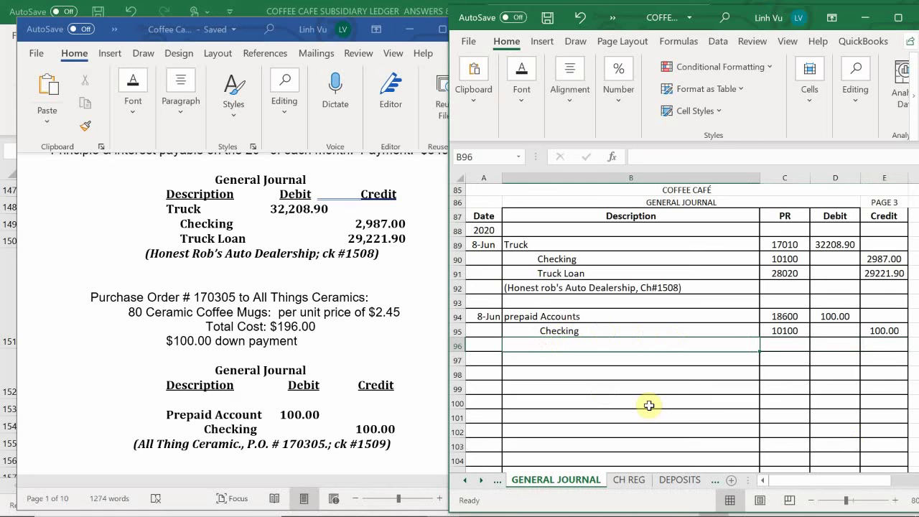
pyautogui.write('(')
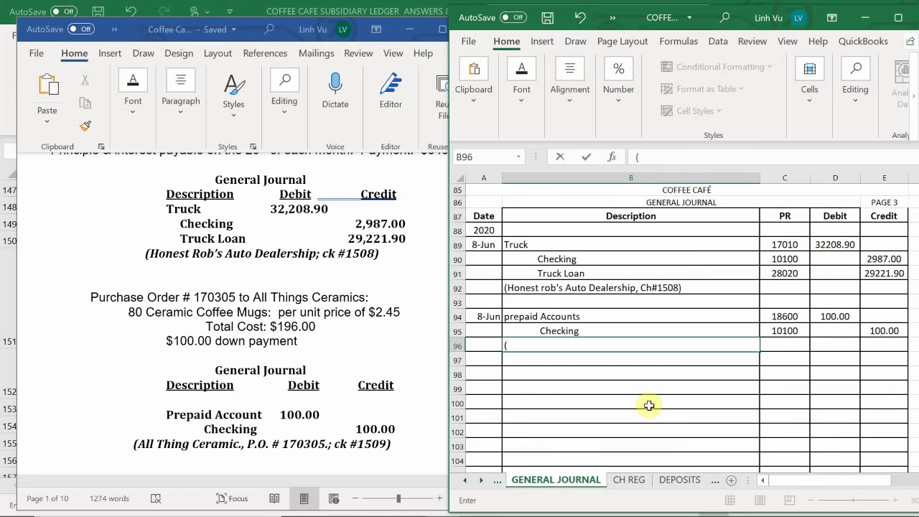
pyautogui.write('All Things Ceram')
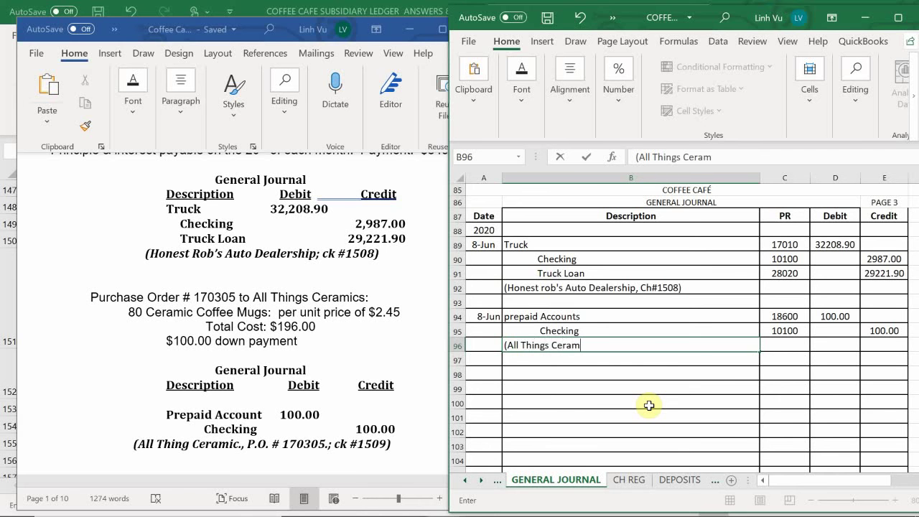
pyautogui.write('ics,')
pyautogui.write('PO#1703')
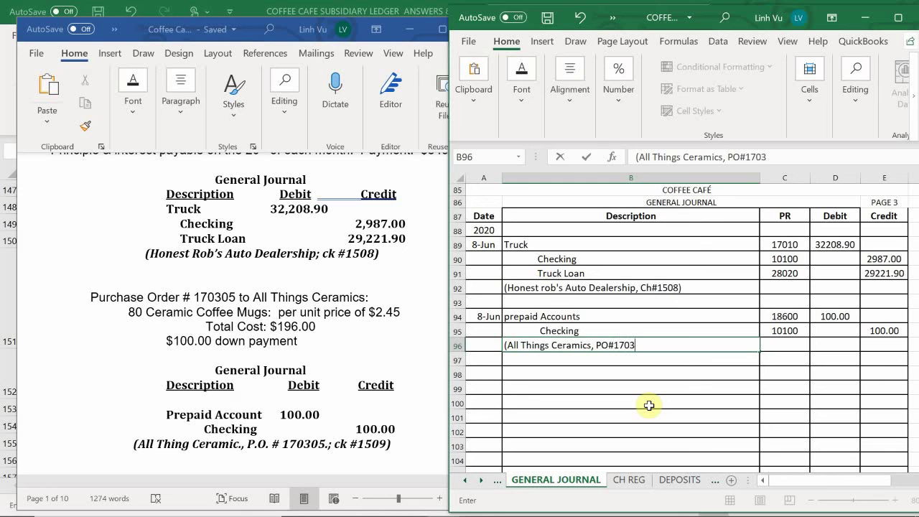
pyautogui.write('05, CH#15')
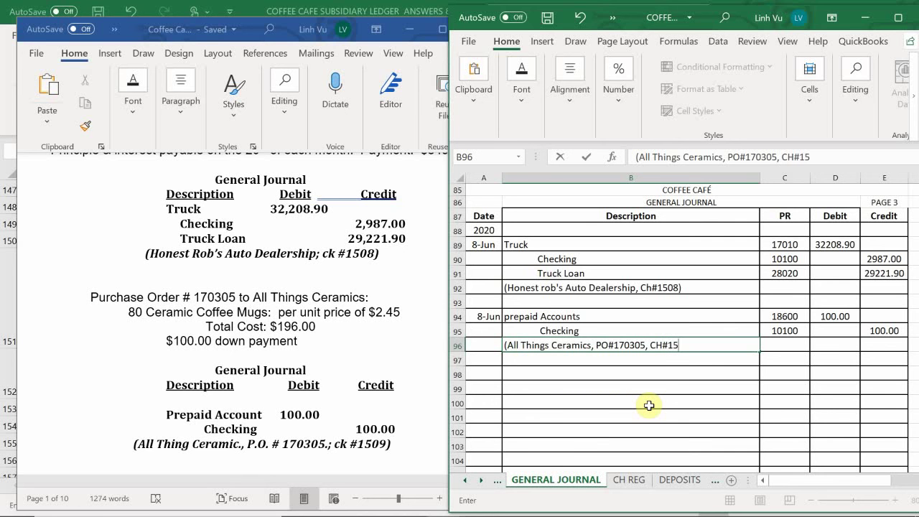
pyautogui.write('09)')
pyautogui.press('Return')
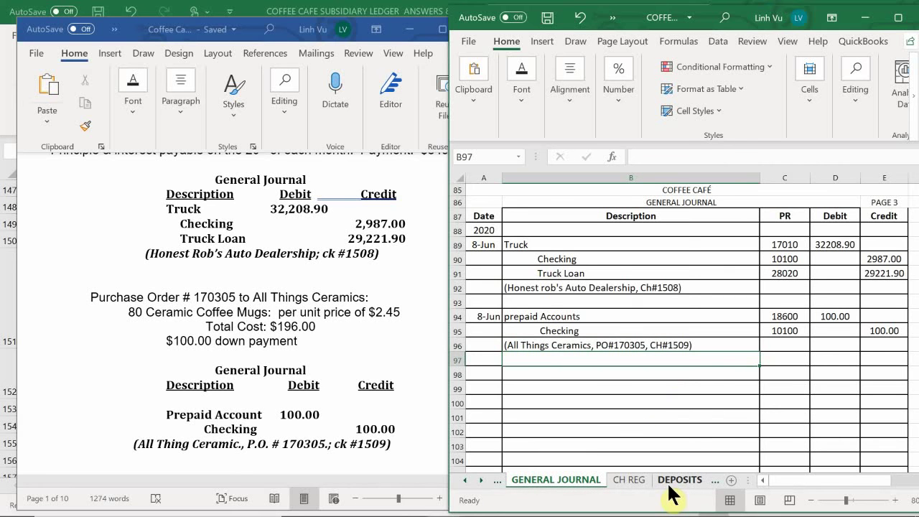
# Step: On the CH REG sheet, date check 1509 as 8-Jun
pyautogui.click(714, 490)
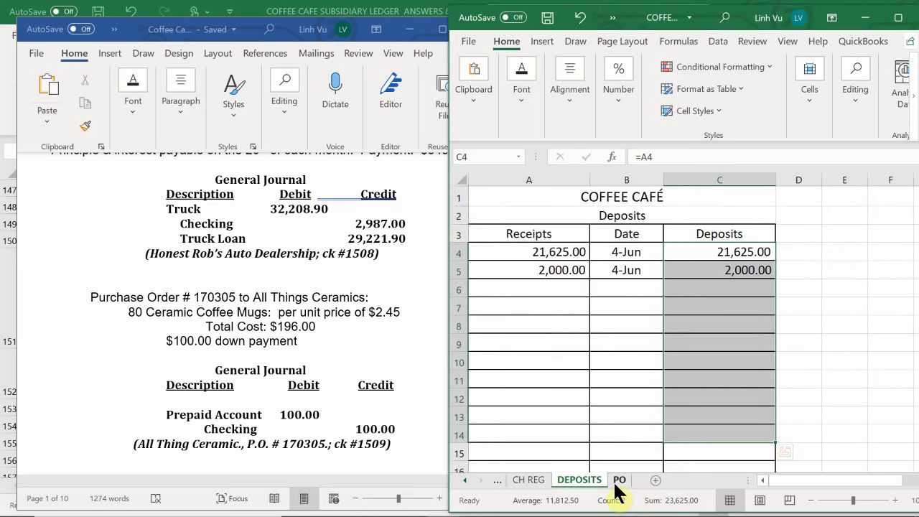
pyautogui.click(546, 483)
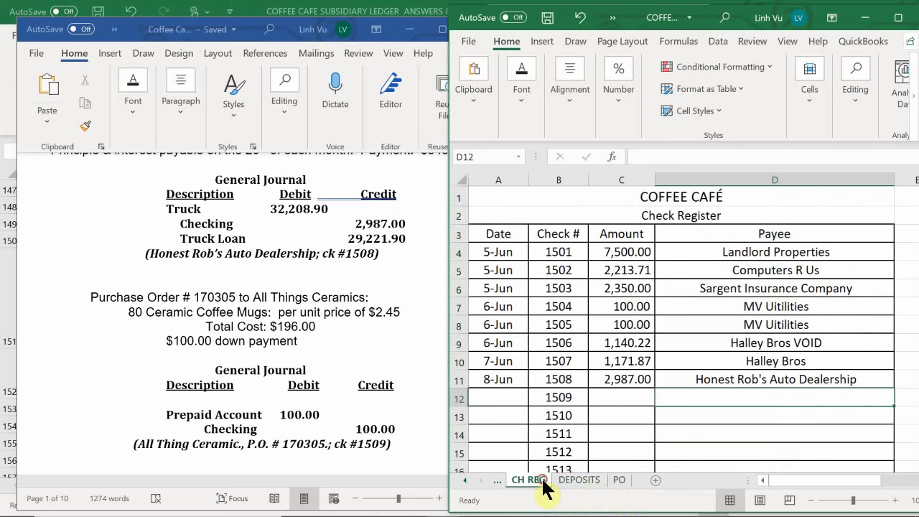
pyautogui.scroll(-1, 554, 362)
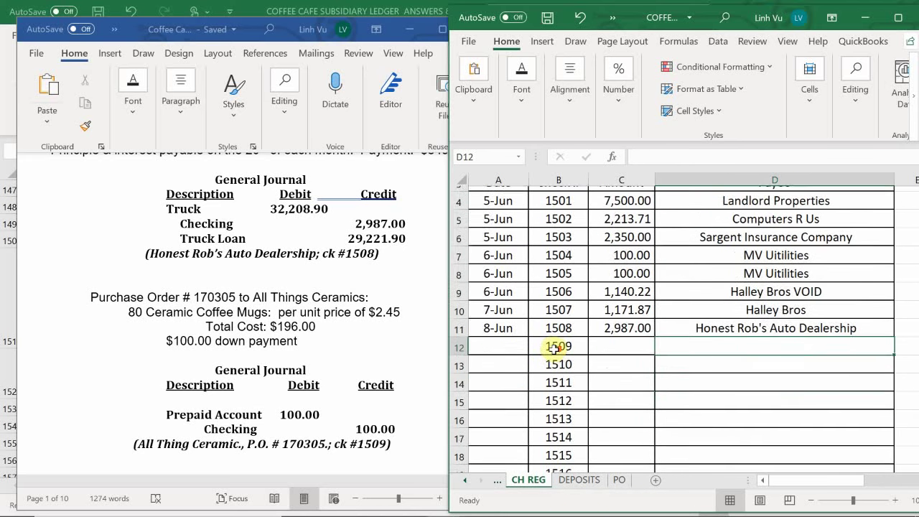
pyautogui.click(501, 345)
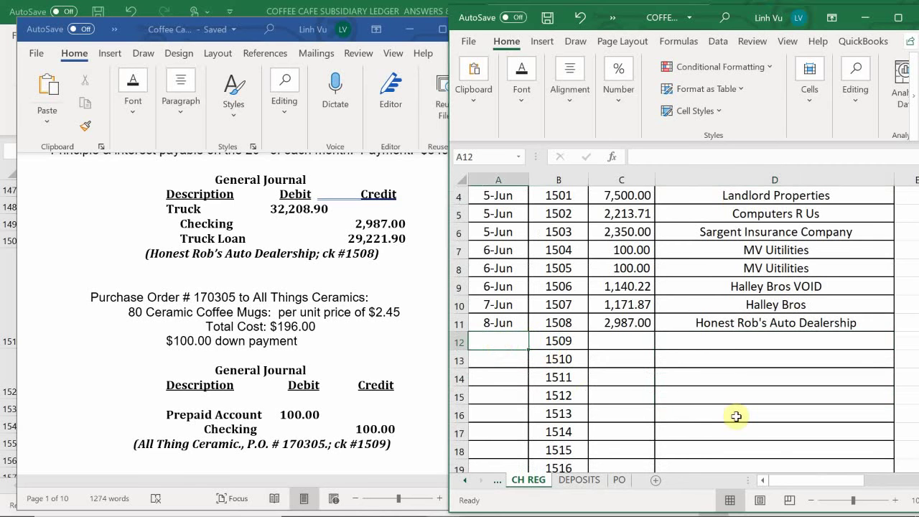
pyautogui.write('6')
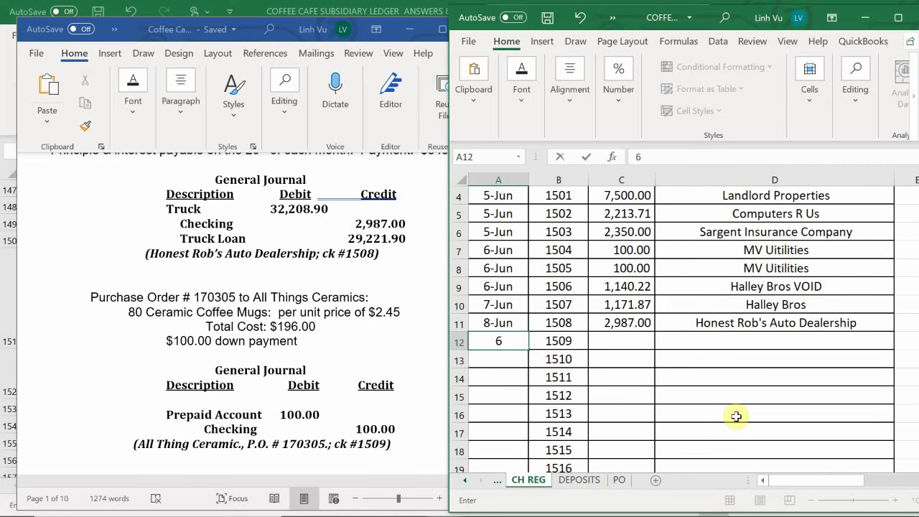
pyautogui.write('*8')
pyautogui.press('Return')
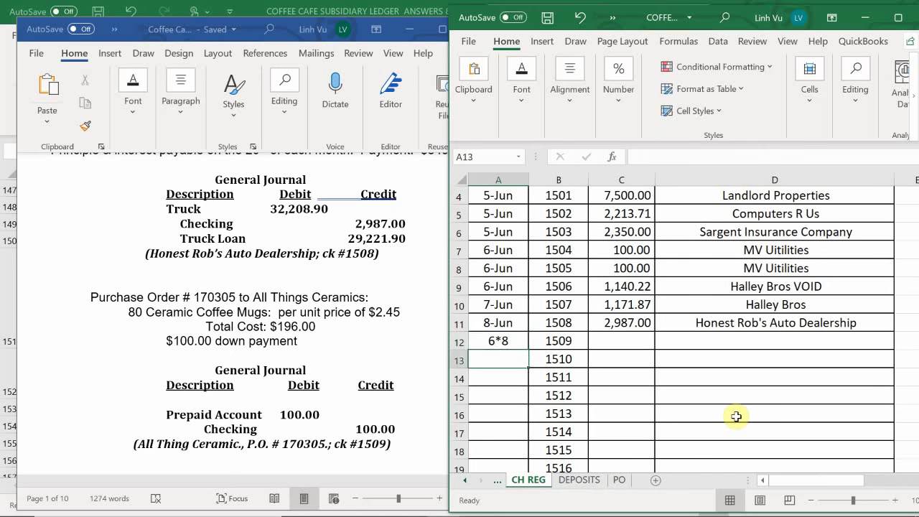
pyautogui.press('Up')
pyautogui.write('6')
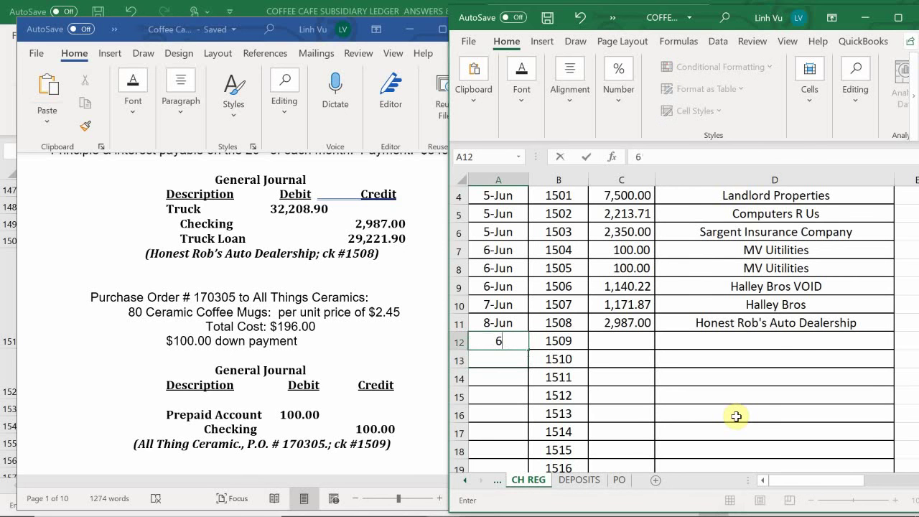
pyautogui.write('/8+')
pyautogui.press('BackSpace')
pyautogui.press('Return')
# Step: Record a 100.00 amount and payee All Things Ceramics for check 1509
pyautogui.press('Right')
pyautogui.press('Right')
pyautogui.press('Up')
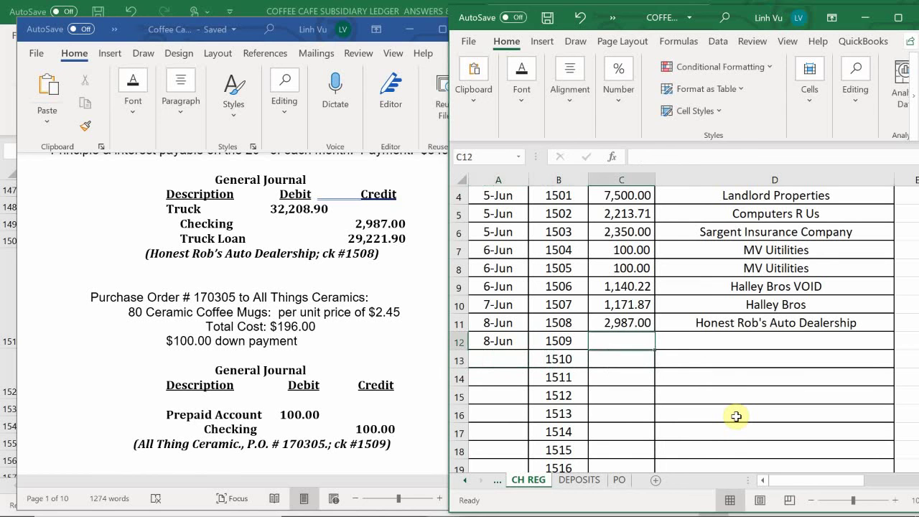
pyautogui.write('100')
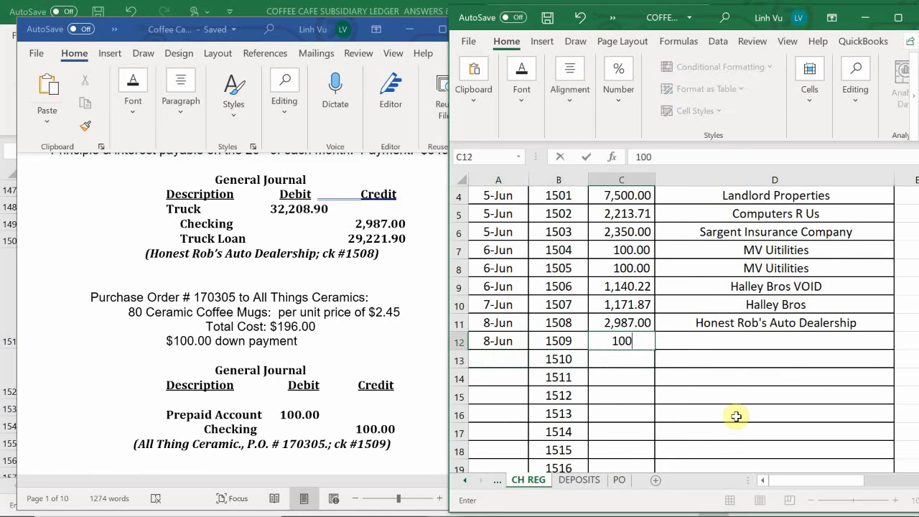
pyautogui.press('Return')
pyautogui.press('Right')
pyautogui.press('Up')
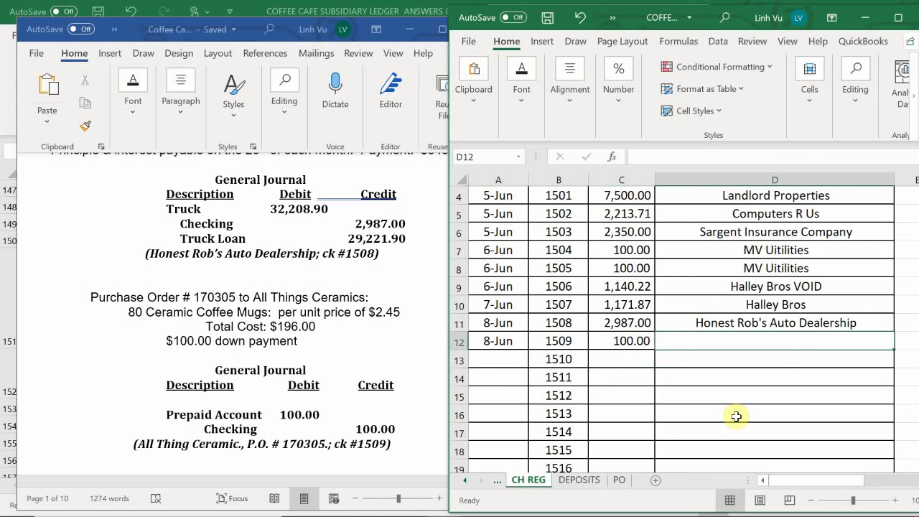
pyautogui.write('All ')
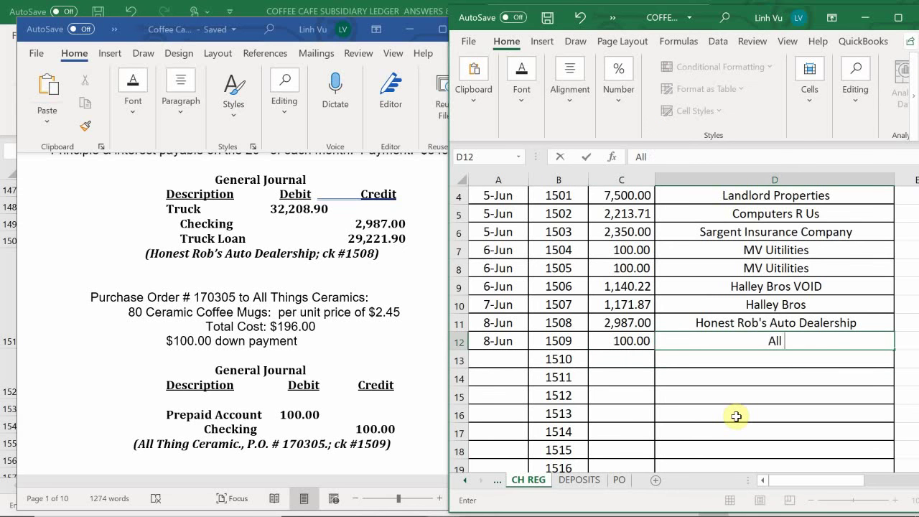
pyautogui.write('Things Cer')
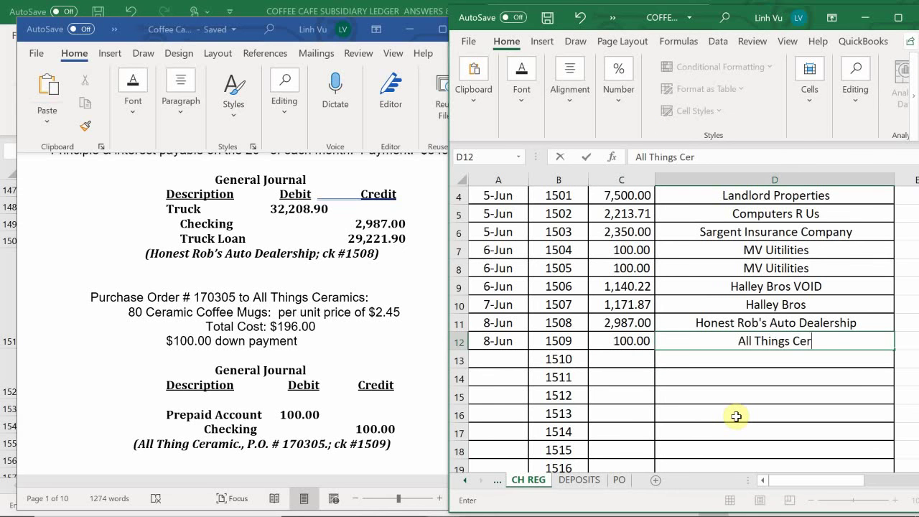
pyautogui.write('amics')
pyautogui.press('Return')
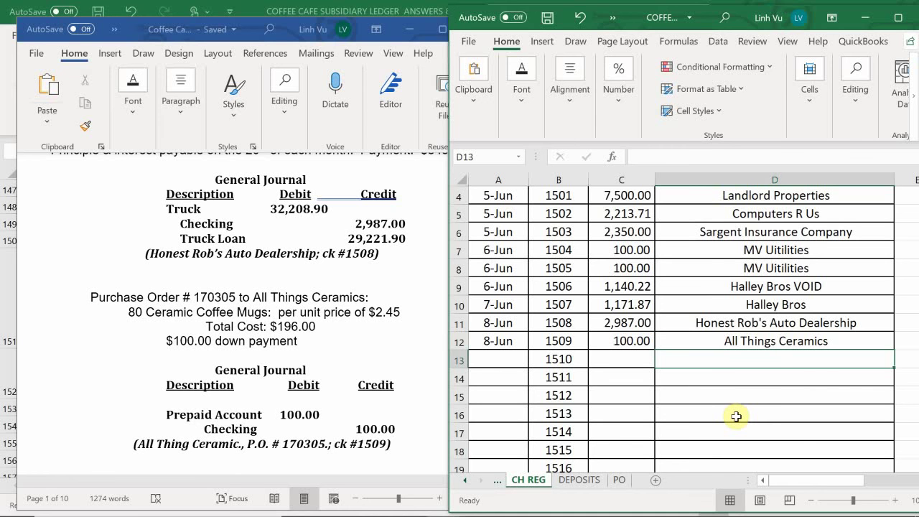
# Step: Visit DEPOSITS, return to CH REG, and scroll the sheet tabs to reveal GENERAL JOURNAL
pyautogui.moveTo(613, 506)
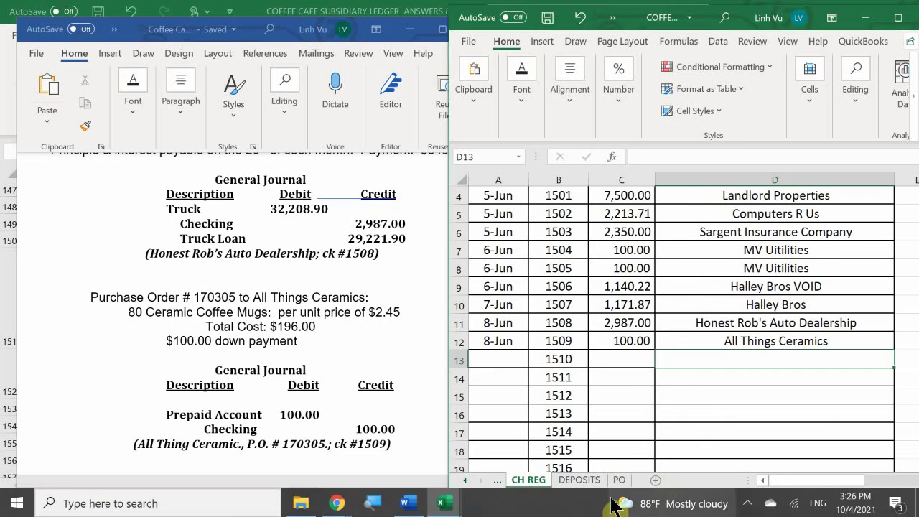
pyautogui.click(580, 481)
pyautogui.click(528, 482)
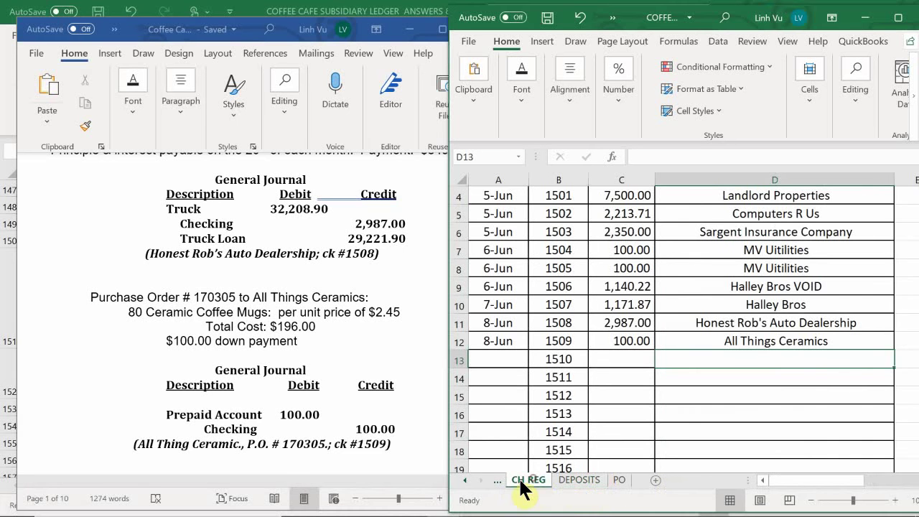
pyautogui.click(464, 479)
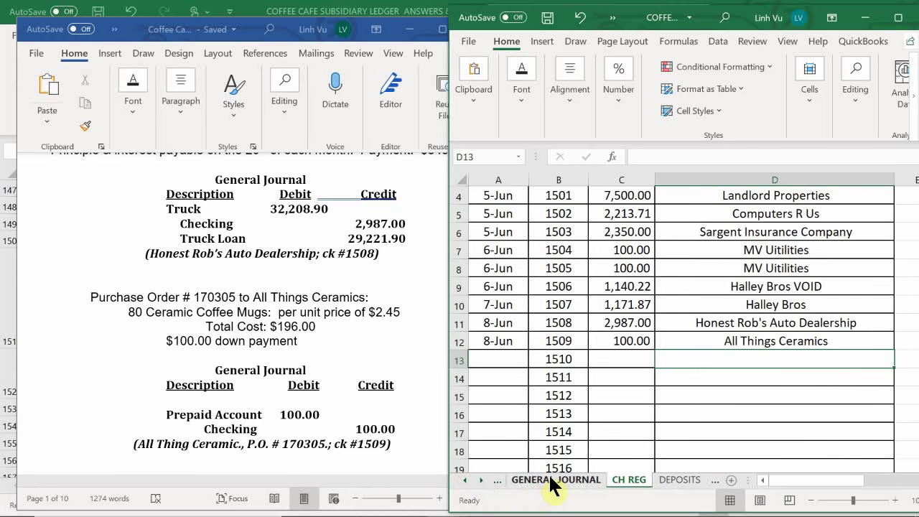
# Step: Check the GENERAL JOURNAL entry, then bring the ledger workbook forward on LIABILITIES
pyautogui.click(551, 480)
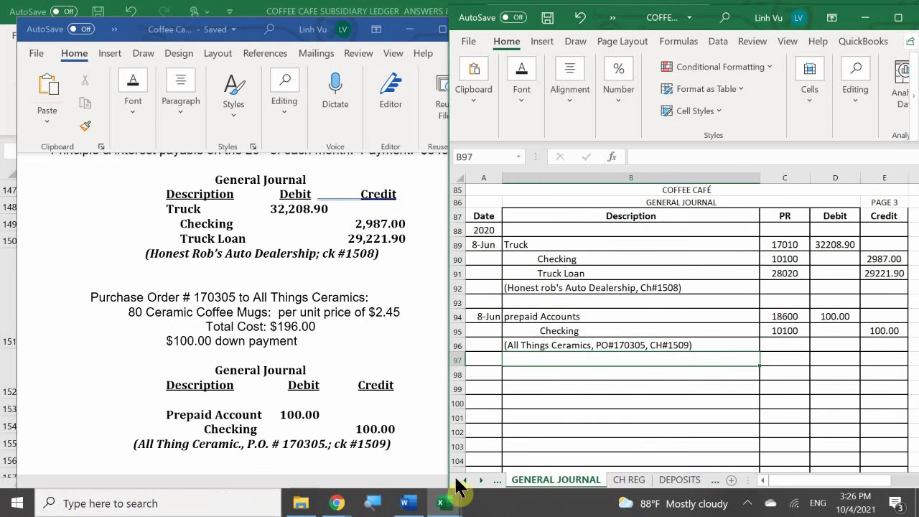
pyautogui.moveTo(440, 508)
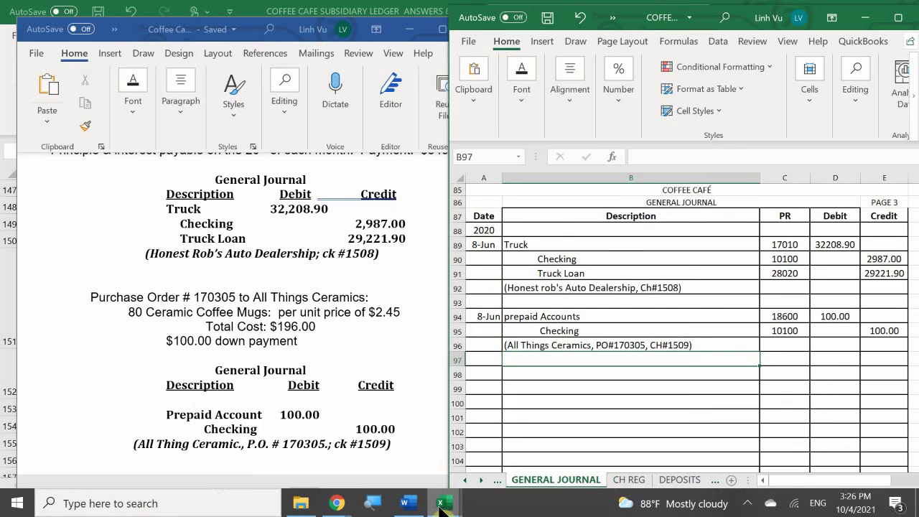
pyautogui.click(359, 467)
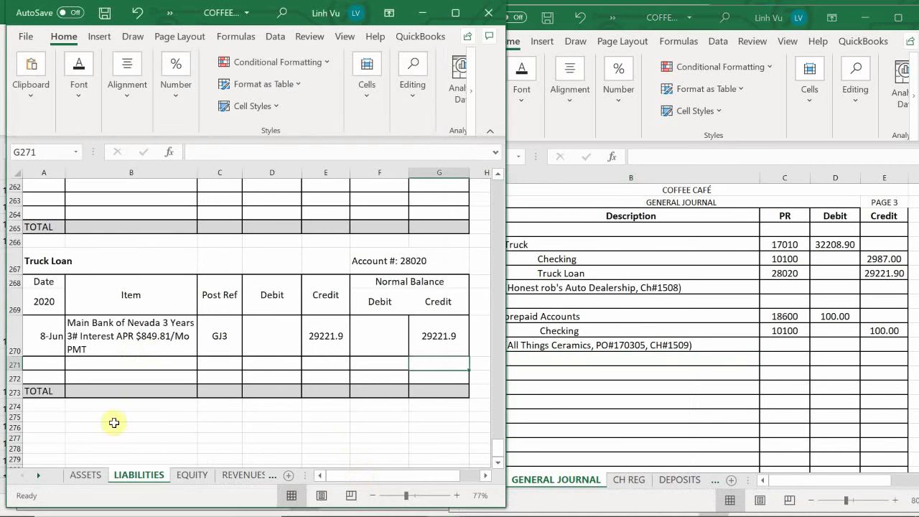
pyautogui.scroll(20, 114, 423)
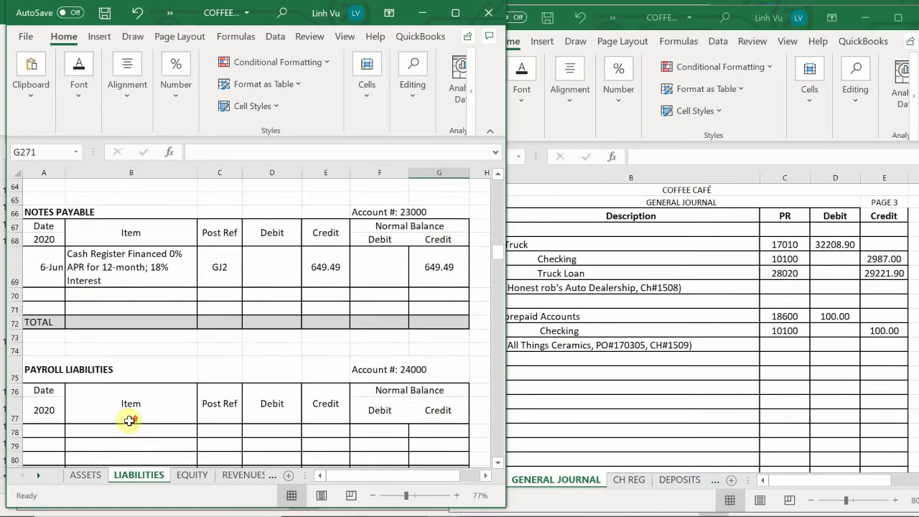
pyautogui.scroll(20, 129, 421)
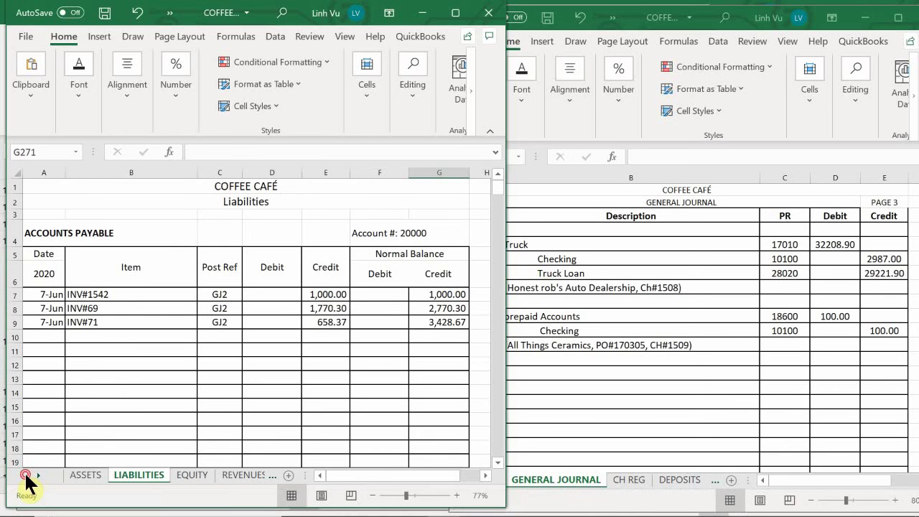
# Step: Open the ASSETS sheet at the empty Ceramic Coffee Mugs account 12050
pyautogui.click(30, 476)
pyautogui.click(30, 476)
pyautogui.click(84, 474)
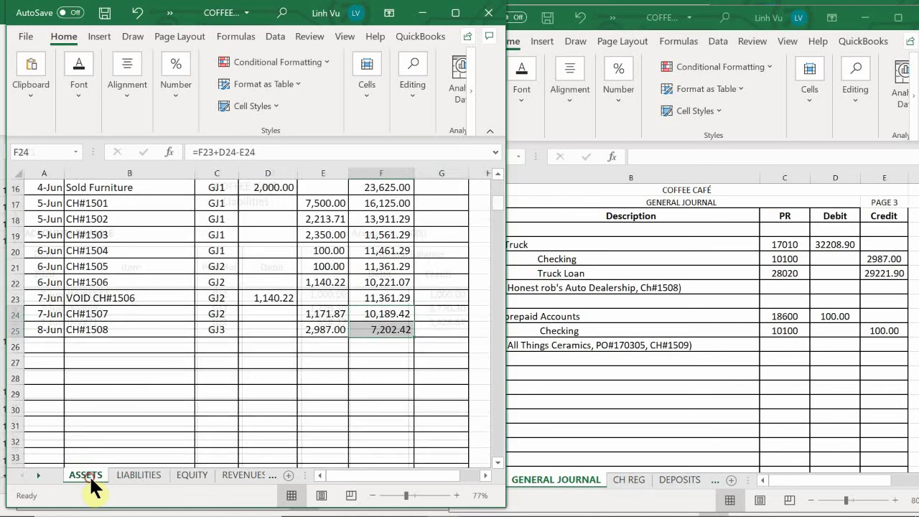
pyautogui.scroll(1, 143, 391)
pyautogui.scroll(-20, 143, 392)
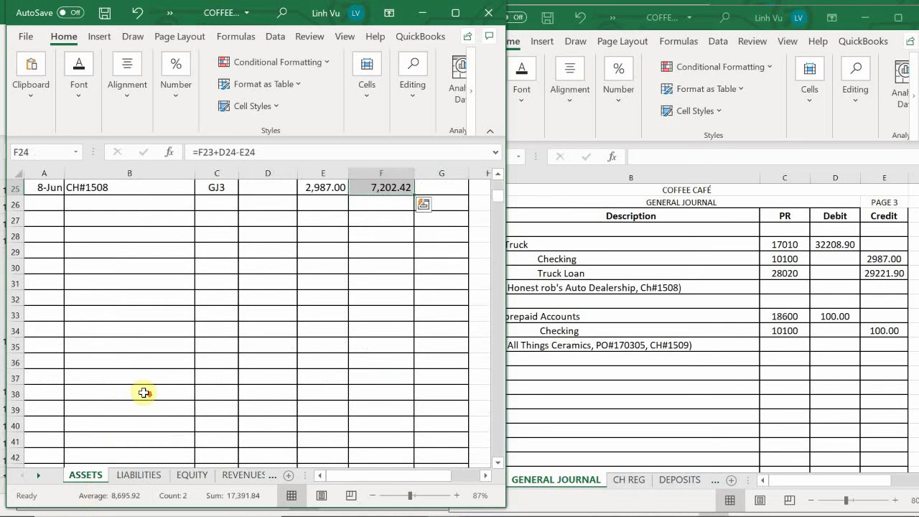
pyautogui.scroll(-20, 144, 394)
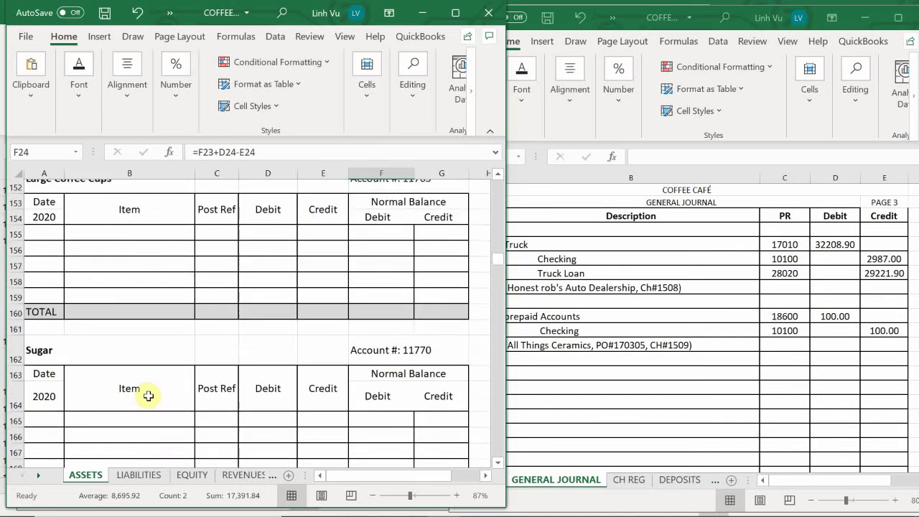
pyautogui.scroll(-20, 148, 395)
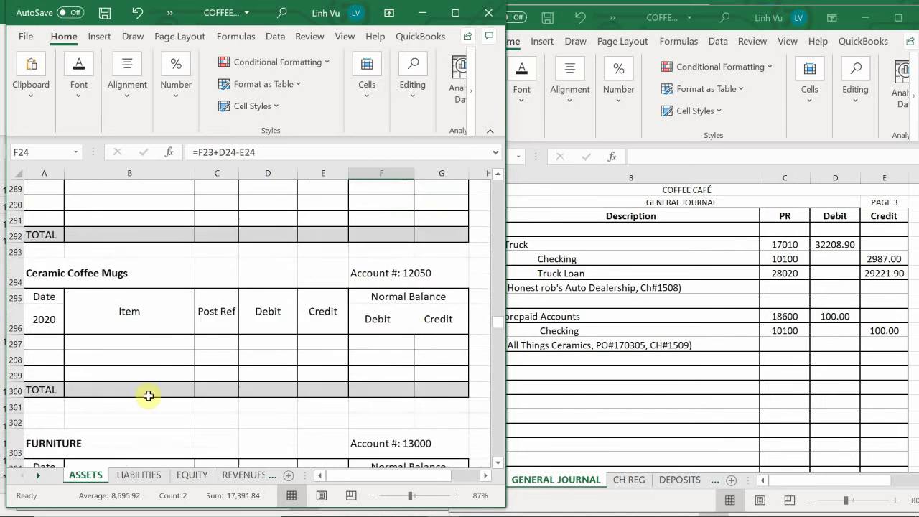
# Step: Scroll the ASSETS sheet to the Prepaid Accounts 18600 block with its 7,826.04 balance
pyautogui.scroll(-15, 149, 396)
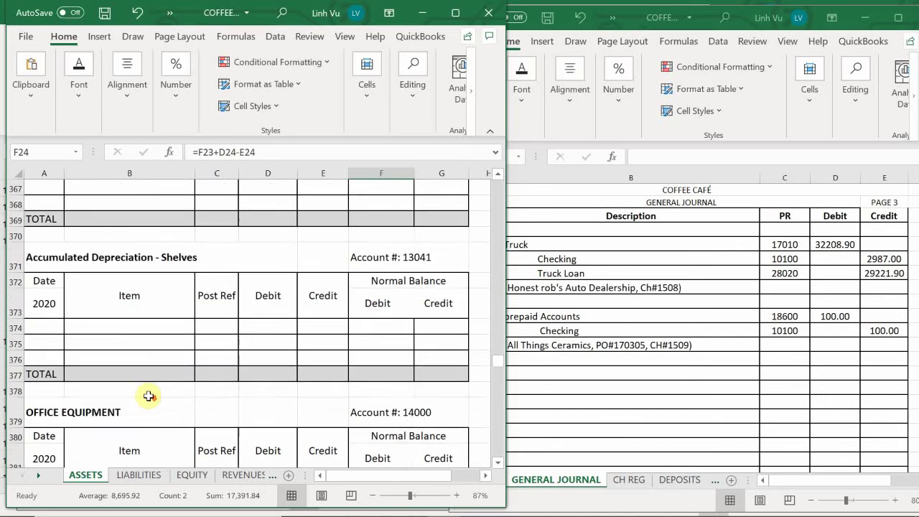
pyautogui.scroll(-1, 149, 396)
pyautogui.scroll(4, 149, 396)
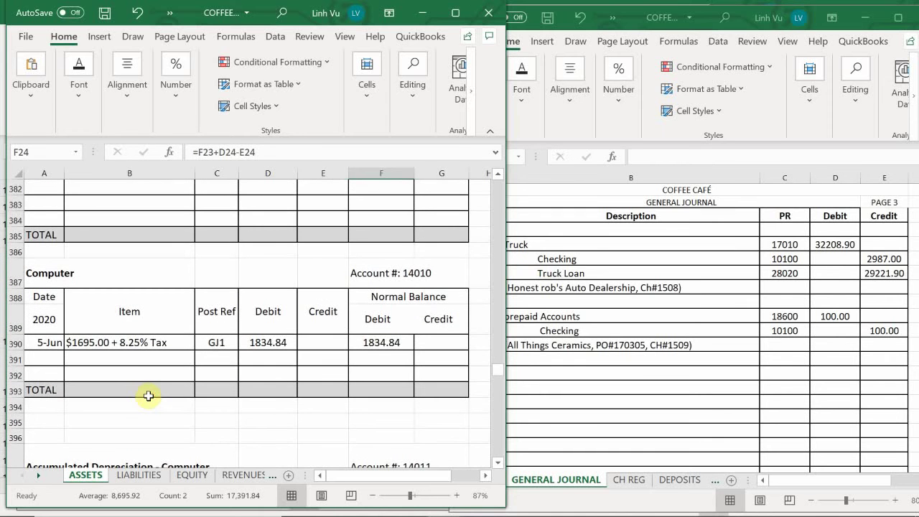
pyautogui.scroll(-14, 149, 395)
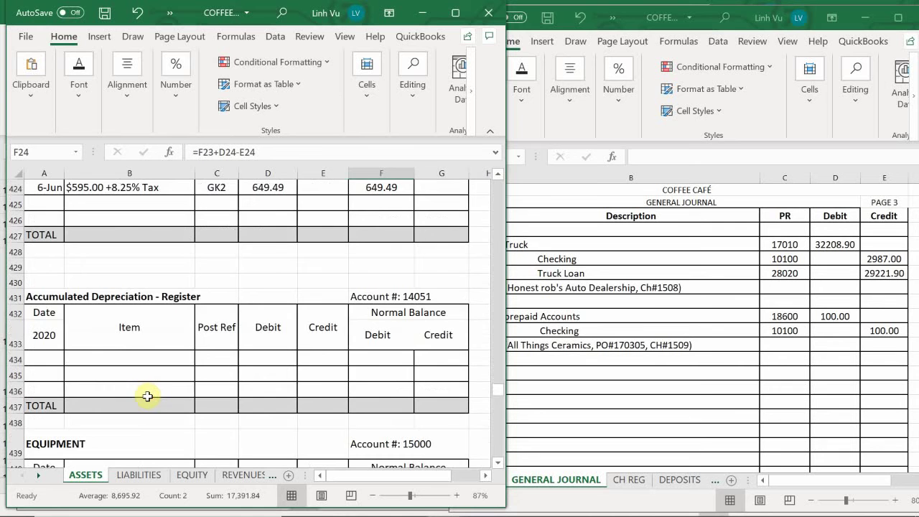
pyautogui.scroll(-14, 147, 395)
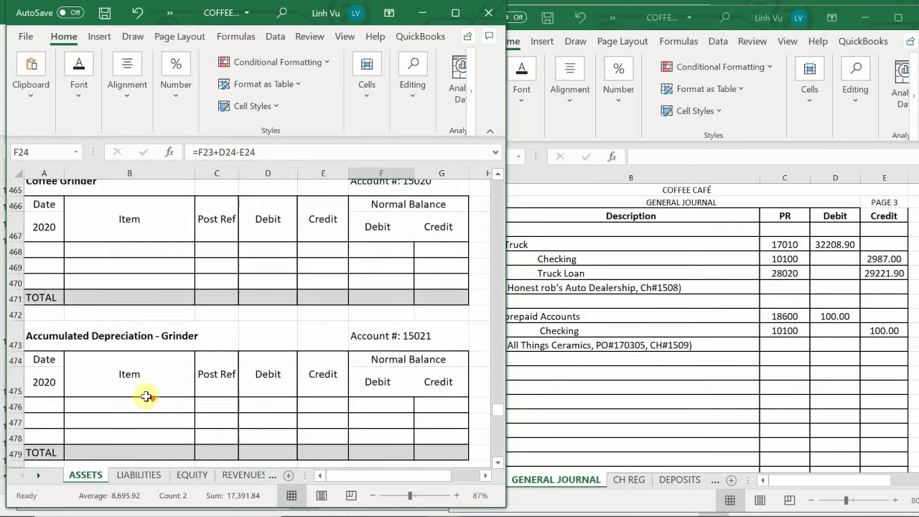
pyautogui.scroll(-14, 146, 396)
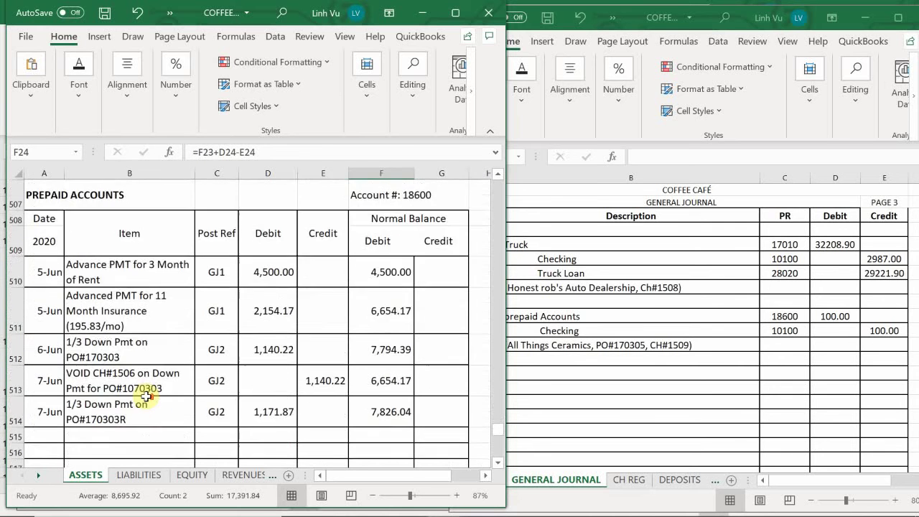
pyautogui.scroll(2, 147, 397)
pyautogui.scroll(-3, 147, 398)
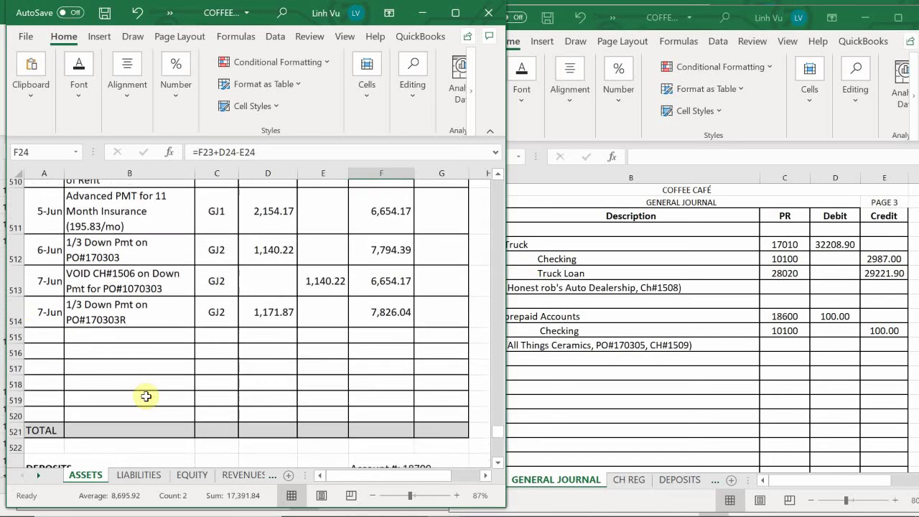
# Step: Enter 8-Jun and 'All Things Ceramic Down Pmt on PO#170305 CH#1509' in row 515
pyautogui.click(35, 328)
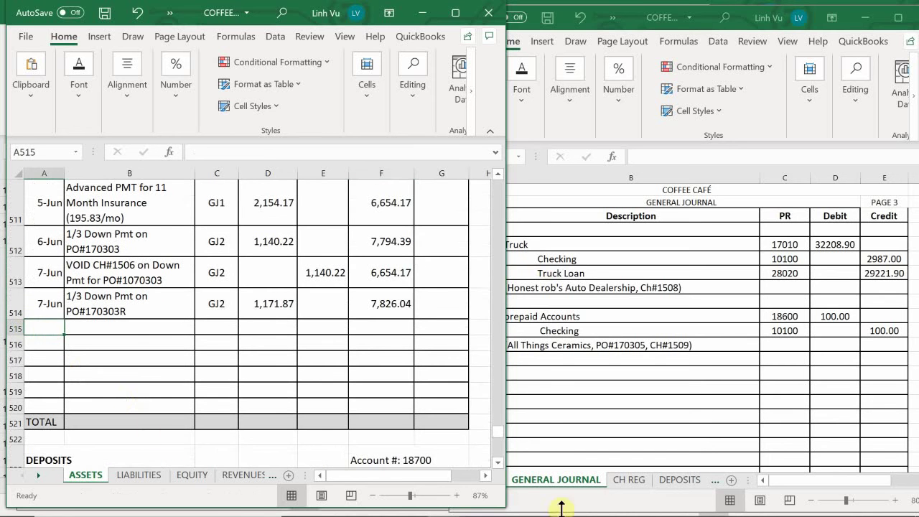
pyautogui.write('6/')
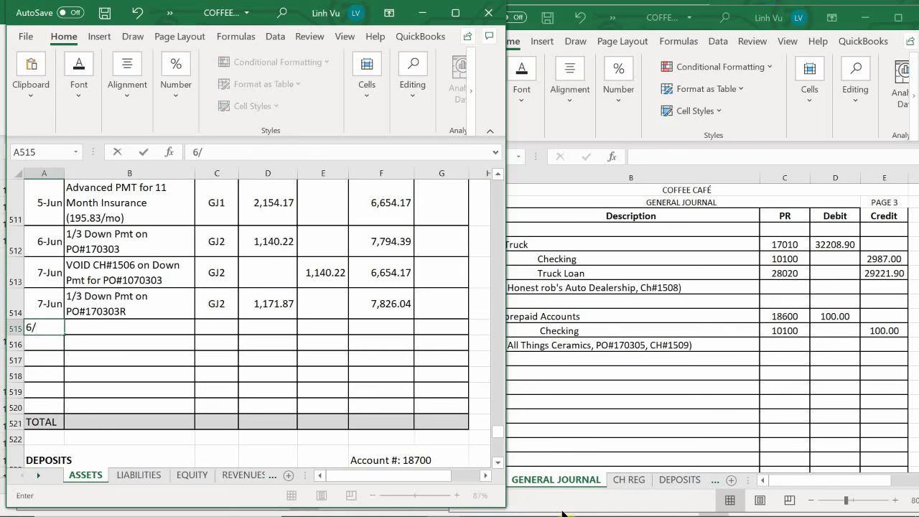
pyautogui.write('8')
pyautogui.press('Return')
pyautogui.press('Tab')
pyautogui.press('Up')
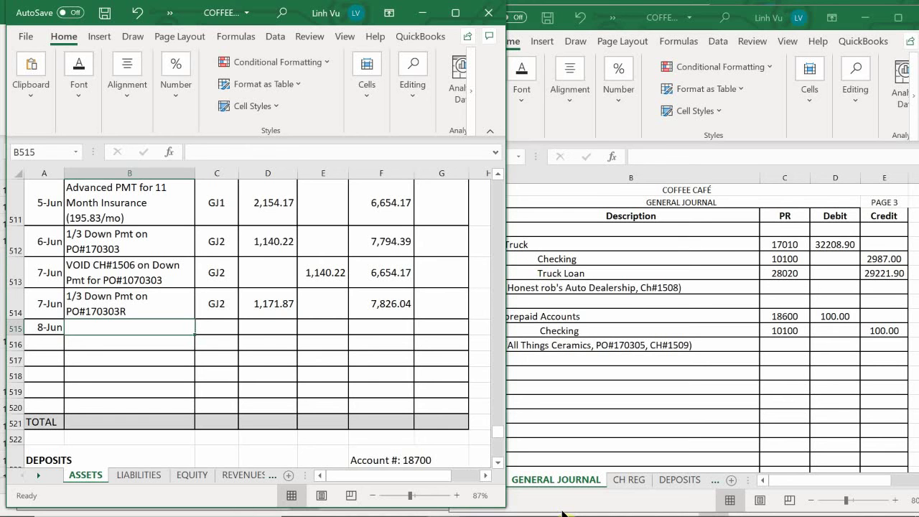
pyautogui.write('All ')
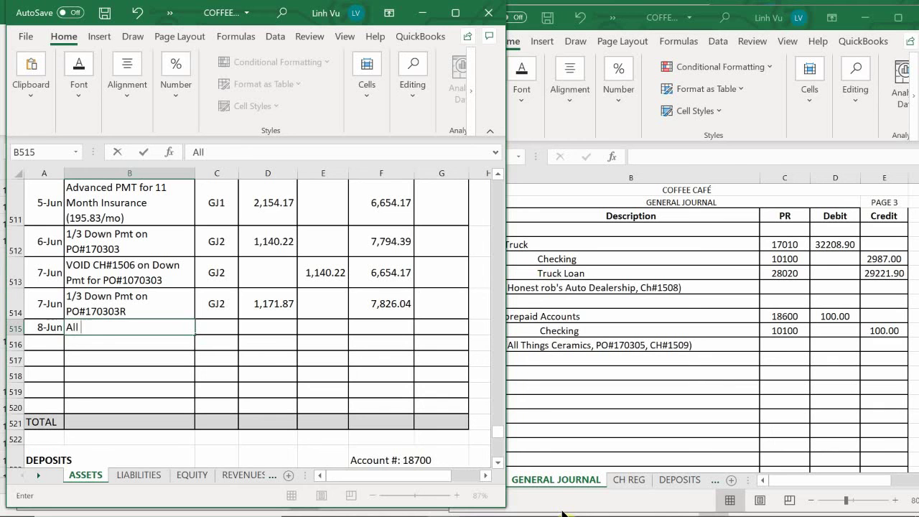
pyautogui.write('Things Cera')
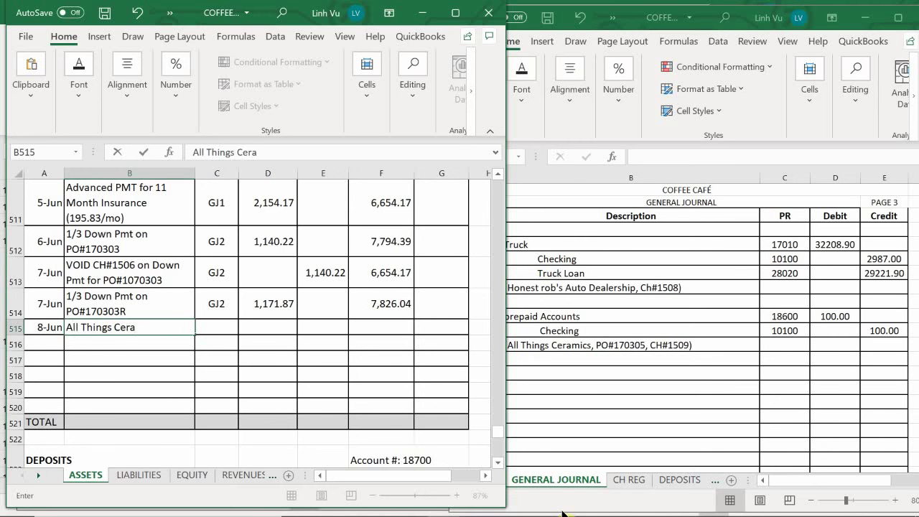
pyautogui.write('ramic Down P')
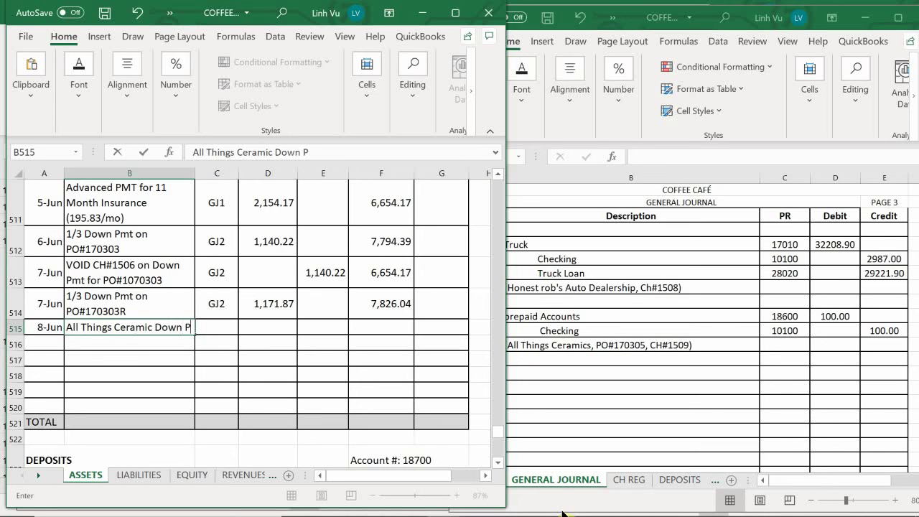
pyautogui.write('mt on P')
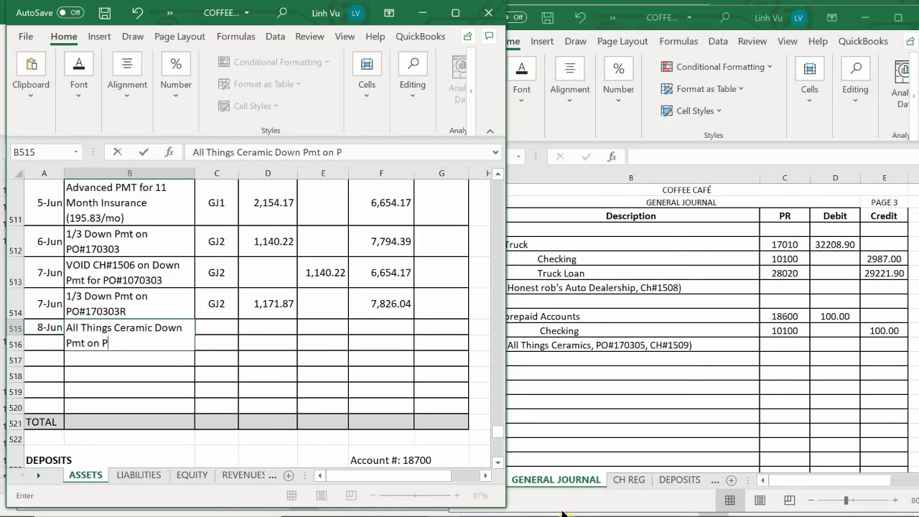
pyautogui.write('O#170303')
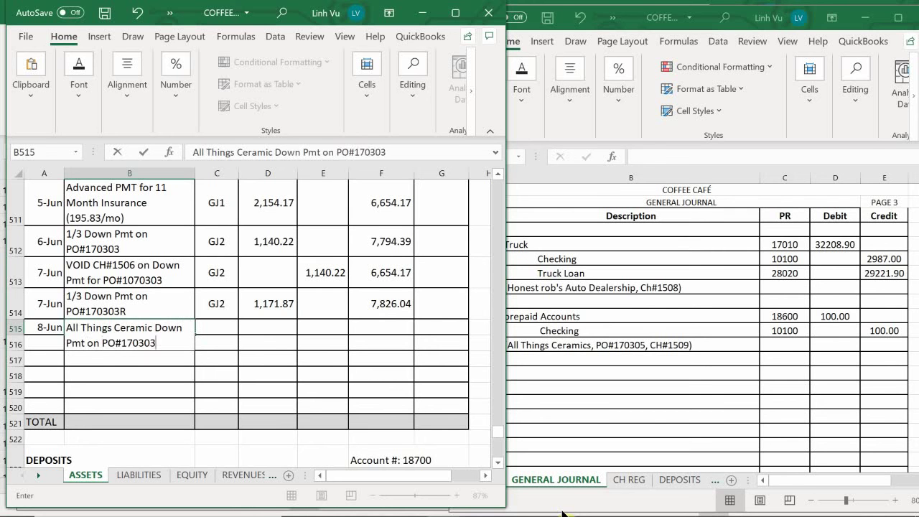
pyautogui.press('BackSpace')
pyautogui.write('5 CH#1509')
pyautogui.press('Return')
# Step: Give row 515 post reference GJ3 and a 100.00 debit
pyautogui.press('Up')
pyautogui.press('Right')
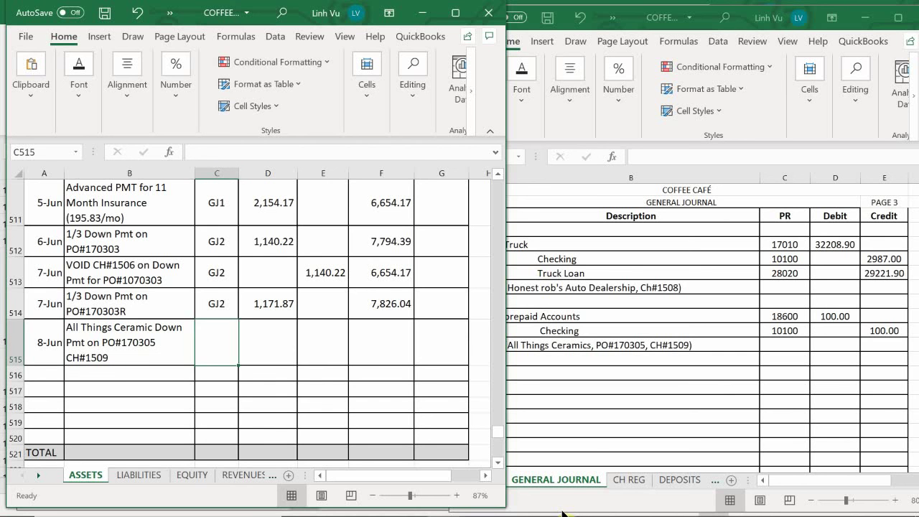
pyautogui.write('GJ3')
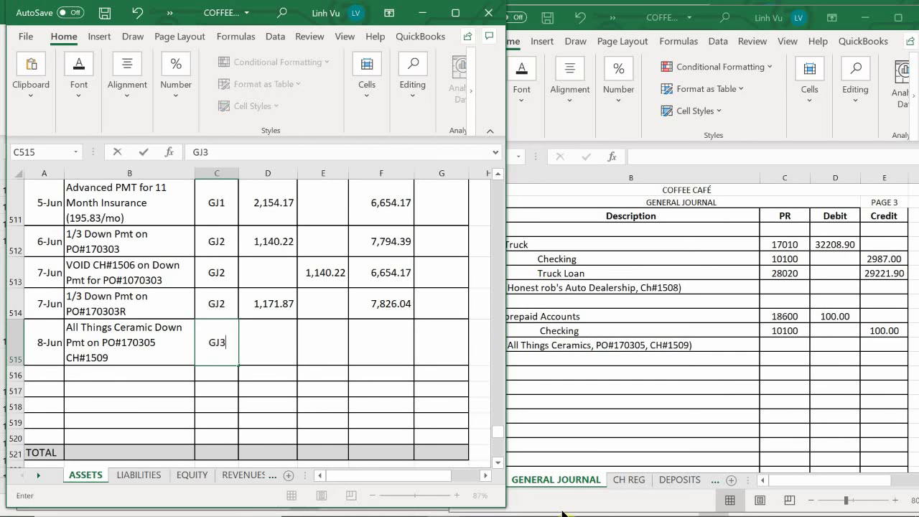
pyautogui.press('Tab')
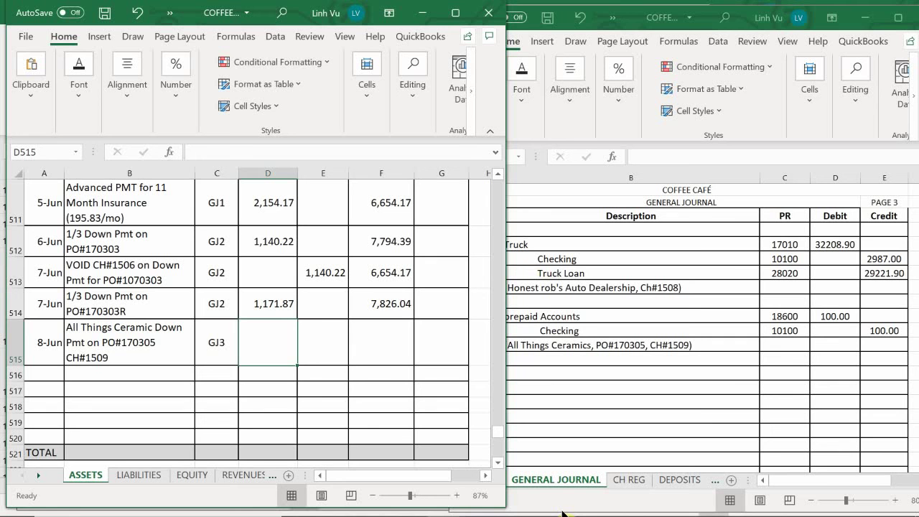
pyautogui.write('100')
pyautogui.press('Return')
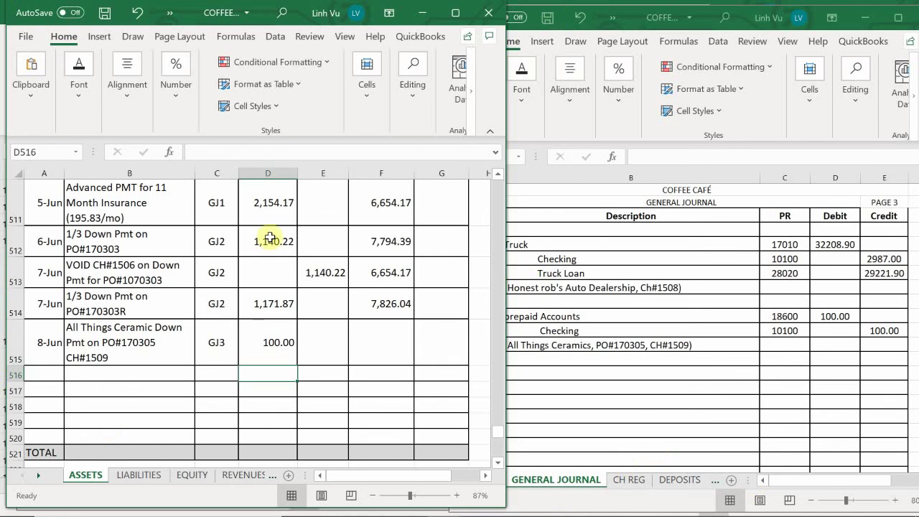
# Step: Fill the F514 balance formula down to F515, giving 7,926.04
pyautogui.click(388, 304)
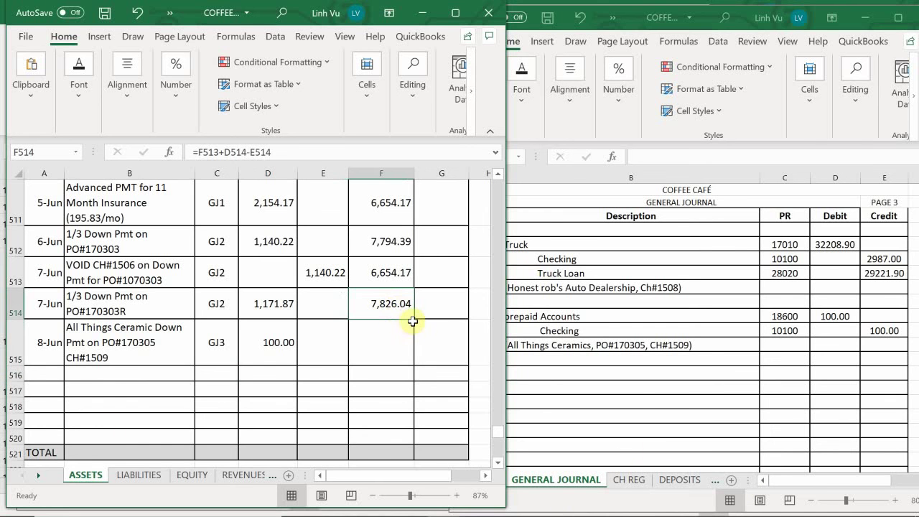
pyautogui.moveTo(414, 320); pyautogui.dragTo(413, 386)
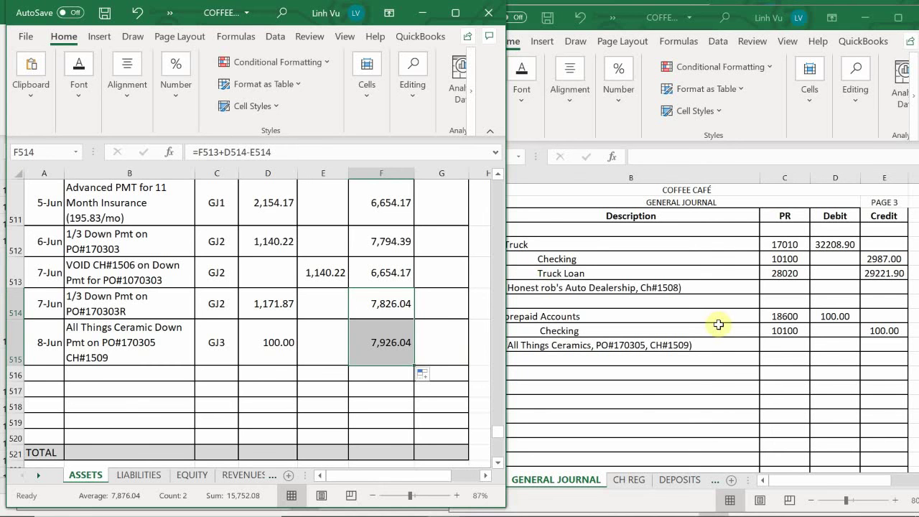
pyautogui.click(121, 405)
# Step: In the Checking ledger, date a new row 26 as 6/8
pyautogui.scroll(20, 131, 358)
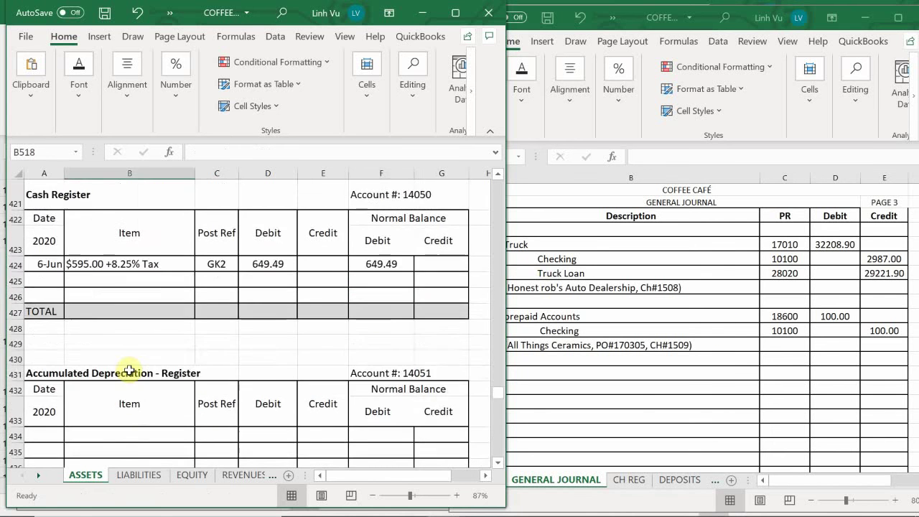
pyautogui.scroll(20, 179, 377)
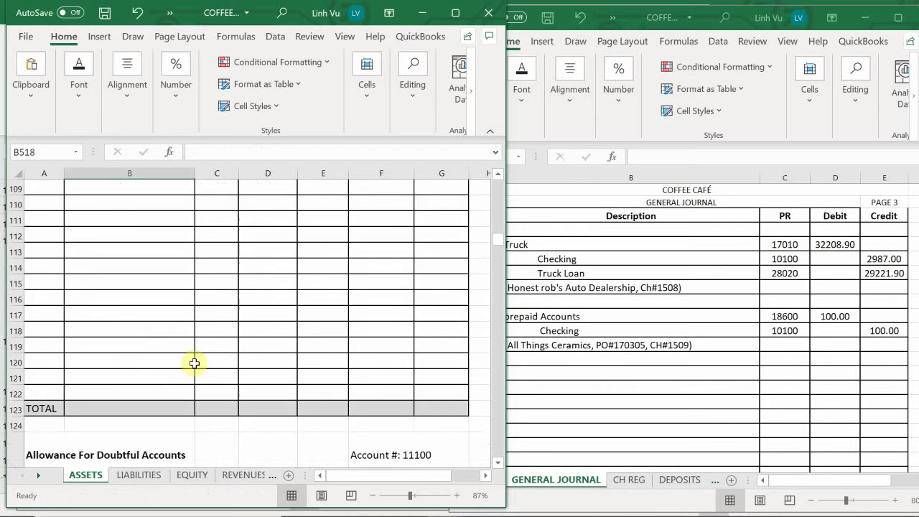
pyautogui.scroll(-5, 206, 364)
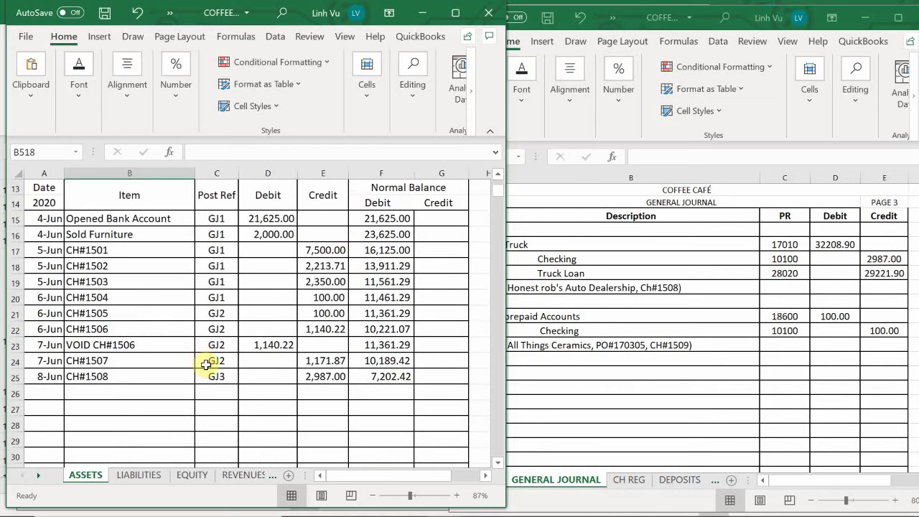
pyautogui.click(39, 346)
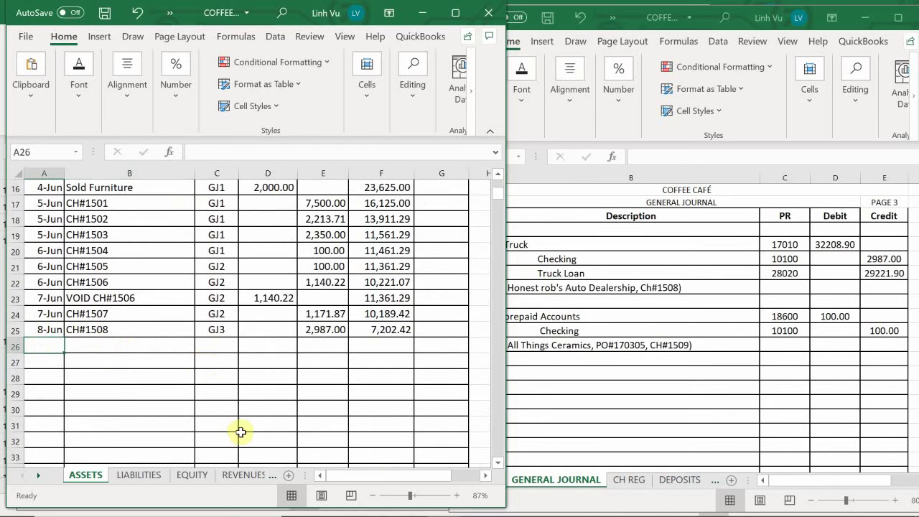
pyautogui.write('68')
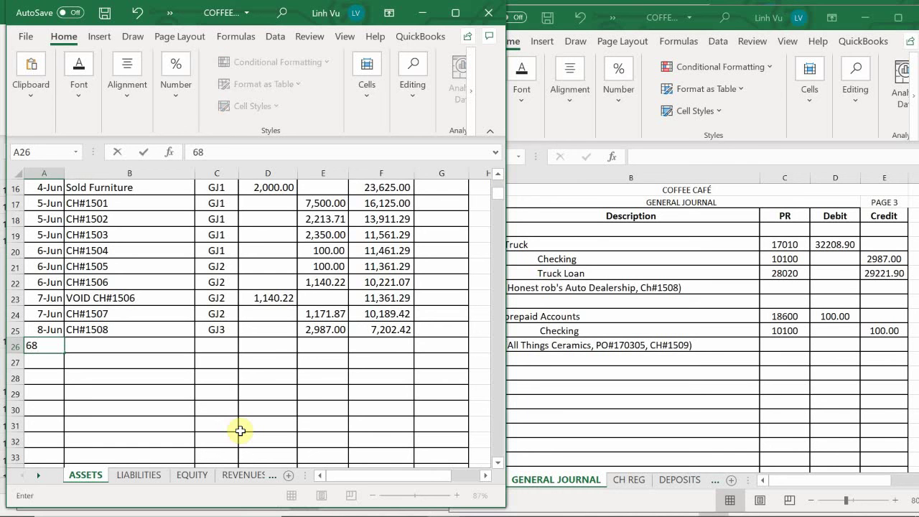
pyautogui.press('BackSpace')
pyautogui.write('8')
pyautogui.press('BackSpace')
pyautogui.write('/8')
pyautogui.press('Return')
# Step: Fill row 26 with item CH#1509, post reference GJ3 and a 100.00 credit
pyautogui.press('Up')
pyautogui.press('Right')
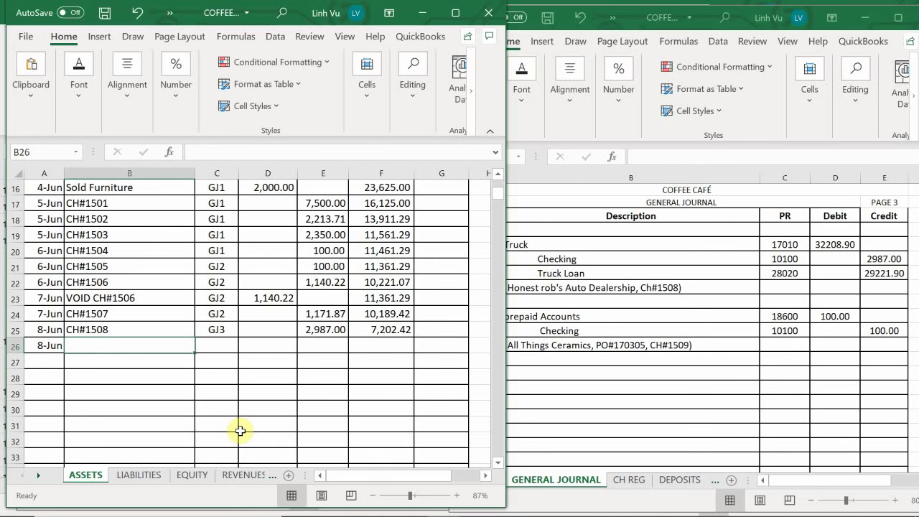
pyautogui.write('CH#')
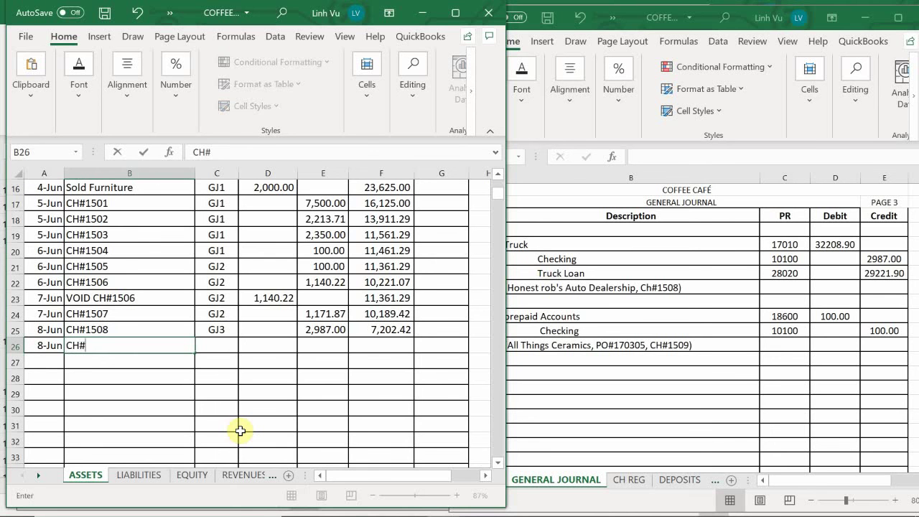
pyautogui.write('1509')
pyautogui.press('Tab')
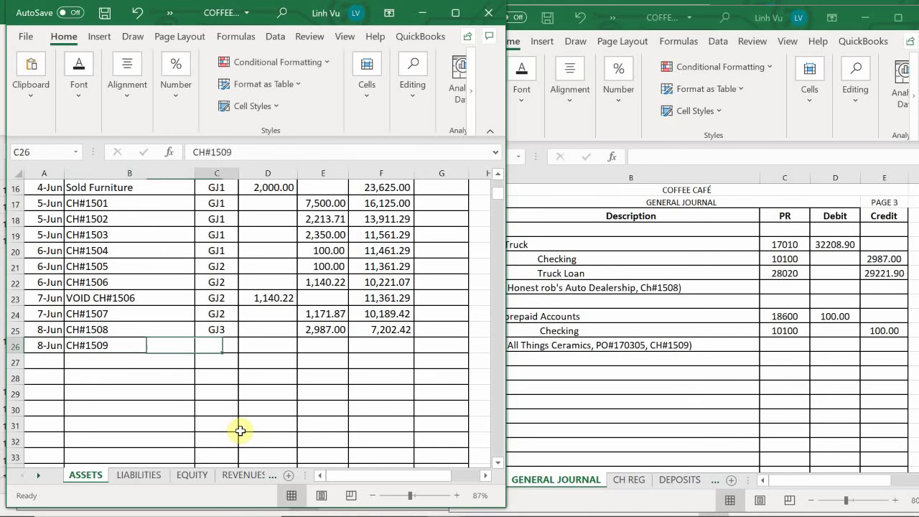
pyautogui.write('GJ')
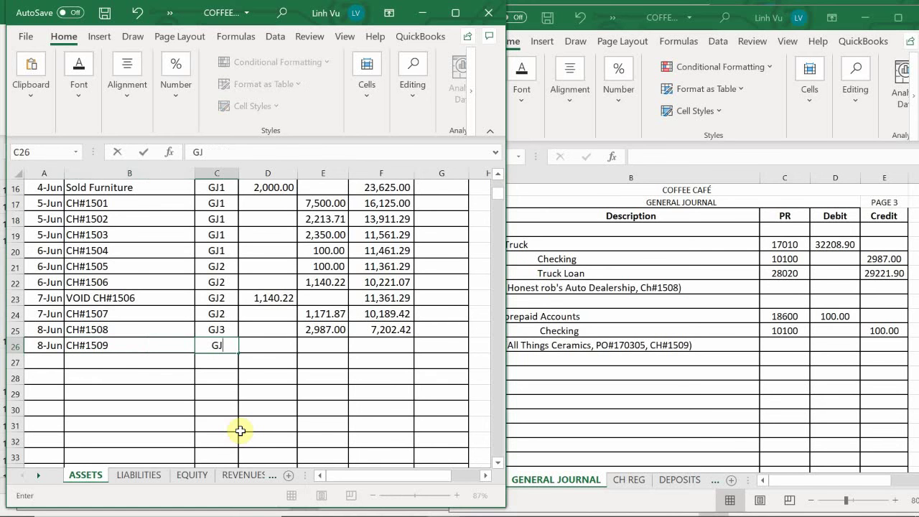
pyautogui.write('3')
pyautogui.press('Return')
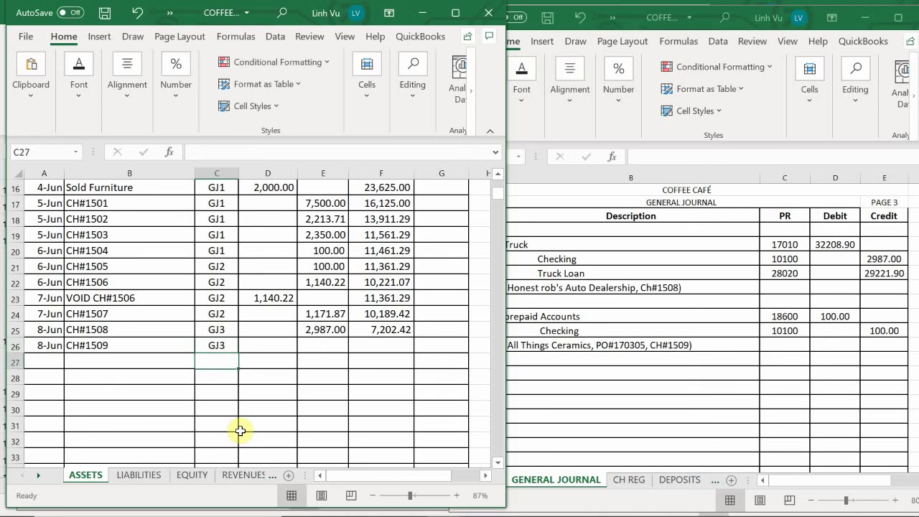
pyautogui.press('Right')
pyautogui.press('Up')
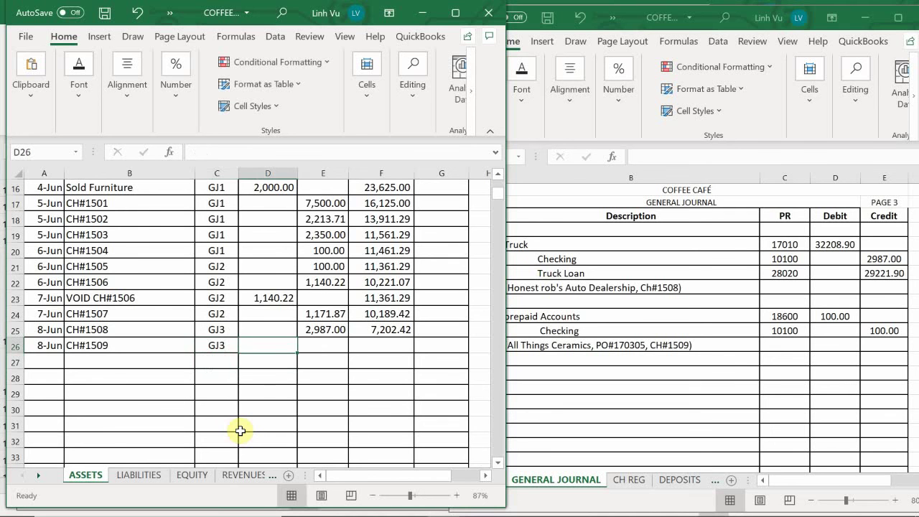
pyautogui.press('Right')
pyautogui.write('100')
pyautogui.press('Return')
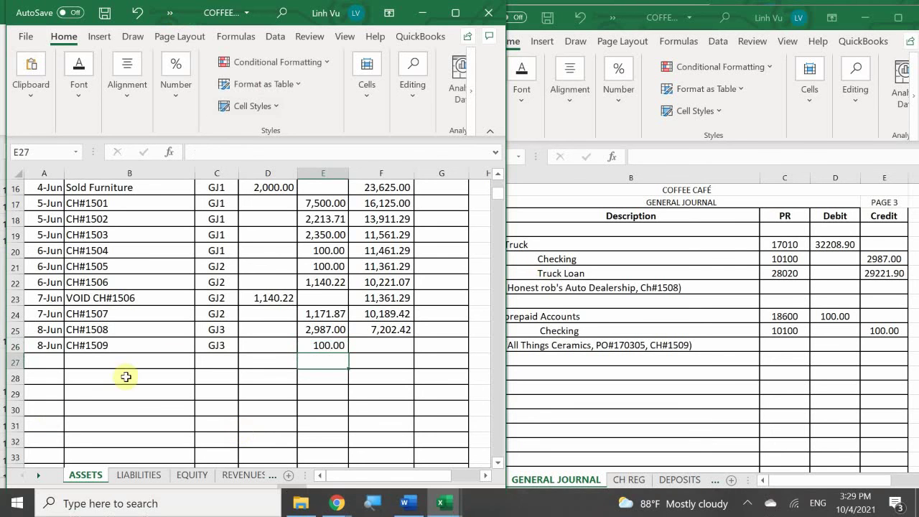
# Step: Fill the F25 balance formula down to F26 so Checking shows 7,102.42
pyautogui.click(373, 332)
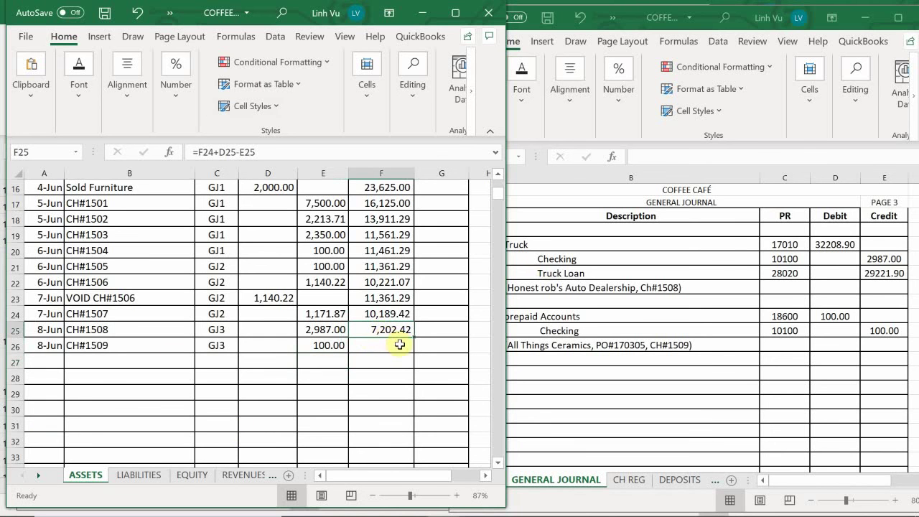
pyautogui.moveTo(415, 337); pyautogui.dragTo(413, 352)
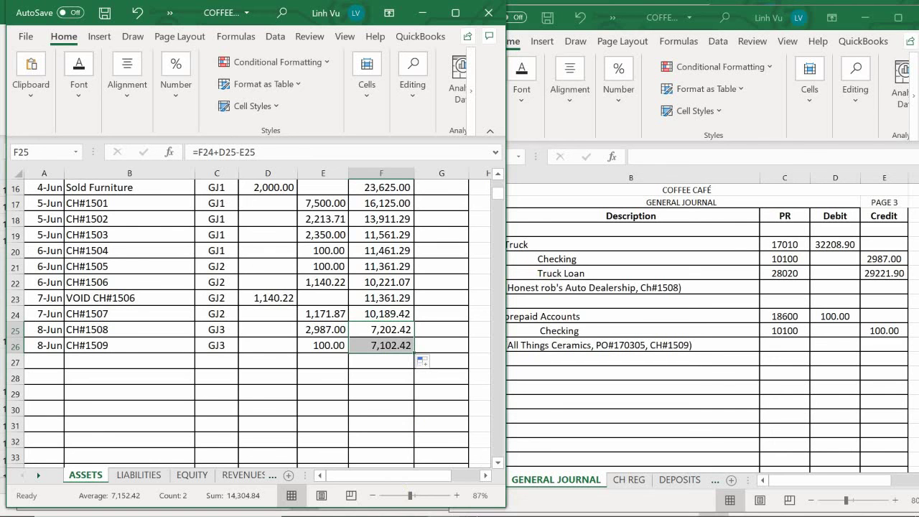
# Step: In the Subsidiary Ledger VENDORS sheet, enter 8-Jun and note 'Down PMT on 80 Mugs CH#1509'
pyautogui.moveTo(529, 516)
pyautogui.moveTo(442, 502)
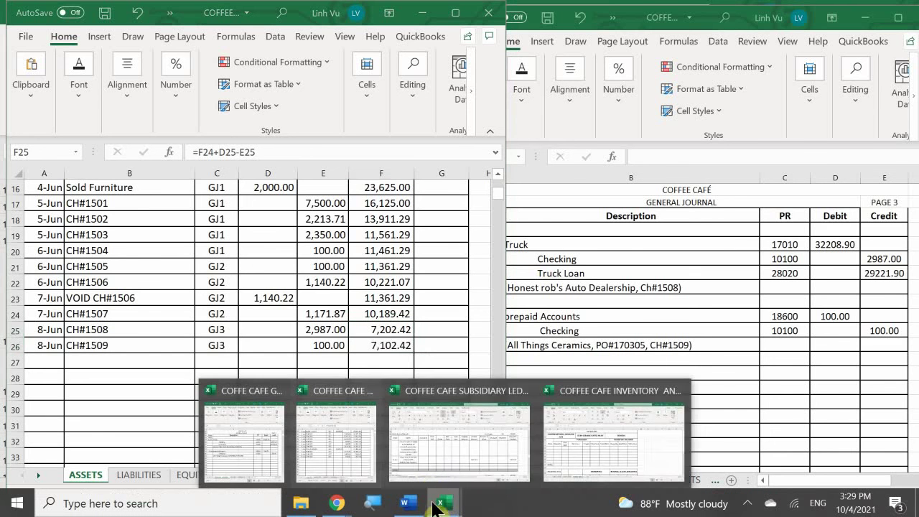
pyautogui.click(442, 465)
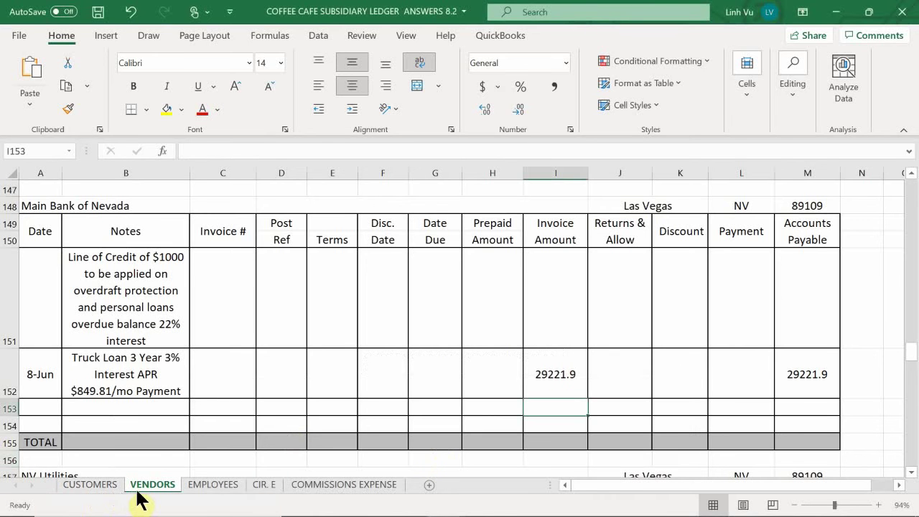
pyautogui.scroll(20, 144, 349)
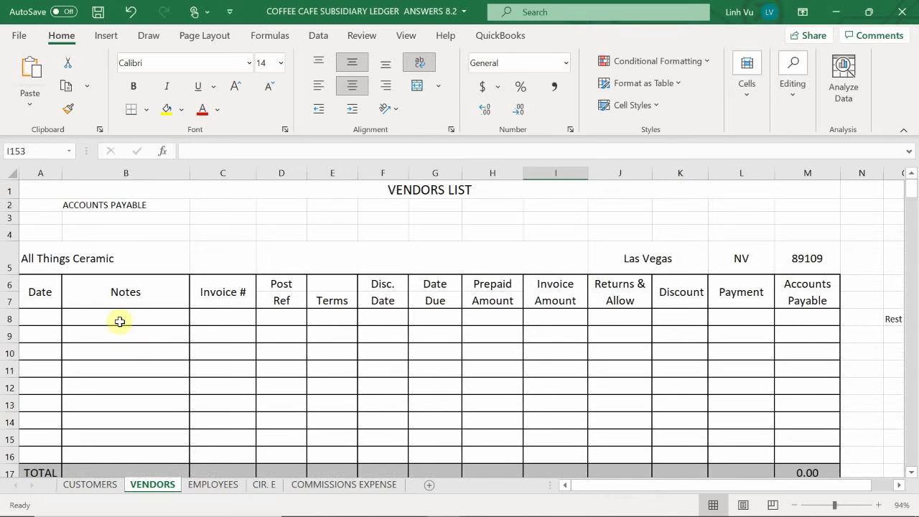
pyautogui.click(39, 323)
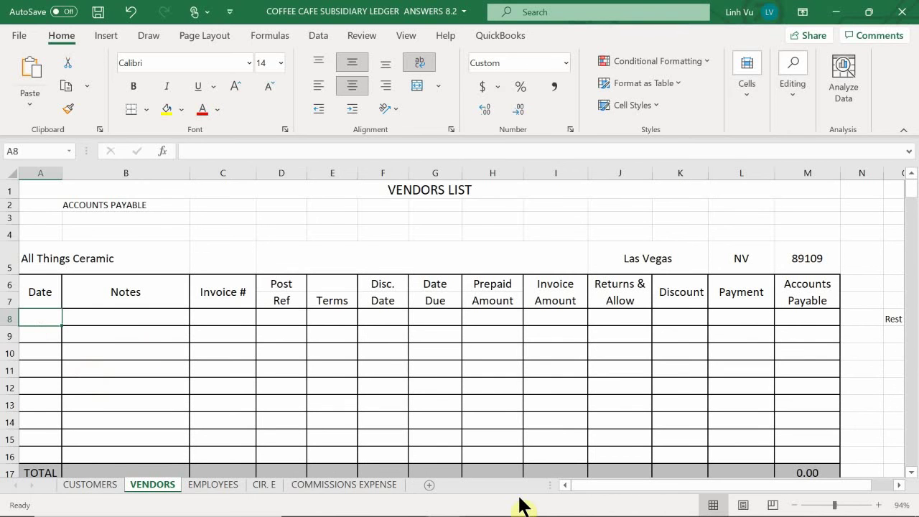
pyautogui.write('8-Jun')
pyautogui.press('Tab')
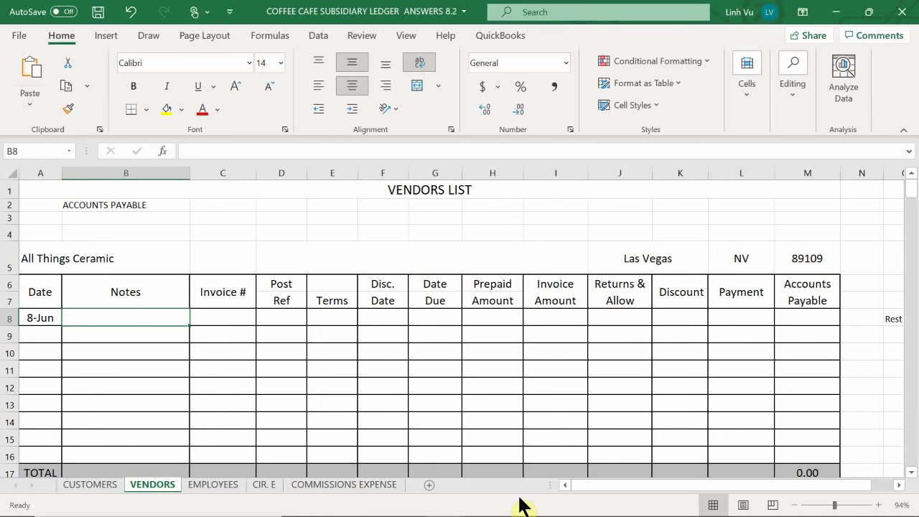
pyautogui.write('Down PMT')
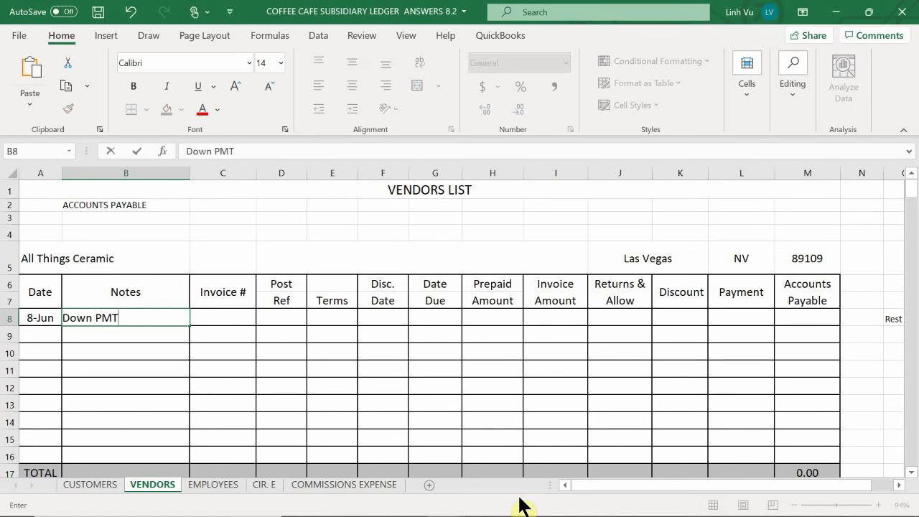
pyautogui.write(' on 80 Mugs CH#')
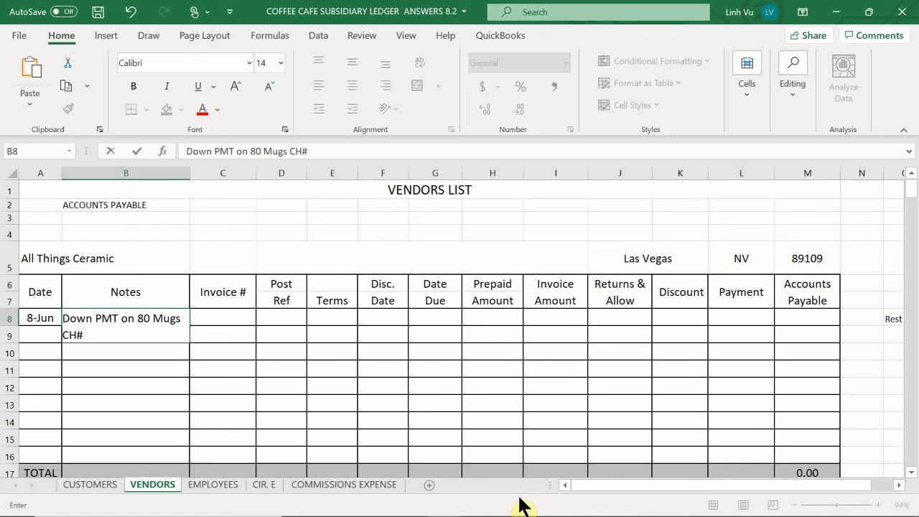
pyautogui.write('1509')
pyautogui.press('Tab')
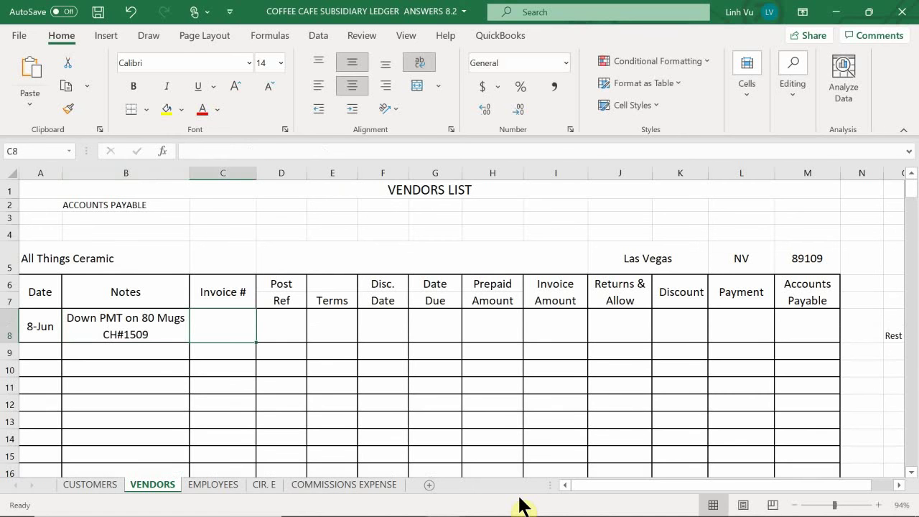
# Step: Set the row 8 invoice number to PO#170305
pyautogui.write('17030')
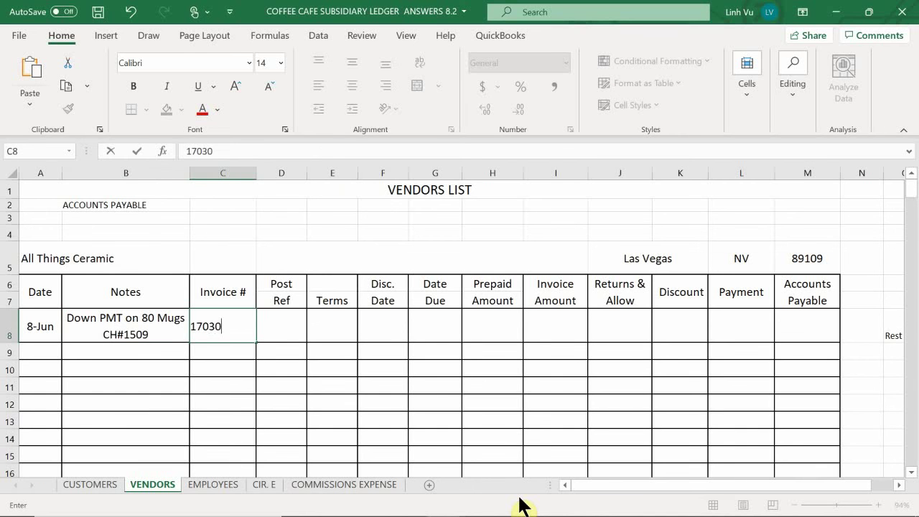
pyautogui.write('5')
pyautogui.press('Return')
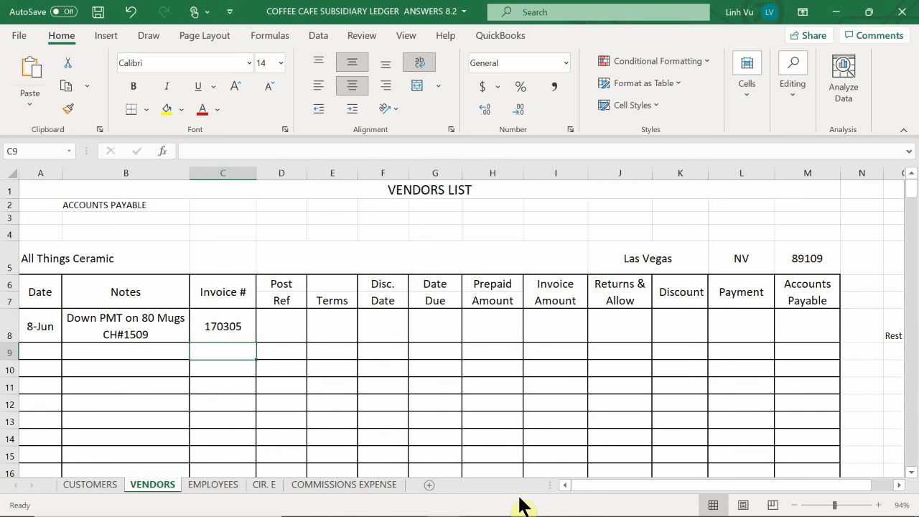
pyautogui.click(197, 329)
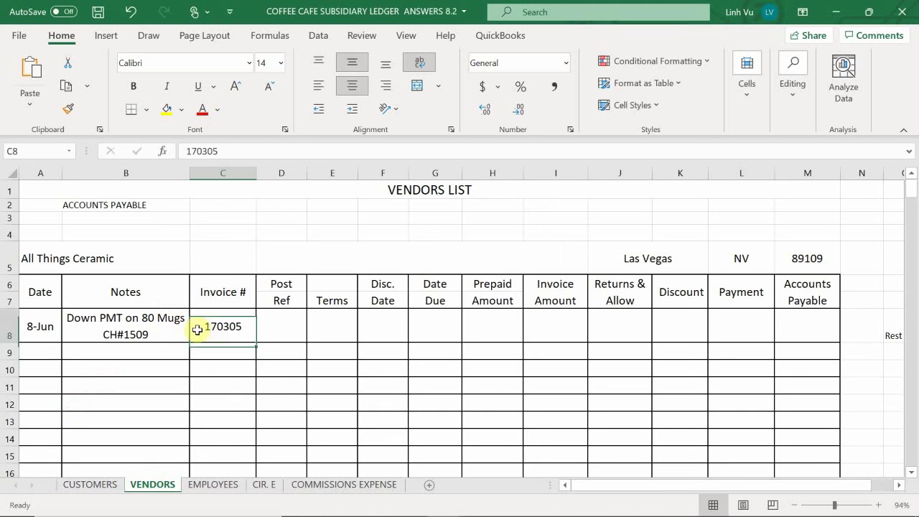
pyautogui.doubleClick(197, 330)
pyautogui.press('Left')
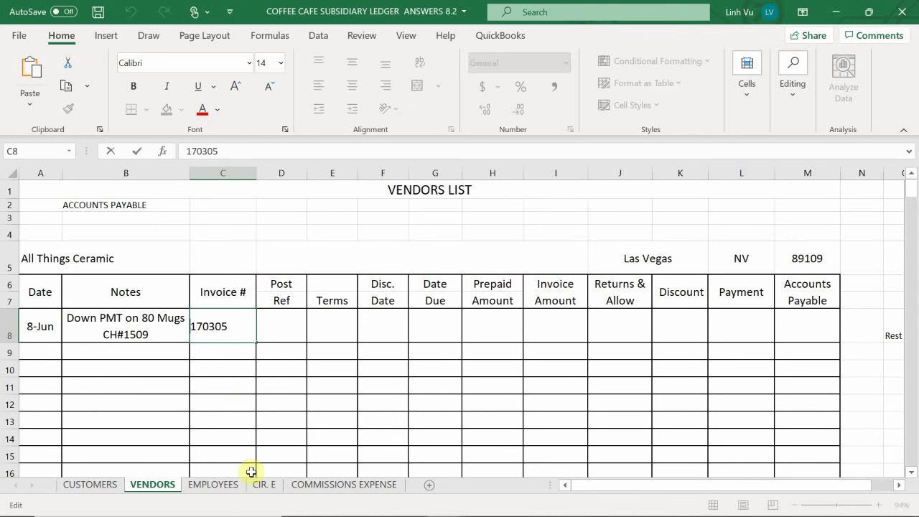
pyautogui.write('PO#')
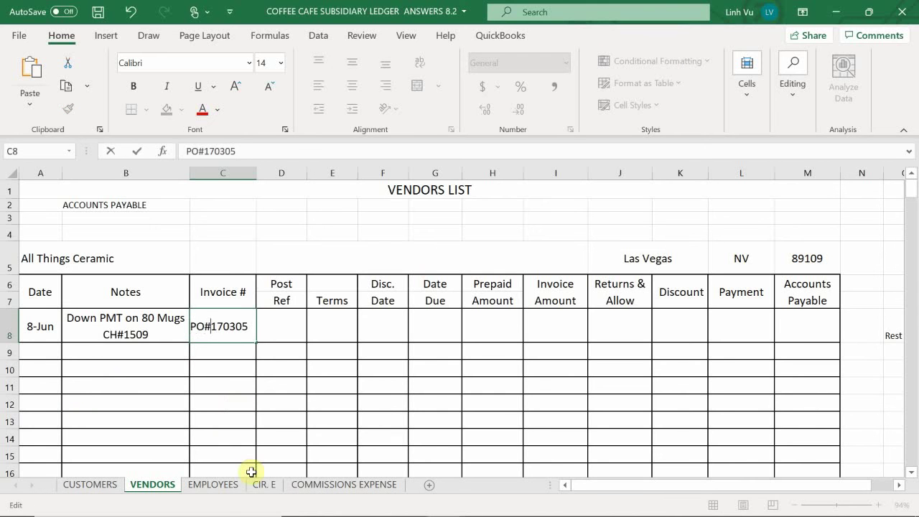
pyautogui.hotkey('ctrl', 'Return')
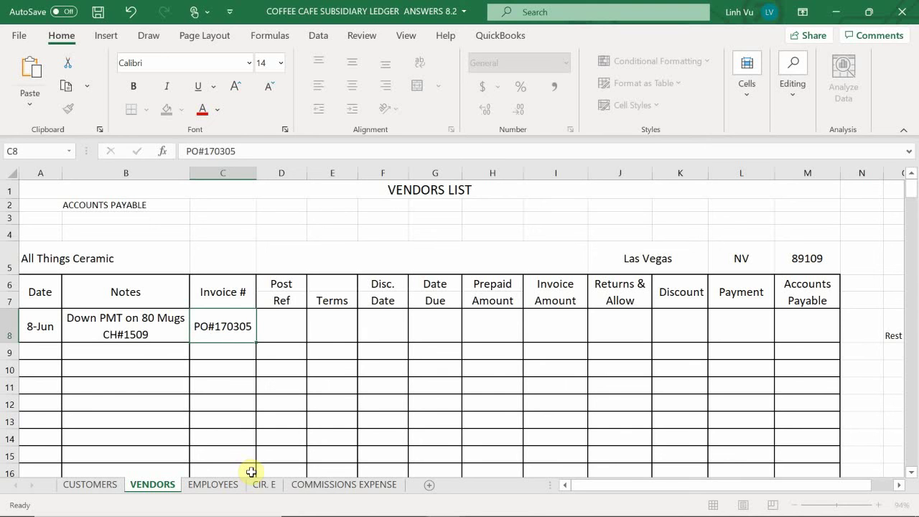
# Step: Add post reference GJ3 and an invoice amount of 100.00 in I8
pyautogui.press('Right')
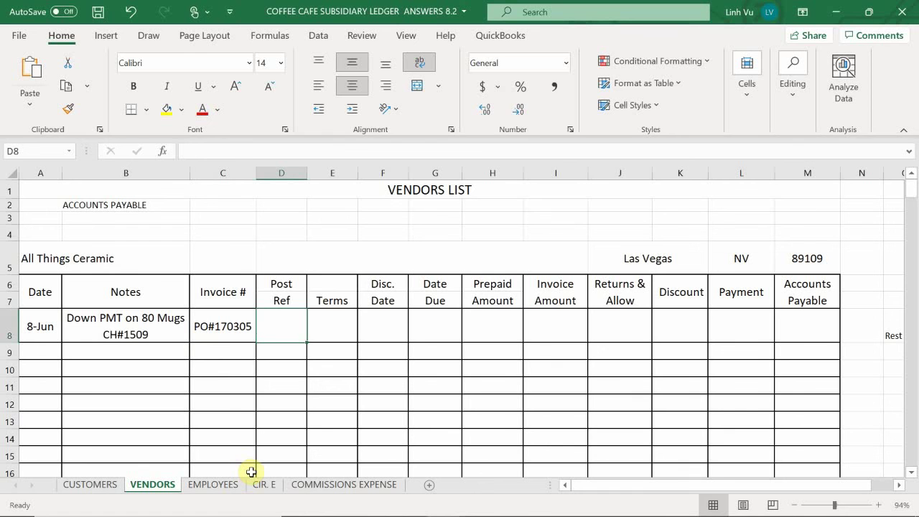
pyautogui.write('GJ3')
pyautogui.press('Right')
pyautogui.press('Right')
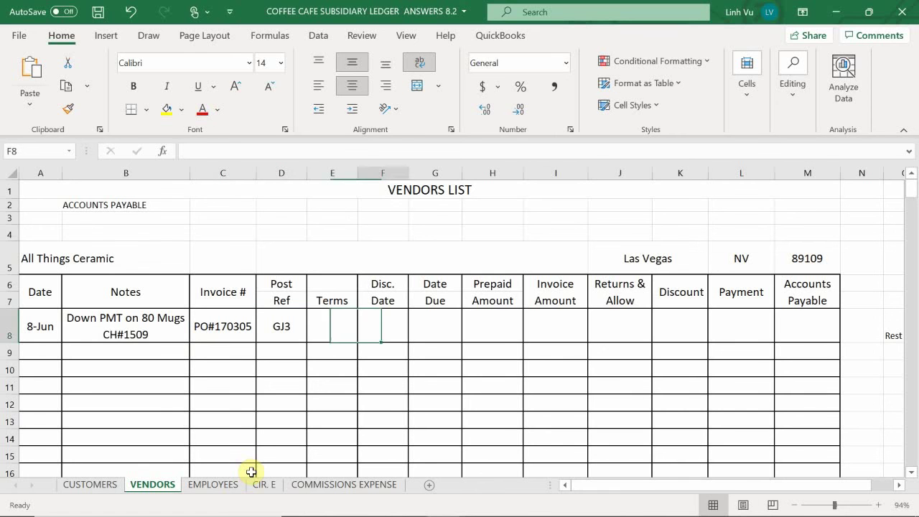
pyautogui.press('Right')
pyautogui.press('Right')
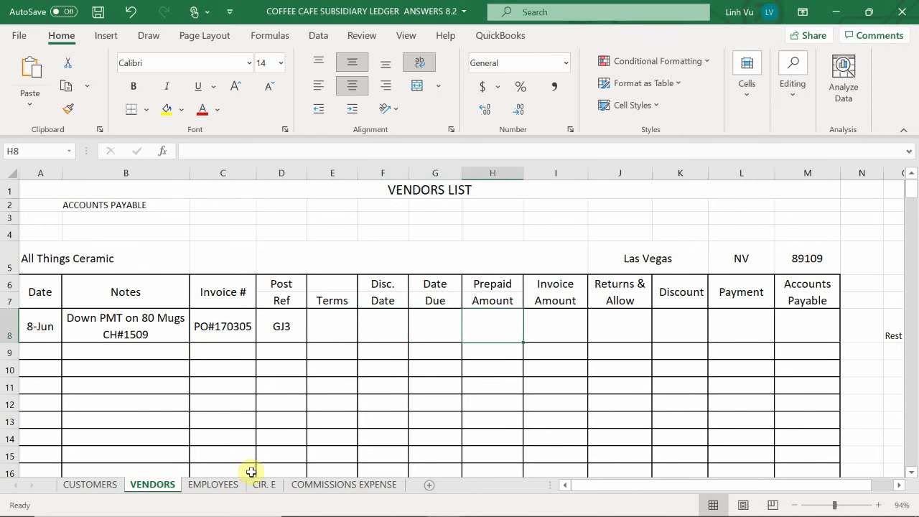
pyautogui.press('Right')
pyautogui.write('100.00')
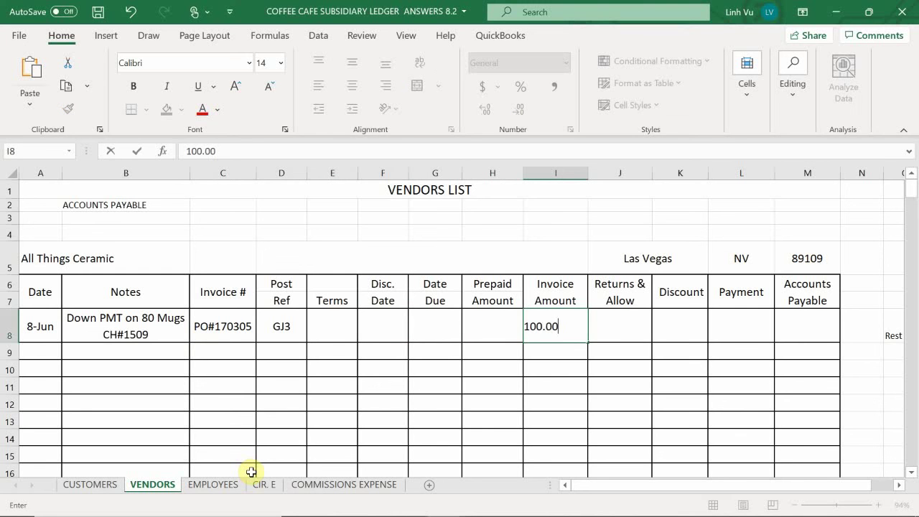
pyautogui.press('Return')
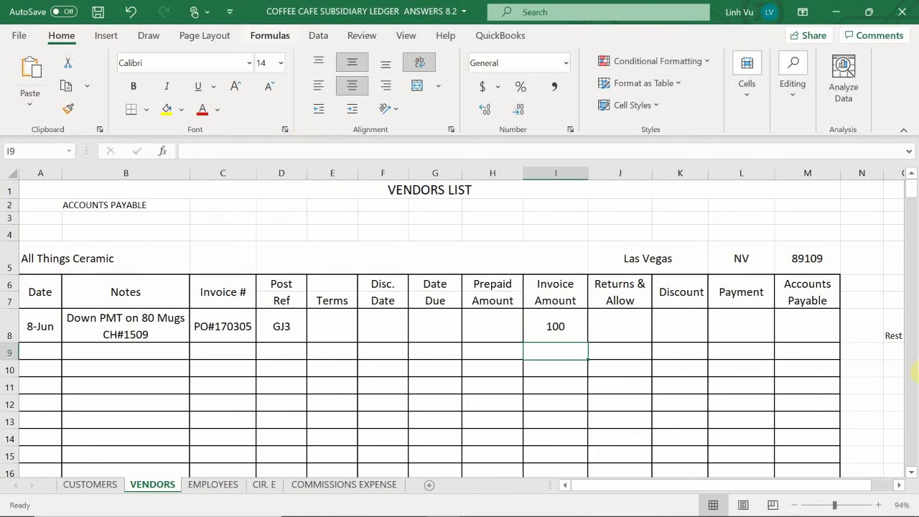
# Step: Set the All Things Ceramic Payment cell L8 to =I8 so it shows 100
pyautogui.click(742, 326)
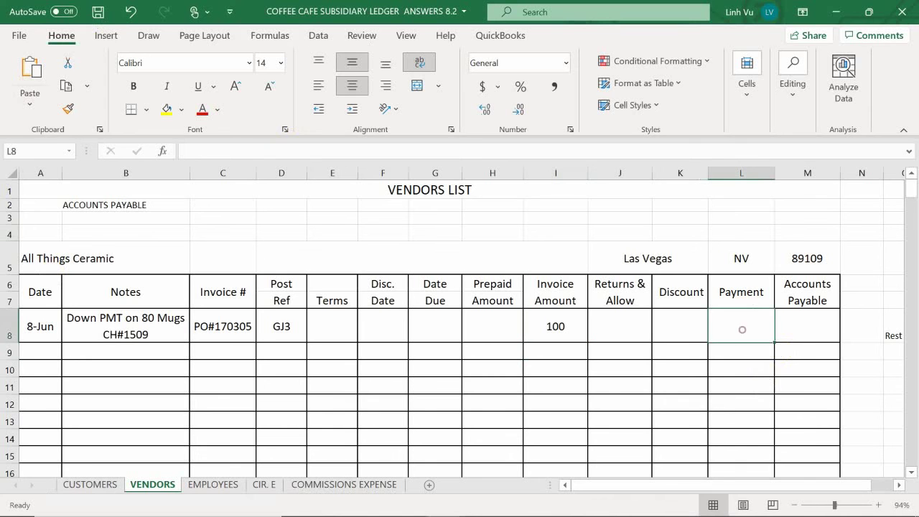
pyautogui.write('=')
pyautogui.press('Left')
pyautogui.press('Left')
pyautogui.press('Left')
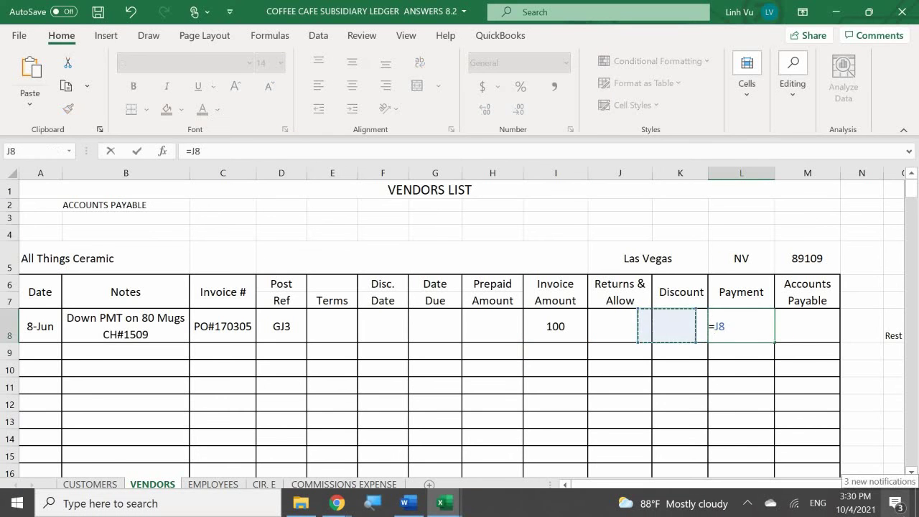
pyautogui.press('Return')
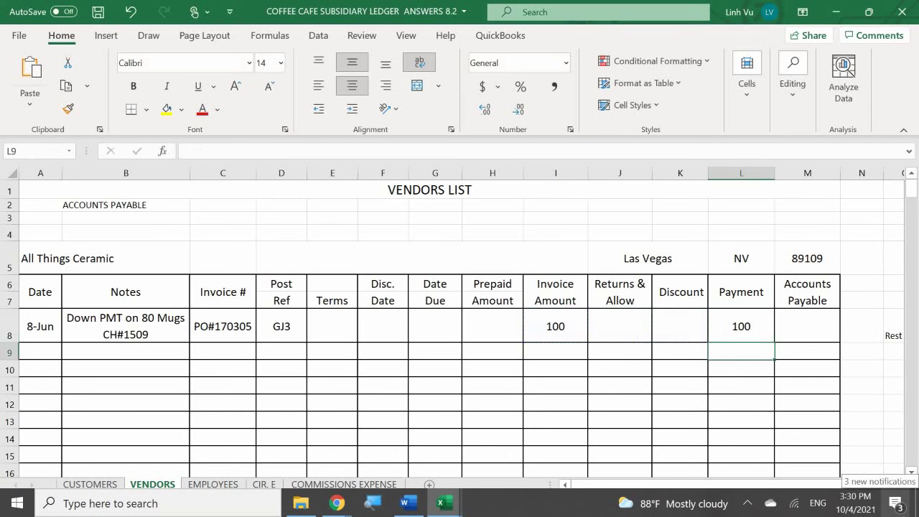
# Step: Enter =I8-H8-J8-K8-L8 in M8 so the Accounts Payable balance is 0
pyautogui.click(806, 326)
pyautogui.write('=')
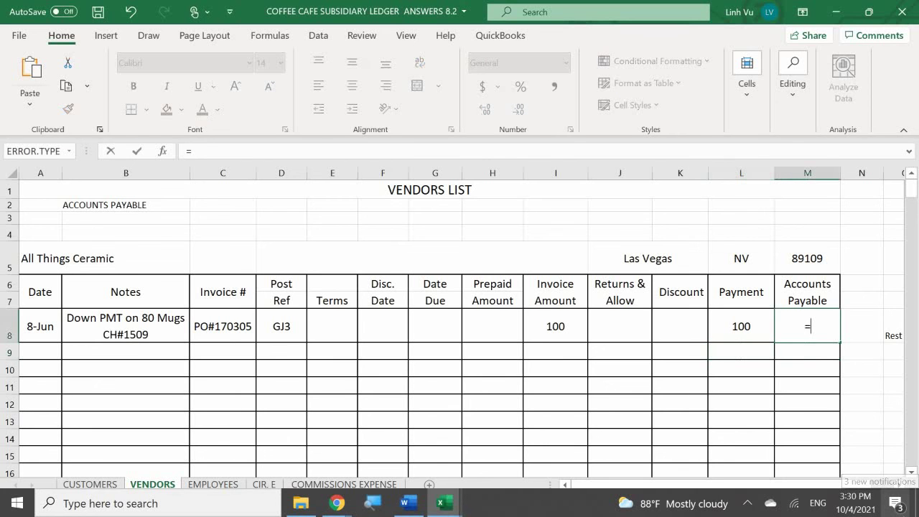
pyautogui.press('Left')
pyautogui.press('Left')
pyautogui.press('Left')
pyautogui.write('-')
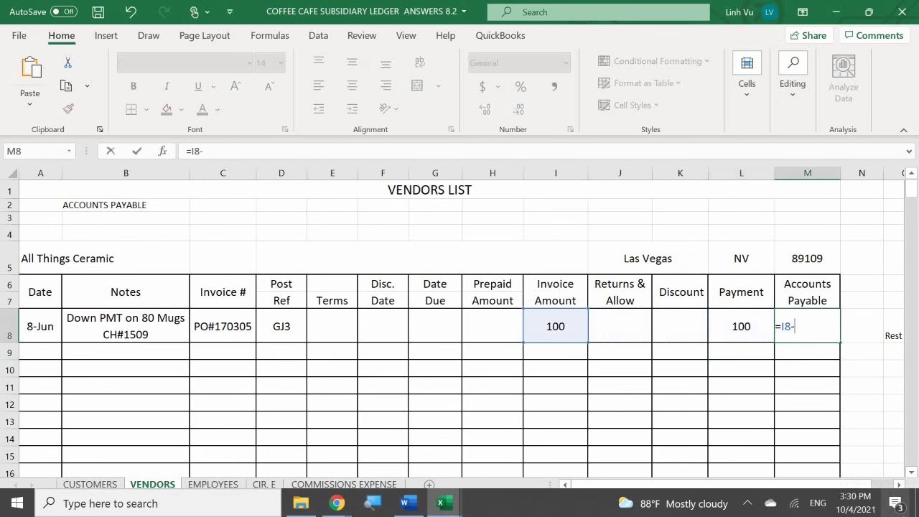
pyautogui.press('Left')
pyautogui.press('Left')
pyautogui.press('Left')
pyautogui.press('Left')
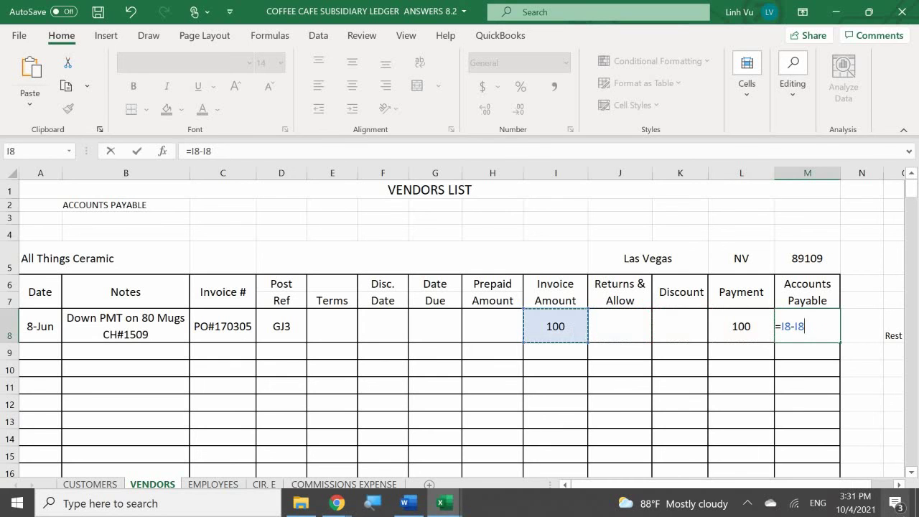
pyautogui.press('Left')
pyautogui.write('-')
pyautogui.press('Left')
pyautogui.press('Left')
pyautogui.press('Left')
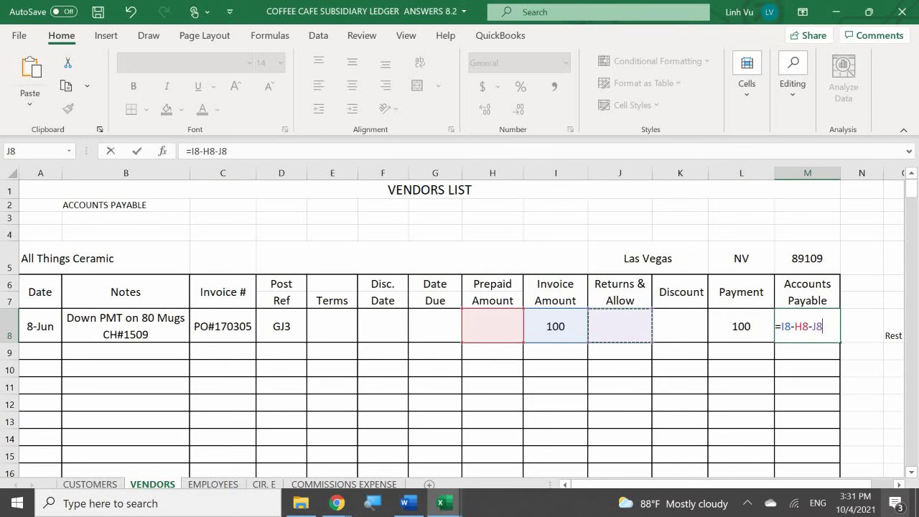
pyautogui.write('-')
pyautogui.press('Left')
pyautogui.press('Left')
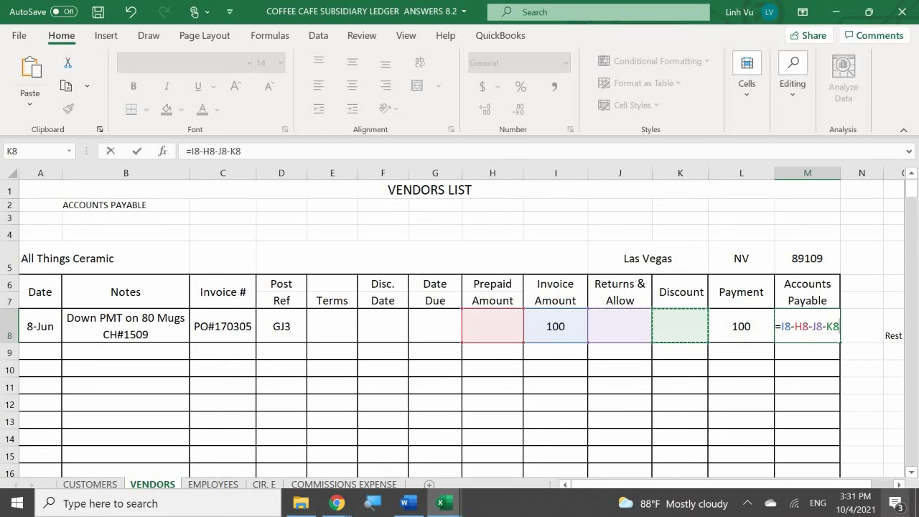
pyautogui.write('-')
pyautogui.press('Left')
pyautogui.press('Return')
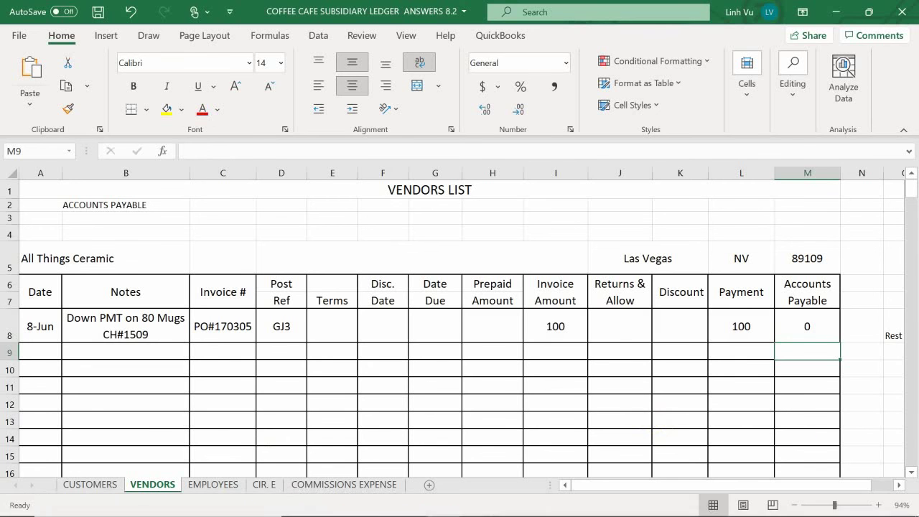
# Step: Scroll the Word document to Furniture Store Invoice #75, dated 8 June 2020, totaling $6,605.08
pyautogui.click(406, 504)
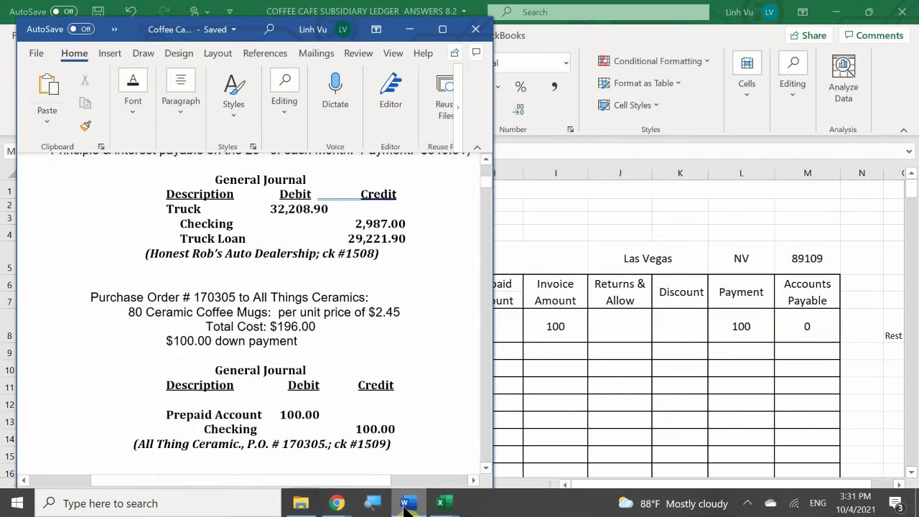
pyautogui.scroll(-5, 137, 355)
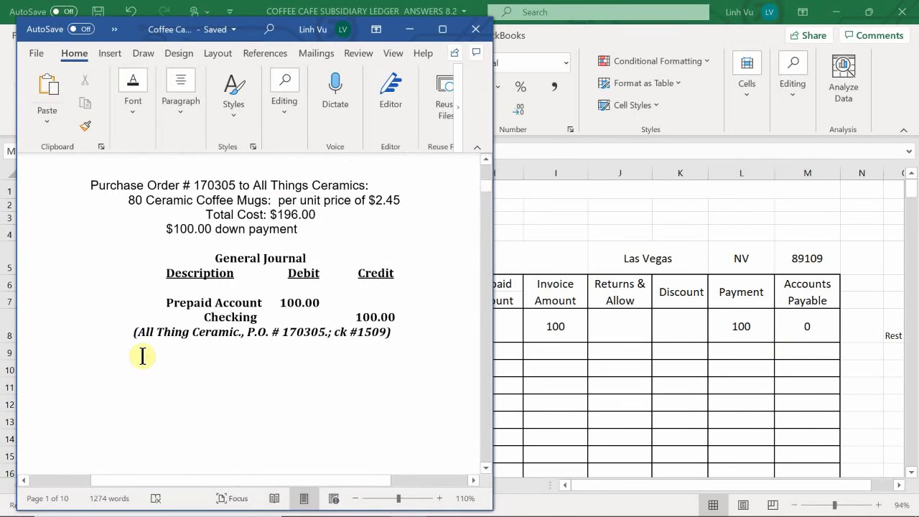
pyautogui.scroll(-8, 143, 357)
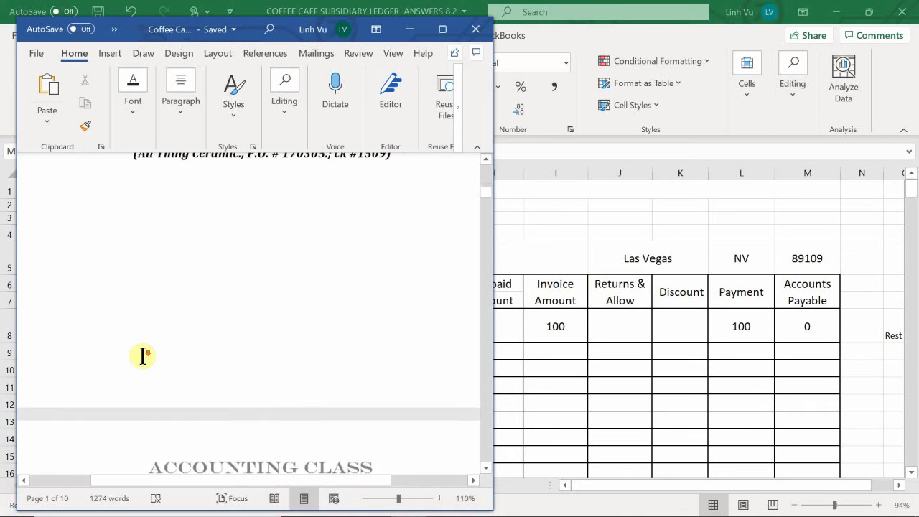
pyautogui.scroll(-9, 143, 356)
pyautogui.scroll(11, 143, 356)
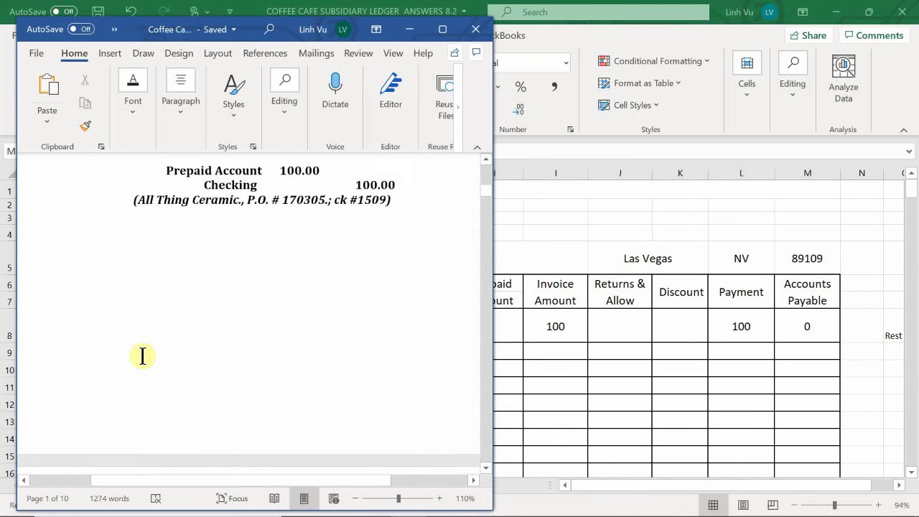
pyautogui.scroll(-10, 143, 356)
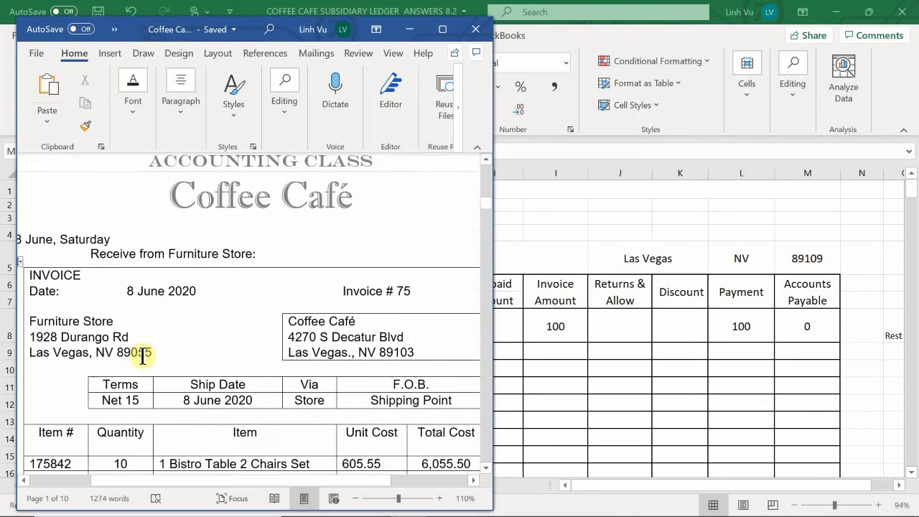
pyautogui.scroll(-3, 143, 356)
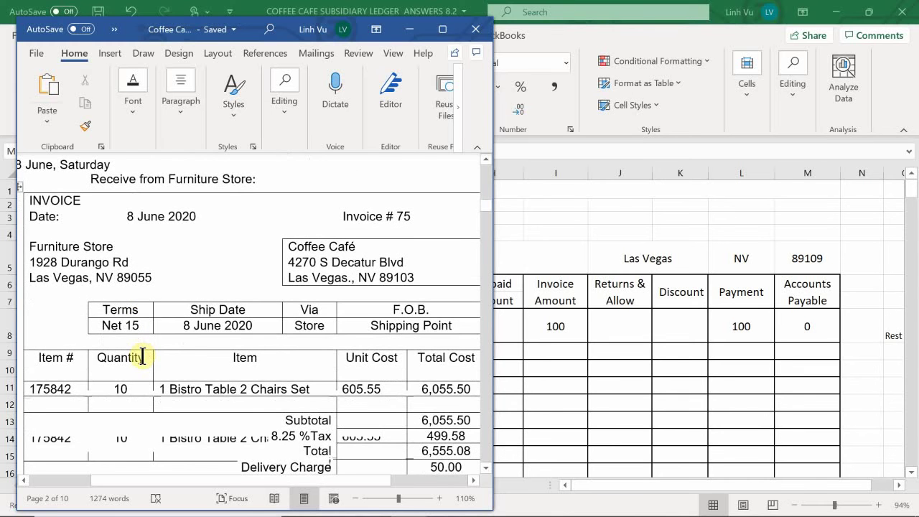
pyautogui.scroll(-2, 143, 356)
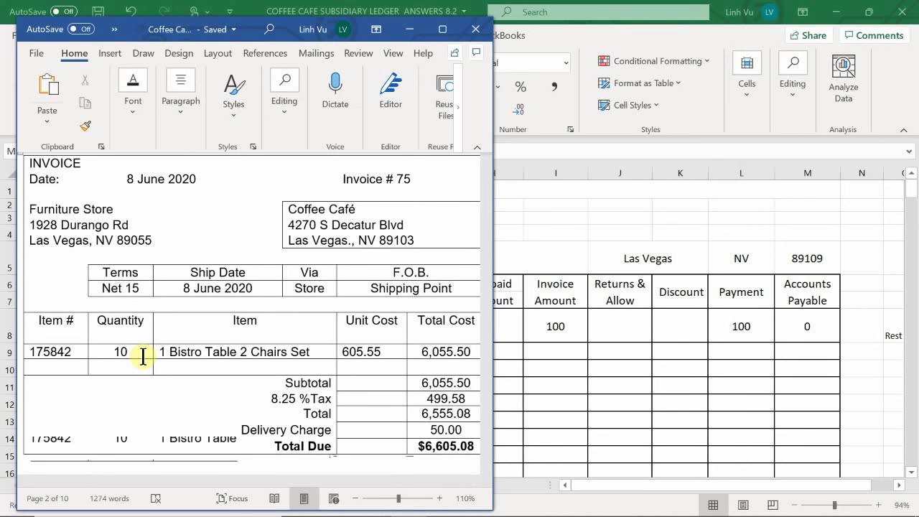
pyautogui.moveTo(407, 506)
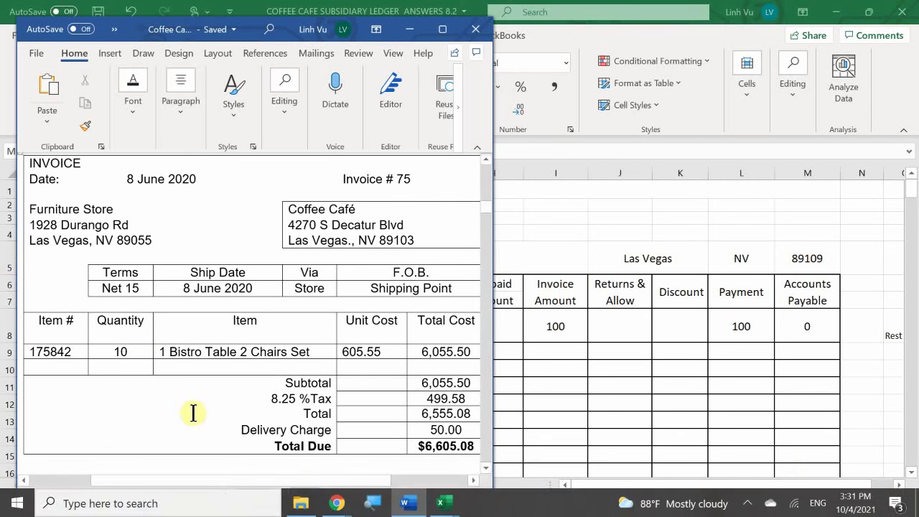
# Step: In the General Journal workbook's PO sheet, enter invoice 75 in F8 for PO 170304
pyautogui.click(447, 504)
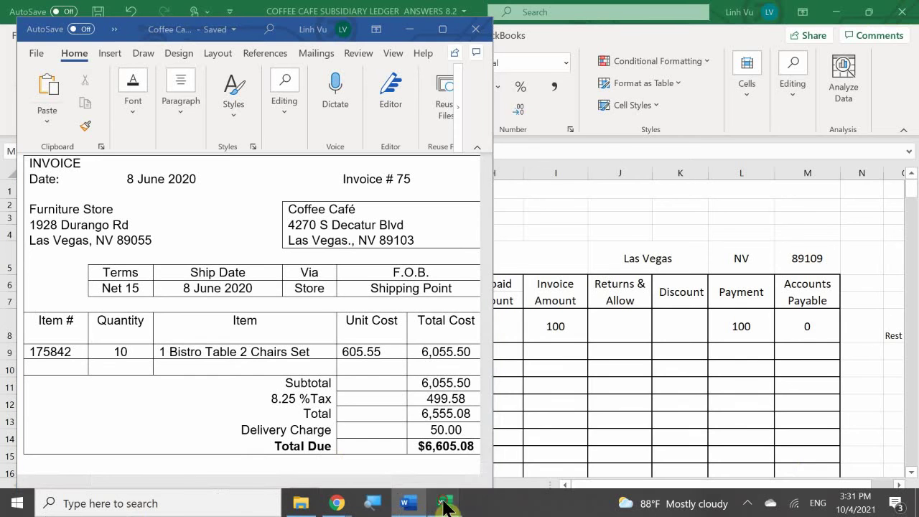
pyautogui.click(246, 442)
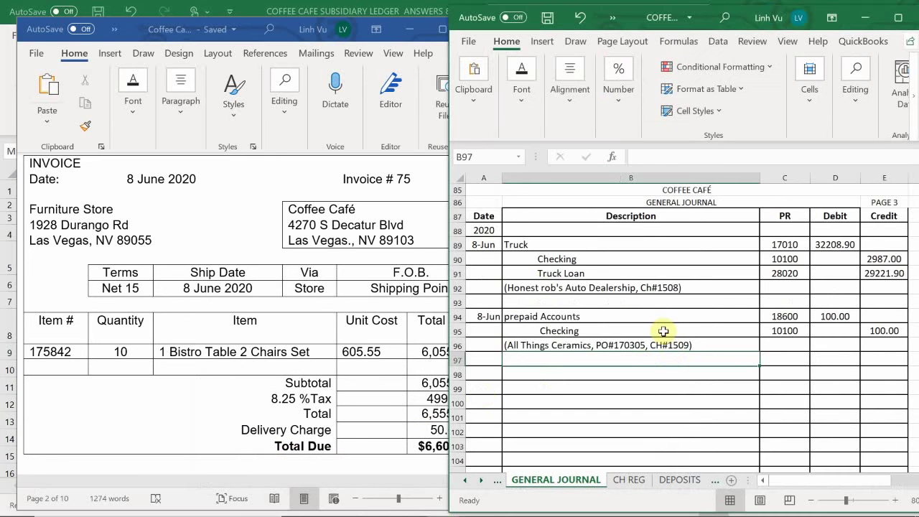
pyautogui.click(679, 479)
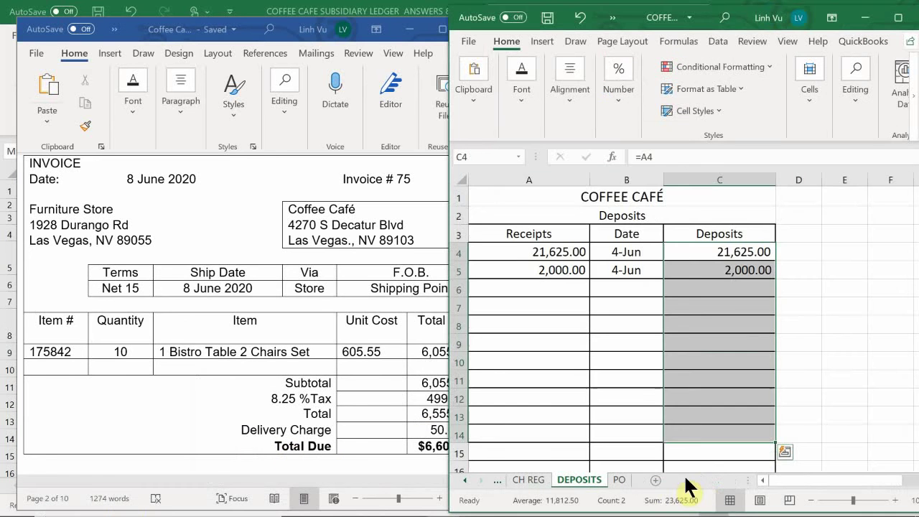
pyautogui.click(618, 479)
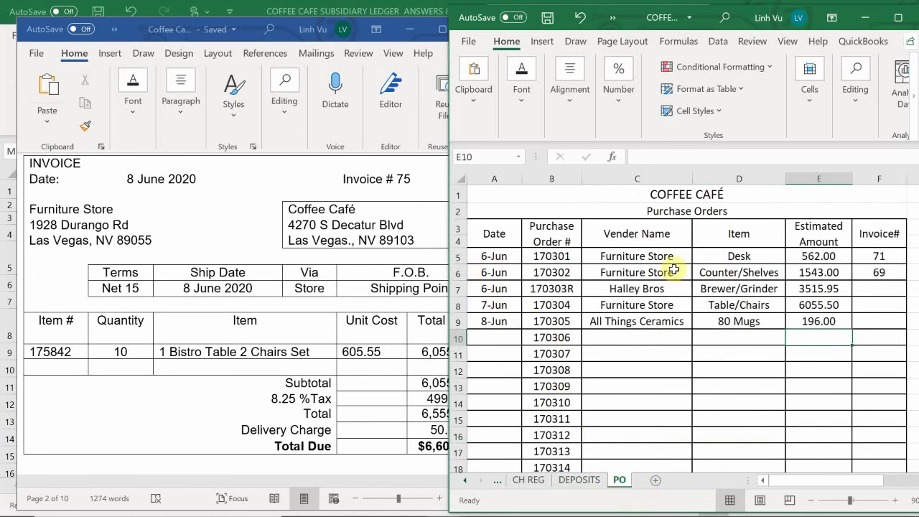
pyautogui.click(865, 306)
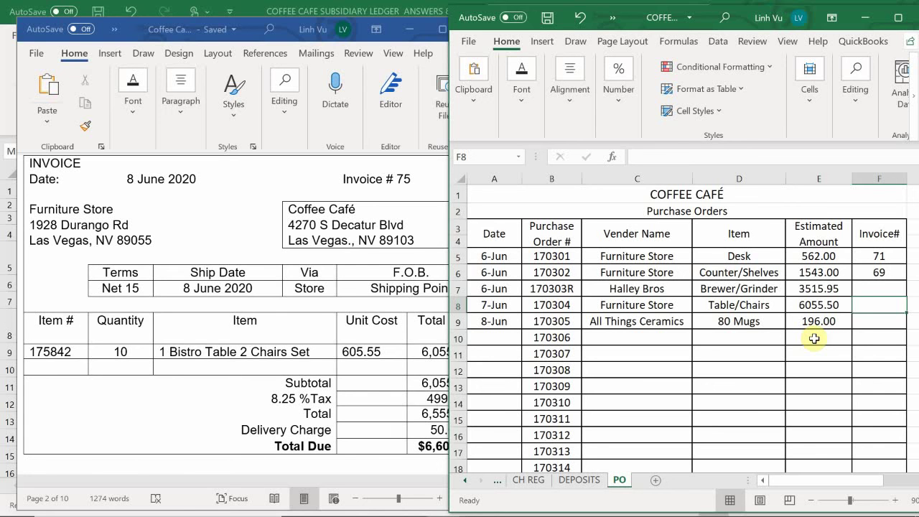
pyautogui.write('75')
pyautogui.press('Return')
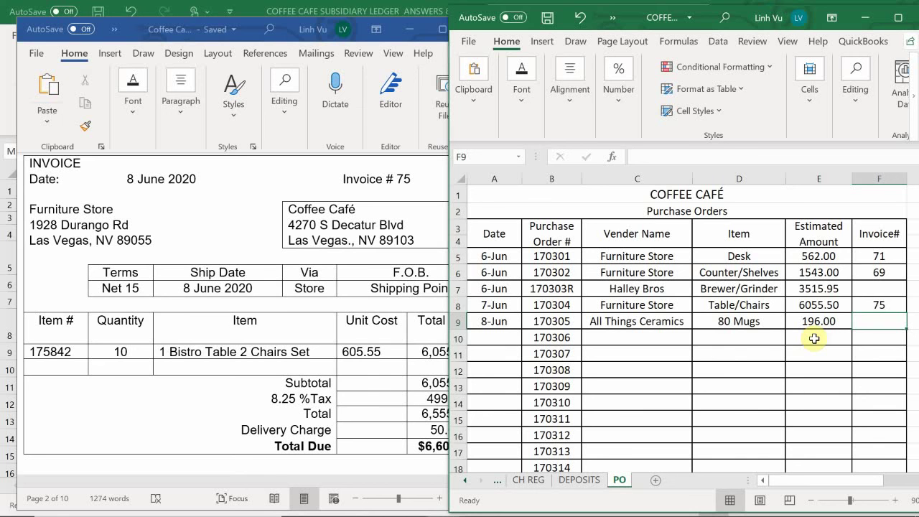
pyautogui.moveTo(189, 481)
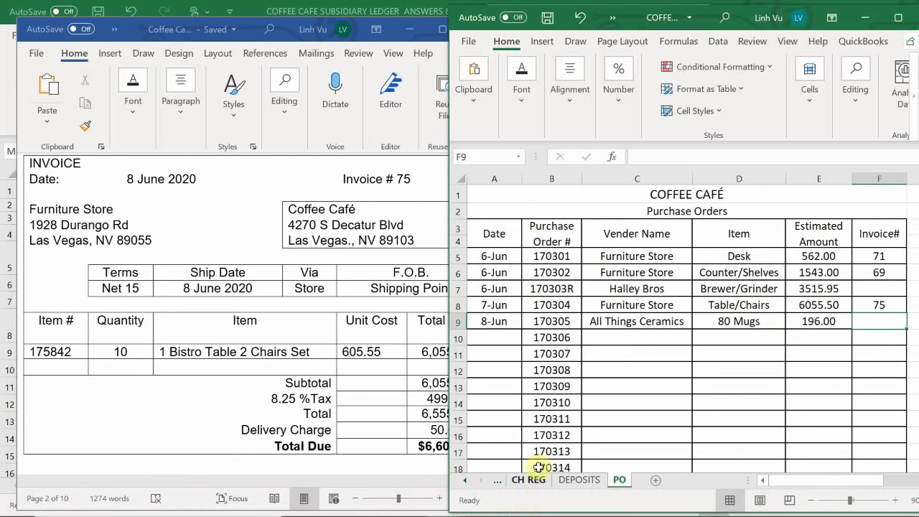
# Step: On the GENERAL JOURNAL sheet, begin typing the date 6/8 in A98
pyautogui.click(464, 481)
pyautogui.click(464, 480)
pyautogui.click(558, 480)
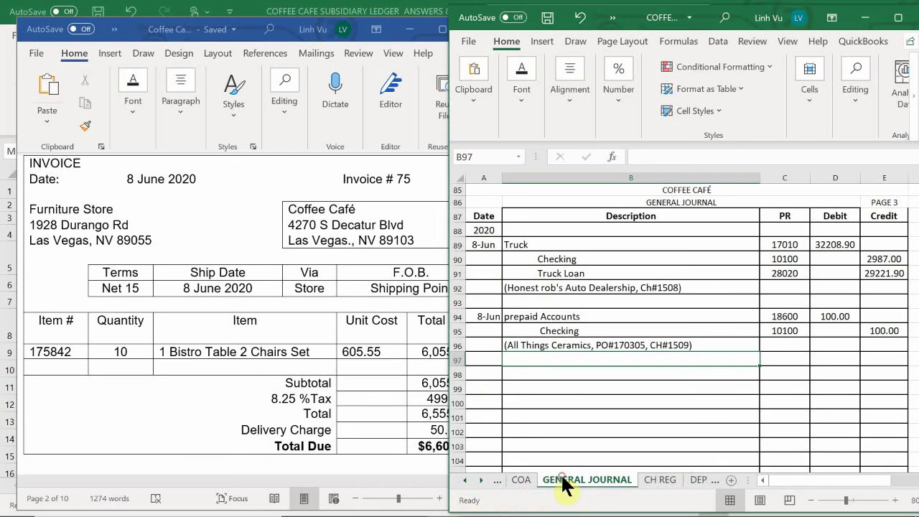
pyautogui.click(479, 372)
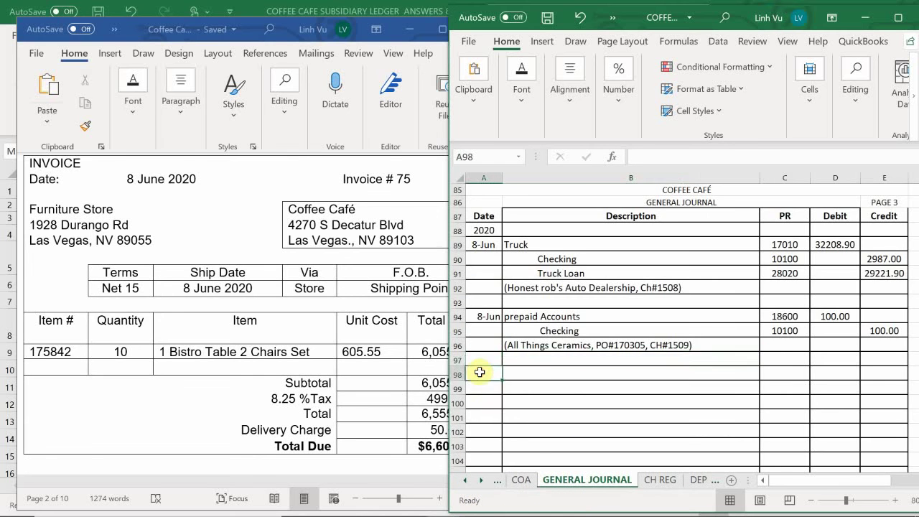
pyautogui.scroll(-2, 478, 372)
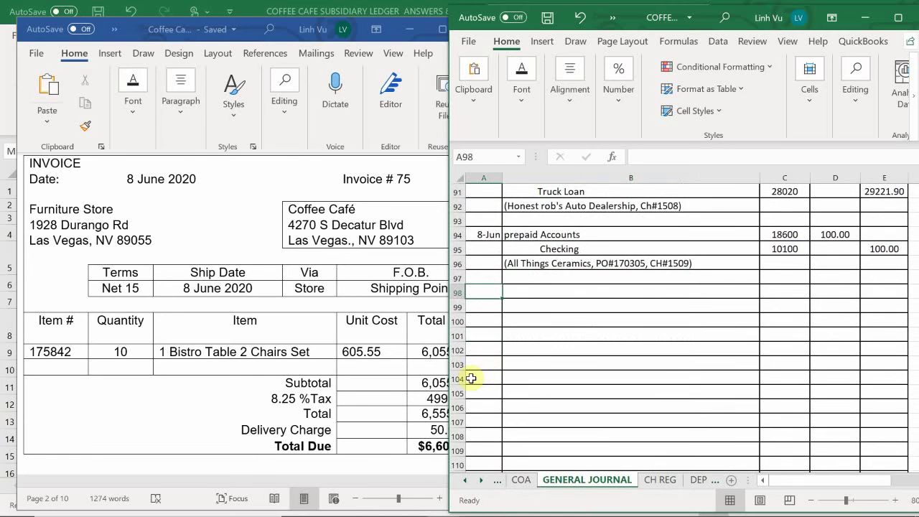
pyautogui.write('6/')
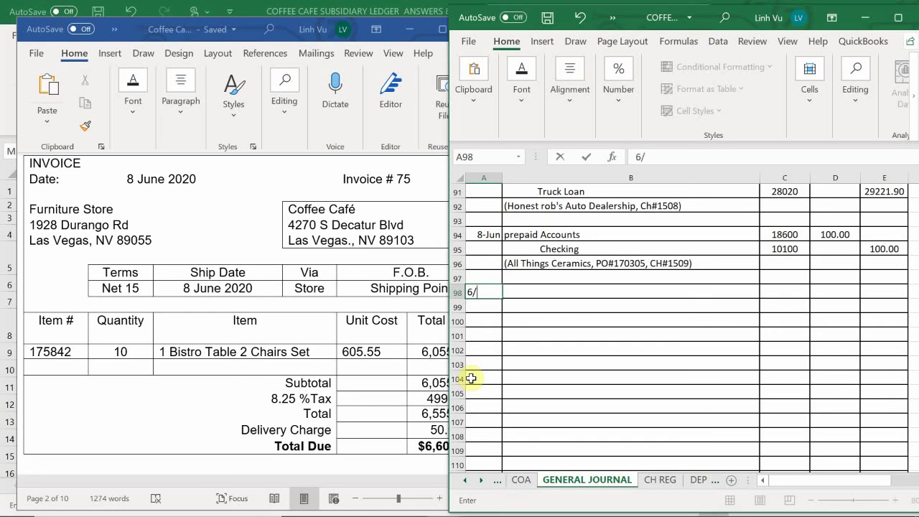
pyautogui.write('8')
# Step: Commit the 8-Jun date, check the invoice's subtotal, tax, delivery and total, then select B98
pyautogui.press('Return')
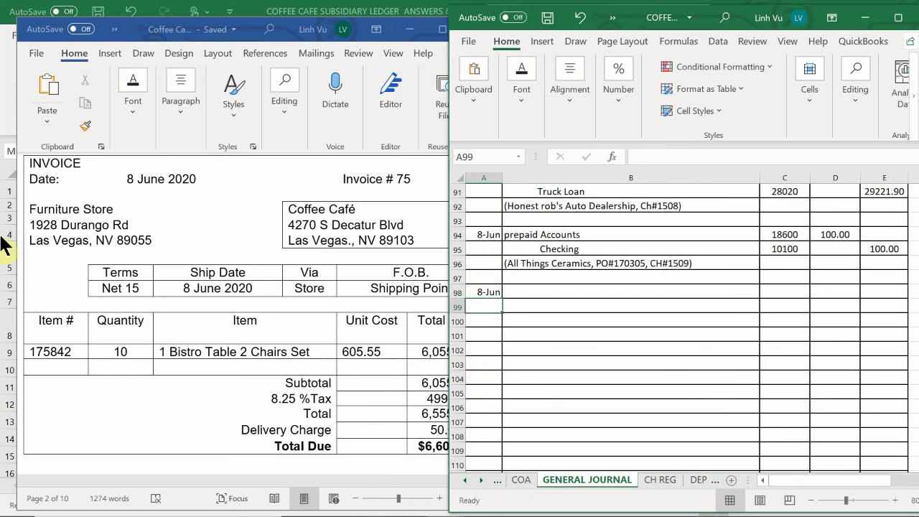
pyautogui.click(102, 369)
pyautogui.scroll(3, 100, 365)
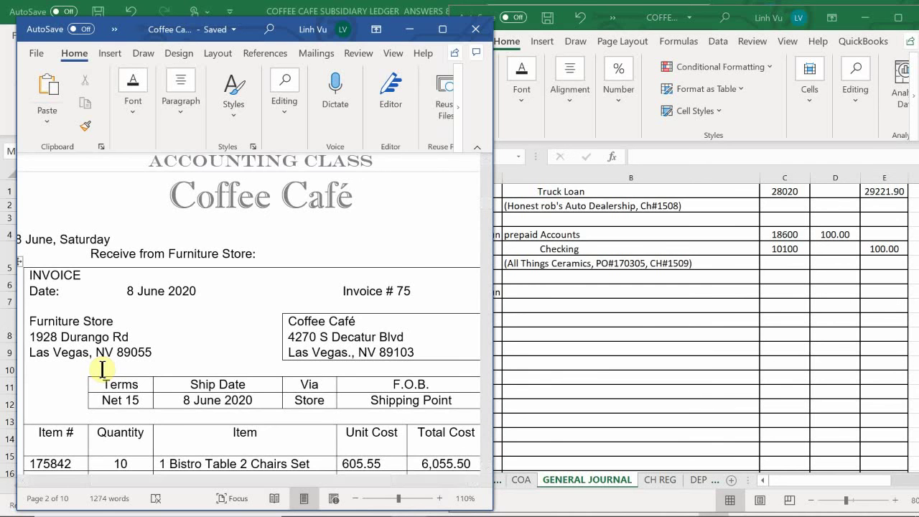
pyautogui.scroll(-3, 102, 369)
pyautogui.scroll(-2, 101, 370)
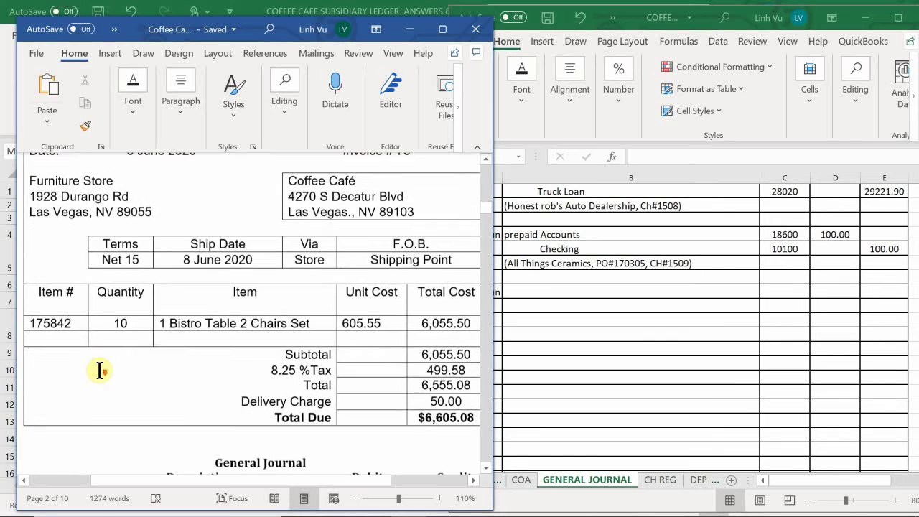
pyautogui.scroll(1, 99, 370)
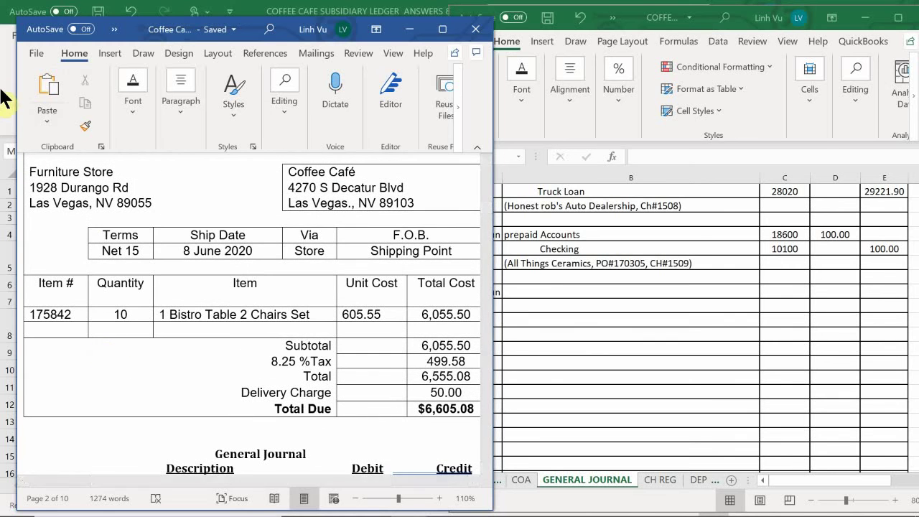
pyautogui.click(548, 280)
pyautogui.click(539, 290)
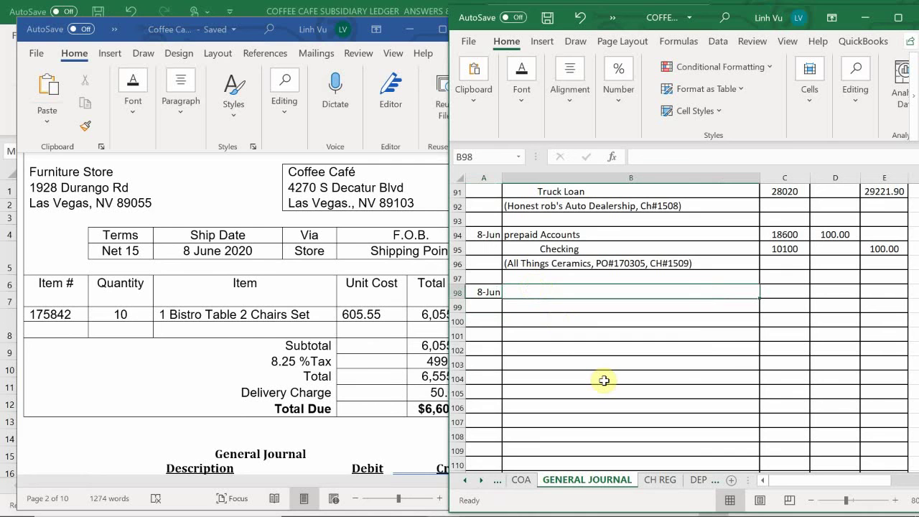
# Step: Enter Bistro Tables & Chairs in B98 with account number 13010 in C98
pyautogui.write('Bistro')
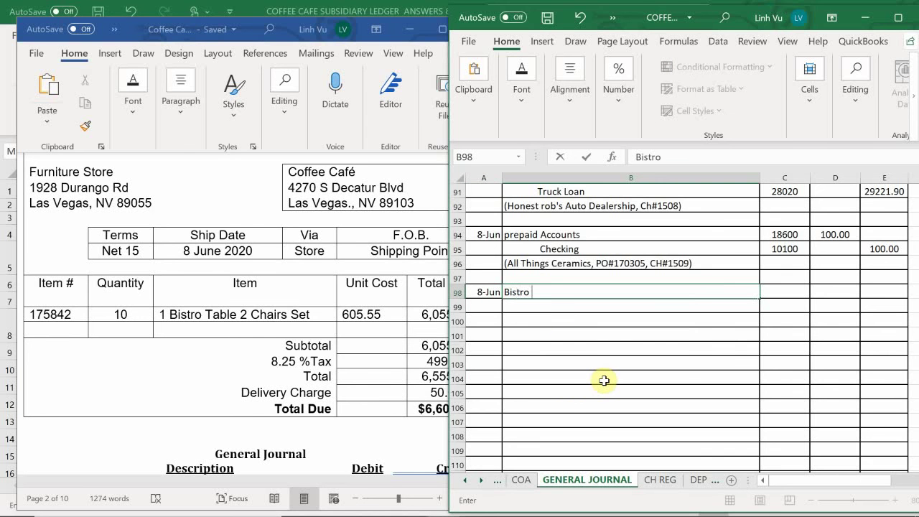
pyautogui.write(' Tables & Chairs')
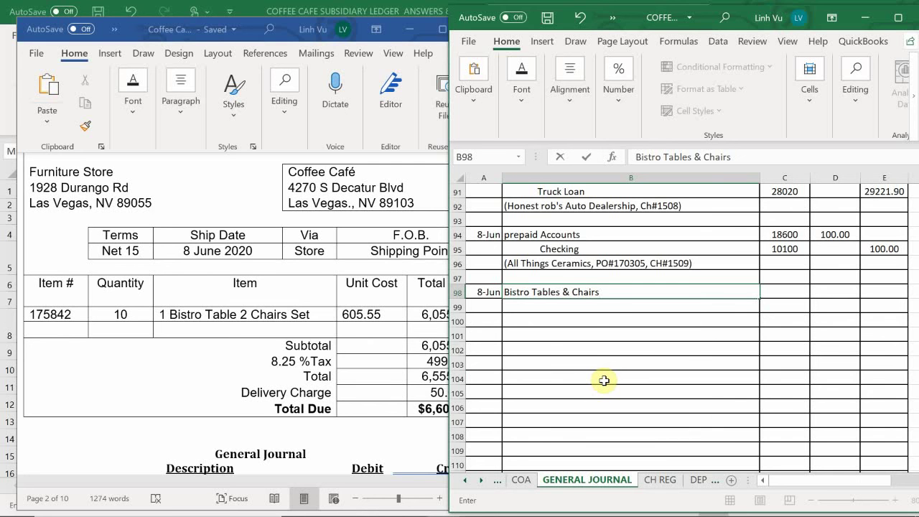
pyautogui.press('Tab')
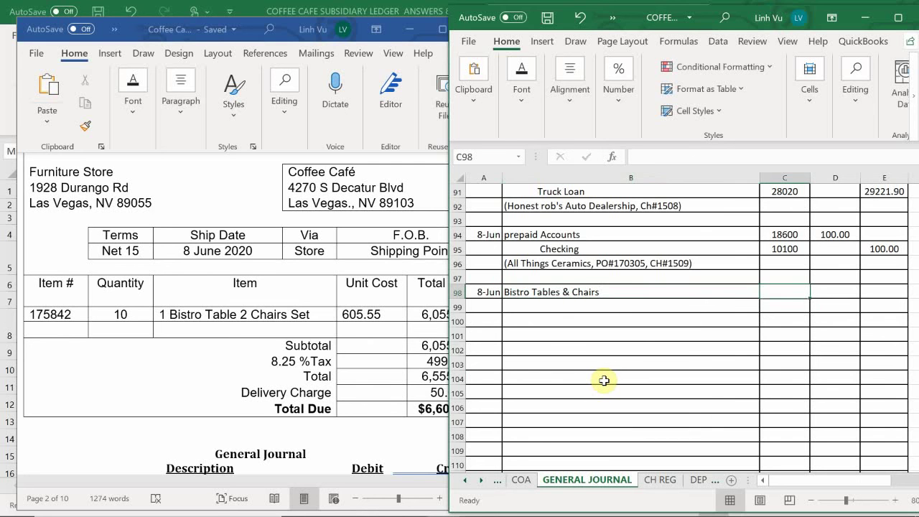
pyautogui.press('Down')
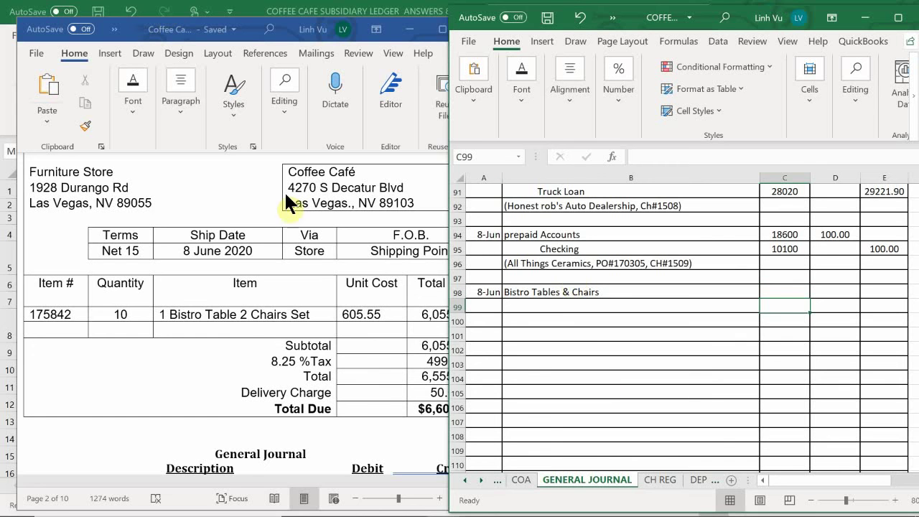
pyautogui.click(777, 297)
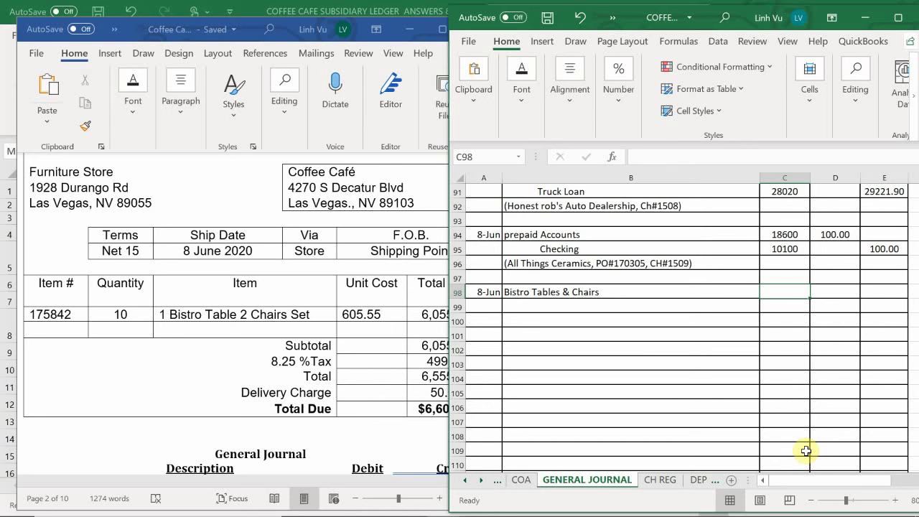
pyautogui.write('13010')
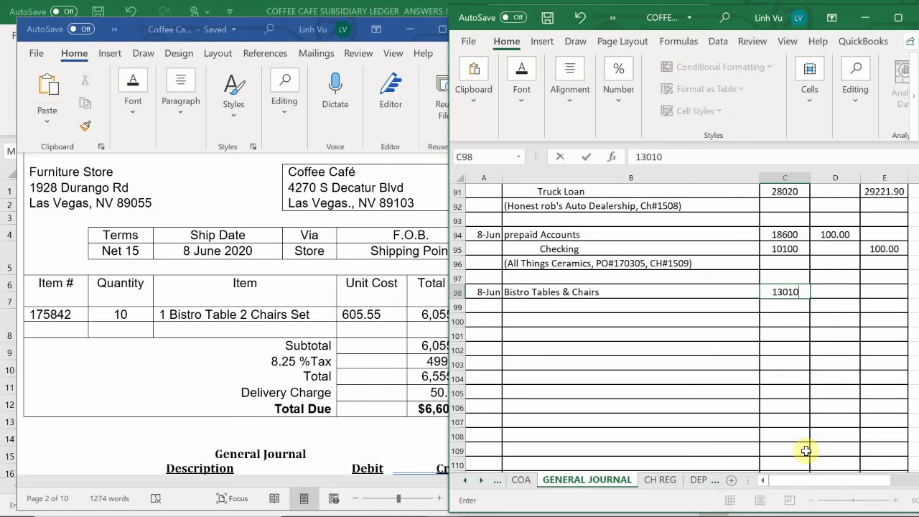
pyautogui.press('Return')
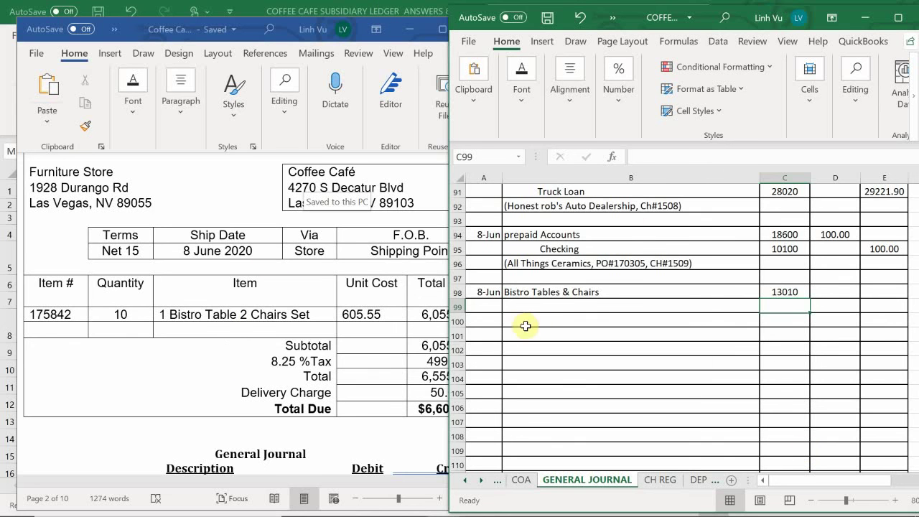
# Step: Enter Accounts Payable in B99 with account number 20000 in C99
pyautogui.click(543, 305)
pyautogui.doubleClick(532, 304)
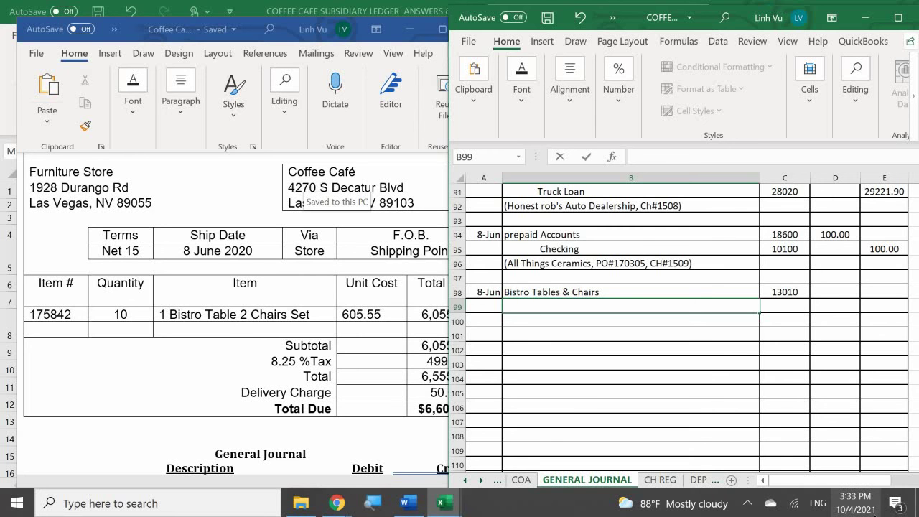
pyautogui.write('Accounts Payable')
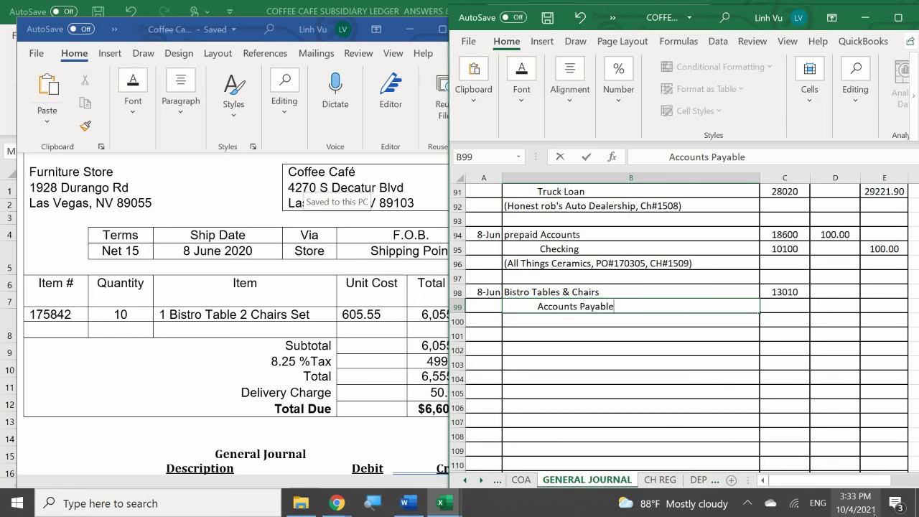
pyautogui.press('Tab')
pyautogui.write('20000')
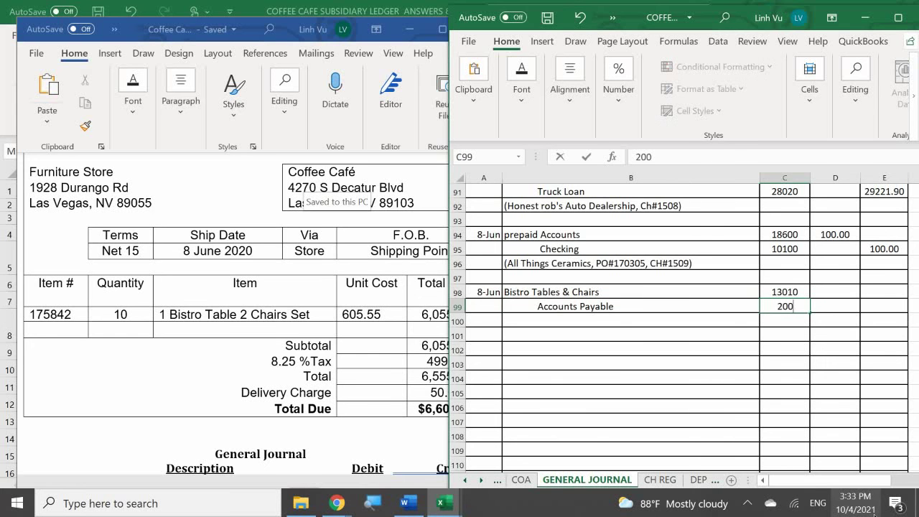
pyautogui.press('Return')
pyautogui.press('Right')
pyautogui.press('Up')
pyautogui.press('Up')
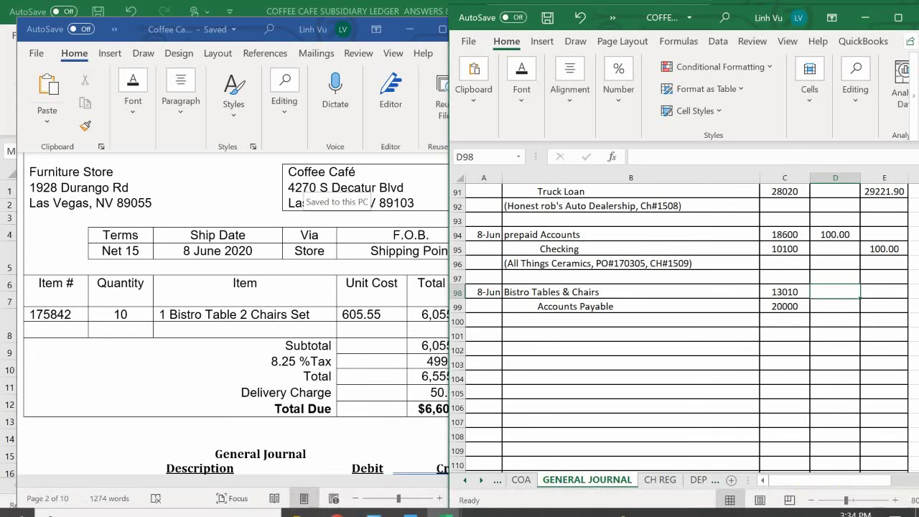
pyautogui.click(316, 432)
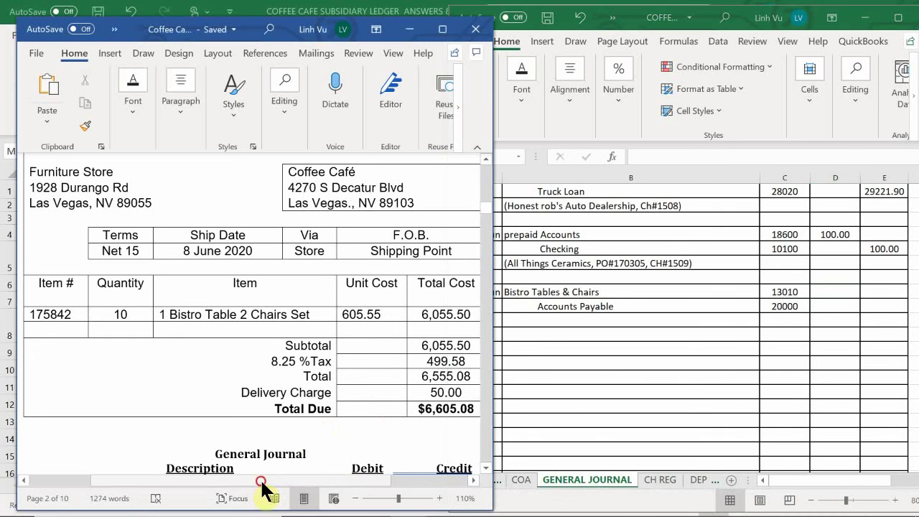
# Step: Enter the 6605.08 debit in D98 and an =D98 Accounts Payable credit in E99
pyautogui.hscroll(1, 273, 495)
pyautogui.hscroll(1, 280, 498)
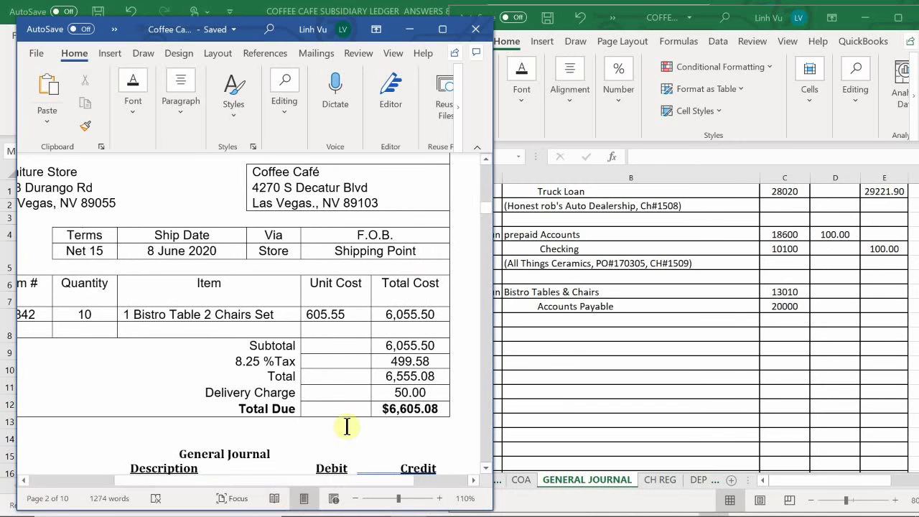
pyautogui.click(825, 292)
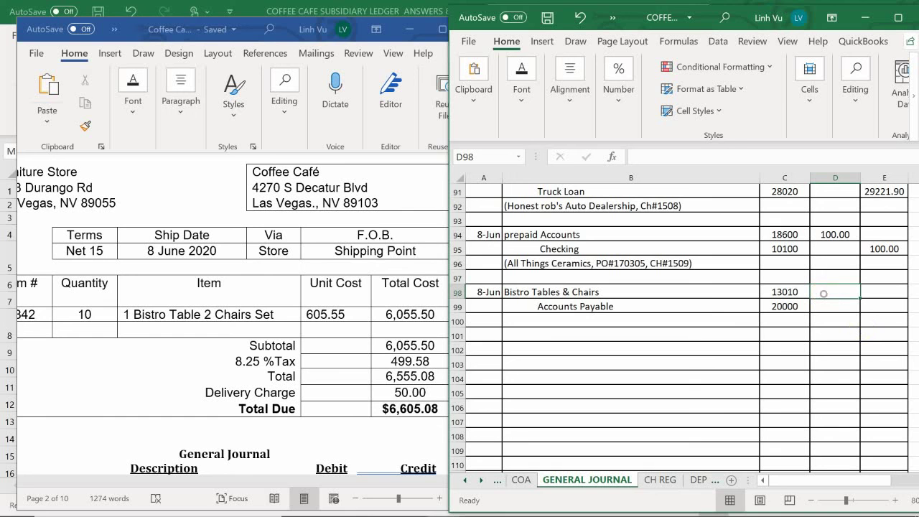
pyautogui.write('6605.08')
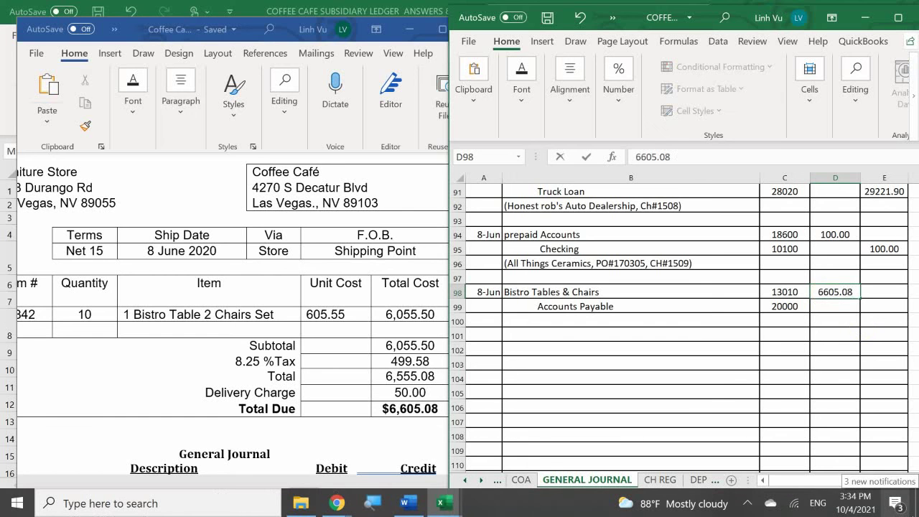
pyautogui.press('Return')
pyautogui.press('Right')
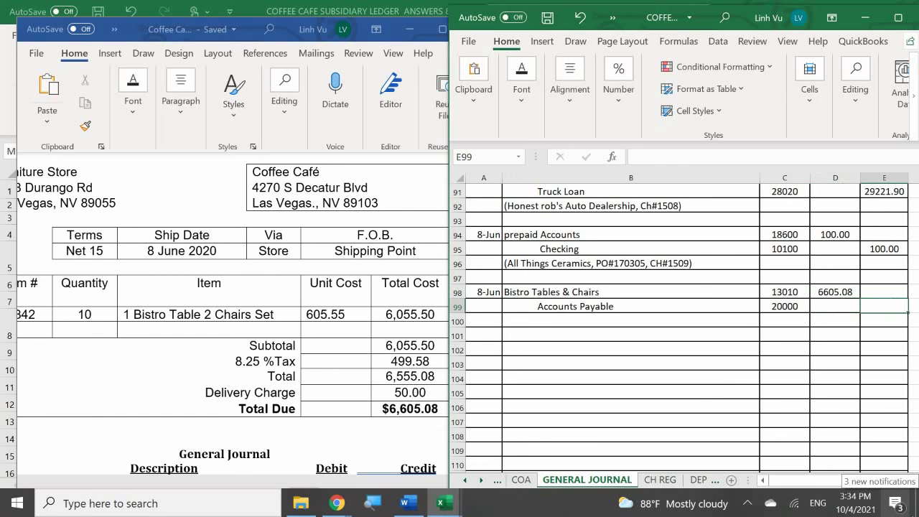
pyautogui.write('=')
pyautogui.press('Up')
pyautogui.press('Left')
pyautogui.press('Return')
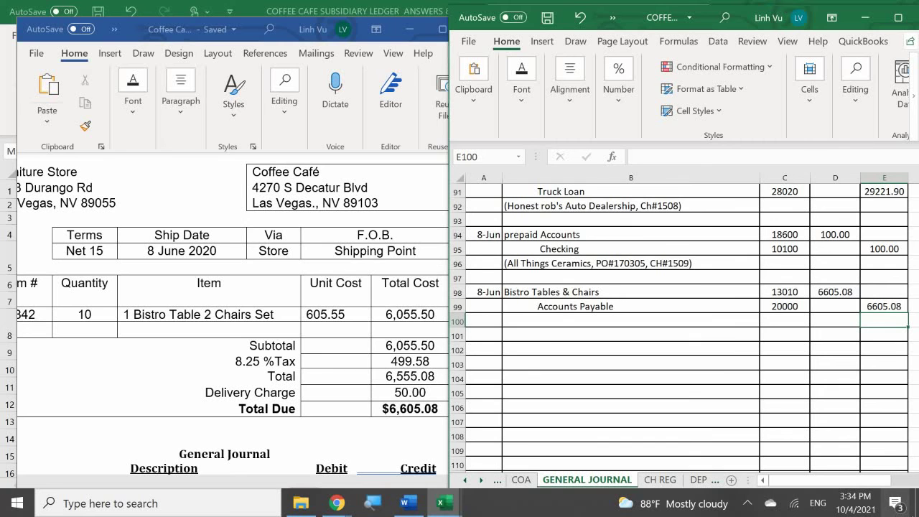
# Step: Type the explanation (Furniture Store, INV#75, NET 15) in B100
pyautogui.click(531, 323)
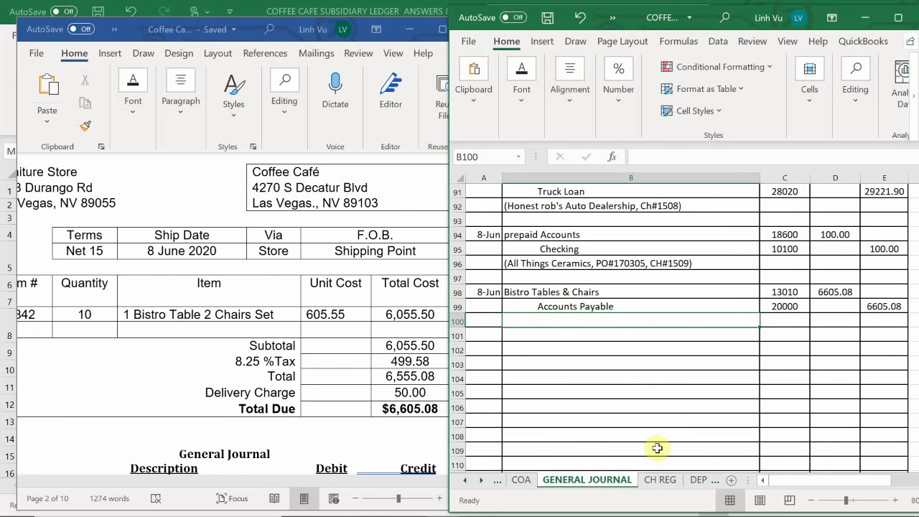
pyautogui.write('(')
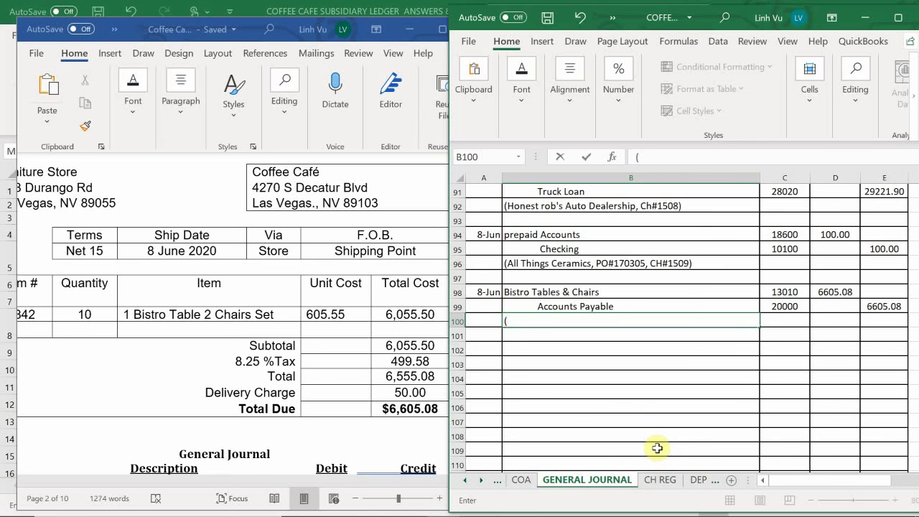
pyautogui.write('Furniture Store.')
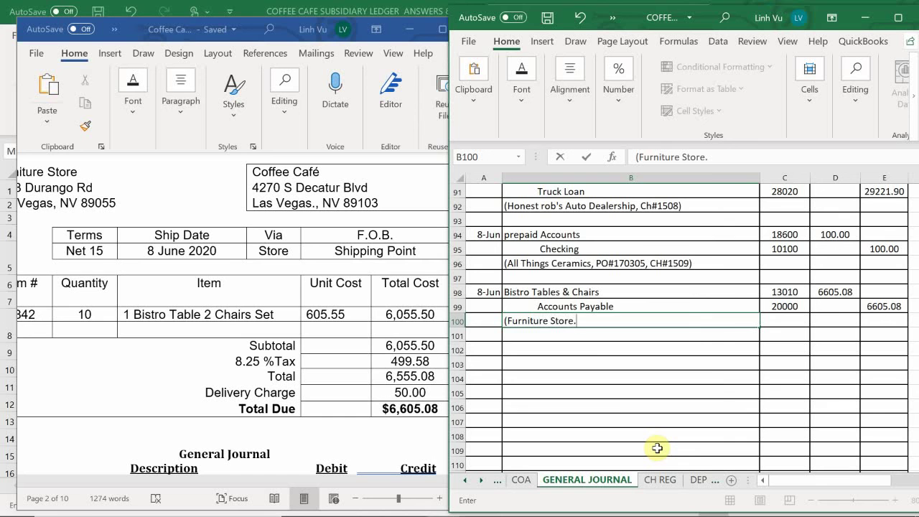
pyautogui.press('BackSpace')
pyautogui.press('BackSpace')
pyautogui.write(', INV#75')
pyautogui.write(', N')
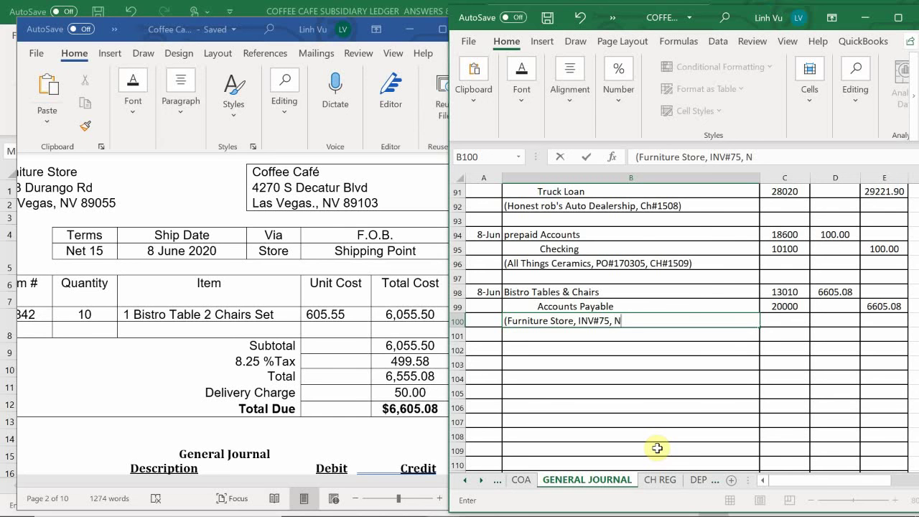
pyautogui.write('ET 15)')
pyautogui.press('Return')
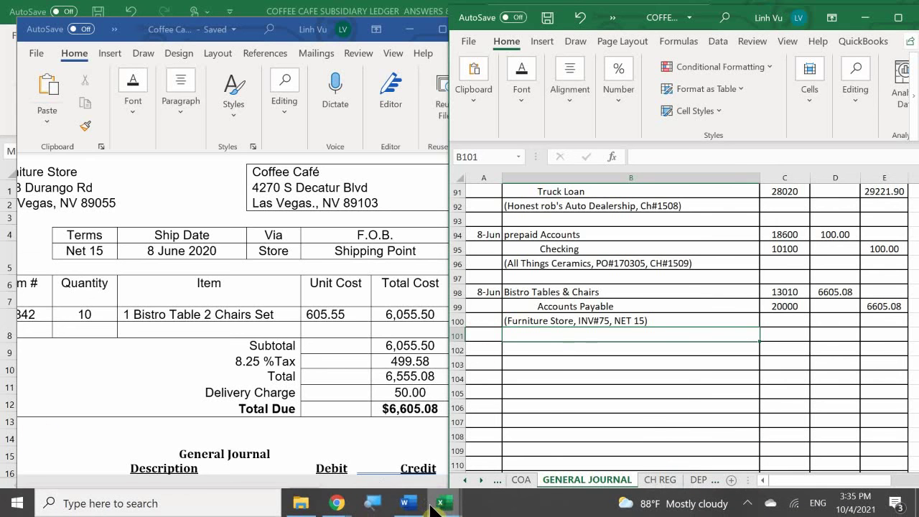
# Step: In the ASSETS workbook, find the Bistro Tables & Chairs ledger and date row 314 8-Jun
pyautogui.moveTo(438, 506)
pyautogui.click(347, 453)
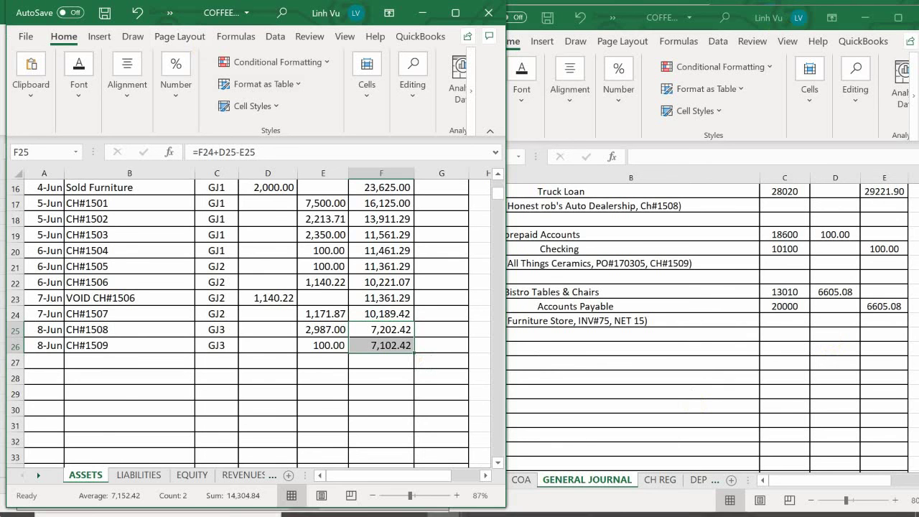
pyautogui.click(100, 431)
pyautogui.scroll(-18, 117, 404)
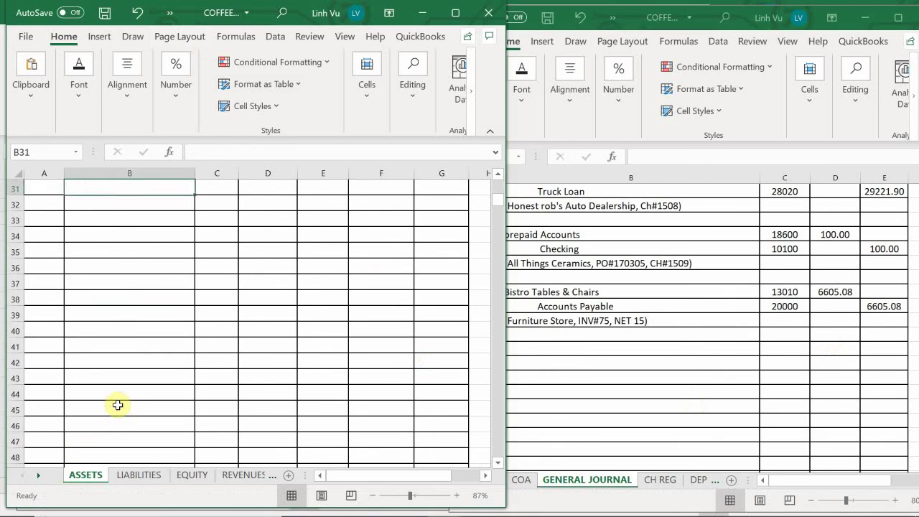
pyautogui.scroll(-20, 126, 400)
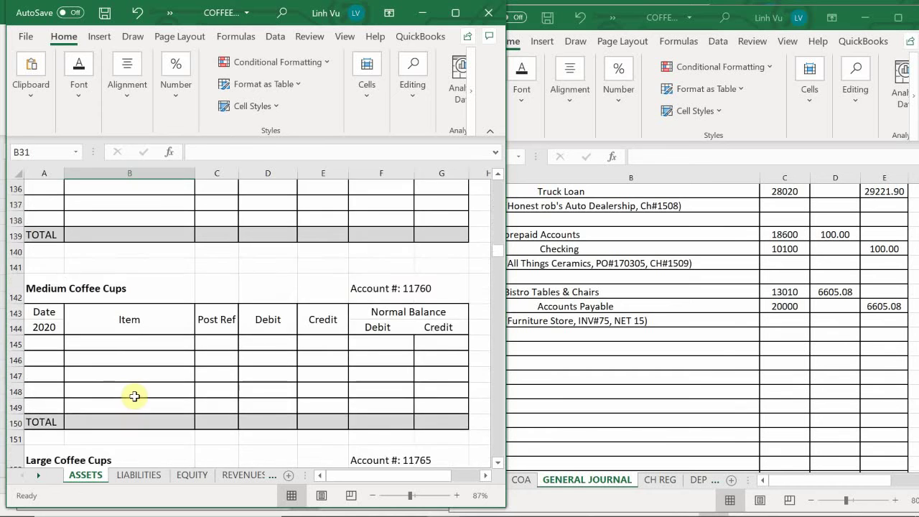
pyautogui.scroll(-20, 148, 397)
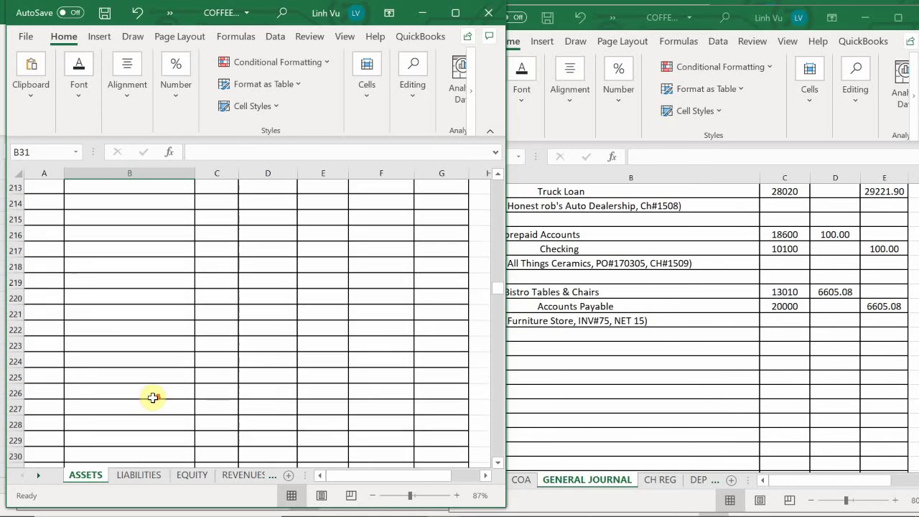
pyautogui.scroll(-20, 163, 402)
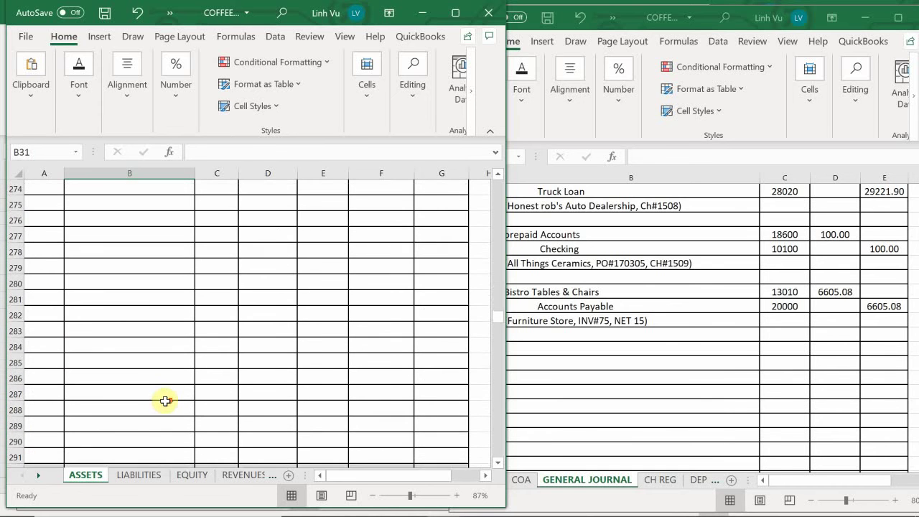
pyautogui.scroll(-6, 170, 404)
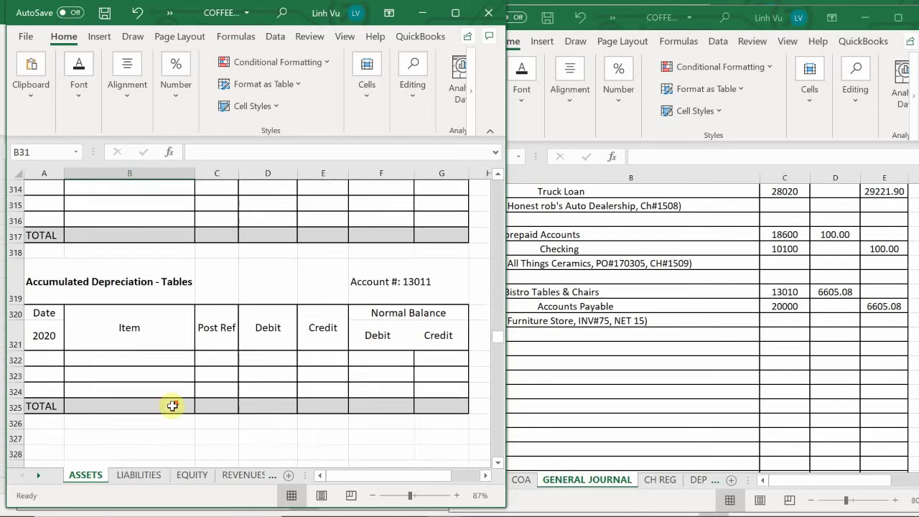
pyautogui.scroll(-5, 172, 407)
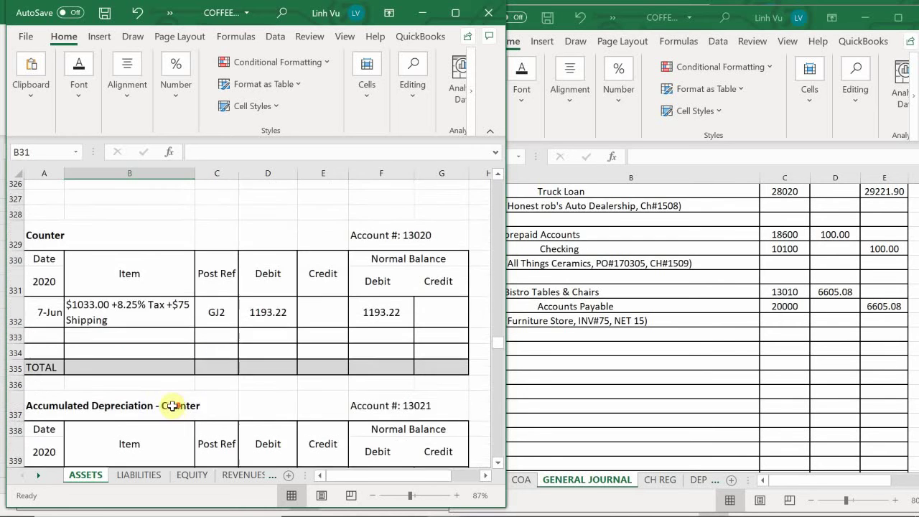
pyautogui.scroll(-5, 175, 408)
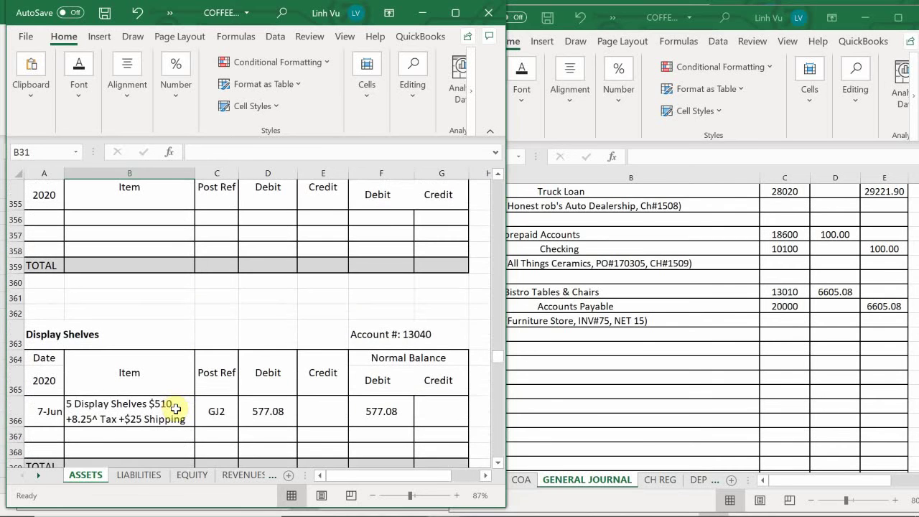
pyautogui.scroll(9, 175, 408)
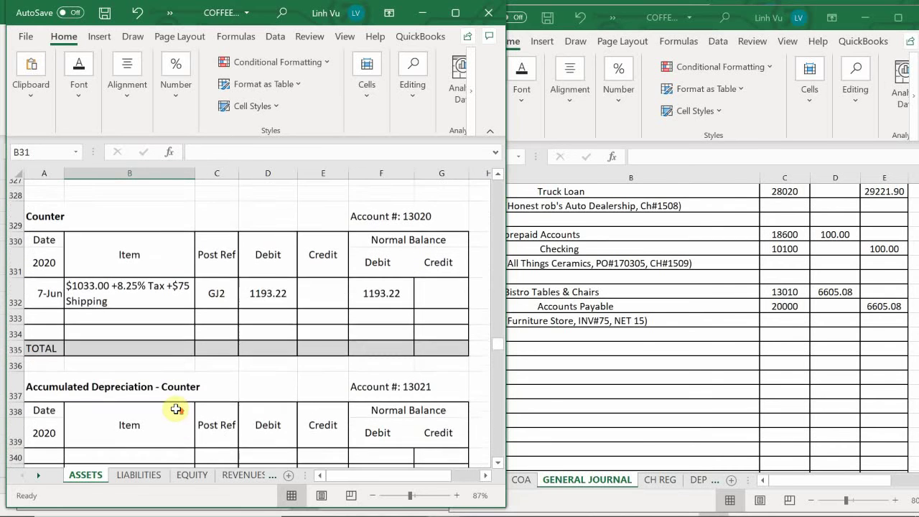
pyautogui.scroll(7, 176, 409)
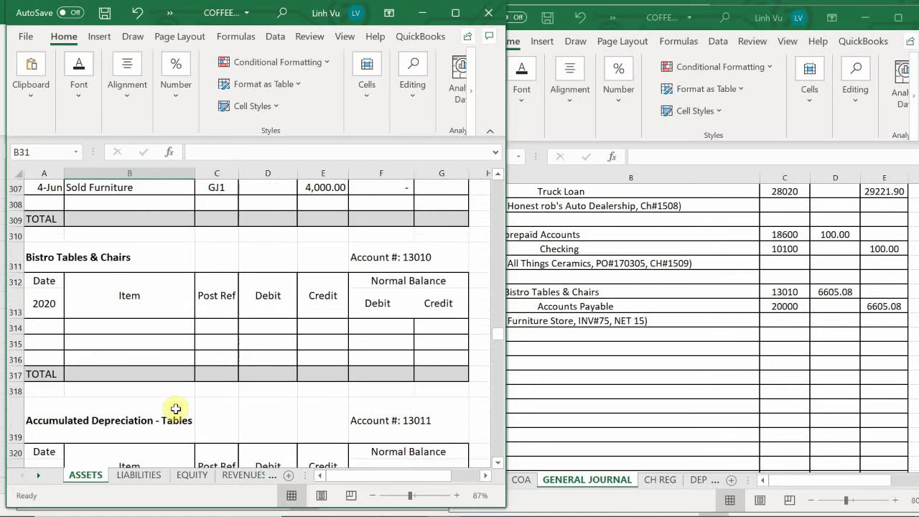
pyautogui.scroll(2, 176, 410)
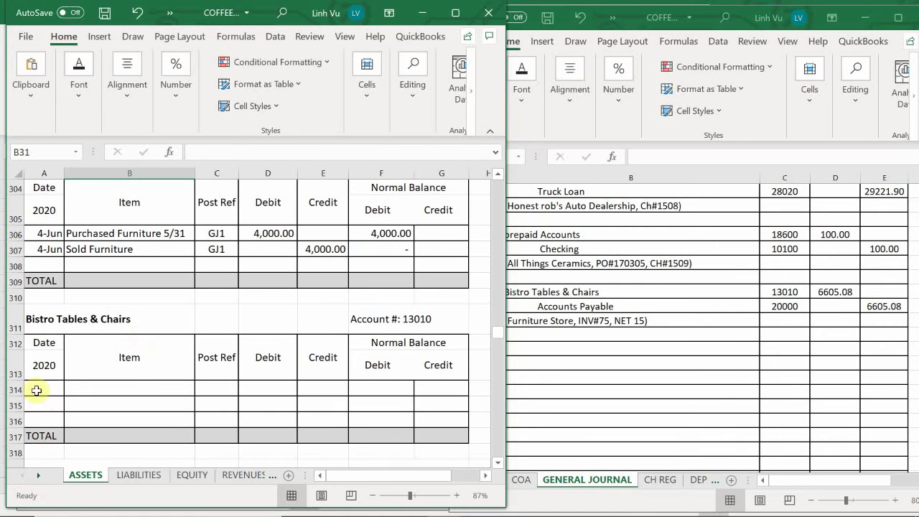
pyautogui.click(36, 390)
pyautogui.write('6')
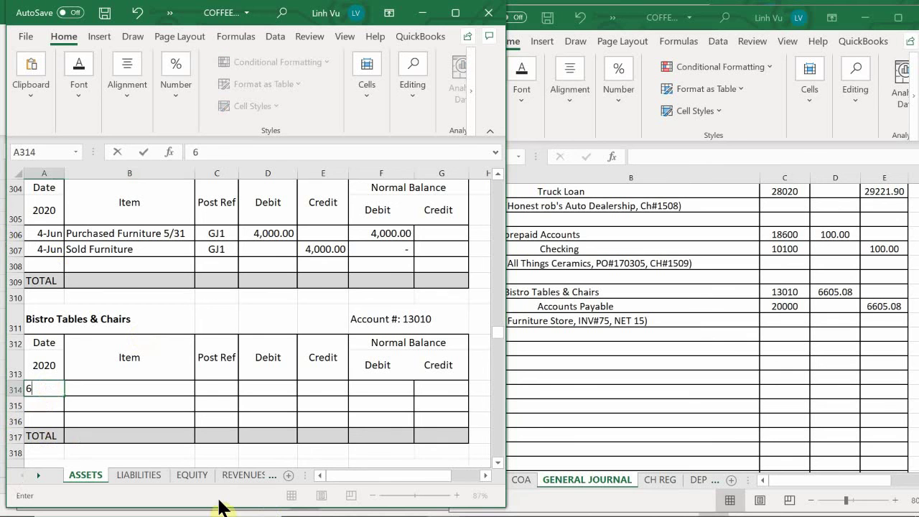
pyautogui.write('/8')
pyautogui.press('Return')
# Step: Fill row 314: '10 Sets of 1 Table and 2 Chairs + Tax + Shipping', GJ3, debit 6605.08, balance =D314
pyautogui.press('Right')
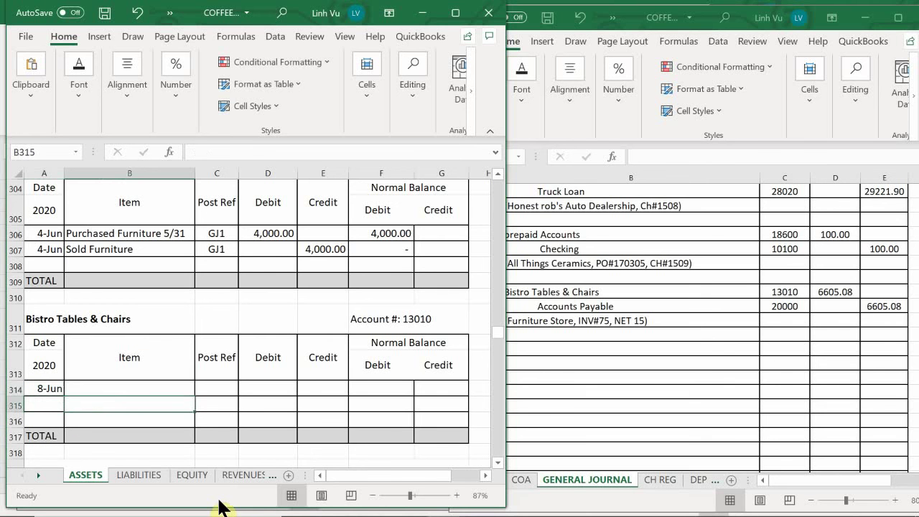
pyautogui.press('Up')
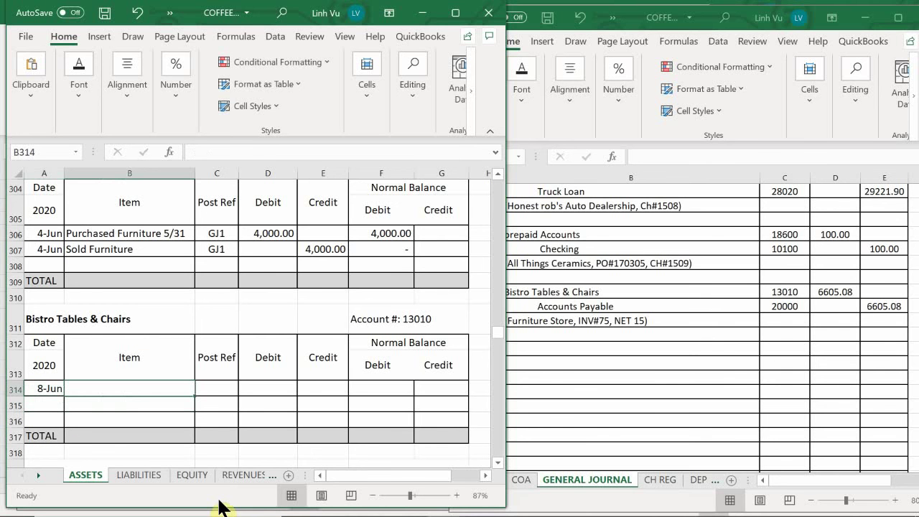
pyautogui.write('10')
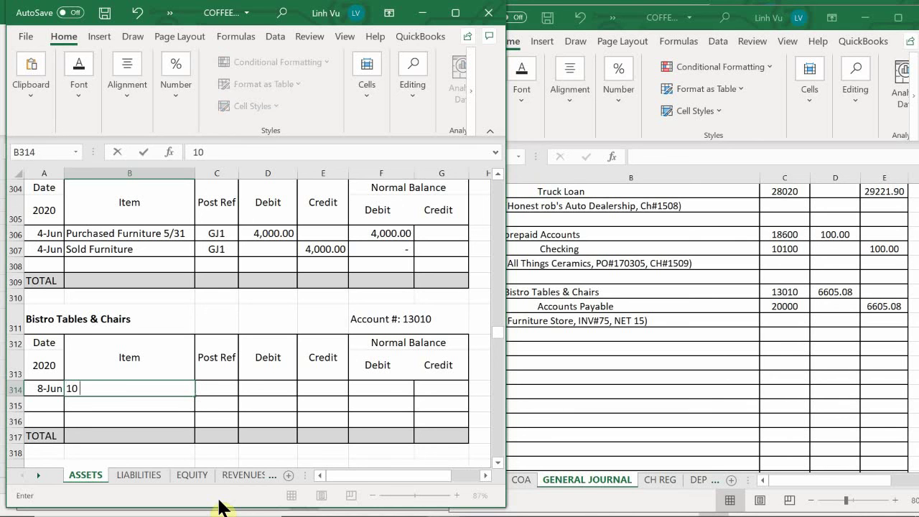
pyautogui.write(' Sets of 1 Tabl')
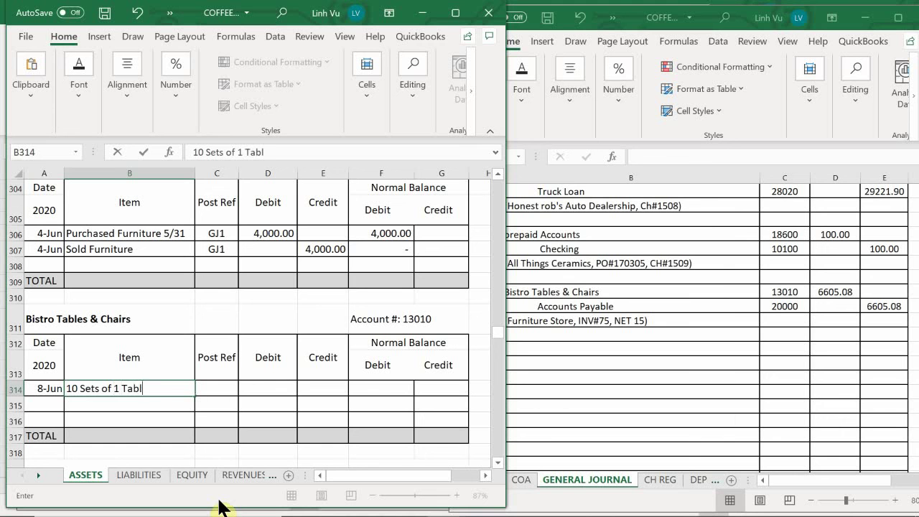
pyautogui.write('e and 2 Chairs')
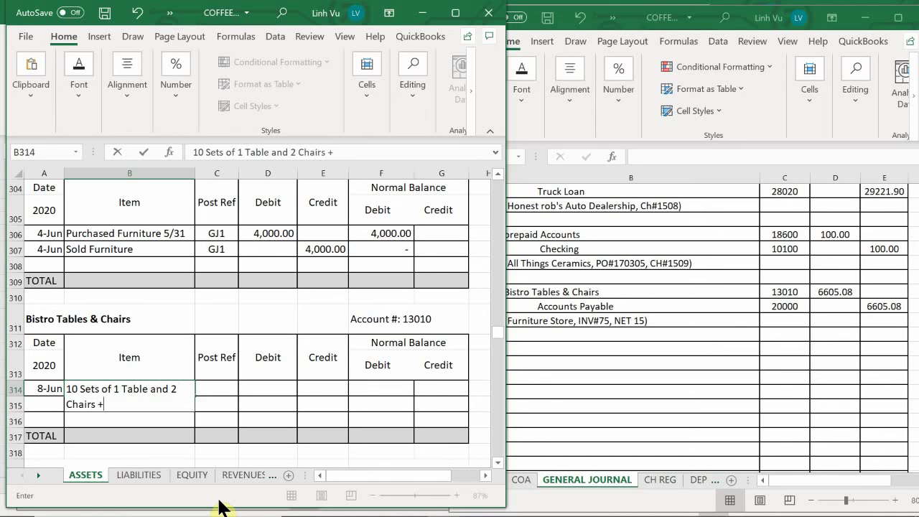
pyautogui.write(' + Tax + Shipping')
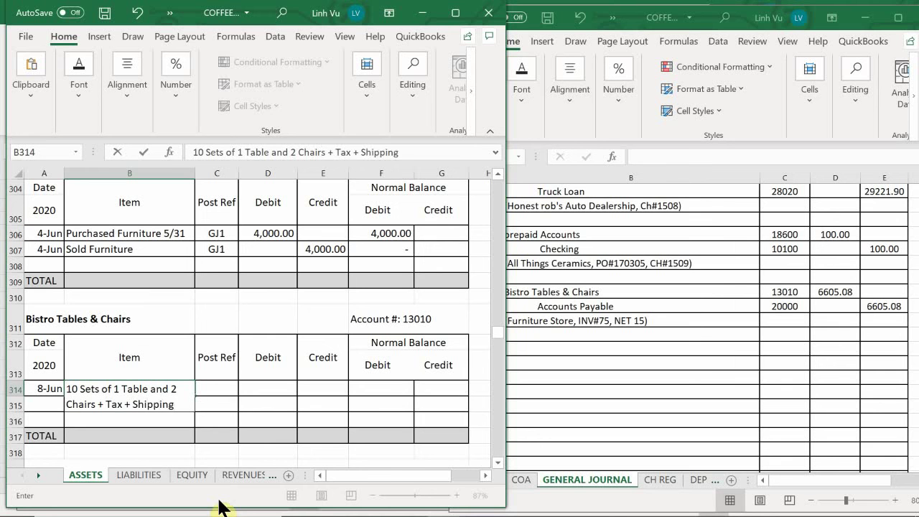
pyautogui.press('Tab')
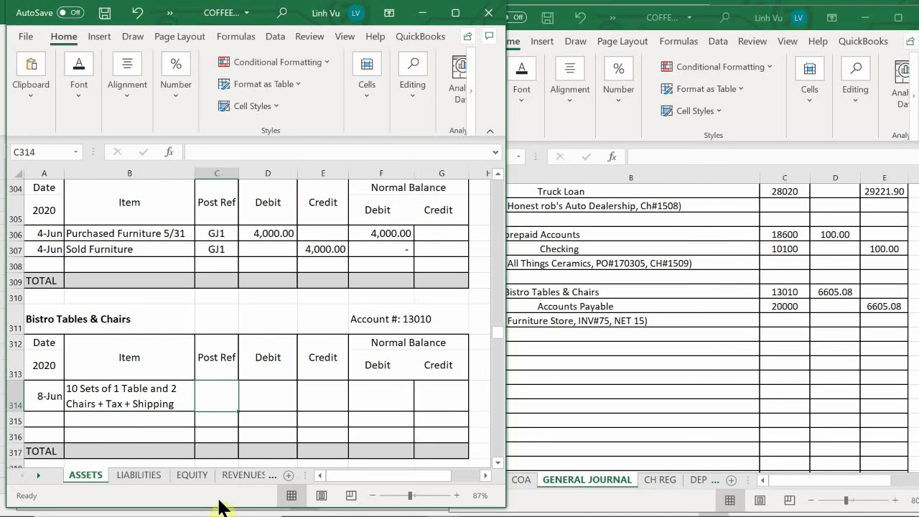
pyautogui.write('GJ3')
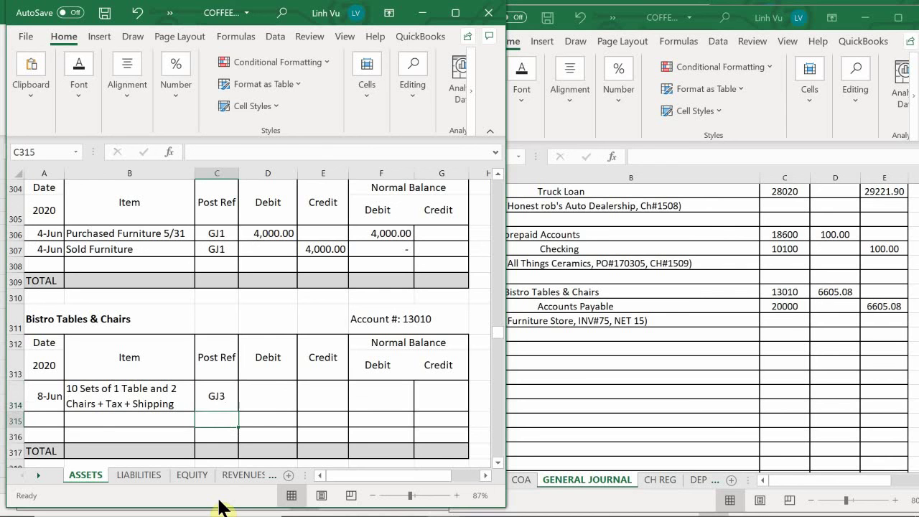
pyautogui.press('Tab')
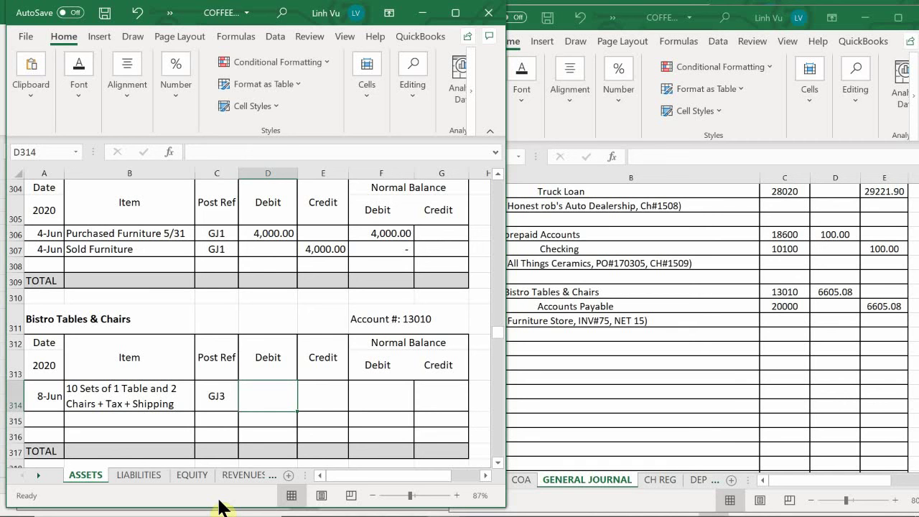
pyautogui.write('6605')
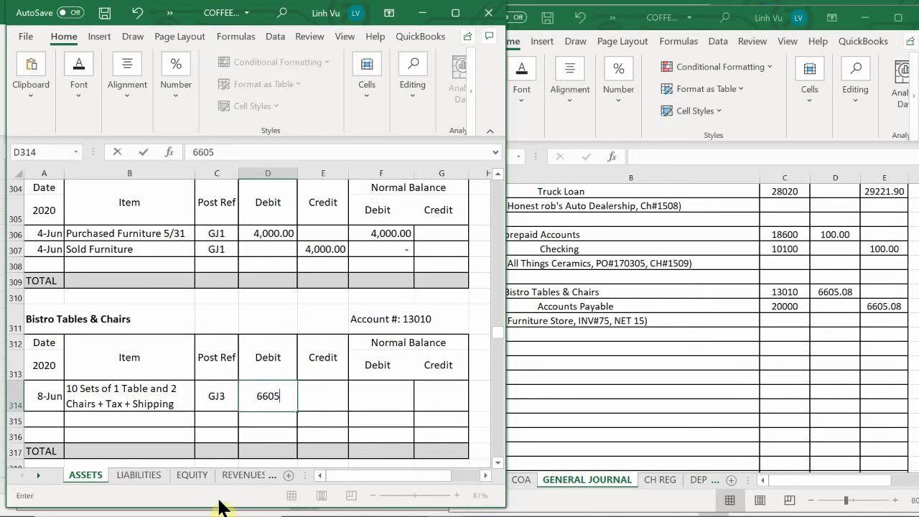
pyautogui.write('.08')
pyautogui.press('Return')
pyautogui.press('Right')
pyautogui.press('Up')
pyautogui.press('Right')
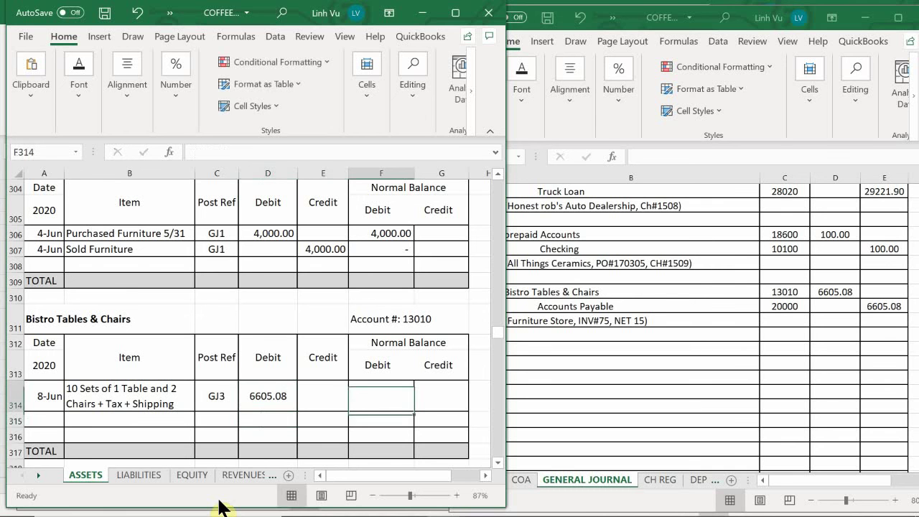
pyautogui.write('=')
pyautogui.press('Left')
pyautogui.press('Left')
pyautogui.press('Return')
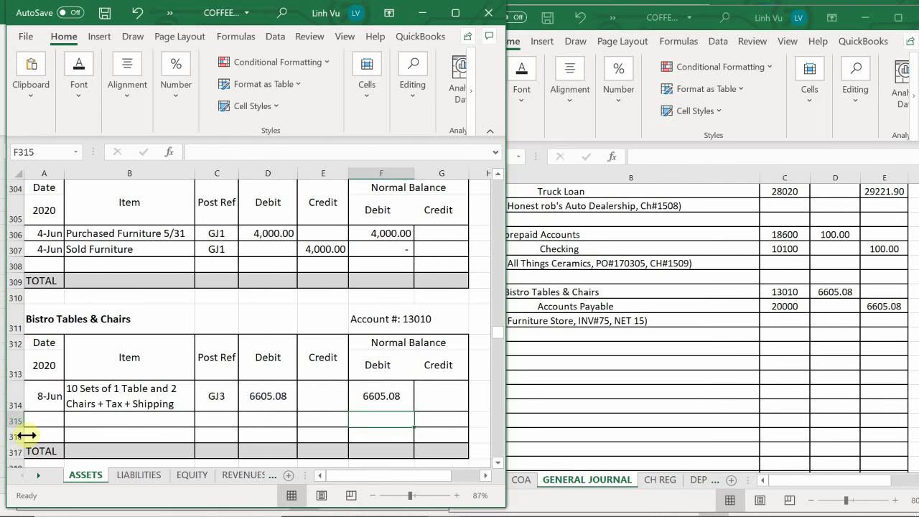
# Step: On the LIABILITIES sheet, enter 8-Jun, INV#75 and GJ3 in Accounts Payable row 10
pyautogui.click(150, 476)
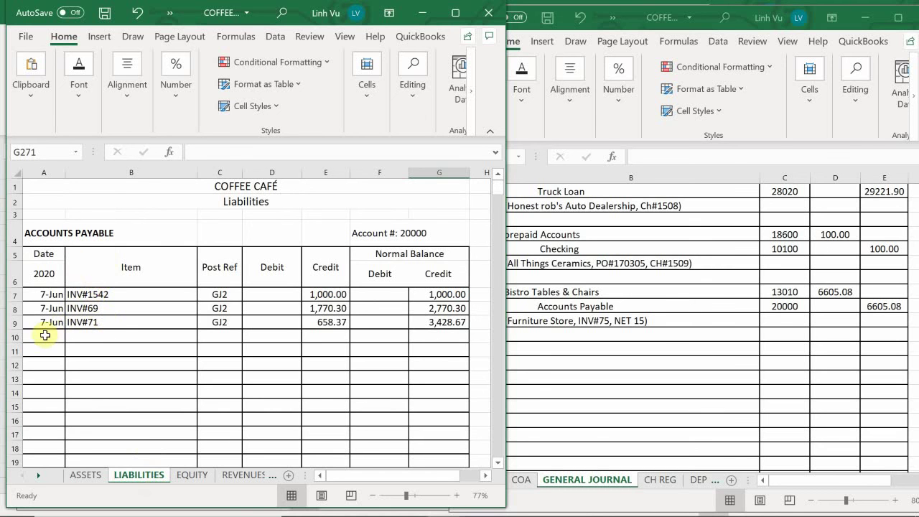
pyautogui.click(41, 336)
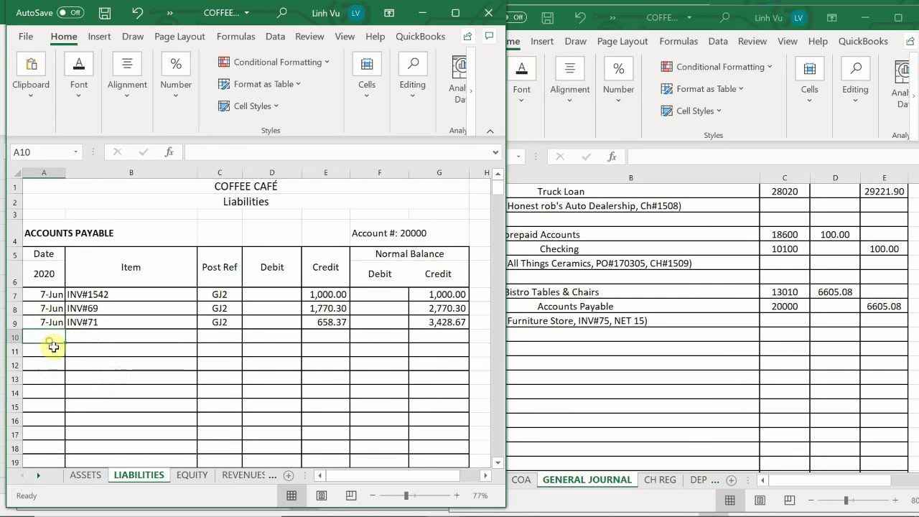
pyautogui.write('6/8')
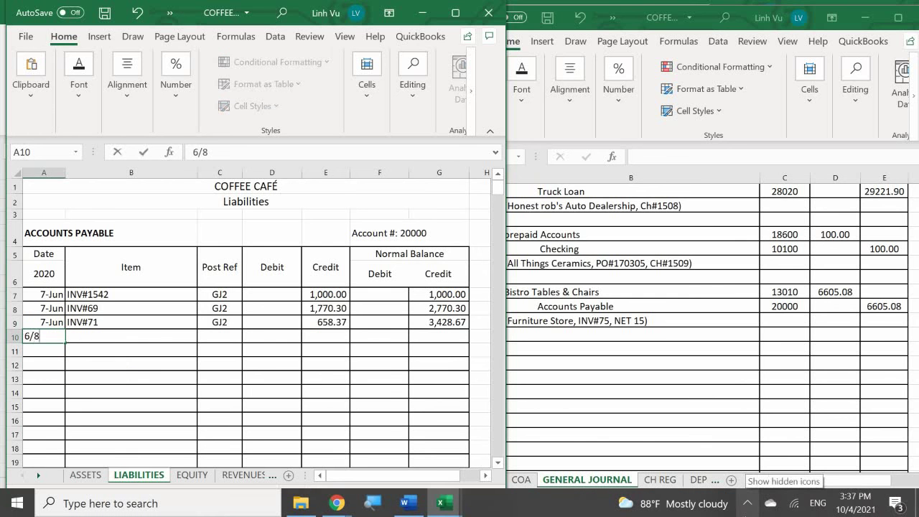
pyautogui.press('Return')
pyautogui.press('Right')
pyautogui.press('Up')
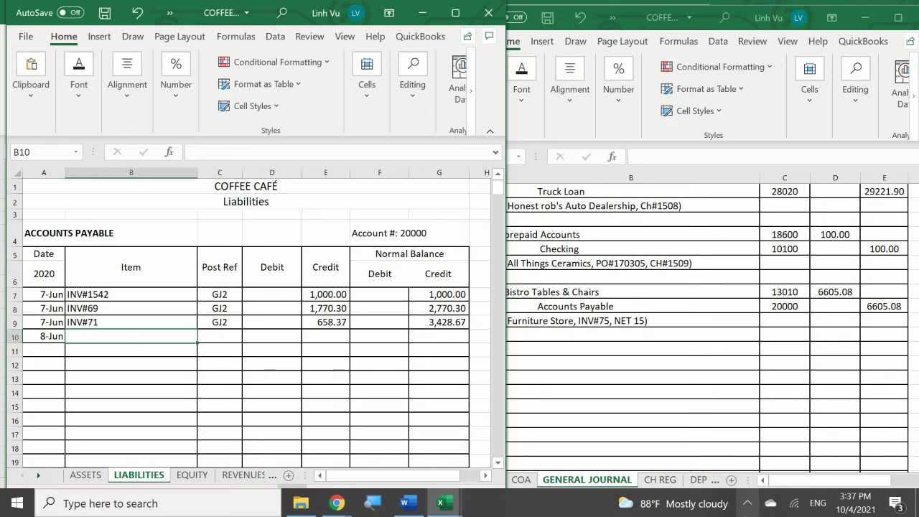
pyautogui.write('IN')
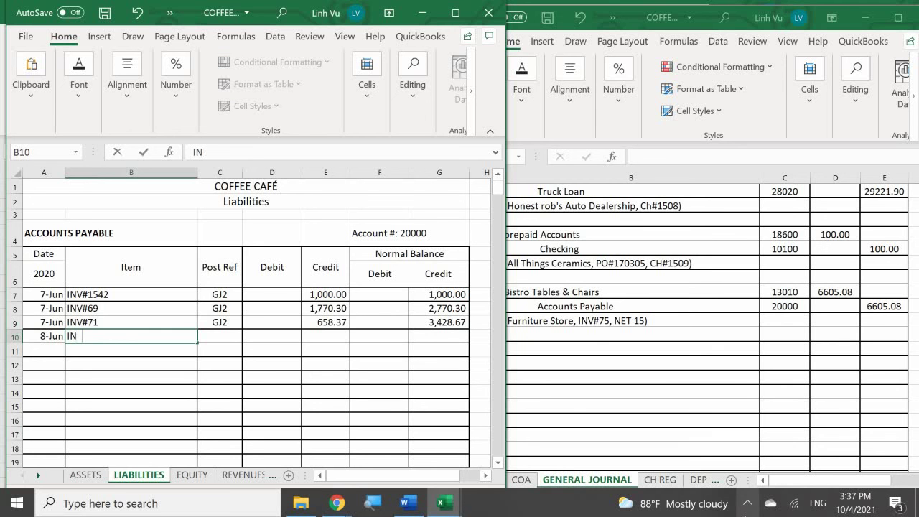
pyautogui.write('V#75')
pyautogui.press('Tab')
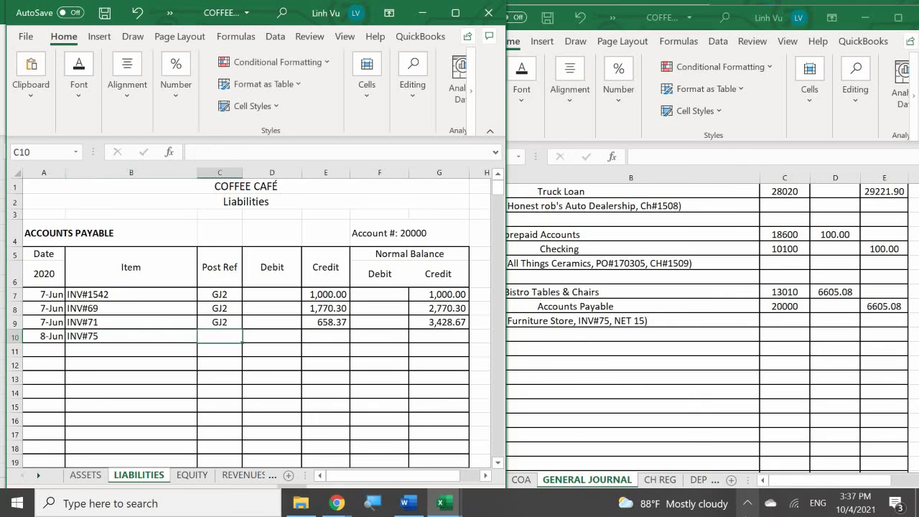
pyautogui.write('GJ3')
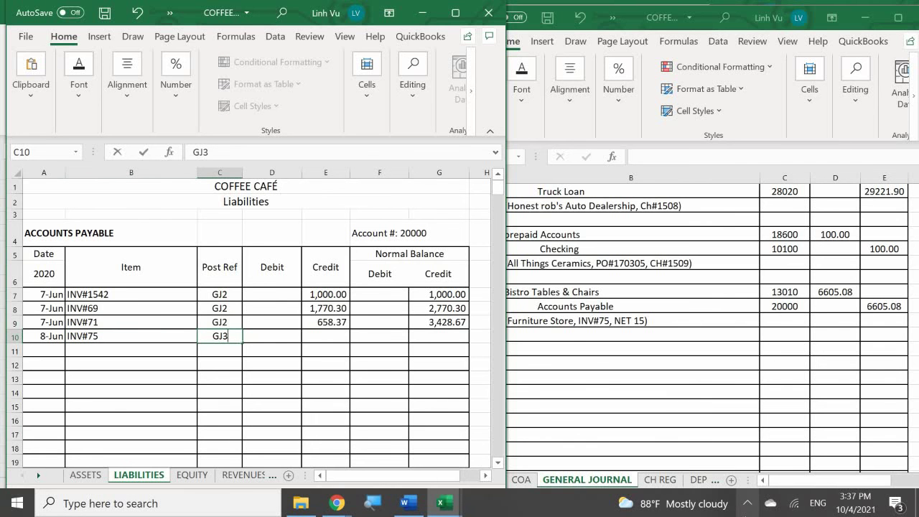
pyautogui.press('Return')
# Step: Credit 6605.08 in row 10 and extend the running balance formula to G10, giving 10,033.75
pyautogui.press('Right')
pyautogui.press('Up')
pyautogui.press('Right')
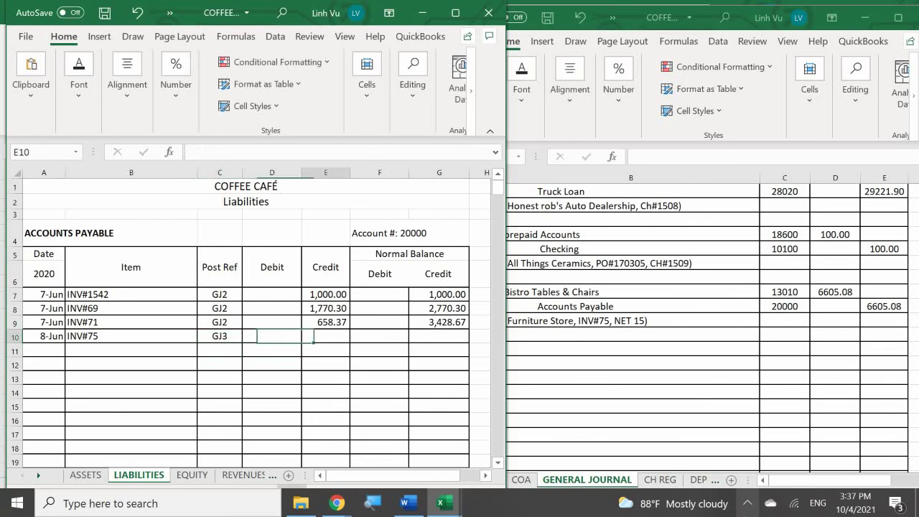
pyautogui.write('6605.08')
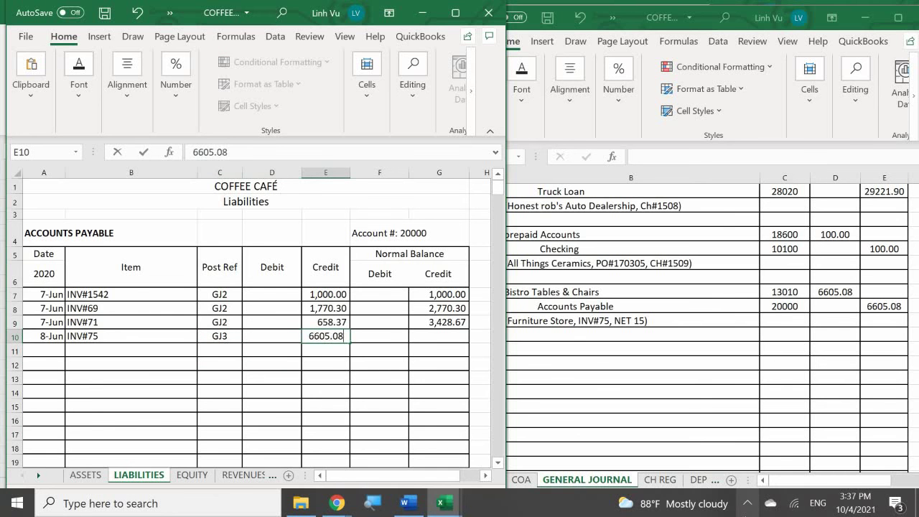
pyautogui.hotkey('ctrl', 'Return')
pyautogui.click(325, 351)
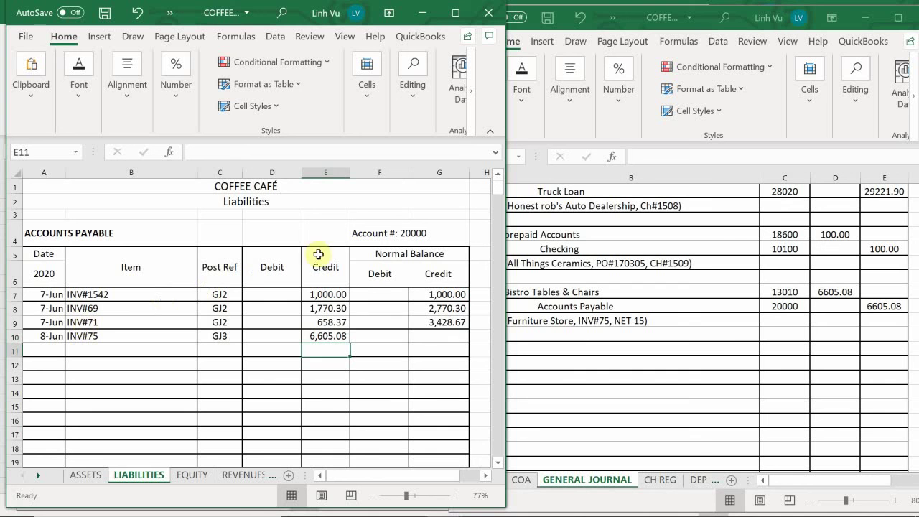
pyautogui.click(451, 321)
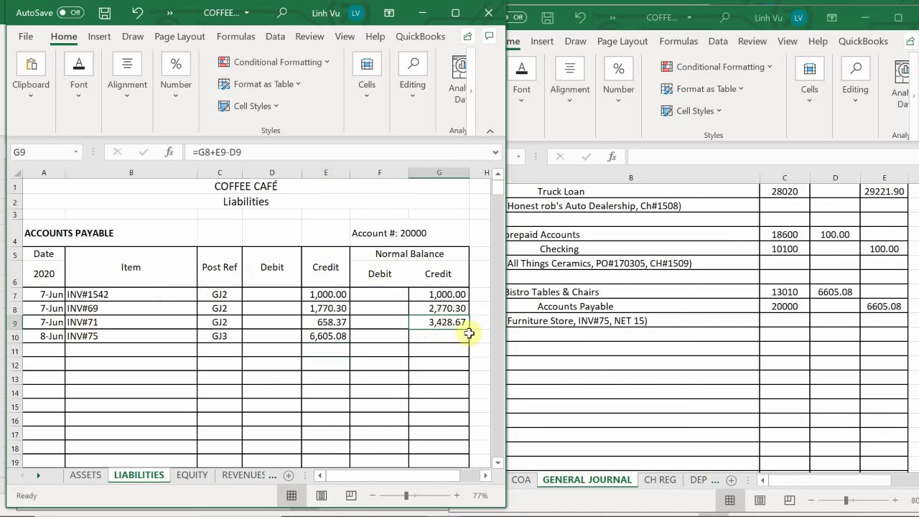
pyautogui.moveTo(469, 330); pyautogui.dragTo(470, 344)
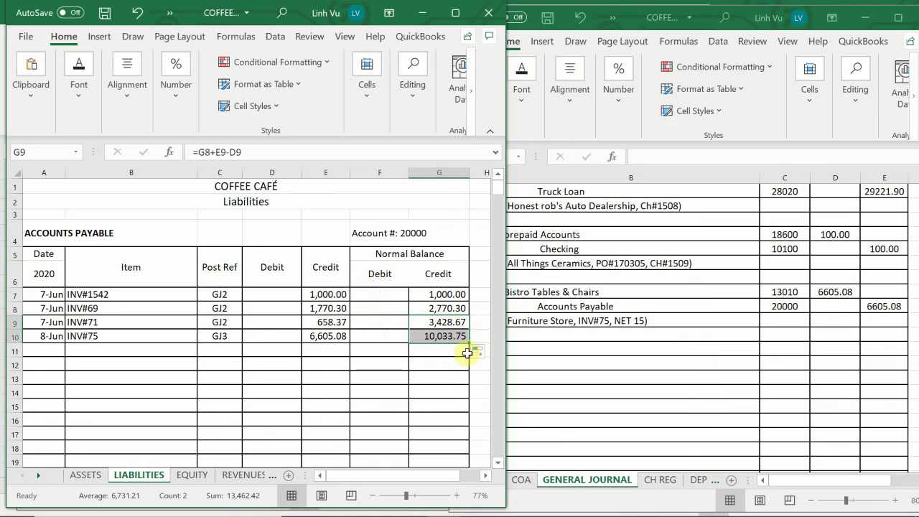
pyautogui.moveTo(516, 511)
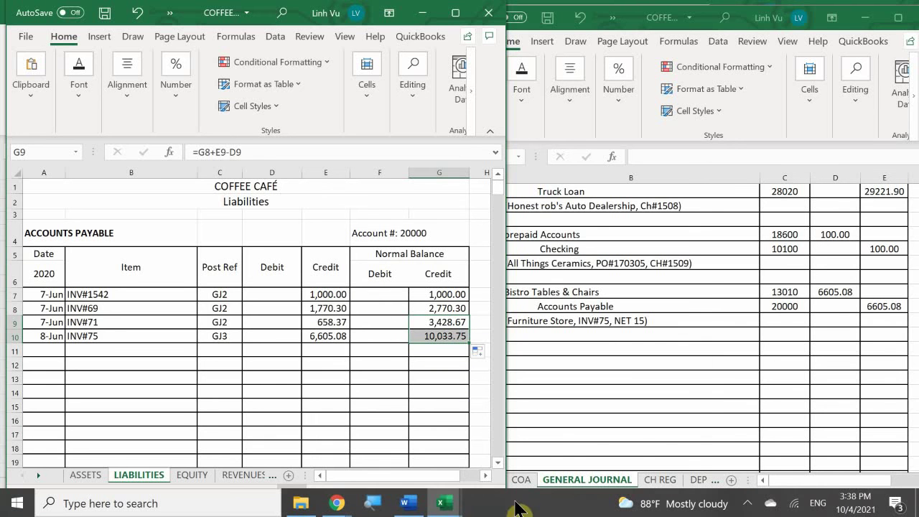
# Step: On the subsidiary ledger's VENDORS sheet, date Furniture Store's first empty row 8-Jun
pyautogui.moveTo(442, 501)
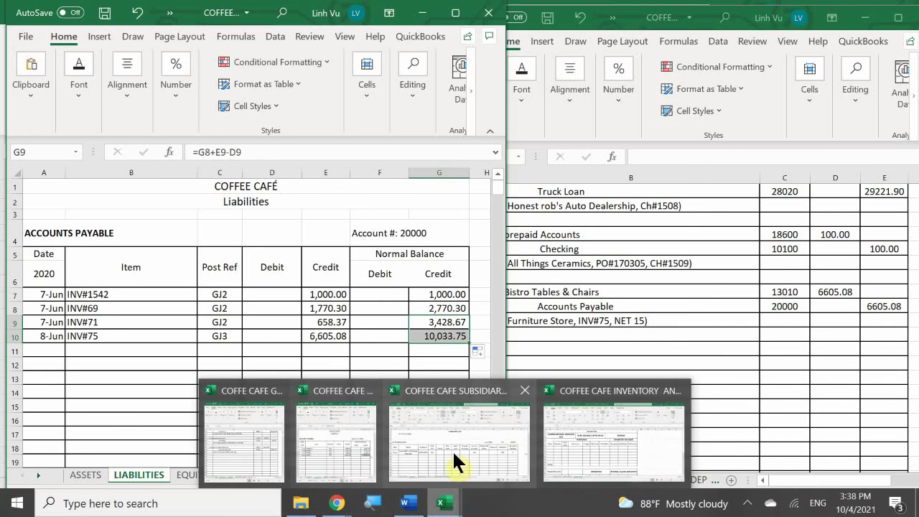
pyautogui.click(454, 448)
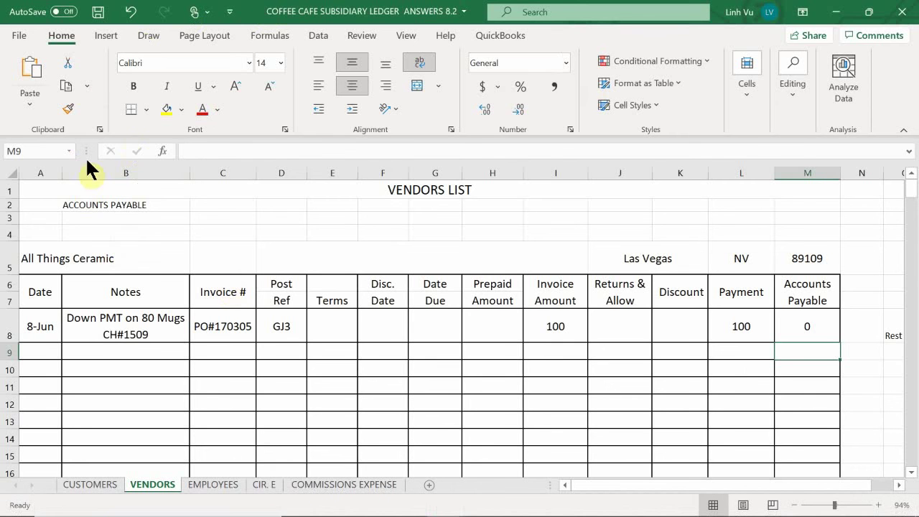
pyautogui.click(82, 344)
pyautogui.scroll(-17, 82, 344)
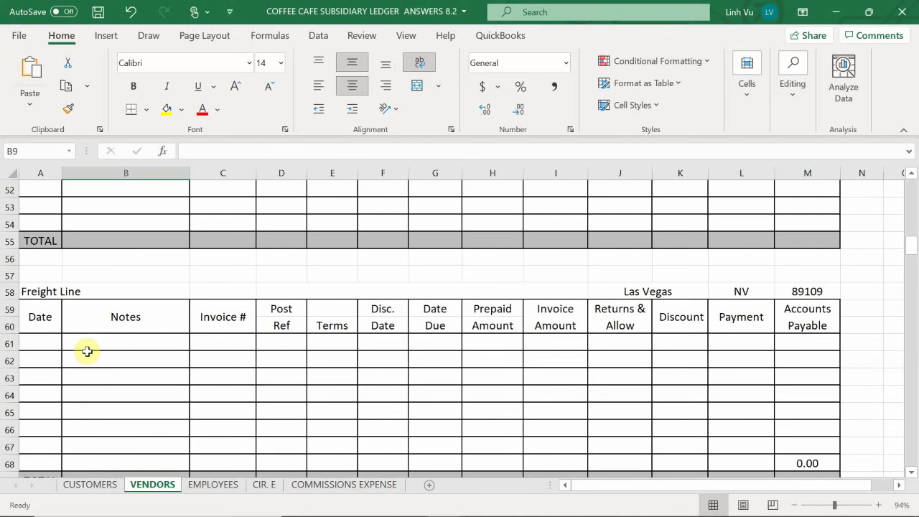
pyautogui.scroll(-4, 87, 351)
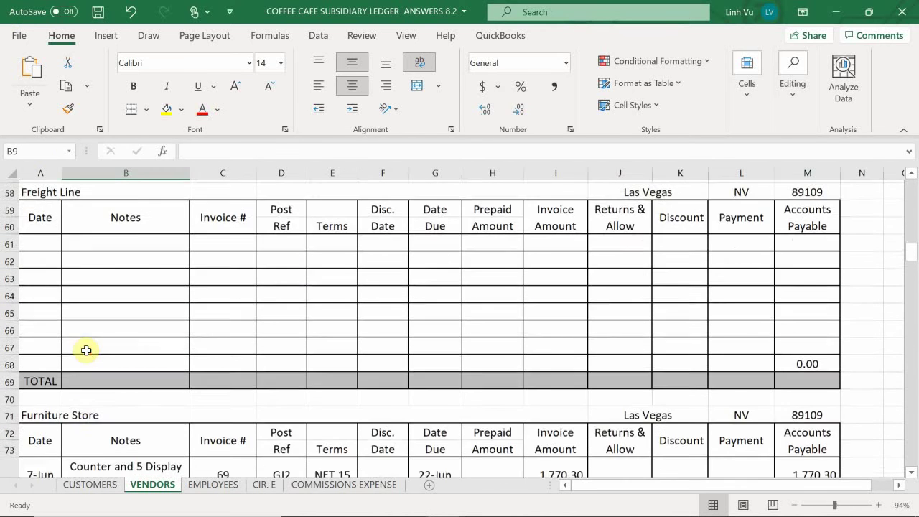
pyautogui.scroll(-2, 86, 347)
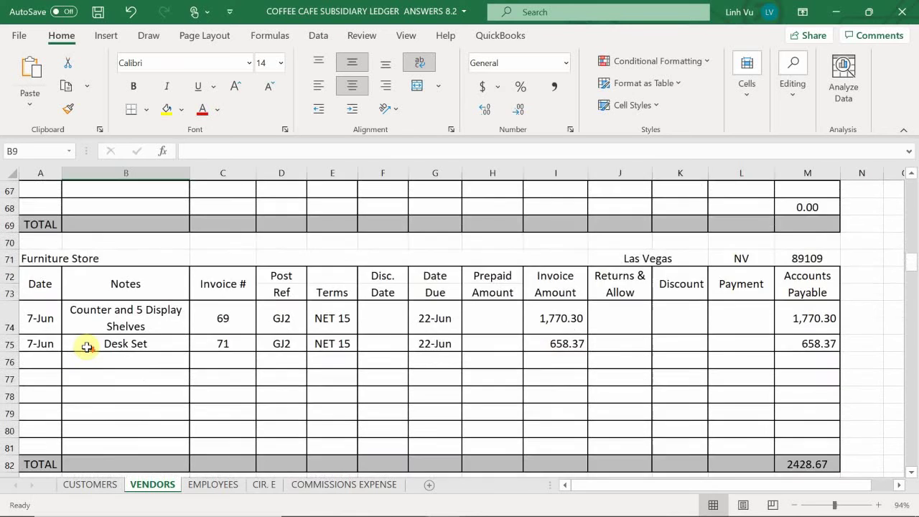
pyautogui.click(52, 312)
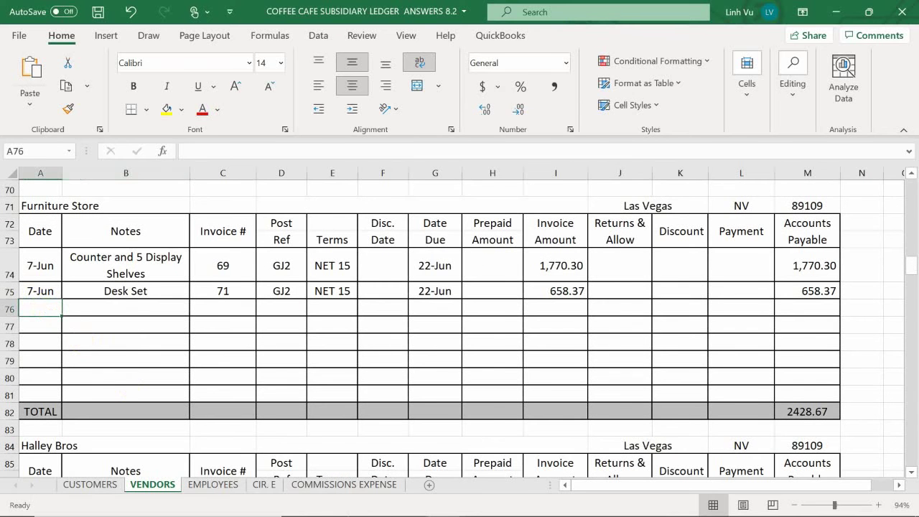
pyautogui.write('6/5')
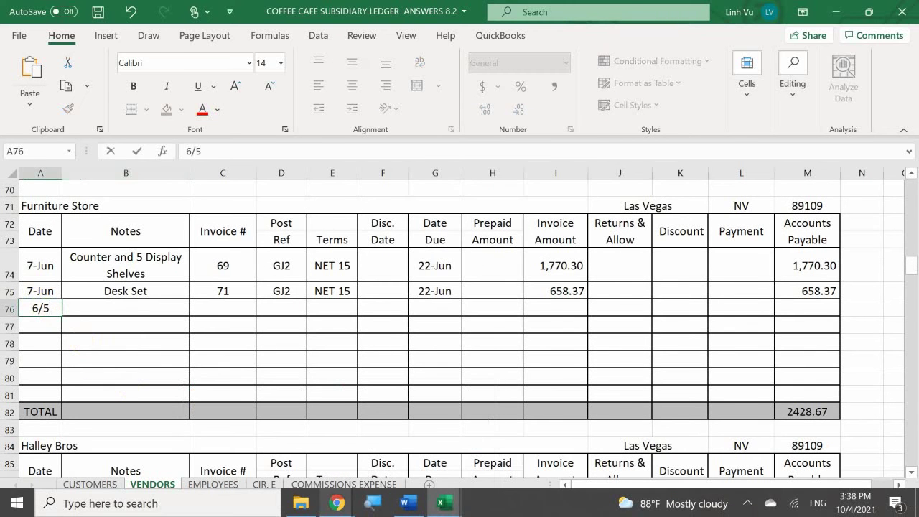
pyautogui.press('BackSpace')
pyautogui.write('8')
pyautogui.press('Return')
pyautogui.press('Tab')
# Step: Enter the note '10 Sets of Tables and Chairs', invoice number 75 and post reference GJ3
pyautogui.click(125, 308)
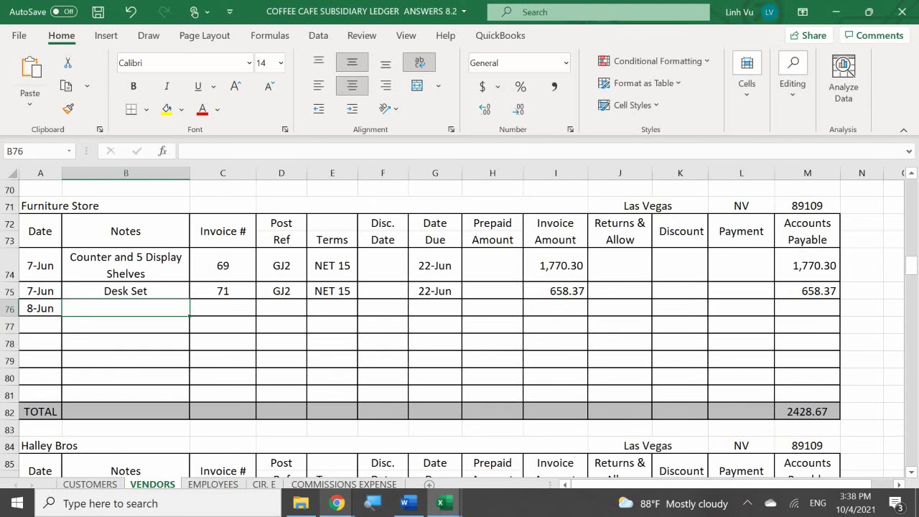
pyautogui.write('10 Sets')
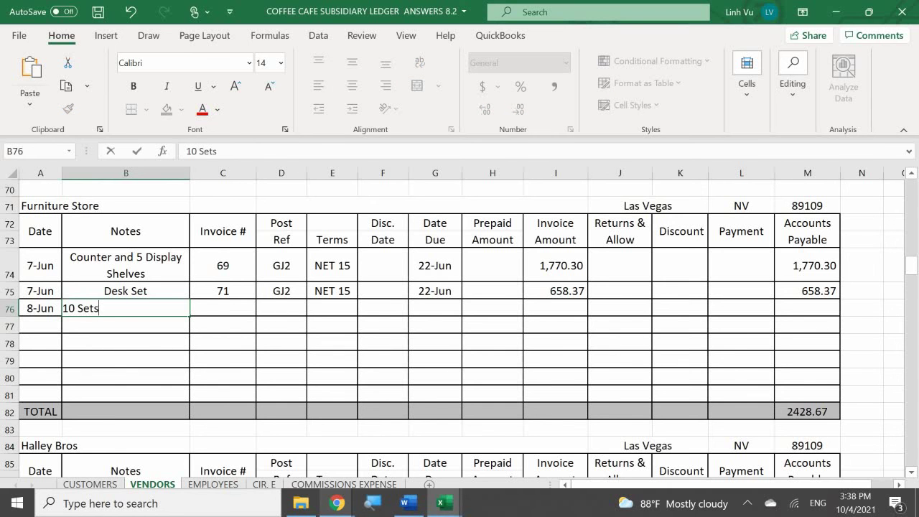
pyautogui.write(' of Tables and Chairs')
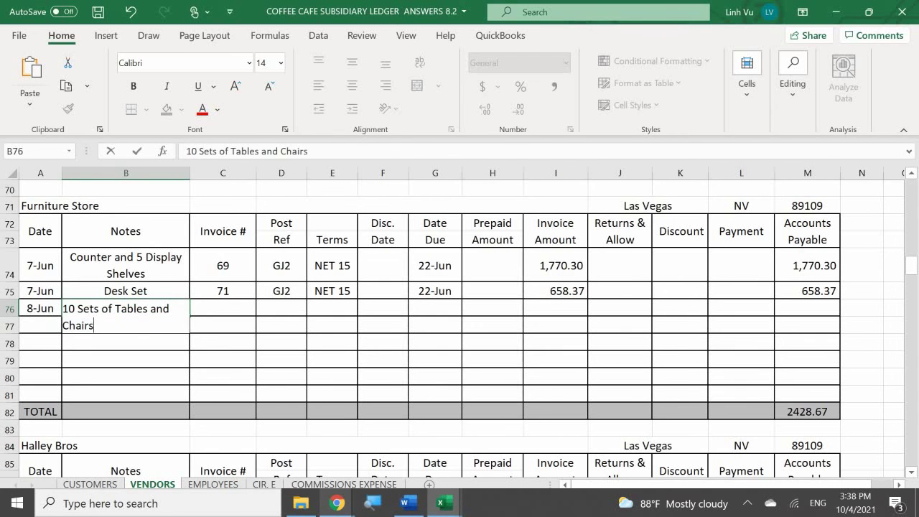
pyautogui.press('Return')
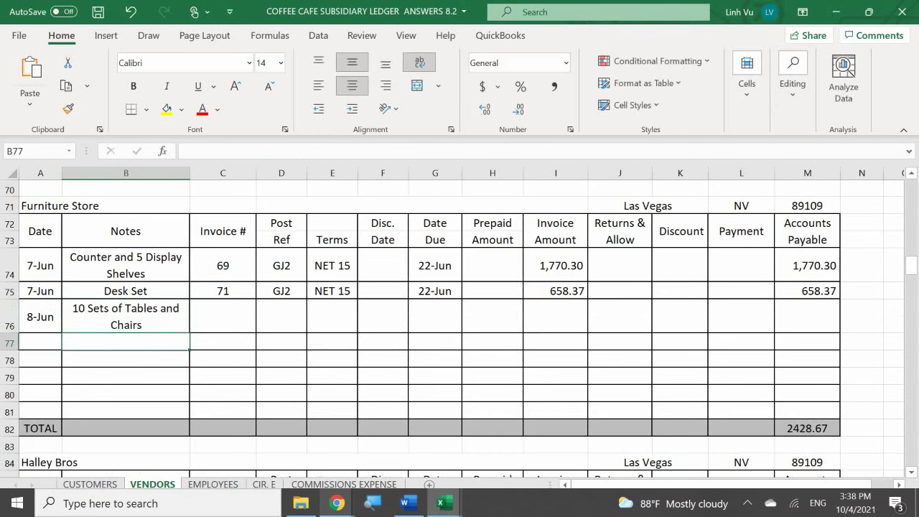
pyautogui.click(223, 342)
pyautogui.click(223, 316)
pyautogui.write('75')
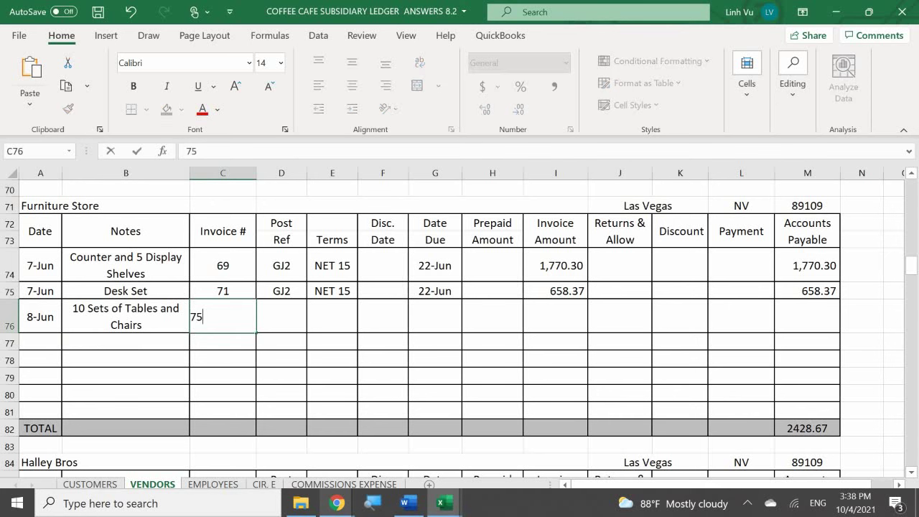
pyautogui.press('Return')
pyautogui.click(281, 316)
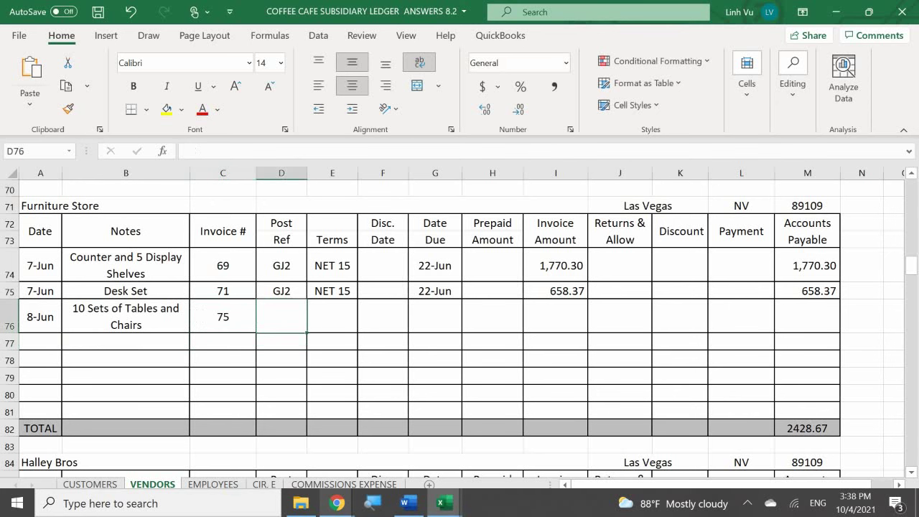
pyautogui.write('GJ3')
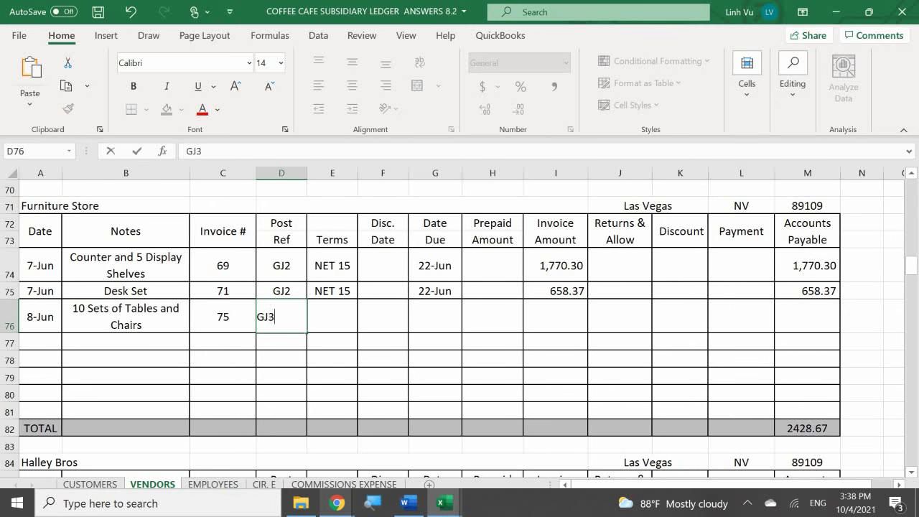
pyautogui.press('Return')
# Step: Set terms to =E75 and the due date to the row's date plus 15, giving 23-Jun
pyautogui.click(332, 316)
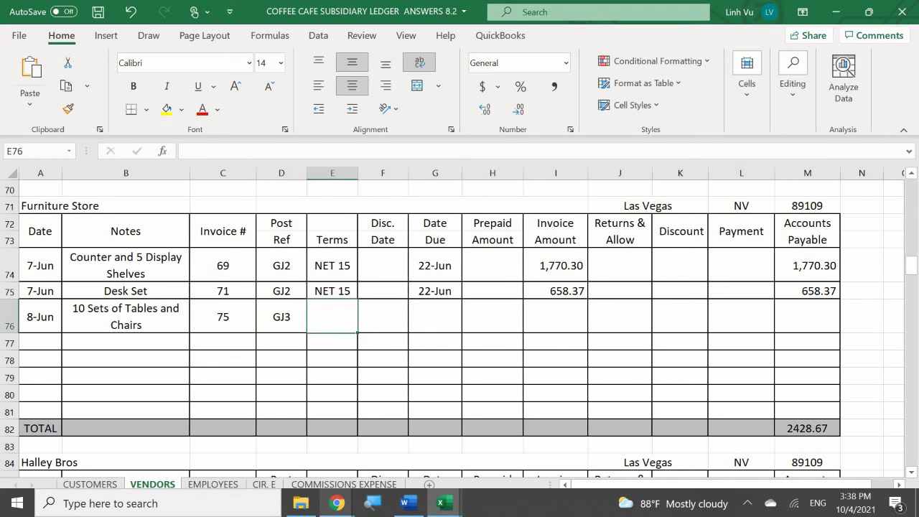
pyautogui.write('=E75')
pyautogui.click(382, 341)
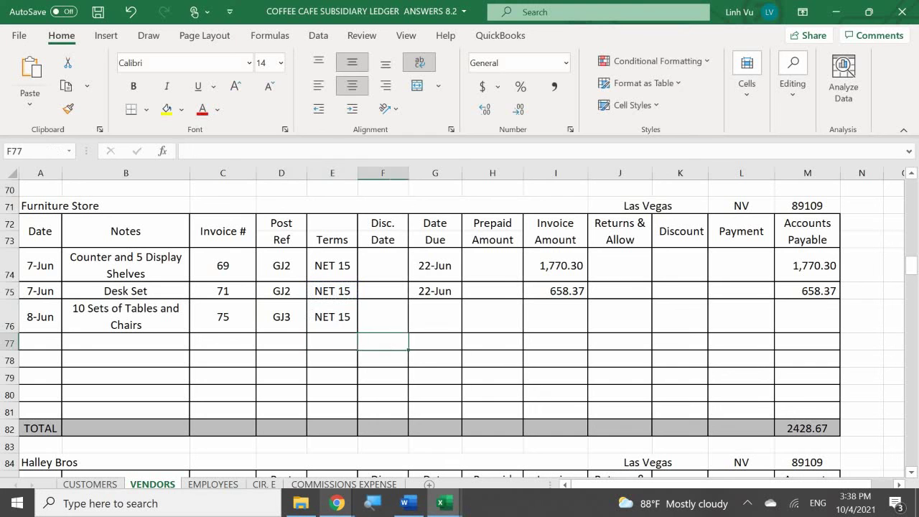
pyautogui.click(435, 316)
pyautogui.write('=')
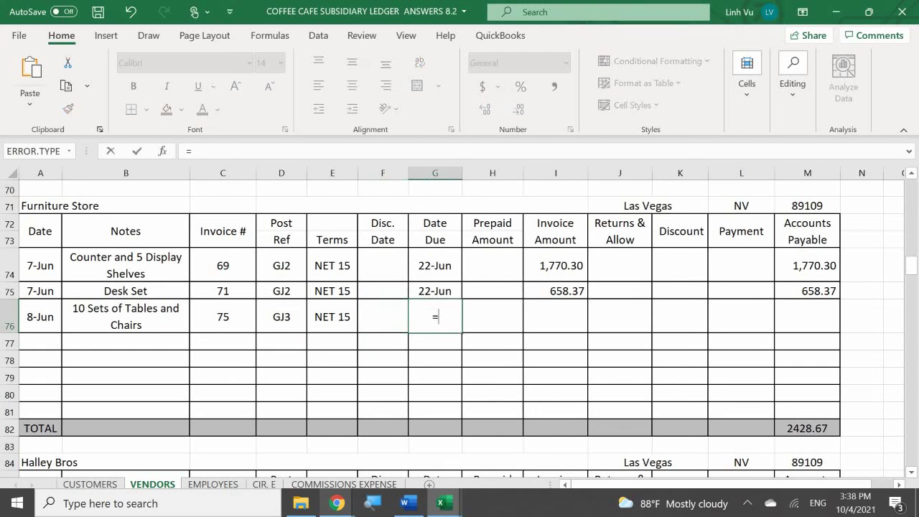
pyautogui.press('Left')
pyautogui.hotkey('ctrl', 'Left')
pyautogui.hotkey('ctrl', 'Left')
pyautogui.write('+')
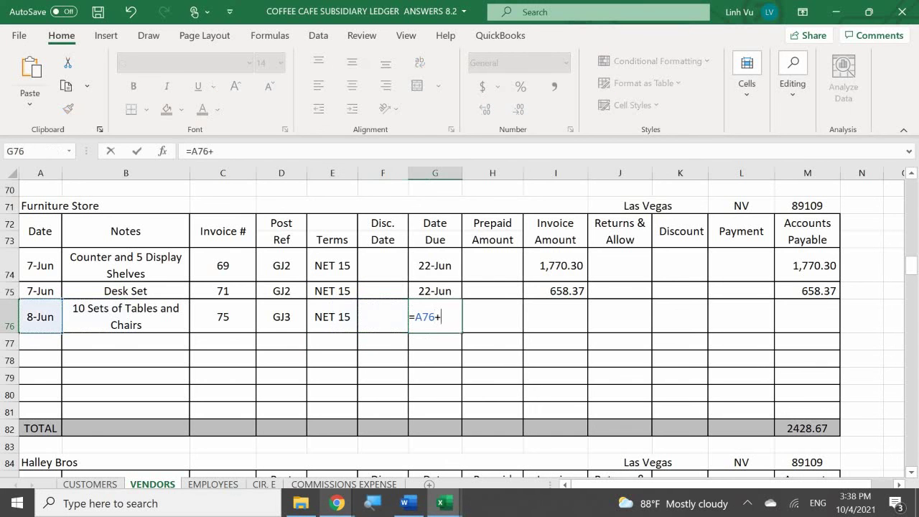
pyautogui.write('15')
pyautogui.press('Return')
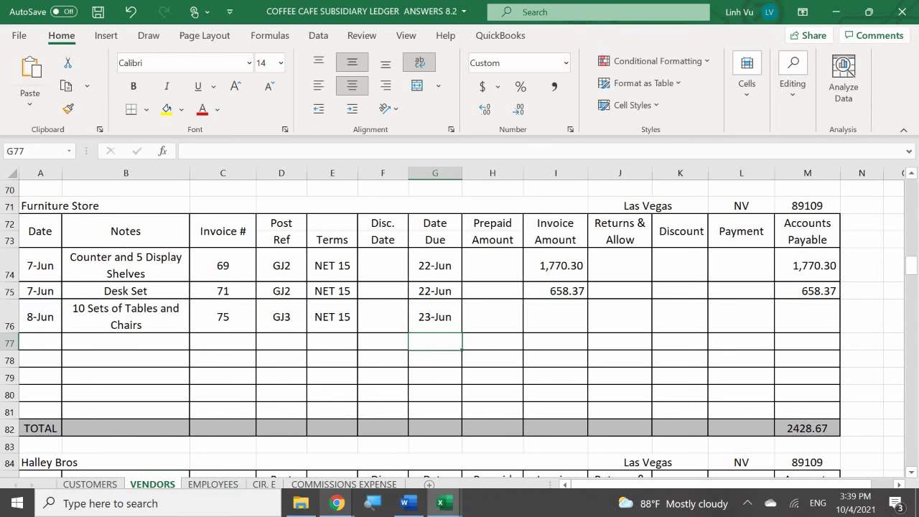
# Step: Enter the 6,605.08 invoice amount and fill the accounts payable formula down to the new row
pyautogui.click(556, 312)
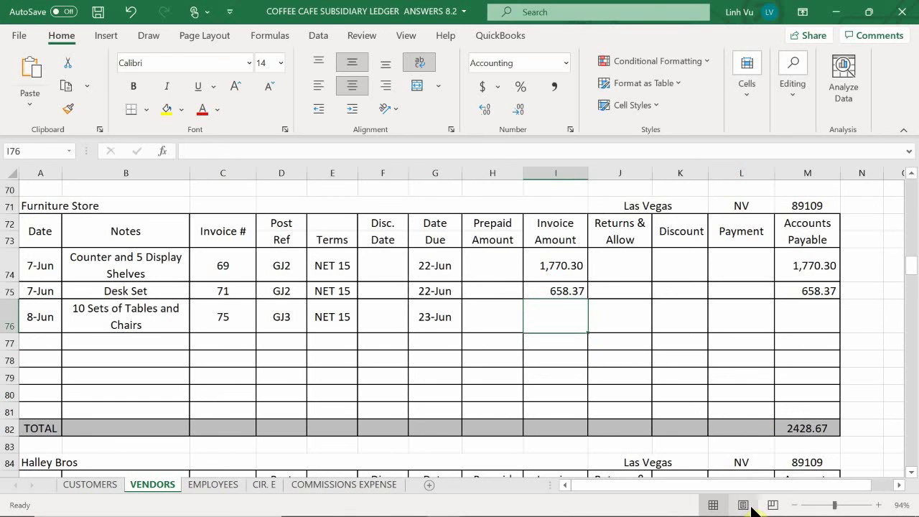
pyautogui.write('6,605.0')
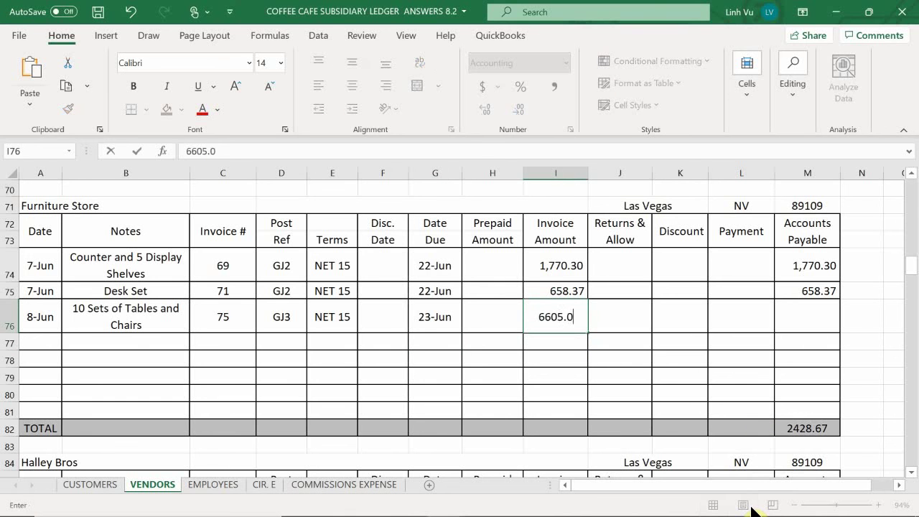
pyautogui.write('8')
pyautogui.press('Return')
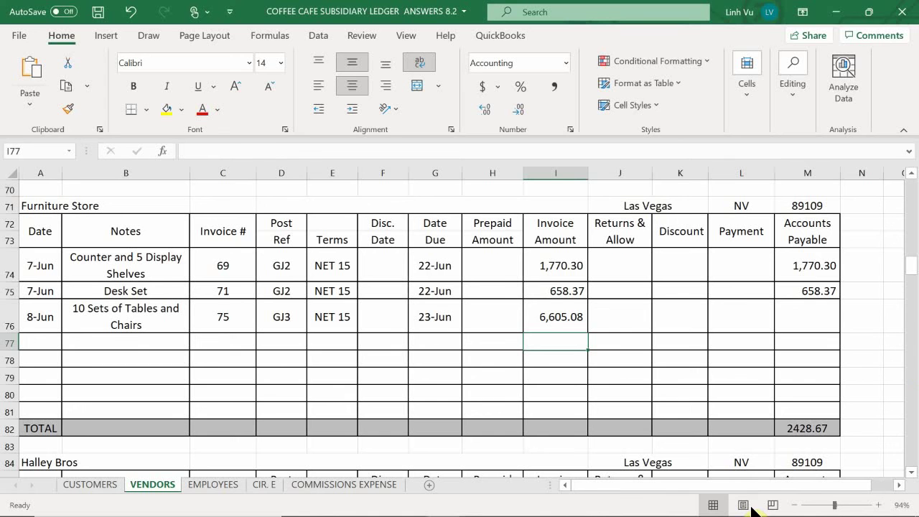
pyautogui.click(820, 289)
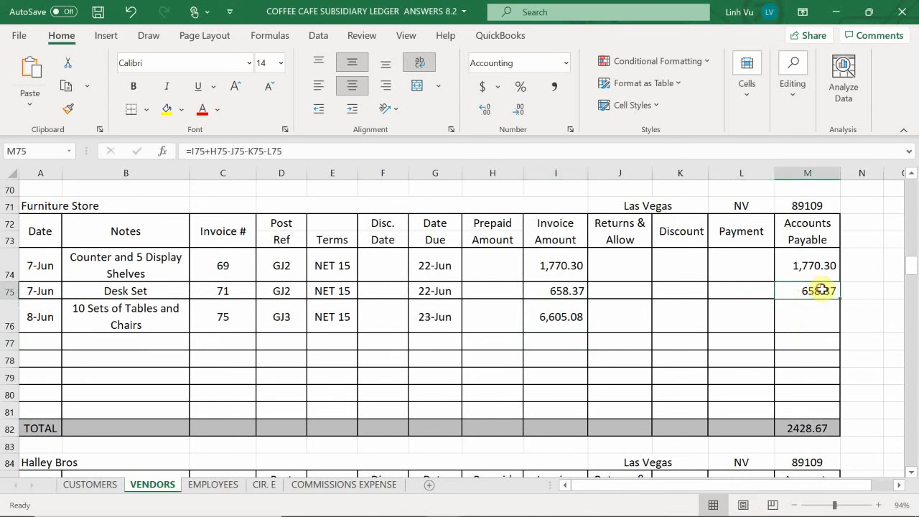
pyautogui.moveTo(839, 298); pyautogui.dragTo(854, 340)
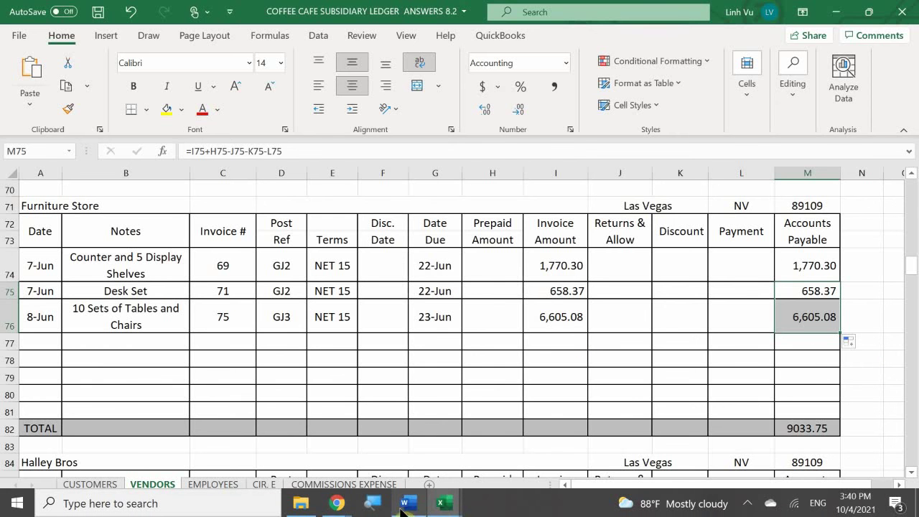
# Step: Bring the Coffee Café Word document forward and scroll to the $1,000.00 consultation-fee payment, check #1510
pyautogui.moveTo(406, 503)
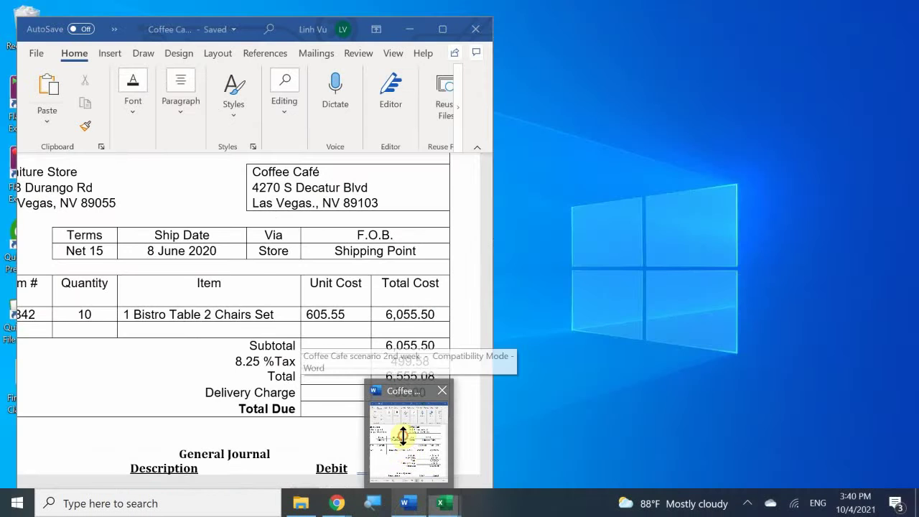
pyautogui.click(403, 437)
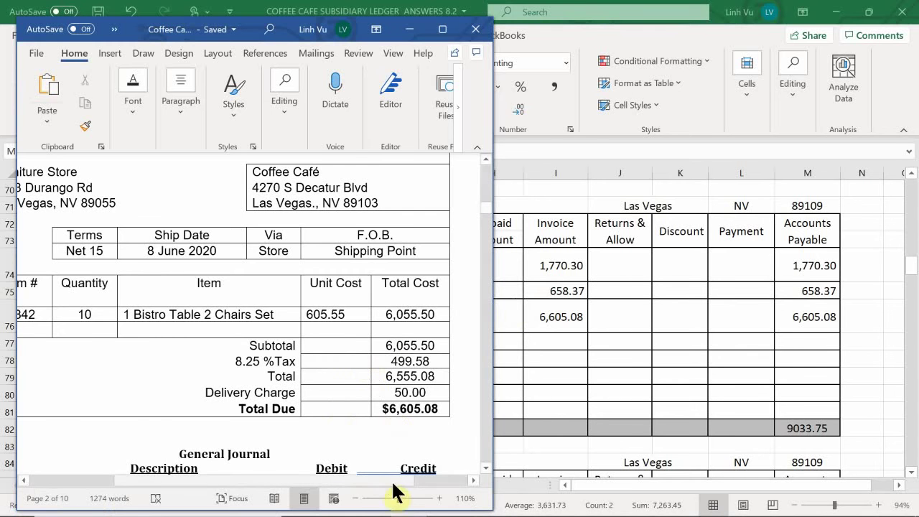
pyautogui.click(411, 502)
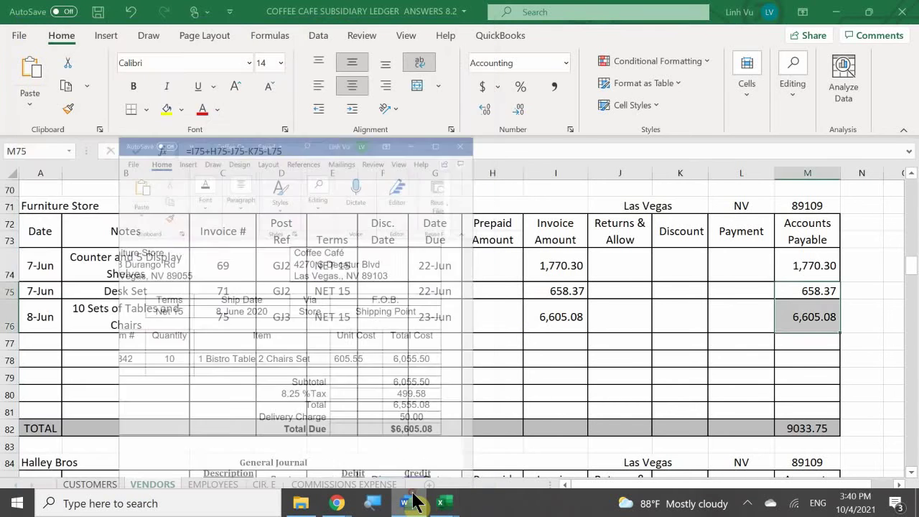
pyautogui.click(410, 502)
pyautogui.scroll(-2, 372, 339)
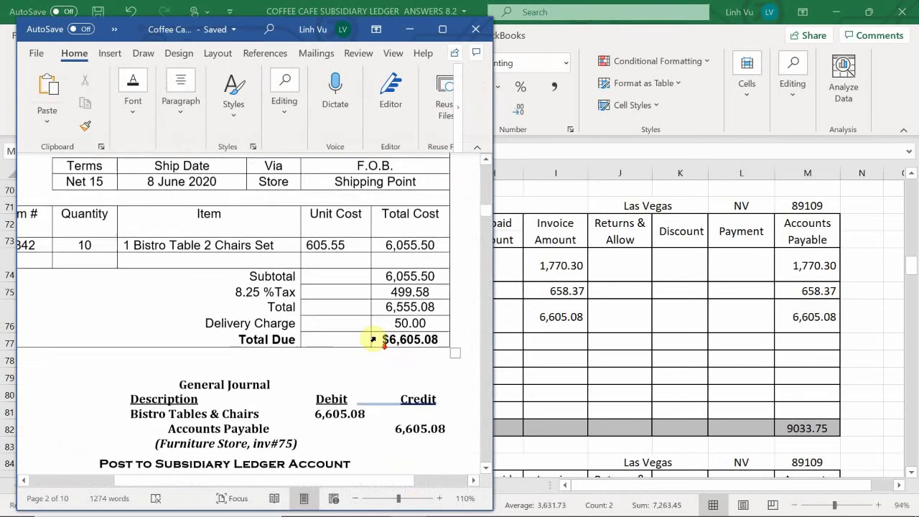
pyautogui.scroll(-5, 374, 337)
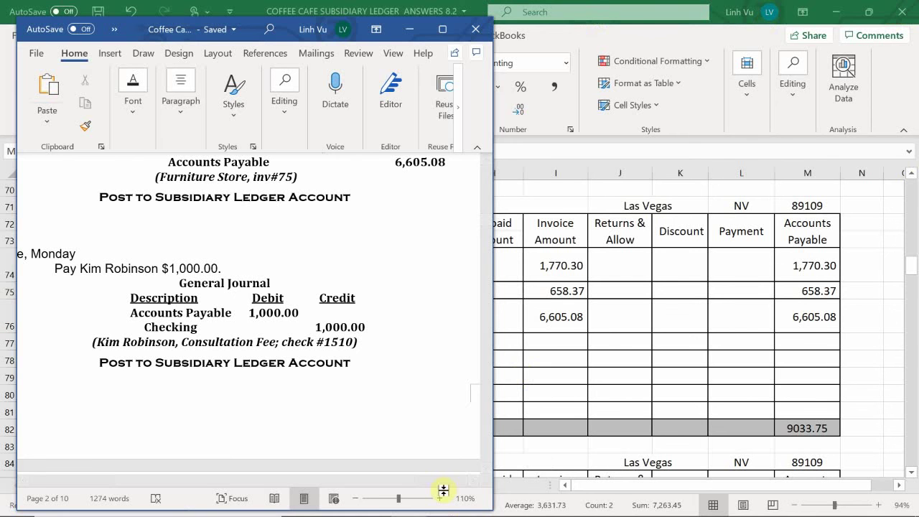
pyautogui.moveTo(433, 509)
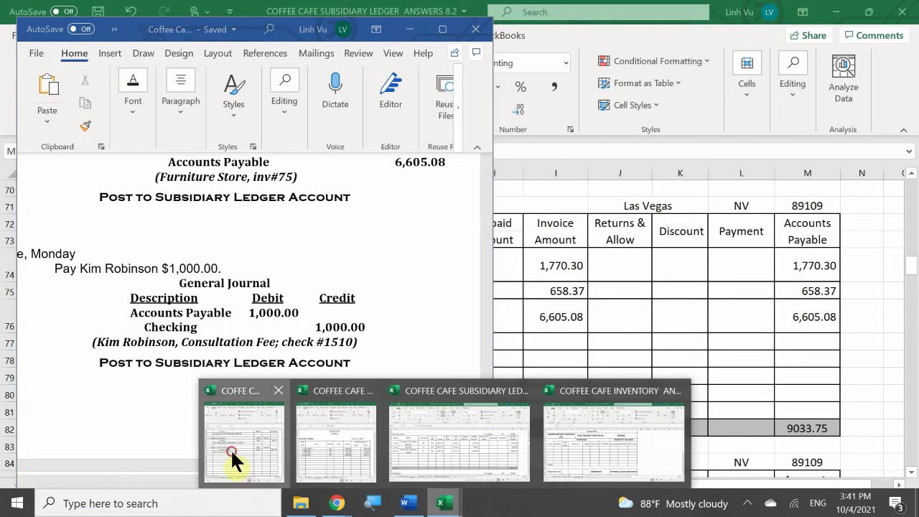
# Step: In the General Journal workbook, enter 10-Jun as the date of the next entry in A102
pyautogui.click(231, 448)
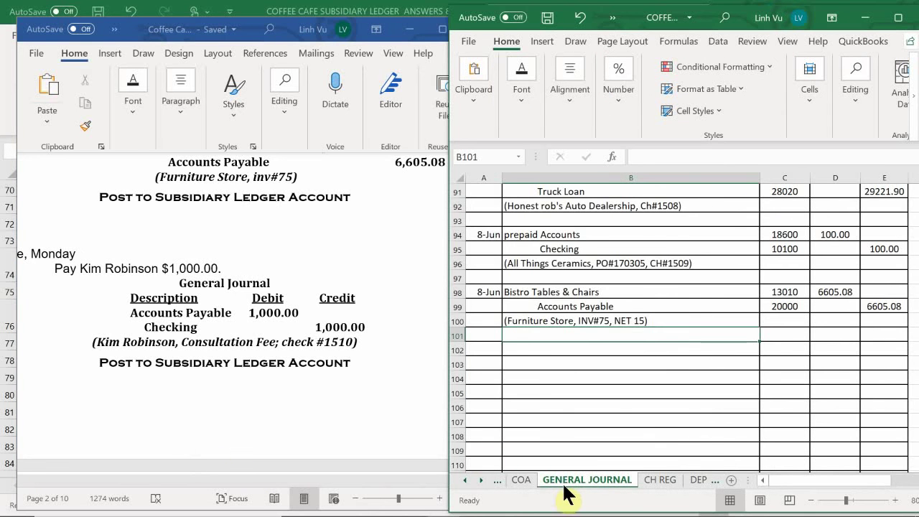
pyautogui.click(493, 363)
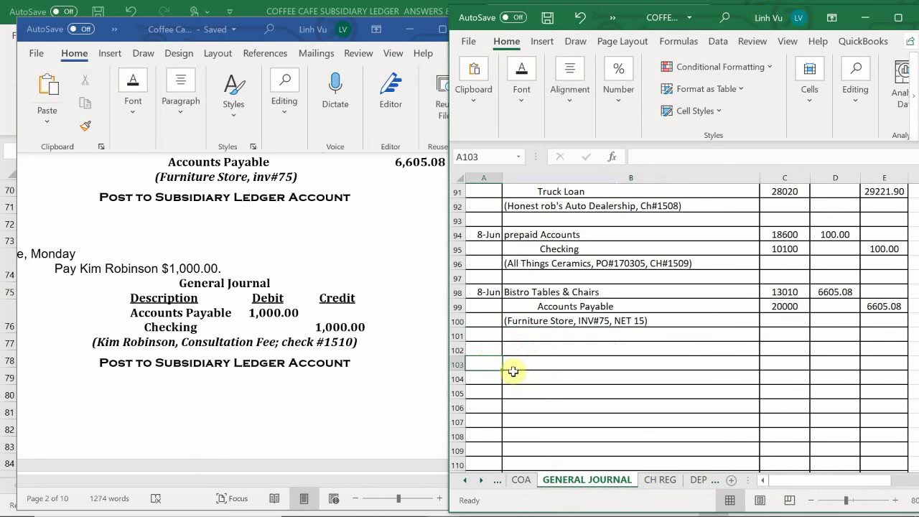
pyautogui.click(478, 349)
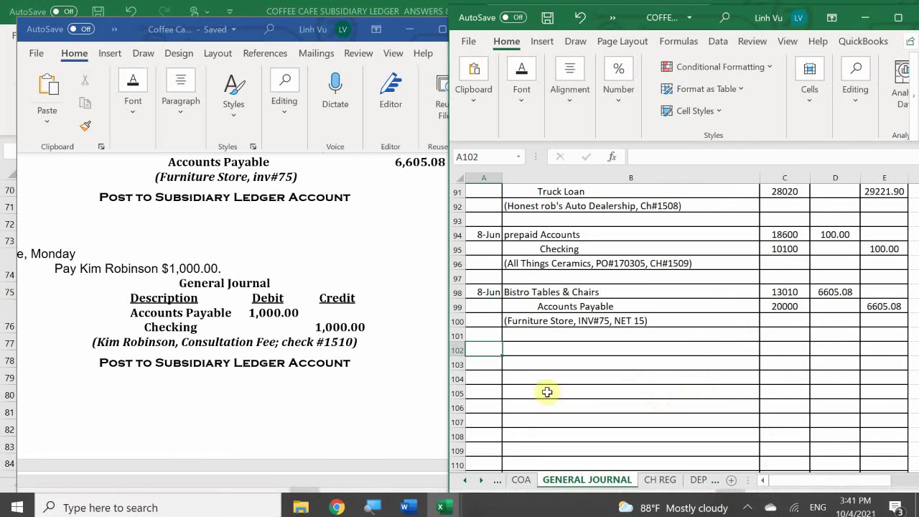
pyautogui.click(483, 345)
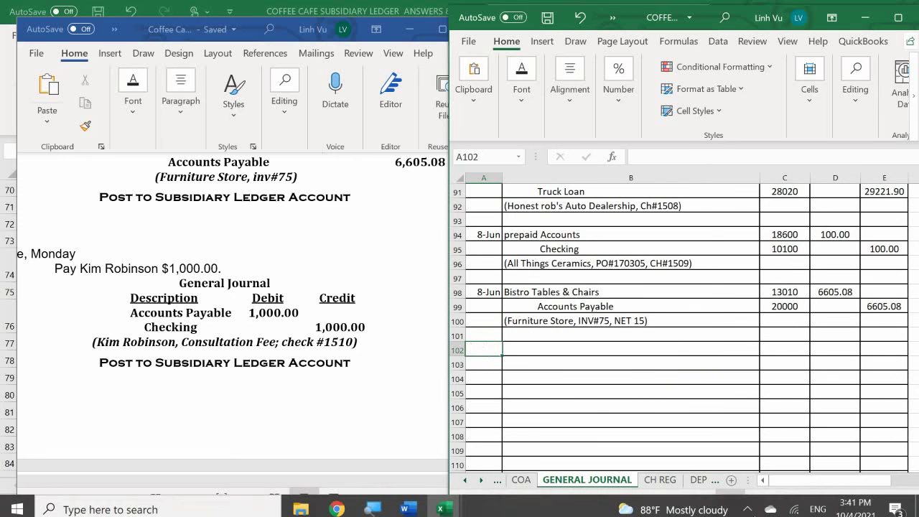
pyautogui.write('6/')
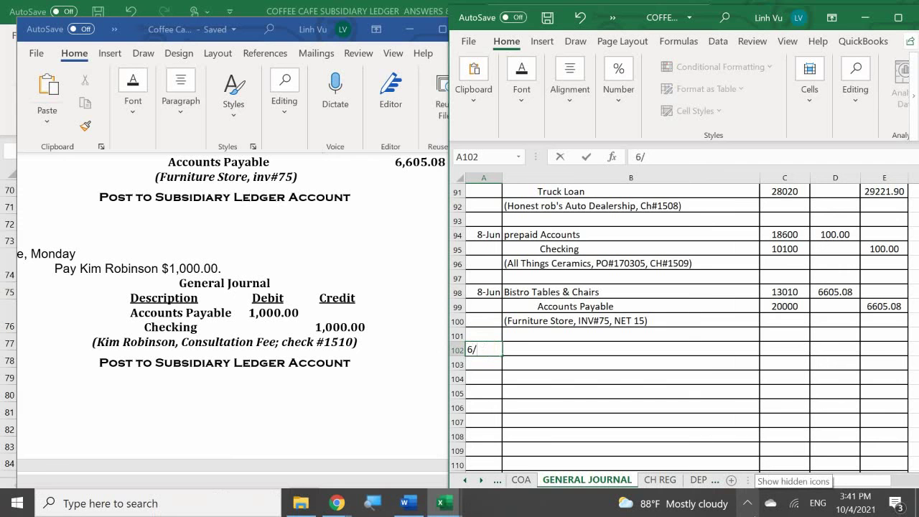
pyautogui.write('8')
pyautogui.press('BackSpace')
pyautogui.write('10-Jun')
pyautogui.press('Tab')
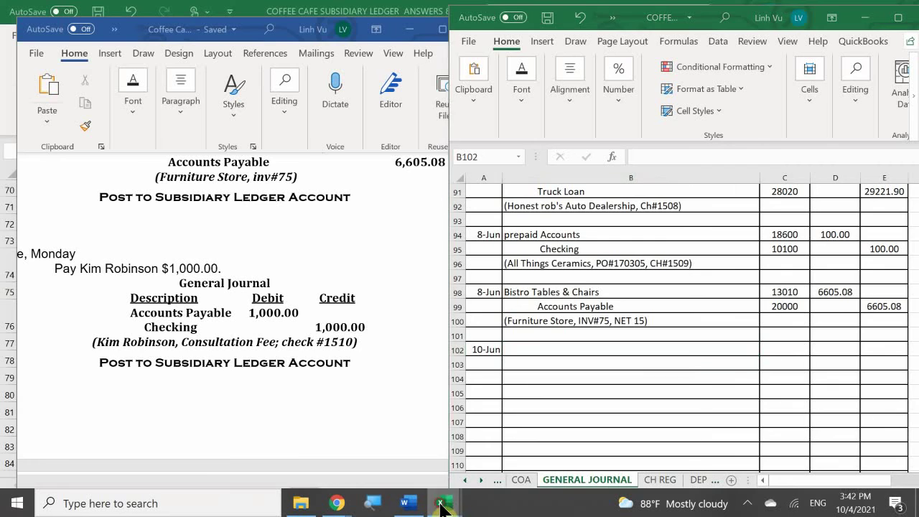
# Step: Scroll the VENDORS sheet to the interior design consultant's account showing unpaid invoice 1542 for 1,000.00
pyautogui.moveTo(444, 503)
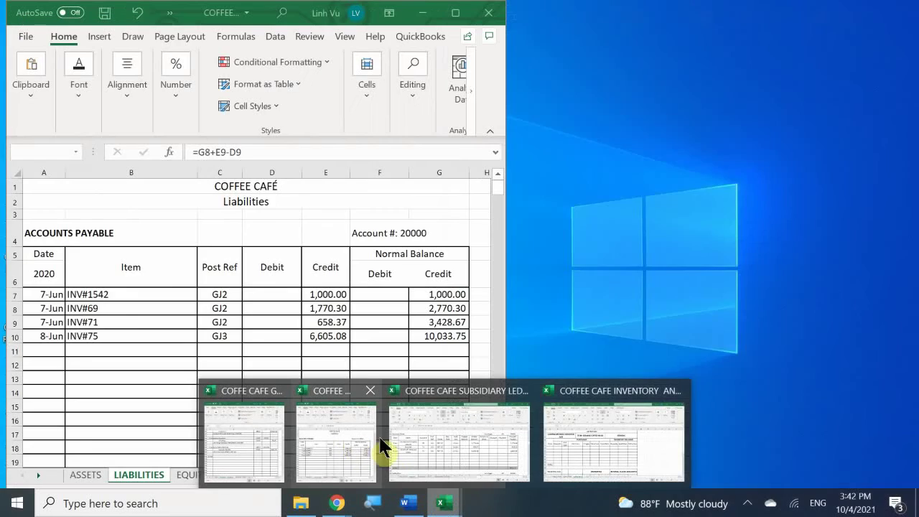
pyautogui.click(402, 442)
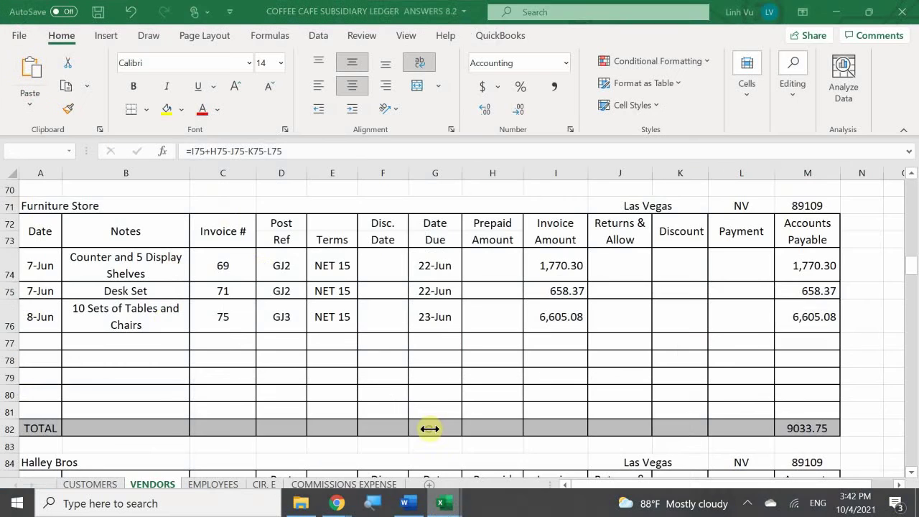
pyautogui.scroll(-1, 171, 343)
pyautogui.scroll(-17, 171, 343)
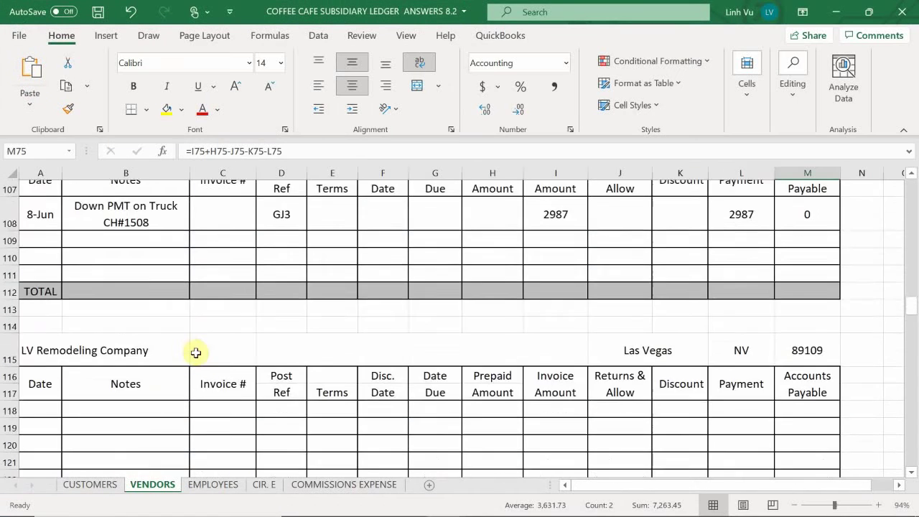
pyautogui.scroll(-6, 196, 358)
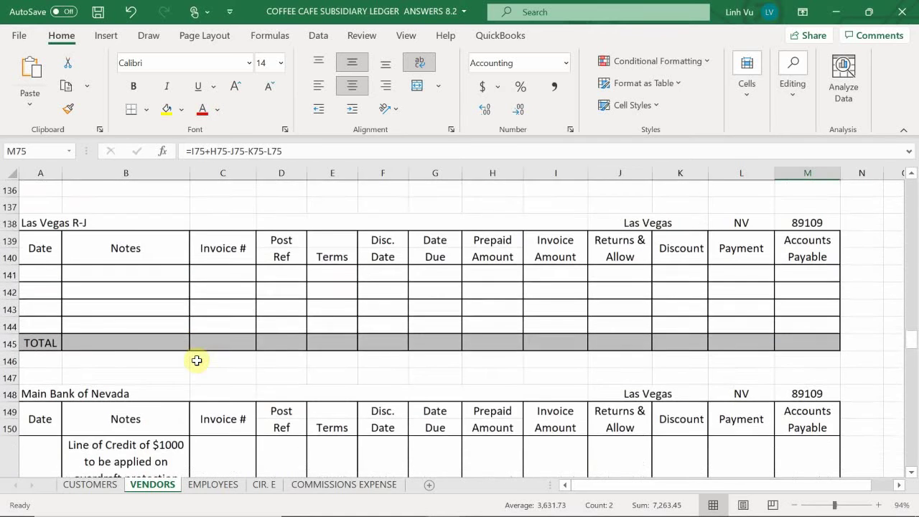
pyautogui.scroll(-9, 196, 361)
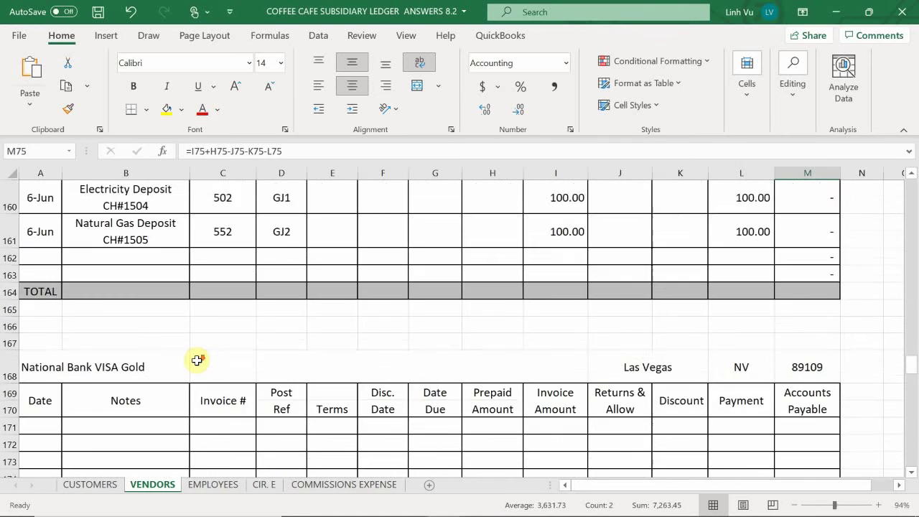
pyautogui.scroll(-4, 196, 360)
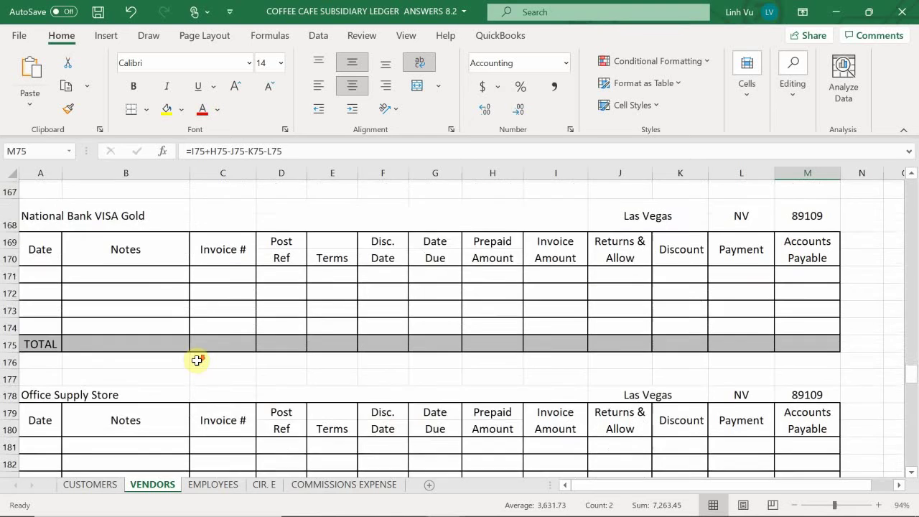
pyautogui.scroll(-5, 196, 360)
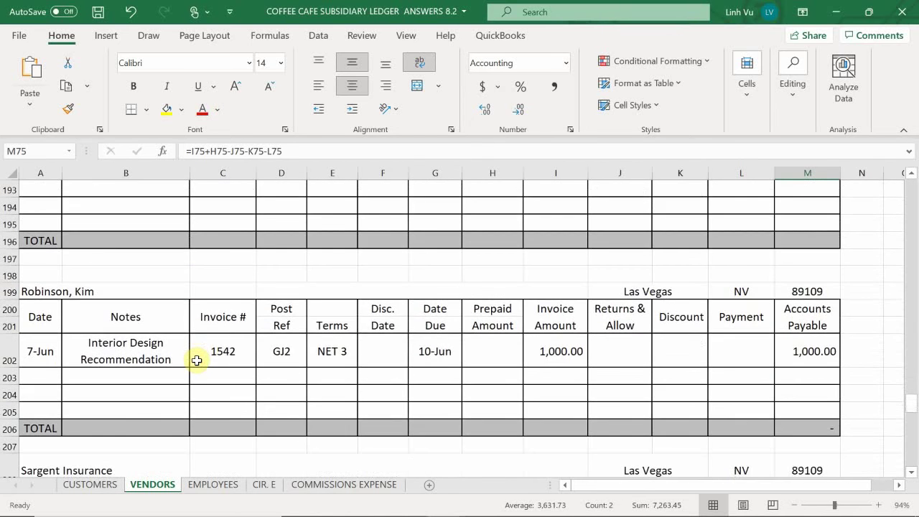
pyautogui.scroll(-1, 196, 361)
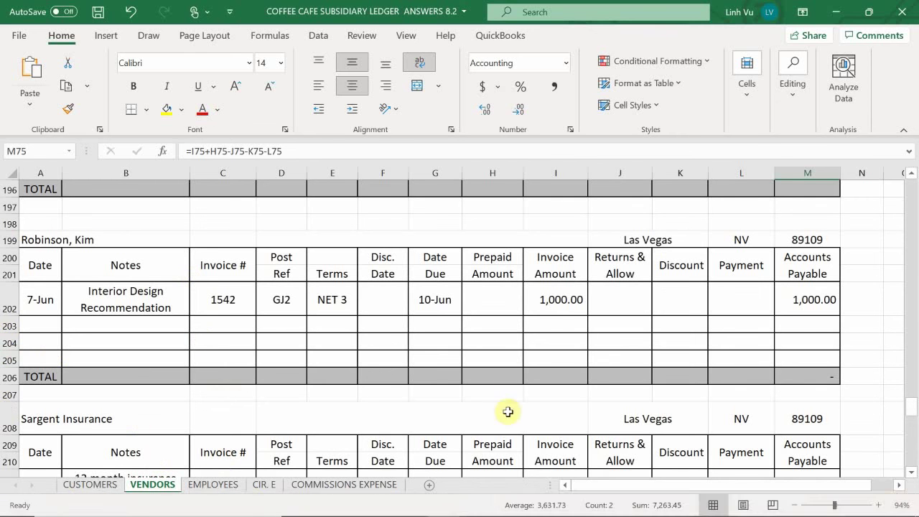
pyautogui.moveTo(443, 505)
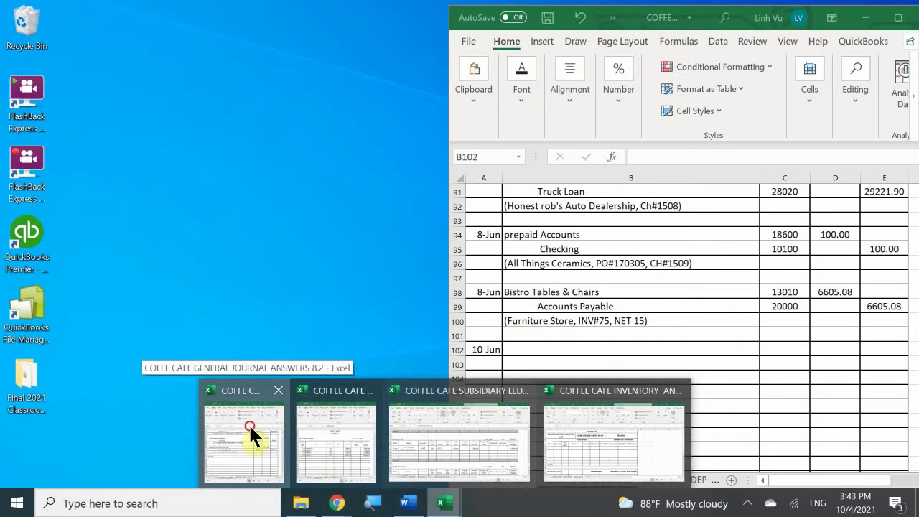
# Step: Enter Accounts Payable (20000) and Checking (10100) as the 10-Jun entry's accounts
pyautogui.click(248, 422)
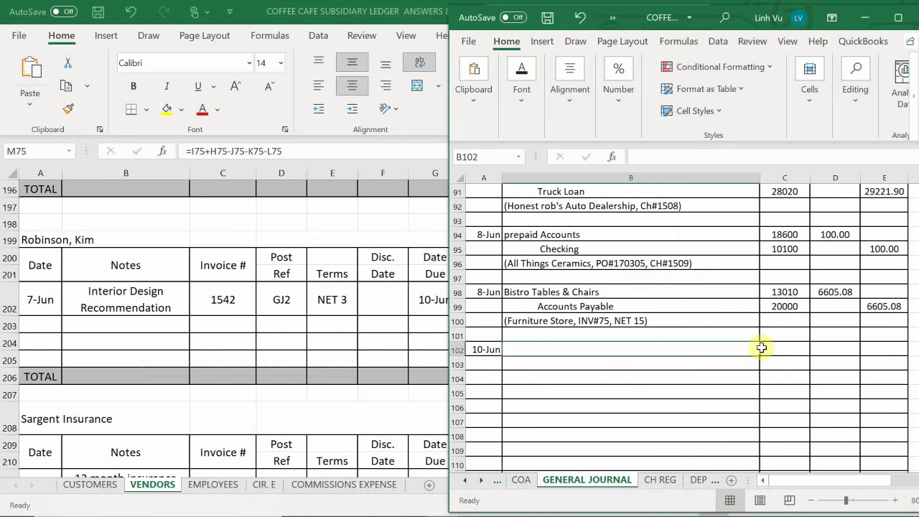
pyautogui.click(539, 356)
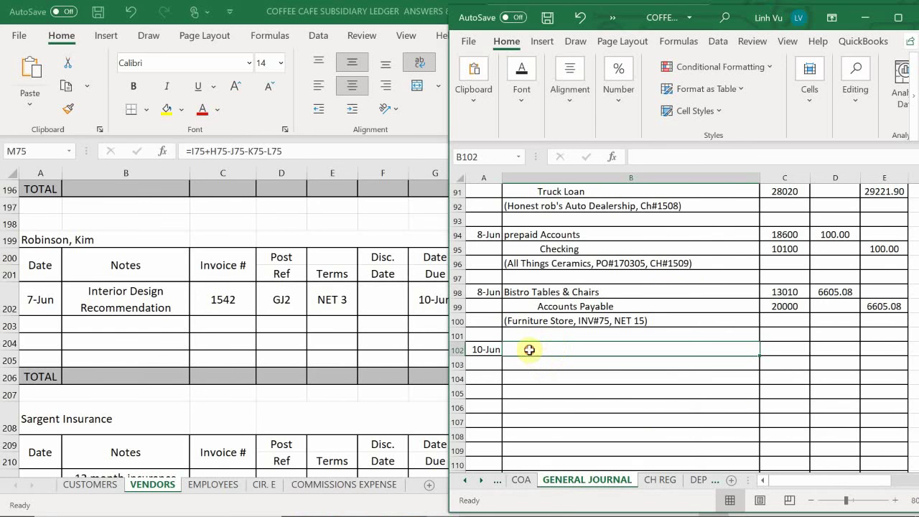
pyautogui.write('A')
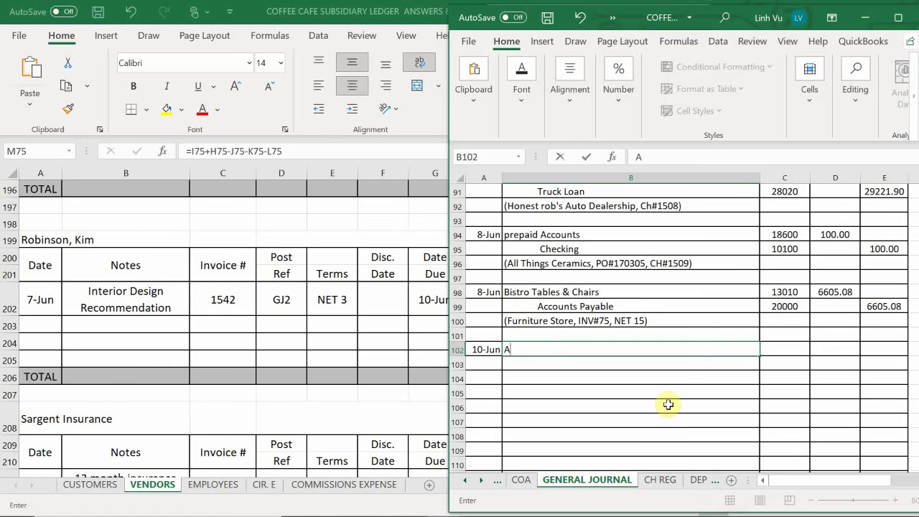
pyautogui.write('ccounts Payable')
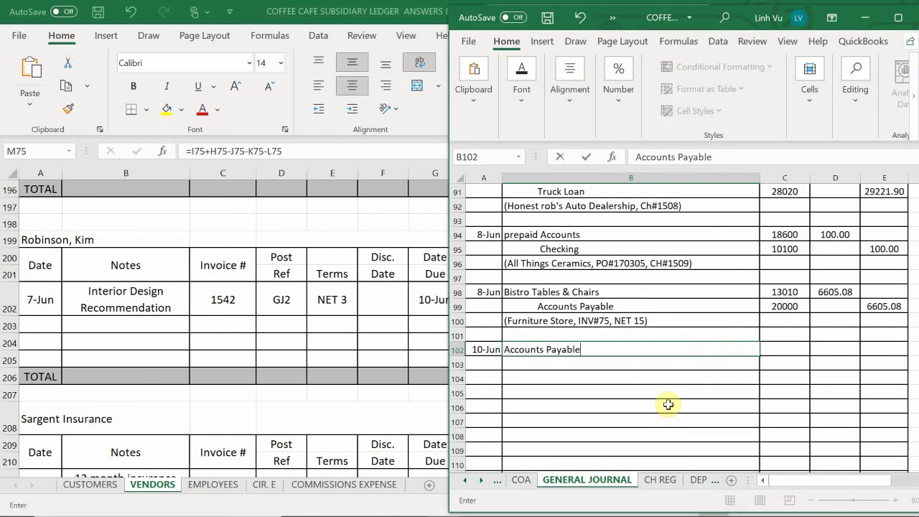
pyautogui.hotkey('ctrl', 'Return')
pyautogui.press('Return')
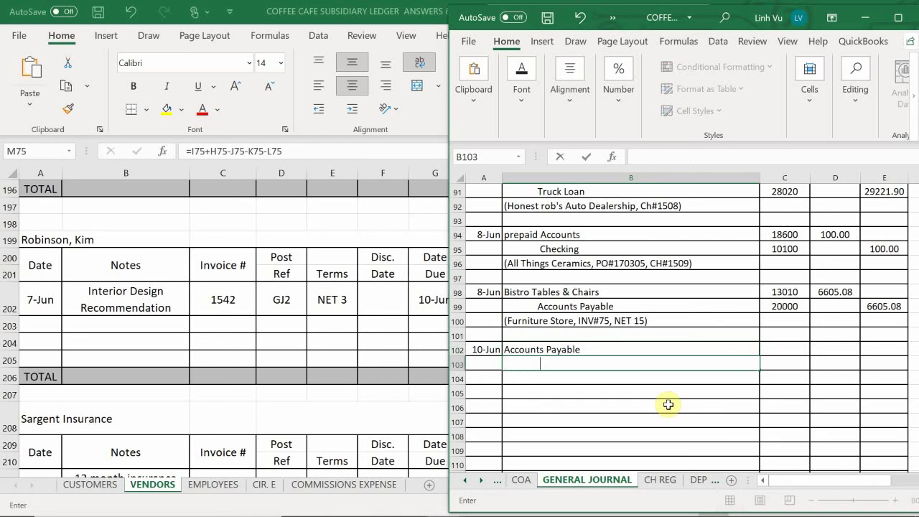
pyautogui.write('Checking')
pyautogui.press('Tab')
pyautogui.press('Up')
pyautogui.write('20000')
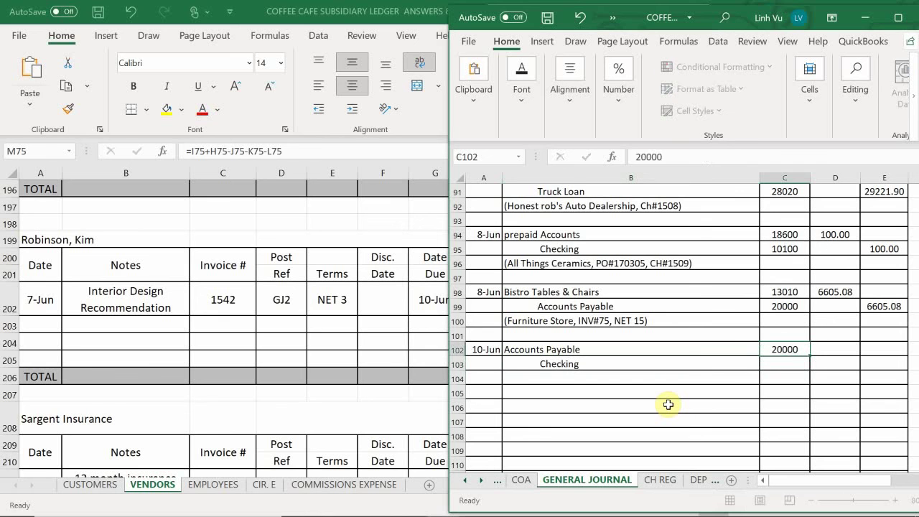
pyautogui.press('Return')
pyautogui.write('10100')
pyautogui.press('Return')
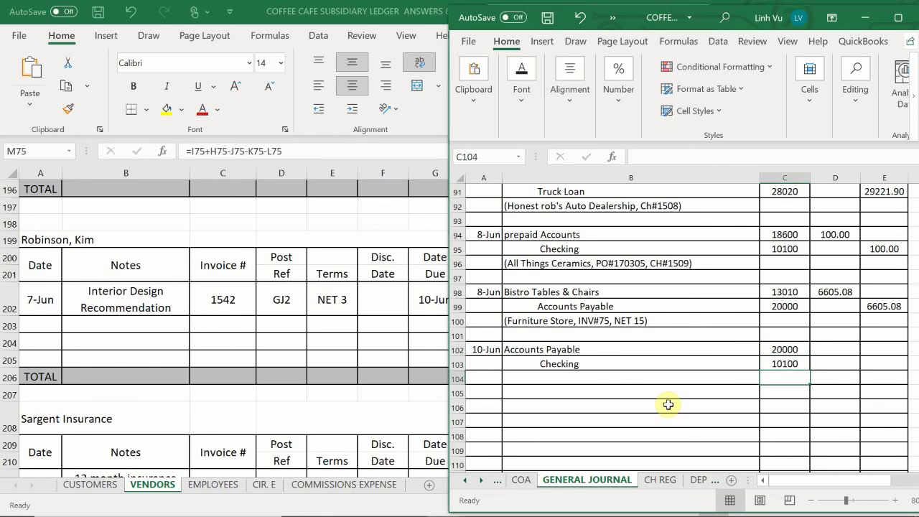
# Step: Debit Accounts Payable 1000.00 and credit Checking with =D102
pyautogui.press('Right')
pyautogui.press('Up')
pyautogui.press('Up')
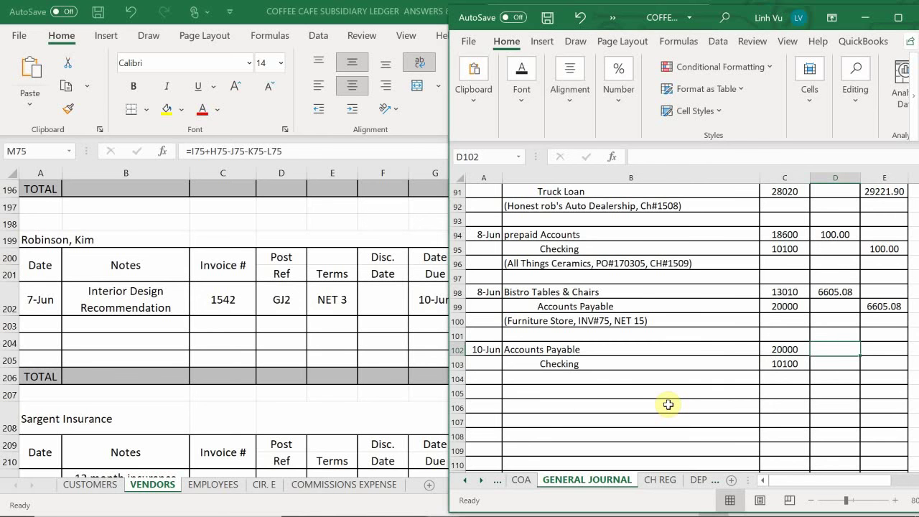
pyautogui.write('1000')
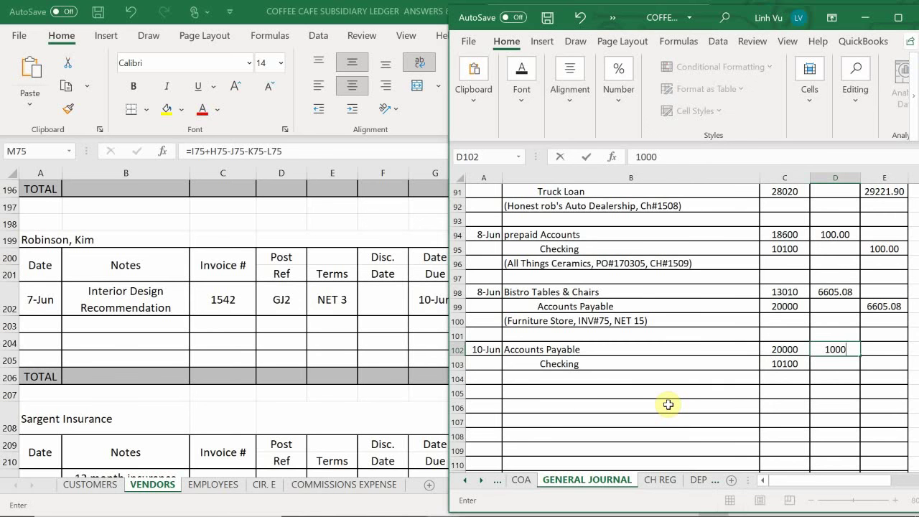
pyautogui.press('Return')
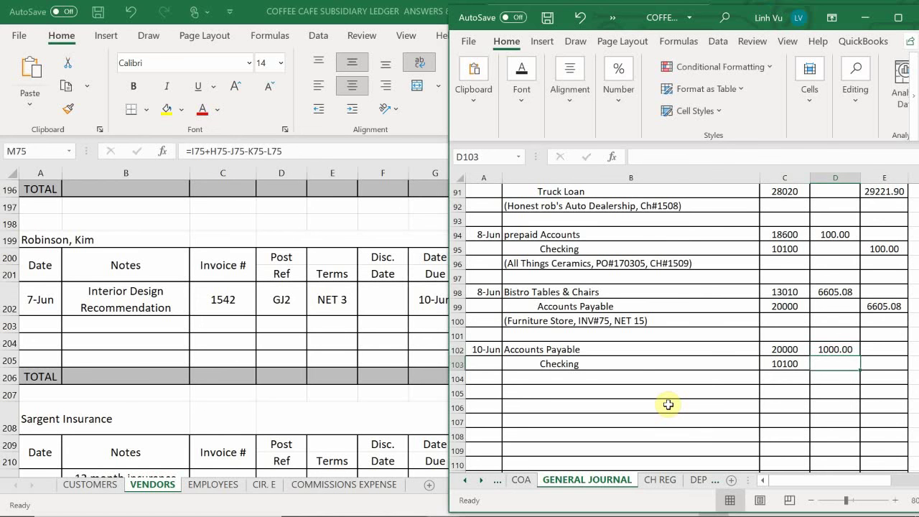
pyautogui.press('Right')
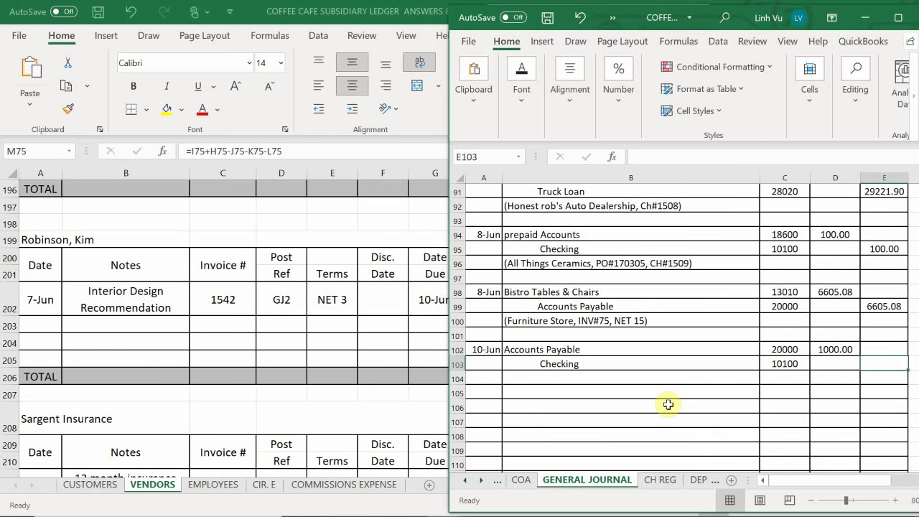
pyautogui.write('=D102')
pyautogui.press('Return')
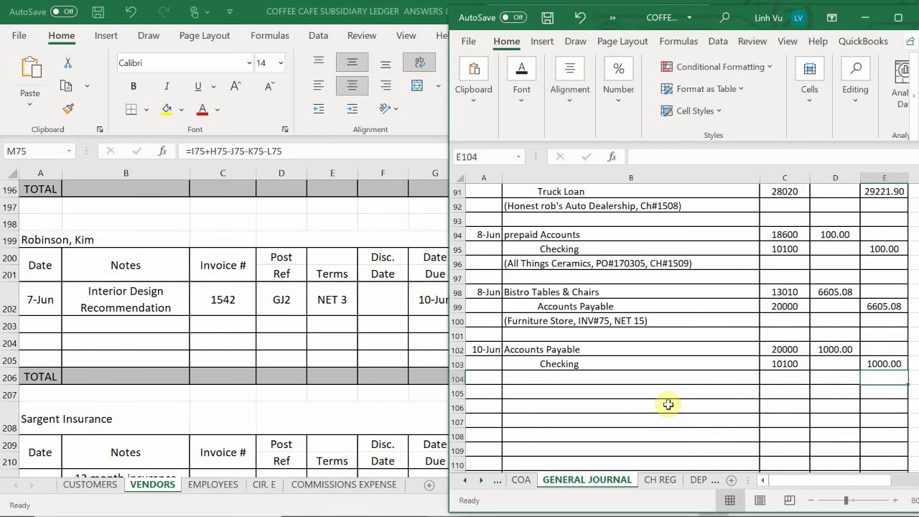
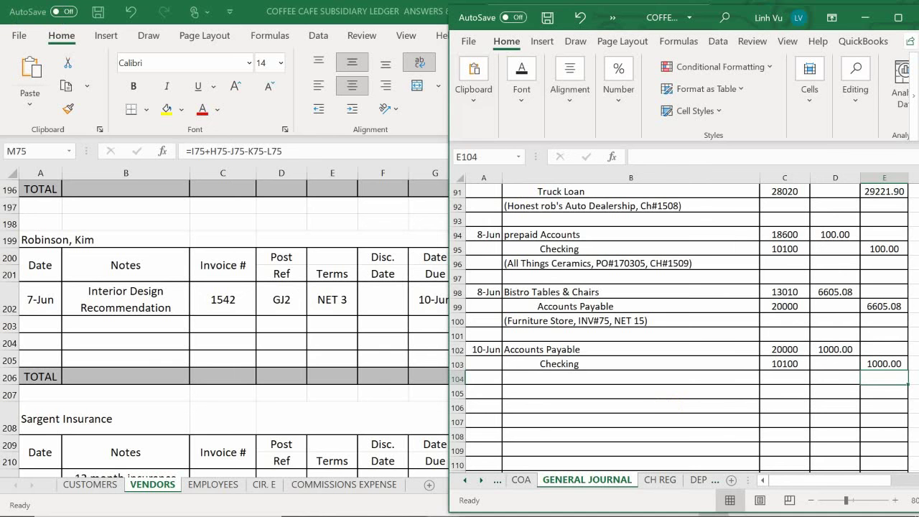
# Step: In CH REG, fill check 1510's row with 10-Jun, 1,000.00 and the interior designer as payee
pyautogui.click(658, 480)
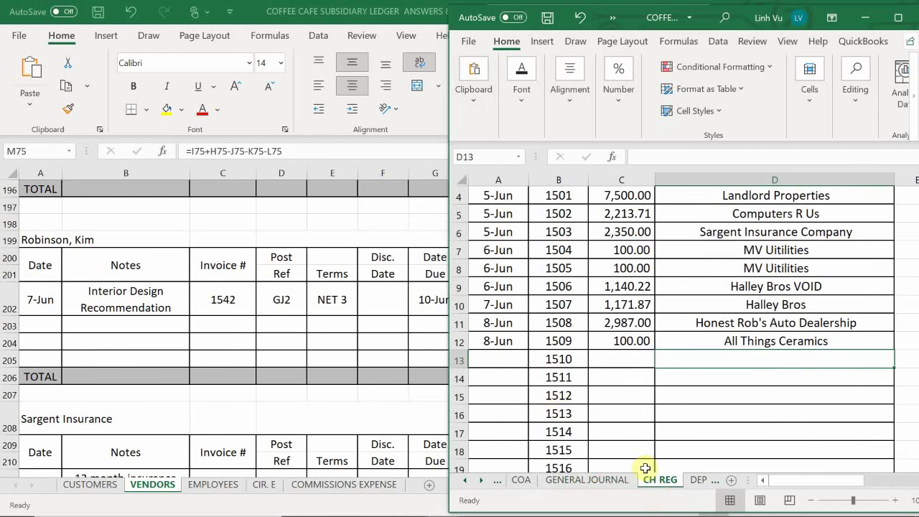
pyautogui.click(504, 359)
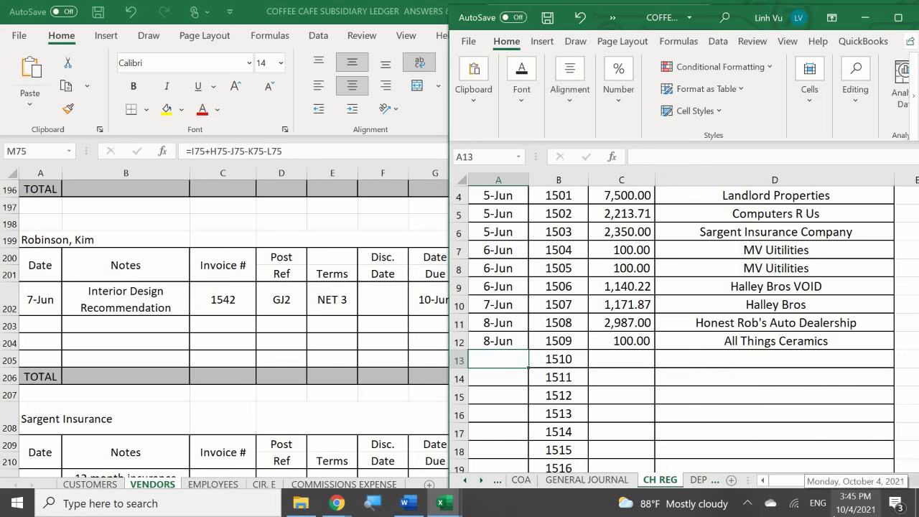
pyautogui.write('6/10')
pyautogui.press('Return')
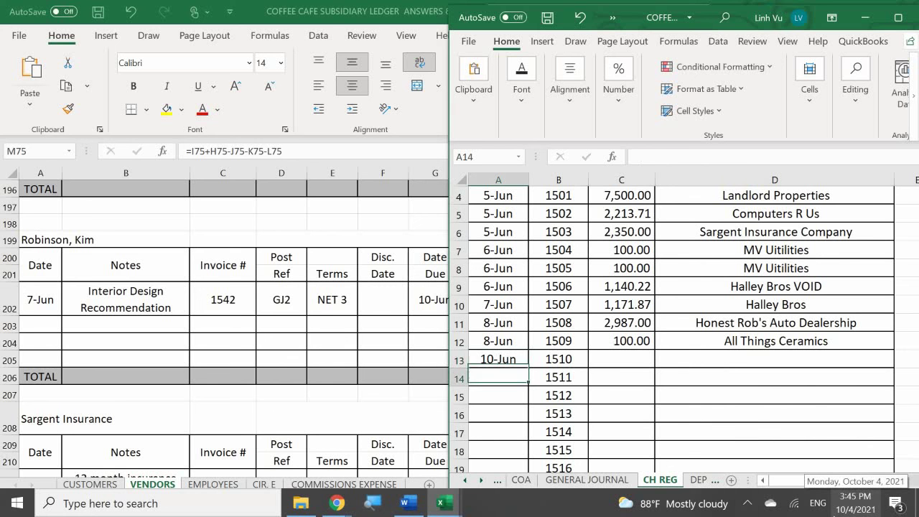
pyautogui.press('Right')
pyautogui.press('Right')
pyautogui.press('Up')
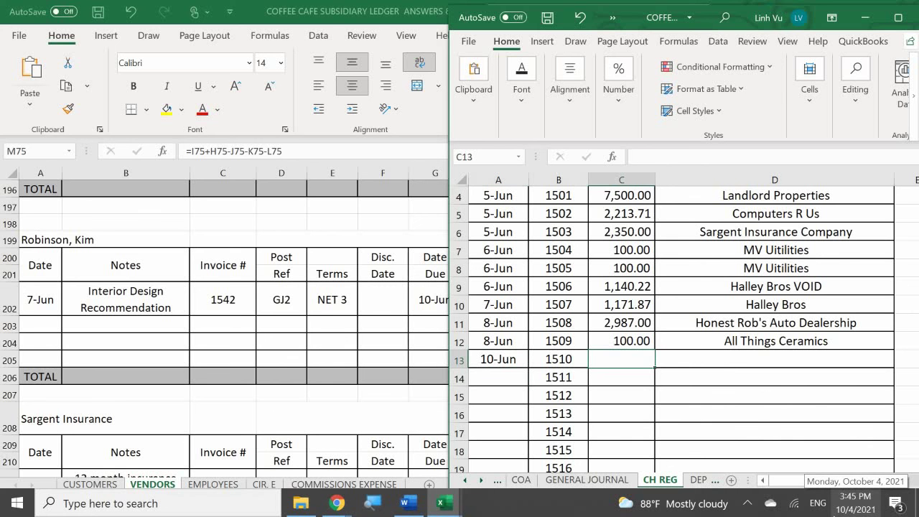
pyautogui.write('1000')
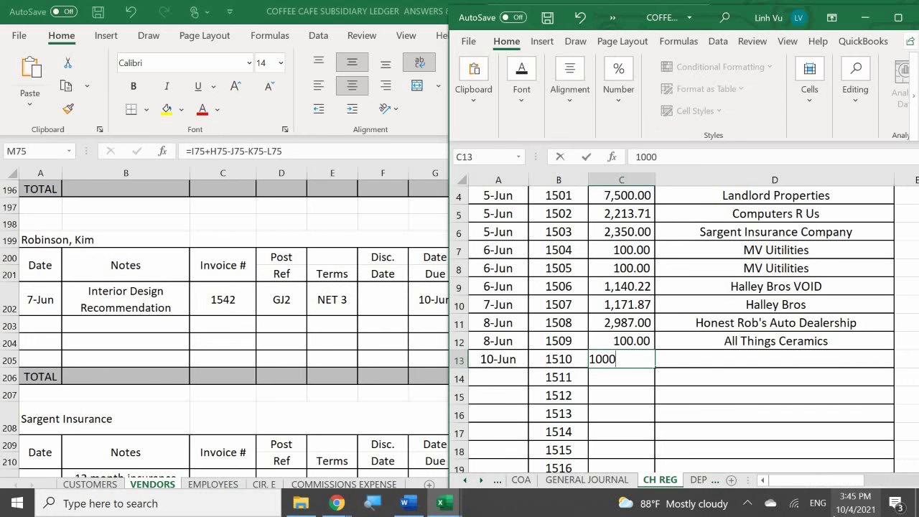
pyautogui.press('Return')
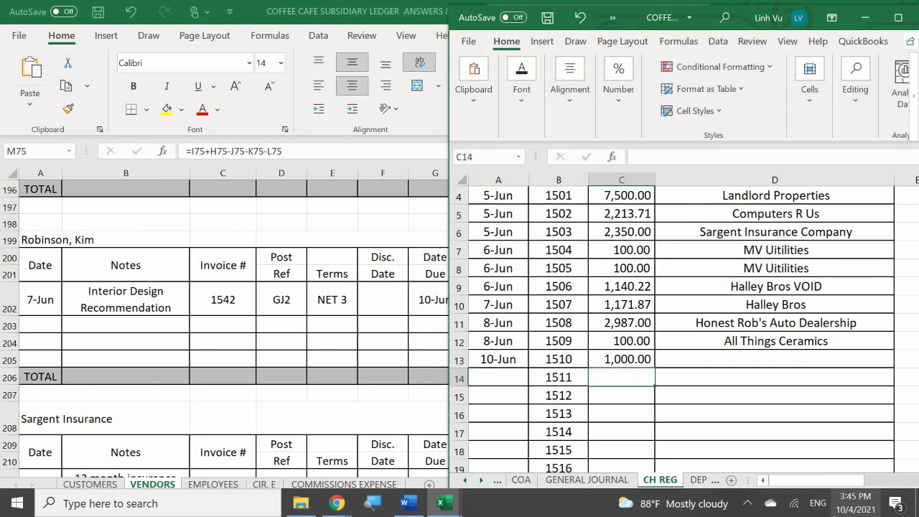
pyautogui.press('Right')
pyautogui.press('Up')
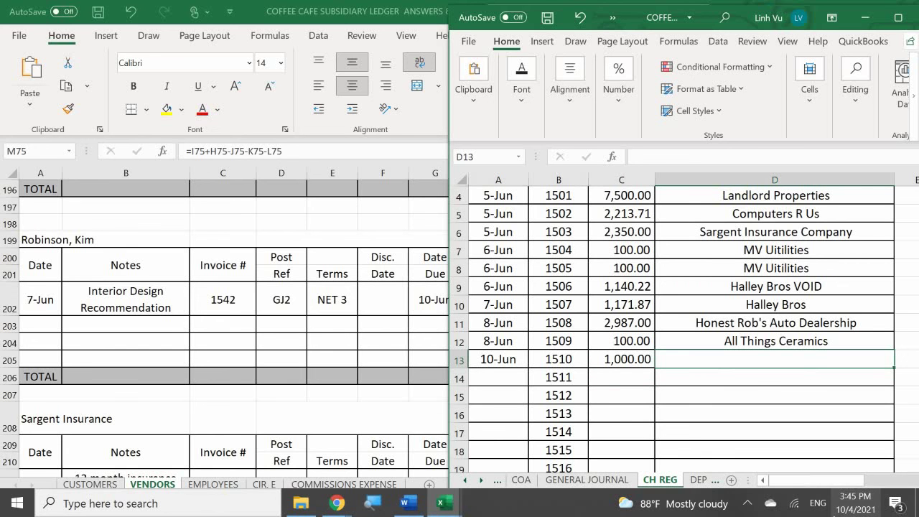
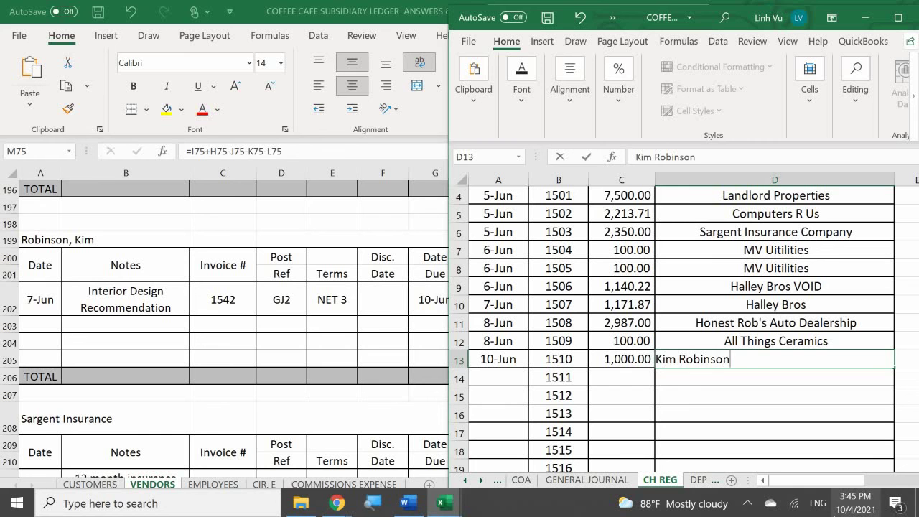
pyautogui.press('Return')
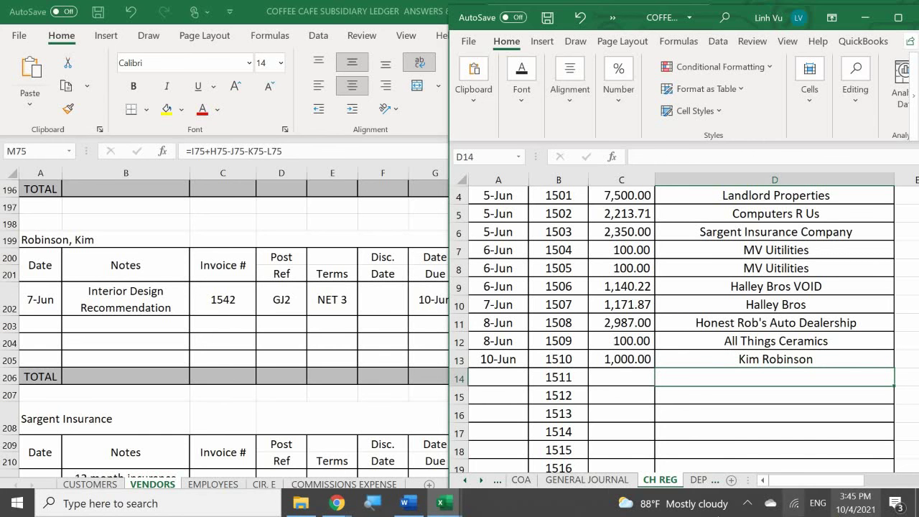
# Step: Under the 10-Jun journal entry, add the explanation with the designer's name, INV#1542 and CH#1510 in parentheses
pyautogui.click(586, 480)
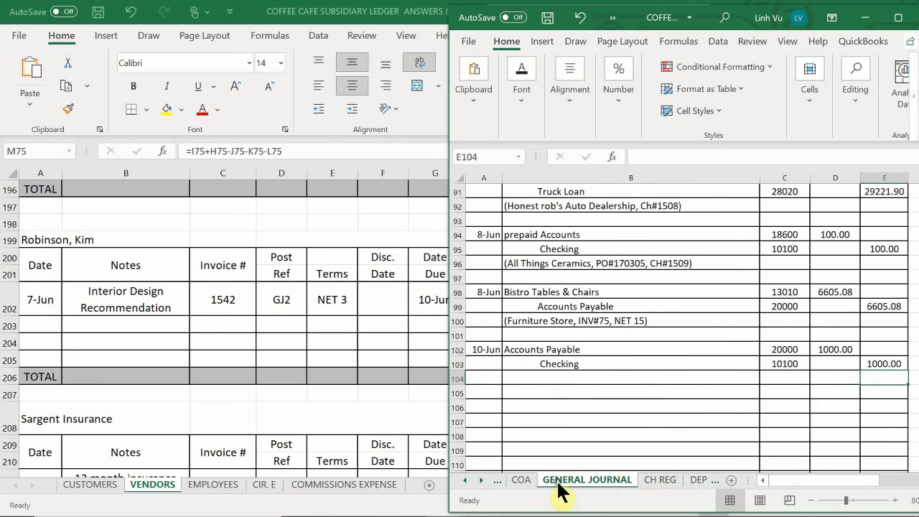
pyautogui.click(532, 381)
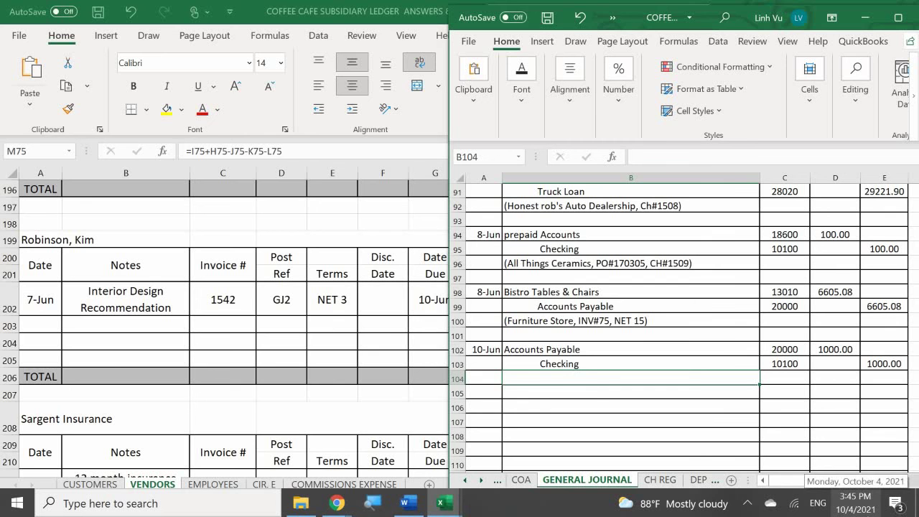
pyautogui.write('(')
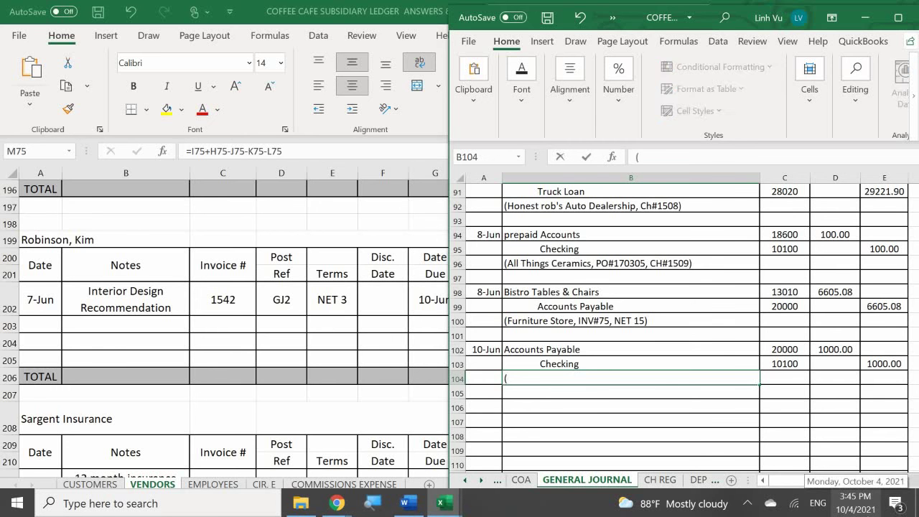
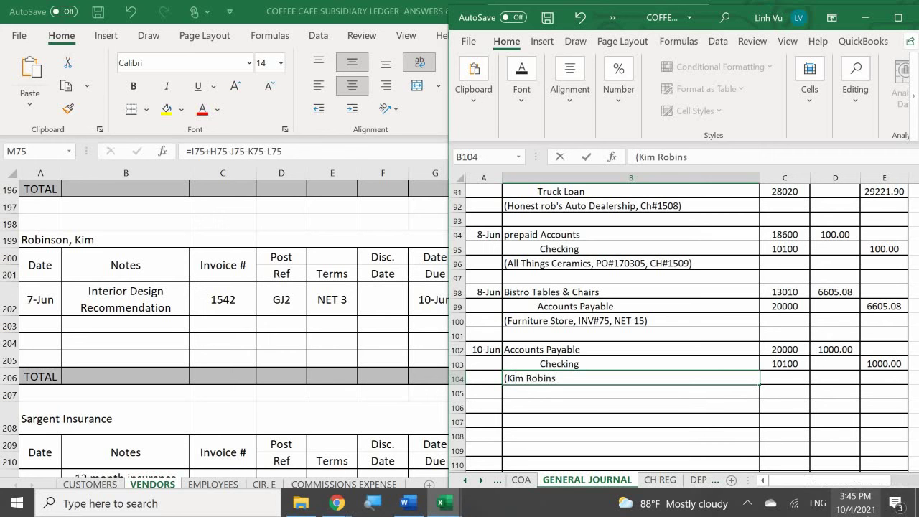
pyautogui.write('INV#')
pyautogui.write('1542')
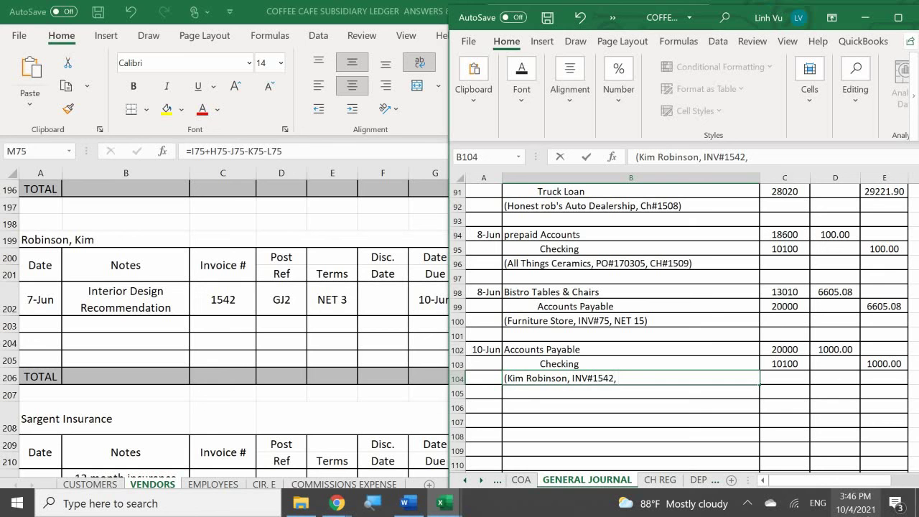
pyautogui.write(', CH#1510)')
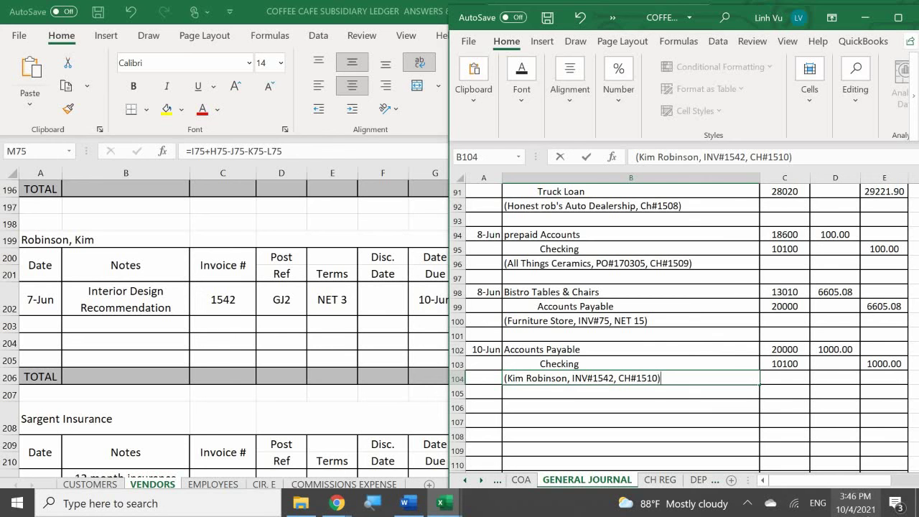
pyautogui.press('Return')
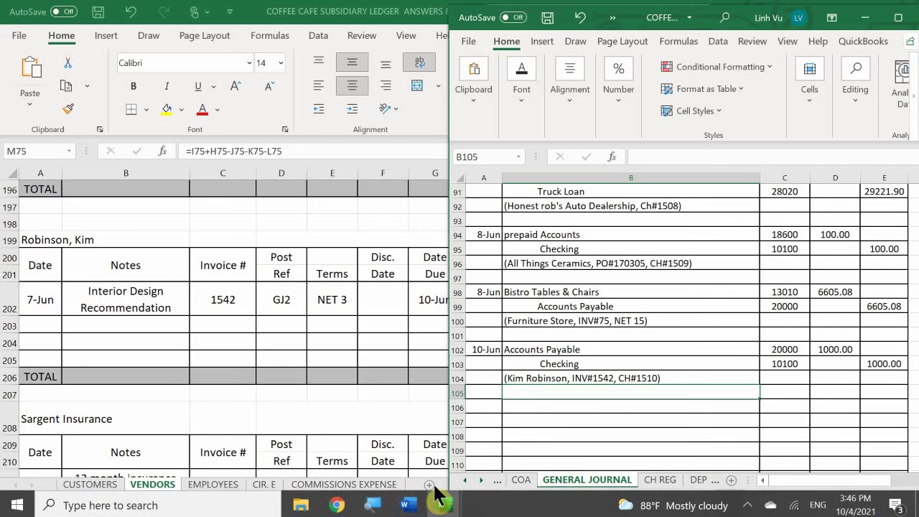
# Step: In the Accounts Payable ledger, add a 10-Jun row with item INV#1542 PMT CH#1510
pyautogui.moveTo(442, 503)
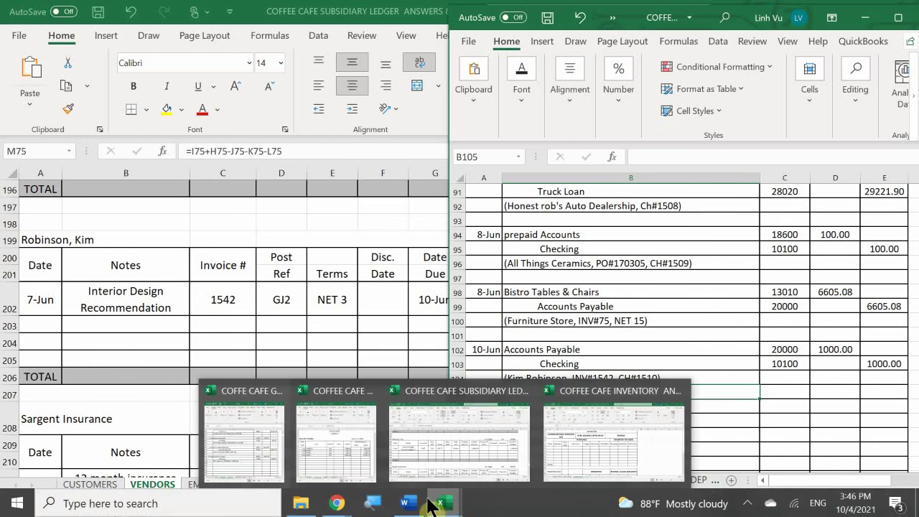
pyautogui.click(340, 458)
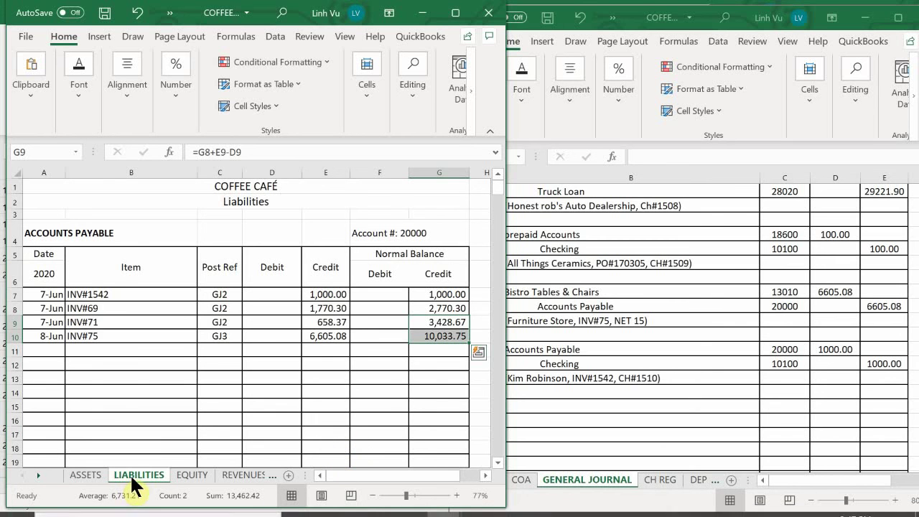
pyautogui.click(33, 352)
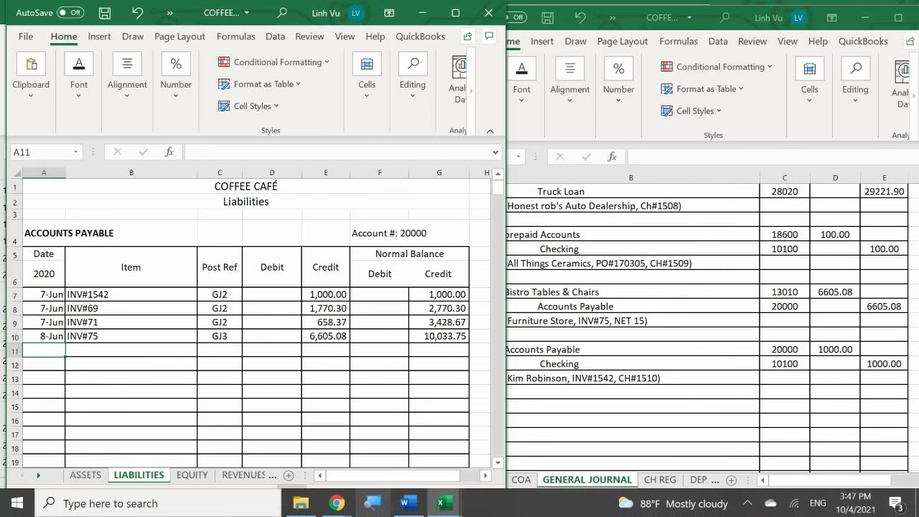
pyautogui.write('6/10')
pyautogui.press('Return')
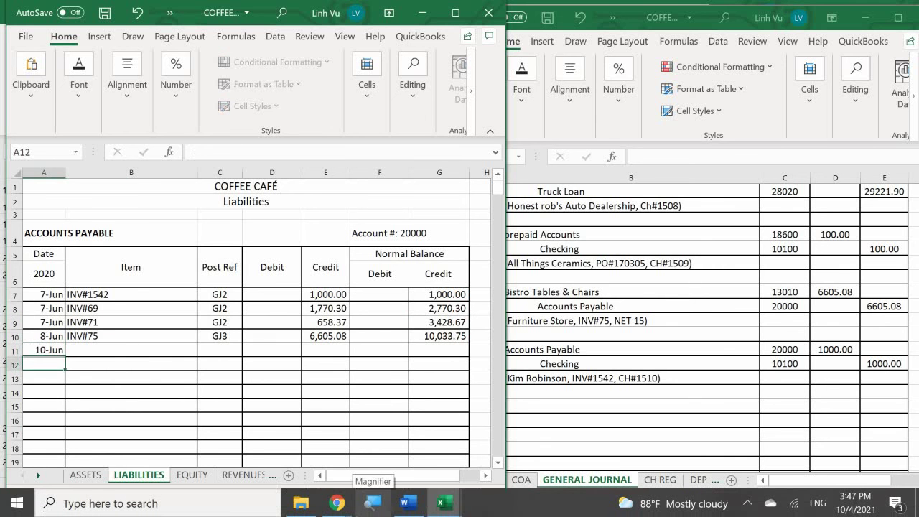
pyautogui.press('Right')
pyautogui.click(130, 349)
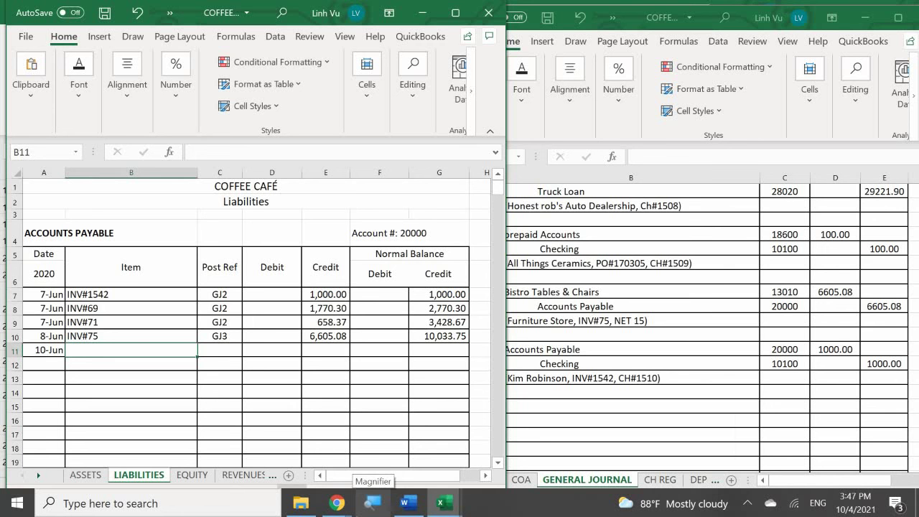
pyautogui.write('INV')
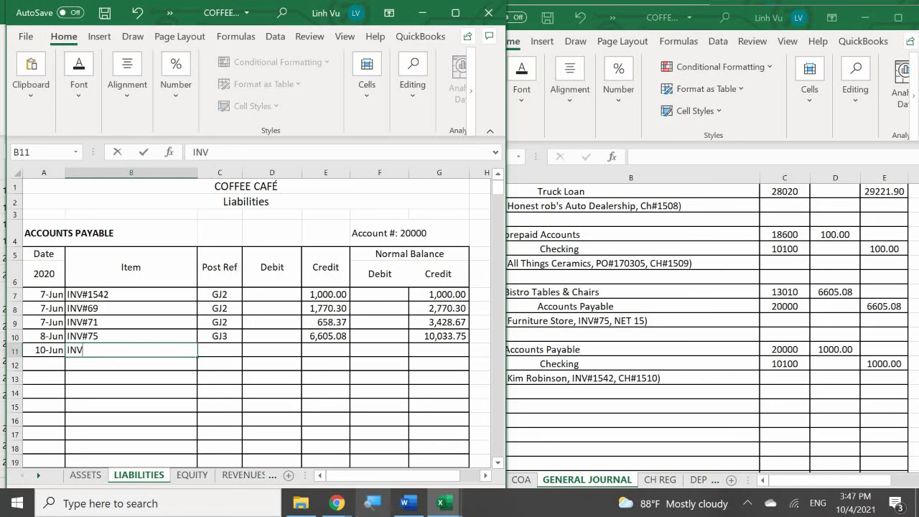
pyautogui.write('#1542 PMT CH')
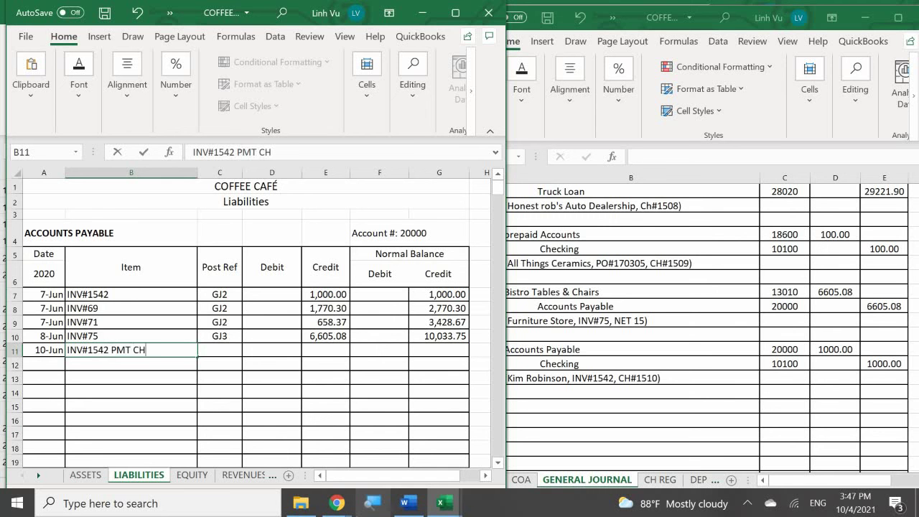
pyautogui.write('#15010')
pyautogui.press('BackSpace')
pyautogui.press('BackSpace')
pyautogui.press('BackSpace')
pyautogui.write('10')
pyautogui.press('Return')
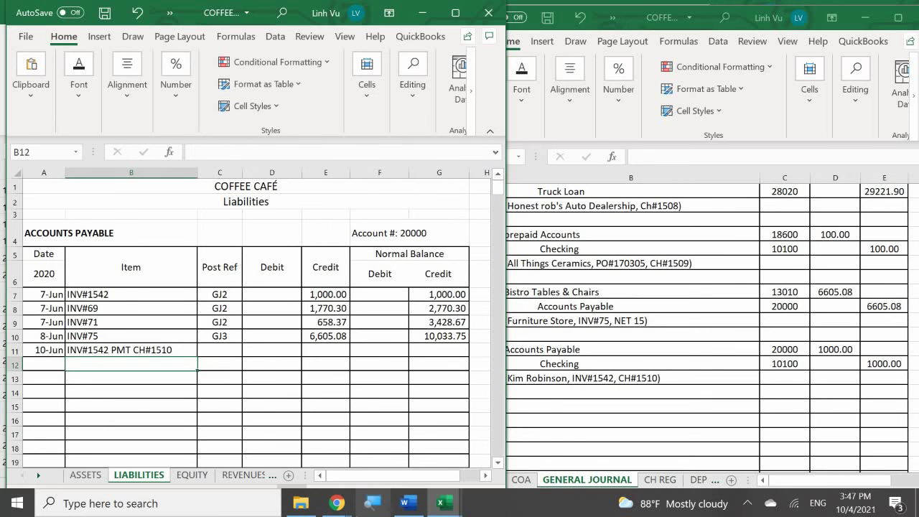
# Step: Post it from GJ3 as a 1,000 debit and fill the balance formula down to G11
pyautogui.click(220, 350)
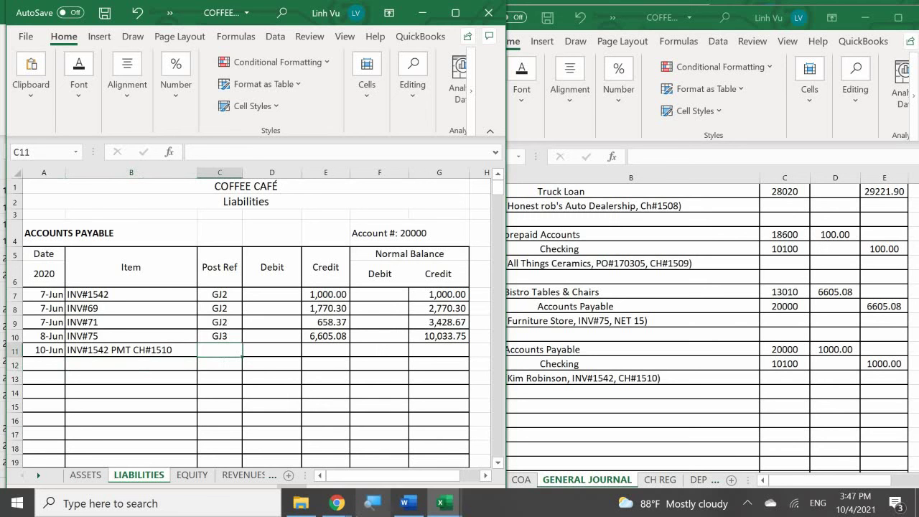
pyautogui.write('GJ3')
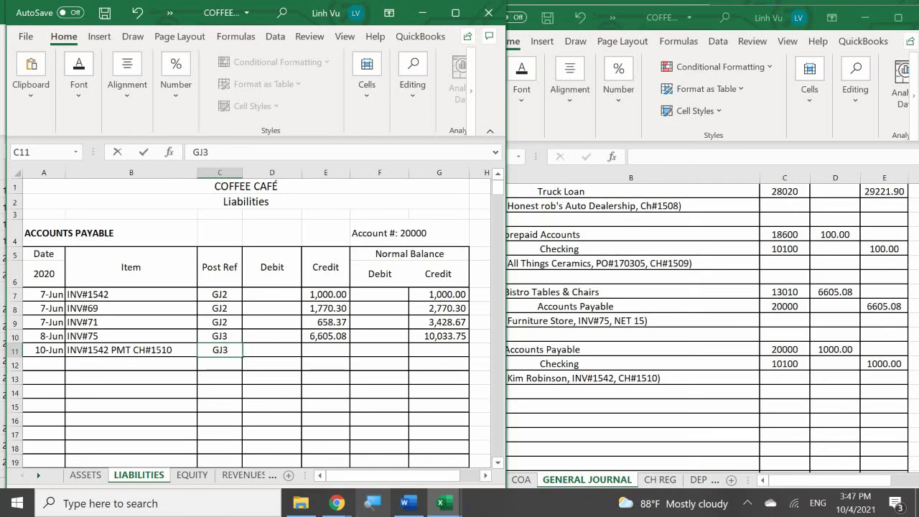
pyautogui.press('Tab')
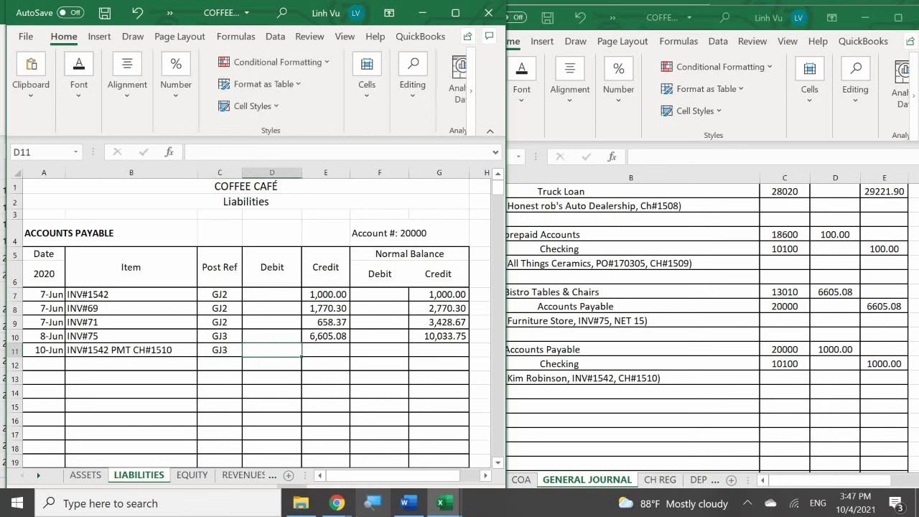
pyautogui.write('10')
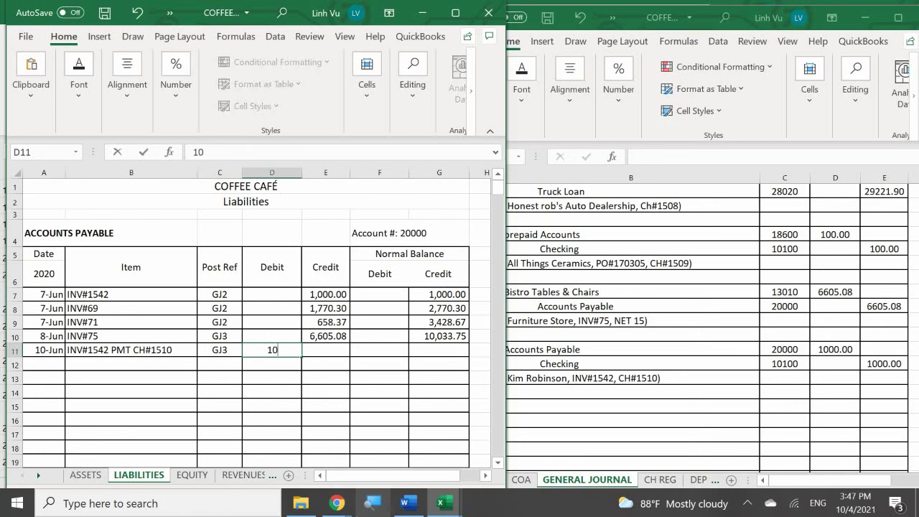
pyautogui.write('00')
pyautogui.press('Return')
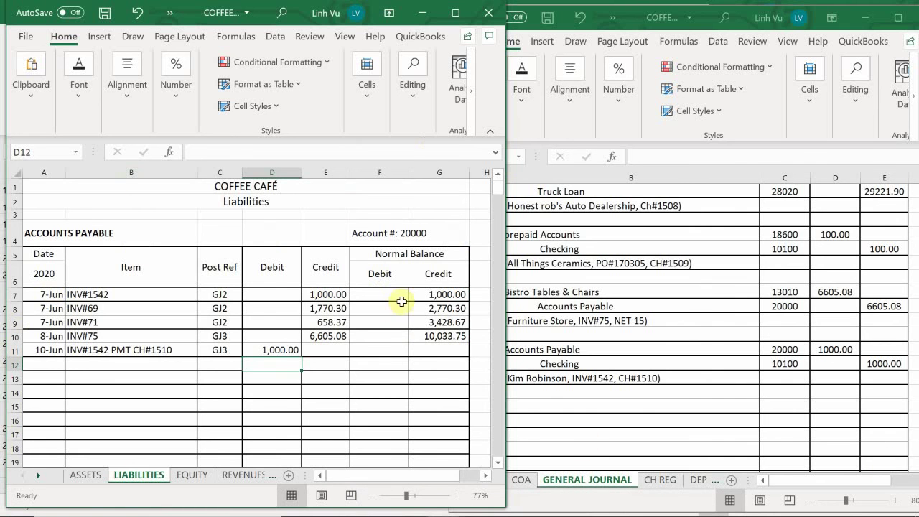
pyautogui.click(427, 337)
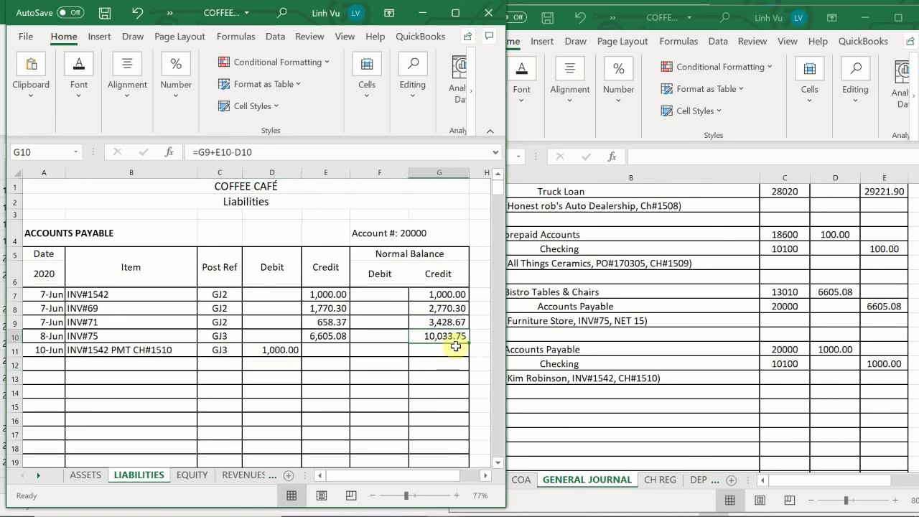
pyautogui.moveTo(469, 343); pyautogui.dragTo(470, 355)
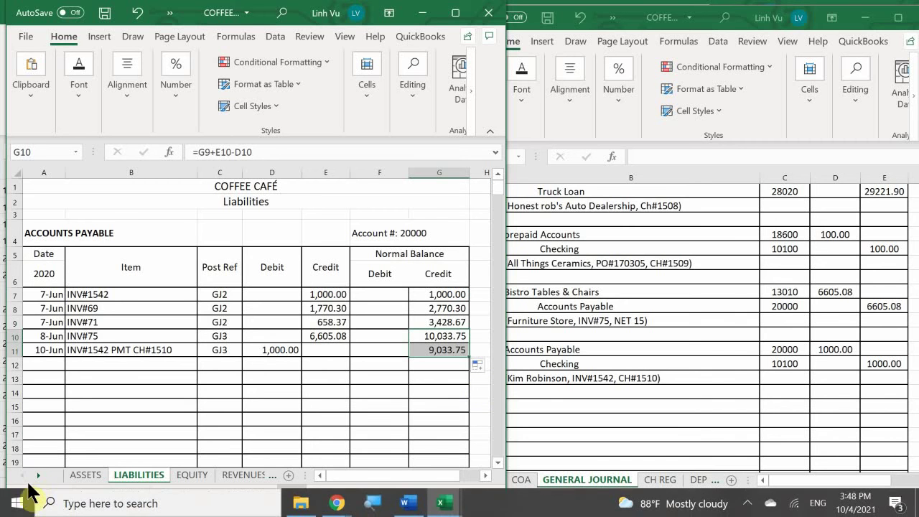
# Step: On the ASSETS sheet, start Checking row 27 with date 10-Jun and item CH#1510
pyautogui.click(38, 475)
pyautogui.click(38, 475)
pyautogui.click(39, 475)
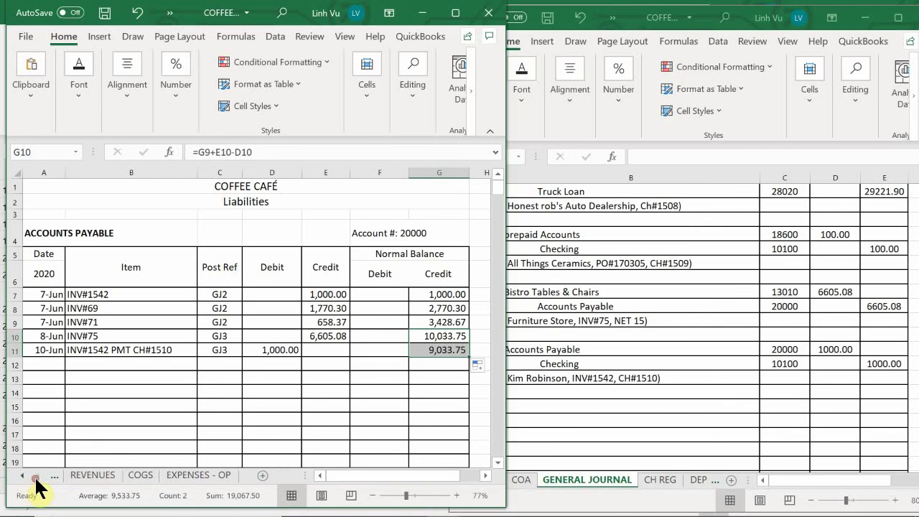
pyautogui.click(23, 474)
pyautogui.click(22, 474)
pyautogui.click(22, 475)
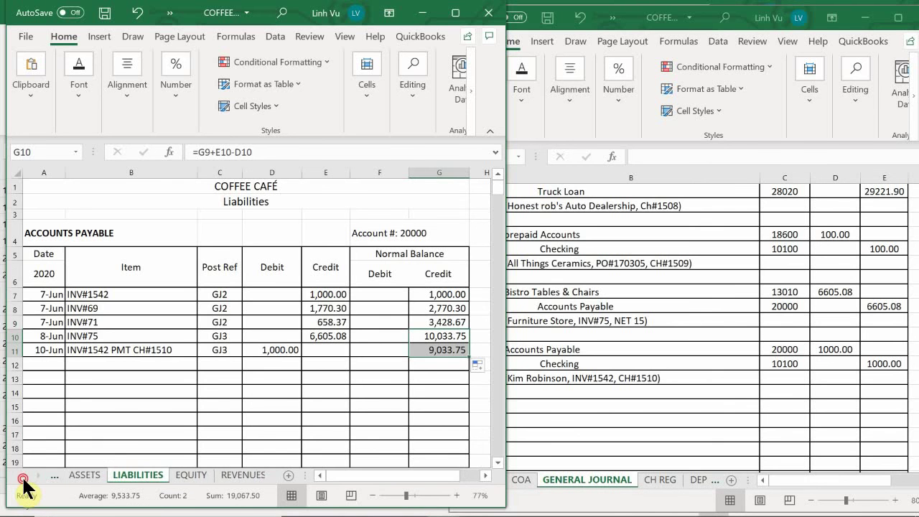
pyautogui.click(88, 478)
pyautogui.scroll(20, 72, 294)
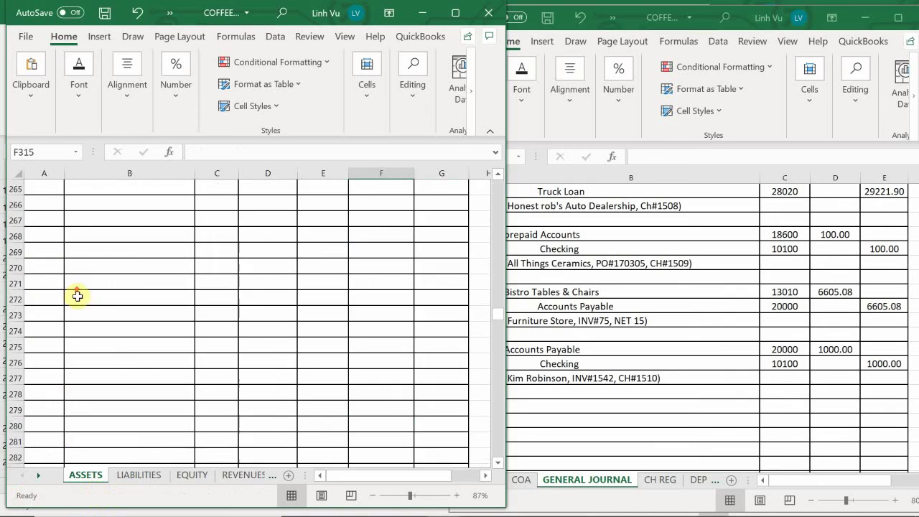
pyautogui.scroll(20, 77, 296)
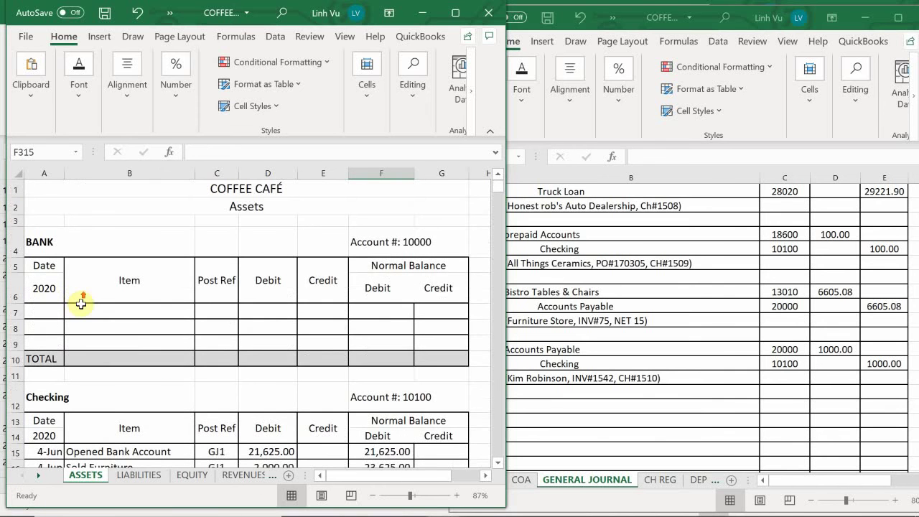
pyautogui.scroll(-4, 81, 305)
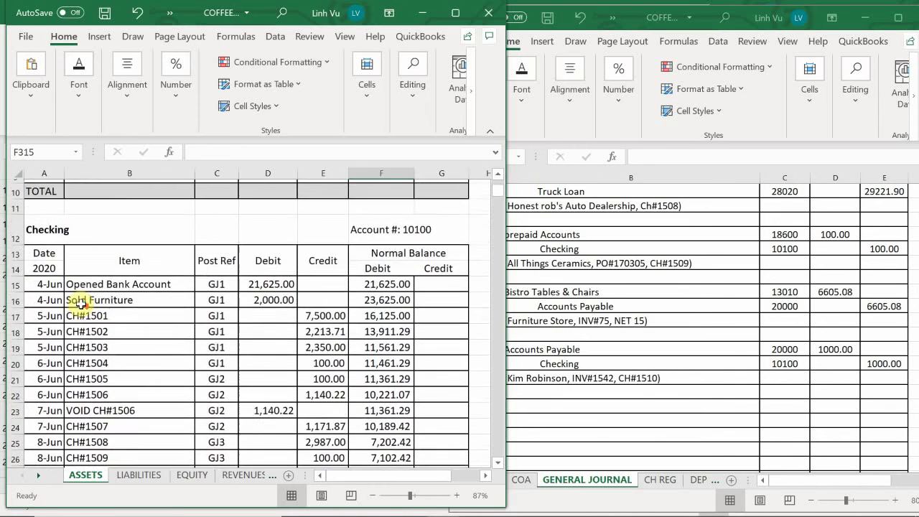
pyautogui.scroll(-3, 81, 304)
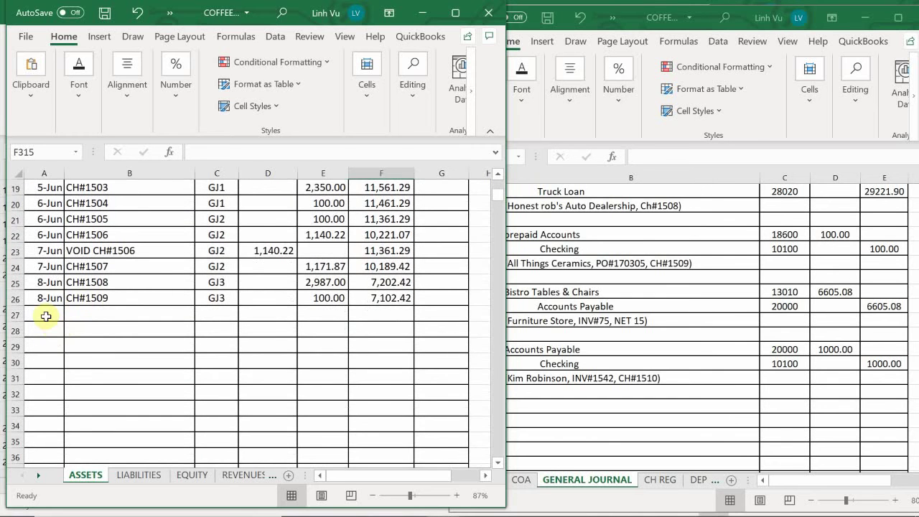
pyautogui.click(43, 313)
pyautogui.write('6')
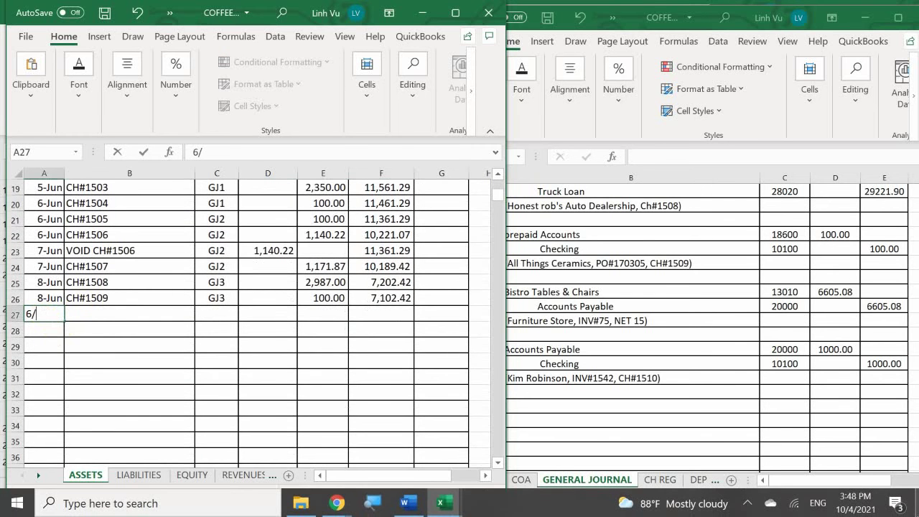
pyautogui.write('/10')
pyautogui.press('Return')
pyautogui.click(129, 313)
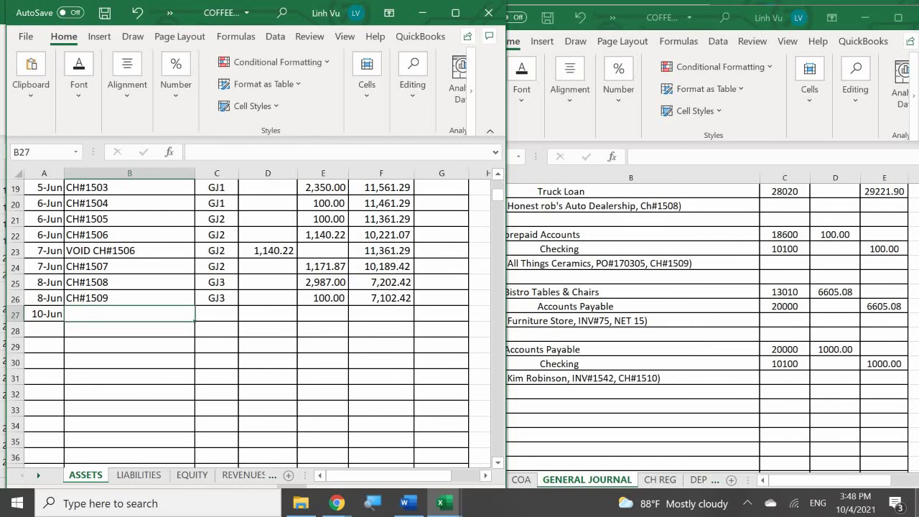
pyautogui.write('CH#1510')
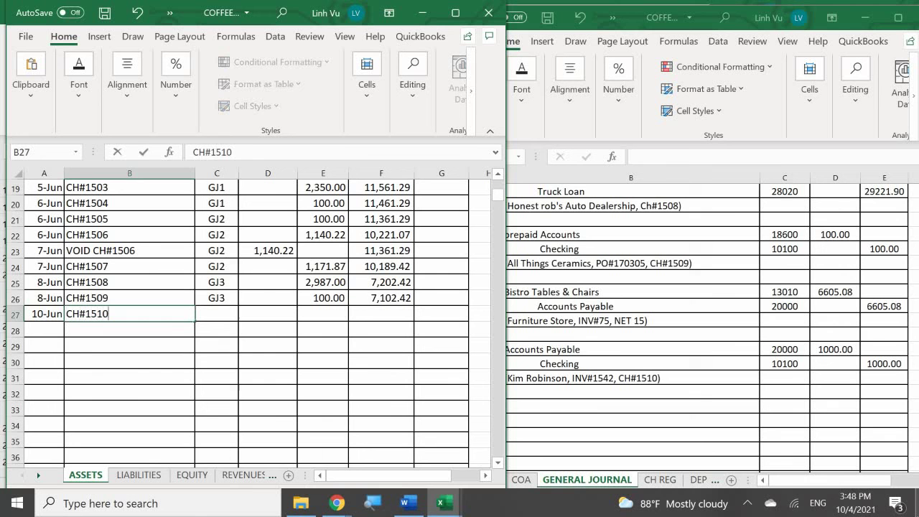
pyautogui.press('Return')
# Step: Give row 27 post reference GJ3 and a 1000 credit, then select the amount cells from D27 down
pyautogui.click(216, 313)
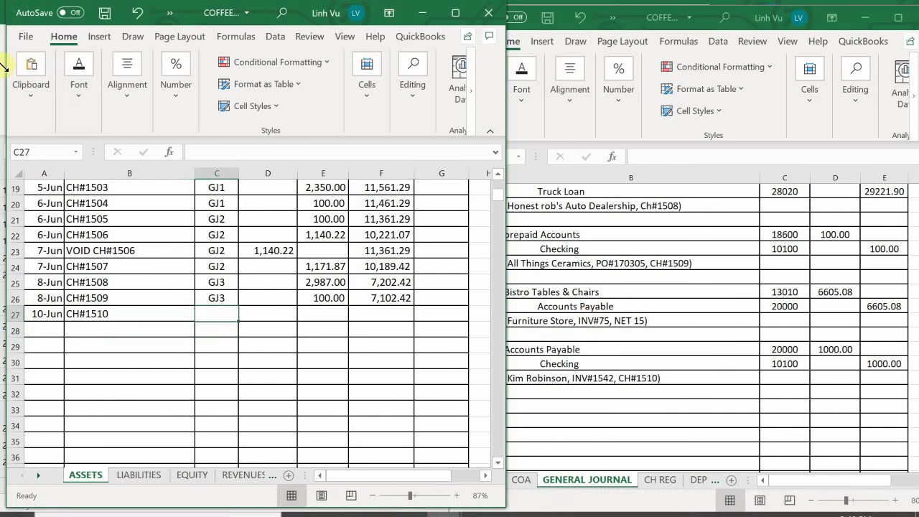
pyautogui.scroll(2, 151, 317)
pyautogui.scroll(4, 152, 317)
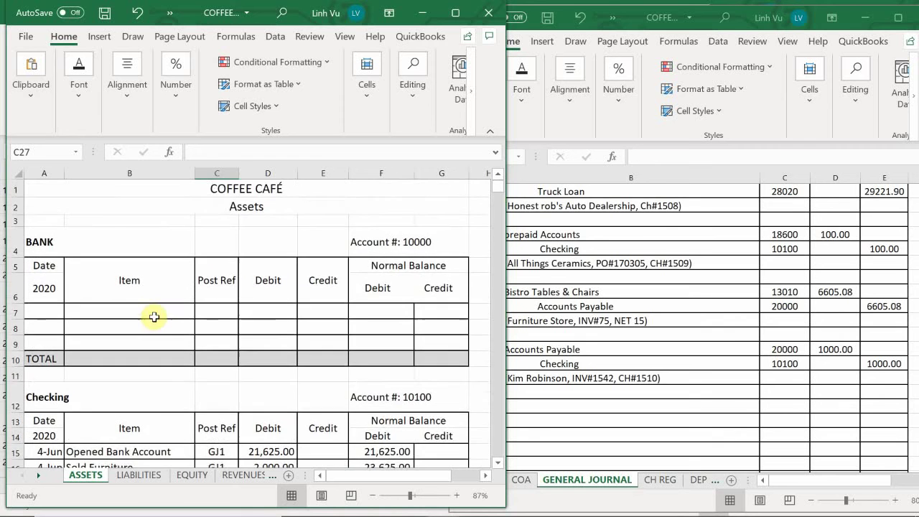
pyautogui.scroll(-4, 153, 316)
pyautogui.scroll(-1, 157, 316)
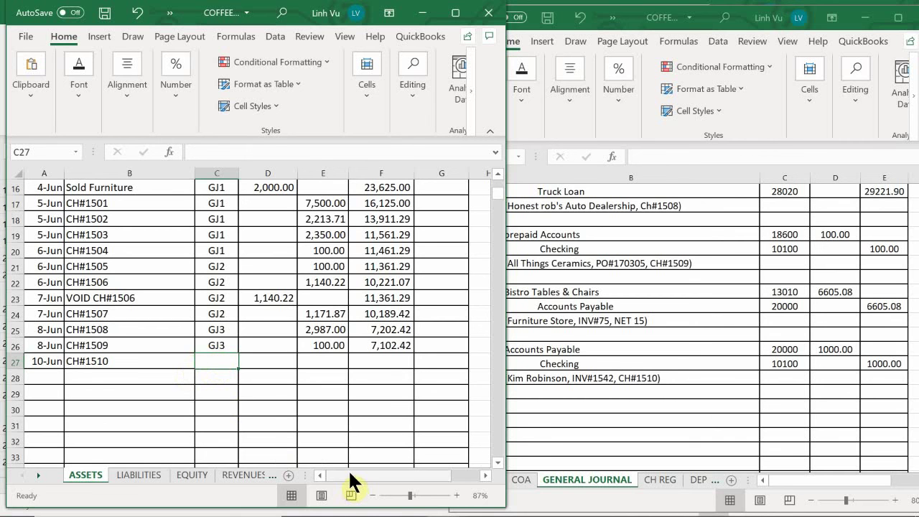
pyautogui.write('GJ3')
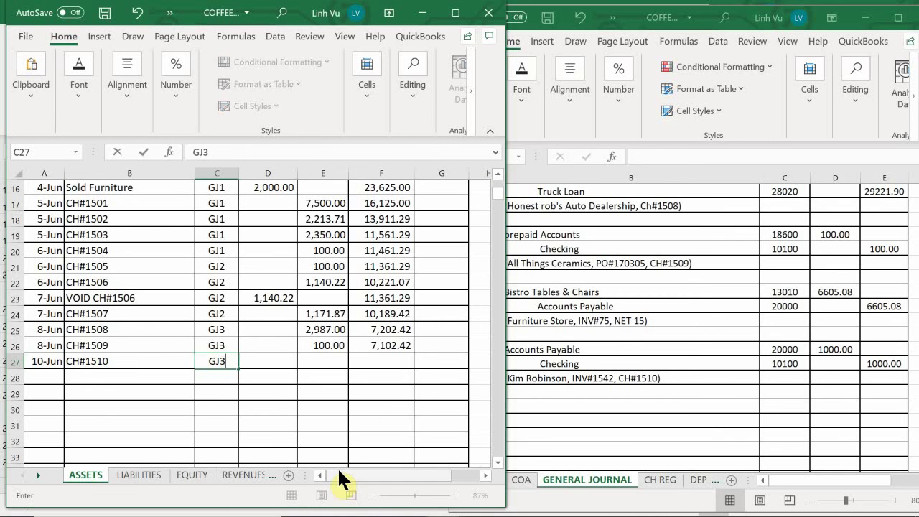
pyautogui.press('Return')
pyautogui.press('Right')
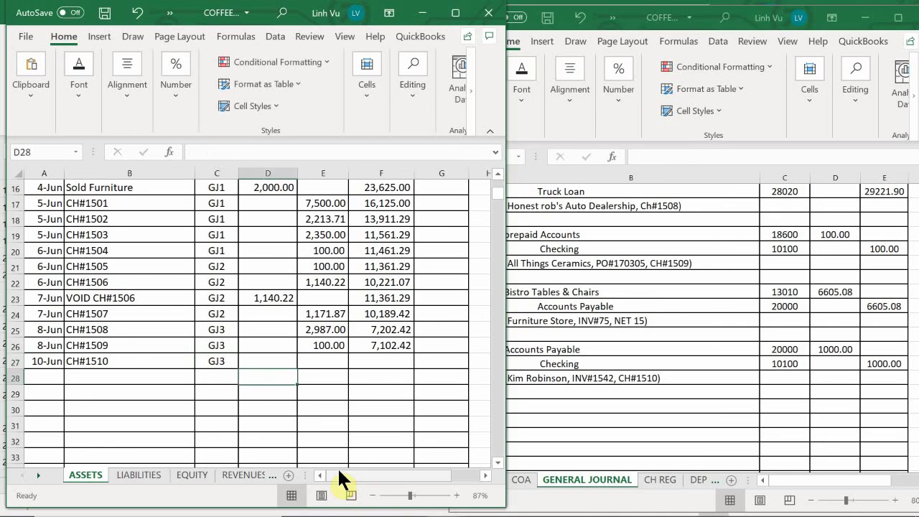
pyautogui.press('Up')
pyautogui.press('Right')
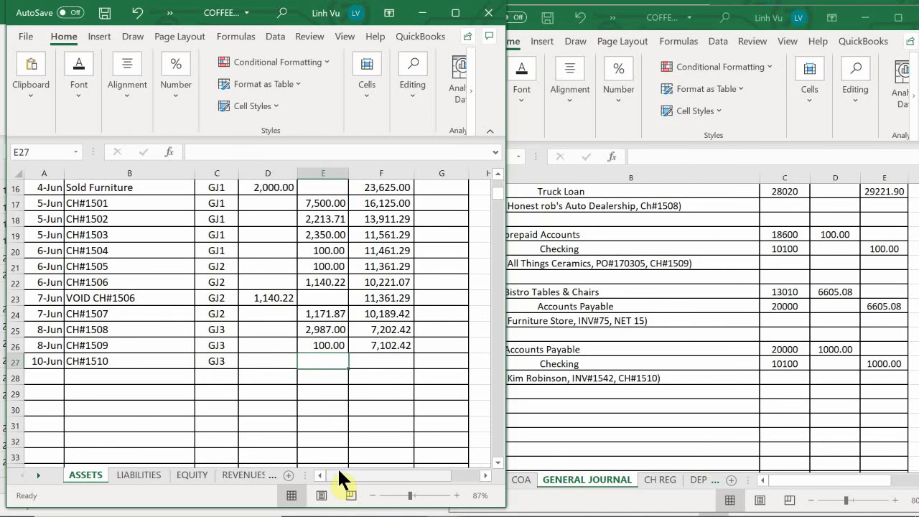
pyautogui.write('1000')
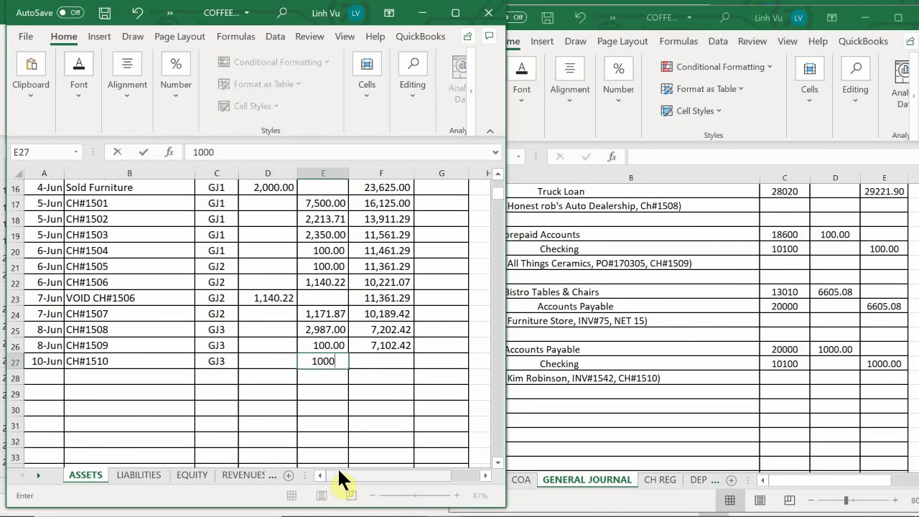
pyautogui.press('Return')
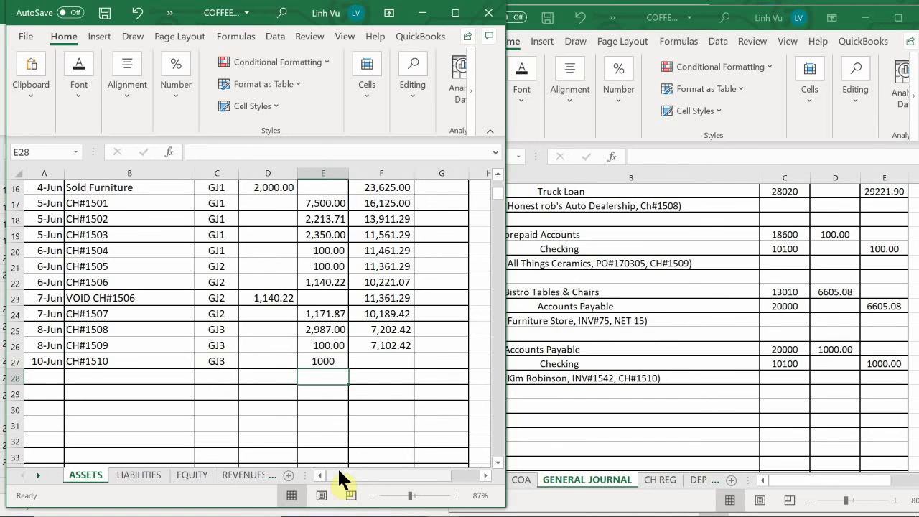
pyautogui.moveTo(285, 361); pyautogui.dragTo(450, 481)
pyautogui.moveTo(451, 481); pyautogui.dragTo(447, 484)
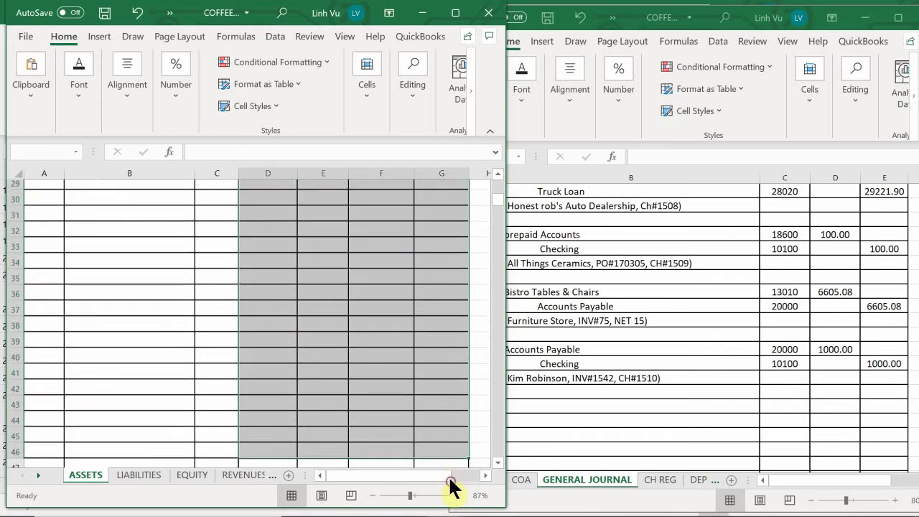
pyautogui.scroll(7, 426, 410)
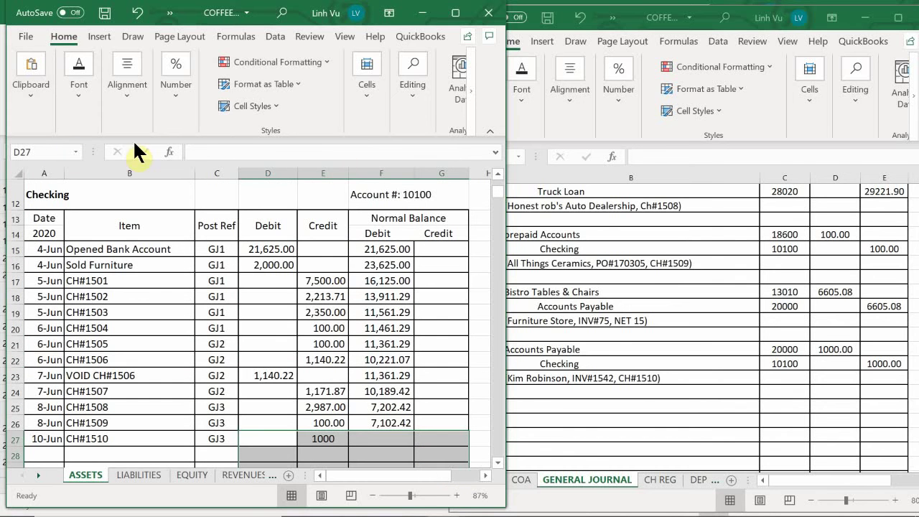
# Step: Apply the Accounting number format to the selected Checking amounts
pyautogui.click(179, 86)
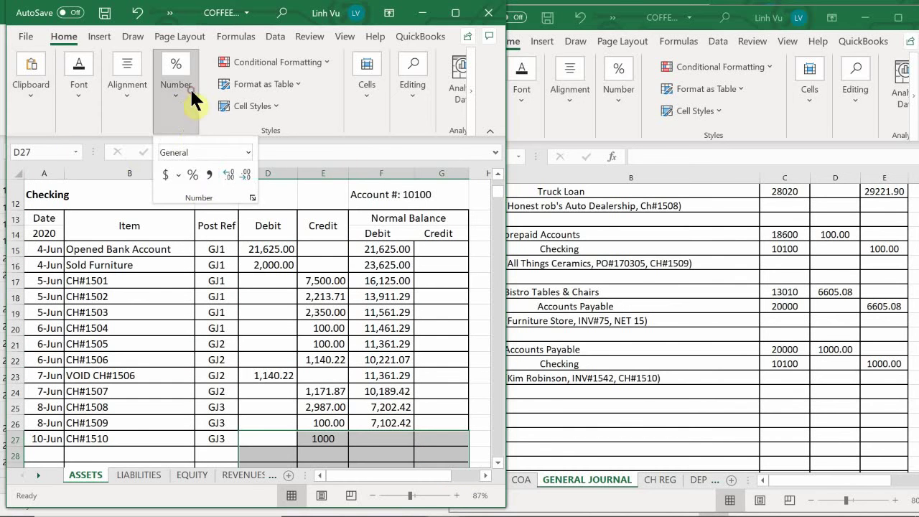
pyautogui.click(209, 174)
pyautogui.scroll(-2, 353, 382)
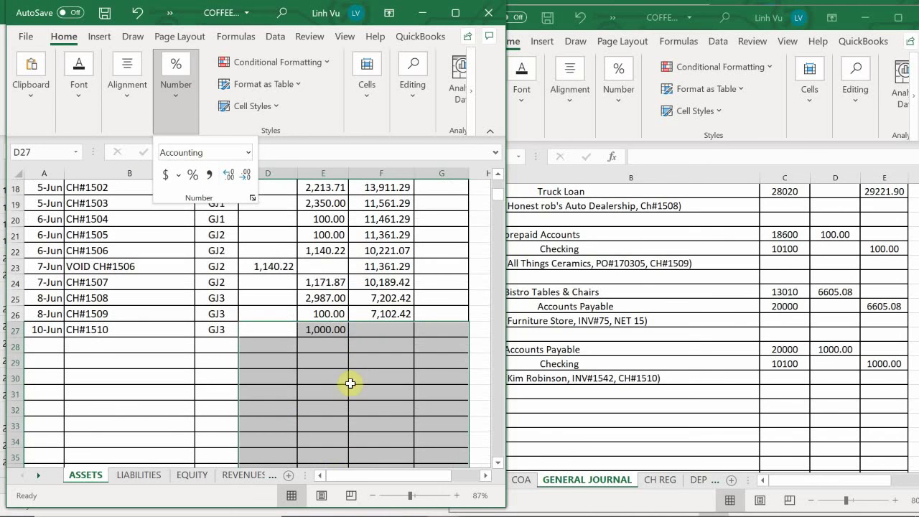
# Step: Fill F26's balance formula down so F27 shows 6,102.42
pyautogui.click(374, 329)
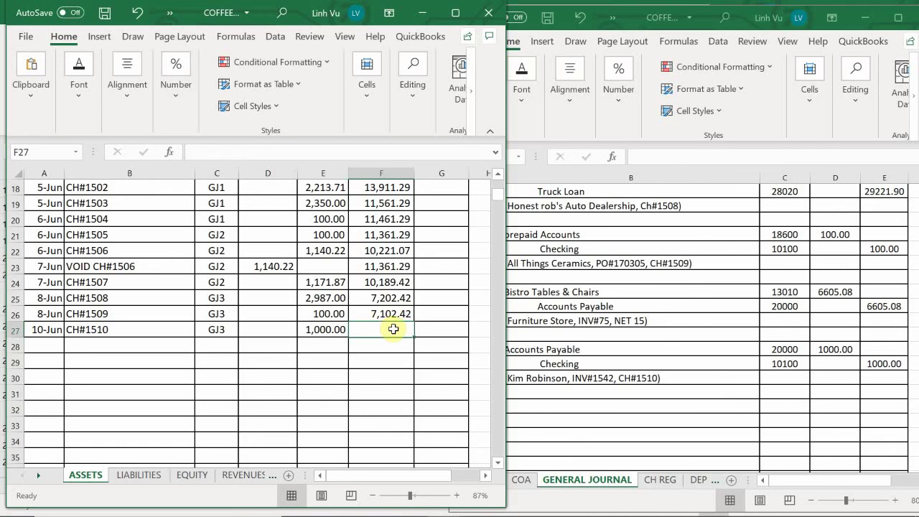
pyautogui.click(388, 317)
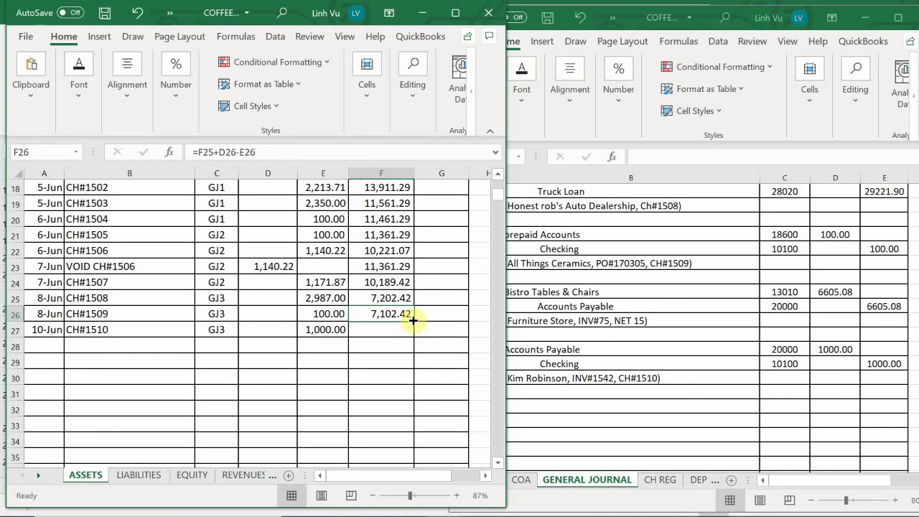
pyautogui.moveTo(413, 316); pyautogui.dragTo(415, 333)
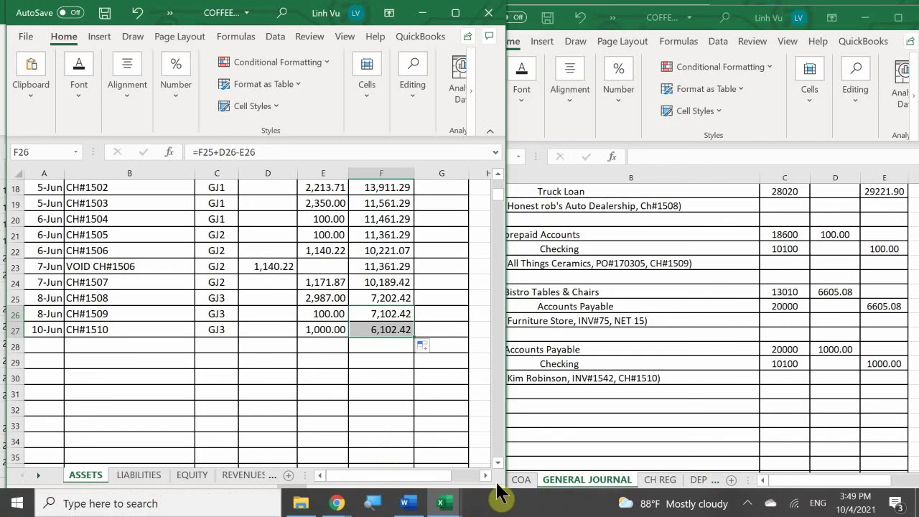
# Step: In the SUBSIDIARY LEDGER, enter 9/10 in A203 and the note CH#1510, correcting a mistyped check number
pyautogui.moveTo(444, 502)
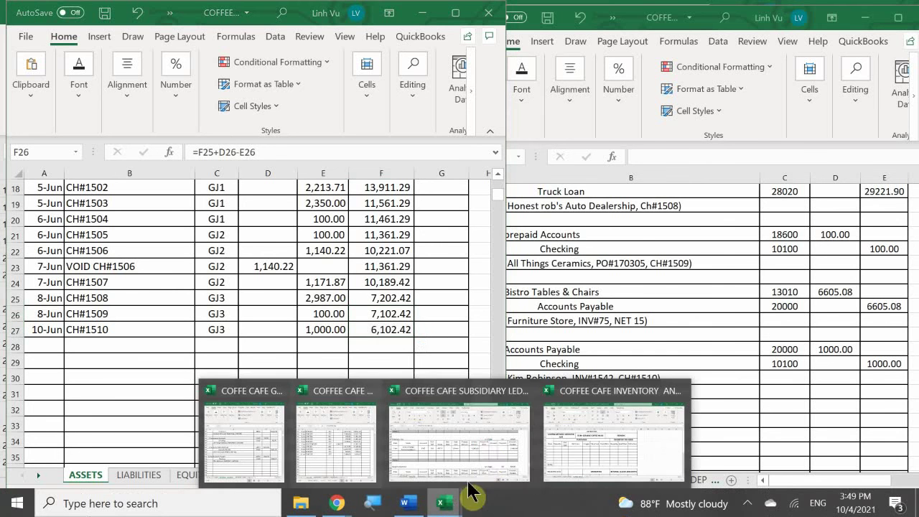
pyautogui.click(473, 452)
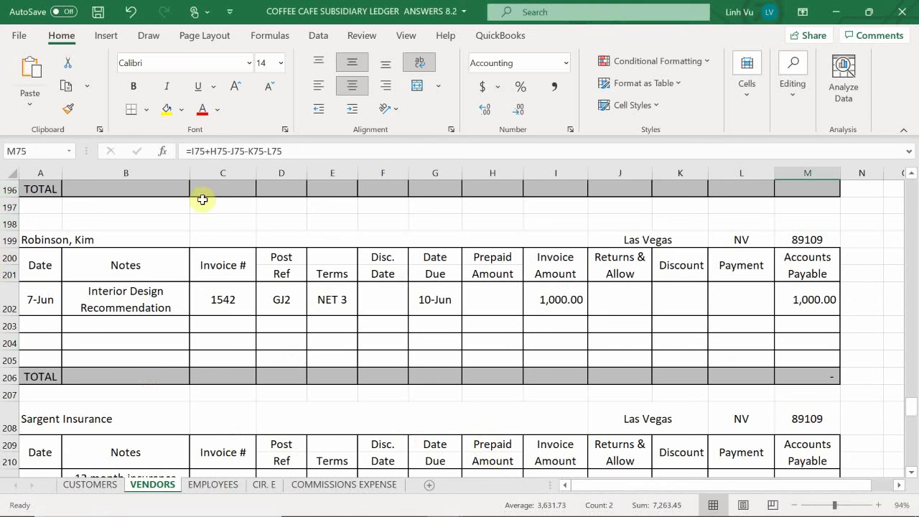
pyautogui.click(35, 325)
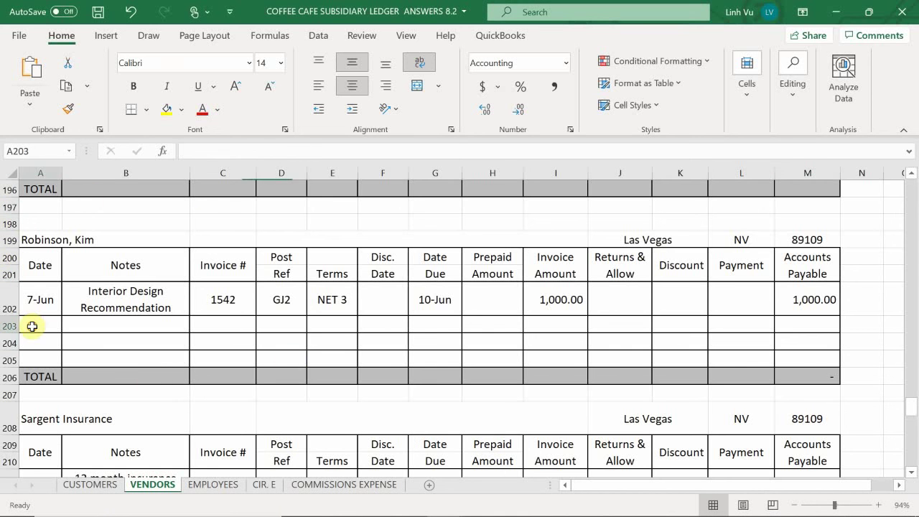
pyautogui.write('9/')
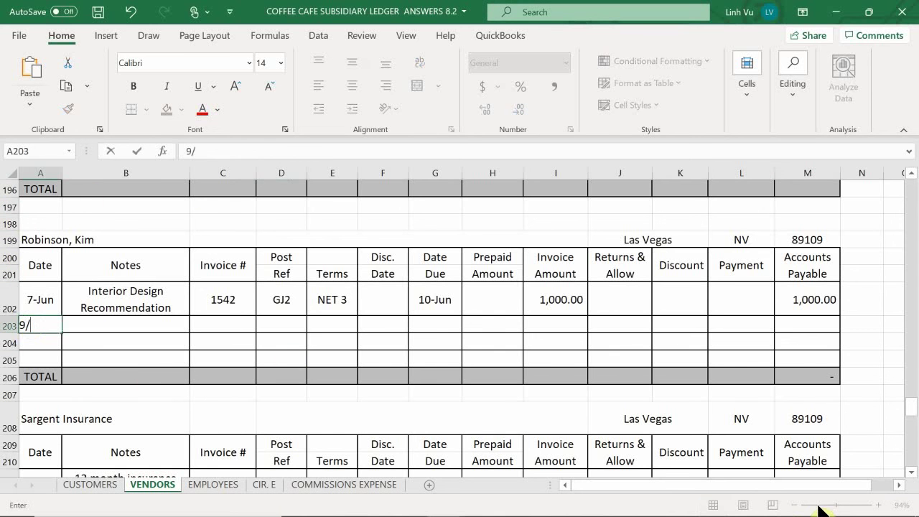
pyautogui.write('10')
pyautogui.press('Return')
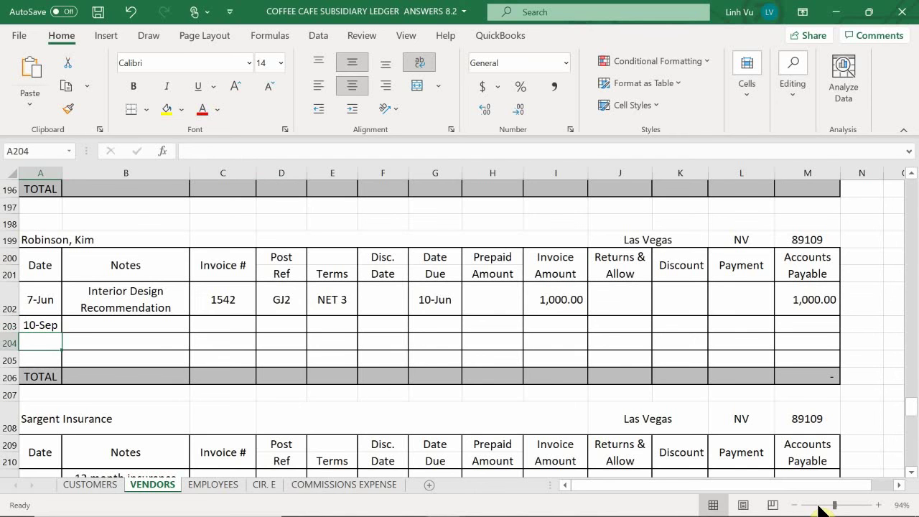
pyautogui.press('Right')
pyautogui.press('Up')
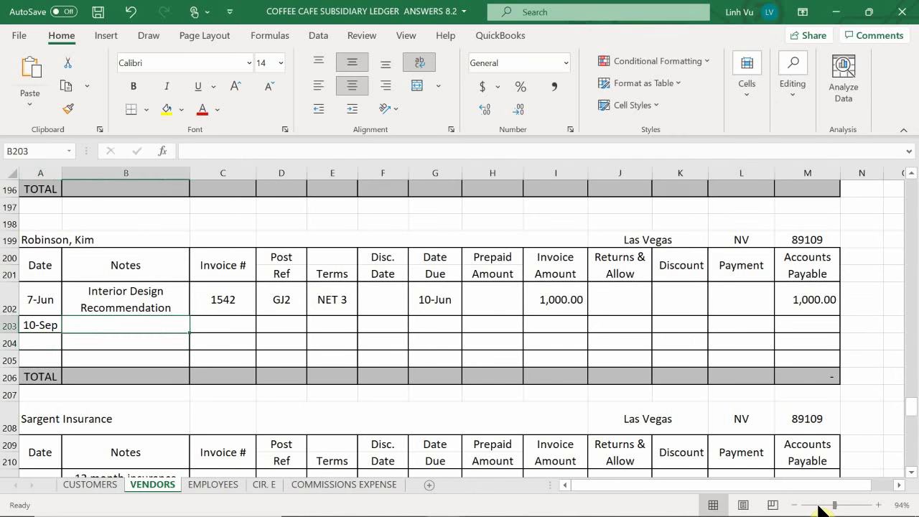
pyautogui.write('CH#')
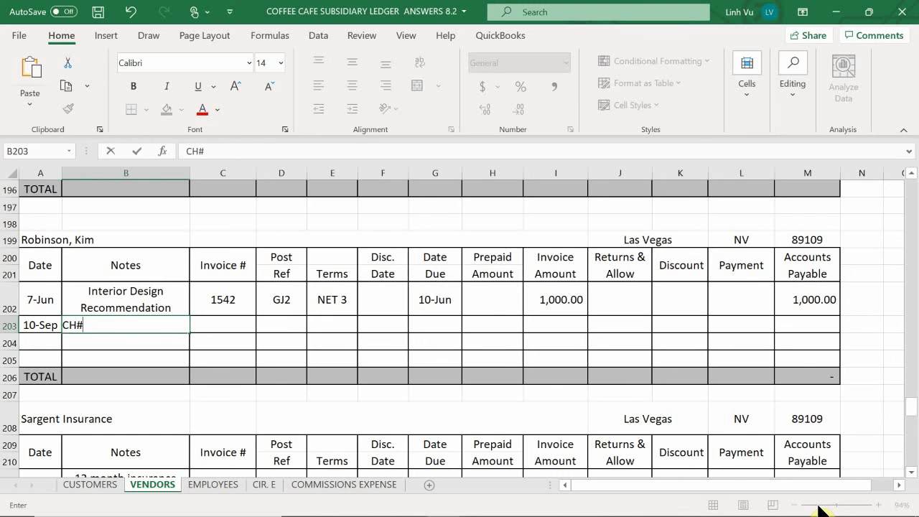
pyautogui.write('15010')
pyautogui.press('Return')
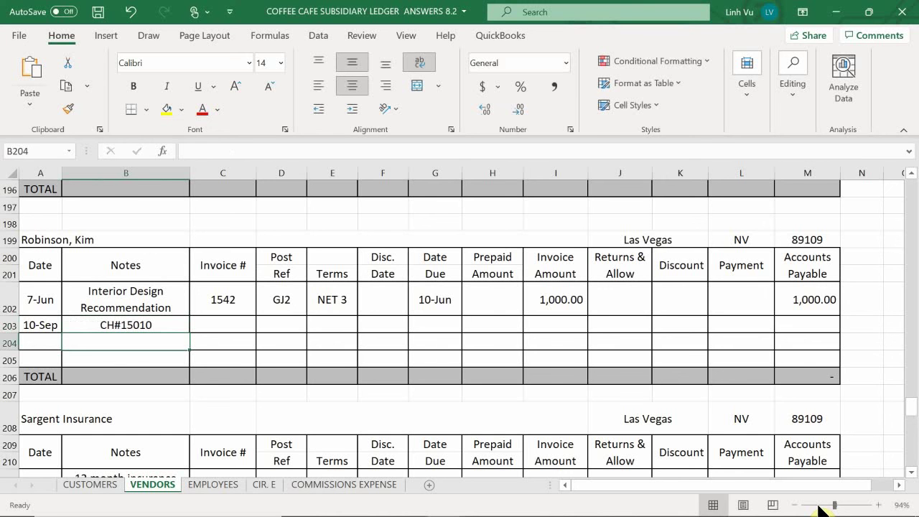
pyautogui.press('Up')
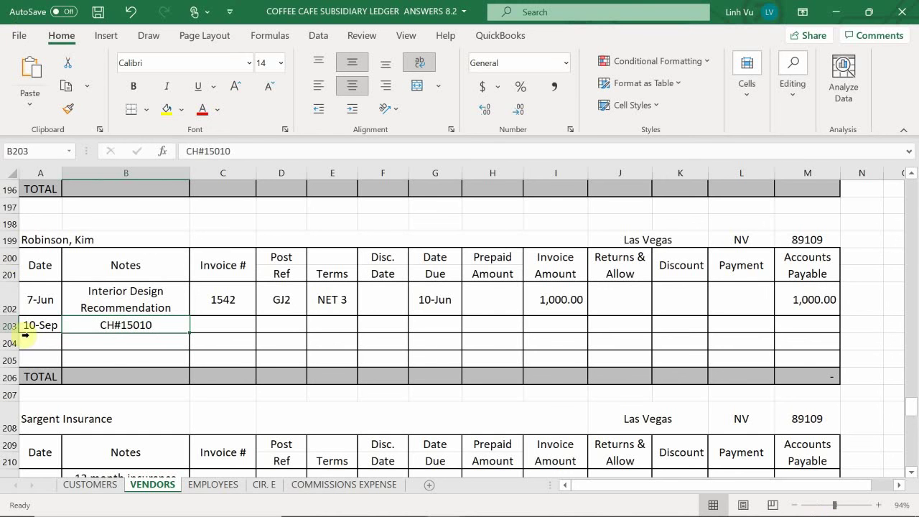
pyautogui.doubleClick(159, 325)
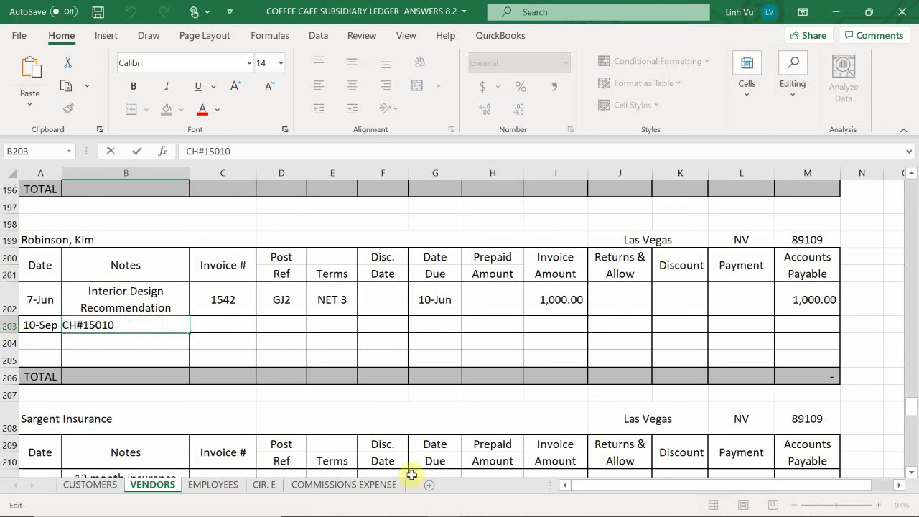
pyautogui.press('BackSpace')
pyautogui.press('BackSpace')
pyautogui.press('BackSpace')
pyautogui.write('15')
pyautogui.press('BackSpace')
pyautogui.write('0')
pyautogui.press('Return')
pyautogui.press('Up')
# Step: Enter invoice number 1542 and post reference GJ3 on the 10-Sep row
pyautogui.press('Right')
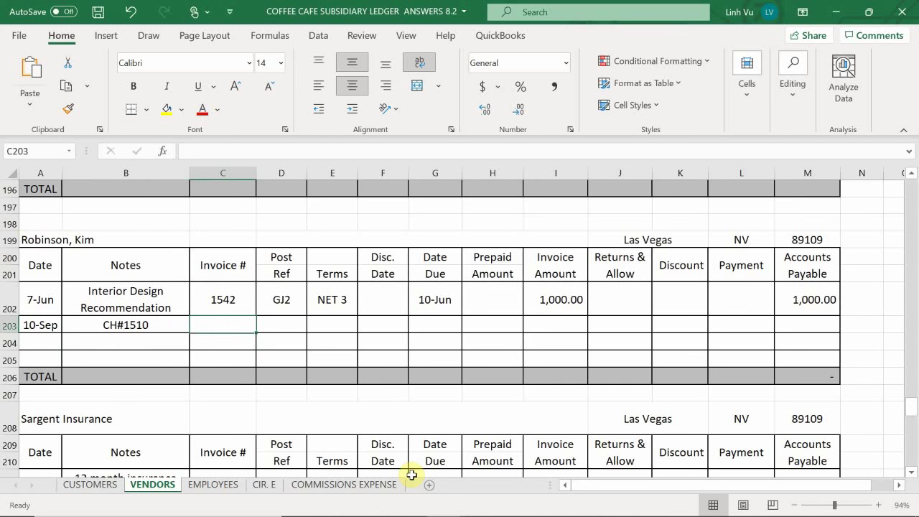
pyautogui.write('1542')
pyautogui.press('Return')
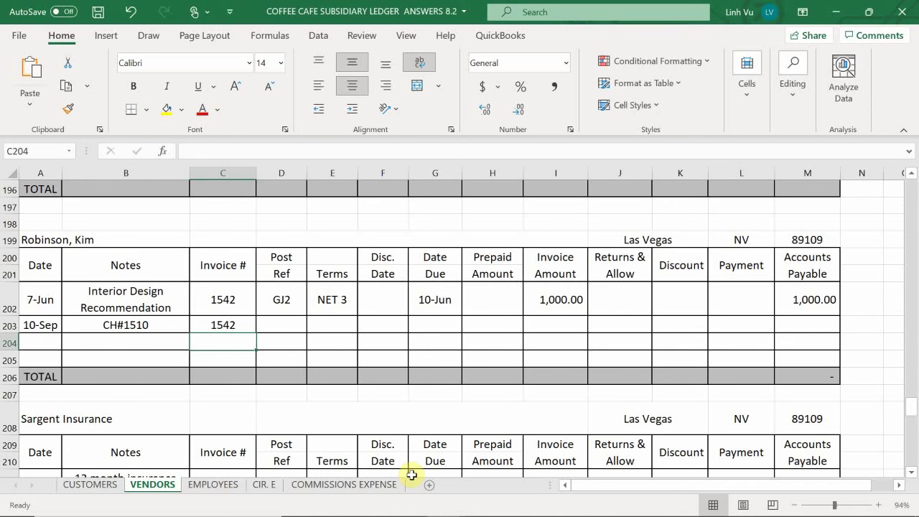
pyautogui.press('Right')
pyautogui.press('Up')
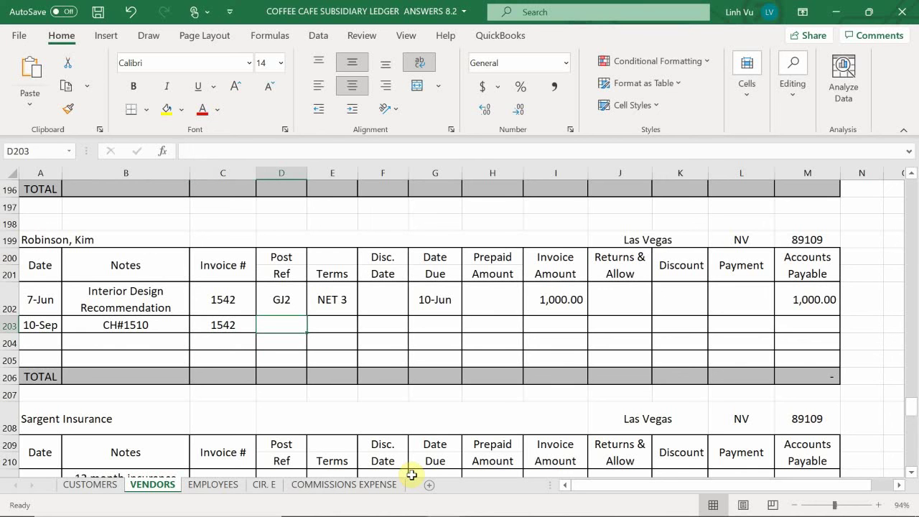
pyautogui.write('GJ3')
pyautogui.press('Return')
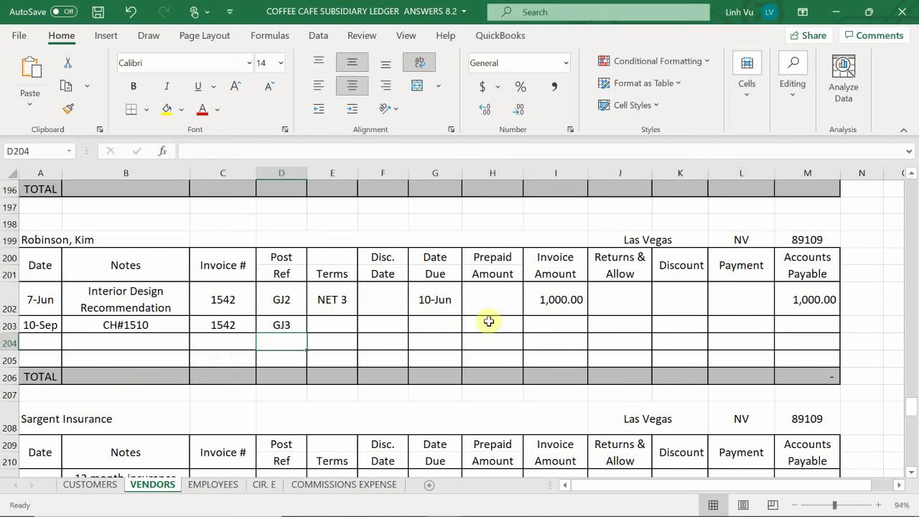
# Step: Enter a 1,000 payment in L203 and the balance formula =I203-H203-J203-K203-L203 in M203
pyautogui.click(752, 328)
pyautogui.write('1000')
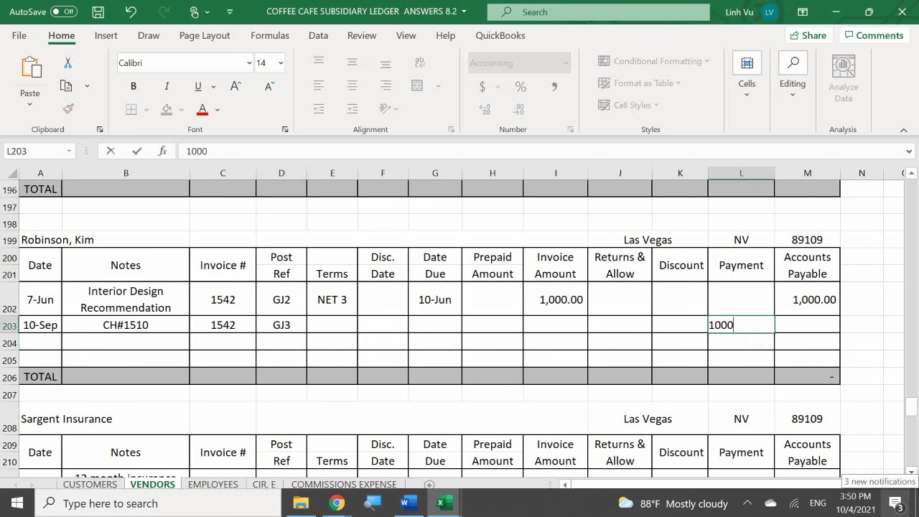
pyautogui.press('Return')
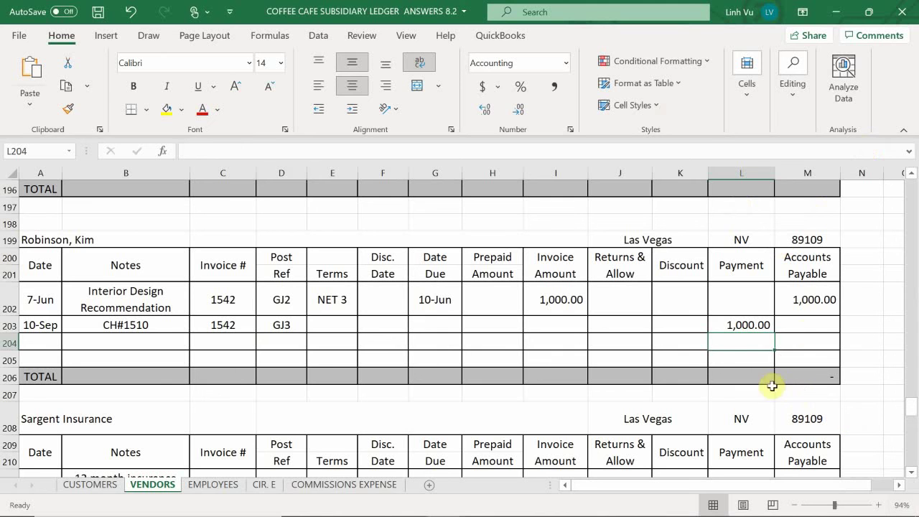
pyautogui.click(814, 328)
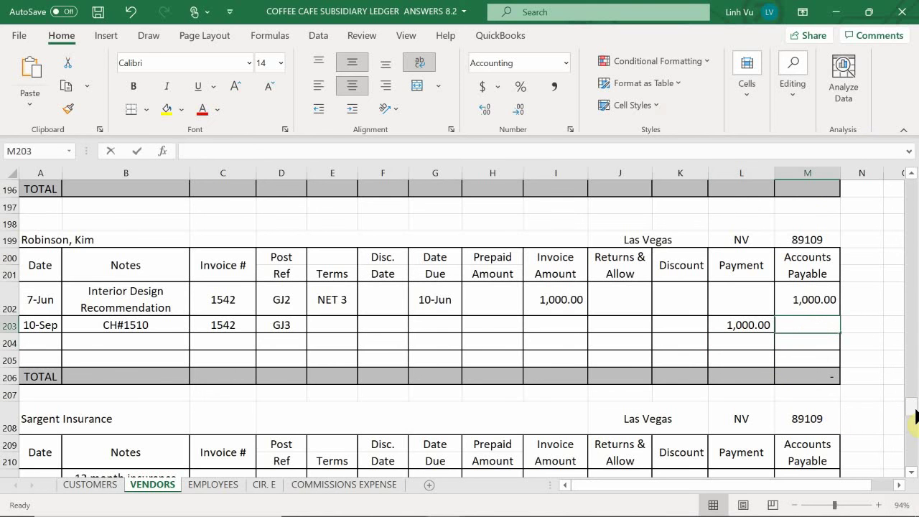
pyautogui.write('=')
pyautogui.press('Left')
pyautogui.press('Left')
pyautogui.press('Left')
pyautogui.press('Left')
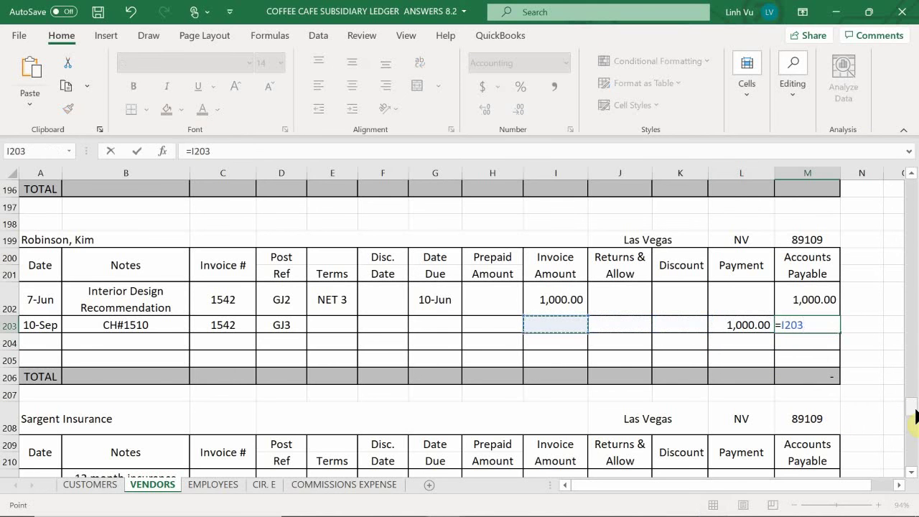
pyautogui.write('-')
pyautogui.press('Left')
pyautogui.press('Left')
pyautogui.press('Left')
pyautogui.press('Left')
pyautogui.press('Left')
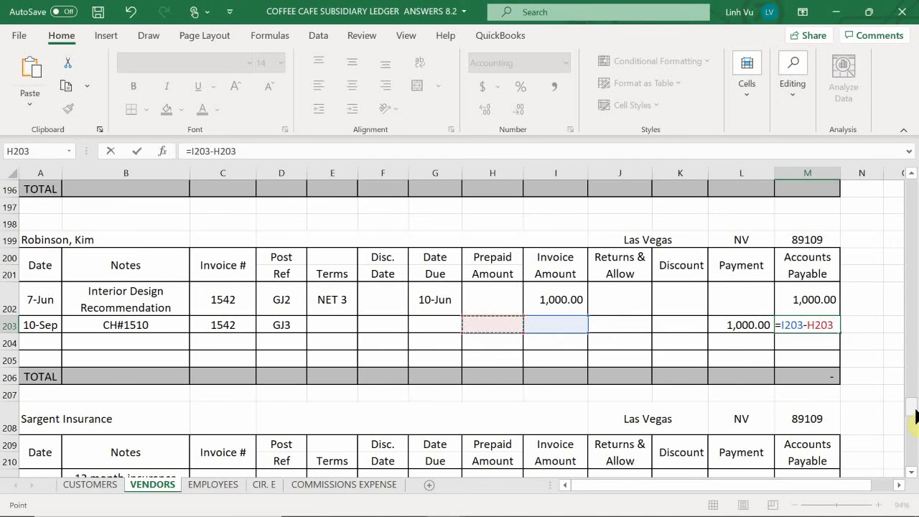
pyautogui.write('-')
pyautogui.press('Left')
pyautogui.press('Left')
pyautogui.press('Left')
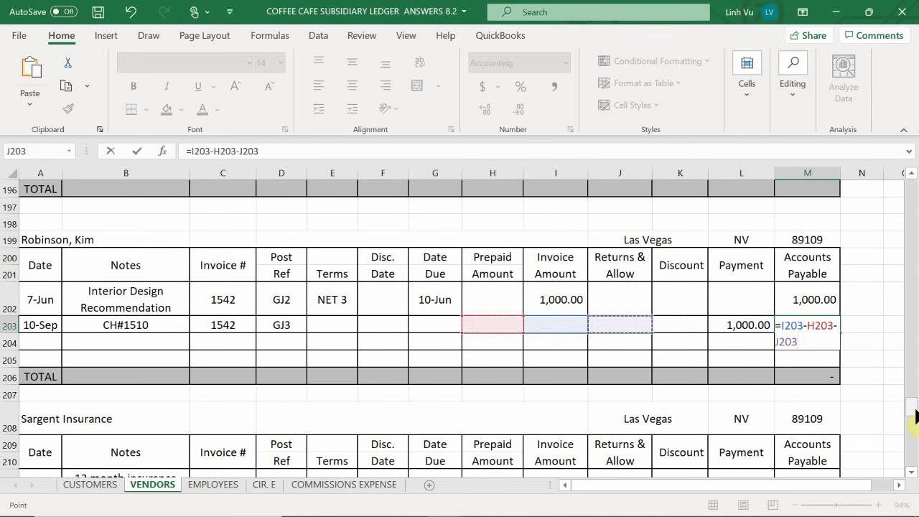
pyautogui.write('-')
pyautogui.press('Left')
pyautogui.press('Left')
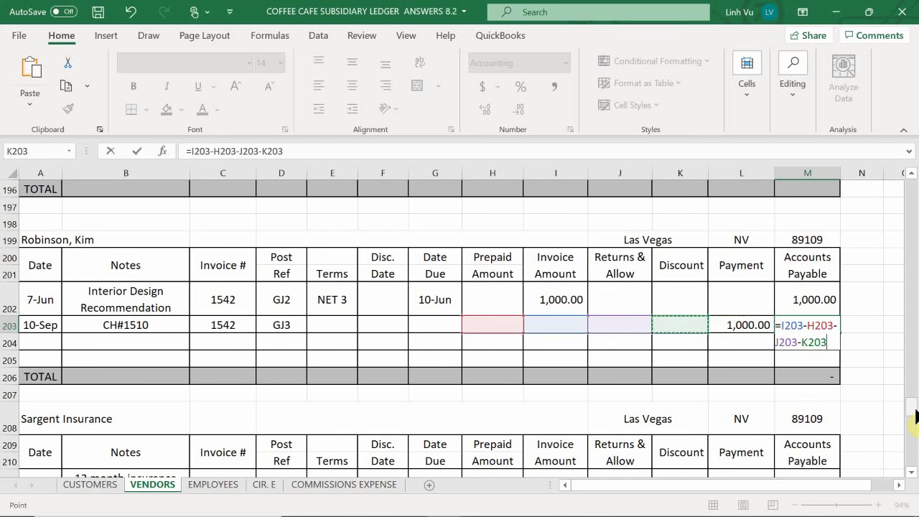
pyautogui.write('-')
pyautogui.press('Left')
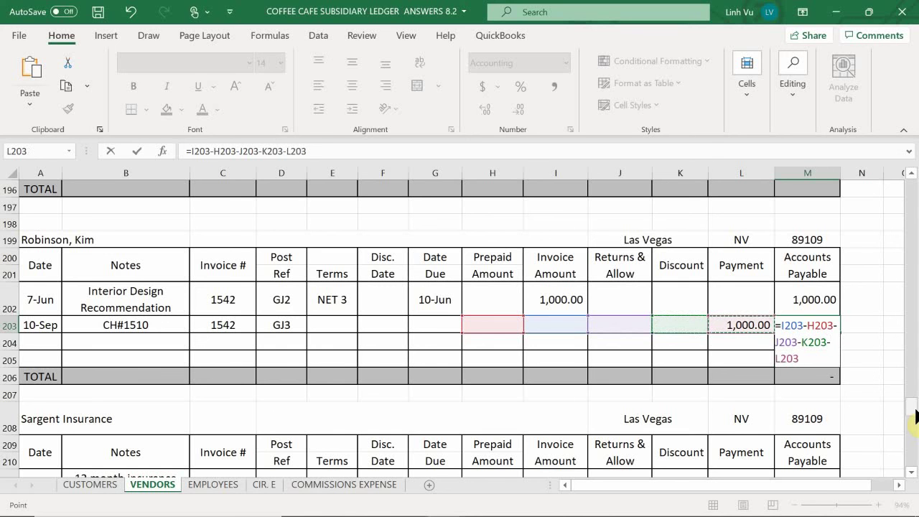
pyautogui.press('Return')
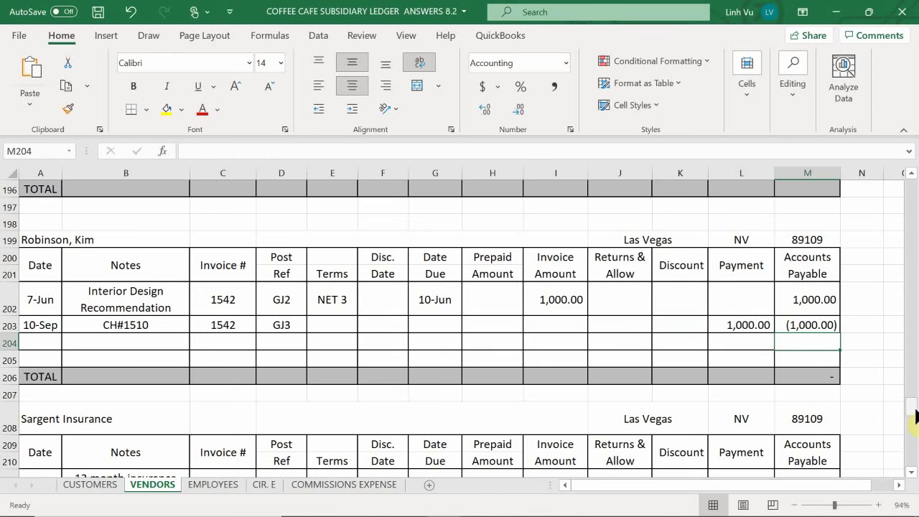
# Step: Clear the L203 payment and start a SUM of M202:M205 in the total cell M206
pyautogui.click(762, 326)
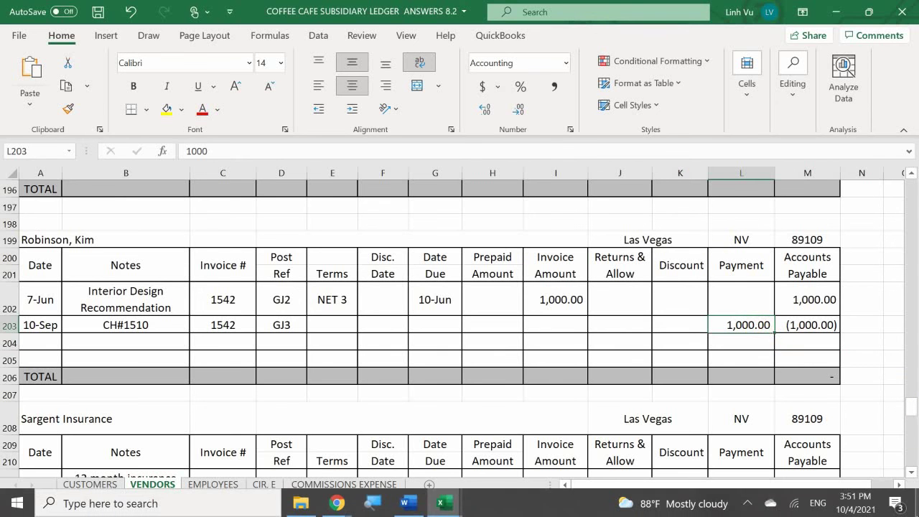
pyautogui.press('BackSpace')
pyautogui.press('Return')
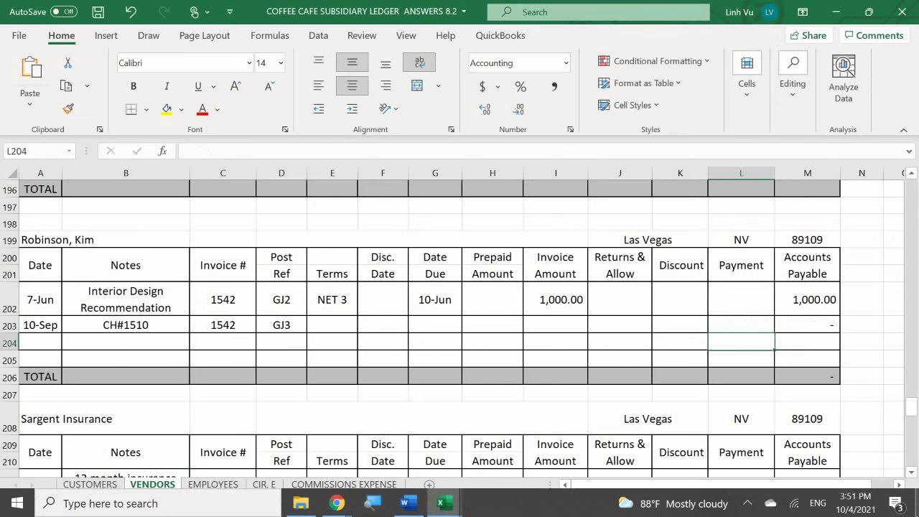
pyautogui.click(806, 378)
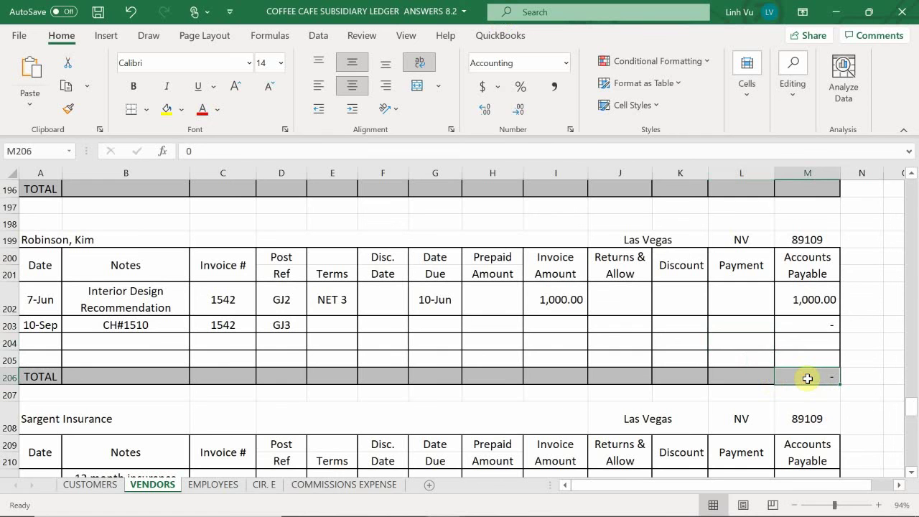
pyautogui.write('=sum(')
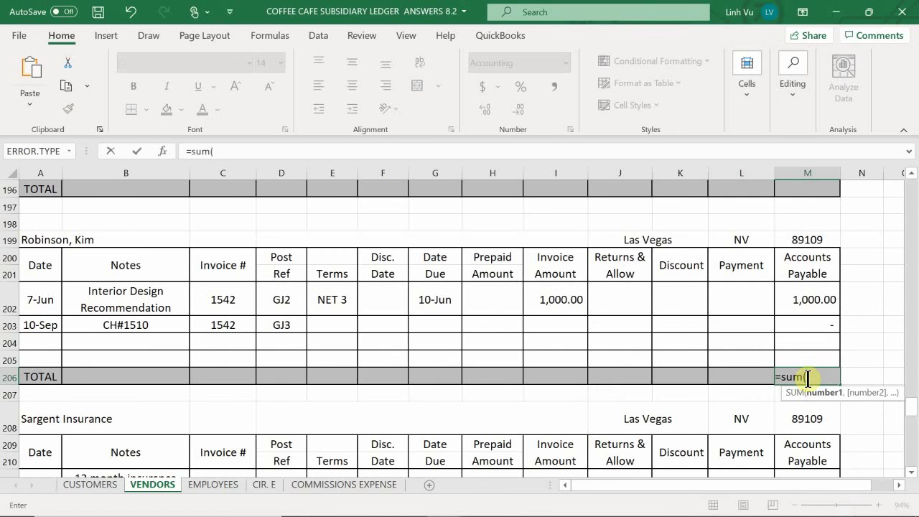
pyautogui.click(830, 311)
pyautogui.moveTo(830, 310); pyautogui.dragTo(839, 359)
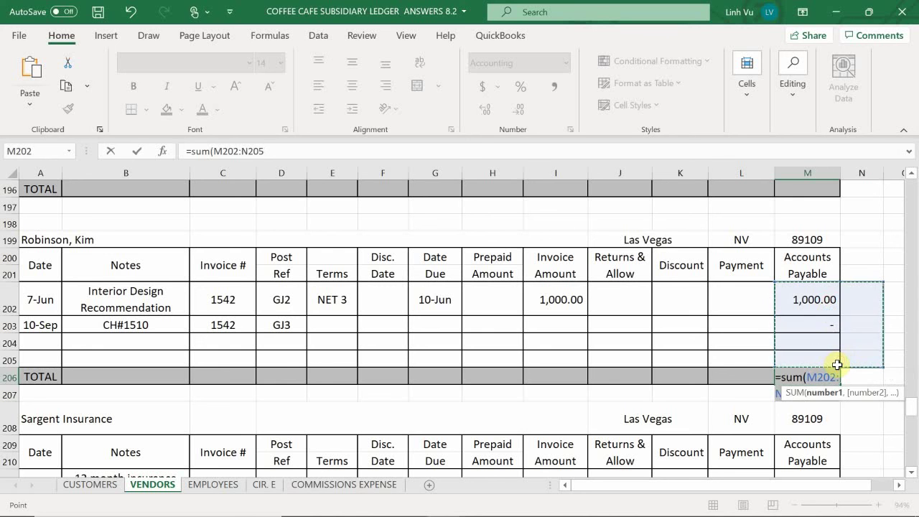
# Step: Confirm the SUM total and enter 1,000 as the 10-Sep payment in L203
pyautogui.press('Return')
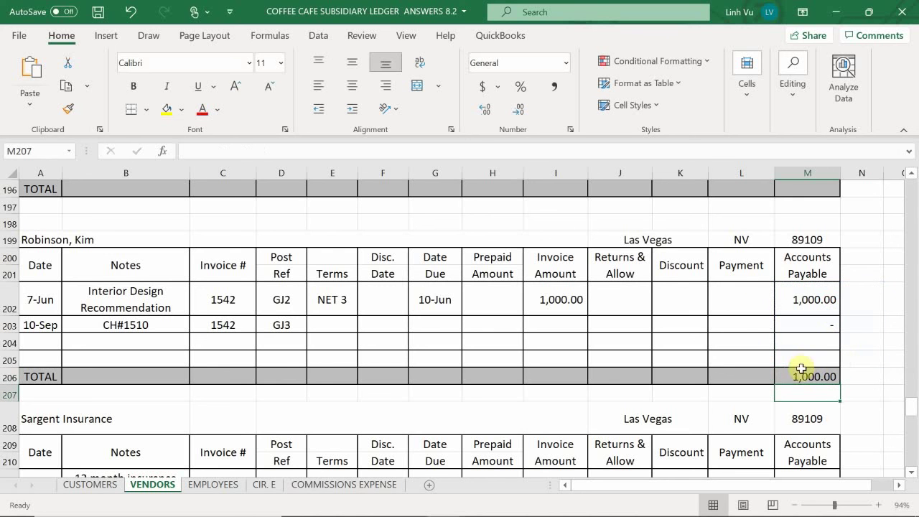
pyautogui.click(726, 323)
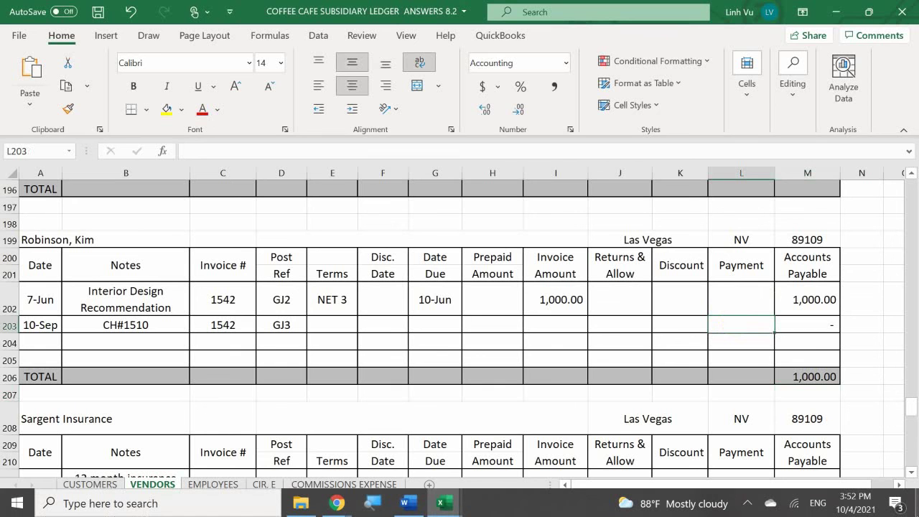
pyautogui.write('1000')
pyautogui.press('Return')
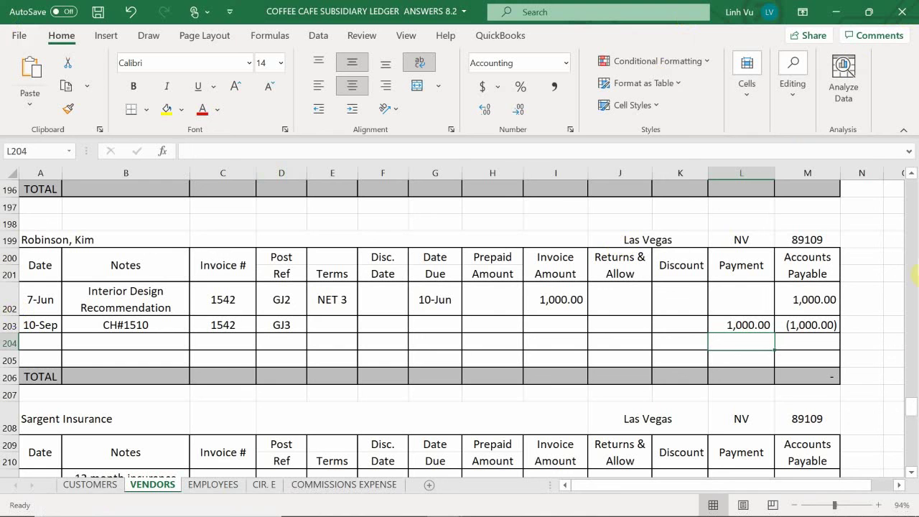
# Step: Move the 1,000.00 payment from the 10-Sep row to the 7-Jun row
pyautogui.click(740, 325)
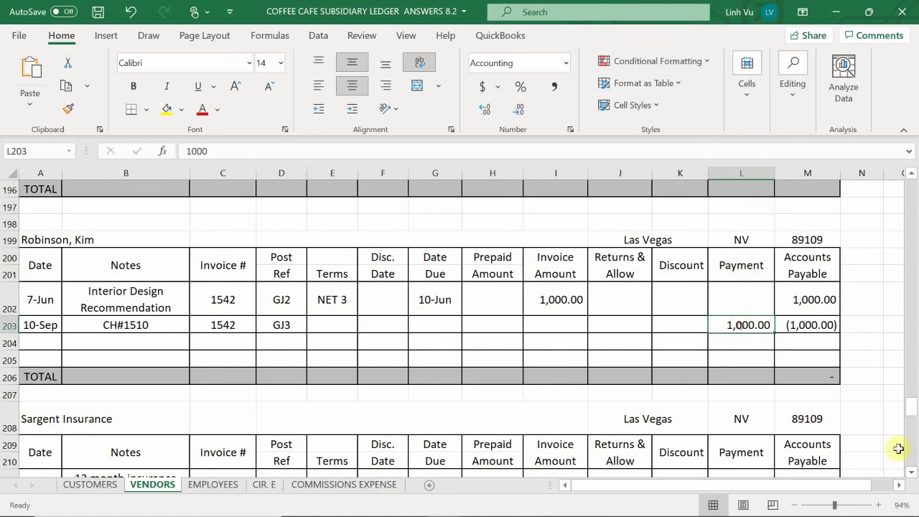
pyautogui.press('BackSpace')
pyautogui.press('Return')
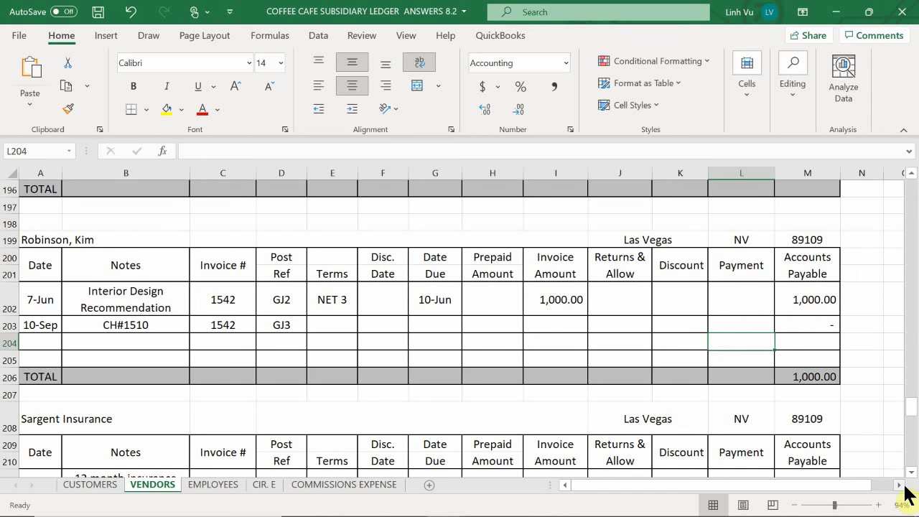
pyautogui.click(741, 296)
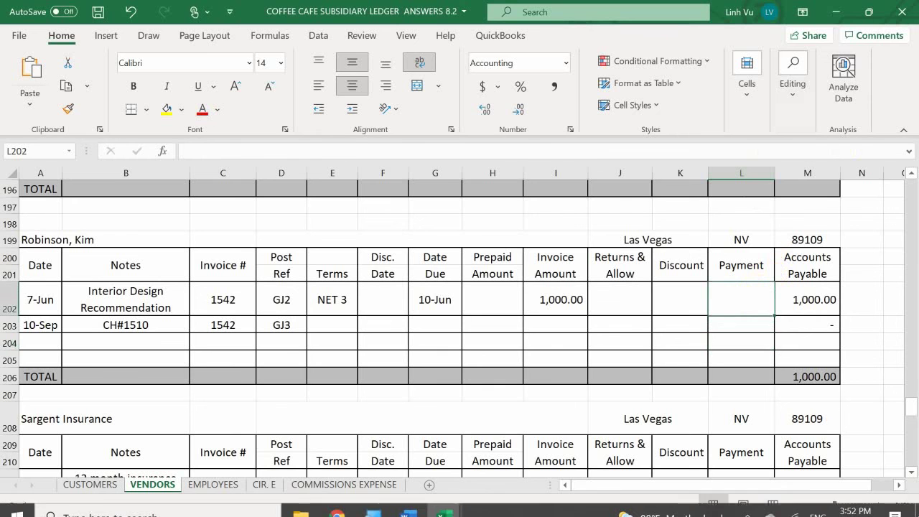
pyautogui.write('1000')
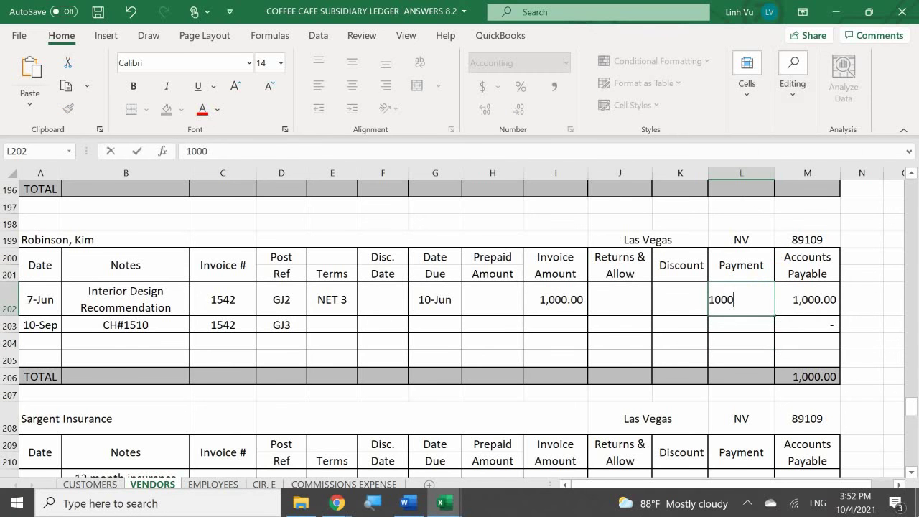
pyautogui.press('Return')
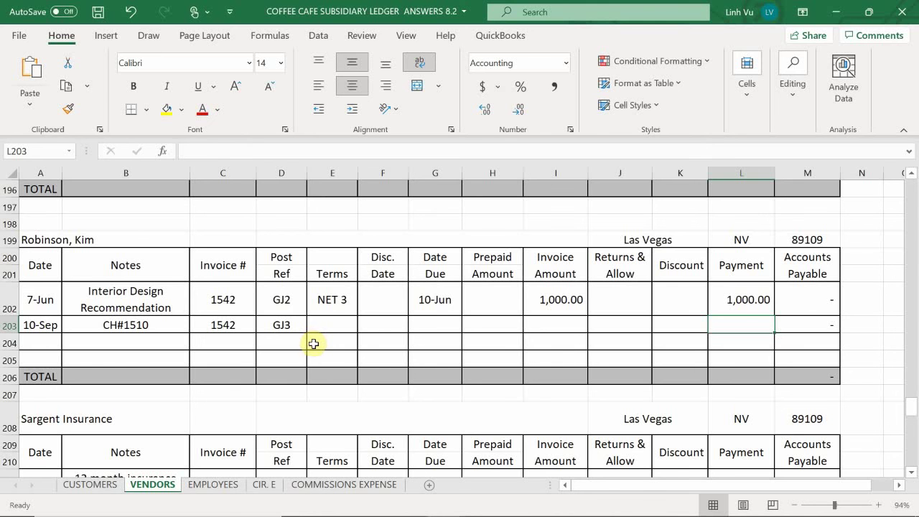
# Step: Clear the 7-Jun payment and put 1,000 back on the 10-Sep row
pyautogui.click(745, 307)
pyautogui.press('BackSpace')
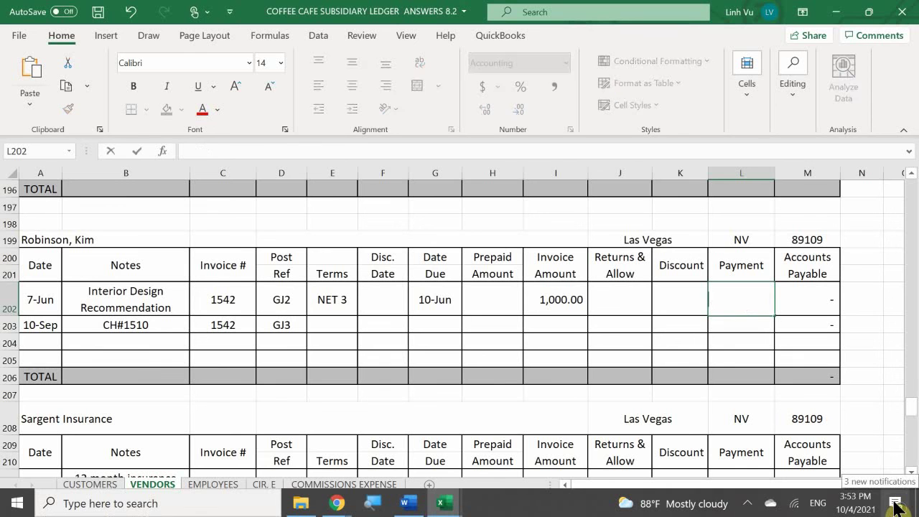
pyautogui.press('Return')
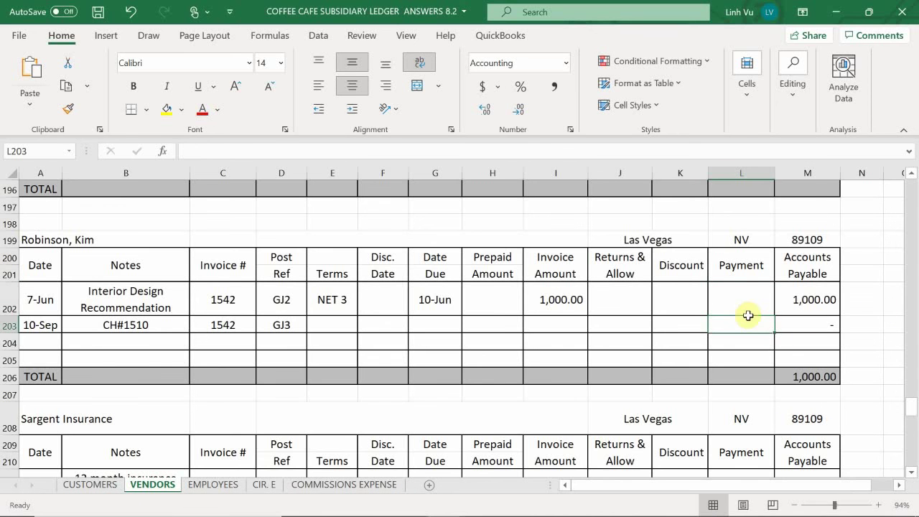
pyautogui.write('1,0')
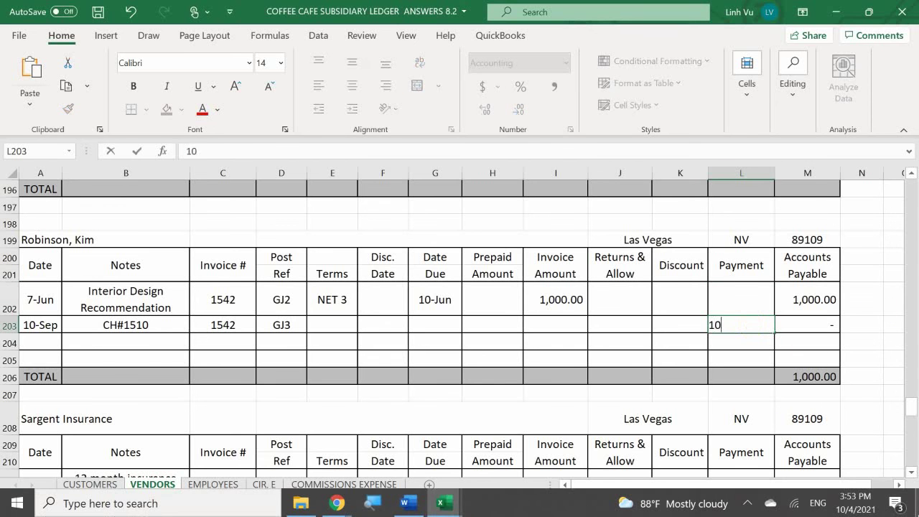
pyautogui.write('00')
pyautogui.press('Return')
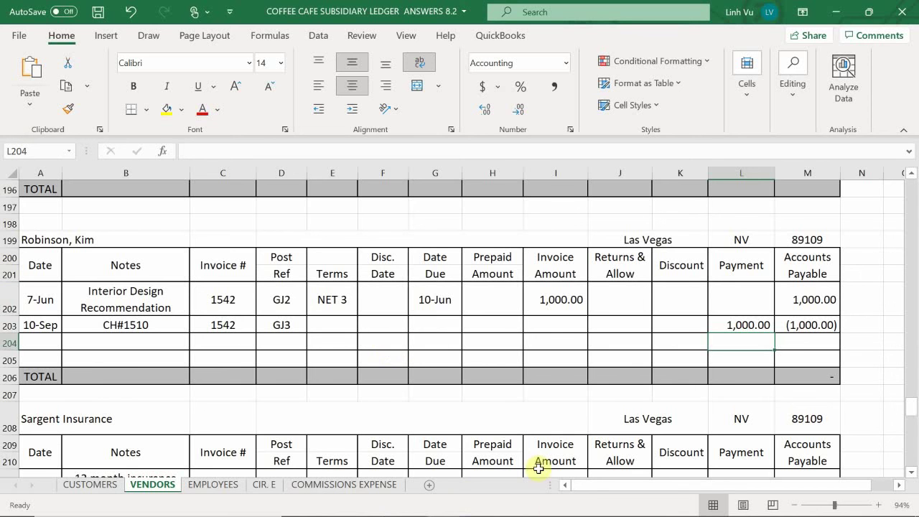
pyautogui.moveTo(461, 512)
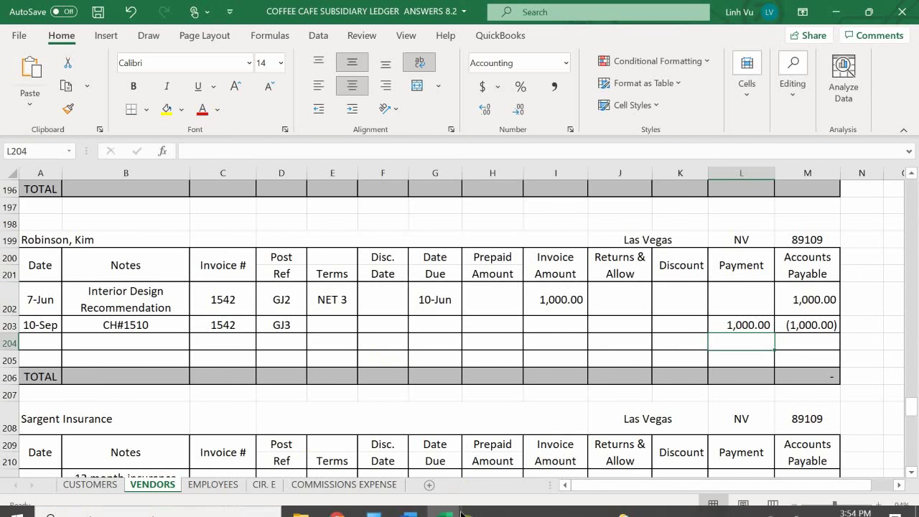
pyautogui.click(408, 509)
pyautogui.scroll(-7, 184, 328)
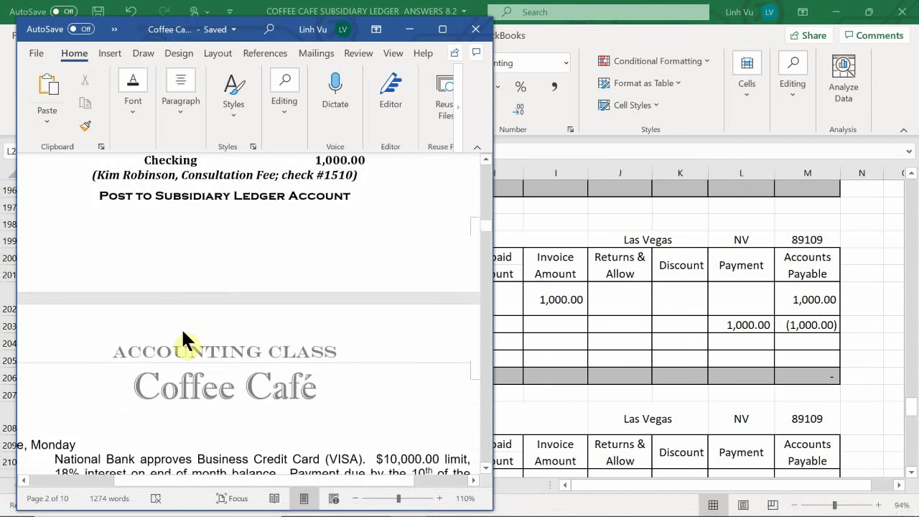
pyautogui.scroll(2, 183, 331)
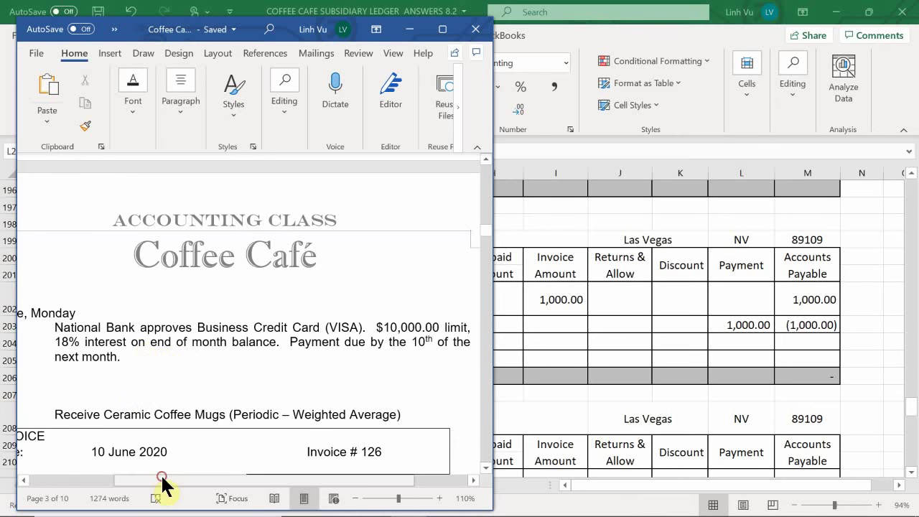
pyautogui.moveTo(162, 480)
pyautogui.mouseDown()
pyautogui.moveTo(121, 483)
pyautogui.moveTo(183, 506)
pyautogui.moveTo(241, 511)
pyautogui.moveTo(129, 496)
pyautogui.moveTo(115, 500)
pyautogui.moveTo(217, 509)
pyautogui.moveTo(62, 503)
pyautogui.moveTo(176, 498)
pyautogui.mouseUp()
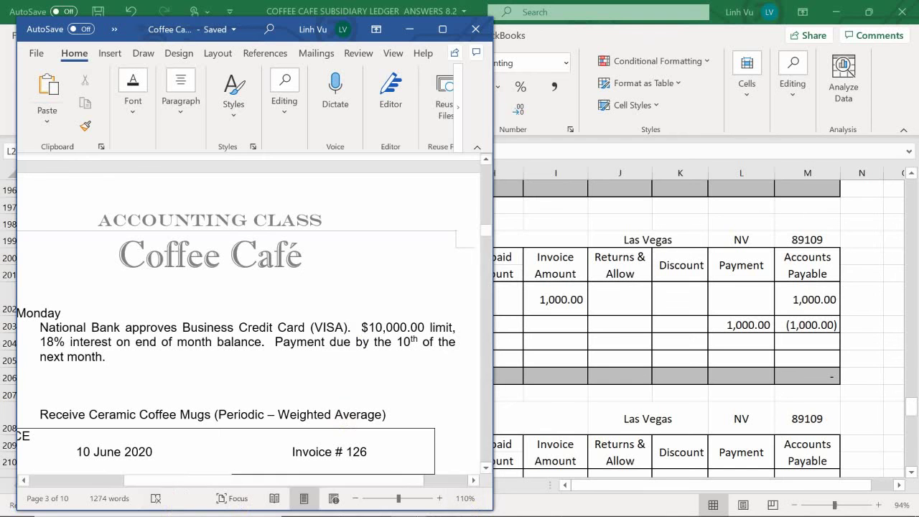
pyautogui.moveTo(502, 515)
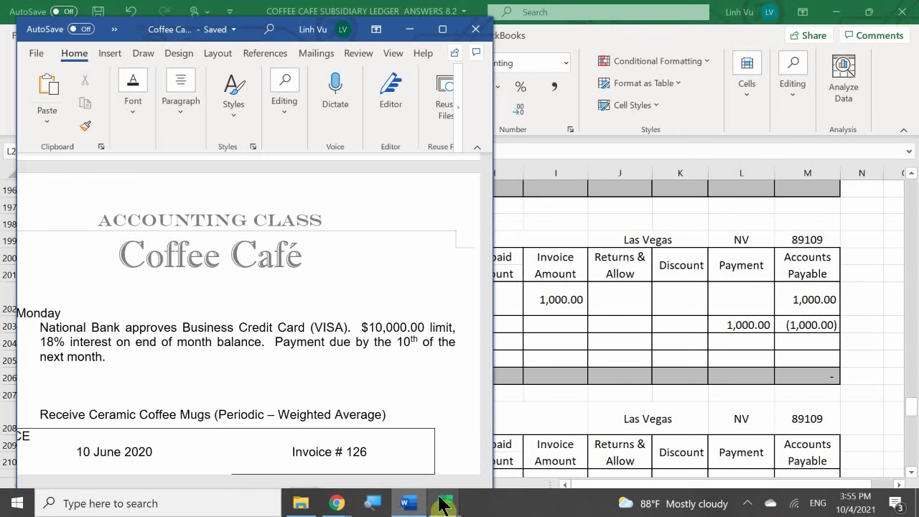
pyautogui.moveTo(442, 505)
pyautogui.click(426, 438)
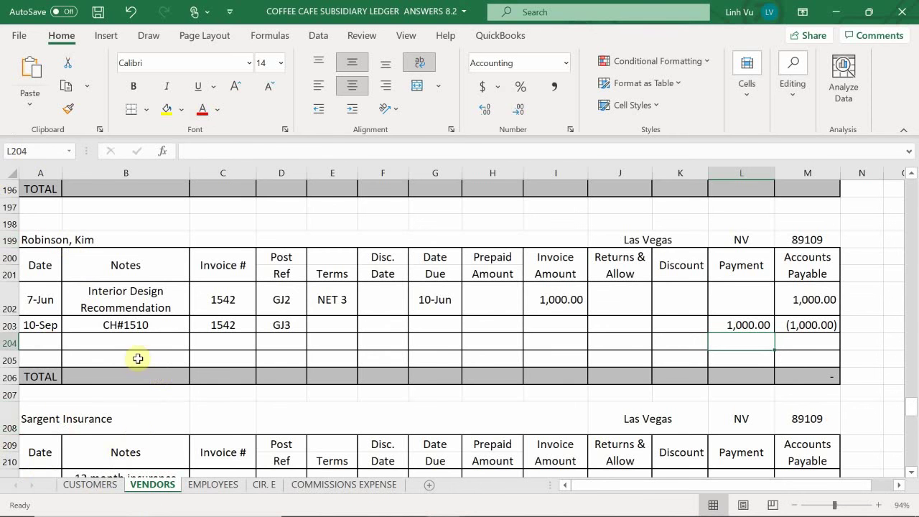
# Step: Scroll up to the National Bank VISA Gold section and select cell A171
pyautogui.click(145, 384)
pyautogui.scroll(6, 144, 380)
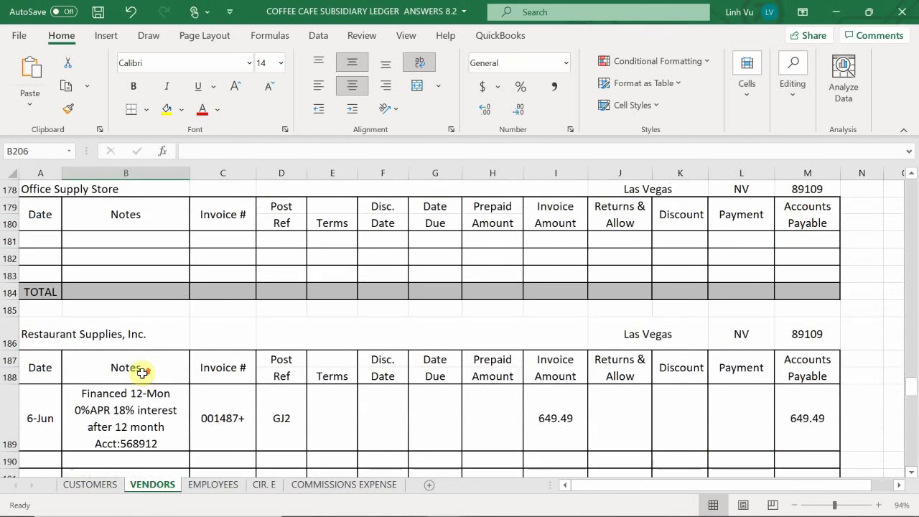
pyautogui.scroll(6, 142, 373)
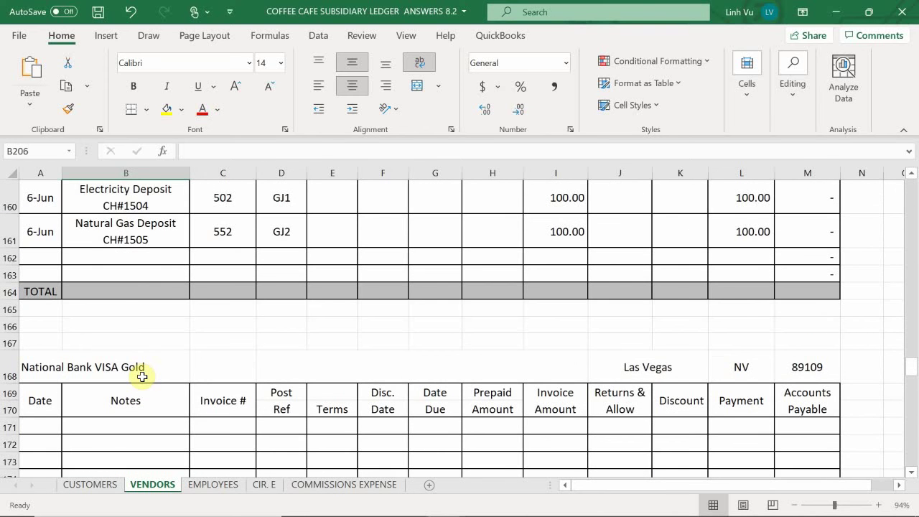
pyautogui.scroll(-2, 140, 375)
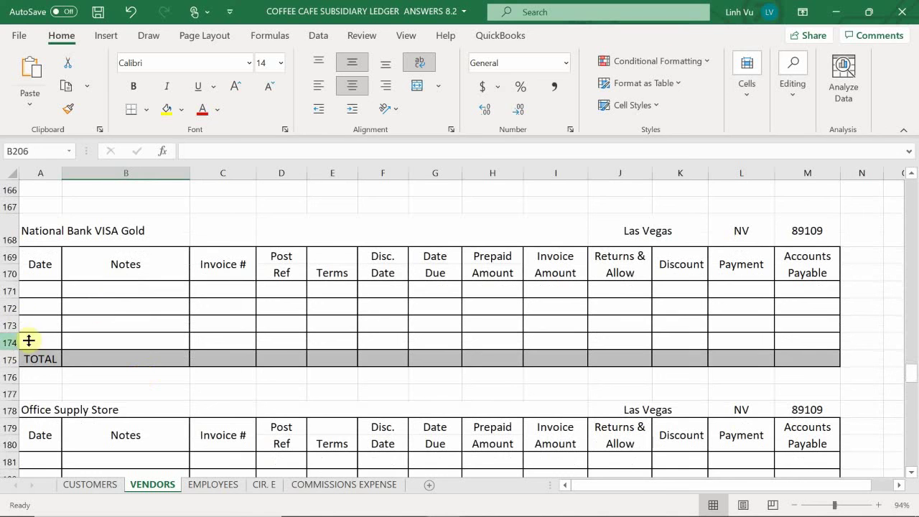
pyautogui.click(40, 288)
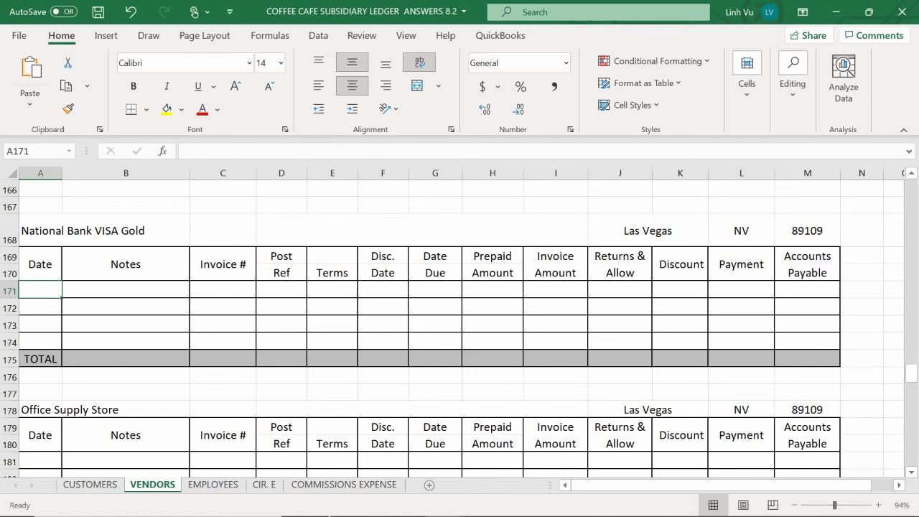
# Step: Date row 171 as 6/10 and note Credit Limit: $10000, 18% APR in B171
pyautogui.write('6/10')
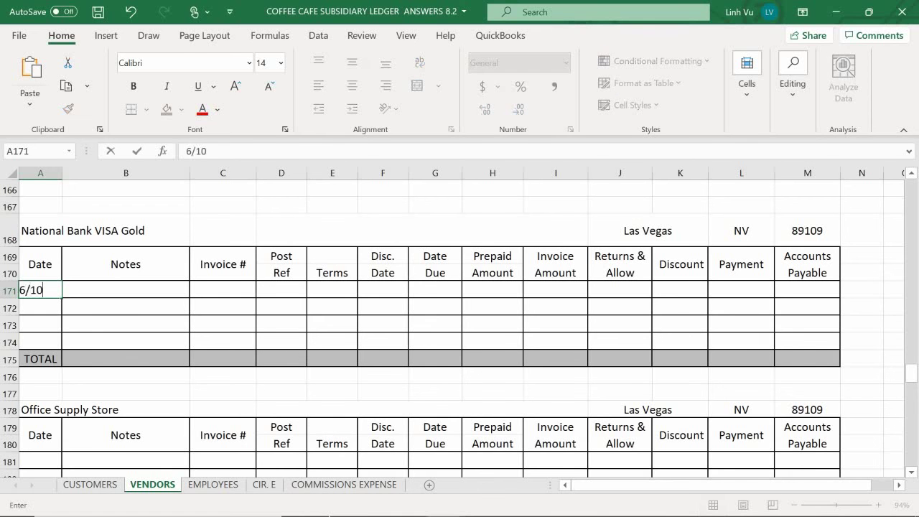
pyautogui.press('Return')
pyautogui.click(126, 290)
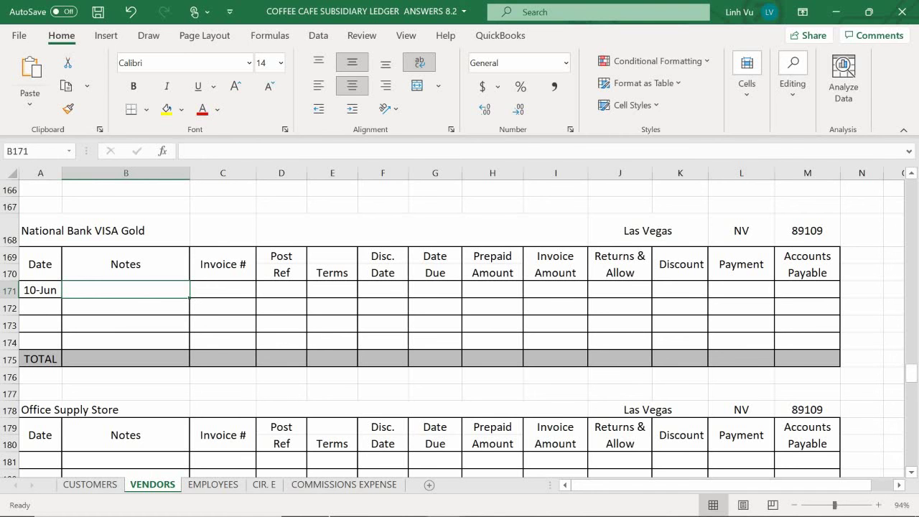
pyautogui.write('Credit')
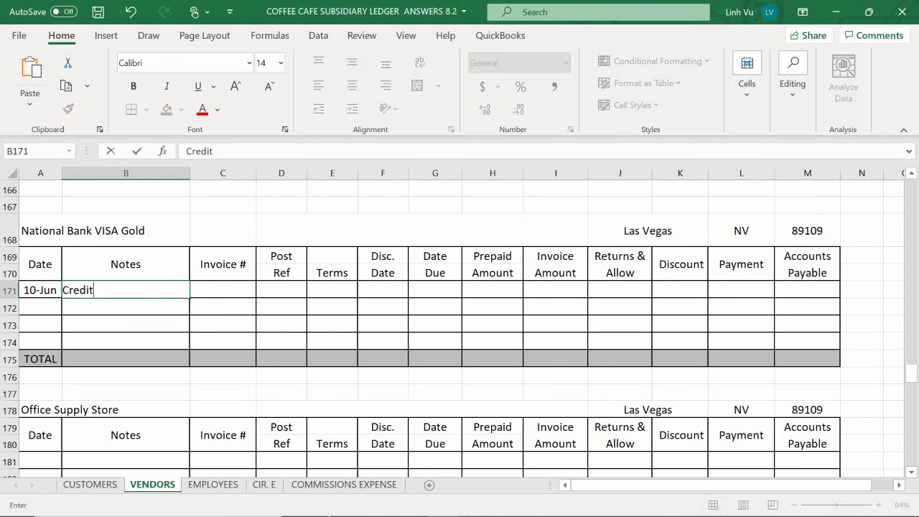
pyautogui.write(' Limit: $10')
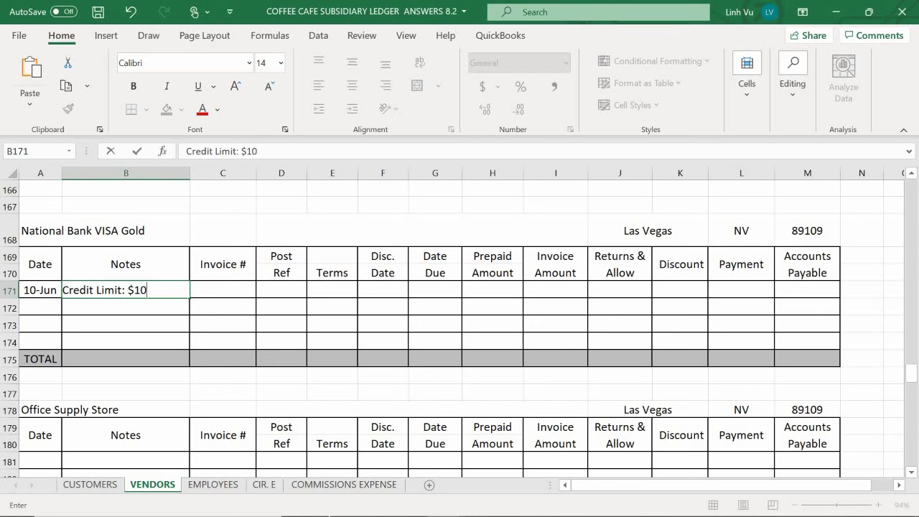
pyautogui.write('000')
pyautogui.write('18%')
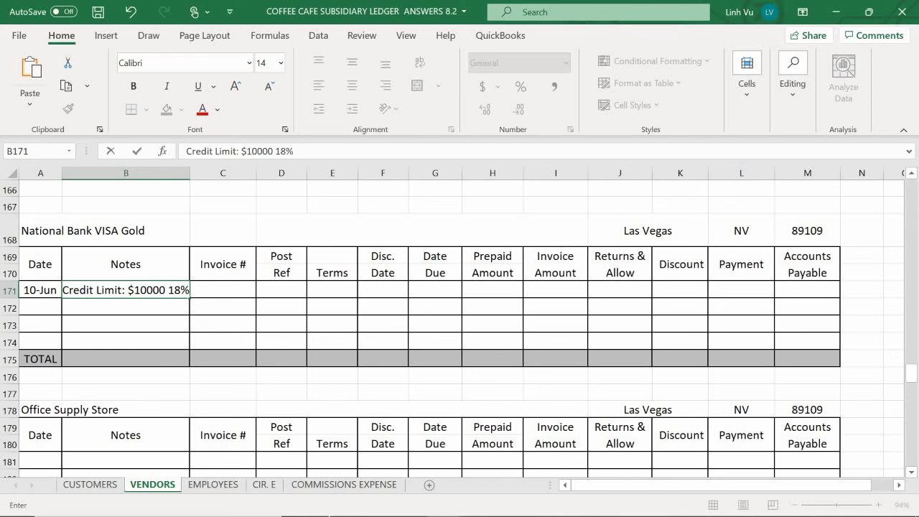
pyautogui.write('APR')
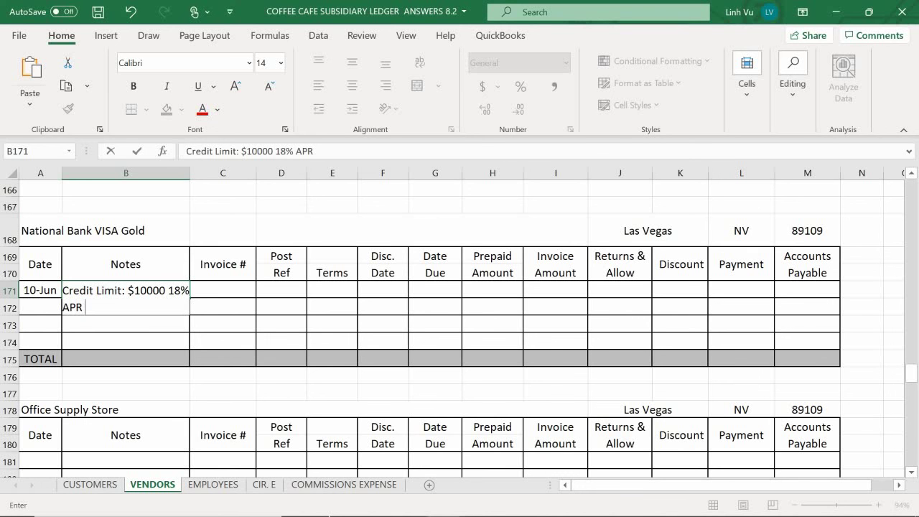
pyautogui.write('on ov')
pyautogui.press('BackSpace')
pyautogui.press('BackSpace')
pyautogui.press('BackSpace')
pyautogui.press('BackSpace')
pyautogui.write('onb Account')
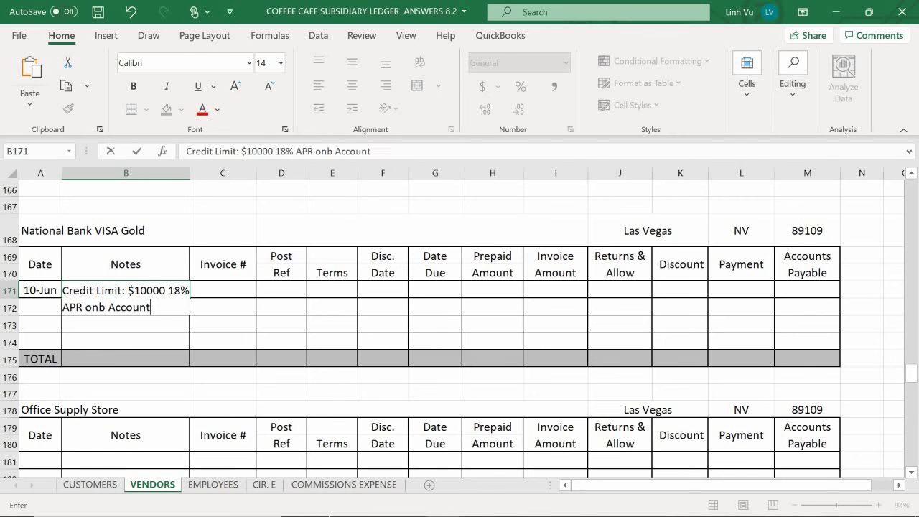
pyautogui.write(' Balance')
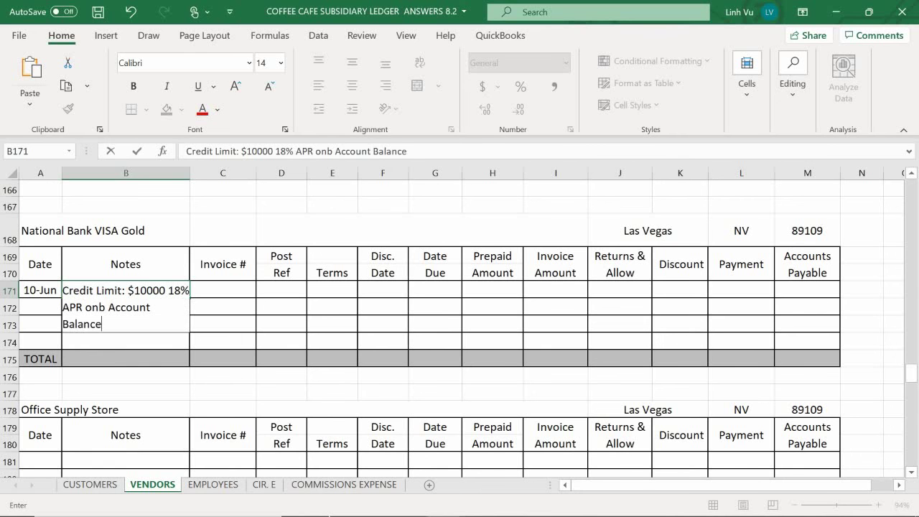
pyautogui.press('Return')
# Step: Enter 10TH as the Date Due in G171
pyautogui.click(223, 305)
pyautogui.click(281, 305)
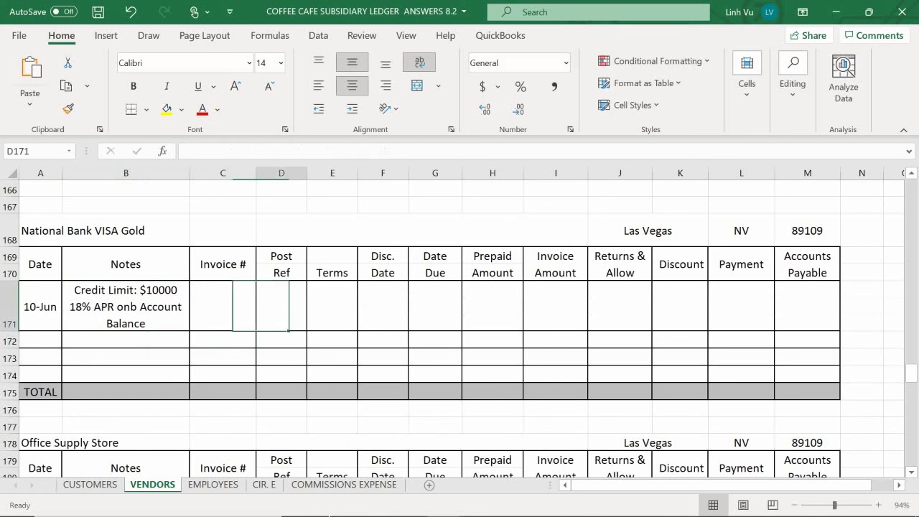
pyautogui.click(332, 305)
pyautogui.click(383, 305)
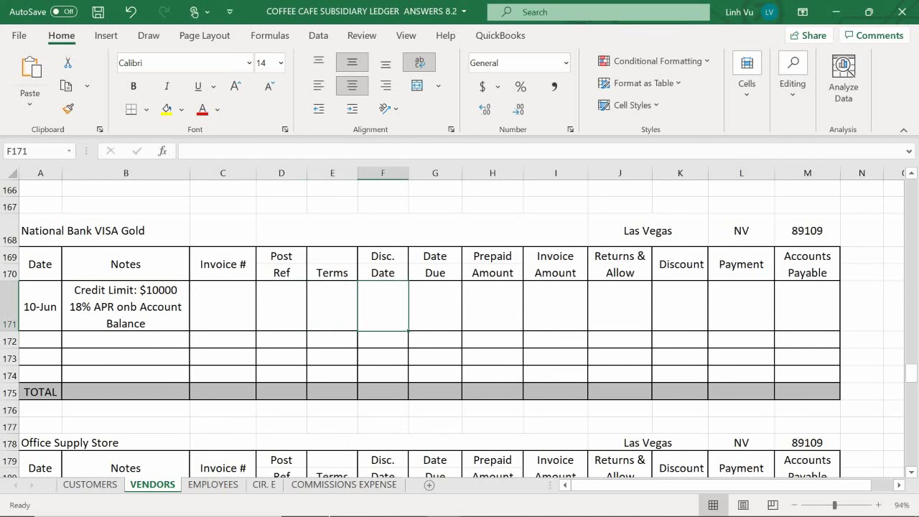
pyautogui.click(435, 305)
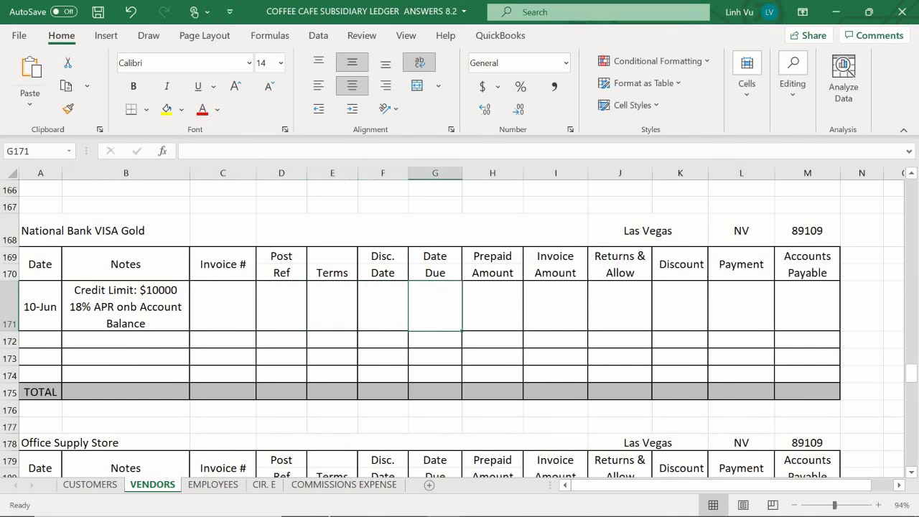
pyautogui.write('10TH')
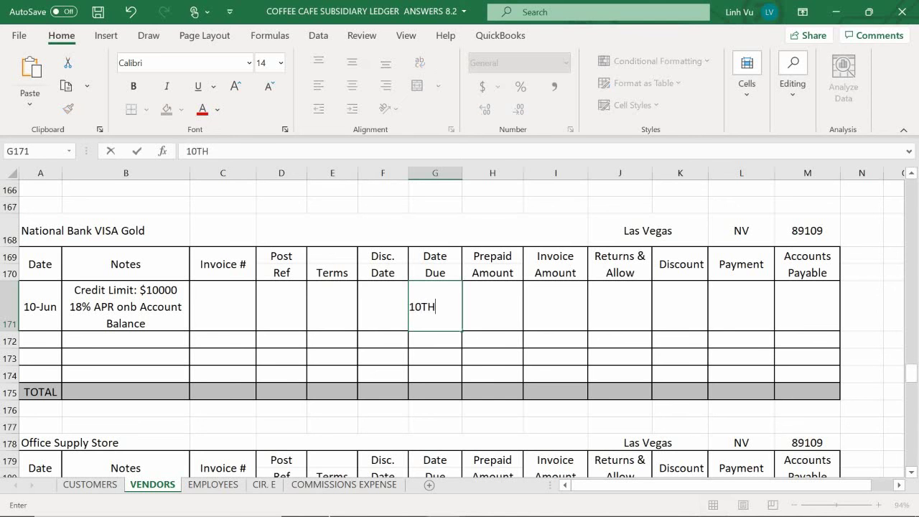
pyautogui.press('Return')
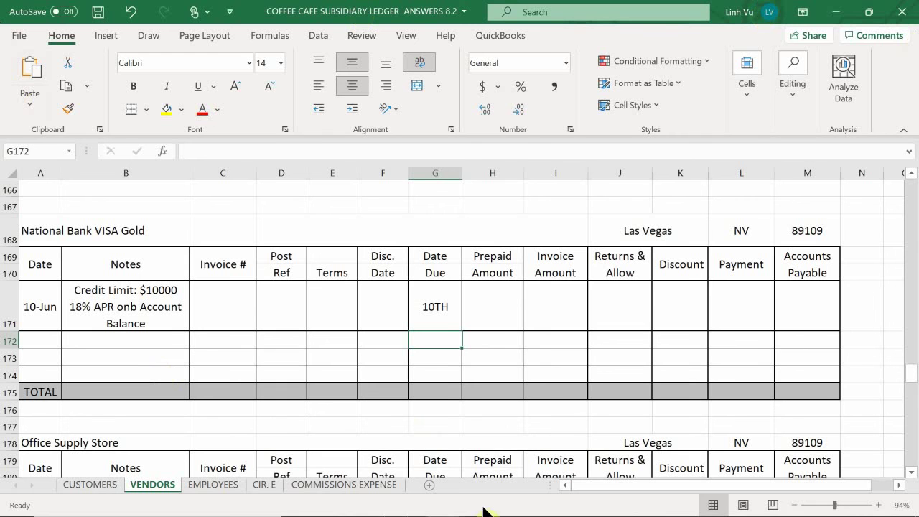
pyautogui.moveTo(485, 507)
pyautogui.moveTo(453, 508)
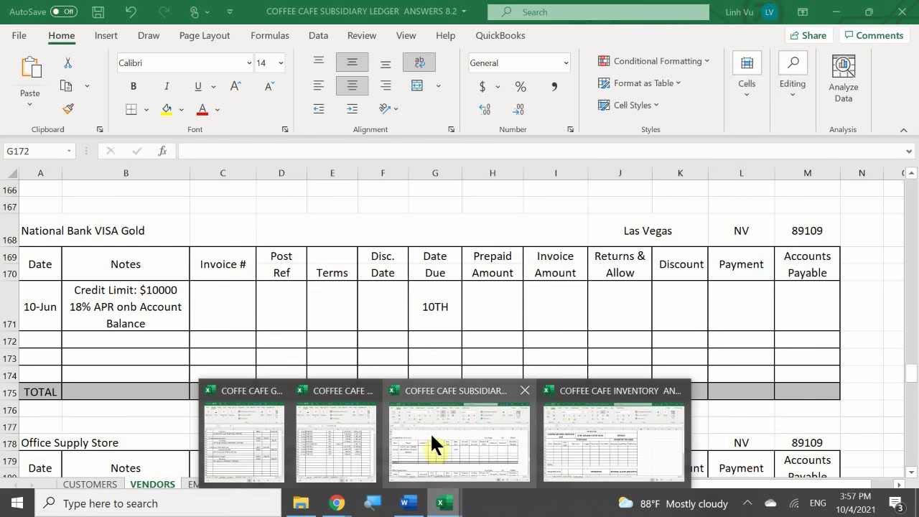
# Step: Switch to the general journal workbook and scroll down to its latest June entries
pyautogui.click(239, 444)
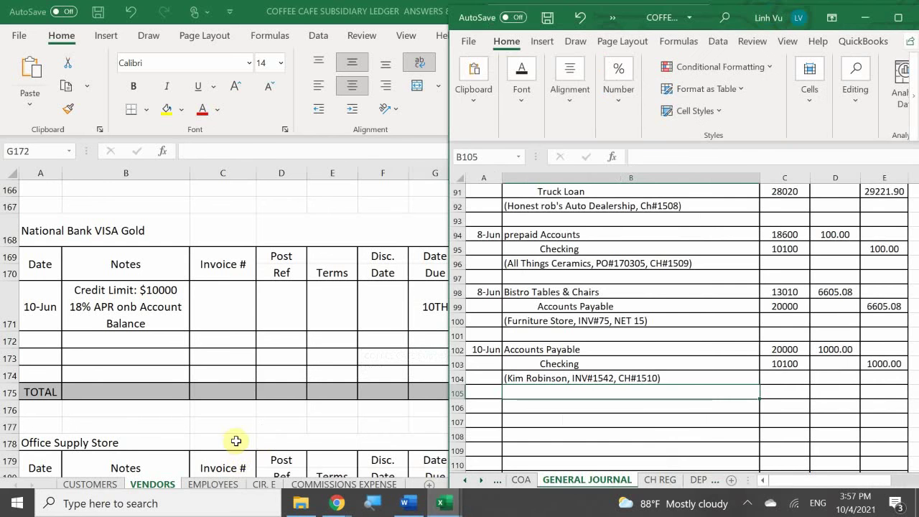
pyautogui.click(563, 321)
pyautogui.scroll(-1, 571, 323)
pyautogui.scroll(-2, 571, 322)
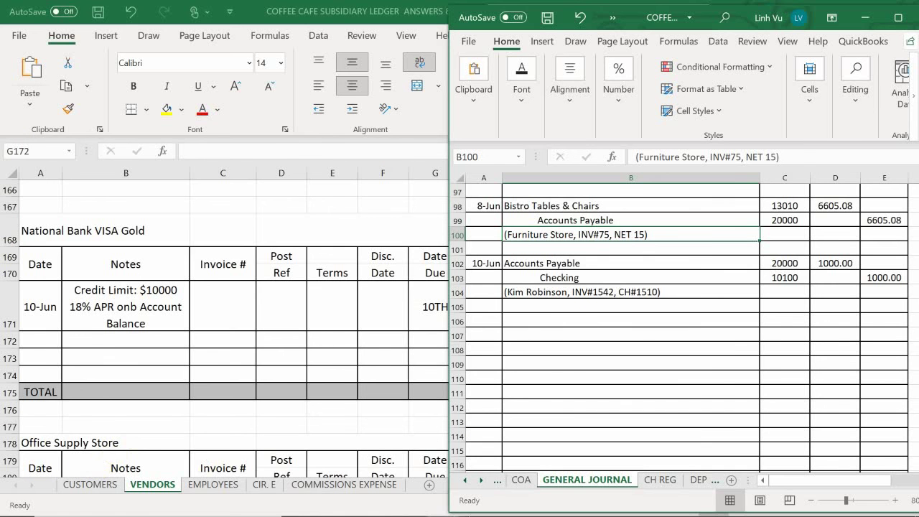
# Step: Scroll Invoice # 126 down to its Subtotal, Prepayment, Freight Charge and Total Due rows
pyautogui.click(413, 502)
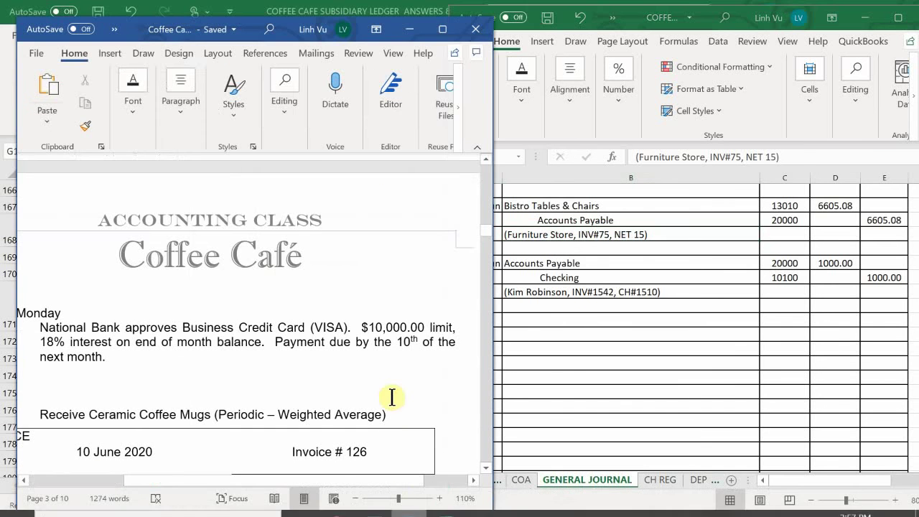
pyautogui.scroll(-5, 392, 397)
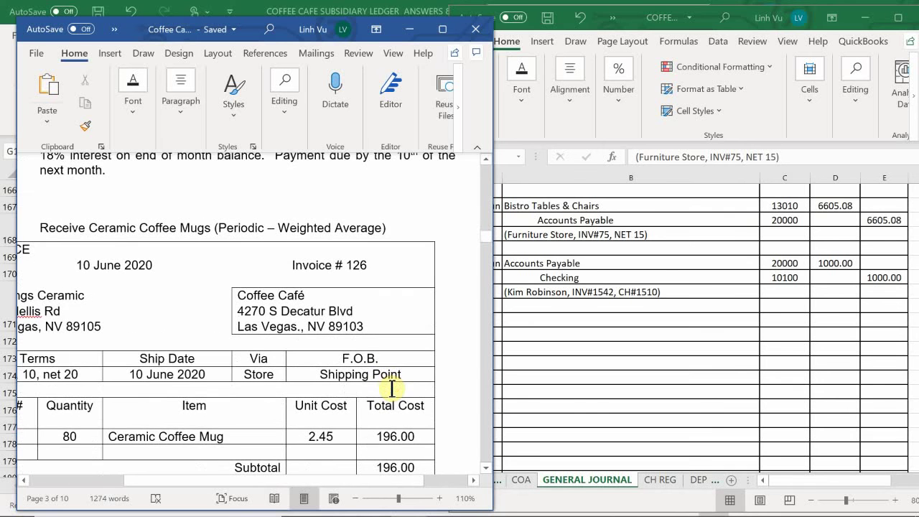
pyautogui.scroll(-1, 392, 389)
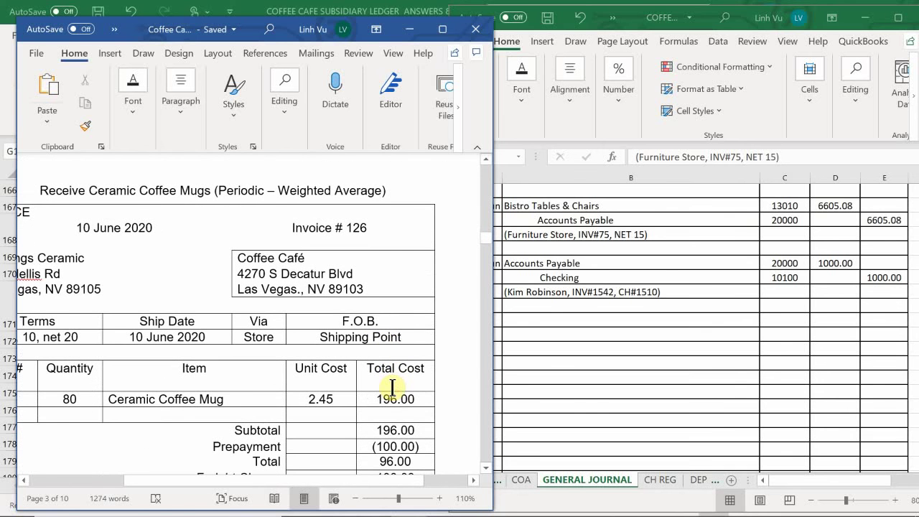
pyautogui.scroll(4, 392, 389)
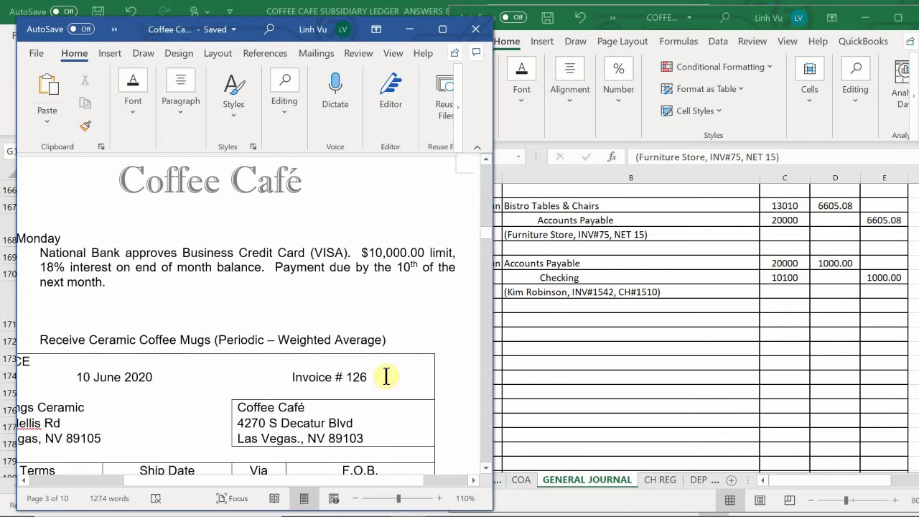
pyautogui.scroll(-2, 388, 381)
pyautogui.scroll(-2, 385, 374)
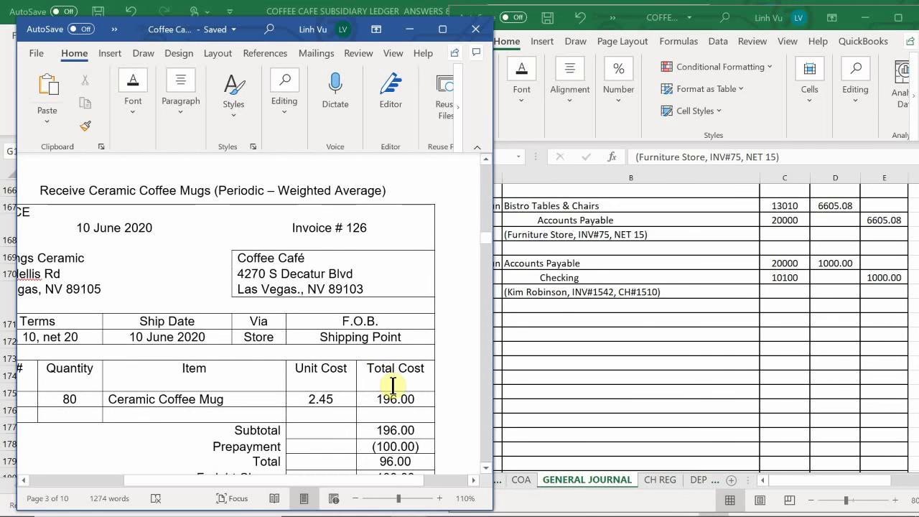
pyautogui.scroll(1, 392, 384)
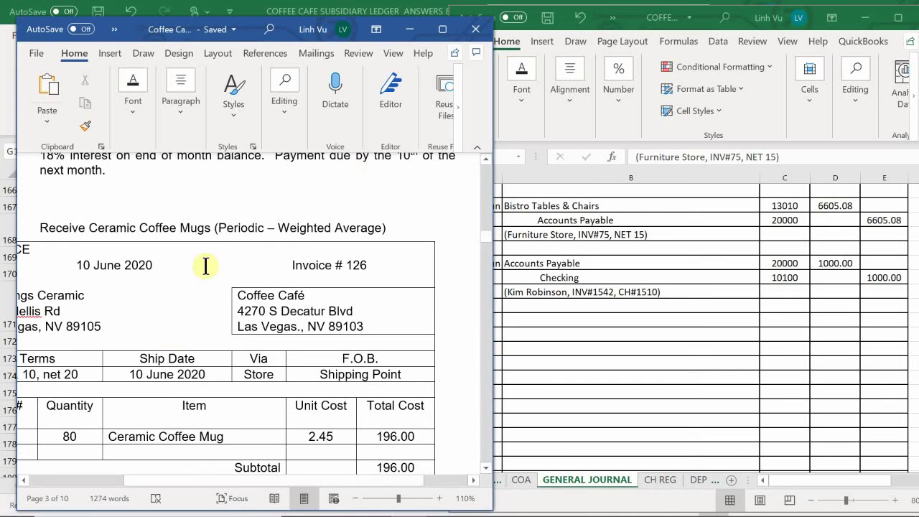
pyautogui.scroll(-1, 232, 273)
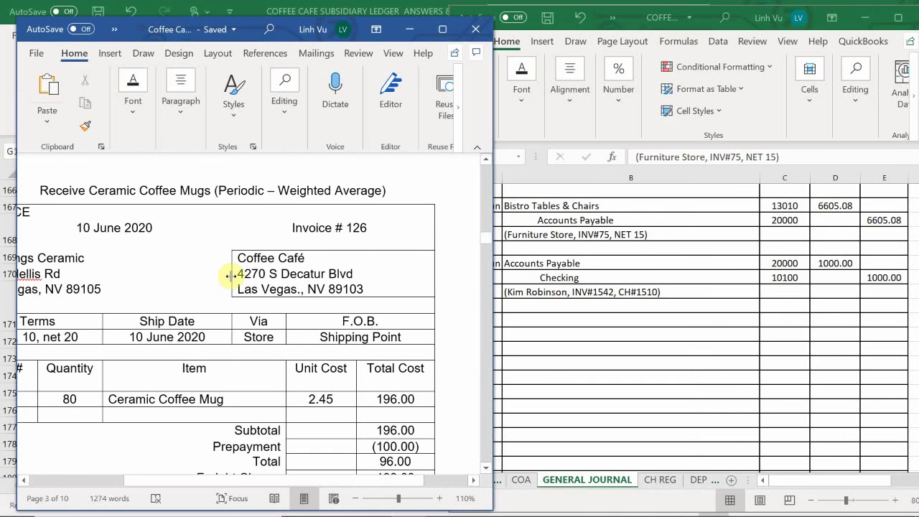
pyautogui.scroll(-1, 231, 281)
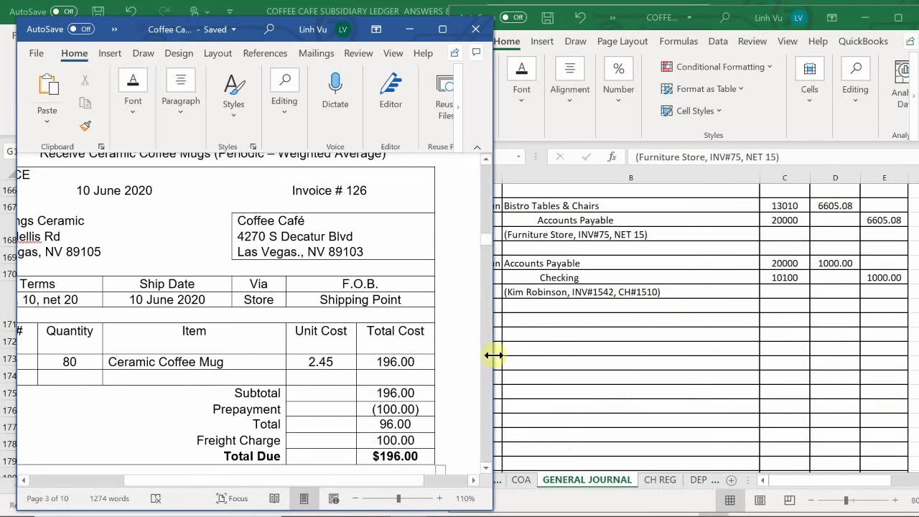
# Step: Date row 106 as 6/10 and list the Purchase Expense and Freight Expense debit lines
pyautogui.click(542, 312)
pyautogui.click(484, 321)
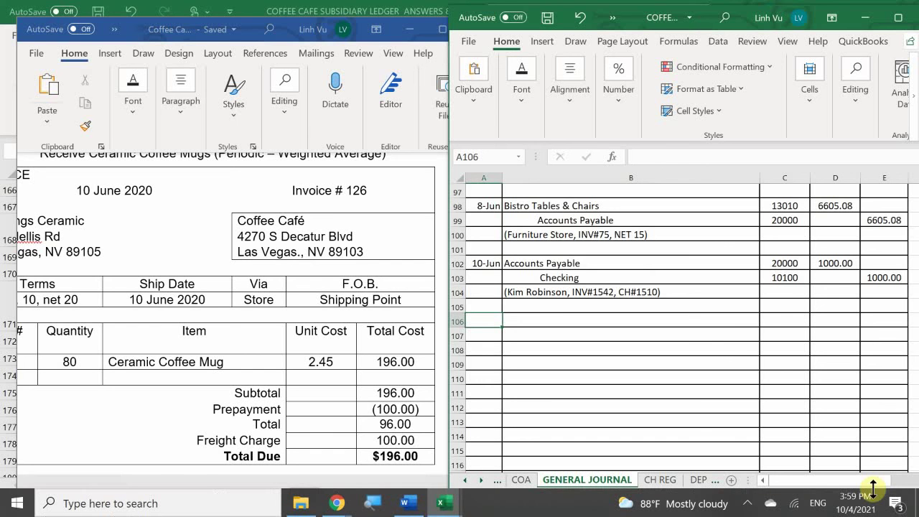
pyautogui.write('6/10')
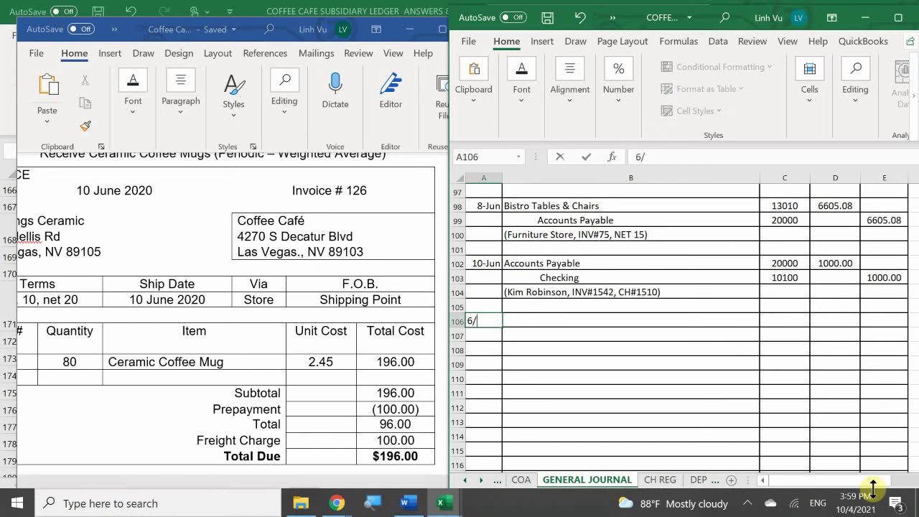
pyautogui.press('Return')
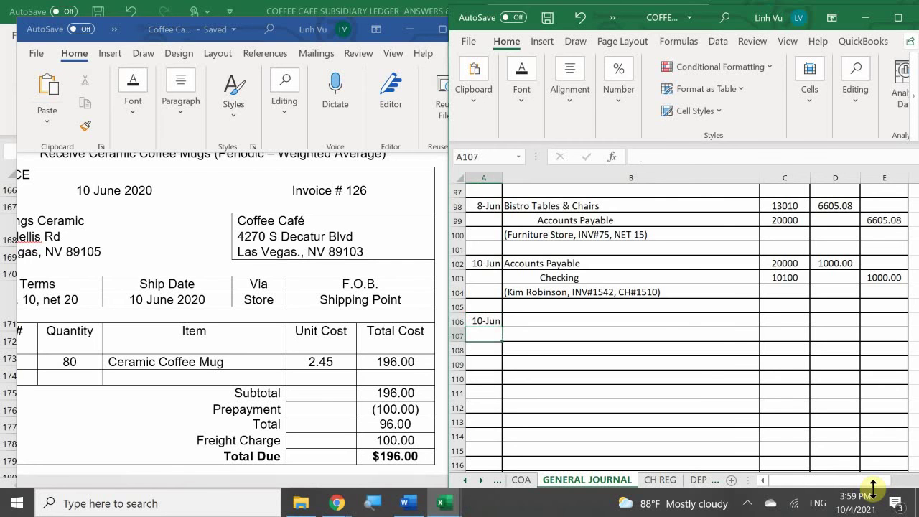
pyautogui.press('Up')
pyautogui.press('Right')
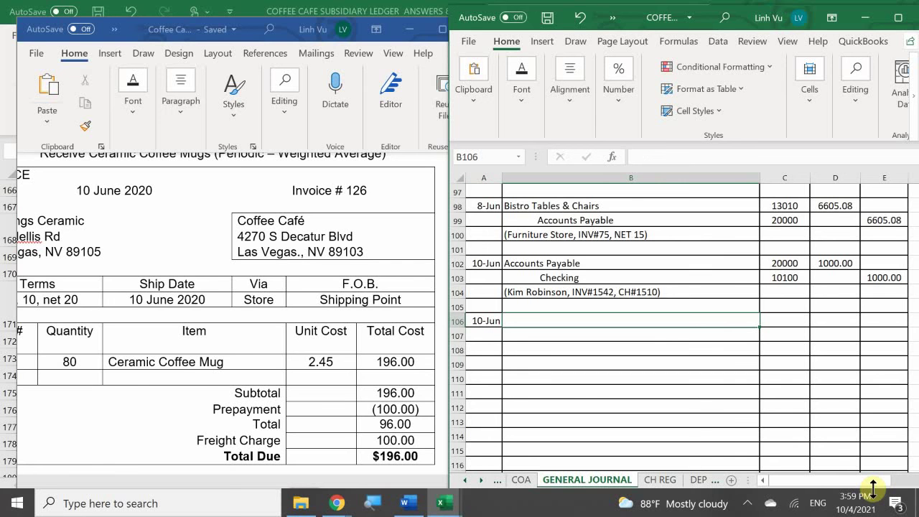
pyautogui.write('Purchas')
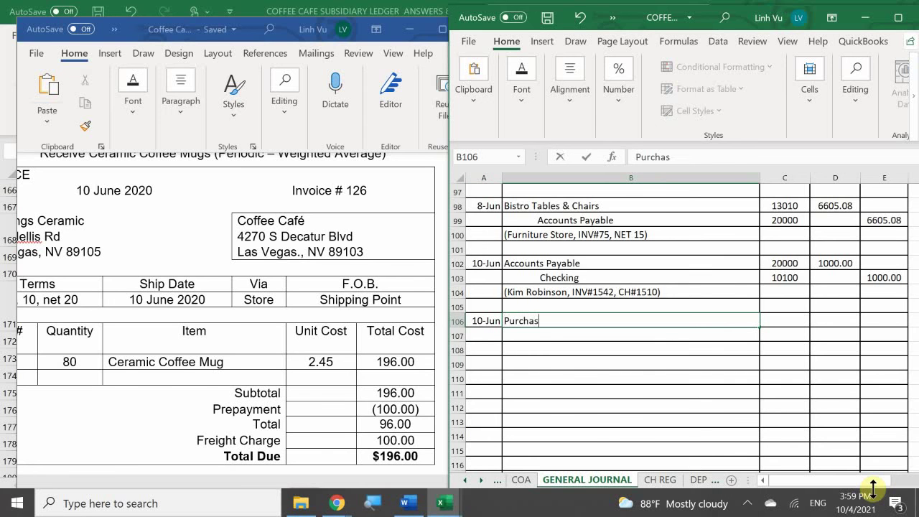
pyautogui.write('e Expense')
pyautogui.press('Return')
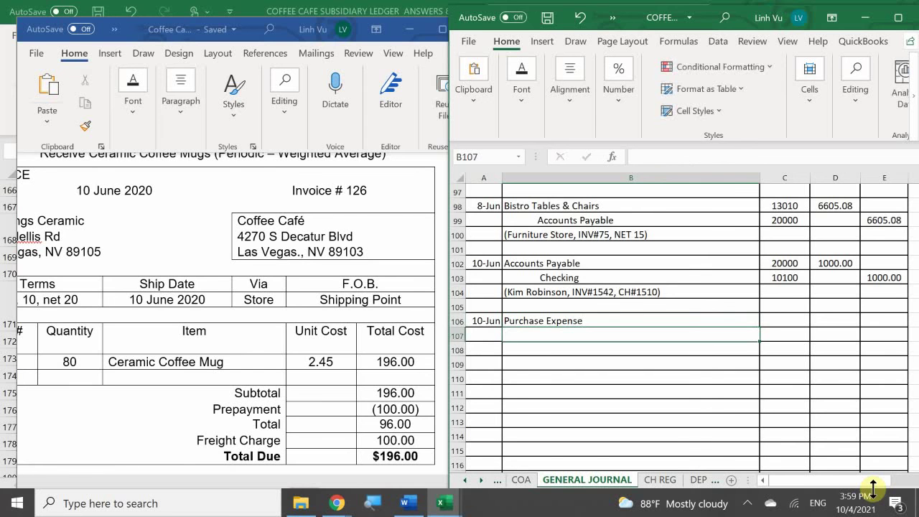
pyautogui.write('Freight Ex')
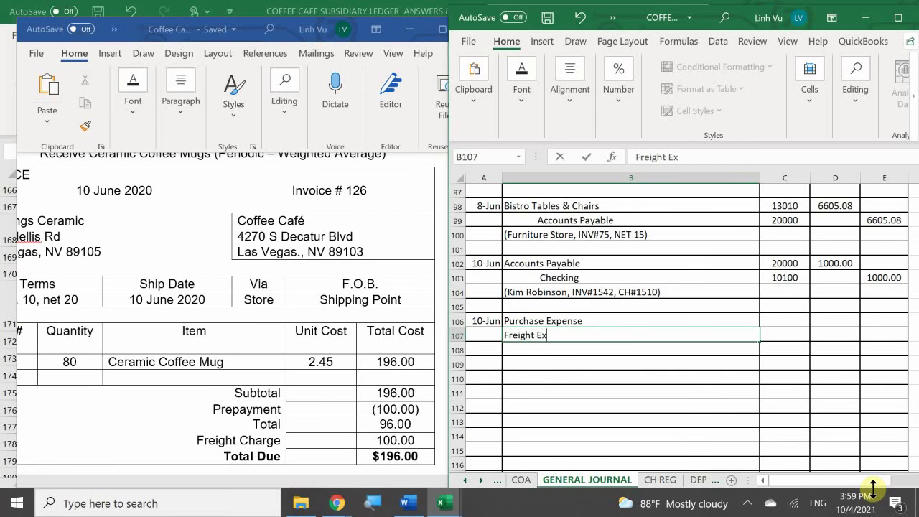
pyautogui.write('pense')
pyautogui.press('Return')
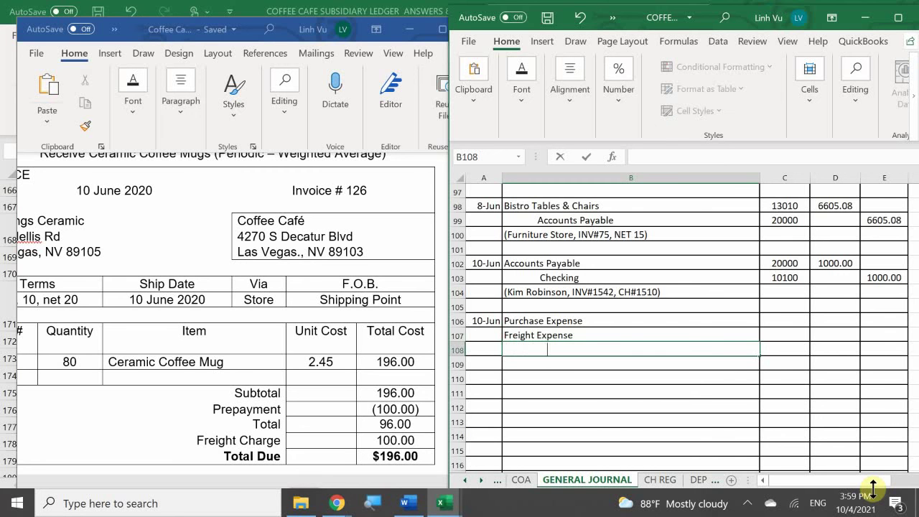
# Step: Add the Accounts Payable and Prepaid Accounts credit lines beneath them
pyautogui.write('Accounts P')
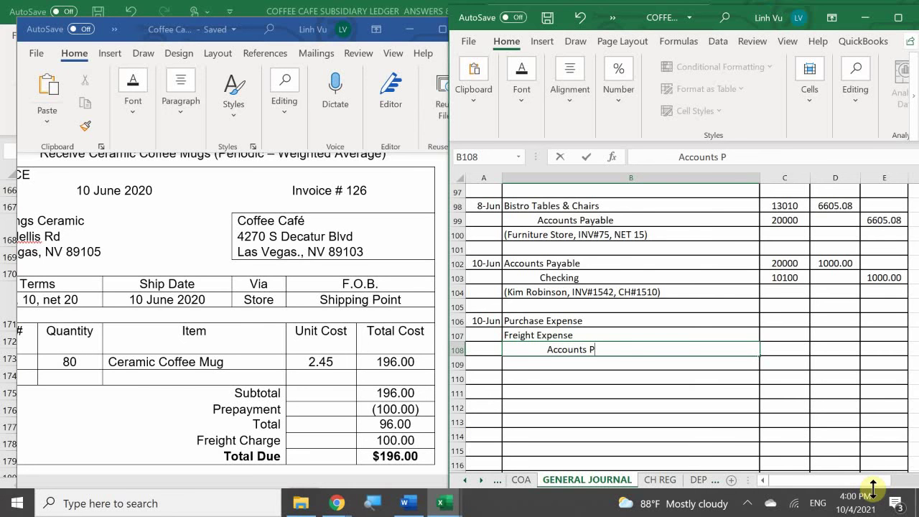
pyautogui.write('ayable')
pyautogui.press('Return')
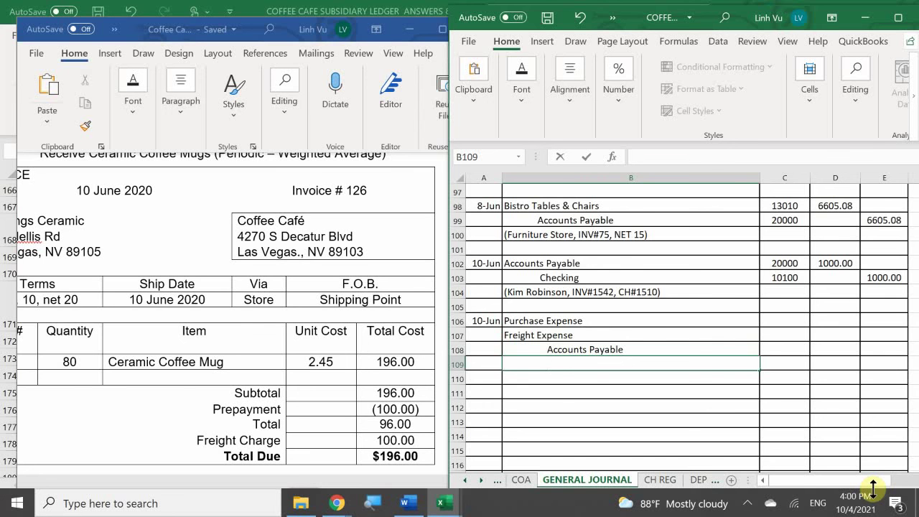
pyautogui.write('Prepaid Accounts')
pyautogui.hotkey('ctrl', 'Return')
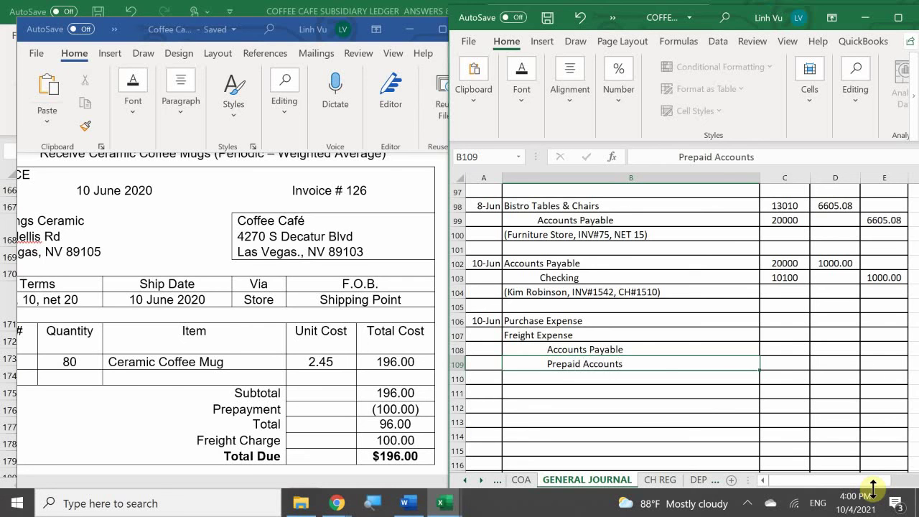
pyautogui.press('Return')
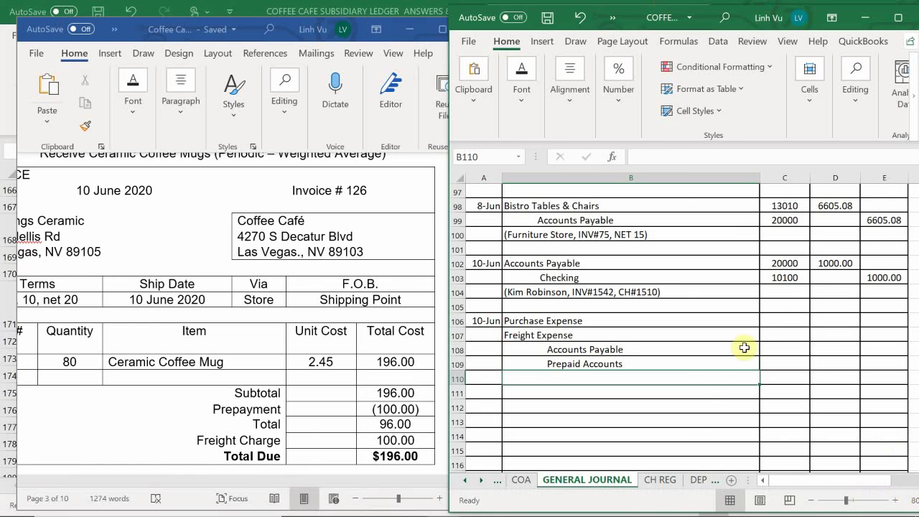
# Step: Fill C106–C109 with account numbers 61000, 60300, 20000 and 18600
pyautogui.click(765, 323)
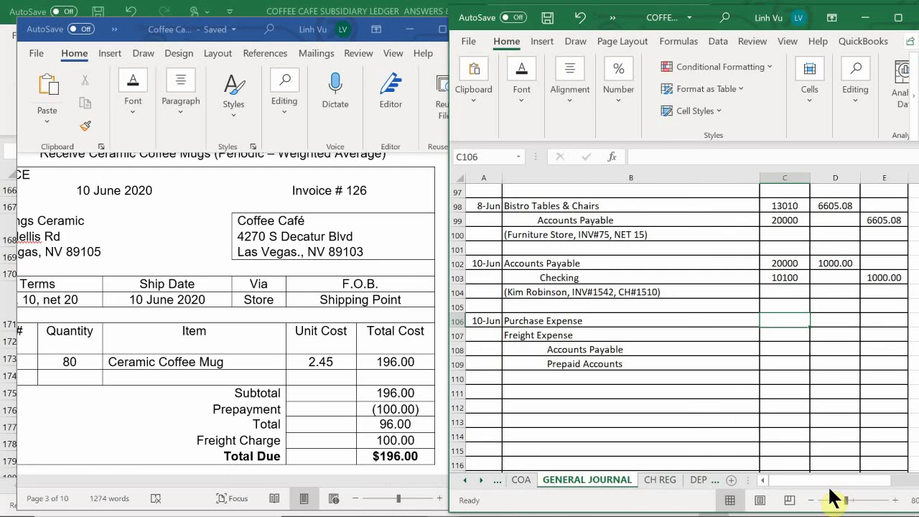
pyautogui.write('60')
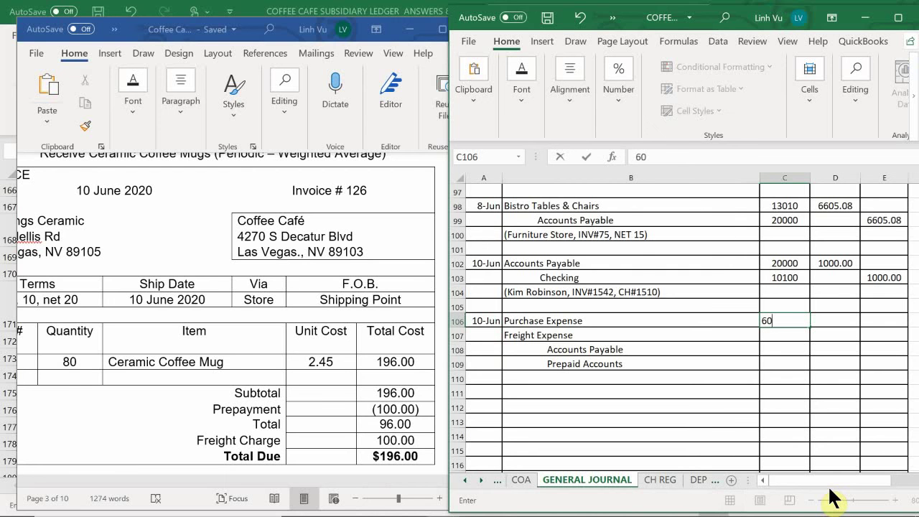
pyautogui.write('0')
pyautogui.press('BackSpace')
pyautogui.press('BackSpace')
pyautogui.write('1000')
pyautogui.press('Return')
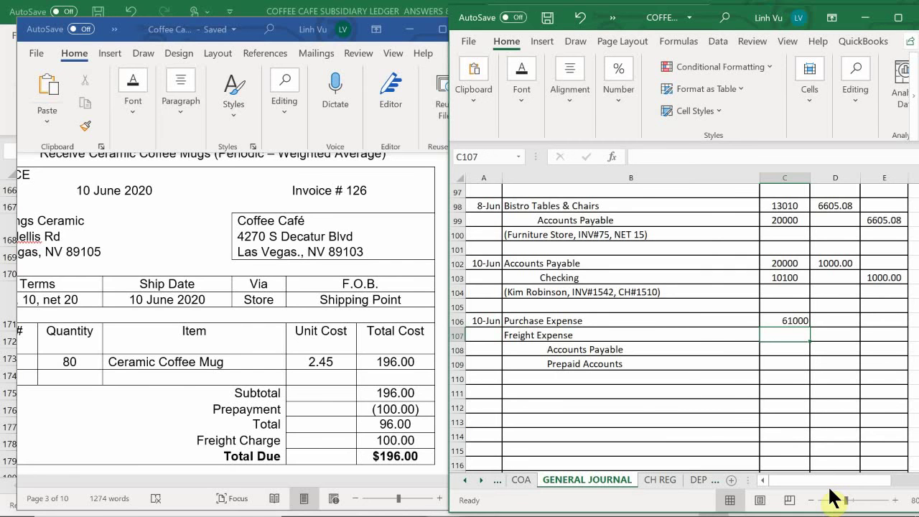
pyautogui.write('60')
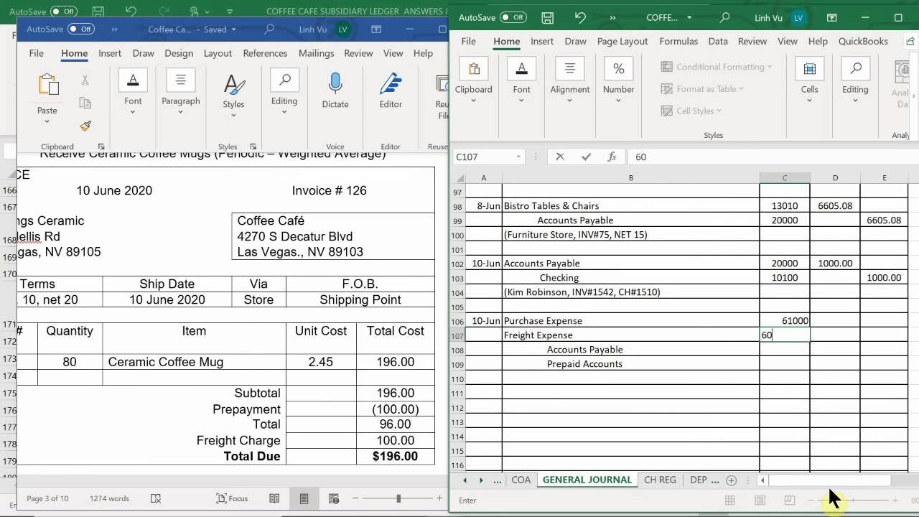
pyautogui.write('300')
pyautogui.press('Return')
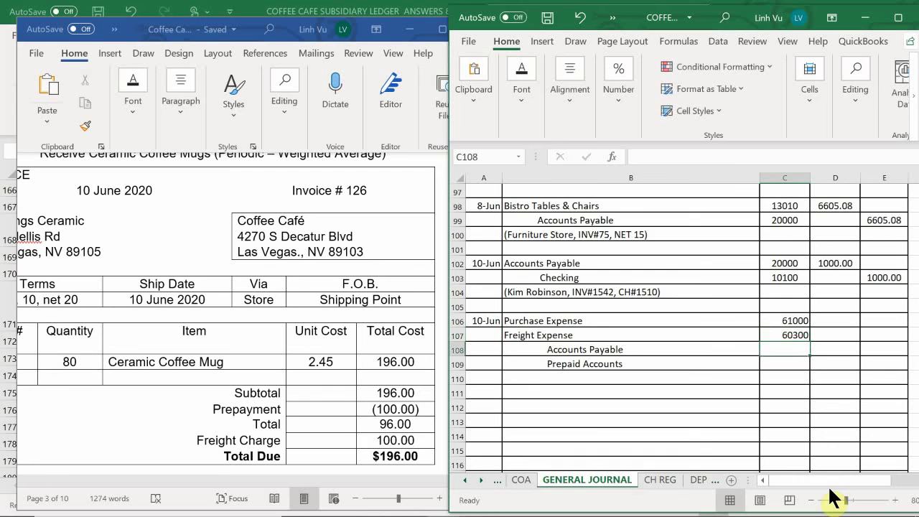
pyautogui.write('20000')
pyautogui.press('Return')
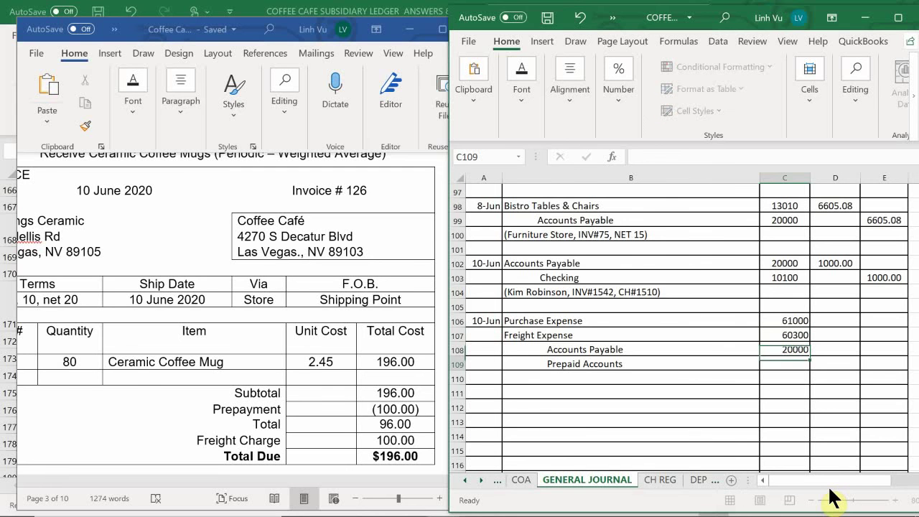
pyautogui.write('18600')
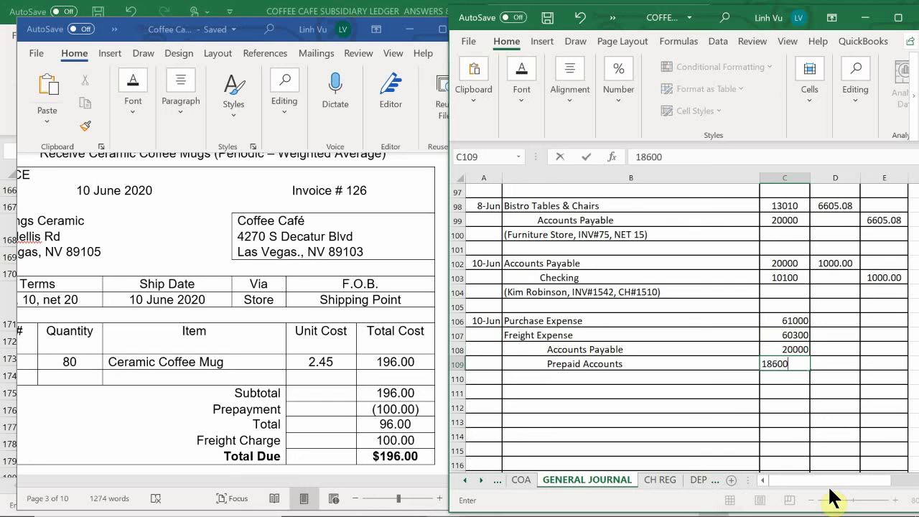
pyautogui.press('Return')
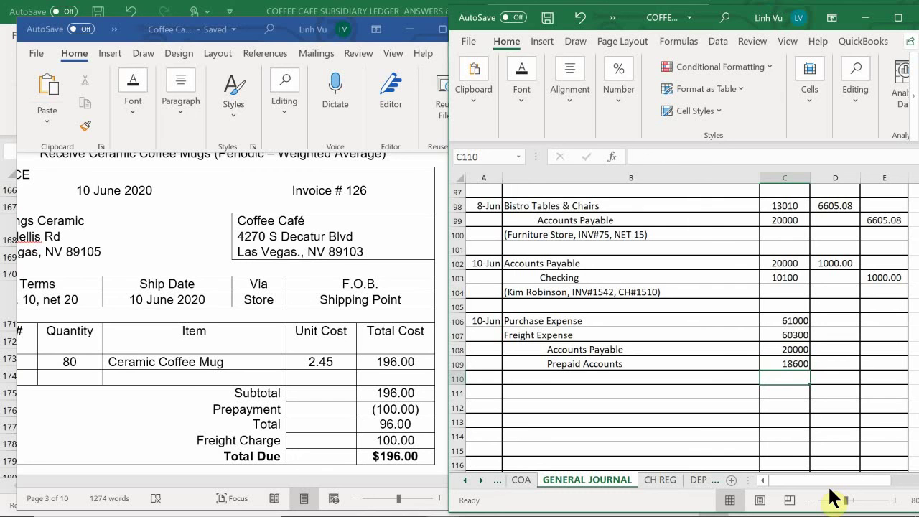
pyautogui.press('Right')
pyautogui.press('Up')
pyautogui.press('Up')
pyautogui.press('Up')
pyautogui.press('Up')
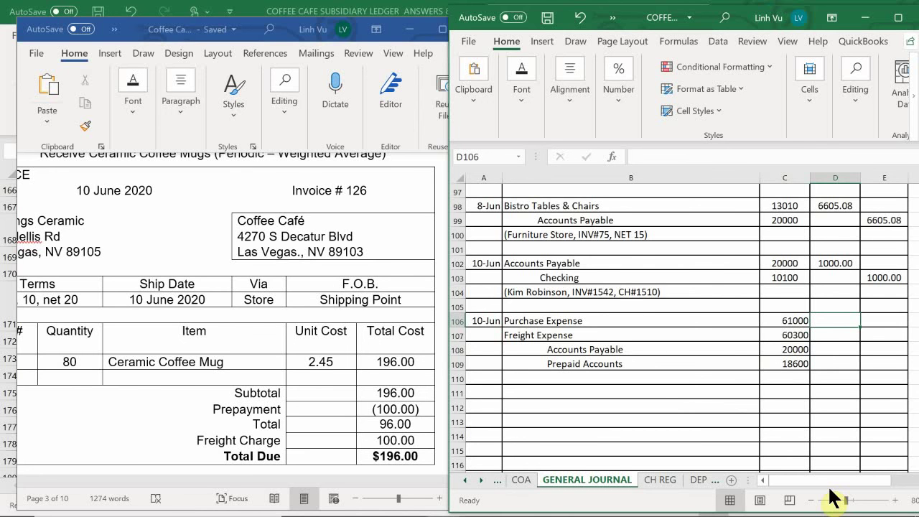
# Step: Enter debits of 196.00 for Purchase Expense and 100.00 for Freight Expense
pyautogui.write('196')
pyautogui.press('Return')
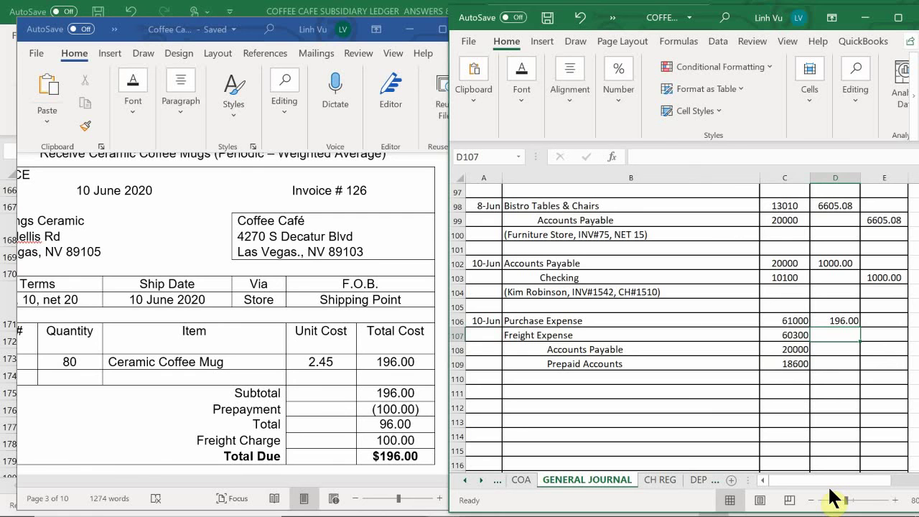
pyautogui.write('100')
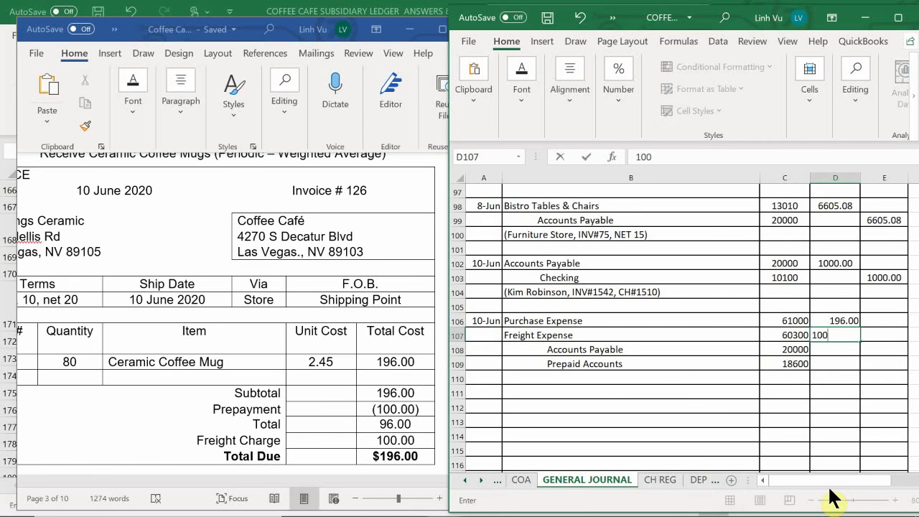
pyautogui.press('Return')
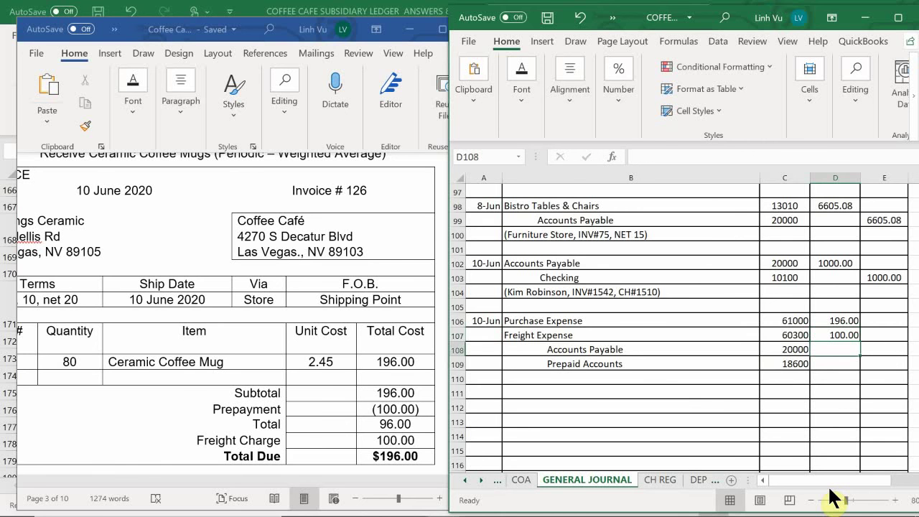
# Step: Enter credits of 100.00 to Prepaid Accounts and 196.00 to Accounts Payable
pyautogui.press('Right')
pyautogui.press('Down')
pyautogui.press('Down')
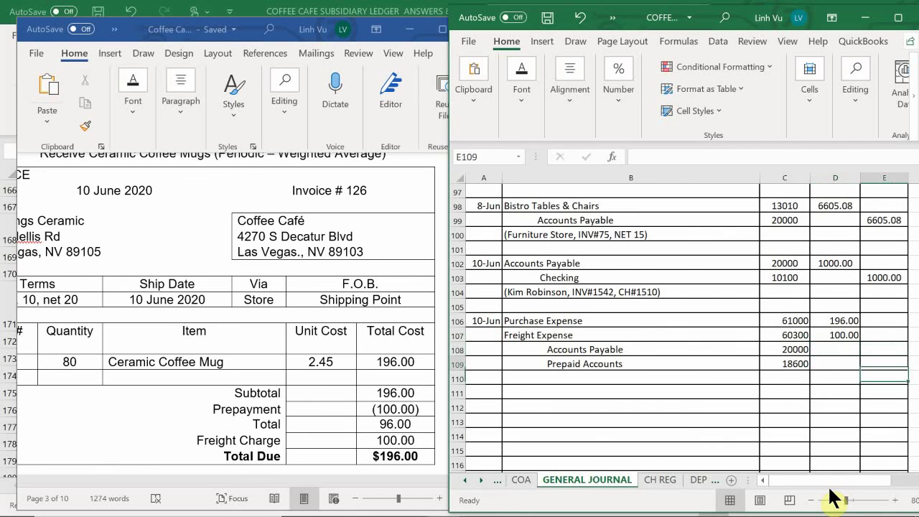
pyautogui.press('Up')
pyautogui.press('Down')
pyautogui.press('Up')
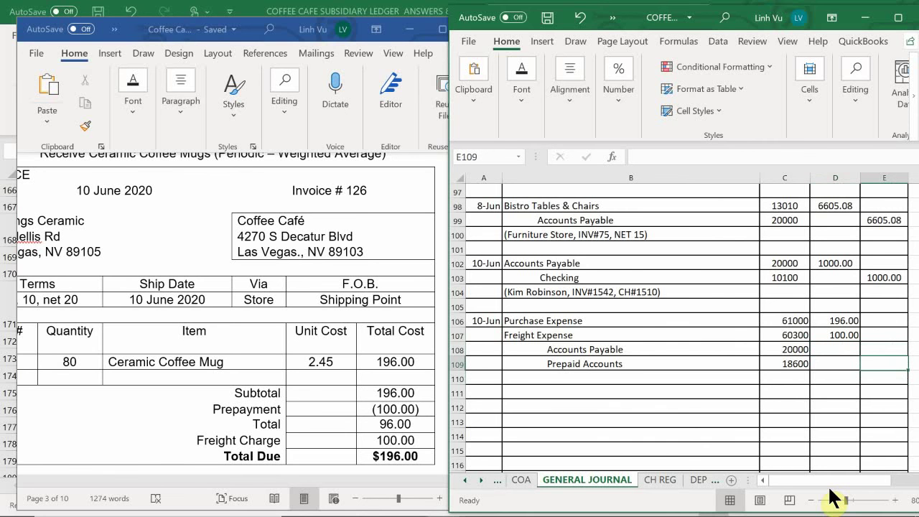
pyautogui.write('100')
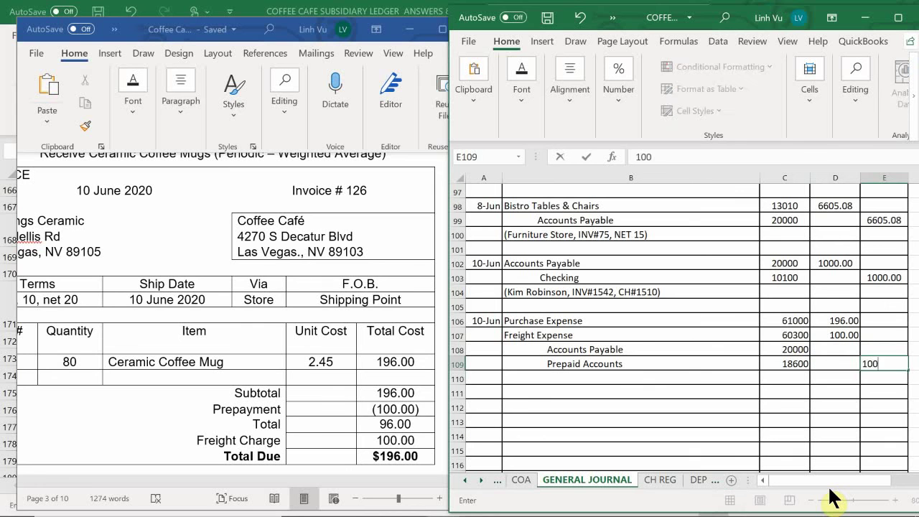
pyautogui.press('Return')
pyautogui.press('Up')
pyautogui.press('Up')
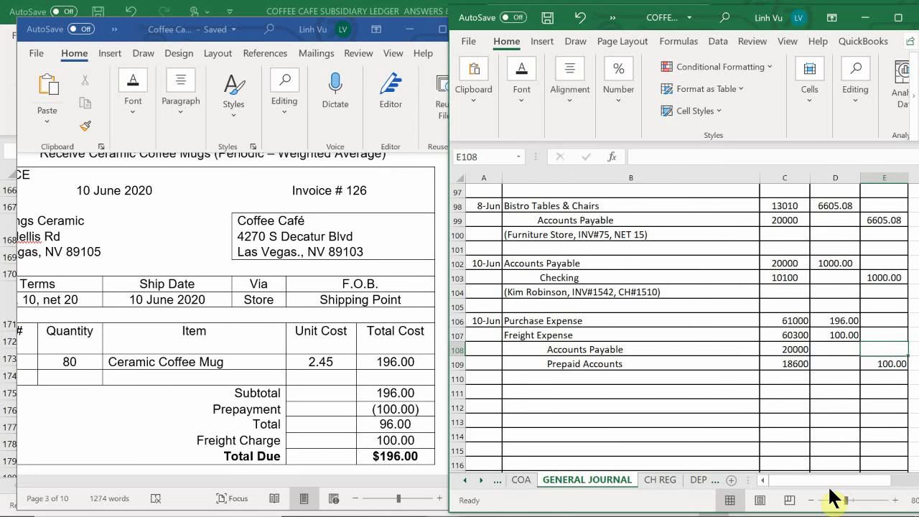
pyautogui.write('1')
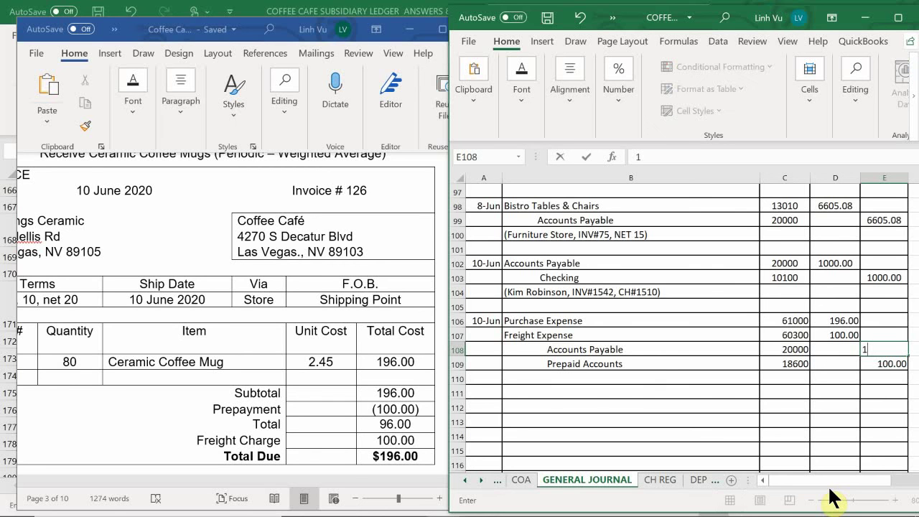
pyautogui.write('96')
pyautogui.press('Return')
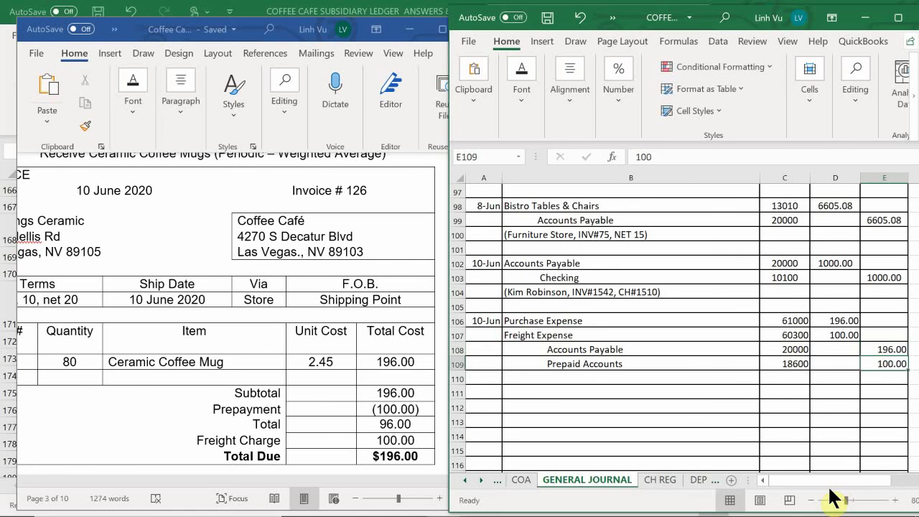
pyautogui.press('Down')
pyautogui.press('Down')
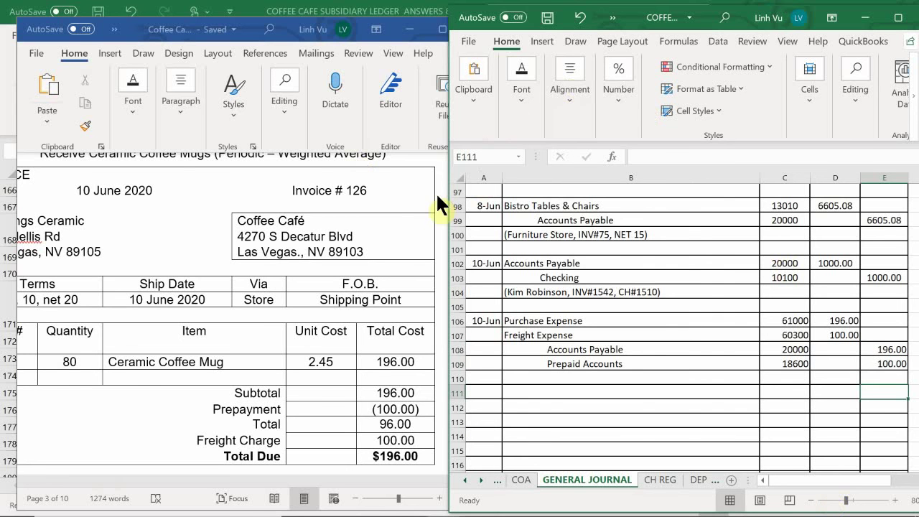
# Step: Type '(All Things Ceramics, inv#126, 1% 10 net 20)' as the explanation in B110
pyautogui.click(542, 378)
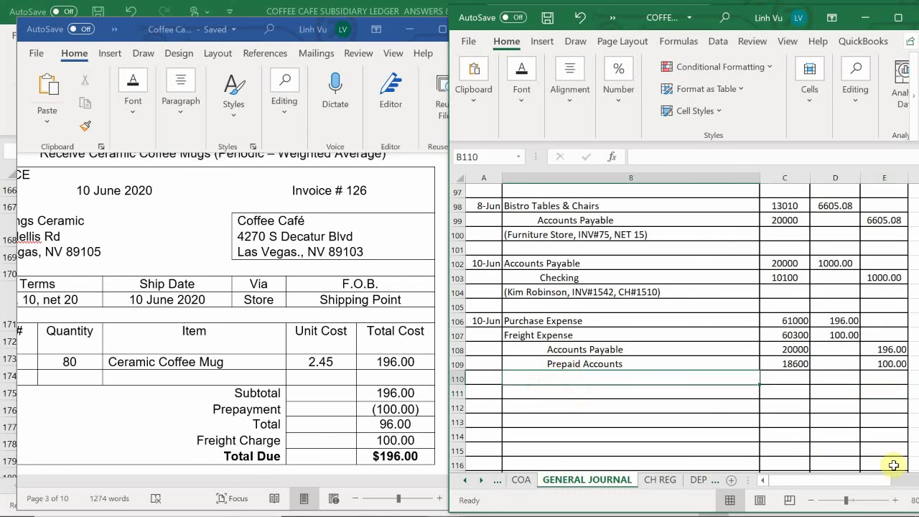
pyautogui.write('(')
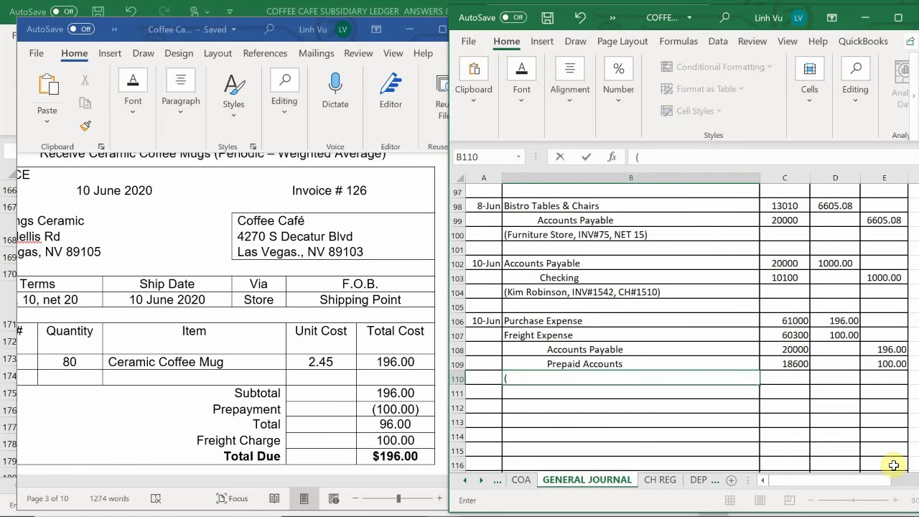
pyautogui.write('All Thin')
pyautogui.write('gs ')
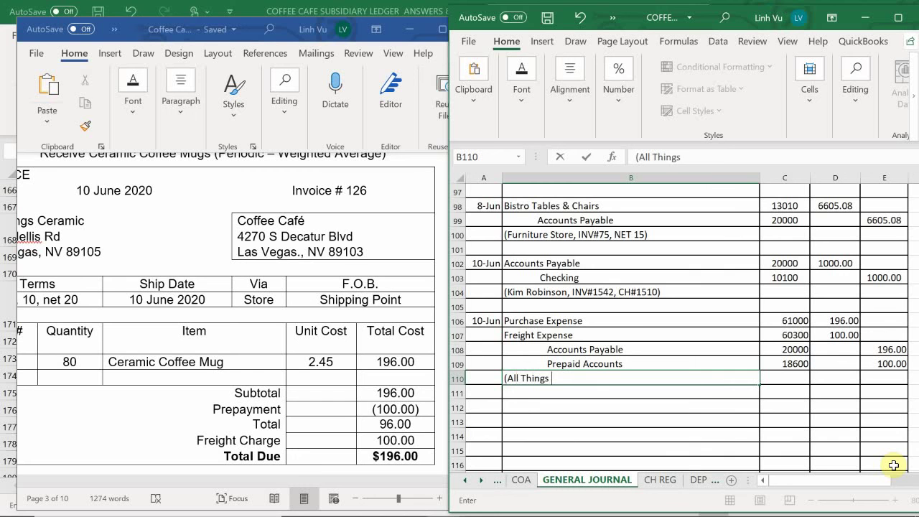
pyautogui.write('Ceramics,')
pyautogui.write('inv#')
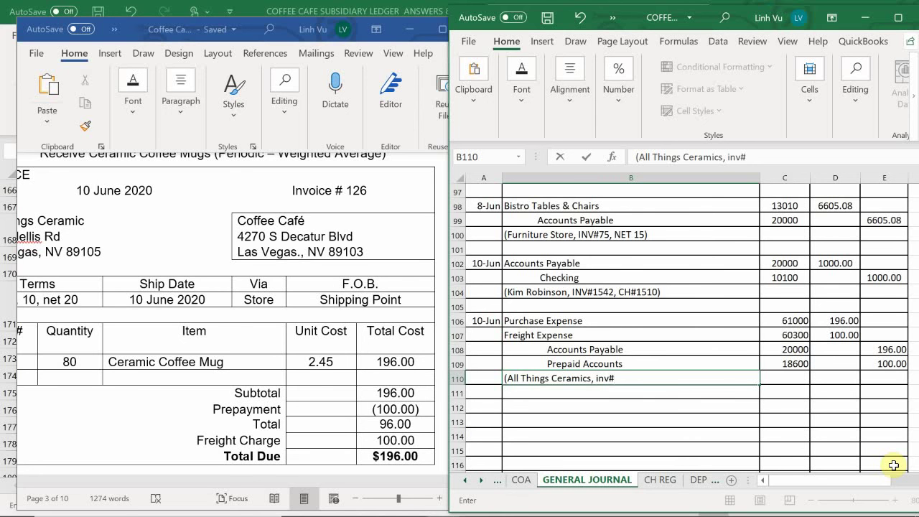
pyautogui.write('126,')
pyautogui.write('1% 10 net')
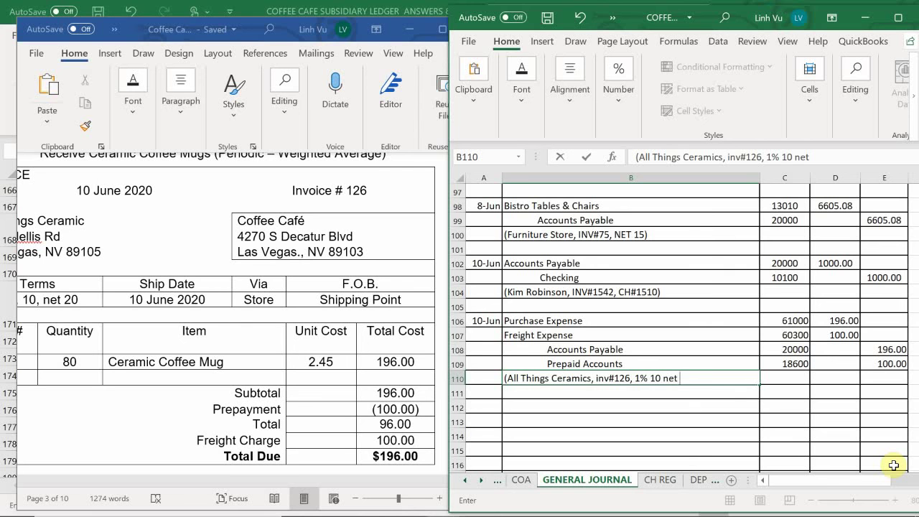
pyautogui.write(' 20)')
pyautogui.press('Return')
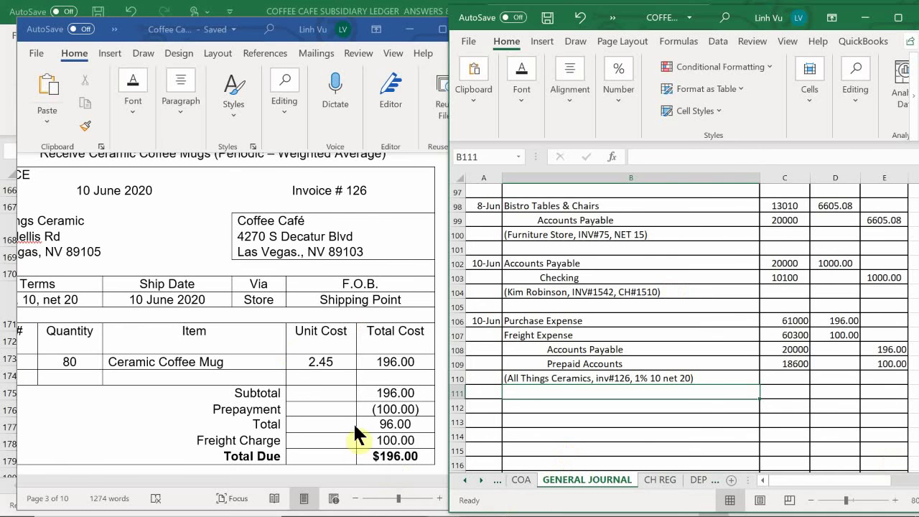
pyautogui.moveTo(431, 514)
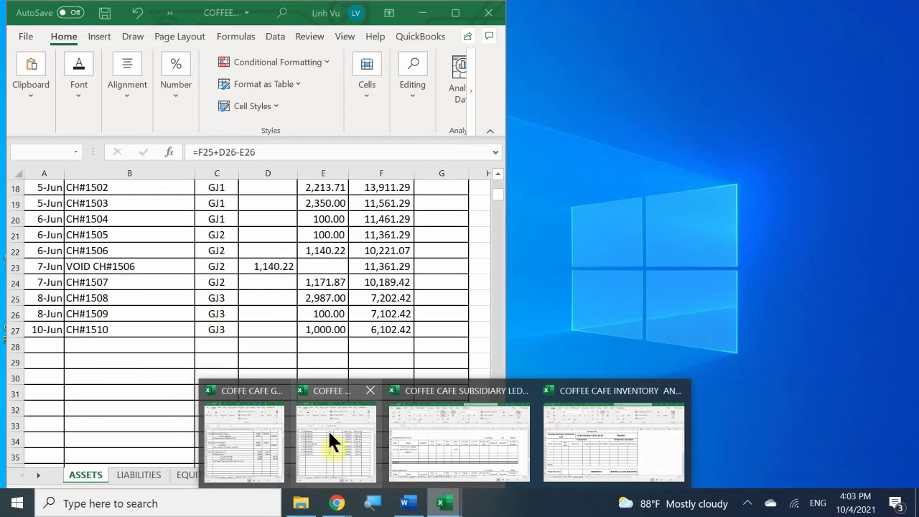
# Step: On the Purchase Orders sheet, enter invoice 126 in F9 for PO 170305
pyautogui.click(328, 436)
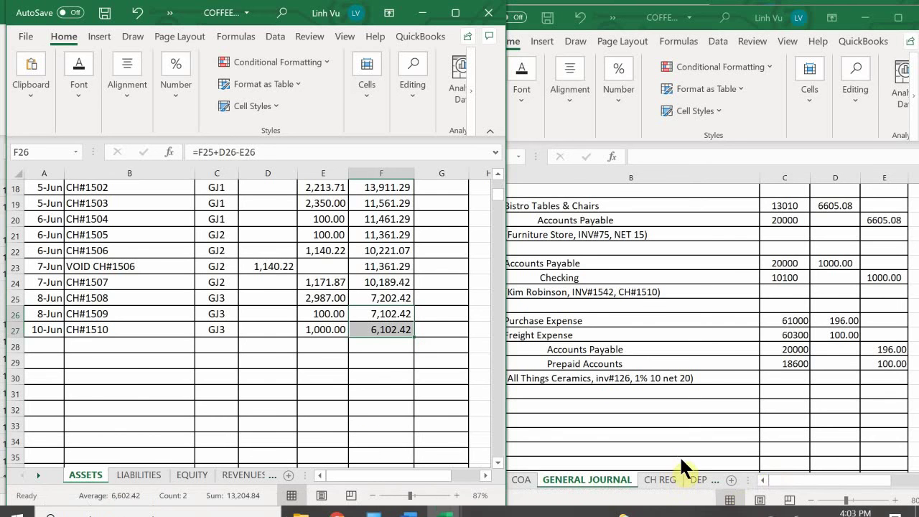
pyautogui.click(704, 483)
pyautogui.click(703, 481)
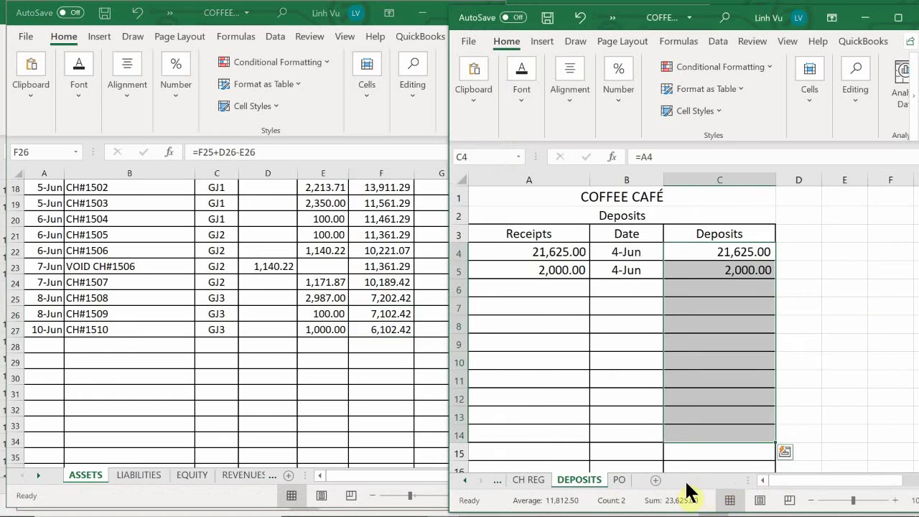
pyautogui.click(622, 481)
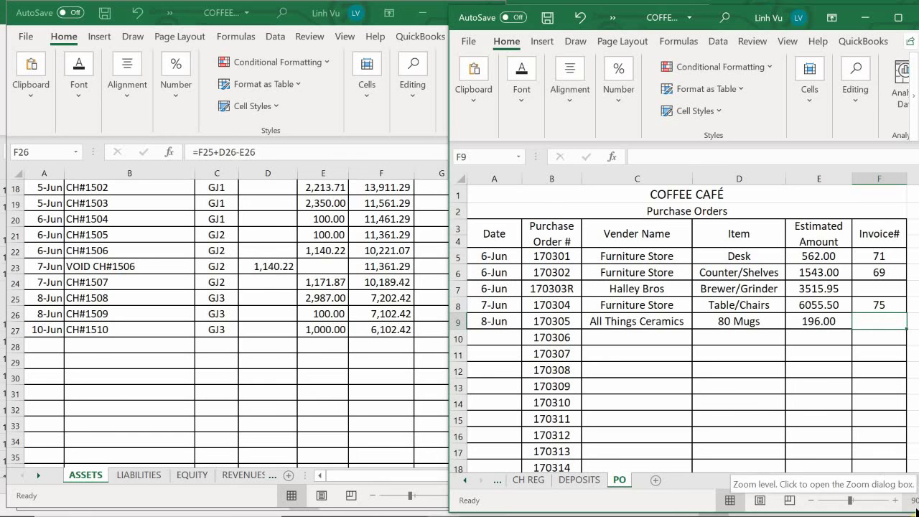
pyautogui.write('126')
pyautogui.press('Return')
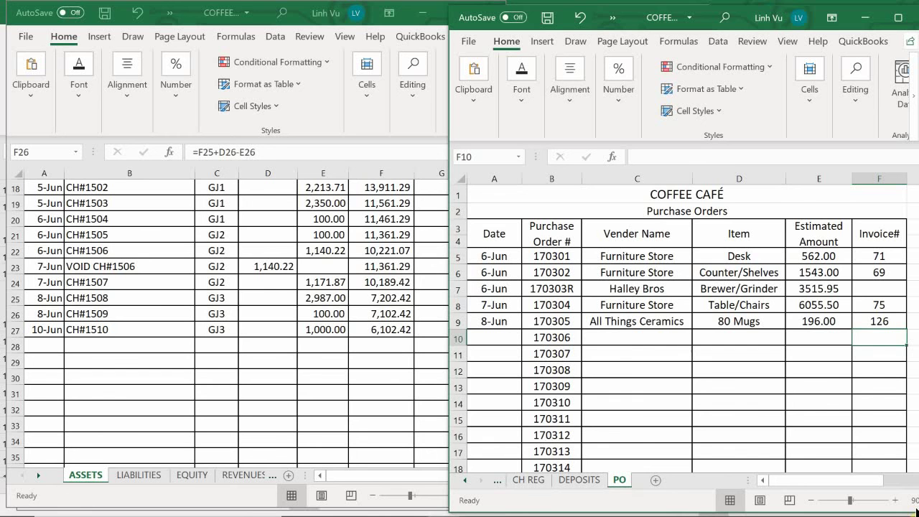
# Step: Glance at the CH REG check register, then return to the GENERAL JOURNAL sheet
pyautogui.click(527, 481)
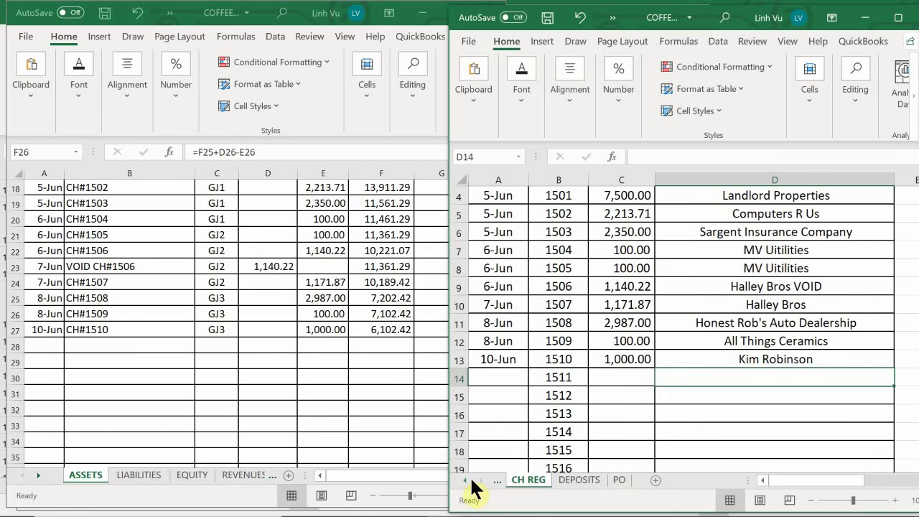
pyautogui.click(467, 480)
pyautogui.click(531, 479)
pyautogui.moveTo(520, 514)
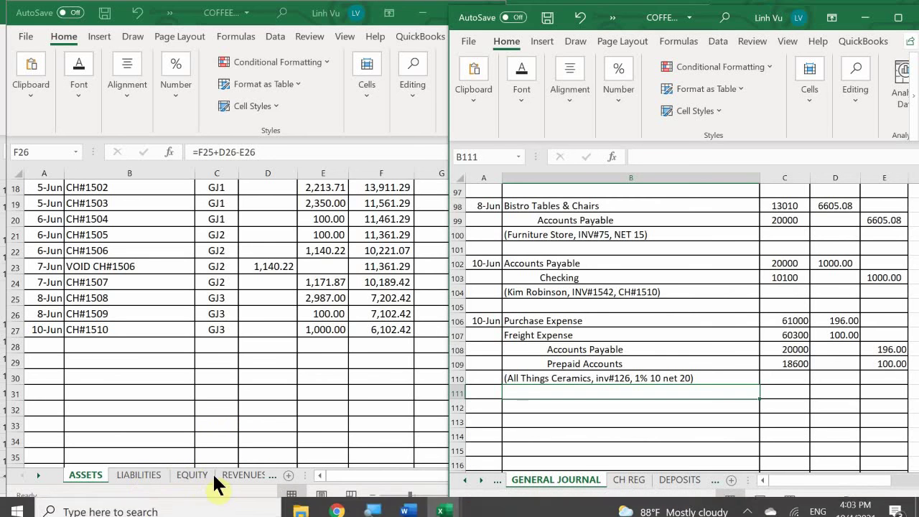
# Step: Open the EXPENSES - OP sheet in the ledger workbook
pyautogui.click(237, 483)
pyautogui.click(237, 477)
pyautogui.click(246, 479)
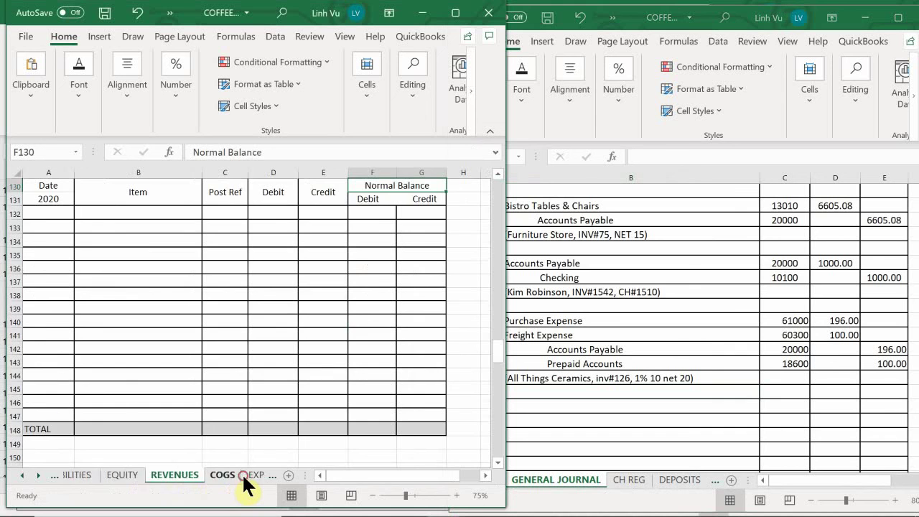
pyautogui.click(243, 478)
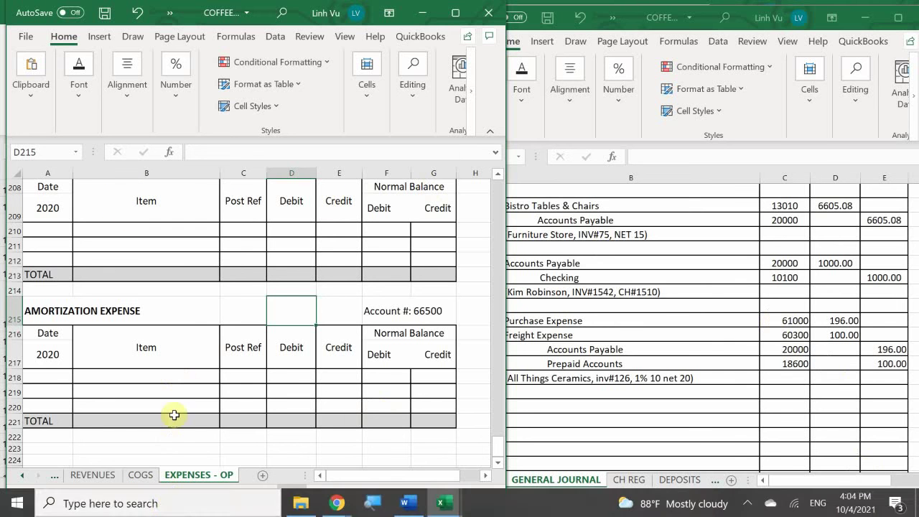
# Step: Scroll to the Purchase Expense account 61000 section near row 139
pyautogui.click(60, 391)
pyautogui.scroll(20, 65, 382)
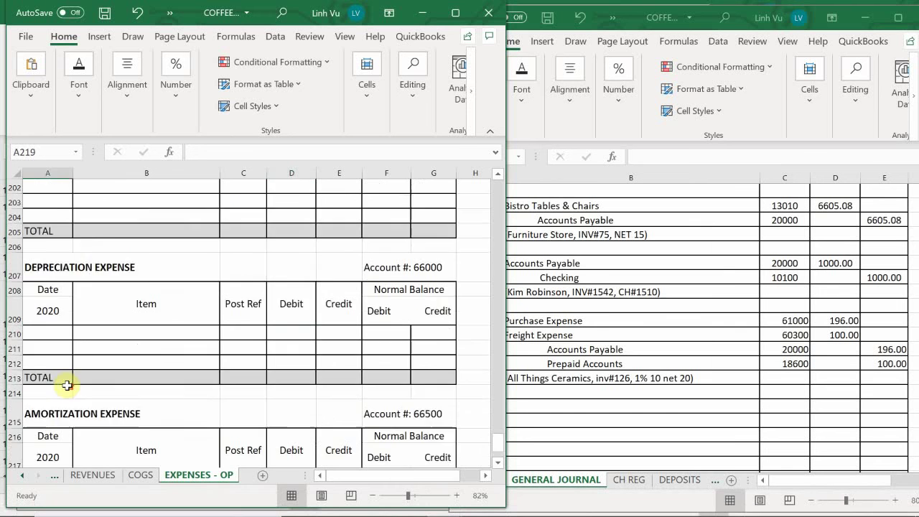
pyautogui.scroll(20, 67, 386)
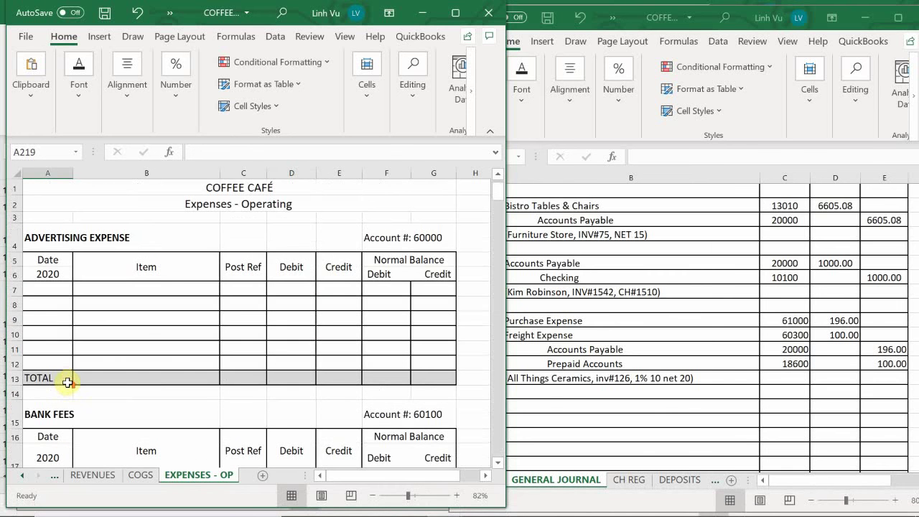
pyautogui.scroll(-5, 67, 379)
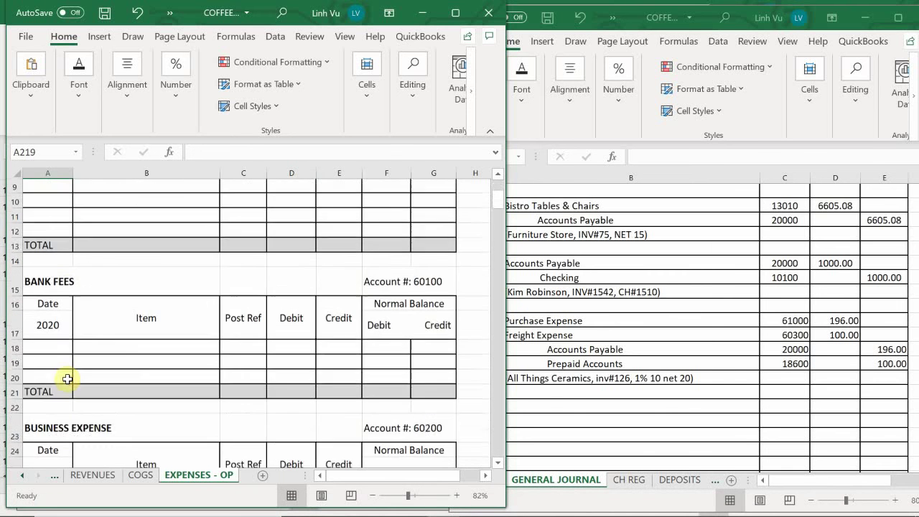
pyautogui.scroll(-5, 67, 379)
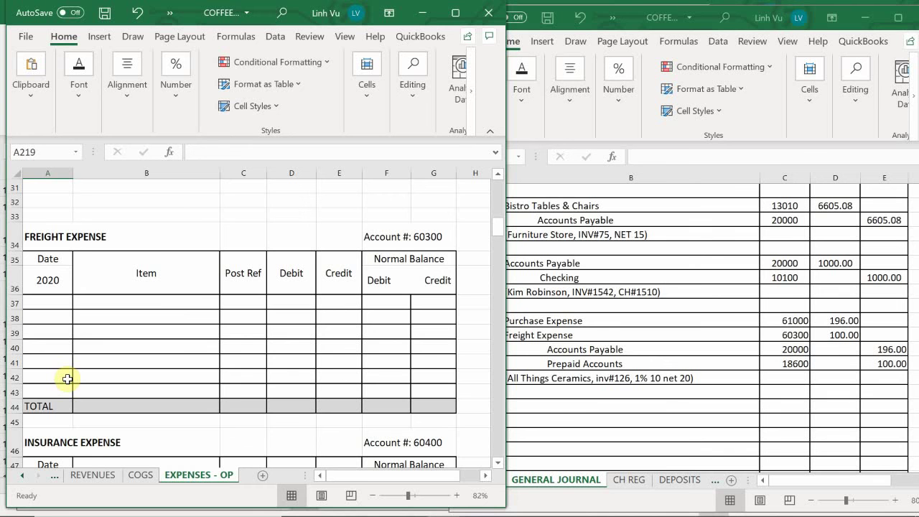
pyautogui.scroll(-20, 67, 379)
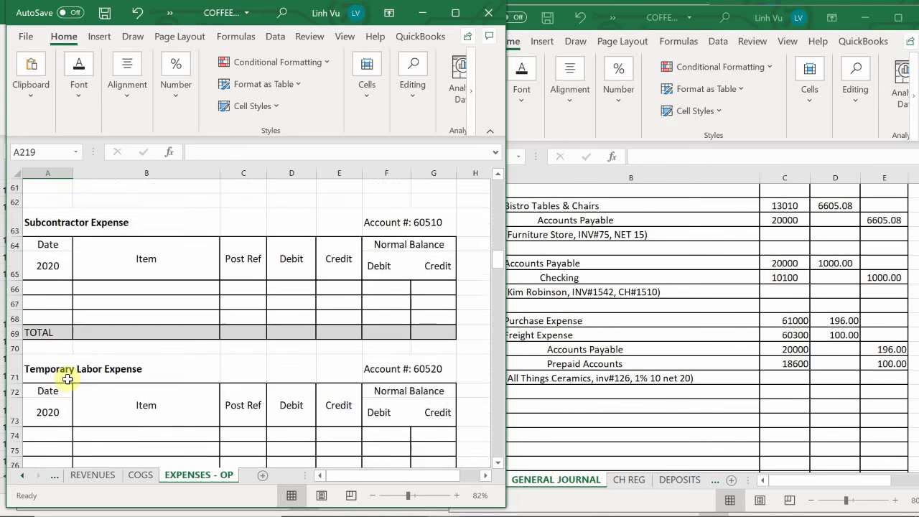
pyautogui.scroll(-14, 67, 379)
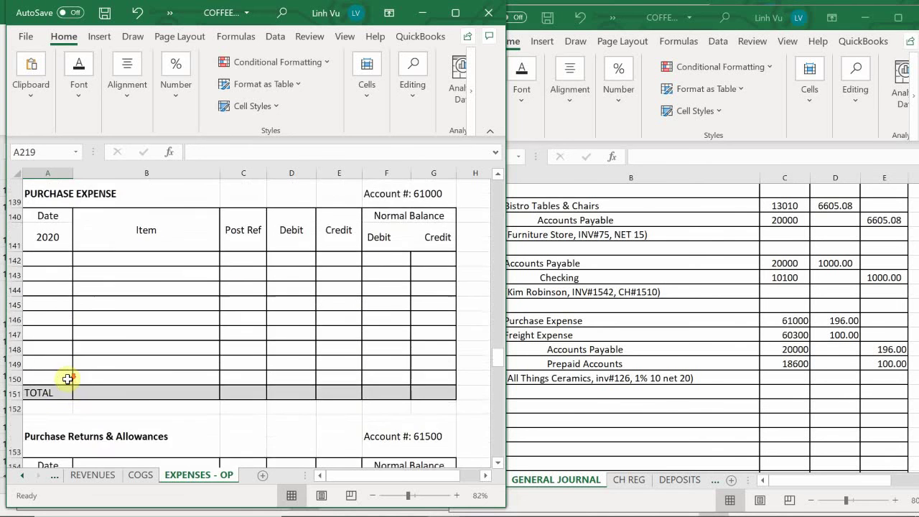
pyautogui.scroll(-6, 67, 379)
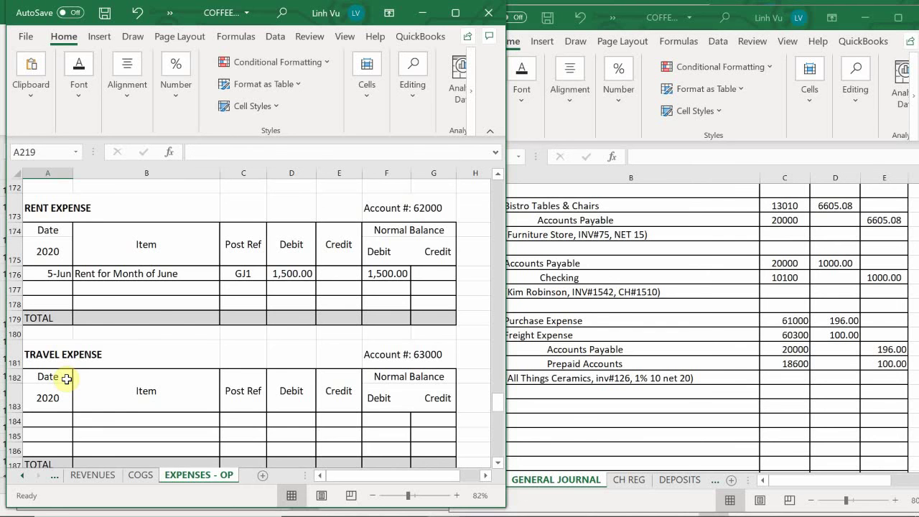
pyautogui.scroll(1, 67, 379)
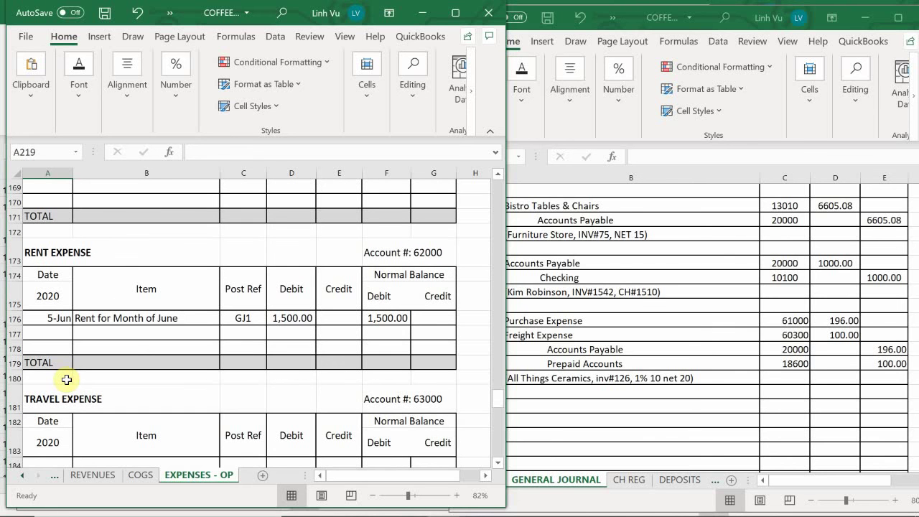
pyautogui.scroll(8, 66, 379)
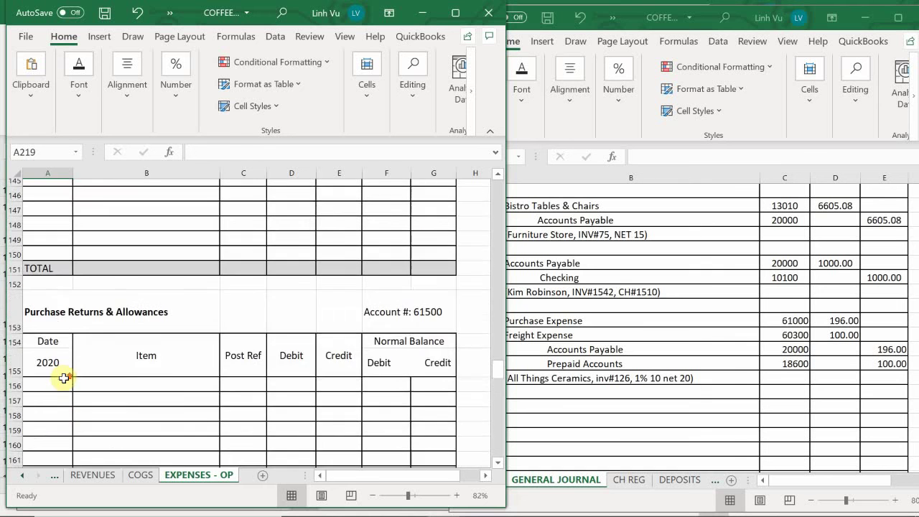
pyautogui.scroll(5, 64, 378)
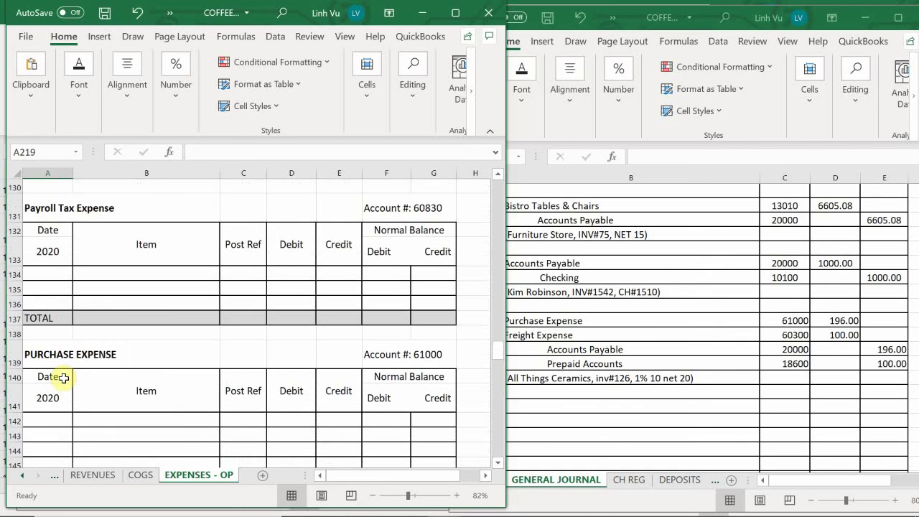
pyautogui.scroll(-1, 64, 379)
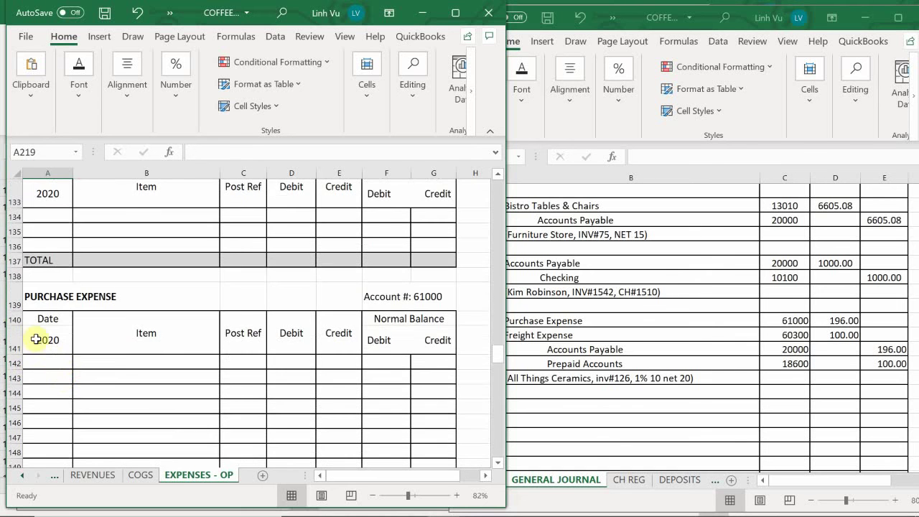
# Step: In the first empty Purchase Expense row, enter date 6/10, item '80 Mugs' and post ref GJ3
pyautogui.click(54, 366)
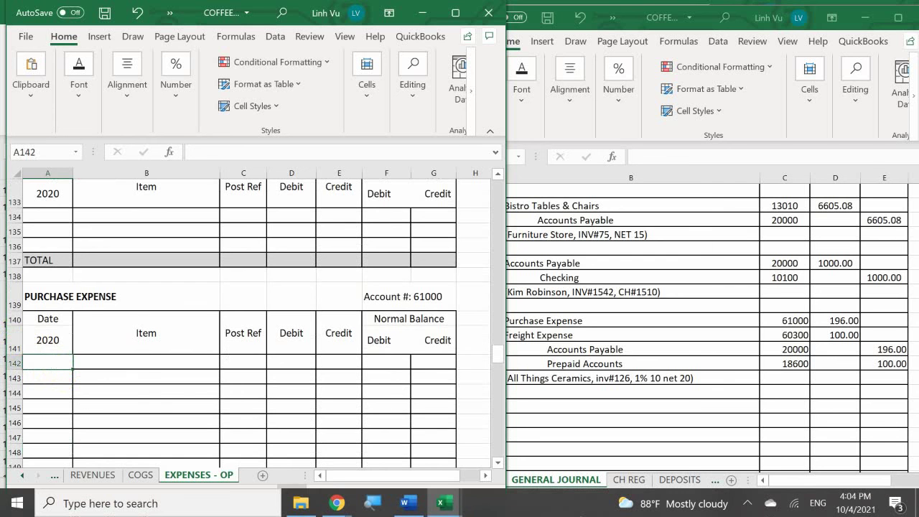
pyautogui.write('6/10')
pyautogui.press('Tab')
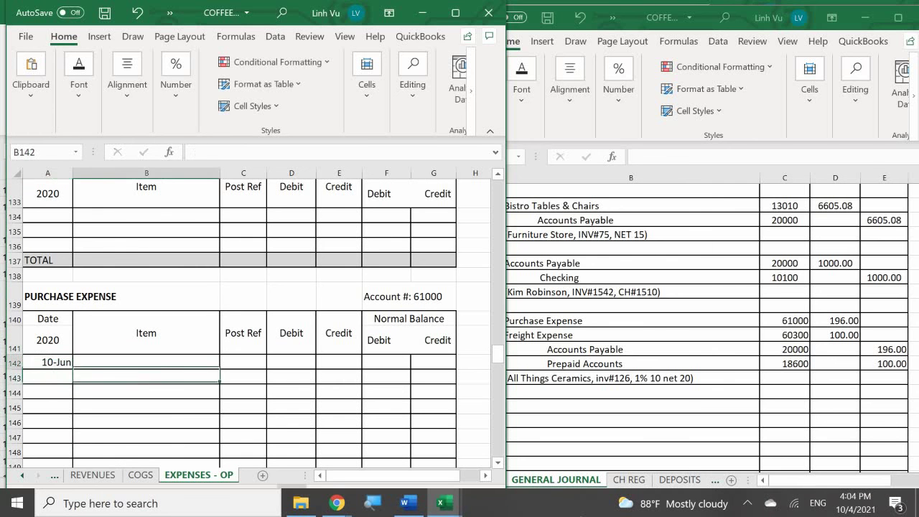
pyautogui.write('80')
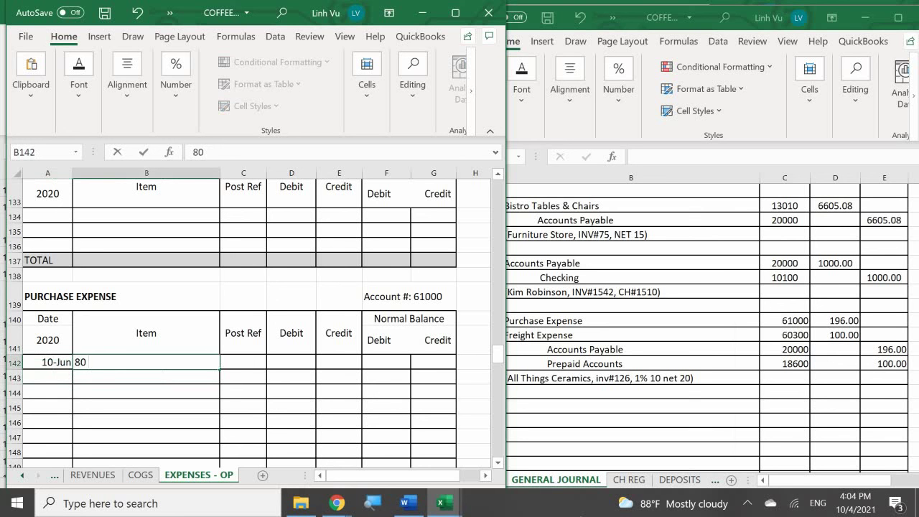
pyautogui.write(' Mugs')
pyautogui.press('Tab')
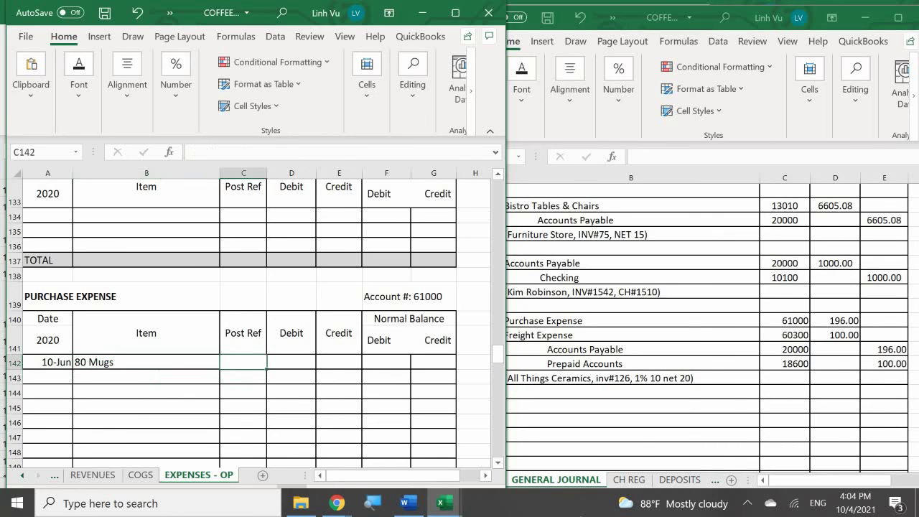
pyautogui.write('GJ')
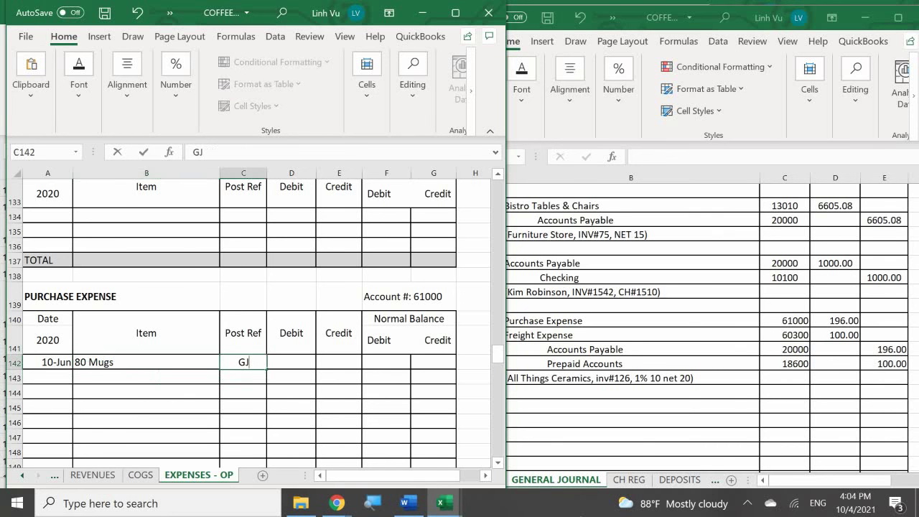
pyautogui.write('3')
pyautogui.press('Tab')
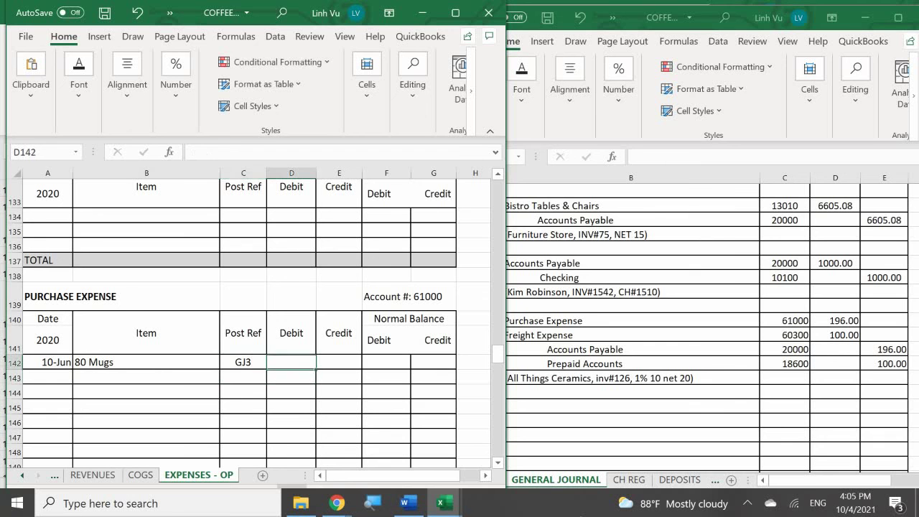
# Step: Enter a 196 debit and a balance formula referencing that debit cell
pyautogui.press('Up')
pyautogui.press('Down')
pyautogui.write('196')
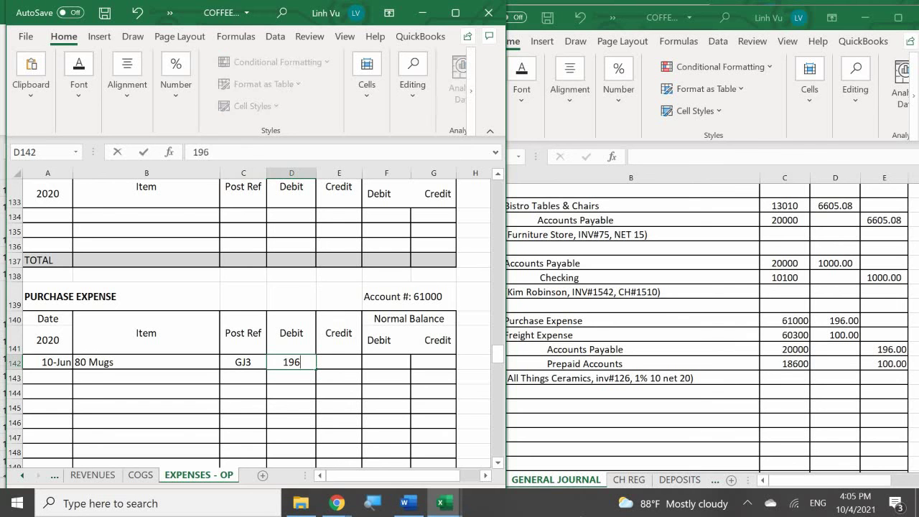
pyautogui.press('Tab')
pyautogui.press('Tab')
pyautogui.write('=')
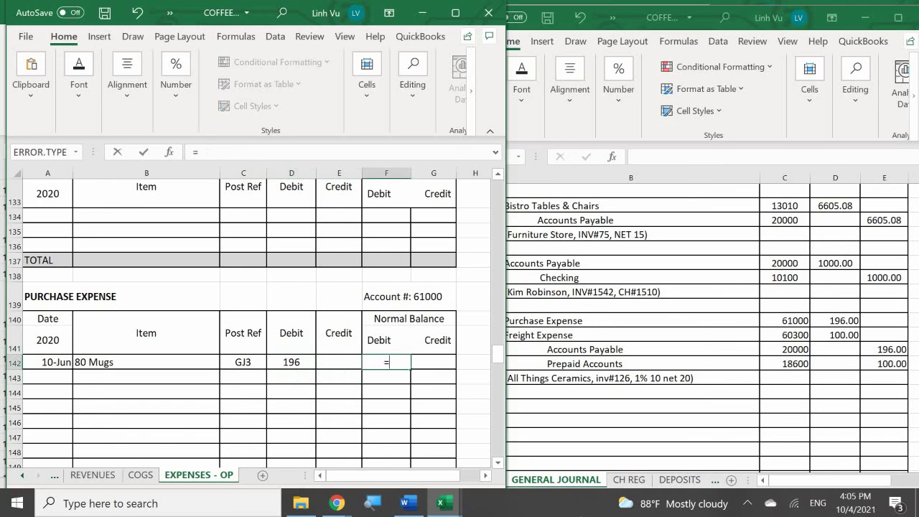
pyautogui.press('Left')
pyautogui.press('Left')
pyautogui.press('Return')
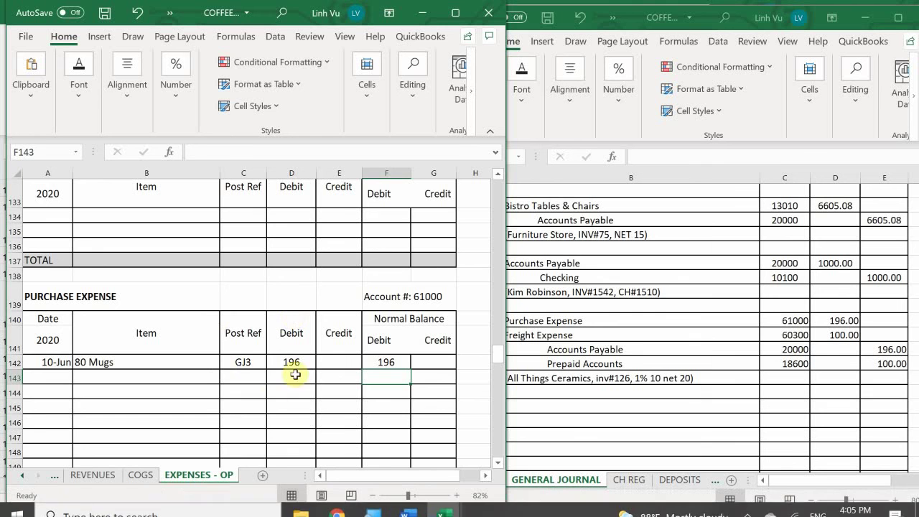
# Step: Apply Comma Style with two decimals to the ledger's debit, credit and balance amounts
pyautogui.moveTo(293, 362); pyautogui.dragTo(424, 352)
pyautogui.scroll(2, 420, 359)
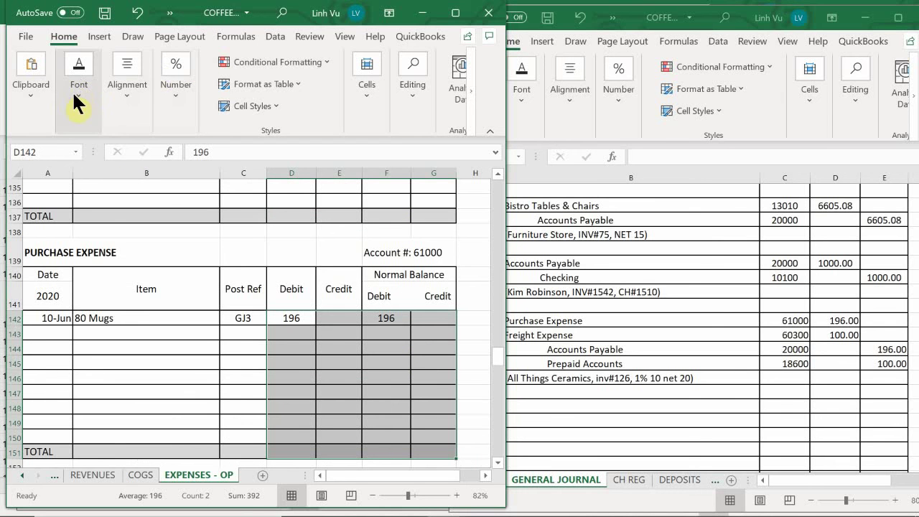
pyautogui.click(182, 118)
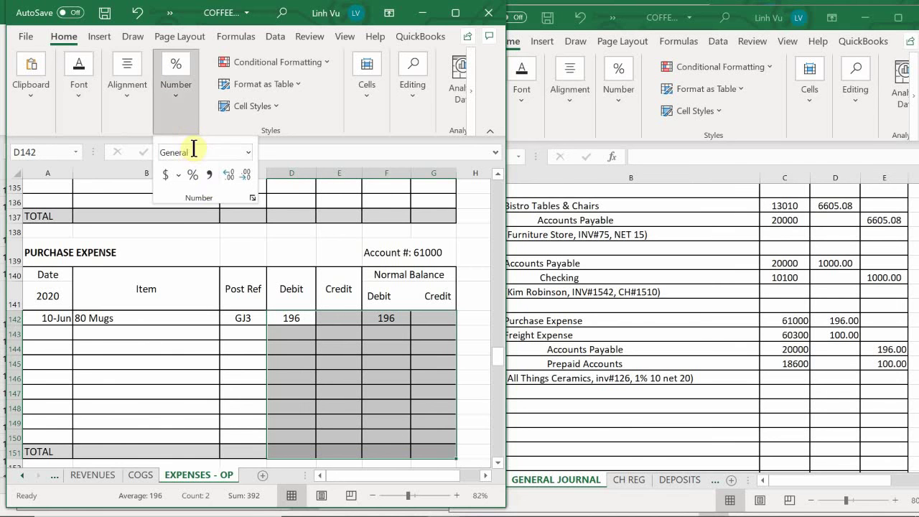
pyautogui.click(209, 174)
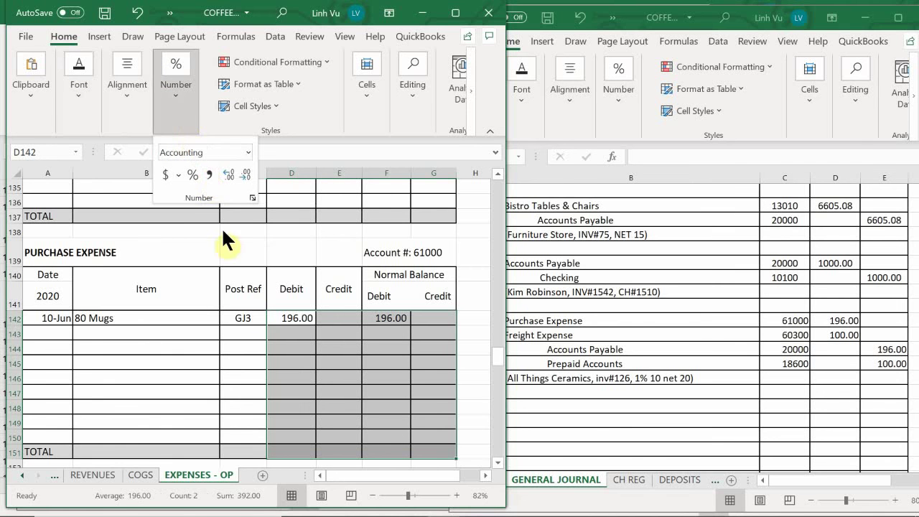
pyautogui.click(232, 361)
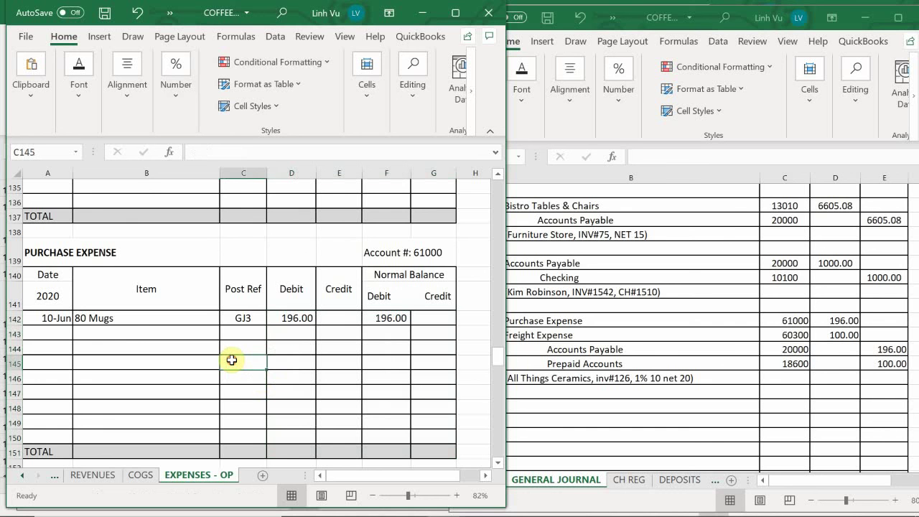
pyautogui.click(101, 335)
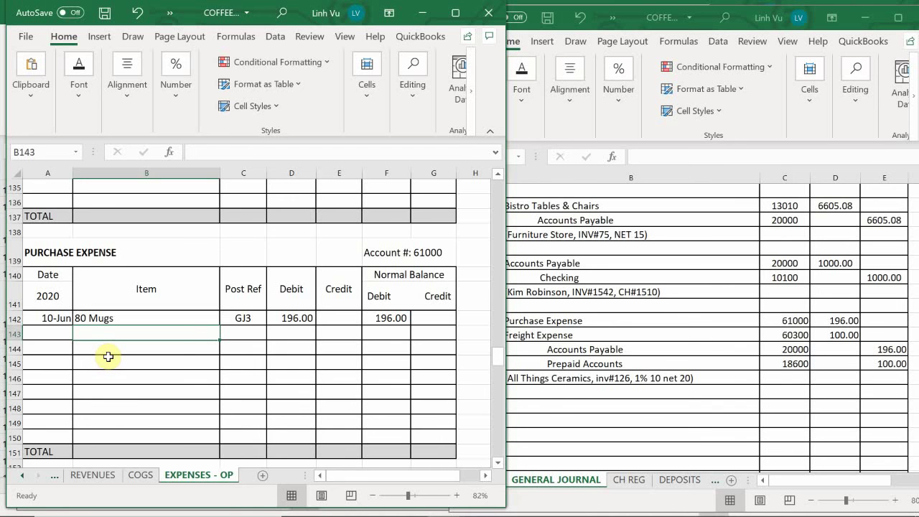
# Step: In Freight Expense row 37, enter date 6/10 and item '80 Mugs'
pyautogui.scroll(10, 106, 348)
pyautogui.scroll(20, 104, 346)
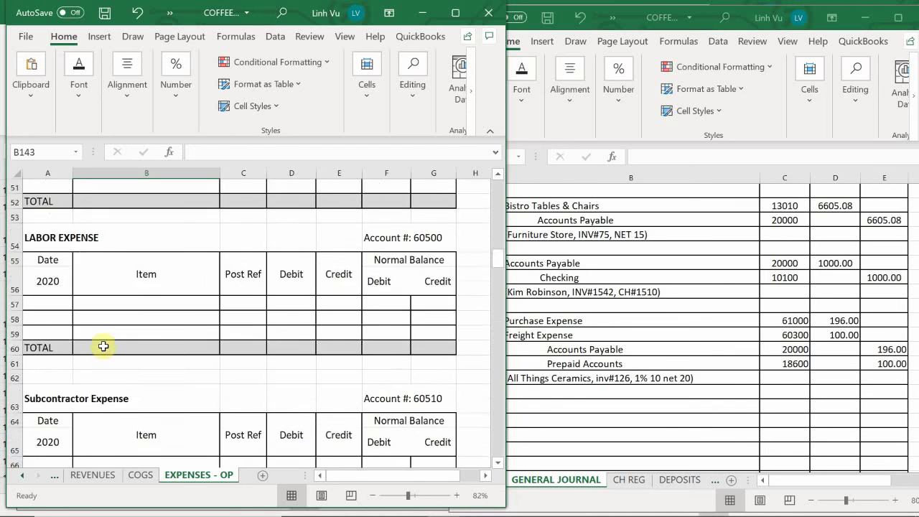
pyautogui.scroll(-6, 104, 346)
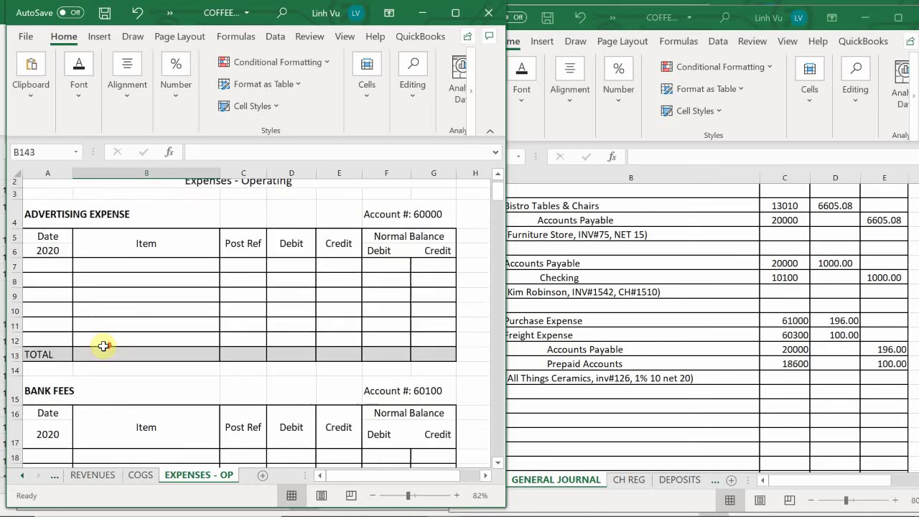
pyautogui.scroll(-4, 105, 346)
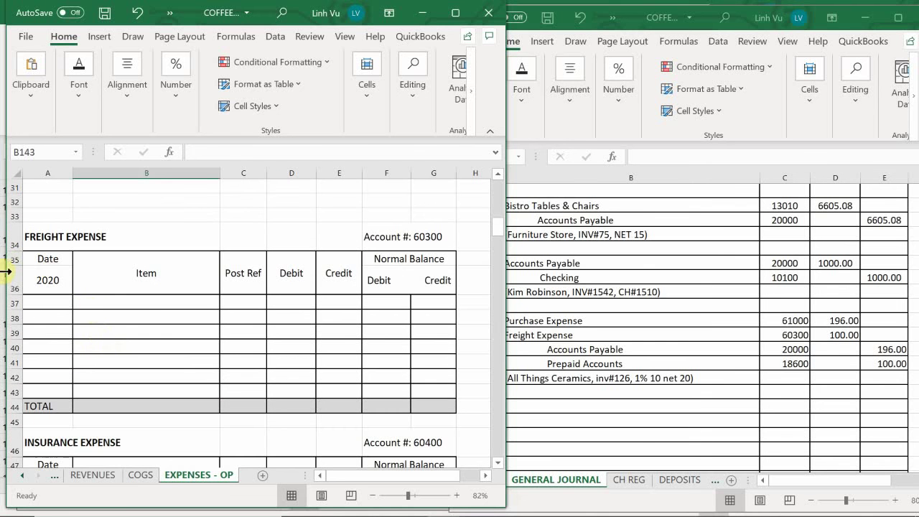
pyautogui.click(47, 301)
pyautogui.write('6/10')
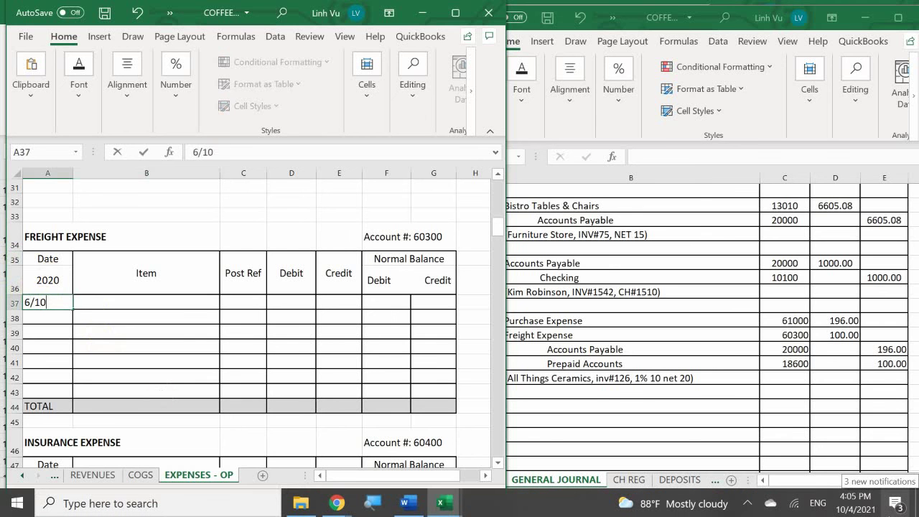
pyautogui.press('Tab')
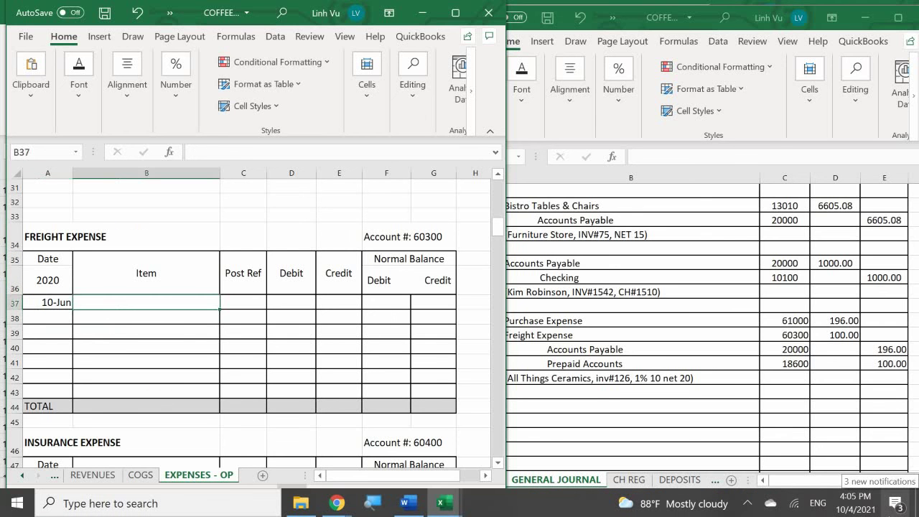
pyautogui.write('80')
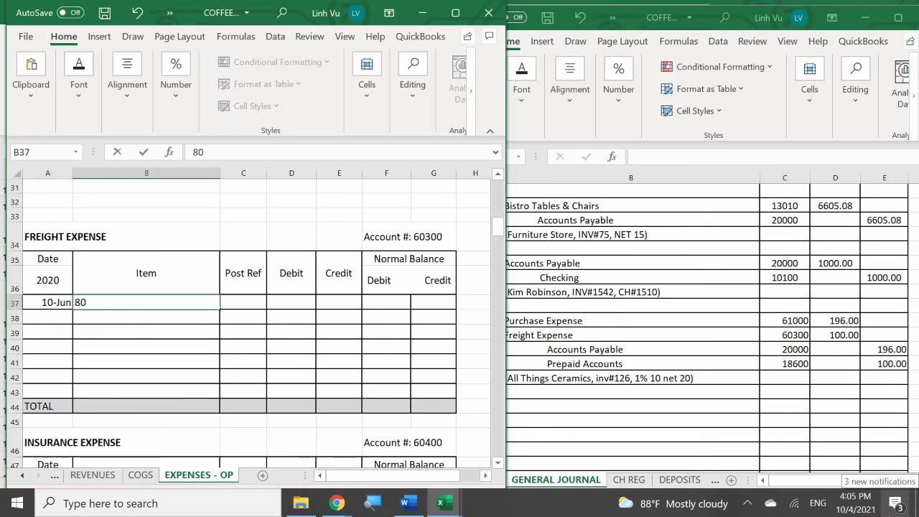
pyautogui.write(' C')
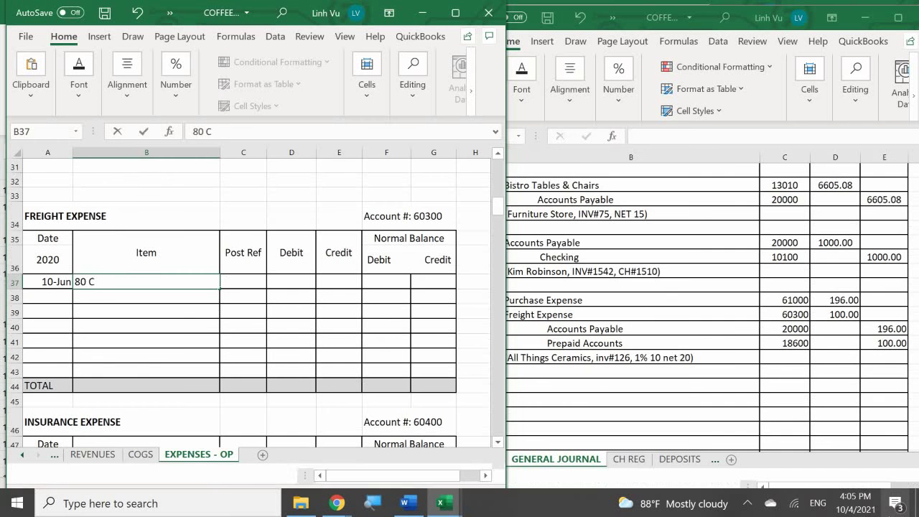
pyautogui.press('BackSpace')
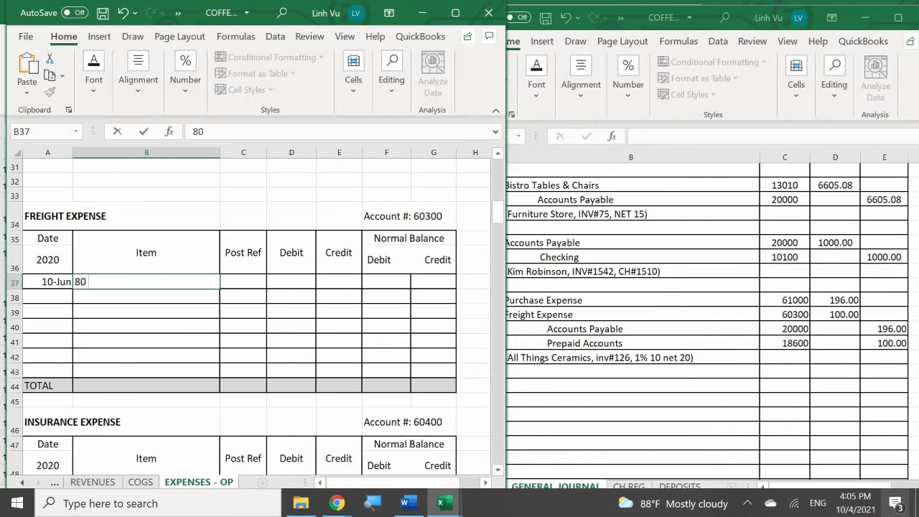
pyautogui.write('Mugs')
pyautogui.press('Tab')
# Step: Add post ref GJ3, a 100 debit, and balance formula =D37 in F37
pyautogui.write('GJ')
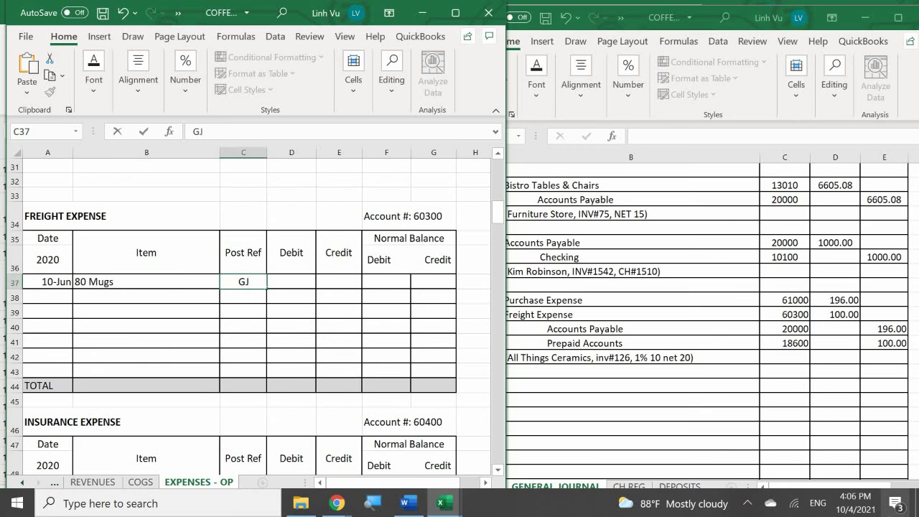
pyautogui.write('3')
pyautogui.press('Tab')
pyautogui.write('100')
pyautogui.press('Return')
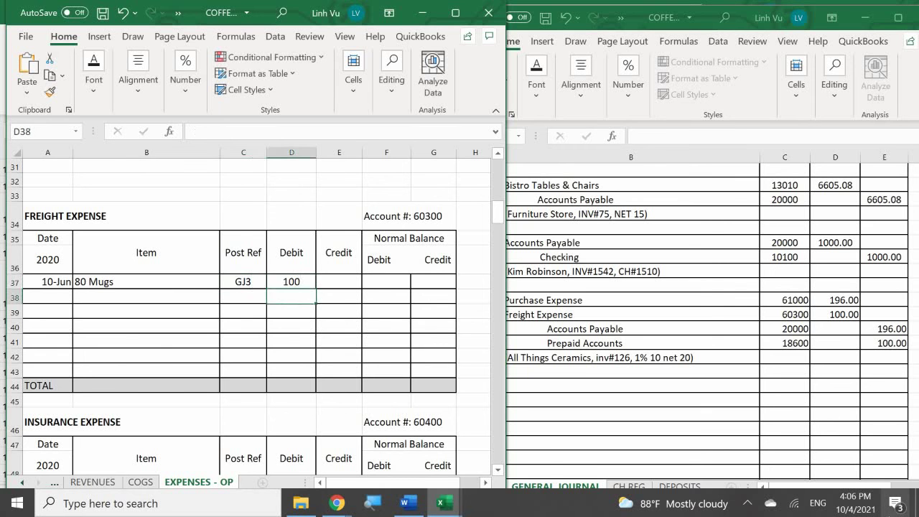
pyautogui.press('Right')
pyautogui.press('Right')
pyautogui.press('Up')
pyautogui.write('=')
pyautogui.press('Left')
pyautogui.press('Left')
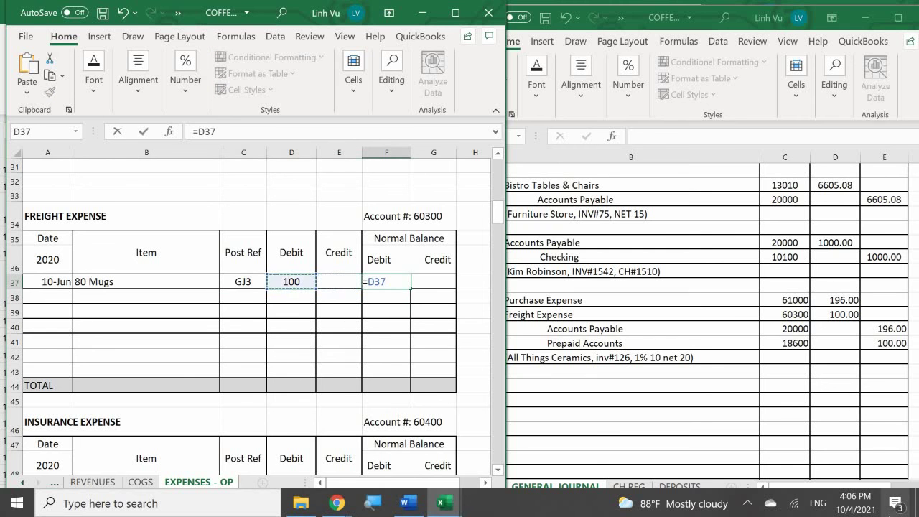
pyautogui.press('Return')
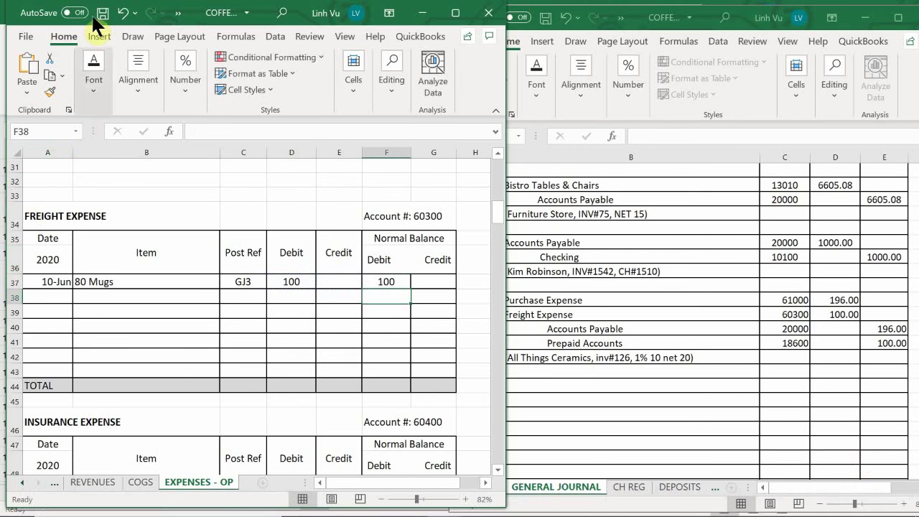
# Step: Format the Freight Expense amounts with Comma Style, showing 100.00
pyautogui.moveTo(291, 281); pyautogui.dragTo(446, 385)
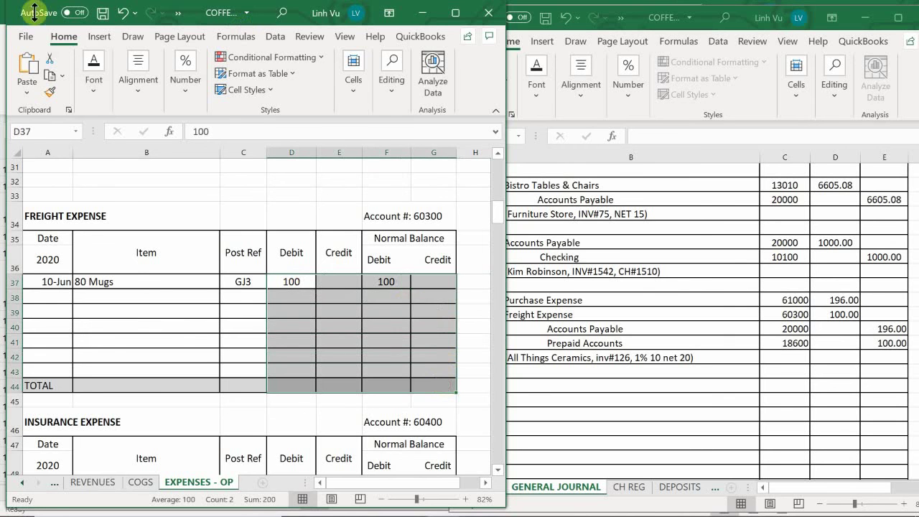
pyautogui.click(194, 94)
pyautogui.click(221, 154)
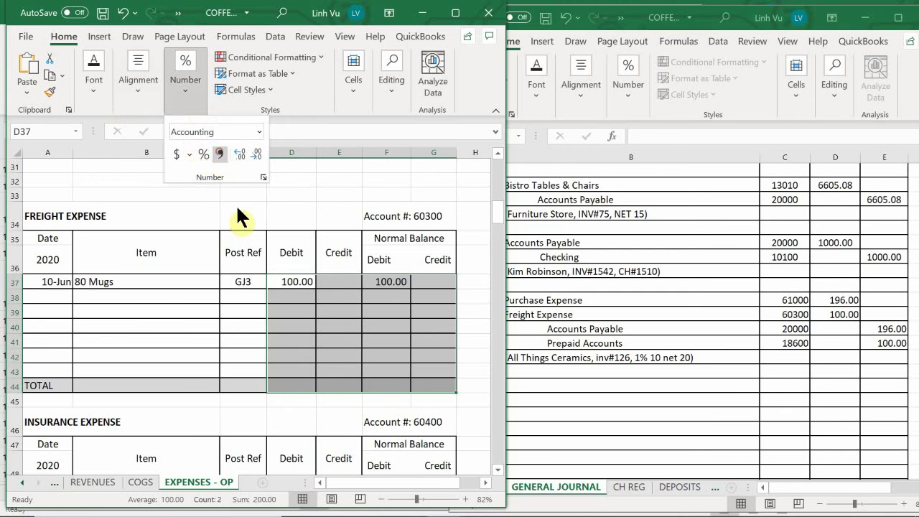
pyautogui.click(213, 310)
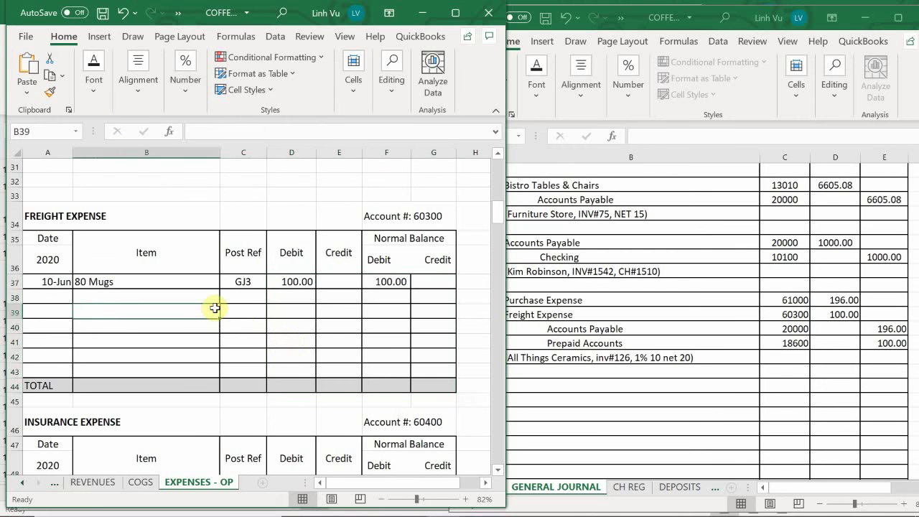
pyautogui.click(22, 482)
pyautogui.click(22, 483)
pyautogui.click(23, 482)
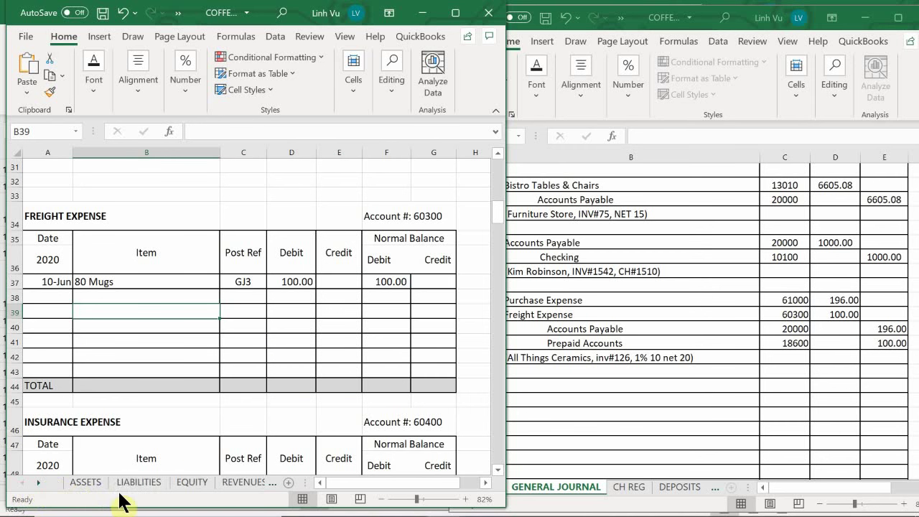
# Step: On the LIABILITIES sheet, start Accounts Payable row 12 with date 6/10 and item INV#126
pyautogui.click(143, 487)
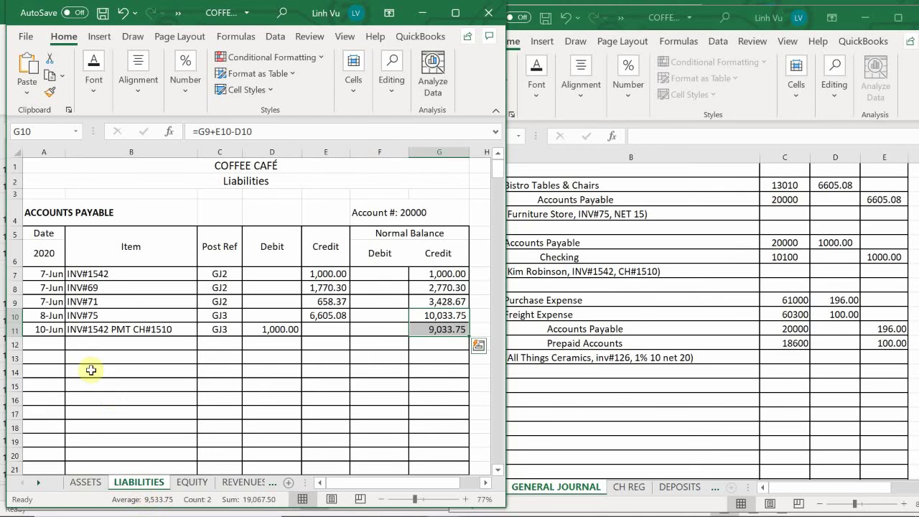
pyautogui.click(36, 345)
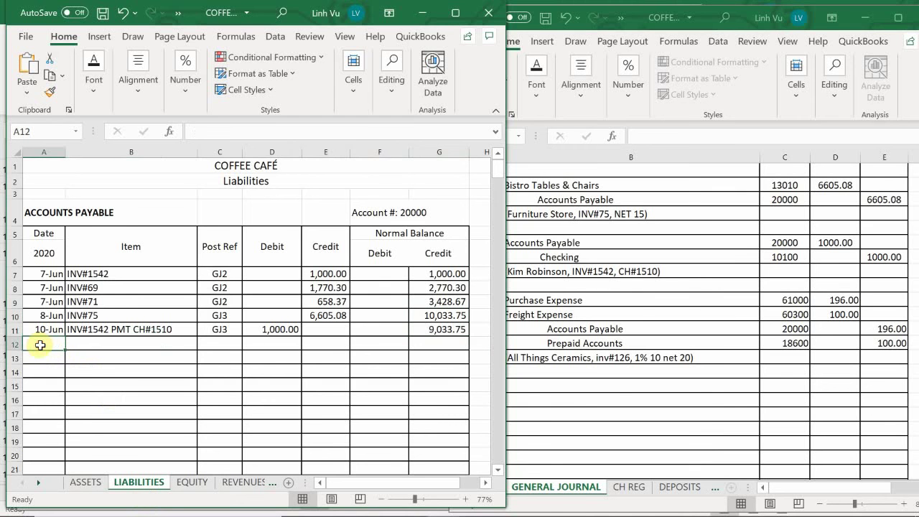
pyautogui.write('6')
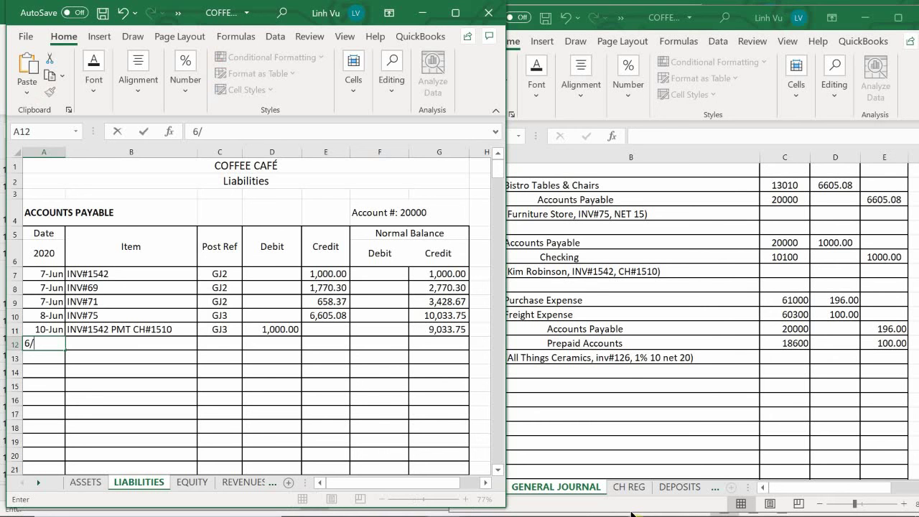
pyautogui.write('/10')
pyautogui.press('Tab')
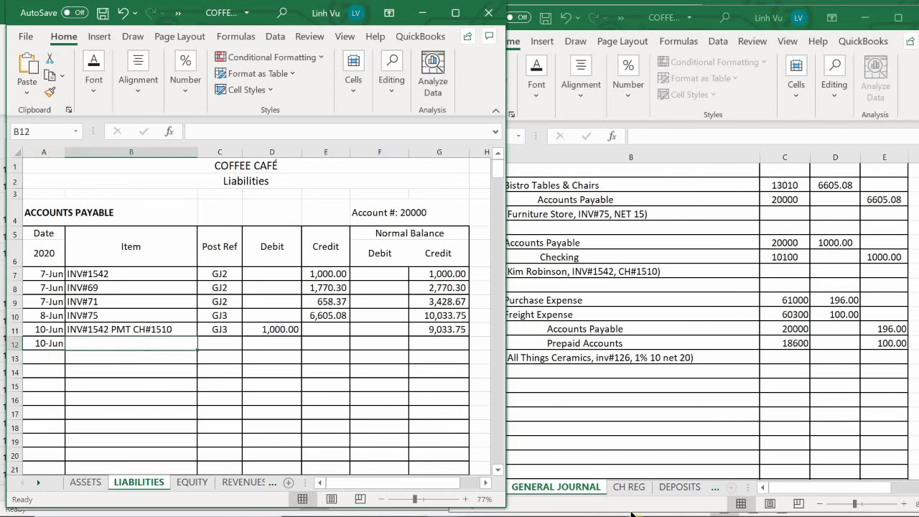
pyautogui.write('INV#1')
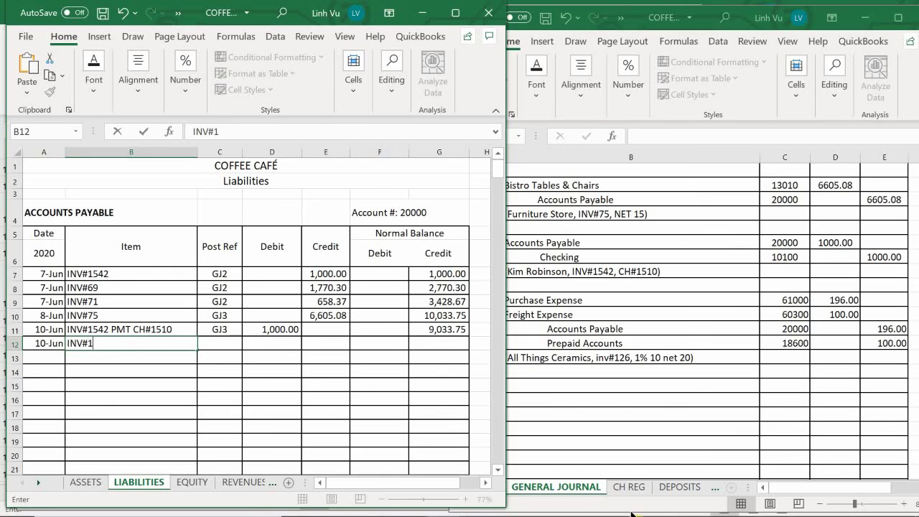
pyautogui.write('26')
pyautogui.press('Tab')
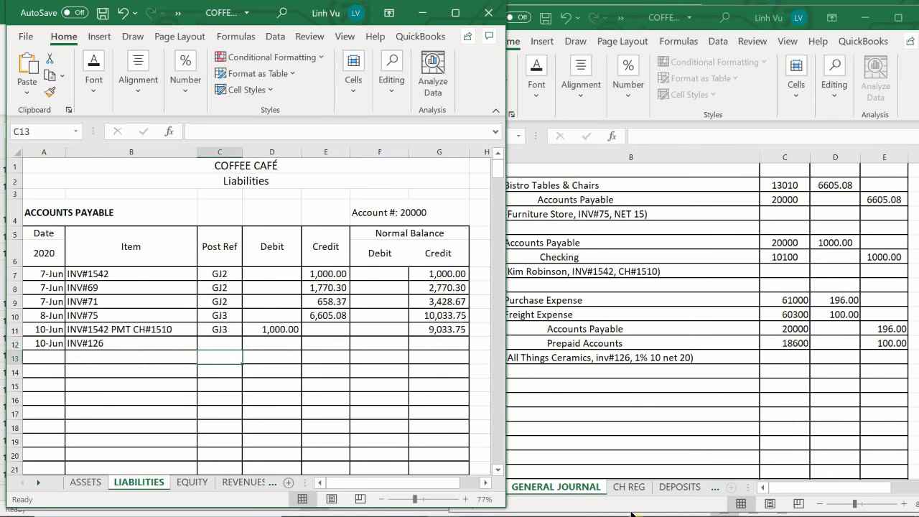
# Step: Add post ref GJ3 and a 196 credit, and copy G11's balance formula to G12 (9,229.75)
pyautogui.write('GJ3')
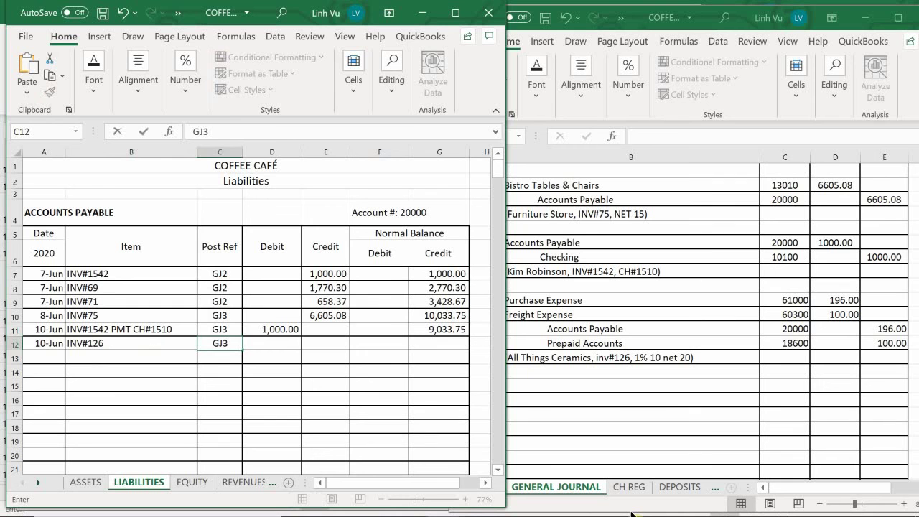
pyautogui.press('Tab')
pyautogui.press('Up')
pyautogui.press('Right')
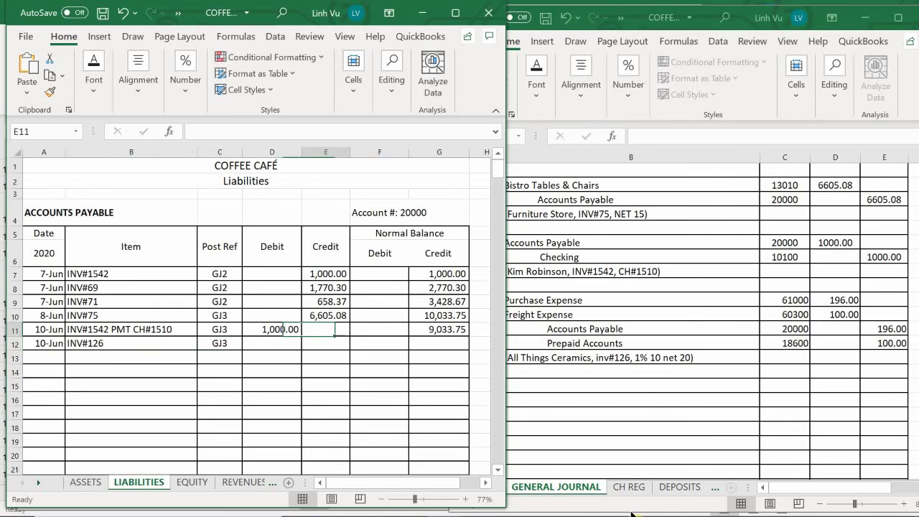
pyautogui.press('Down')
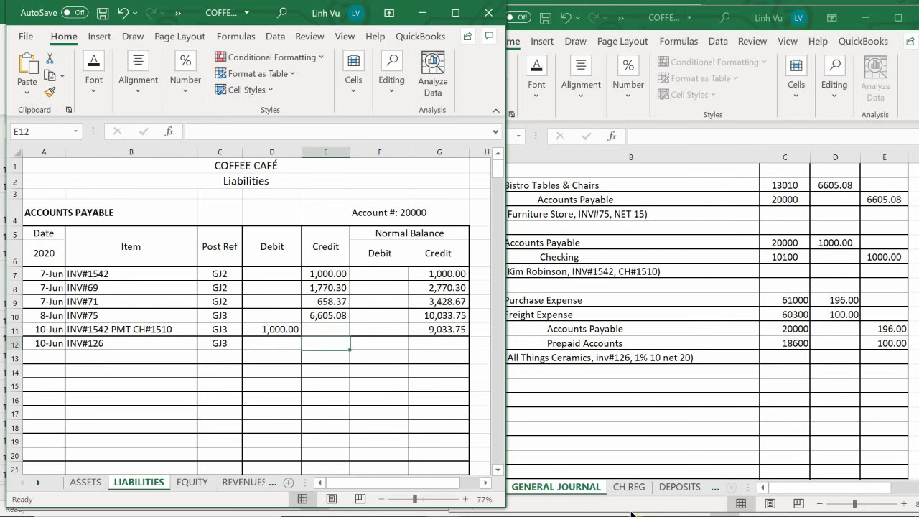
pyautogui.write('196')
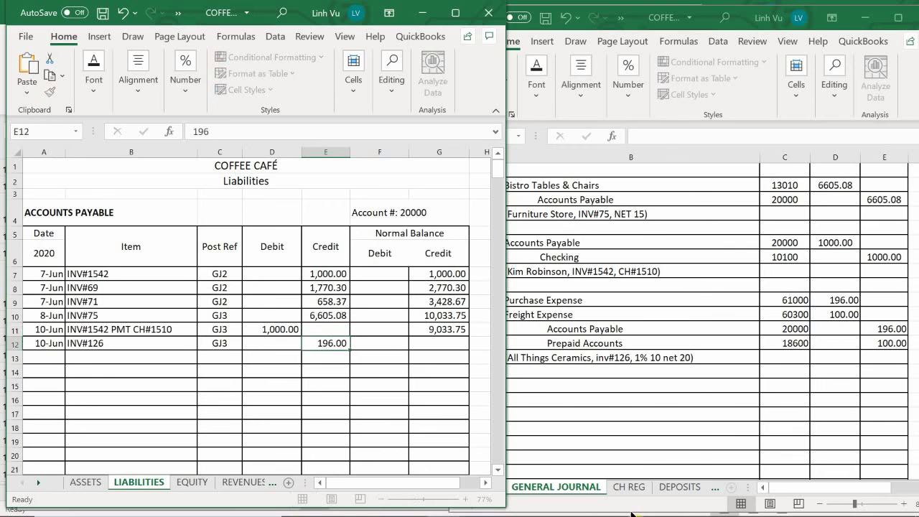
pyautogui.press('Return')
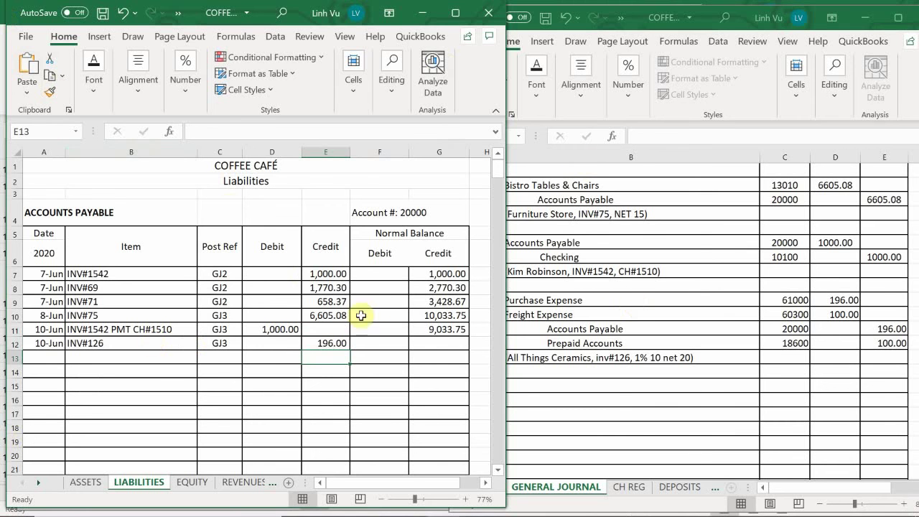
pyautogui.click(451, 330)
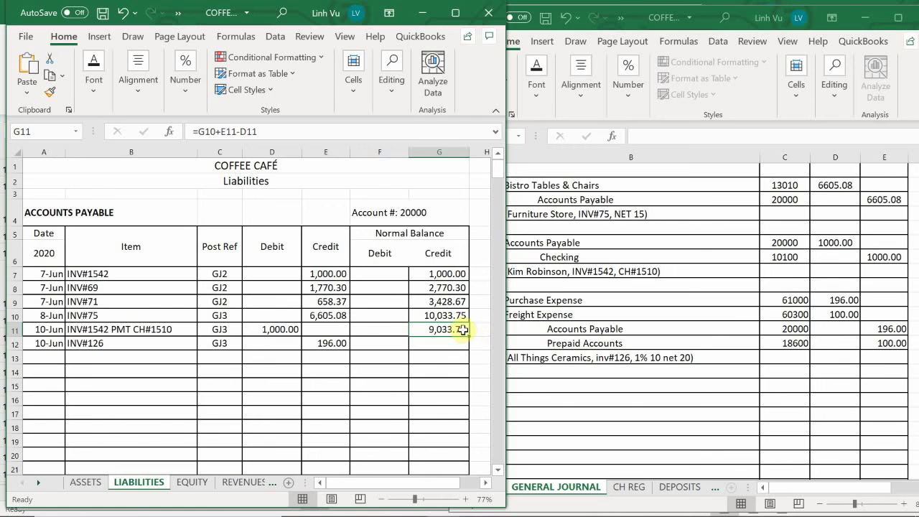
pyautogui.moveTo(470, 335); pyautogui.dragTo(470, 351)
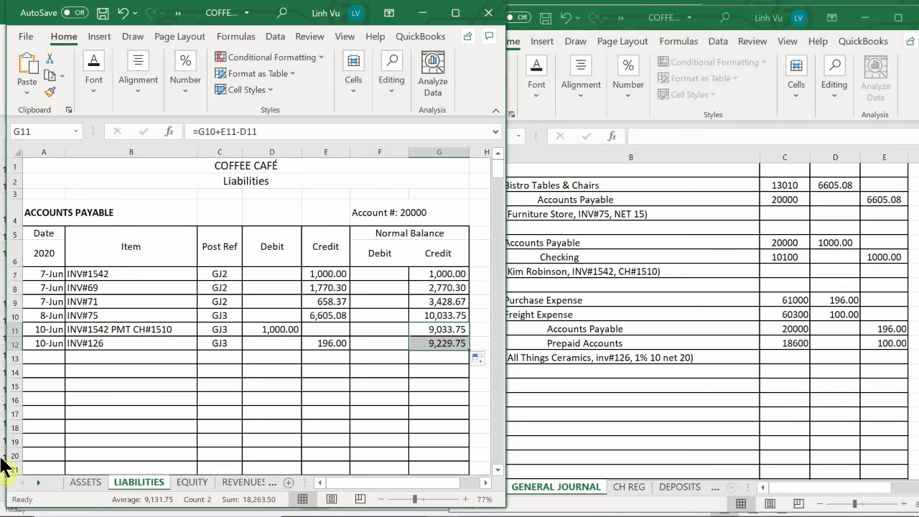
# Step: On the ASSETS sheet, scroll to the Prepaid Accounts ledger (18600) near row 510
pyautogui.click(86, 483)
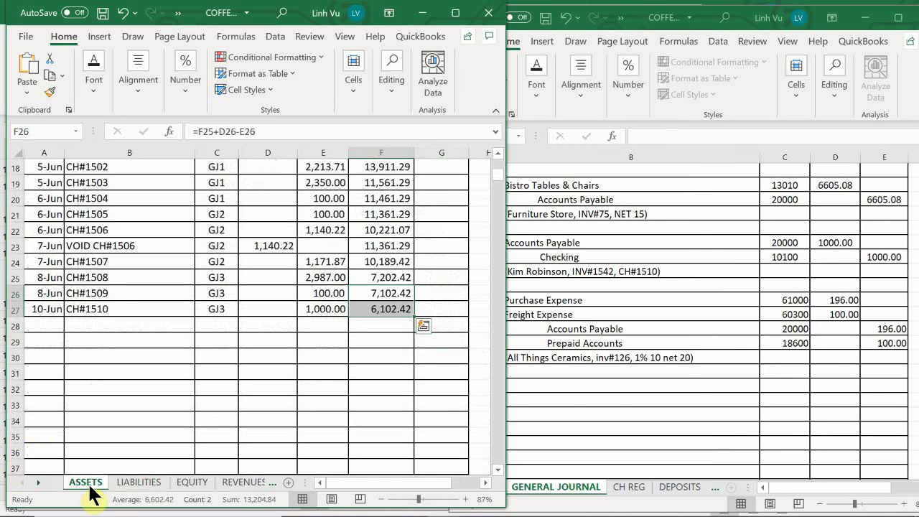
pyautogui.click(97, 336)
pyautogui.scroll(-5, 97, 334)
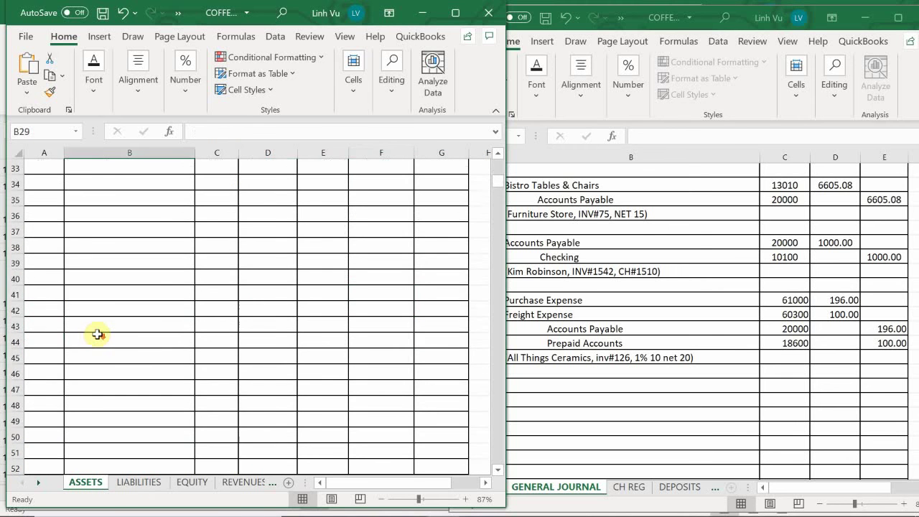
pyautogui.scroll(-20, 98, 334)
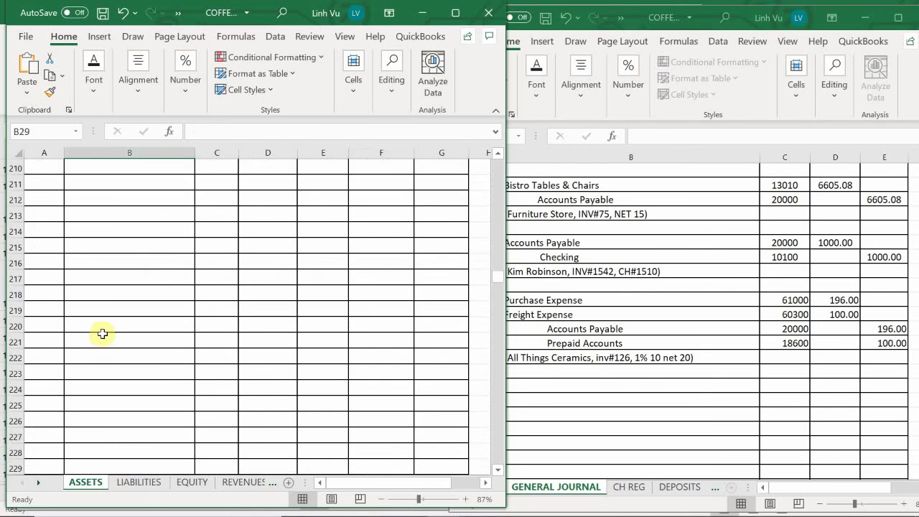
pyautogui.scroll(-20, 102, 333)
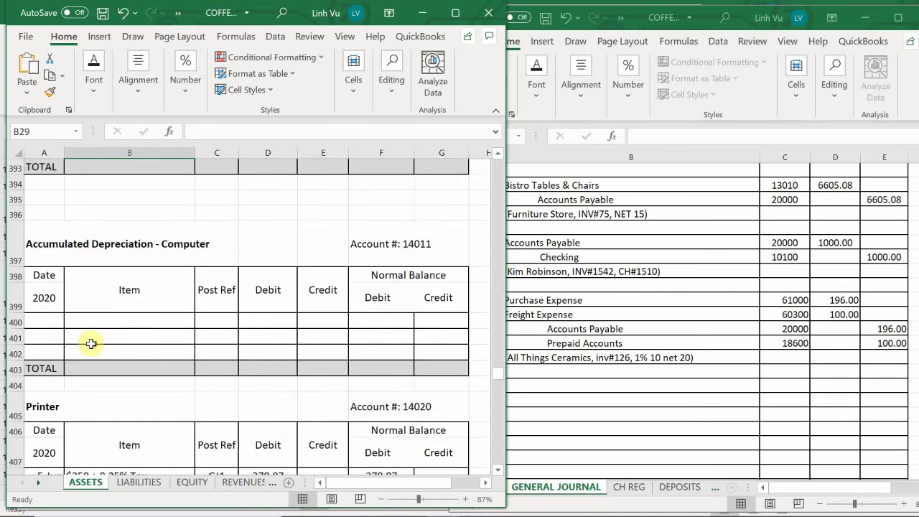
pyautogui.scroll(-20, 91, 344)
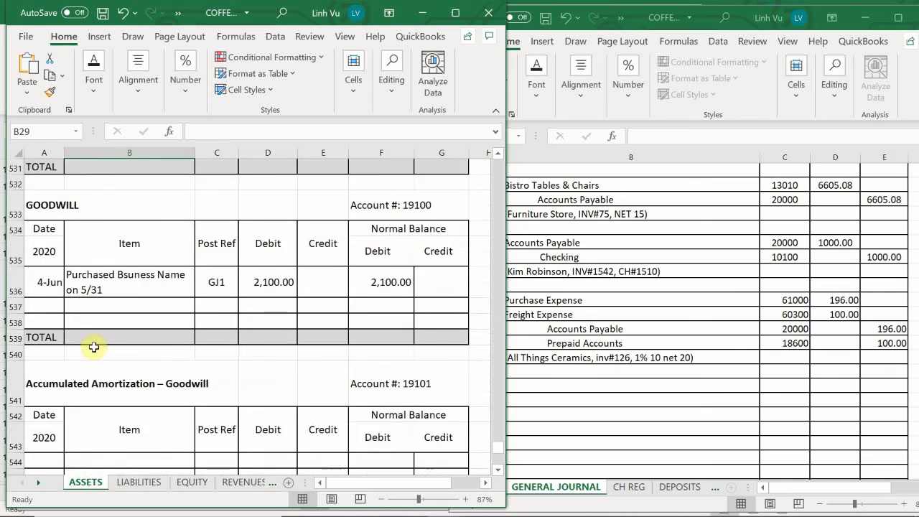
pyautogui.scroll(-13, 94, 347)
pyautogui.scroll(16, 93, 346)
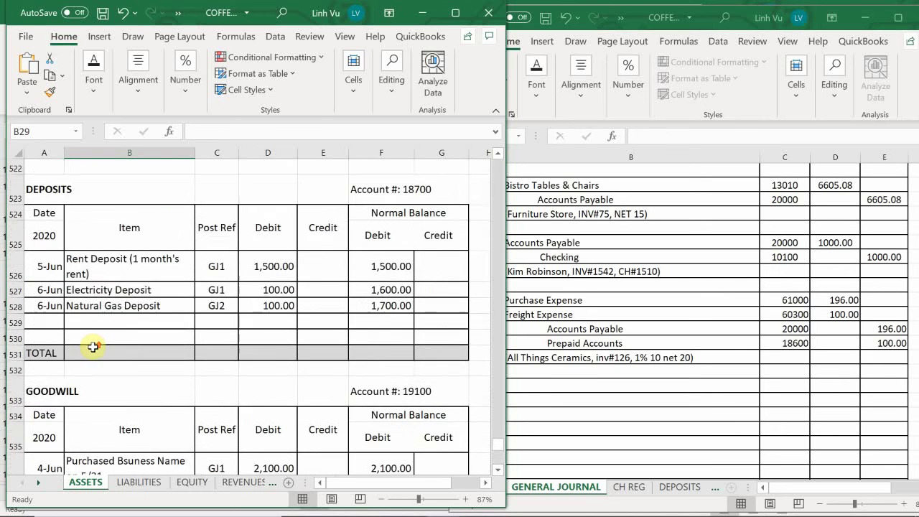
pyautogui.scroll(12, 94, 346)
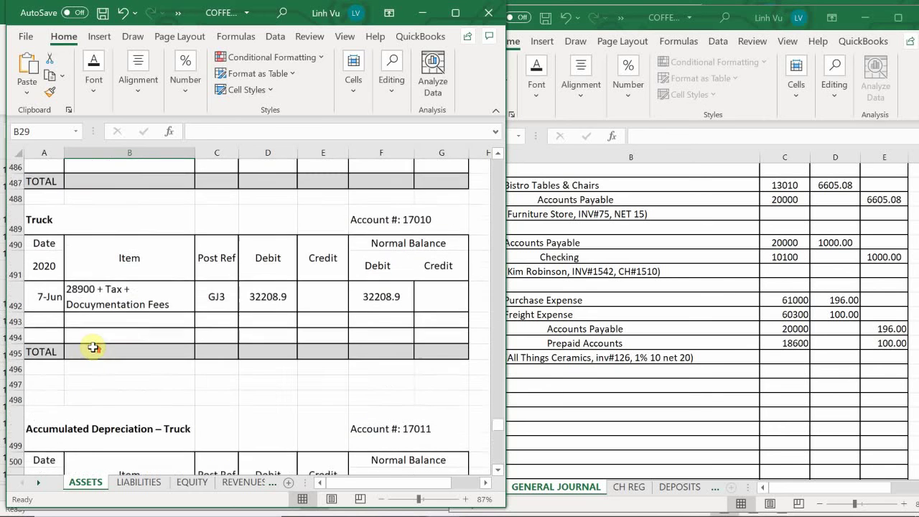
pyautogui.scroll(5, 93, 346)
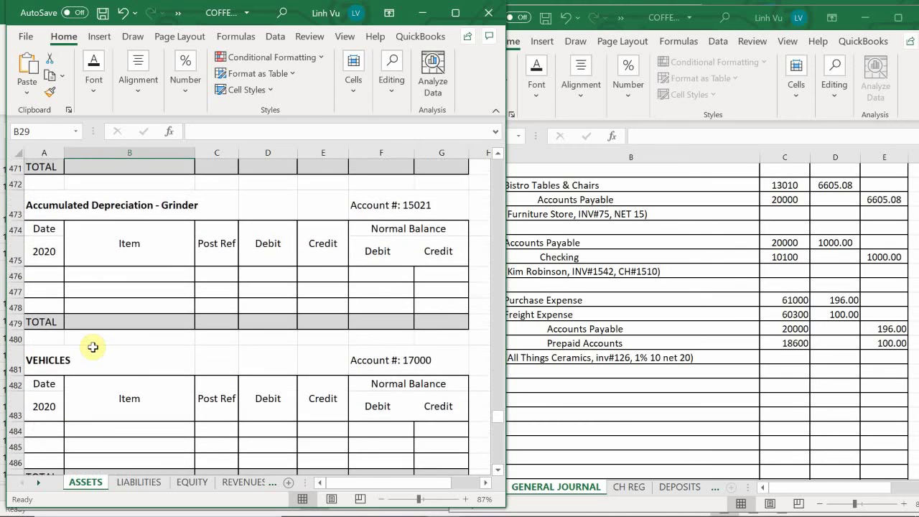
pyautogui.scroll(-9, 93, 347)
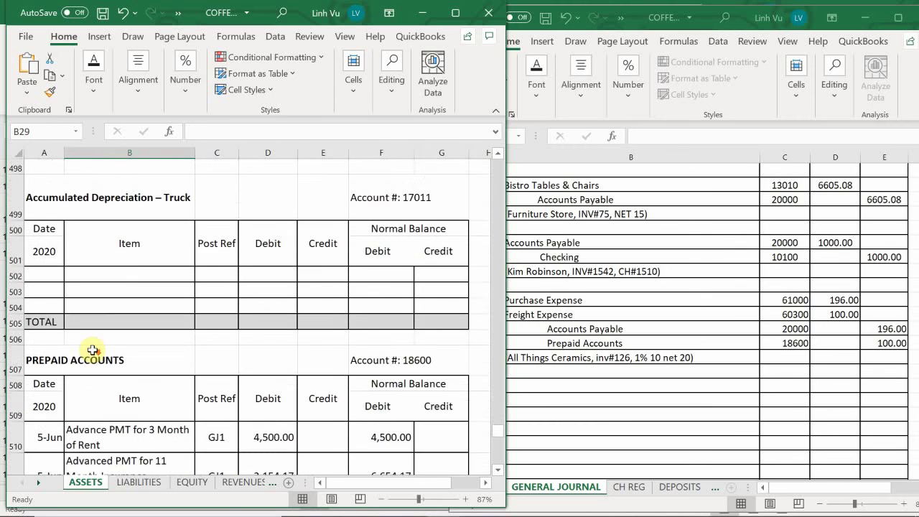
pyautogui.scroll(-3, 93, 349)
pyautogui.scroll(-1, 93, 349)
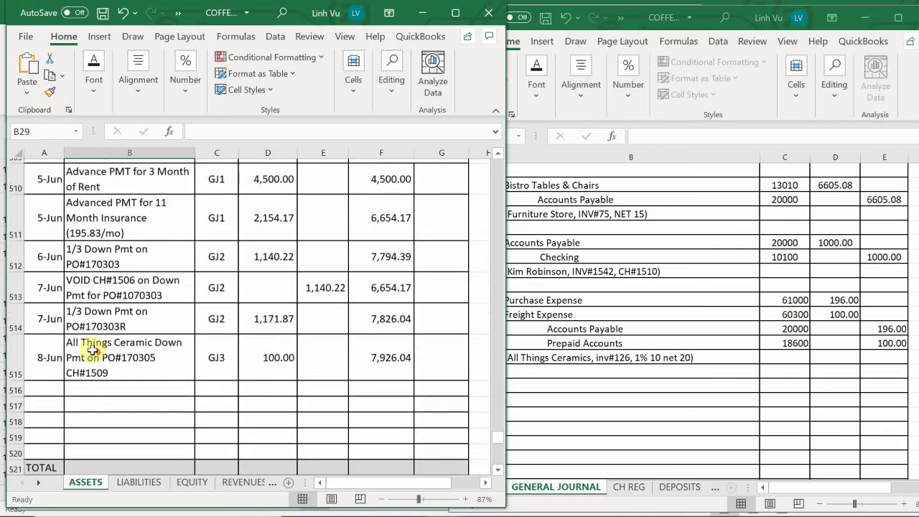
pyautogui.scroll(-1, 93, 349)
pyautogui.scroll(1, 76, 348)
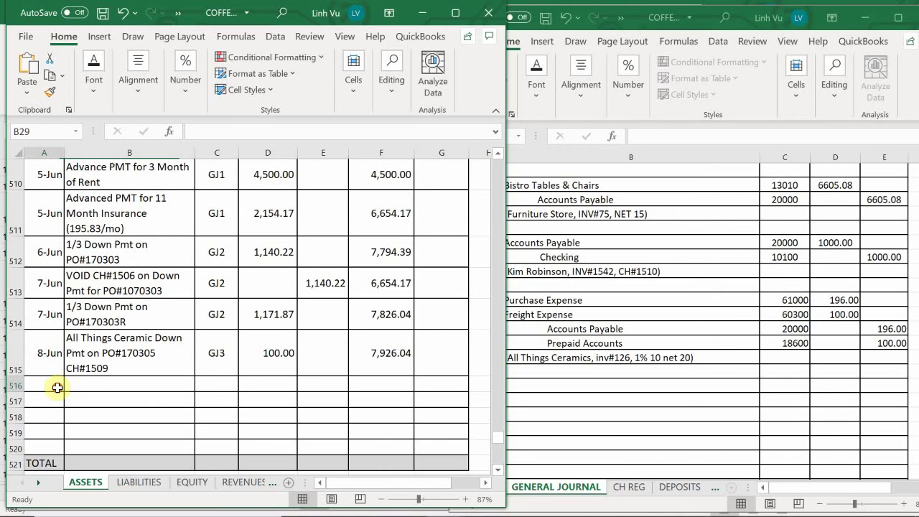
# Step: In row 516, enter date 6/10 and description 'Apply Downpmt to INV#126'
pyautogui.click(57, 387)
pyautogui.write('6/')
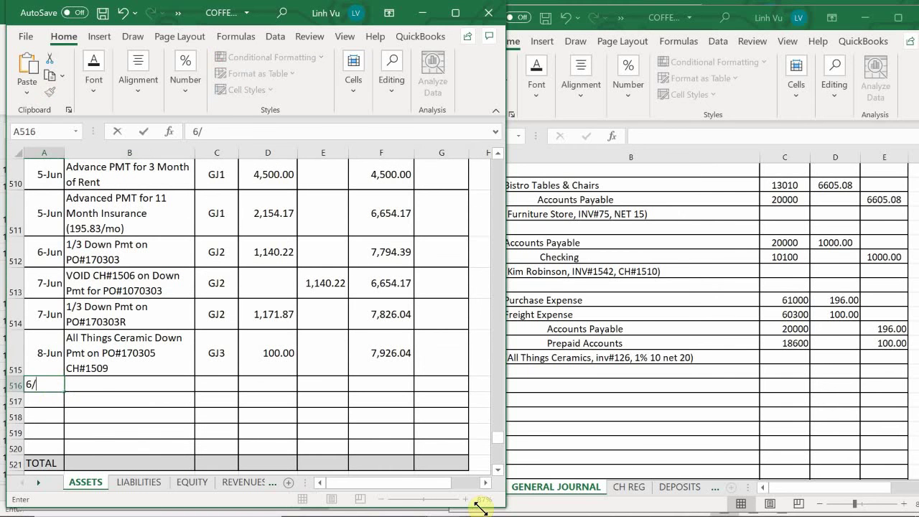
pyautogui.write('10-Jun')
pyautogui.press('Tab')
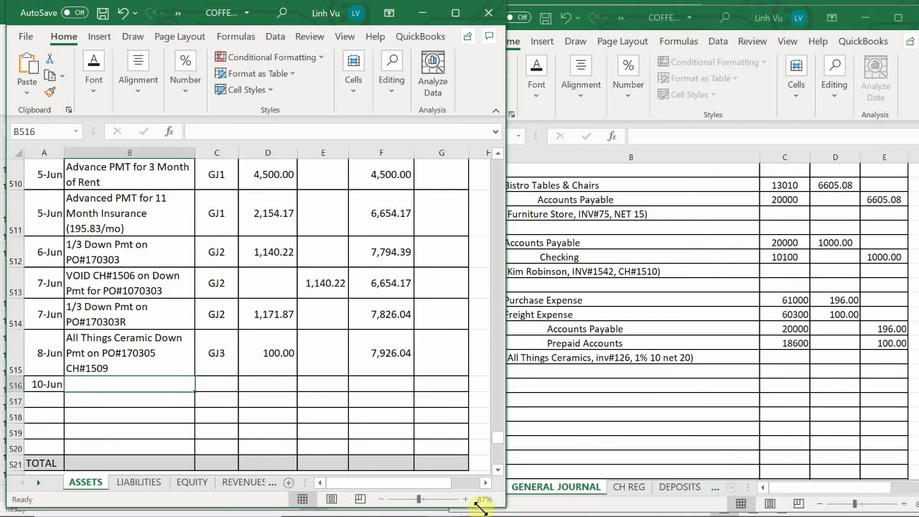
pyautogui.write('App')
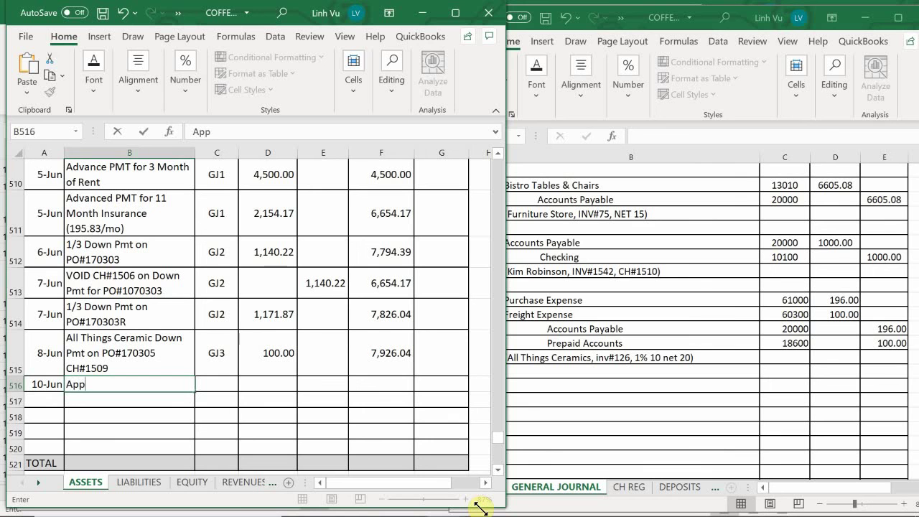
pyautogui.write('ly Downpm')
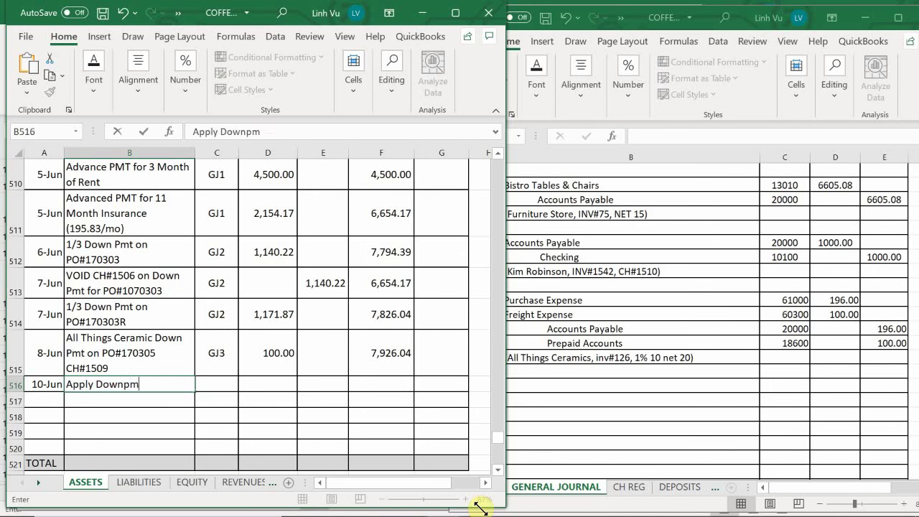
pyautogui.write('t to INV#126')
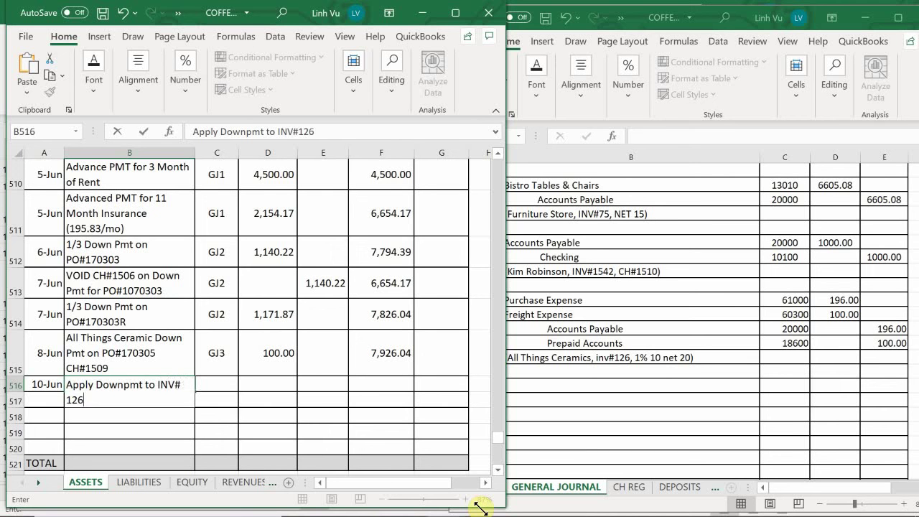
pyautogui.press('Return')
# Step: Enter post ref GJ3 in C516 and a 100 credit in E516
pyautogui.press('Right')
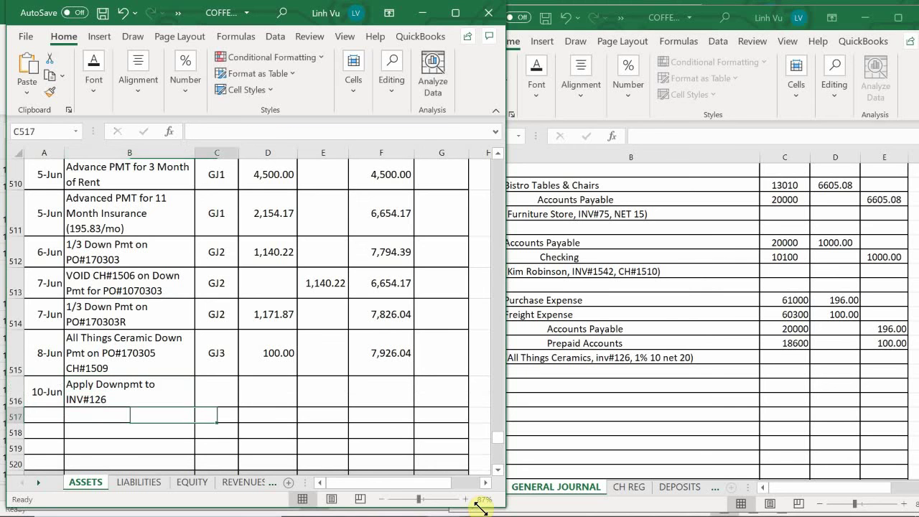
pyautogui.press('Up')
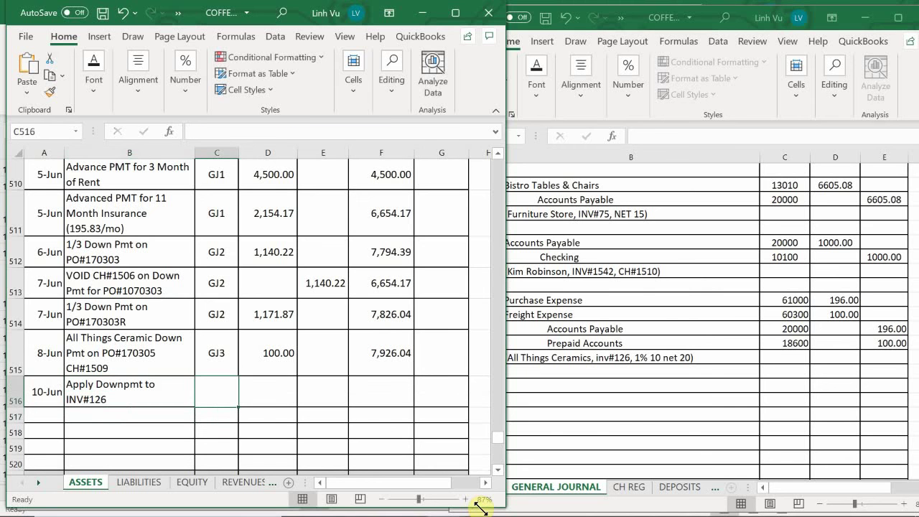
pyautogui.write('GJ3')
pyautogui.press('Return')
pyautogui.press('Right')
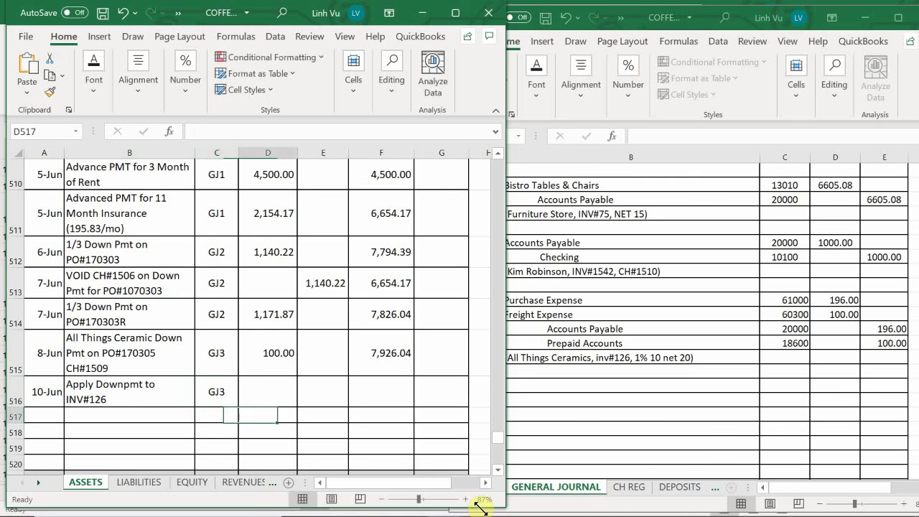
pyautogui.press('Up')
pyautogui.press('Right')
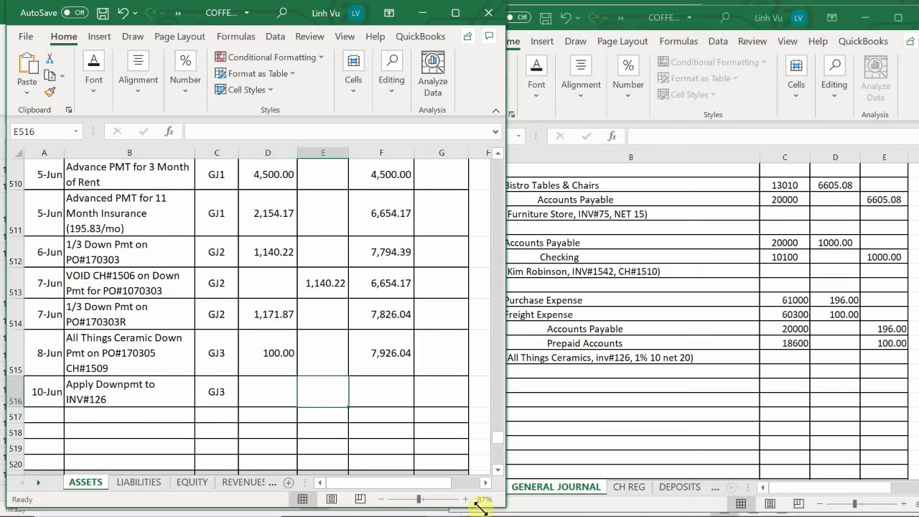
pyautogui.write('100')
pyautogui.press('Return')
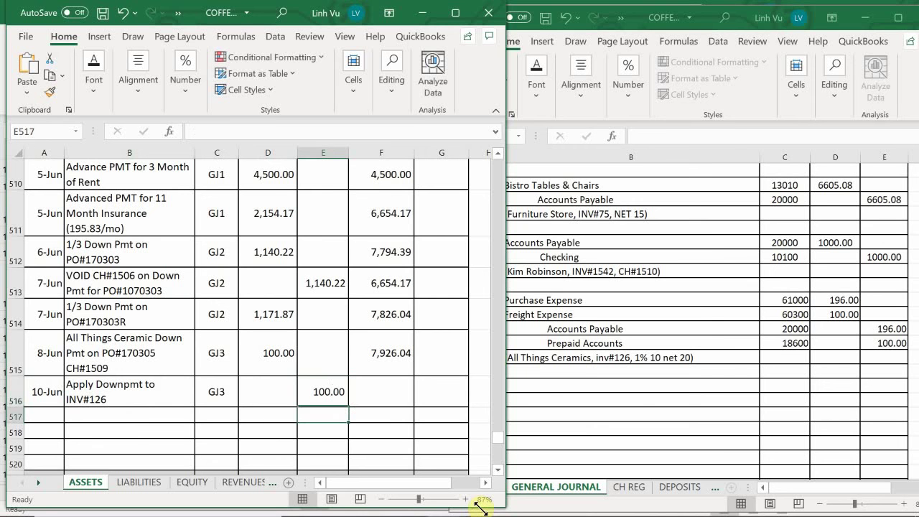
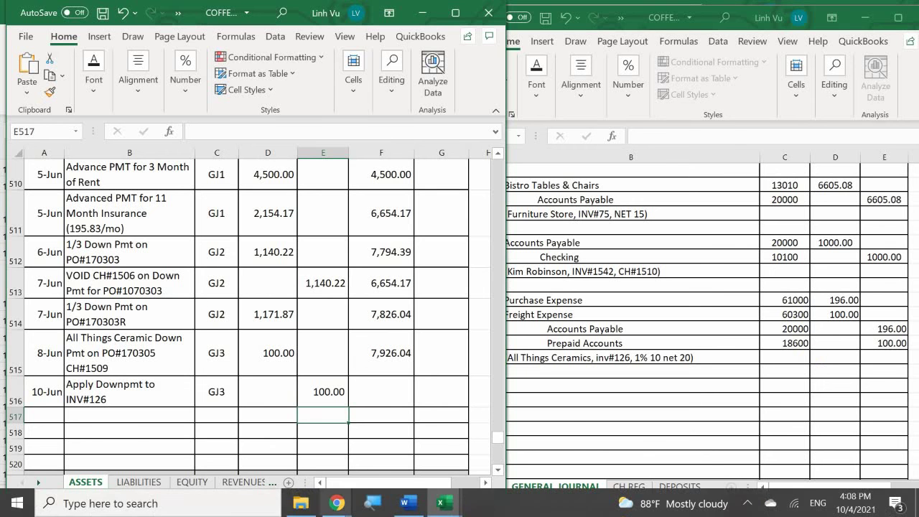
# Step: Fill the ASSETS running balance formula from F515 to F516 so the 10-Jun row shows 7,826.04
pyautogui.click(400, 350)
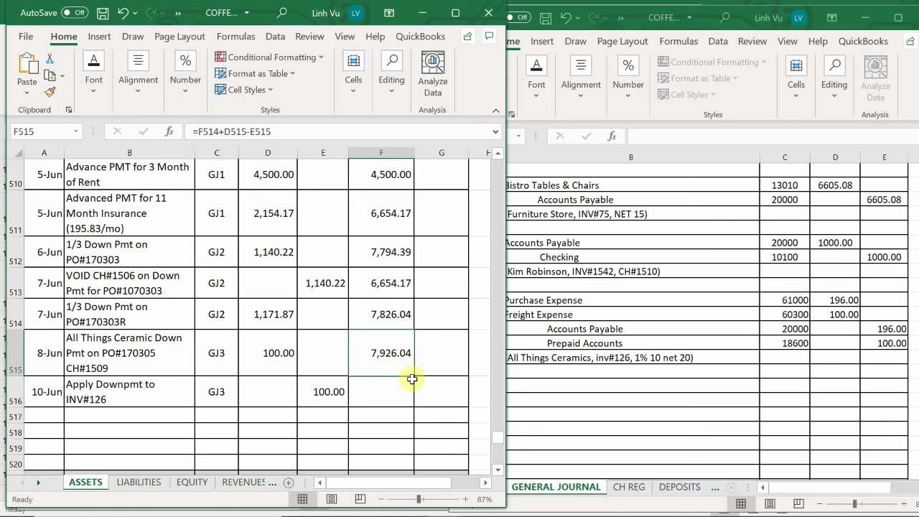
pyautogui.moveTo(409, 371); pyautogui.dragTo(416, 408)
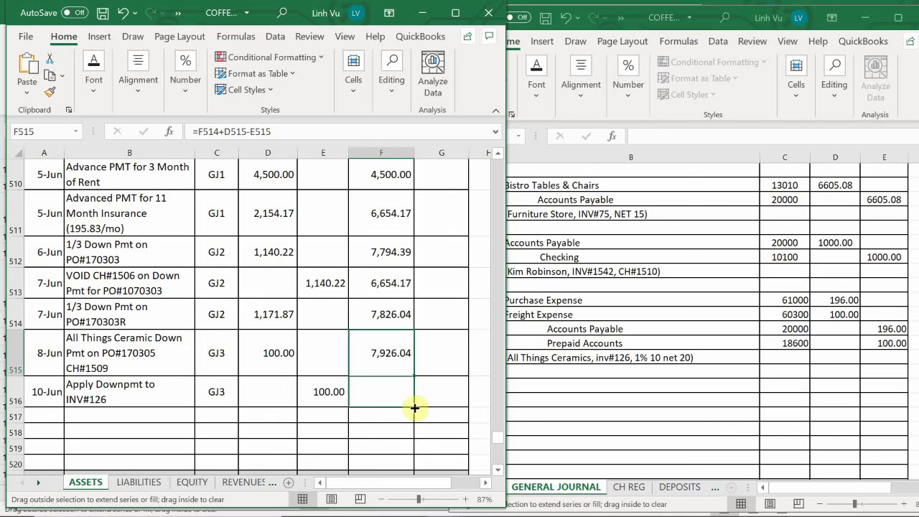
pyautogui.moveTo(415, 407); pyautogui.dragTo(415, 408)
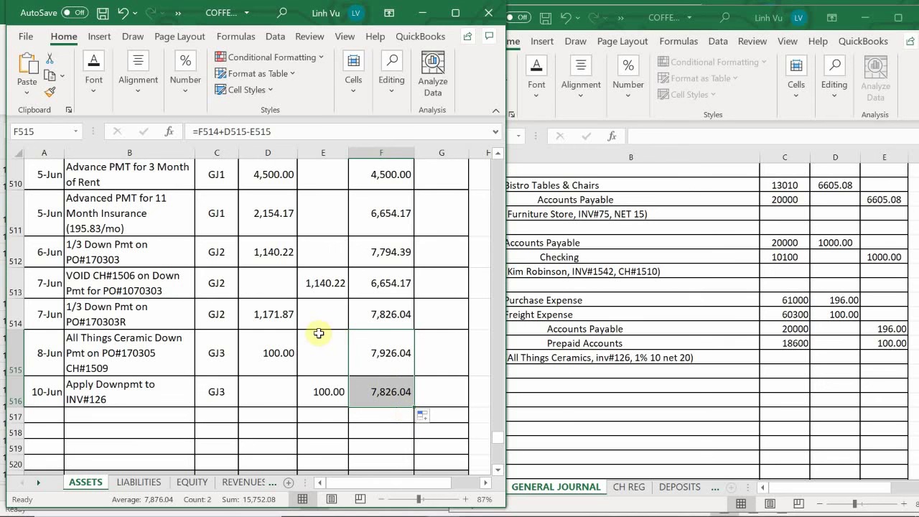
pyautogui.click(567, 415)
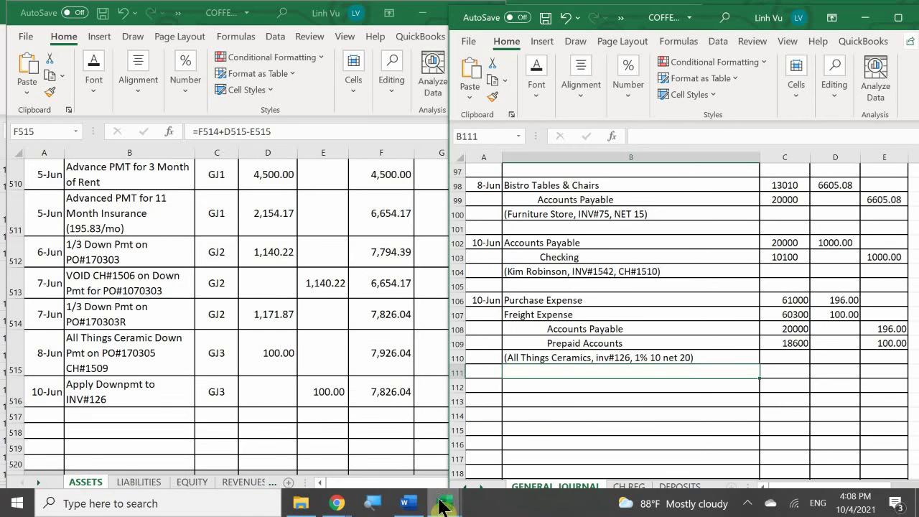
# Step: Switch to the Subsidiary Ledger workbook's VENDORS sheet
pyautogui.moveTo(440, 506)
pyautogui.moveTo(435, 443)
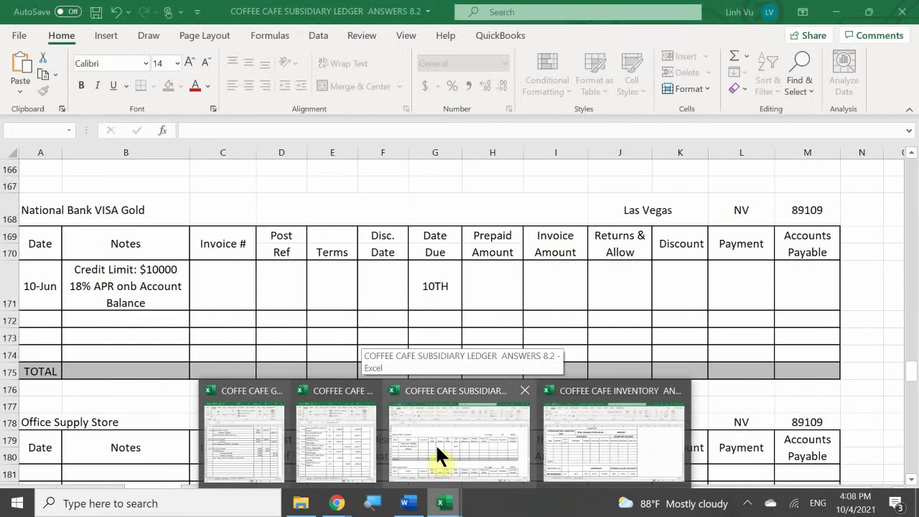
pyautogui.click(437, 445)
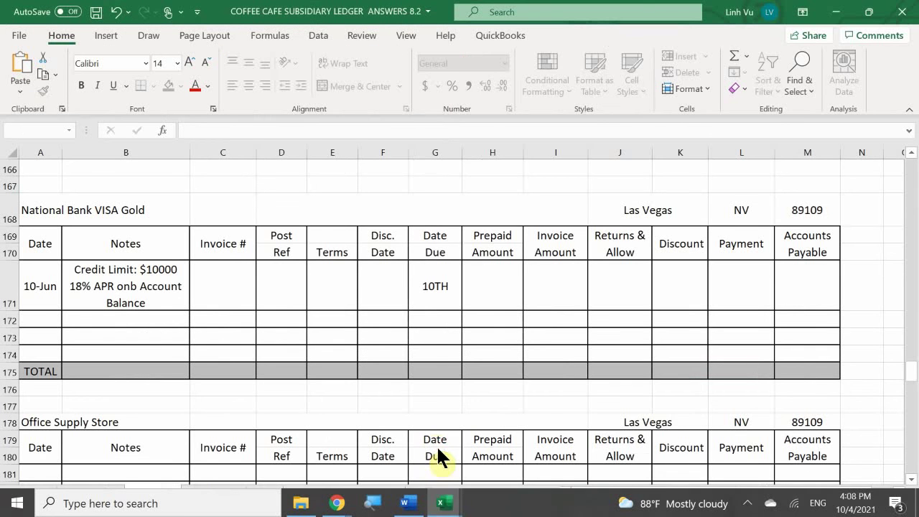
pyautogui.click(110, 312)
pyautogui.scroll(20, 100, 305)
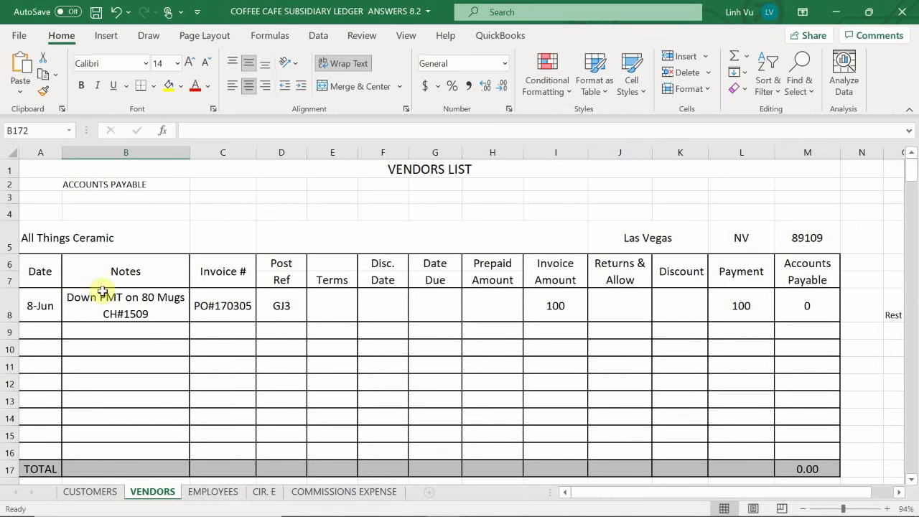
# Step: Enter 6/10 in A9 and the note 'Received 80 Coffee Mugs' in B9
pyautogui.click(37, 336)
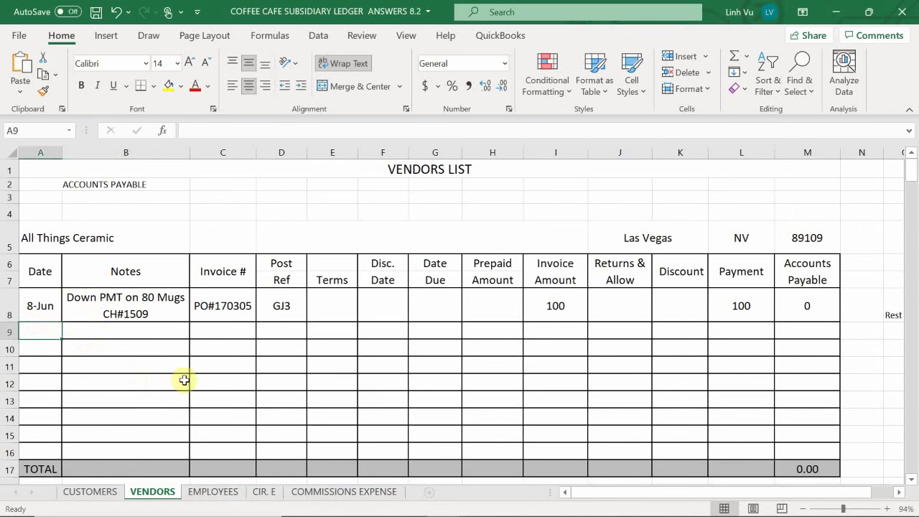
pyautogui.write('6/10')
pyautogui.press('Return')
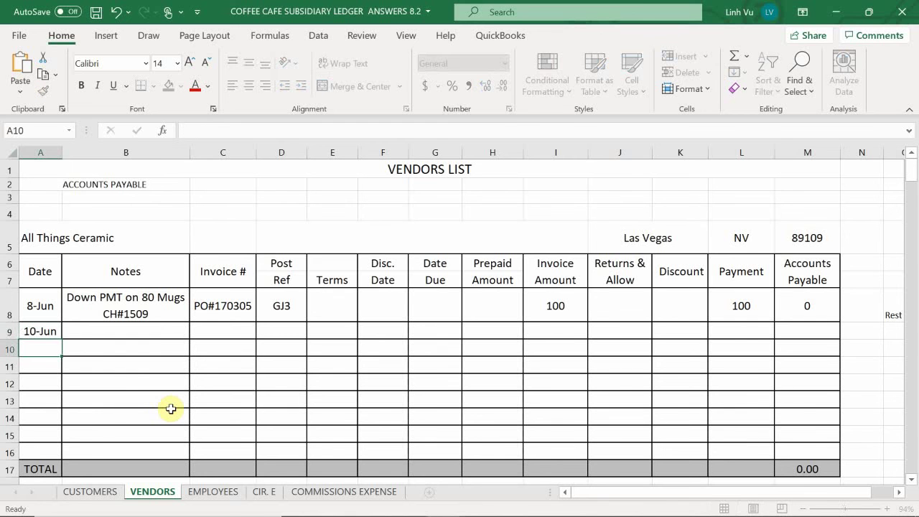
pyautogui.press('Right')
pyautogui.press('Up')
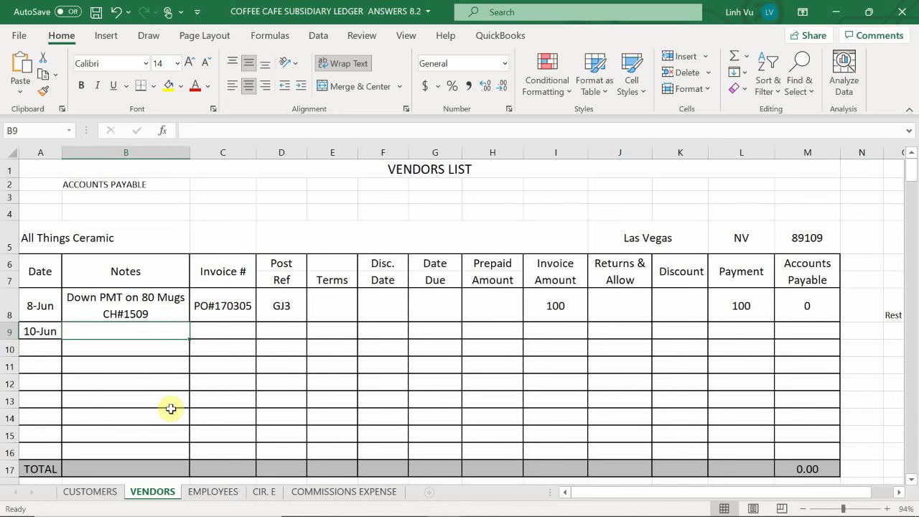
pyautogui.write('Received')
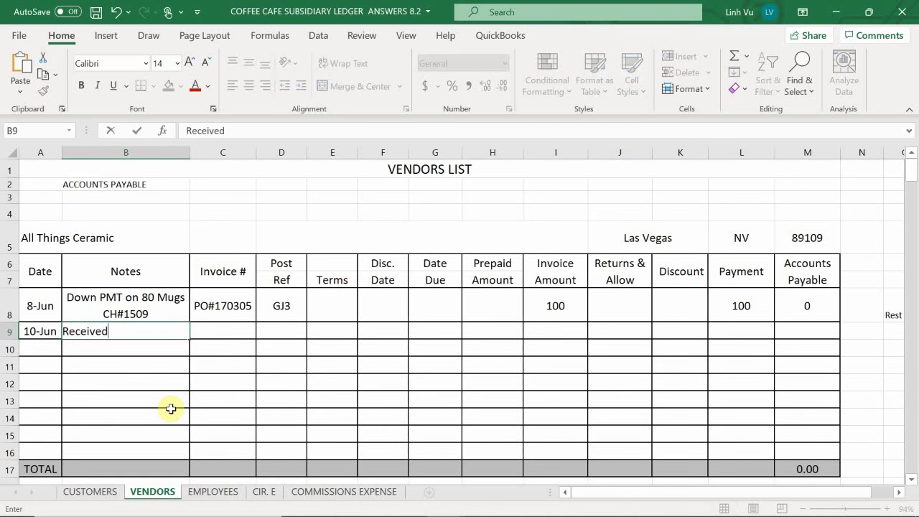
pyautogui.write(' 80 Coffee M')
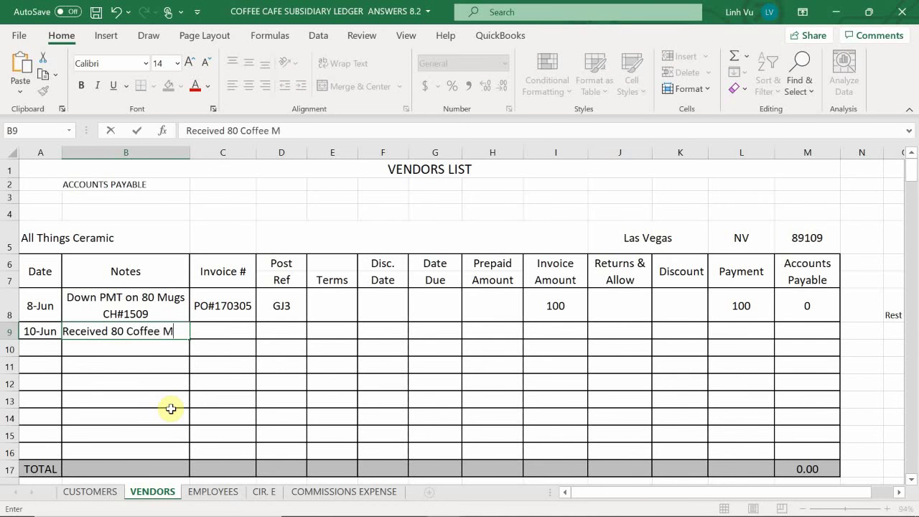
pyautogui.write('ugs')
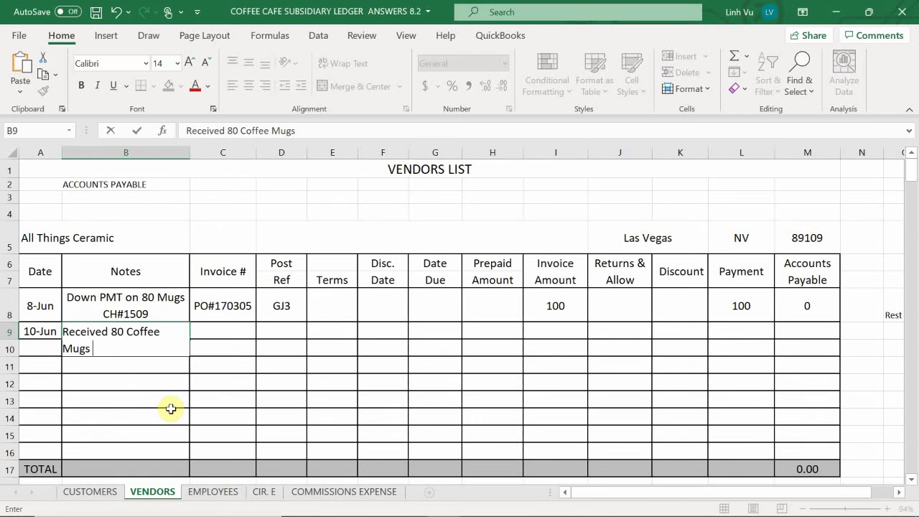
# Step: Record invoice number 126 in C9 and post reference GJ3 in D9
pyautogui.press('Return')
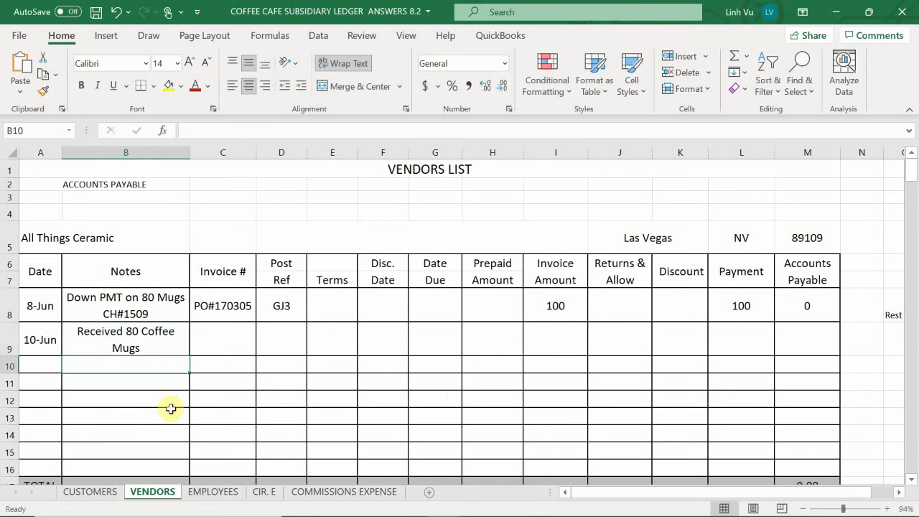
pyautogui.press('Up')
pyautogui.press('Right')
pyautogui.write('126')
pyautogui.press('Return')
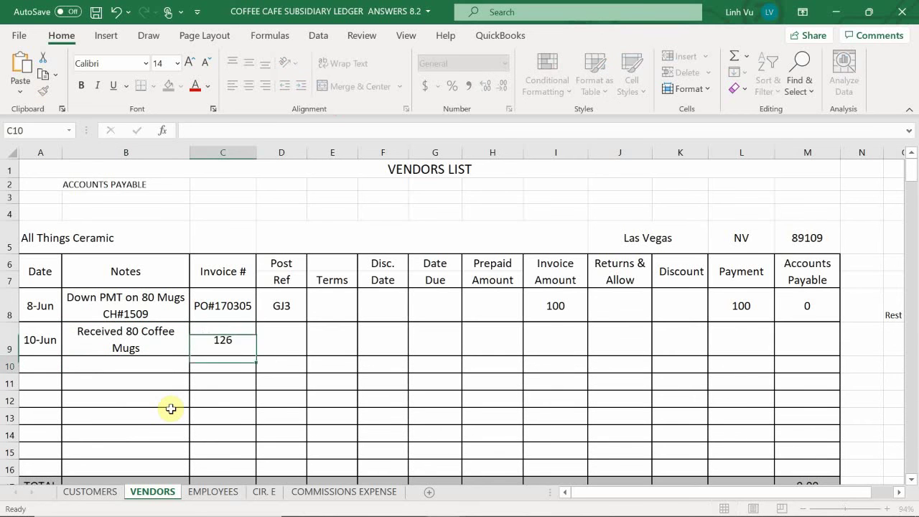
pyautogui.press('Right')
pyautogui.press('Up')
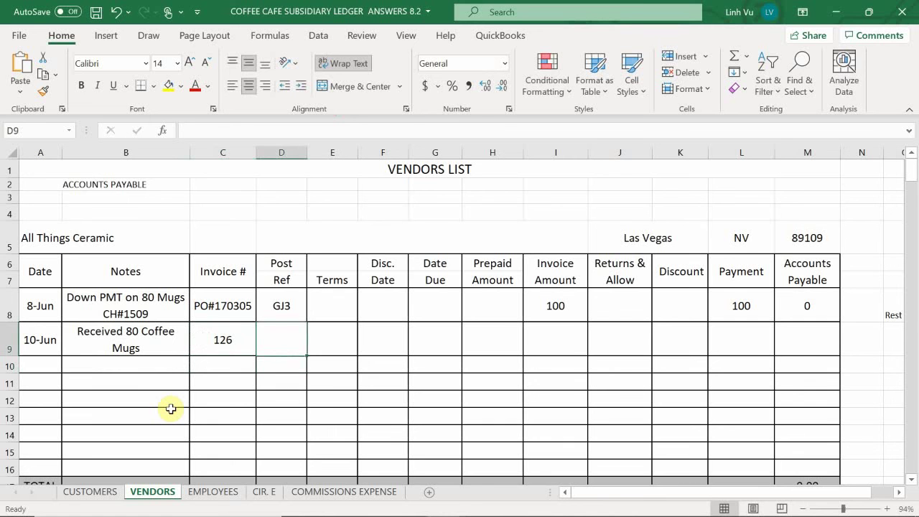
pyautogui.write('GJ3')
pyautogui.press('Return')
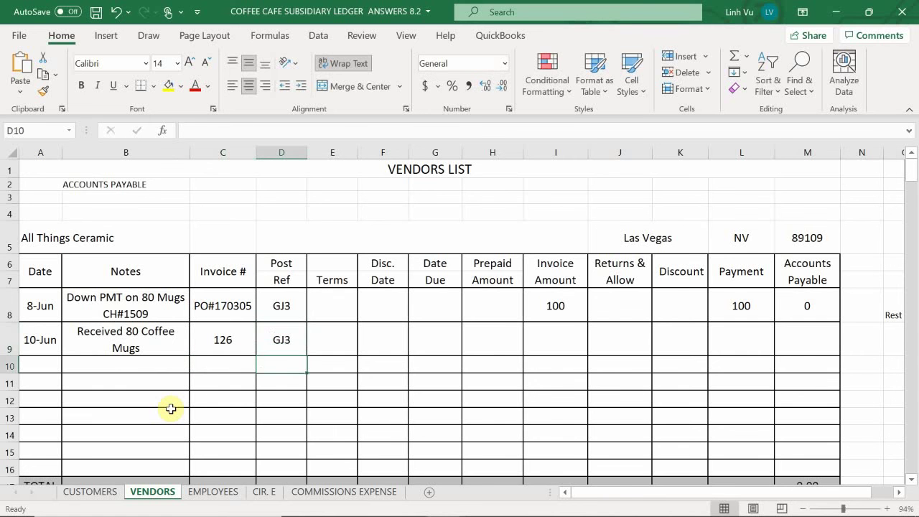
# Step: Enter terms '1% 10 NET 20' in E9 and begin the Disc. Date formula referencing A9
pyautogui.press('Right')
pyautogui.press('Up')
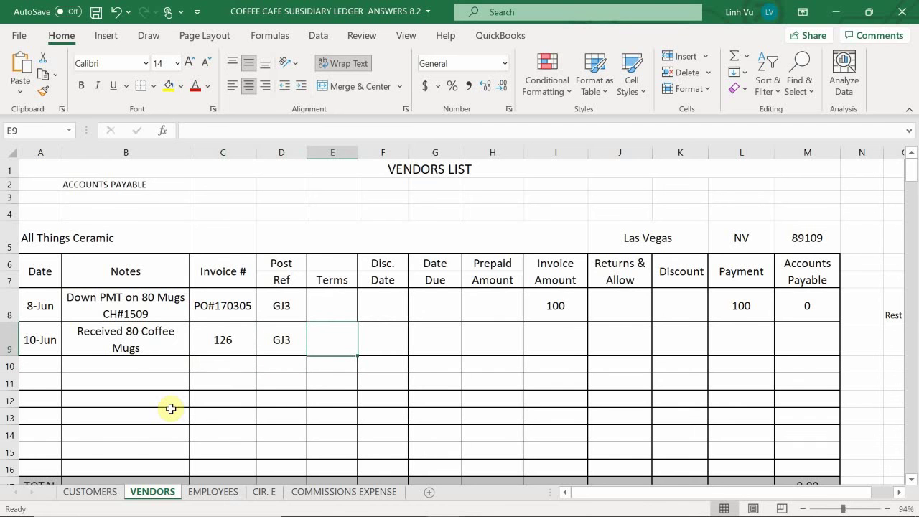
pyautogui.write('1%')
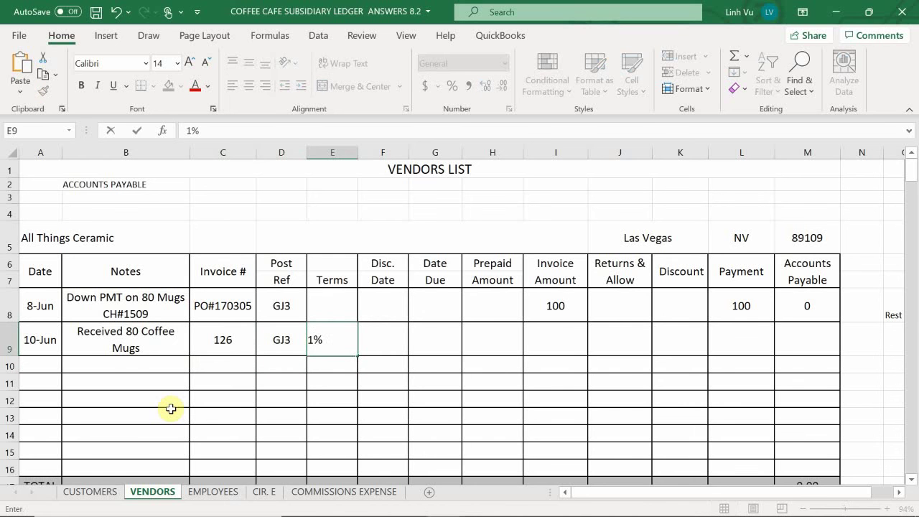
pyautogui.write(' 10 ne')
pyautogui.press('BackSpace')
pyautogui.press('BackSpace')
pyautogui.write('NET')
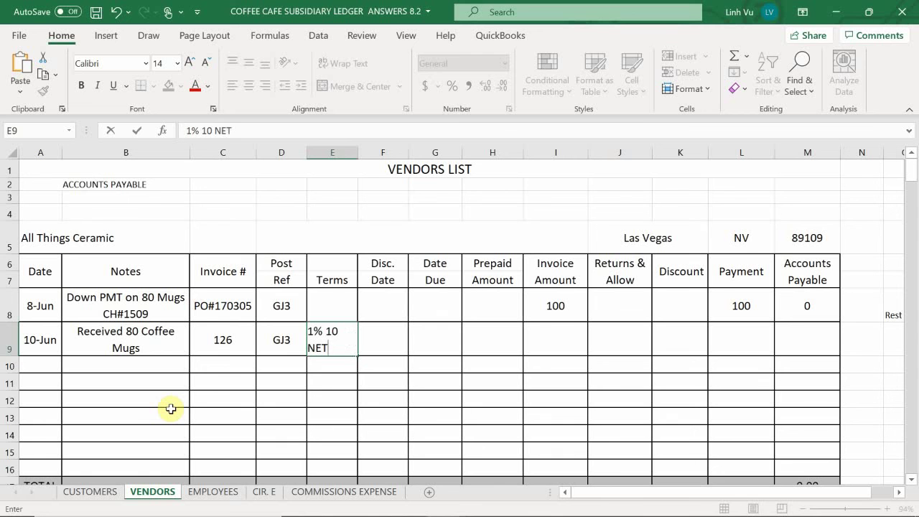
pyautogui.write(' 20')
pyautogui.press('Return')
pyautogui.press('Right')
pyautogui.press('Up')
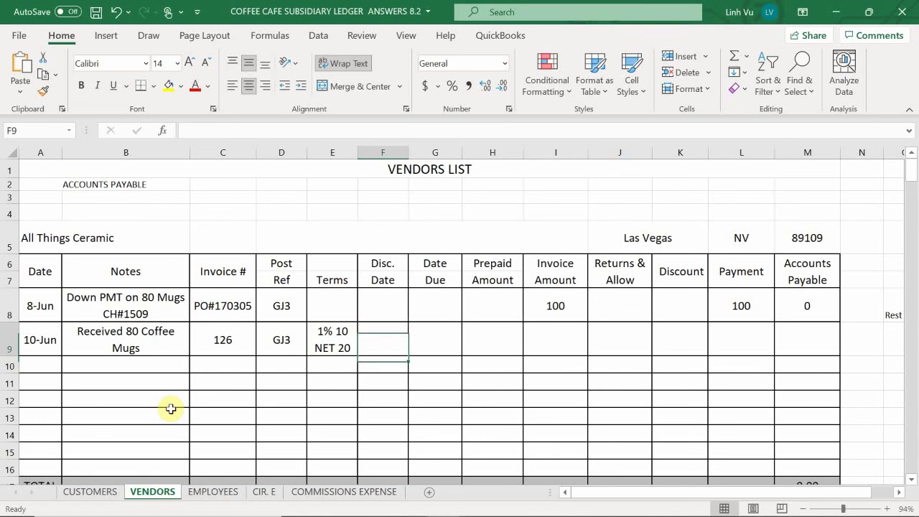
pyautogui.write('=')
pyautogui.press('Left')
pyautogui.press('Left')
pyautogui.press('Left')
pyautogui.press('Left')
pyautogui.press('Left')
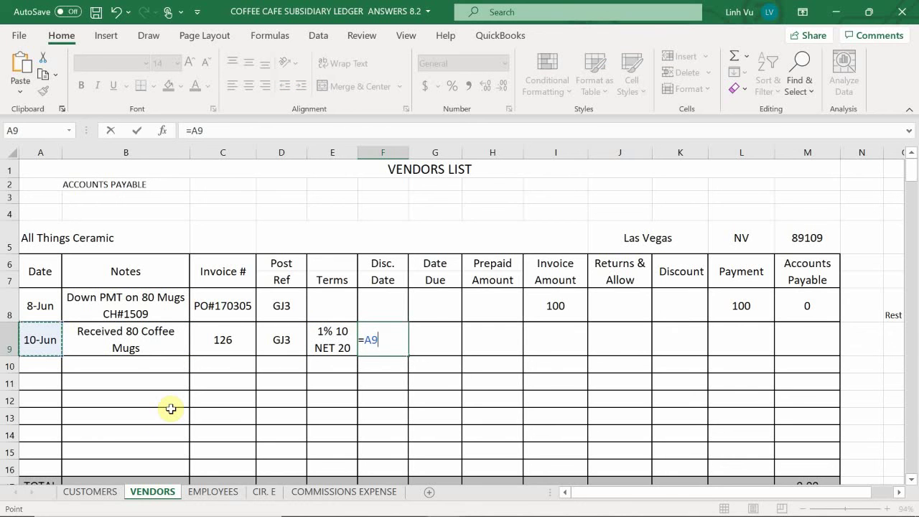
# Step: Complete Disc. Date as =A9+10 (20-Jun) and set Date Due to =A9+20 (30-Jun)
pyautogui.write('+10')
pyautogui.press('Return')
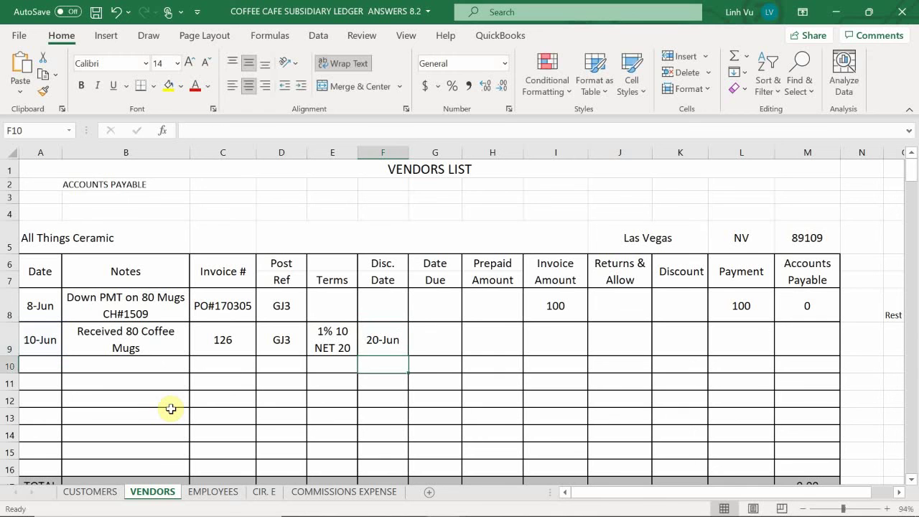
pyautogui.press('Up')
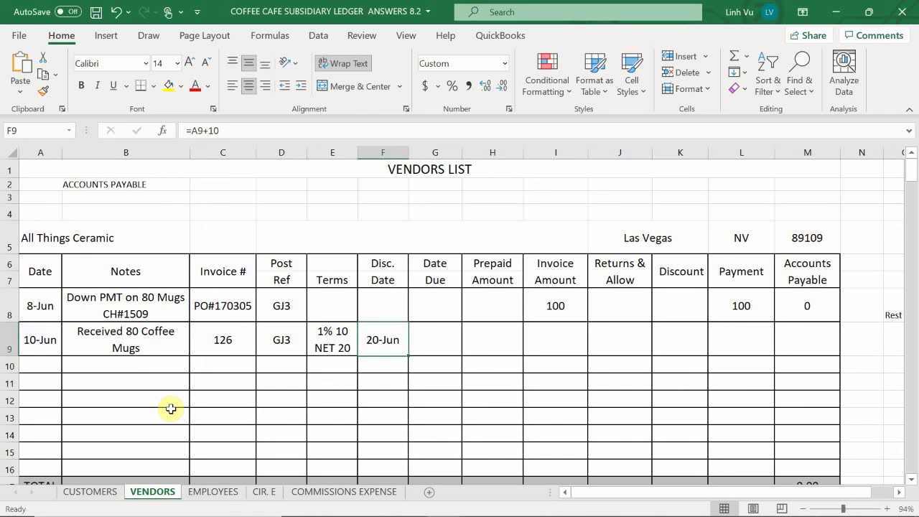
pyautogui.press('Right')
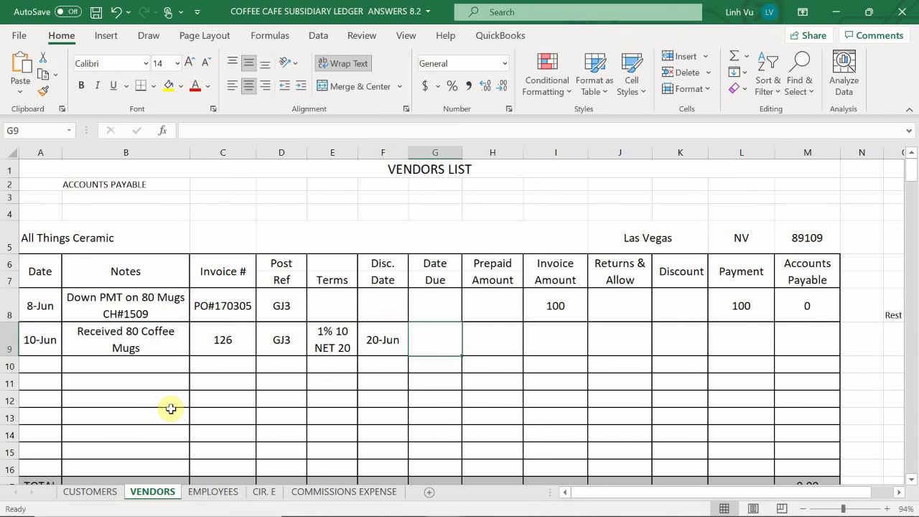
pyautogui.write('=')
pyautogui.press('Left')
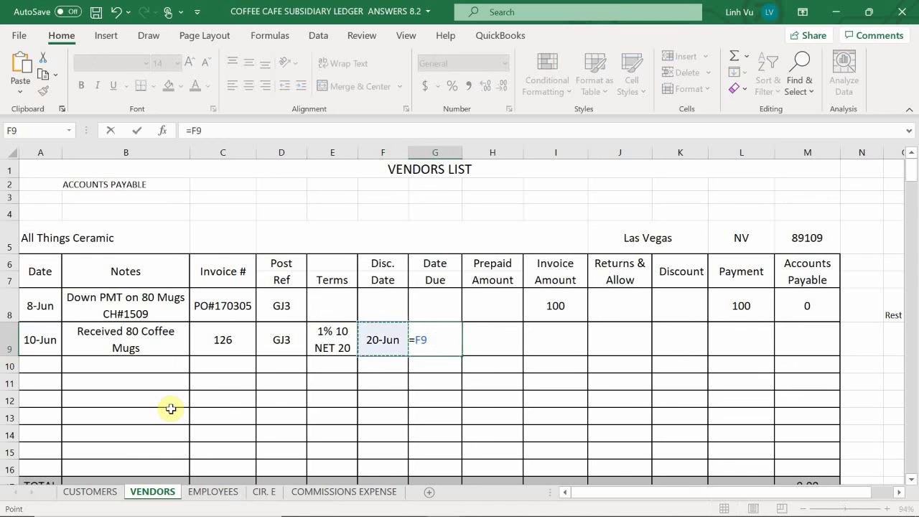
pyautogui.press('Home')
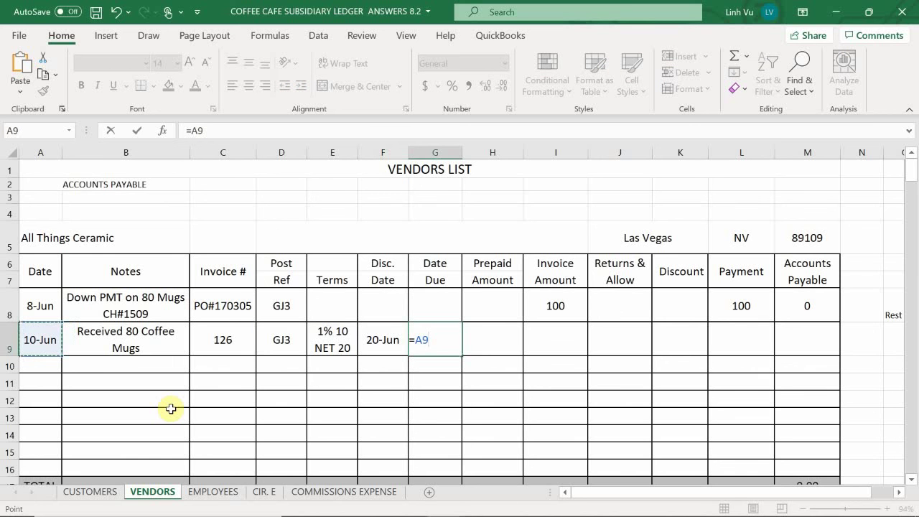
pyautogui.write('+20')
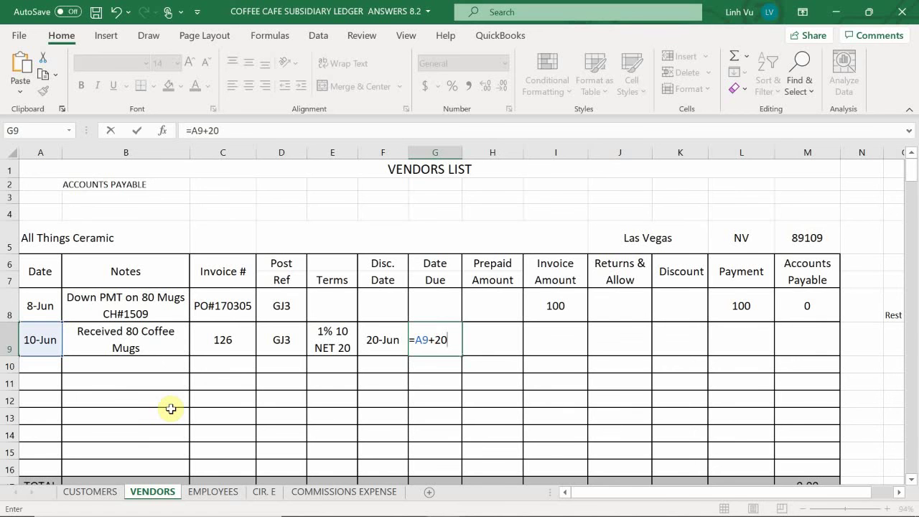
pyautogui.press('Return')
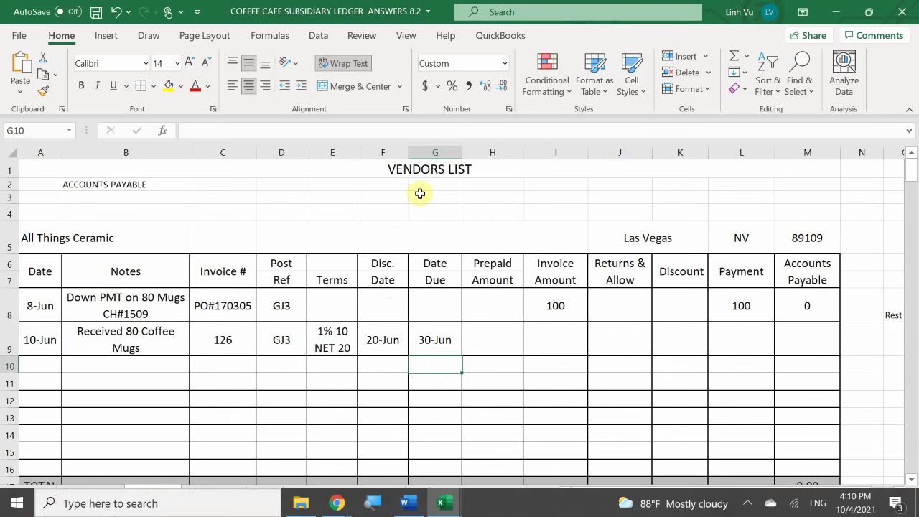
# Step: Enter Prepaid Amount 100 in H9 and Invoice Amount =196+100 in I9
pyautogui.click(486, 337)
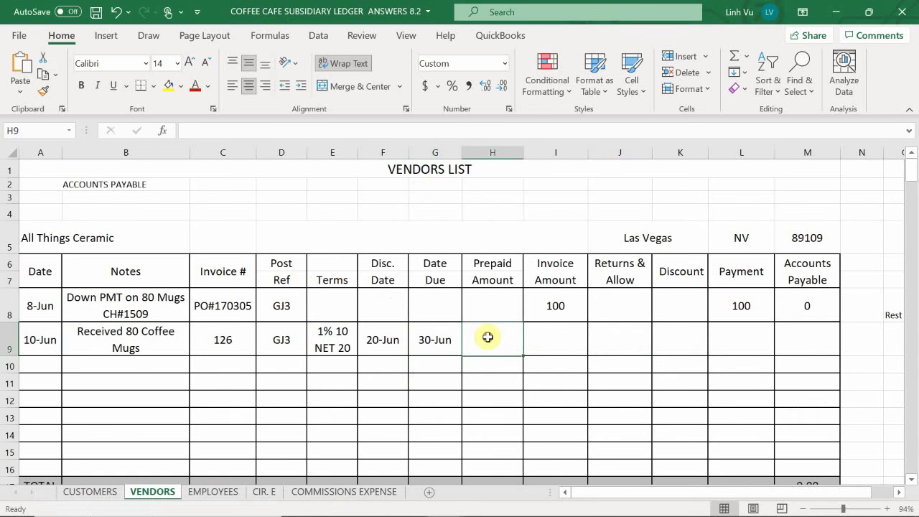
pyautogui.doubleClick(492, 339)
pyautogui.write('100')
pyautogui.press('Return')
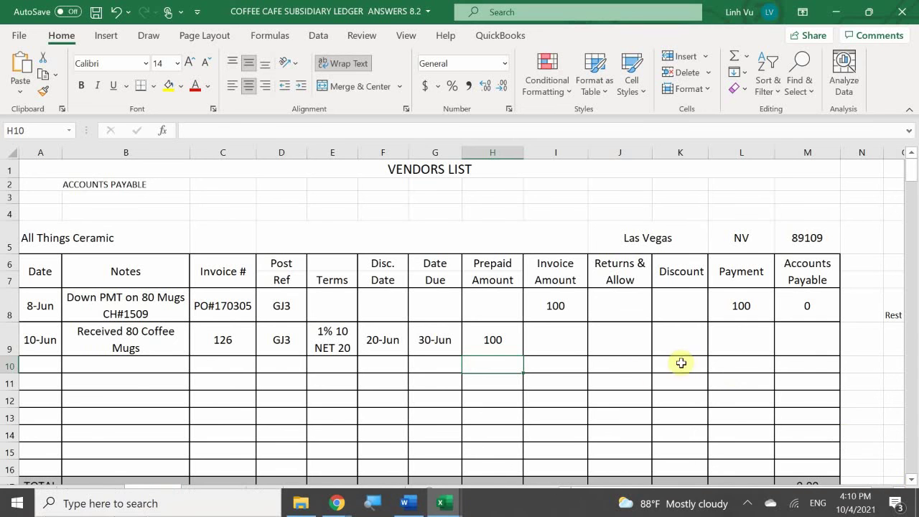
pyautogui.click(549, 332)
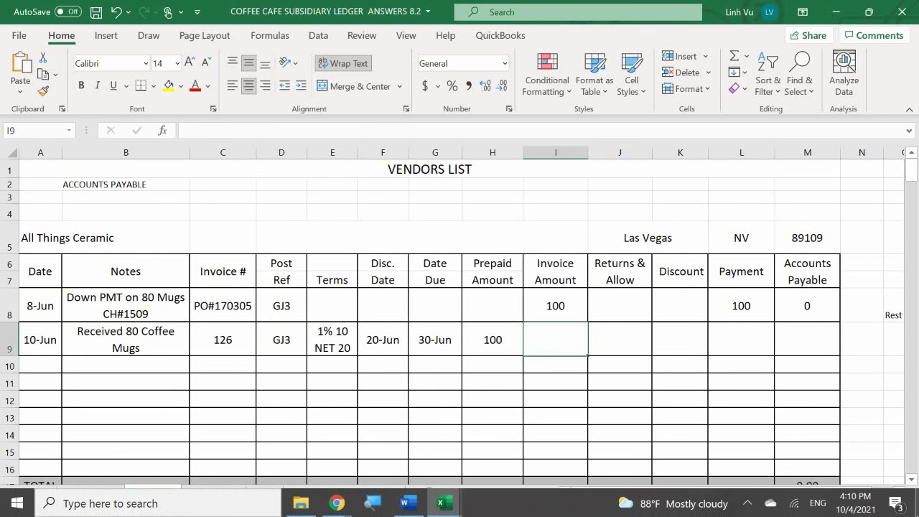
pyautogui.write('=196')
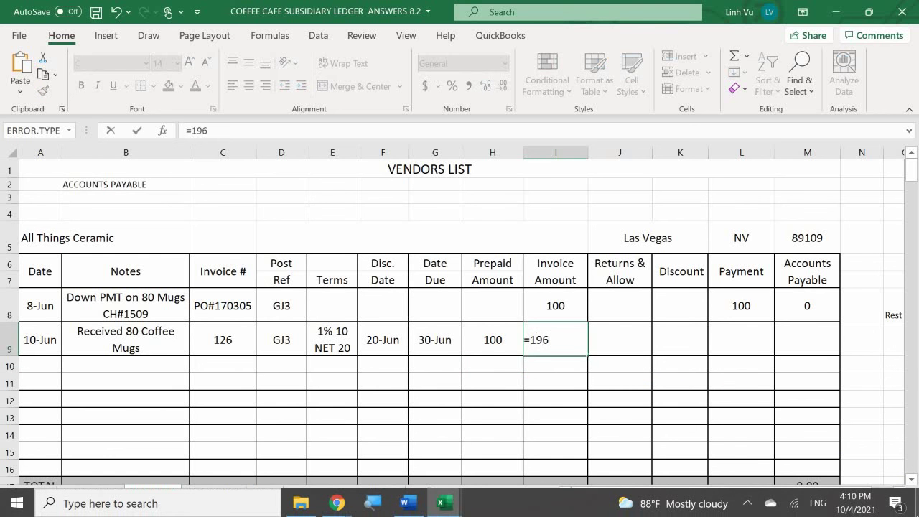
pyautogui.write('+100')
pyautogui.press('Return')
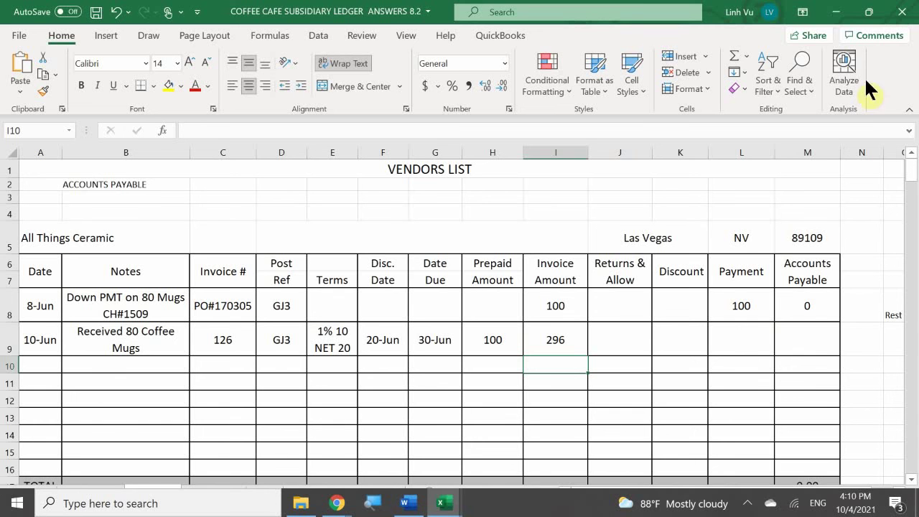
# Step: Set Accounts Payable in M9 to =I9-H9-J9-K9-L9, giving 196
pyautogui.click(811, 344)
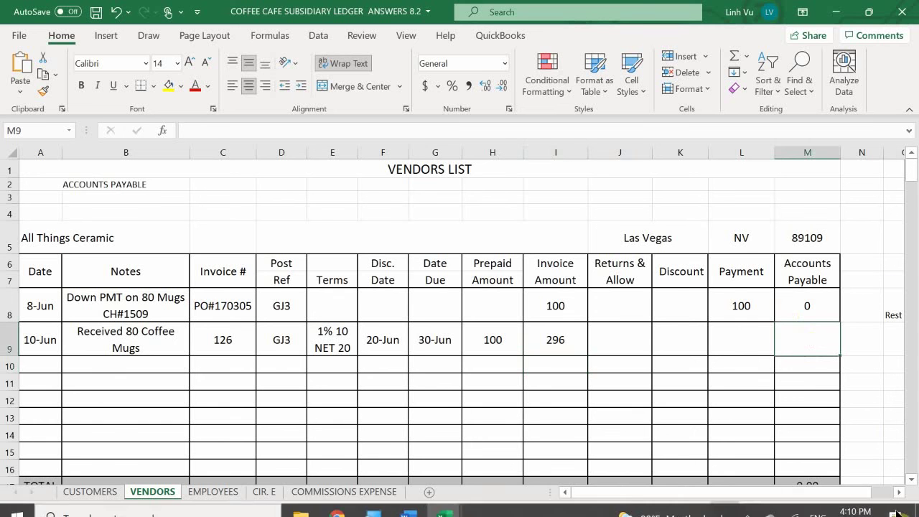
pyautogui.write('=')
pyautogui.press('Left')
pyautogui.press('Left')
pyautogui.press('Left')
pyautogui.press('Left')
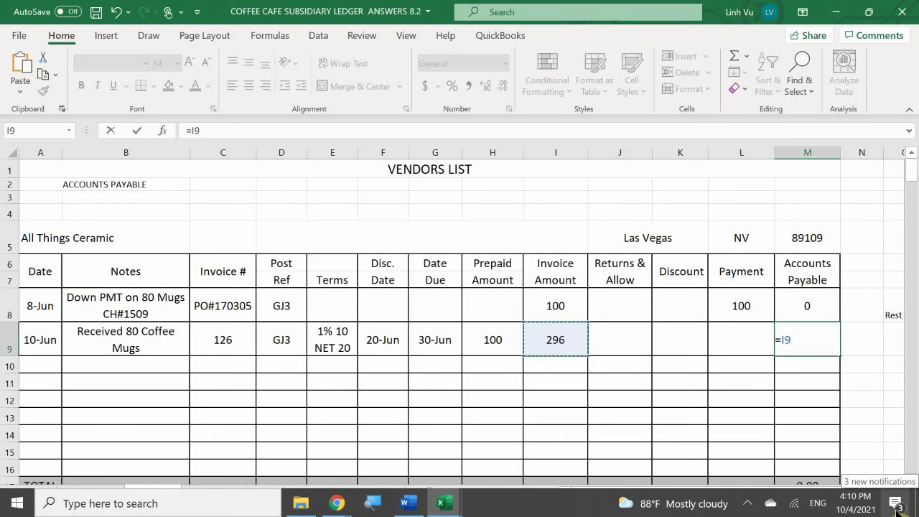
pyautogui.write('-')
pyautogui.press('Left')
pyautogui.press('Left')
pyautogui.press('Left')
pyautogui.press('Left')
pyautogui.press('Left')
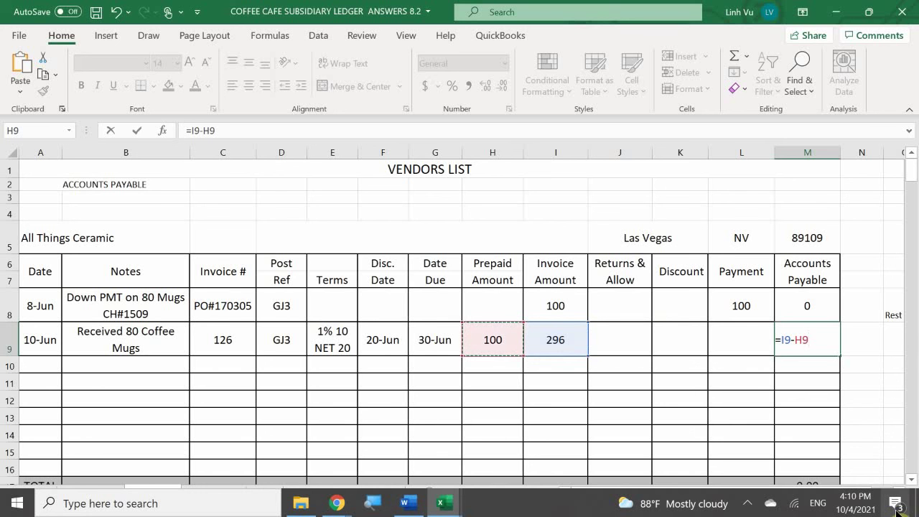
pyautogui.write('-')
pyautogui.press('Left')
pyautogui.press('Left')
pyautogui.press('Left')
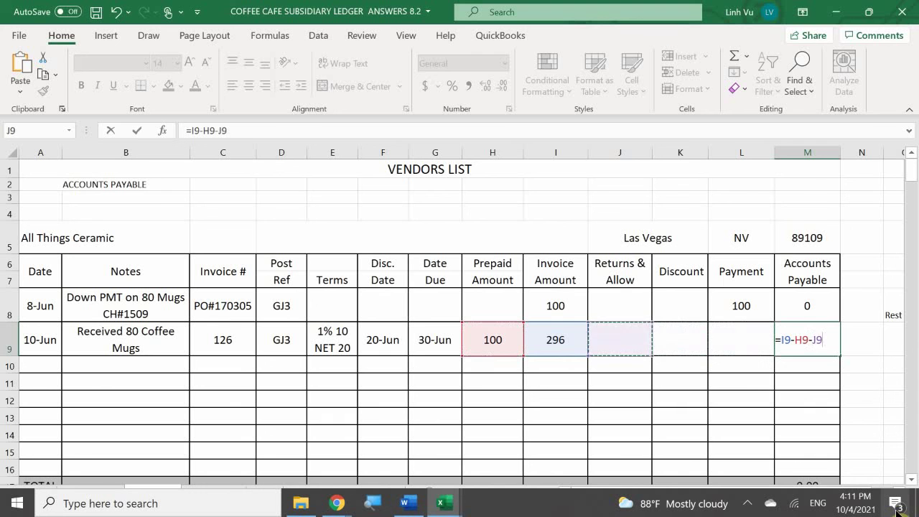
pyautogui.write('-')
pyautogui.press('Left')
pyautogui.press('Left')
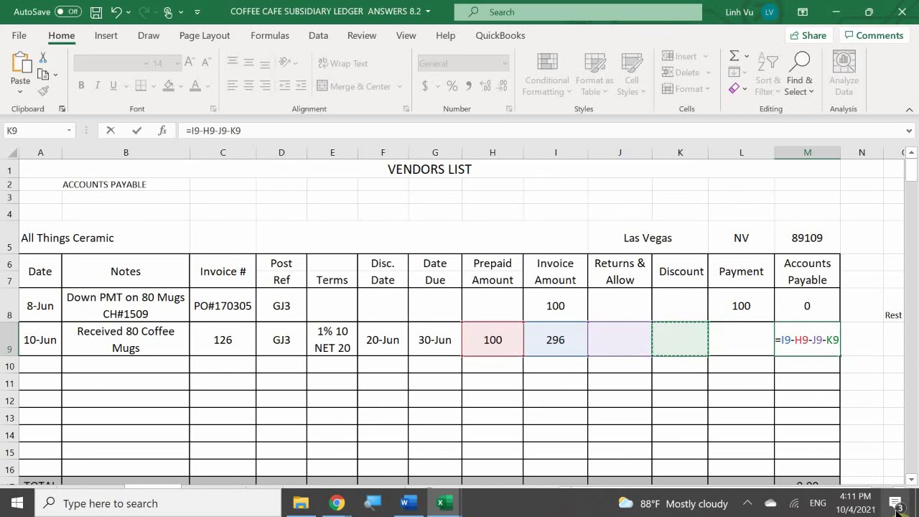
pyautogui.write('-')
pyautogui.press('Left')
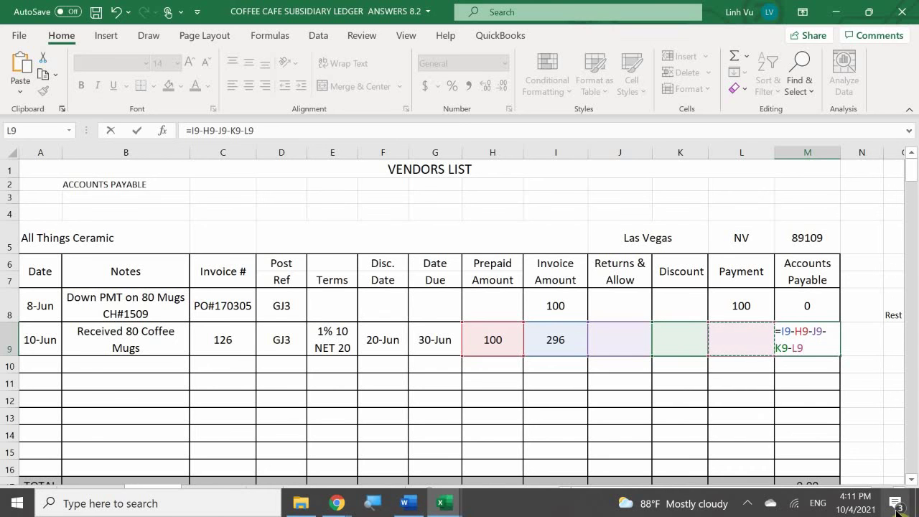
pyautogui.press('Return')
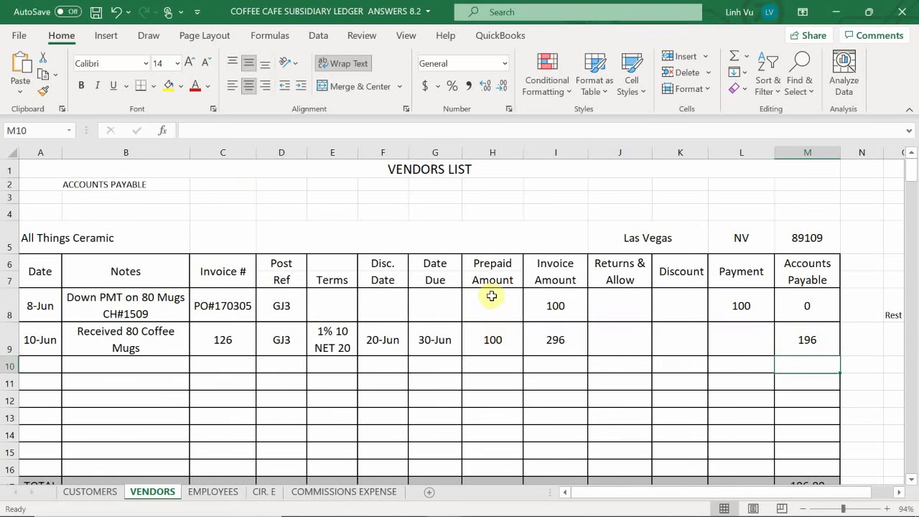
# Step: Apply Accounting number format to the vendor rows' amount columns
pyautogui.moveTo(490, 298); pyautogui.dragTo(827, 460)
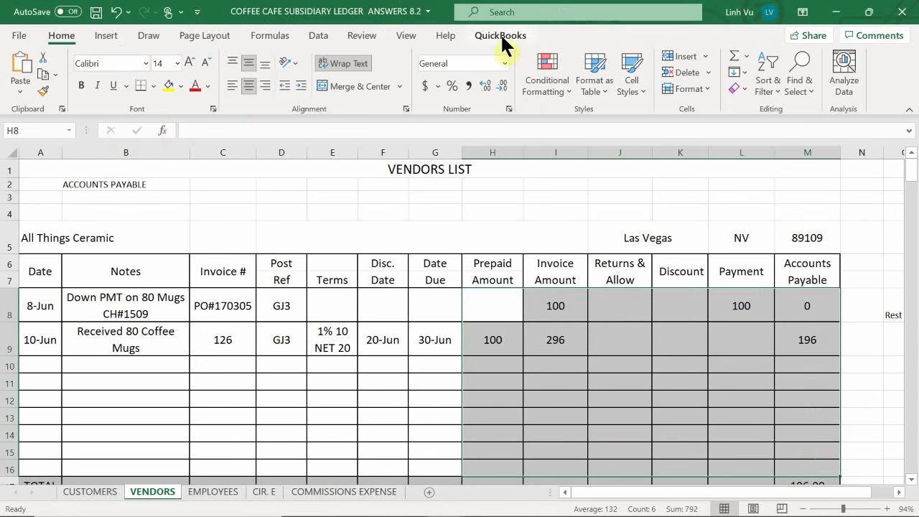
pyautogui.click(467, 85)
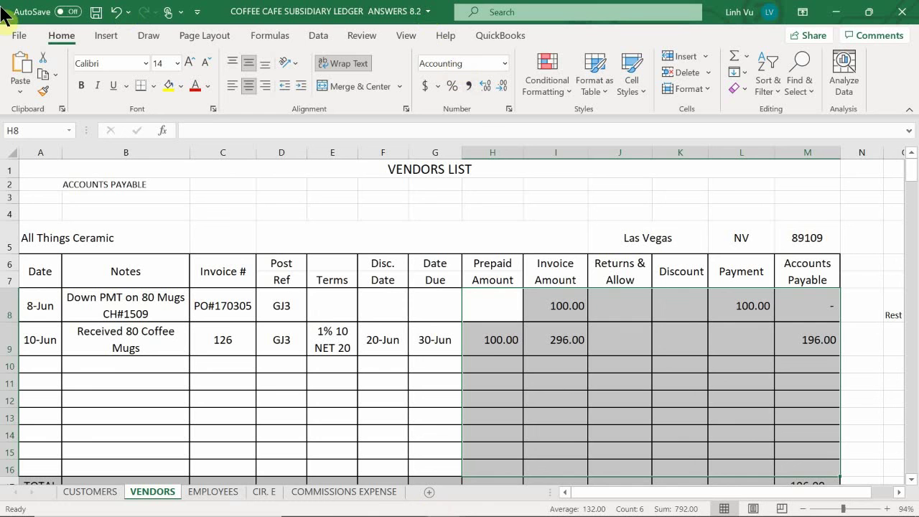
pyautogui.click(490, 362)
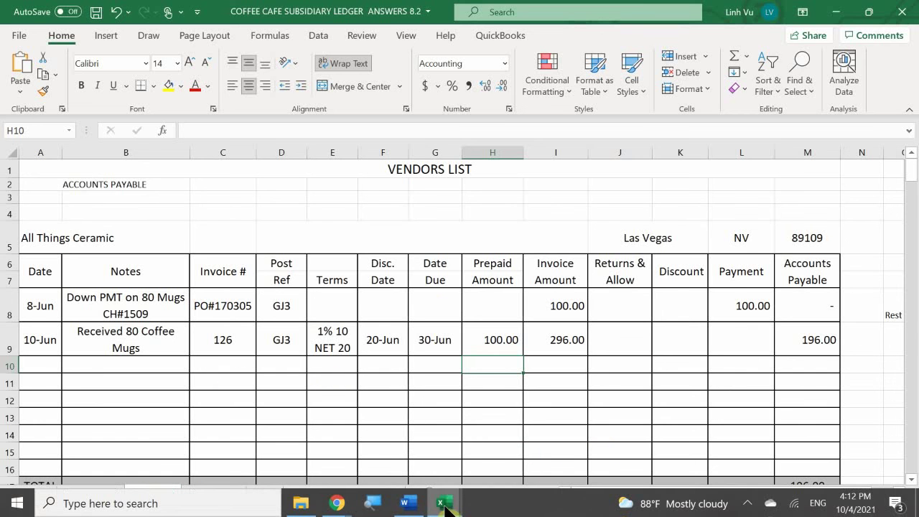
# Step: Switch to the COFFEE CAFE INVENTORY ANSWERS 8.2 workbook's COFFEE MUGS sheet
pyautogui.moveTo(445, 501)
pyautogui.click(595, 435)
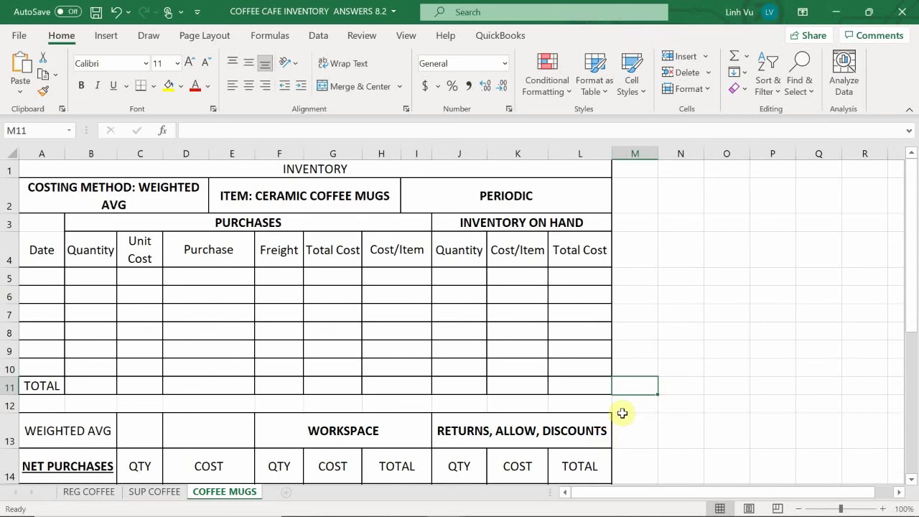
pyautogui.scroll(-3, 638, 370)
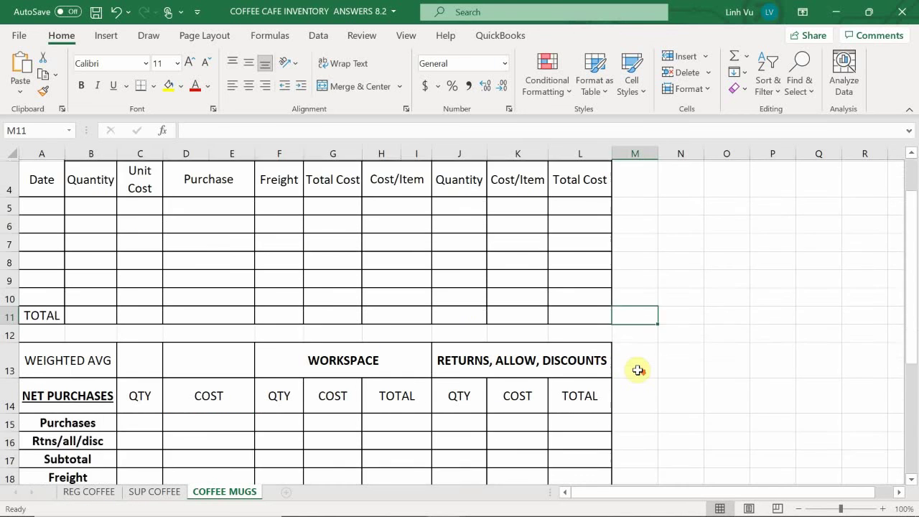
pyautogui.scroll(-1, 638, 370)
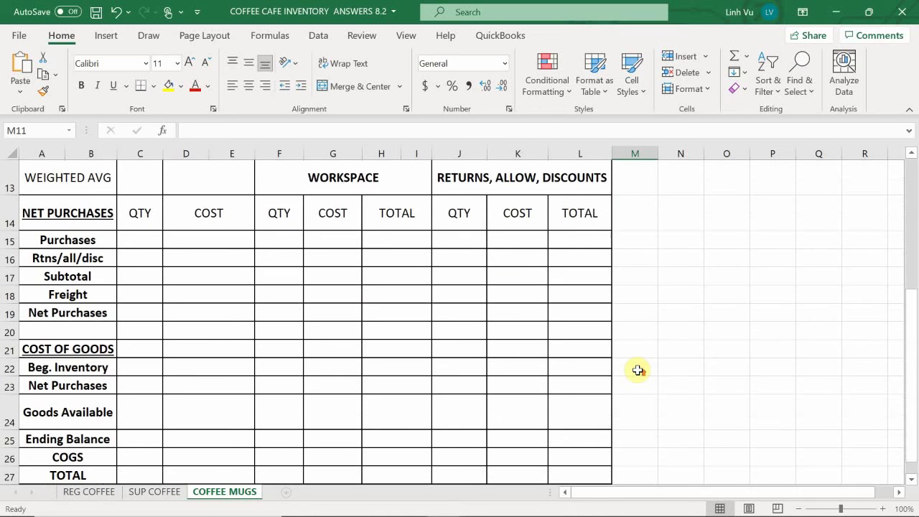
pyautogui.scroll(4, 638, 370)
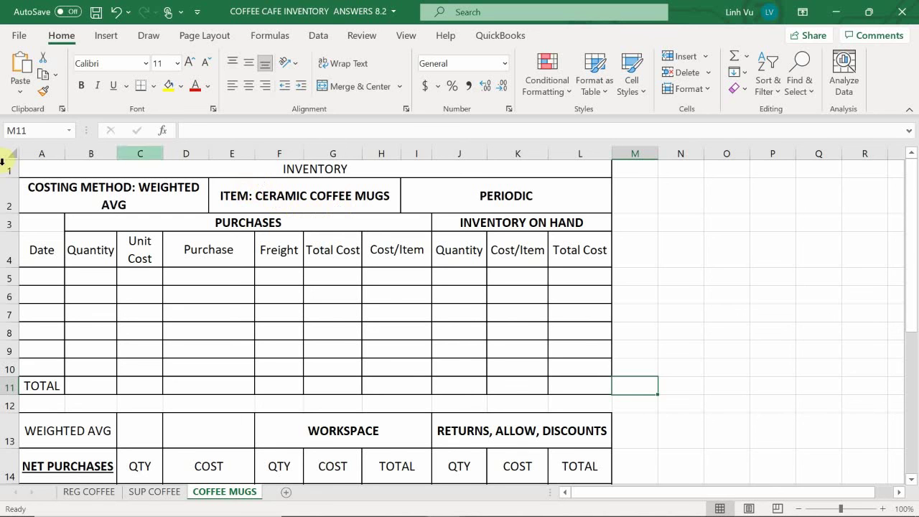
# Step: Enter the 10-Jun purchase: date 6/10, quantity 80, unit cost 2.45
pyautogui.click(41, 281)
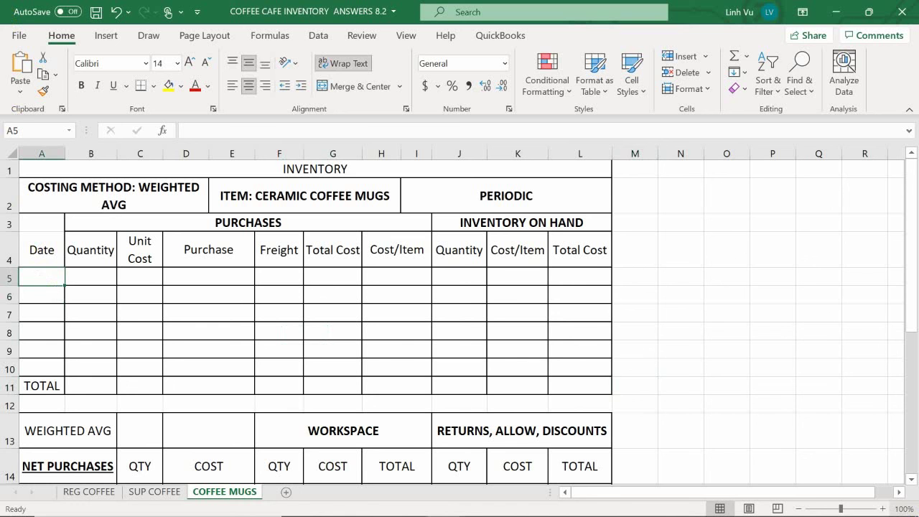
pyautogui.write('6/10')
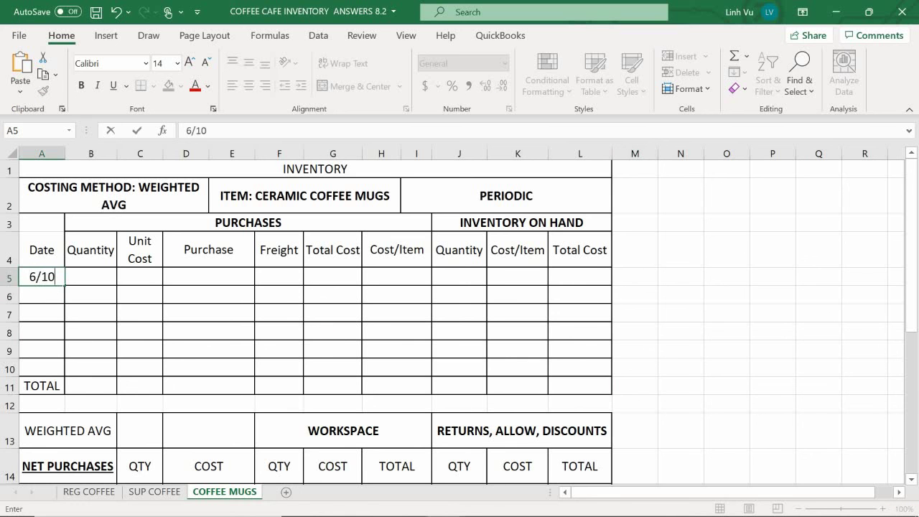
pyautogui.press('Tab')
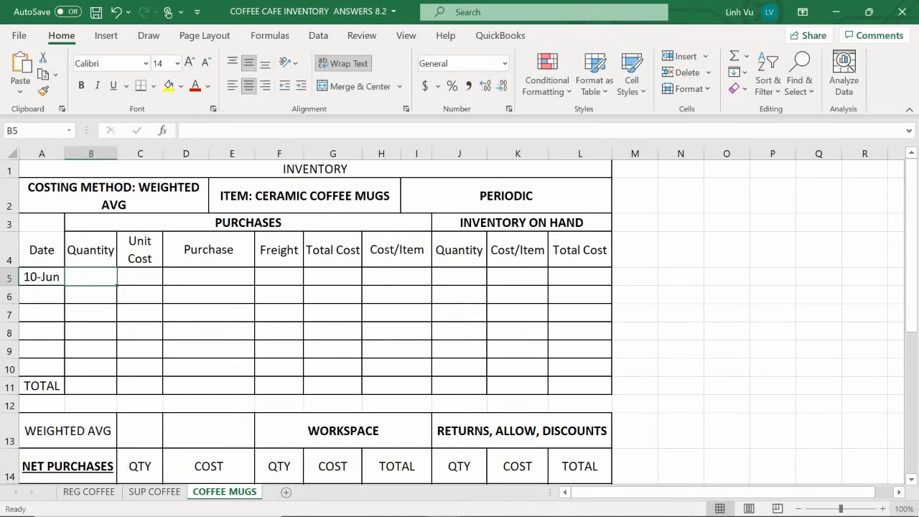
pyautogui.write('80')
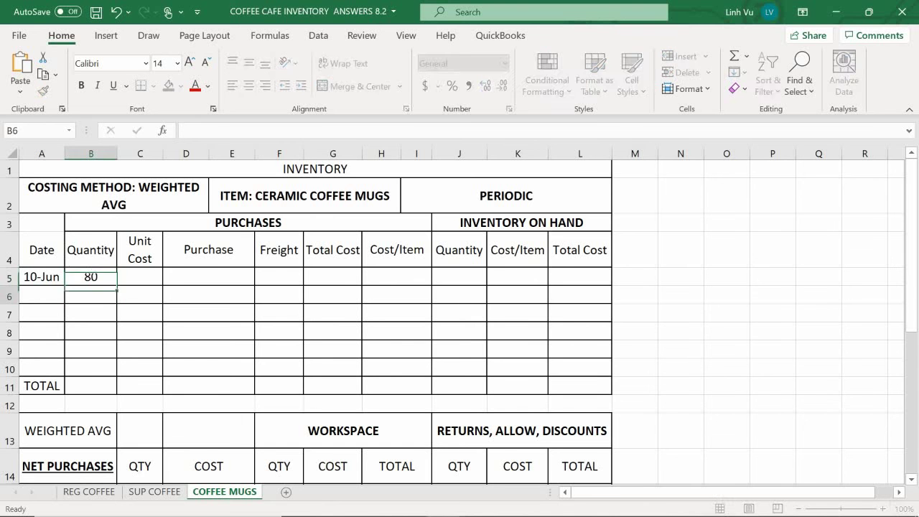
pyautogui.press('Tab')
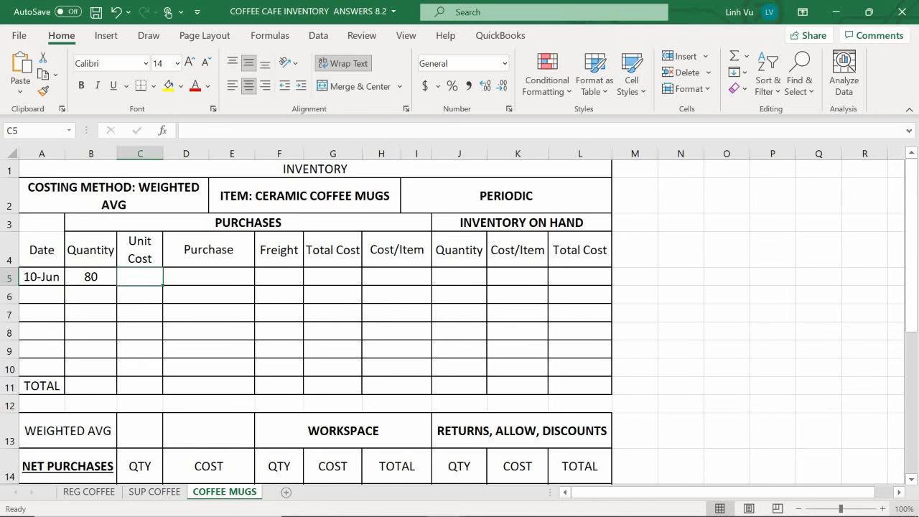
pyautogui.write('2.45')
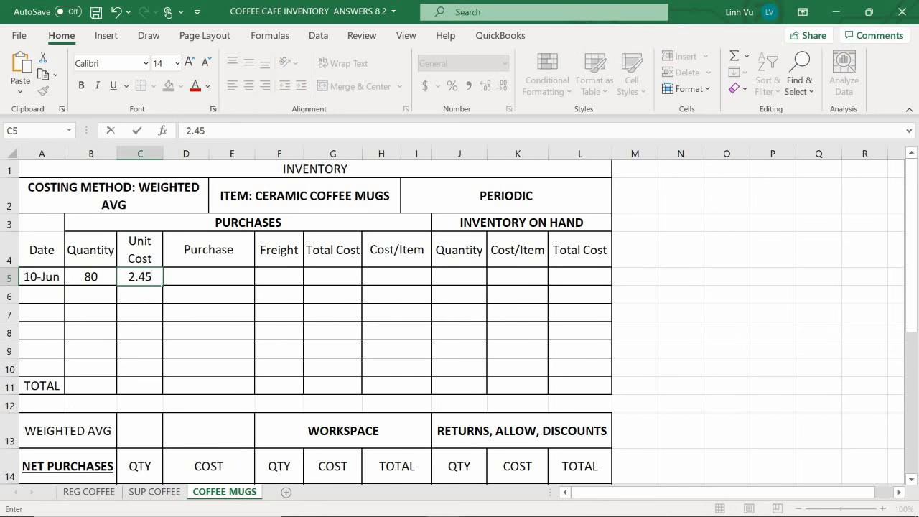
pyautogui.press('Return')
# Step: Set the Purchase amount in D5 to =B5*C5, giving 196
pyautogui.click(208, 276)
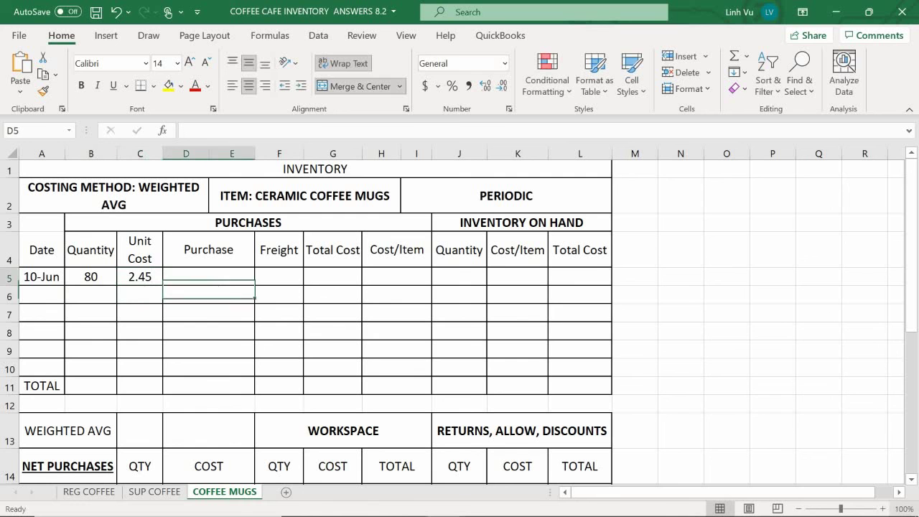
pyautogui.write('=')
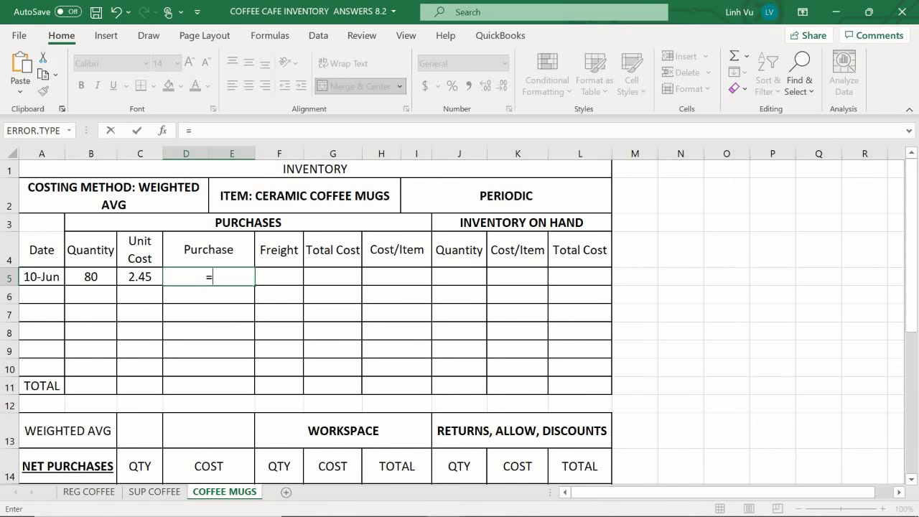
pyautogui.press('Left')
pyautogui.press('Left')
pyautogui.write('*')
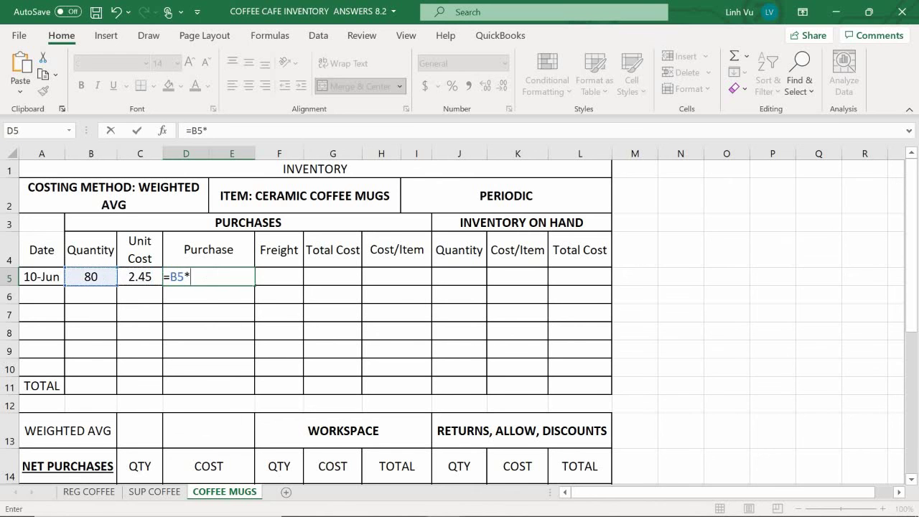
pyautogui.press('Left')
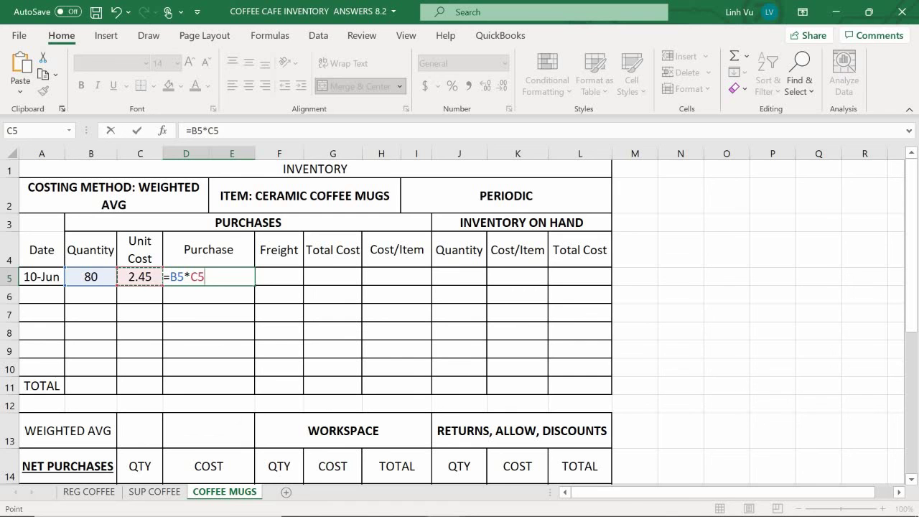
pyautogui.press('Return')
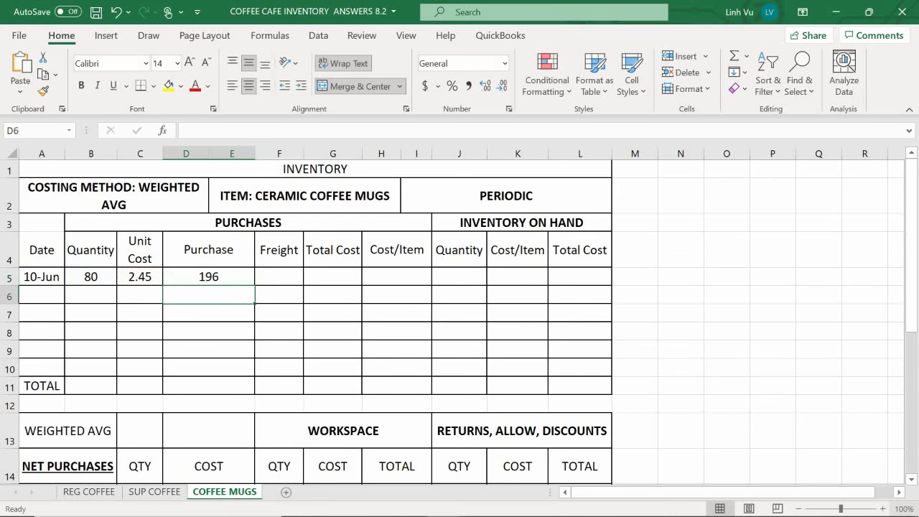
# Step: Enter freight 100 in F5 and Total Cost =D5+F5 in G5, giving 296
pyautogui.click(279, 277)
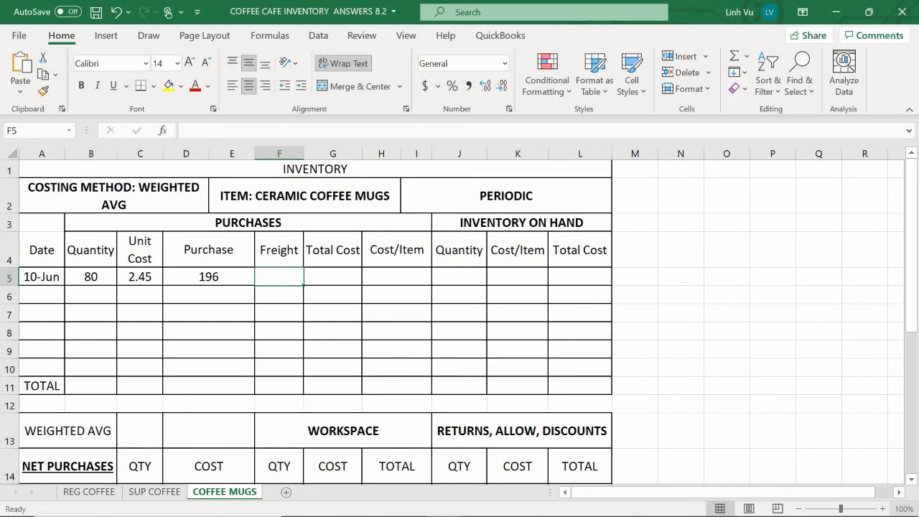
pyautogui.write('100')
pyautogui.press('Return')
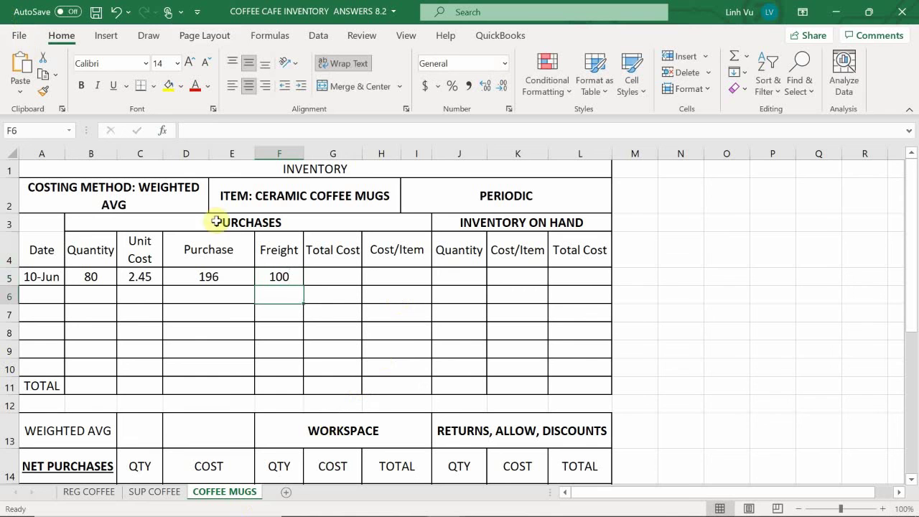
pyautogui.click(306, 277)
pyautogui.write('=')
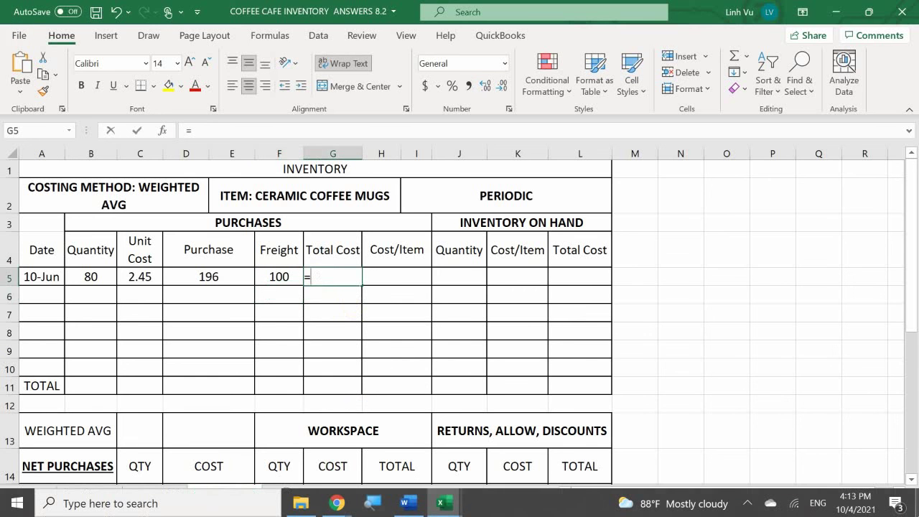
pyautogui.click(208, 277)
pyautogui.write('+')
pyautogui.click(278, 276)
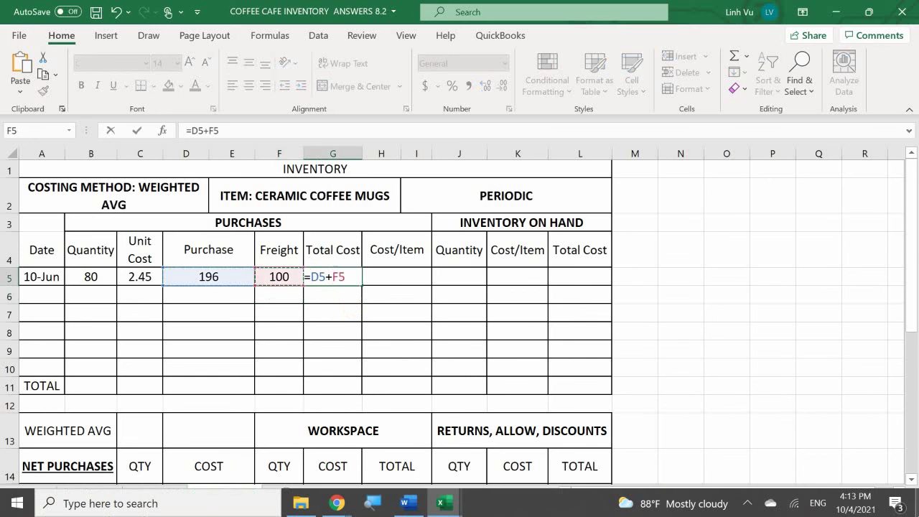
pyautogui.press('Return')
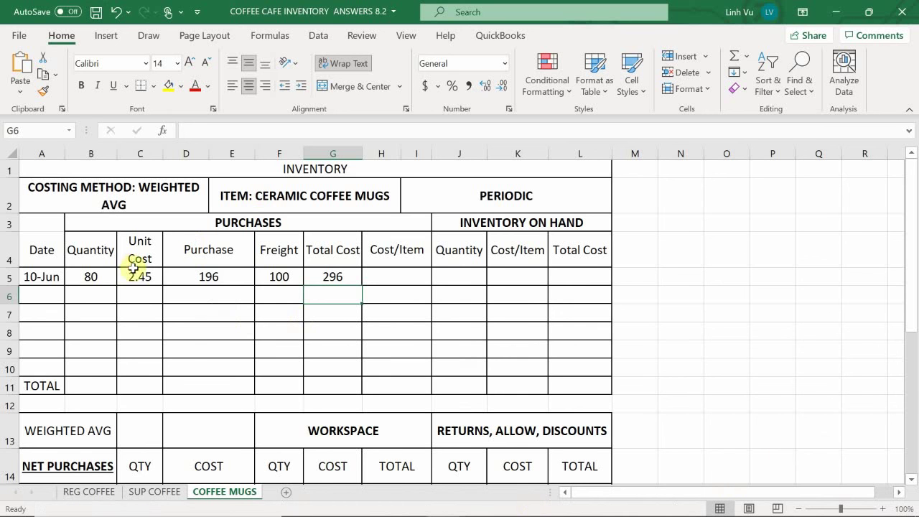
# Step: Apply Comma Style to C5:I11, set Cost/Item H5 to =G5/B5 (3.70), and save
pyautogui.moveTo(140, 280); pyautogui.dragTo(413, 381)
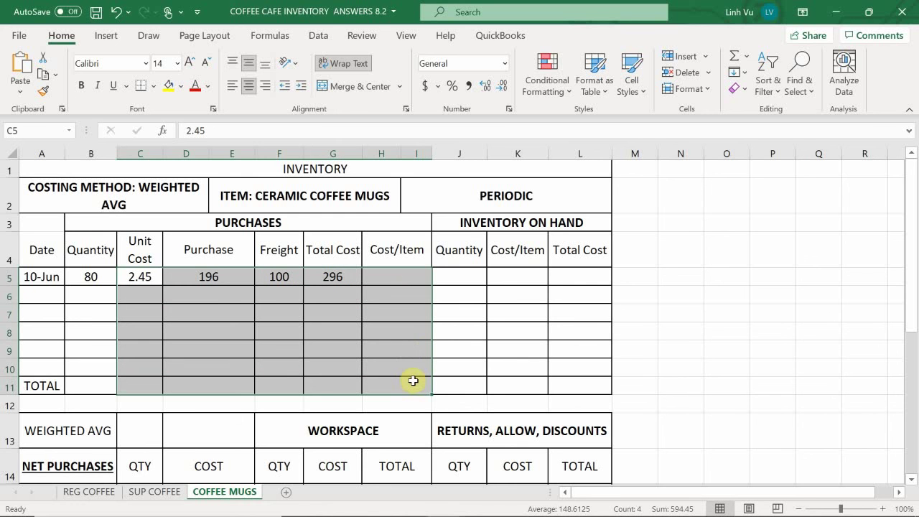
pyautogui.click(468, 84)
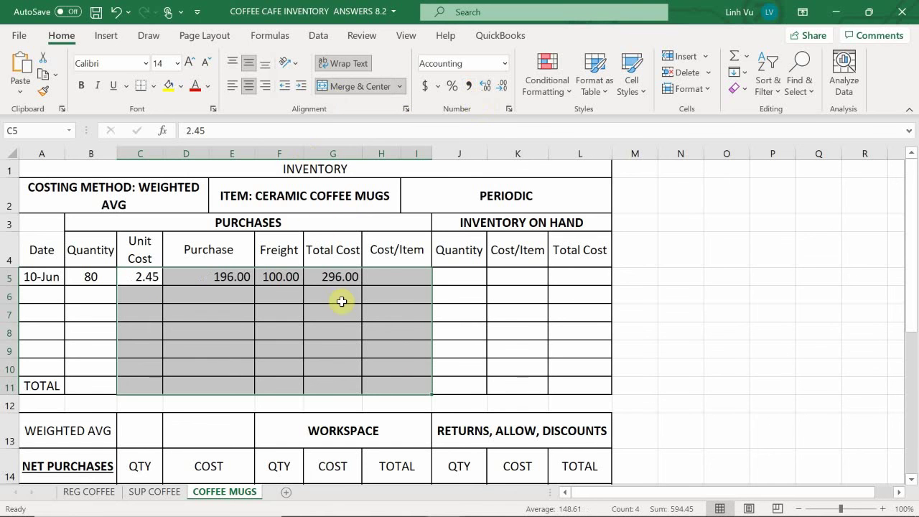
pyautogui.click(390, 279)
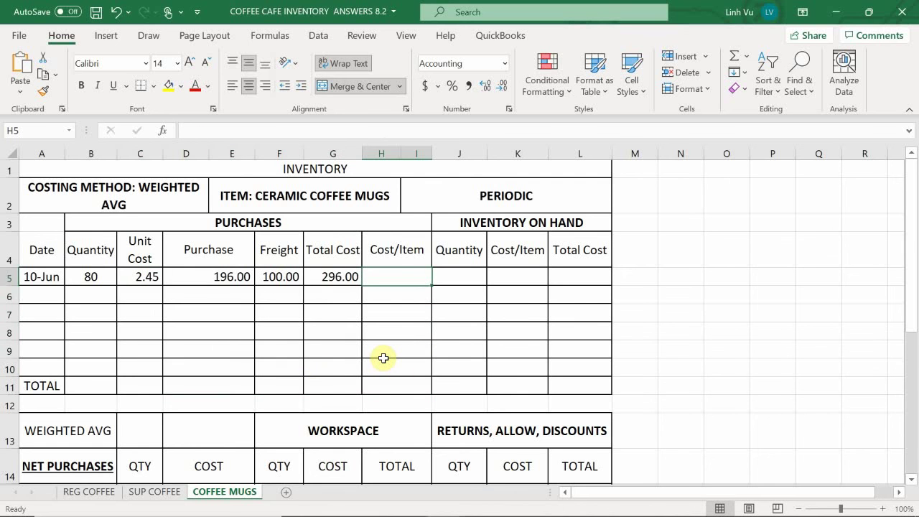
pyautogui.write('=')
pyautogui.press('Left')
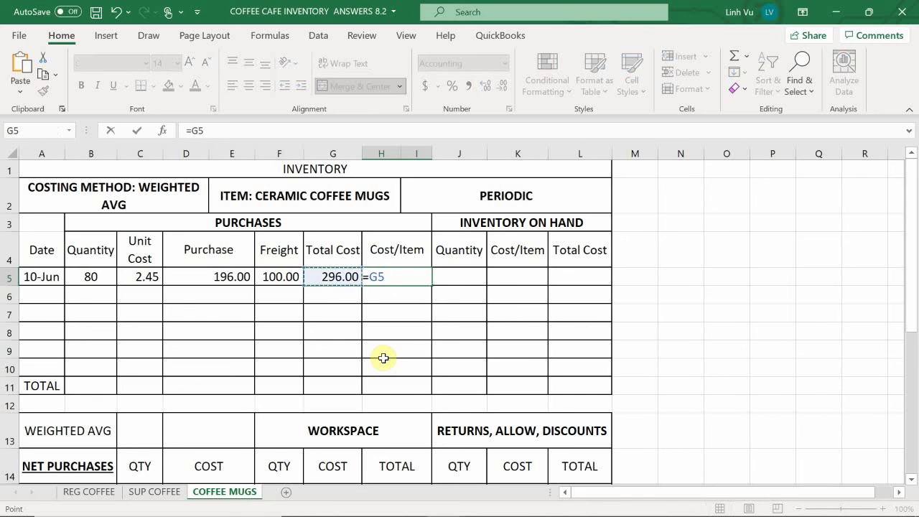
pyautogui.write('/')
pyautogui.press('Left')
pyautogui.press('Left')
pyautogui.press('Left')
pyautogui.press('Left')
pyautogui.press('Left')
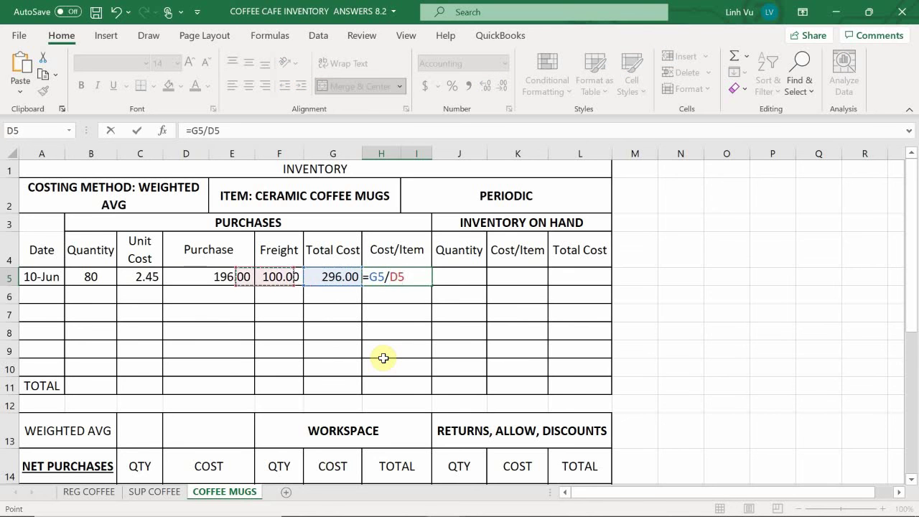
pyautogui.press('Return')
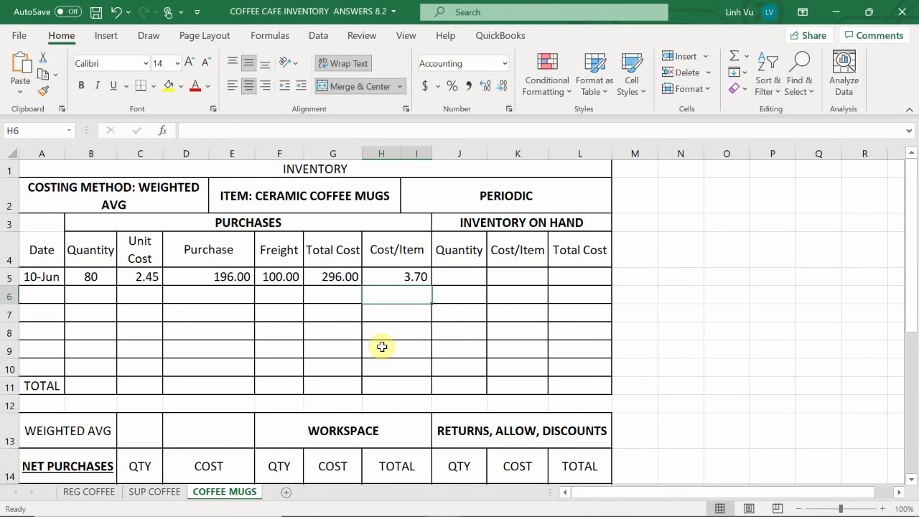
pyautogui.hotkey('ctrl', 's')
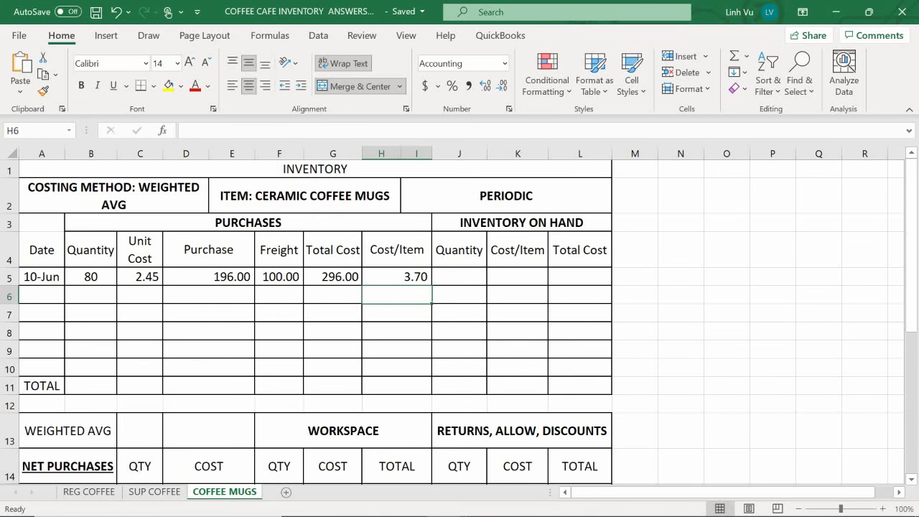
# Step: Scroll the Word document to the 10 June purchase order 170306 and invoice 351
pyautogui.click(407, 504)
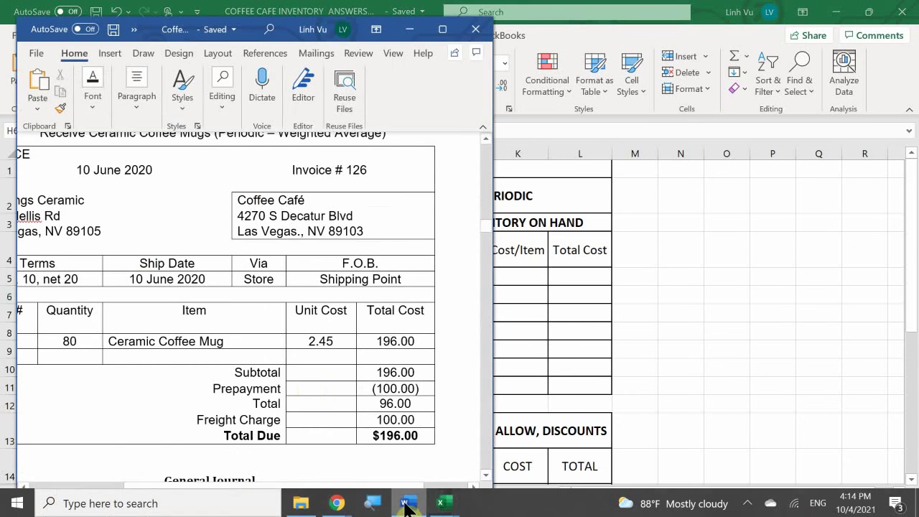
pyautogui.scroll(-8, 311, 389)
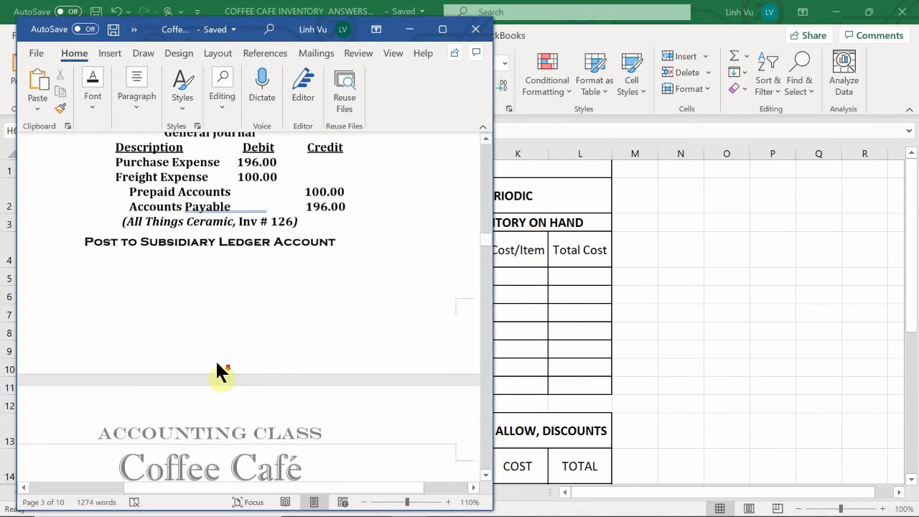
pyautogui.scroll(-4, 221, 371)
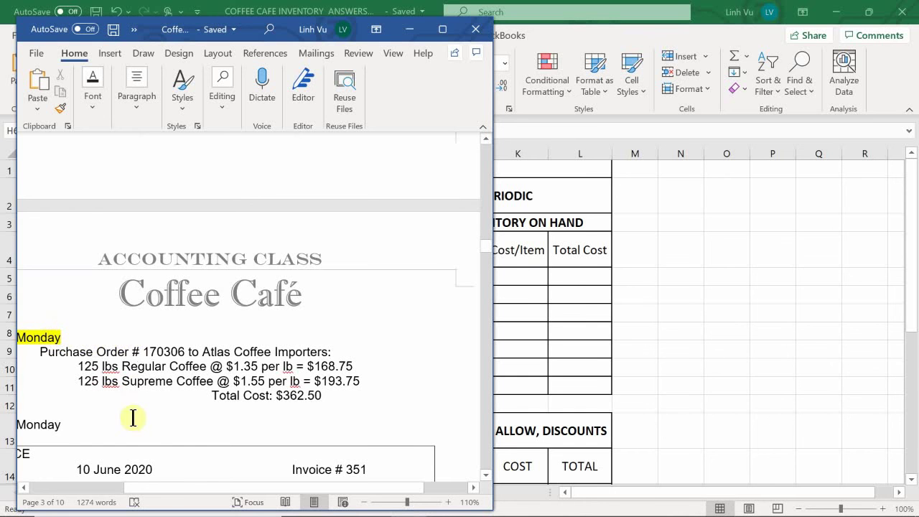
pyautogui.moveTo(232, 489); pyautogui.dragTo(188, 502)
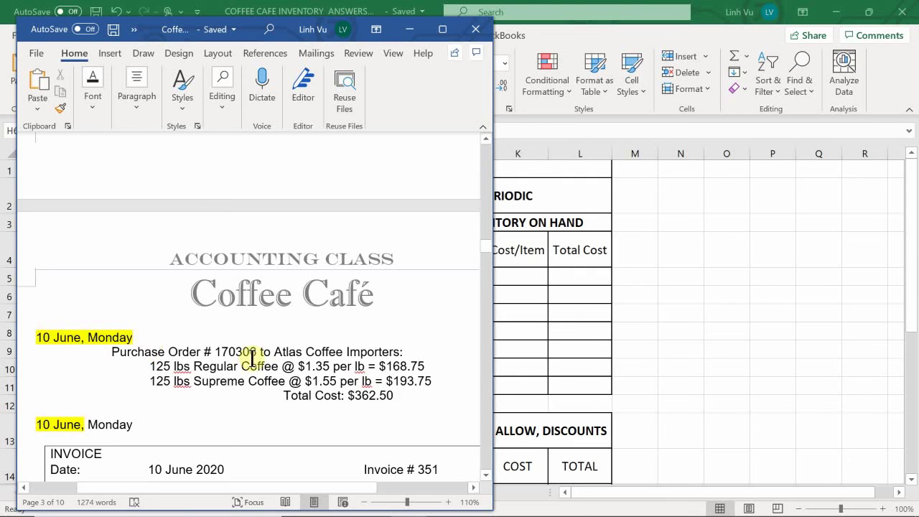
pyautogui.scroll(2, 251, 356)
pyautogui.scroll(-10, 251, 357)
pyautogui.scroll(1, 251, 357)
pyautogui.scroll(-3, 247, 356)
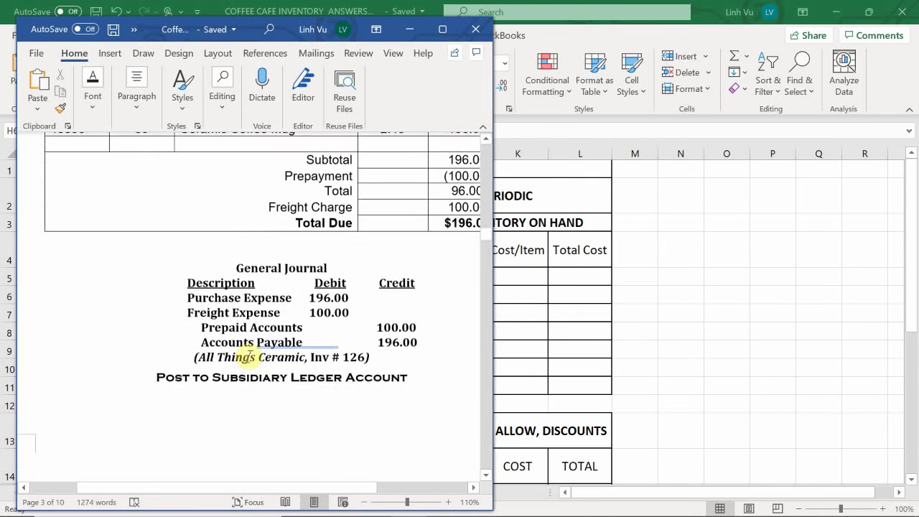
pyautogui.scroll(-1, 250, 357)
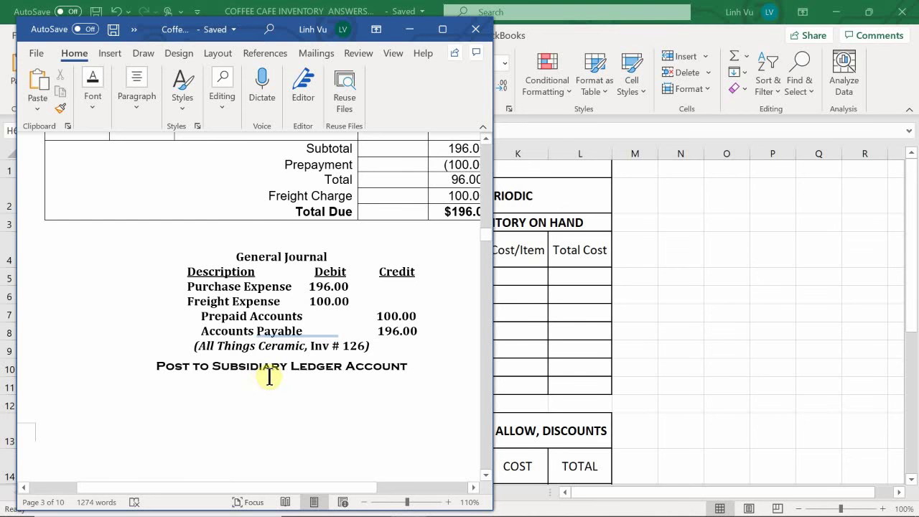
pyautogui.scroll(-8, 267, 377)
pyautogui.scroll(-2, 269, 376)
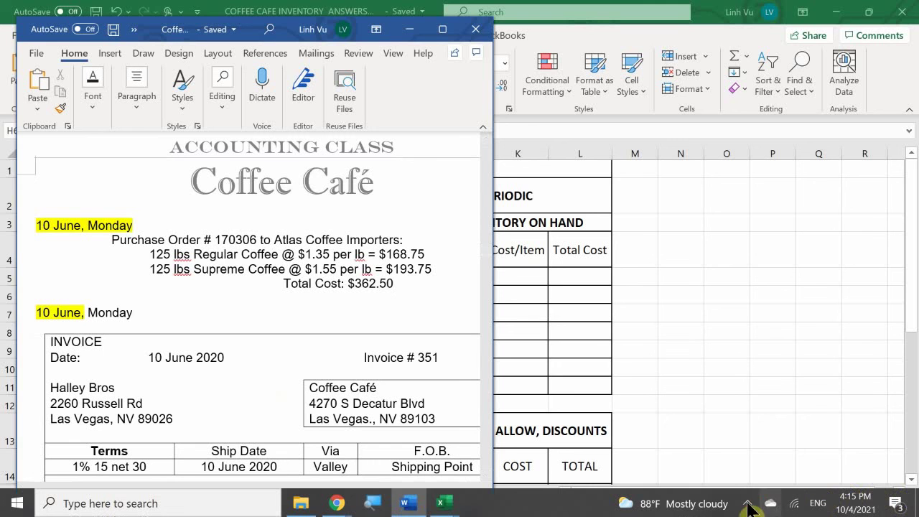
pyautogui.click(747, 503)
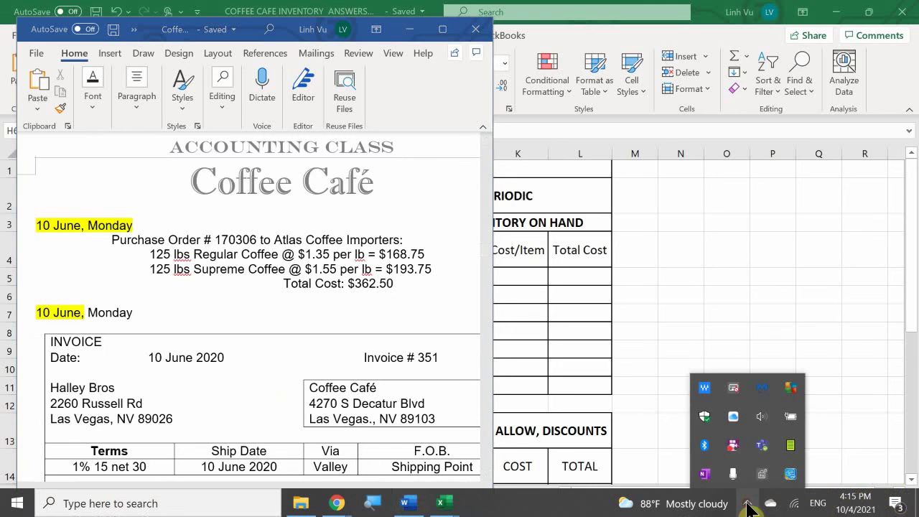
pyautogui.rightClick(728, 439)
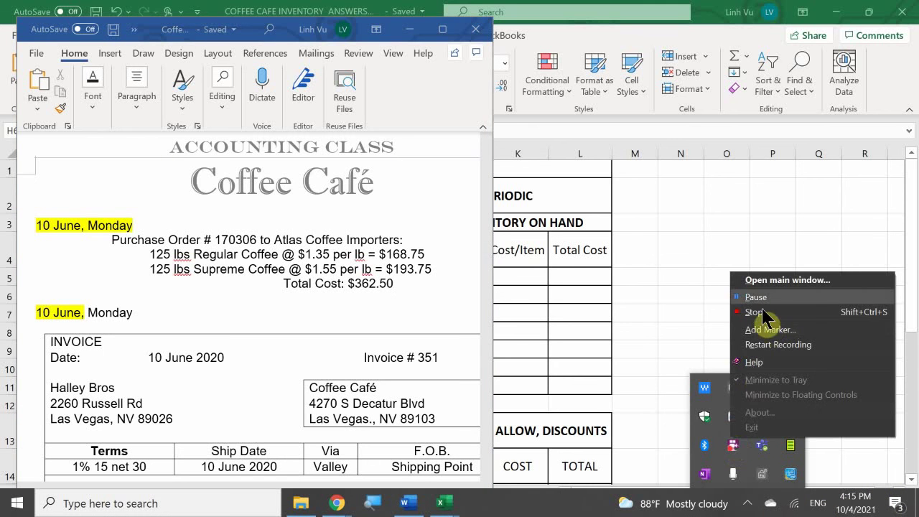